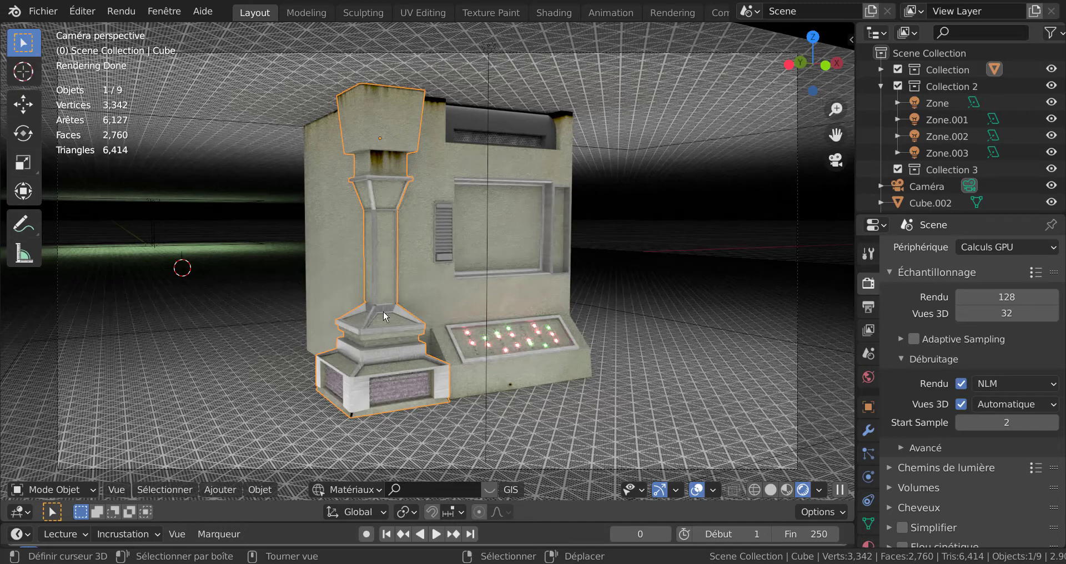
Step: Isolate the column in local view and display it with solid shading
{"action": "right_click", "coordinate": [383, 311]}
{"action": "right_click", "coordinate": [383, 311]}
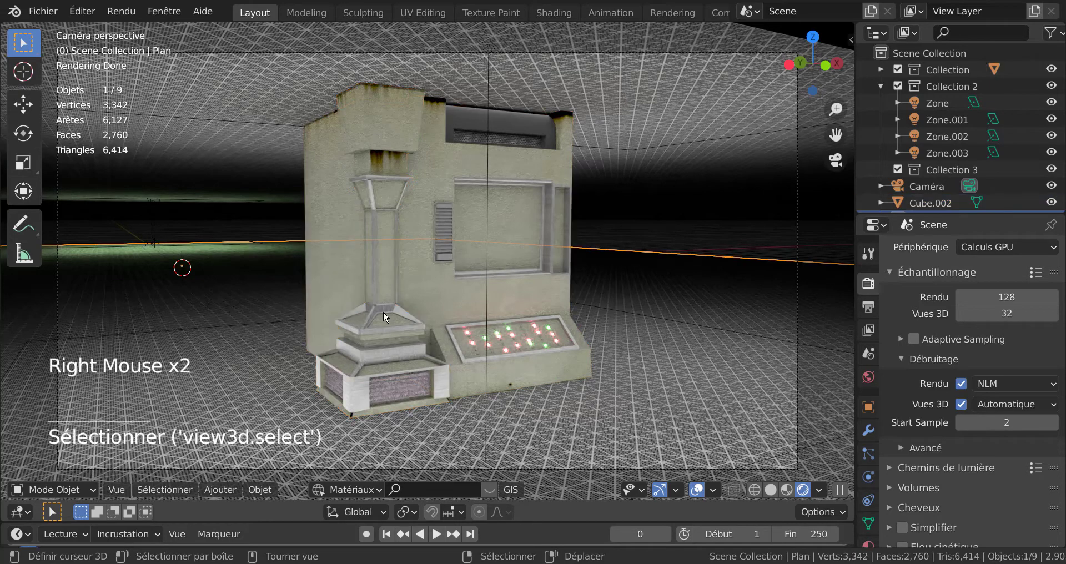
{"action": "right_click", "coordinate": [396, 217]}
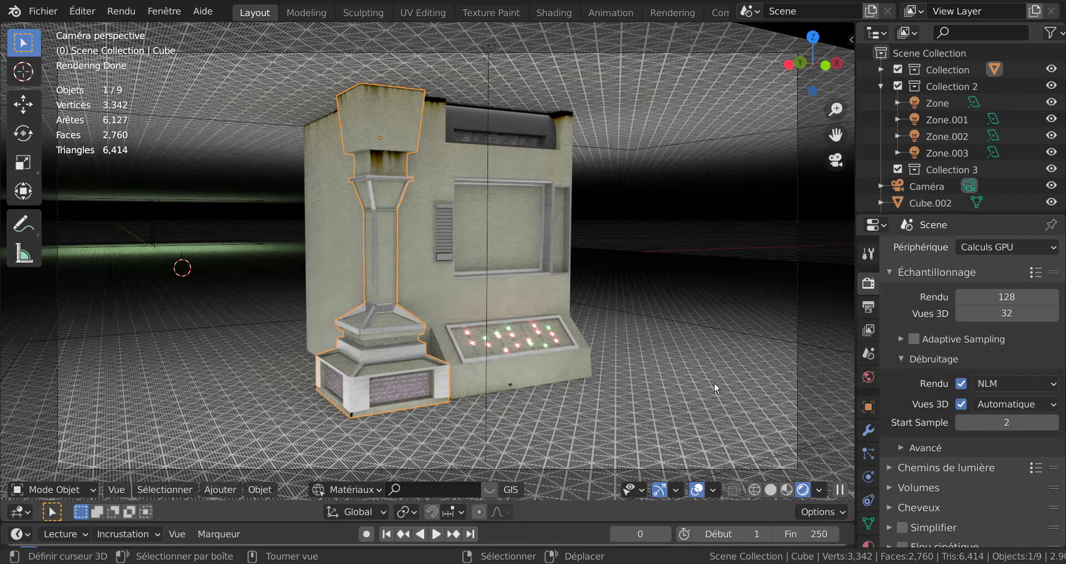
{"action": "key", "text": "KP_Divide"}
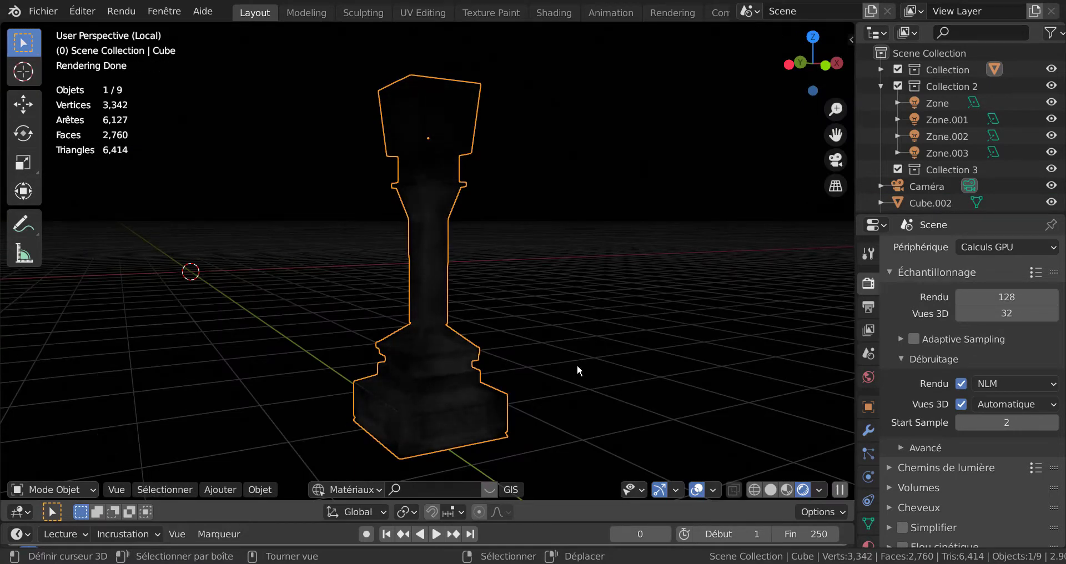
{"action": "left_click", "coordinate": [770, 489]}
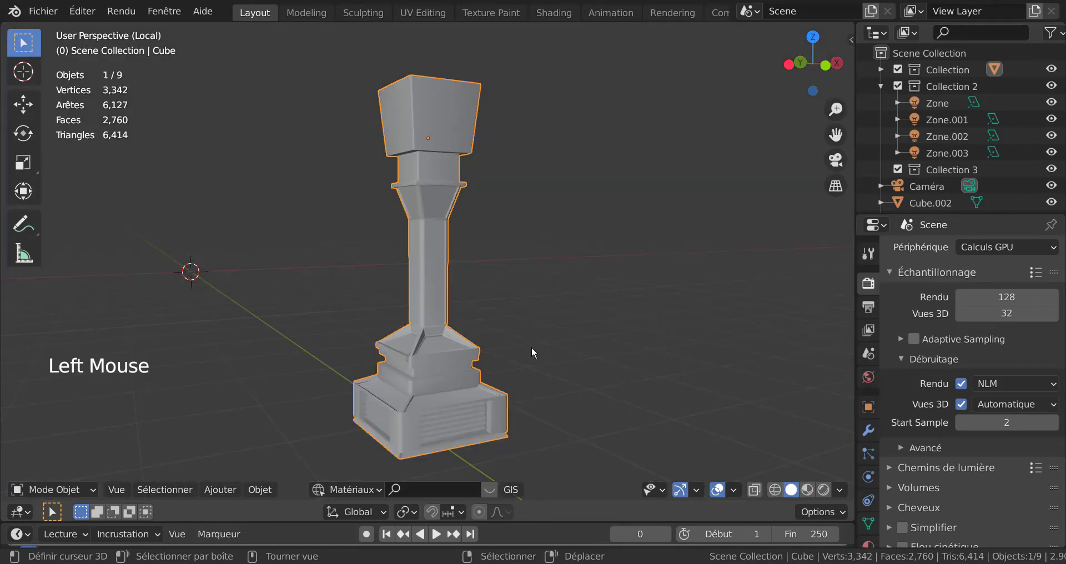
{"action": "scroll", "coordinate": [532, 346], "scroll_direction": "up", "scroll_amount": 1}
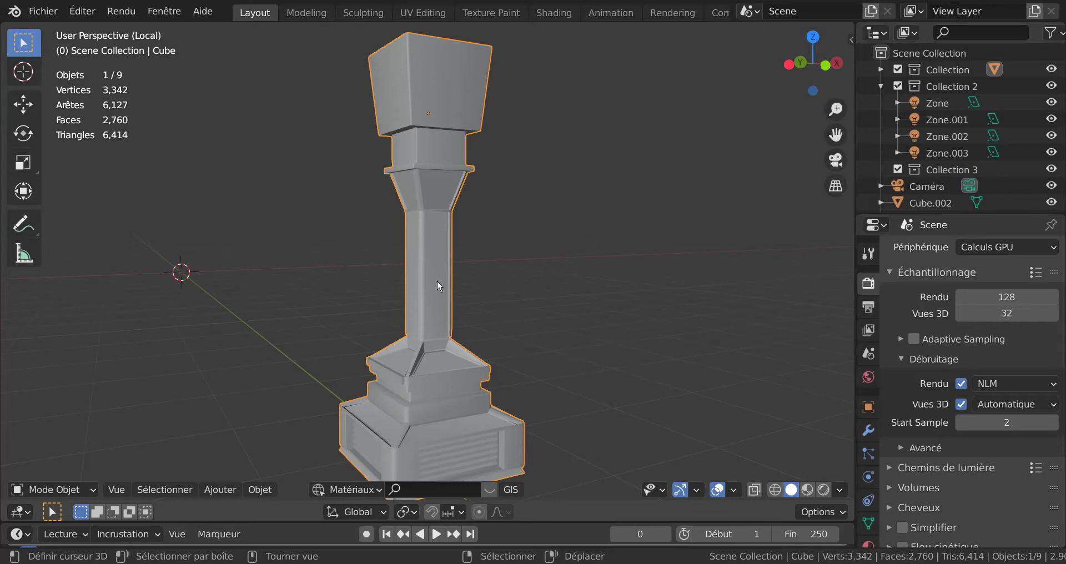
Step: Enter Edit Mode on the column and turn on the face orientation overlay
{"action": "key", "text": "Tab"}
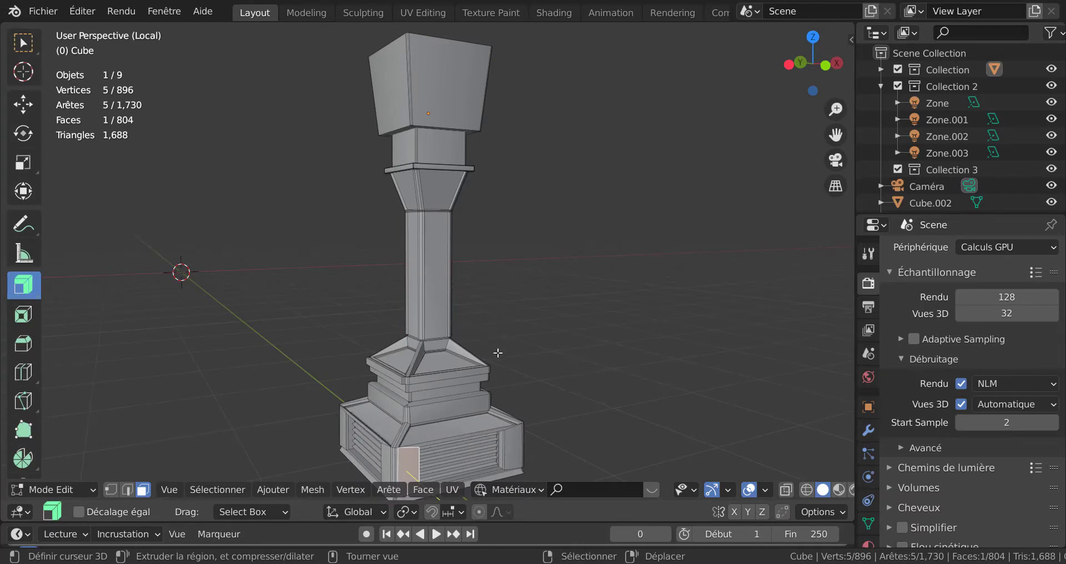
{"action": "middle_click_drag", "start_coordinate": [511, 362], "coordinate": [534, 231], "text": "shift"}
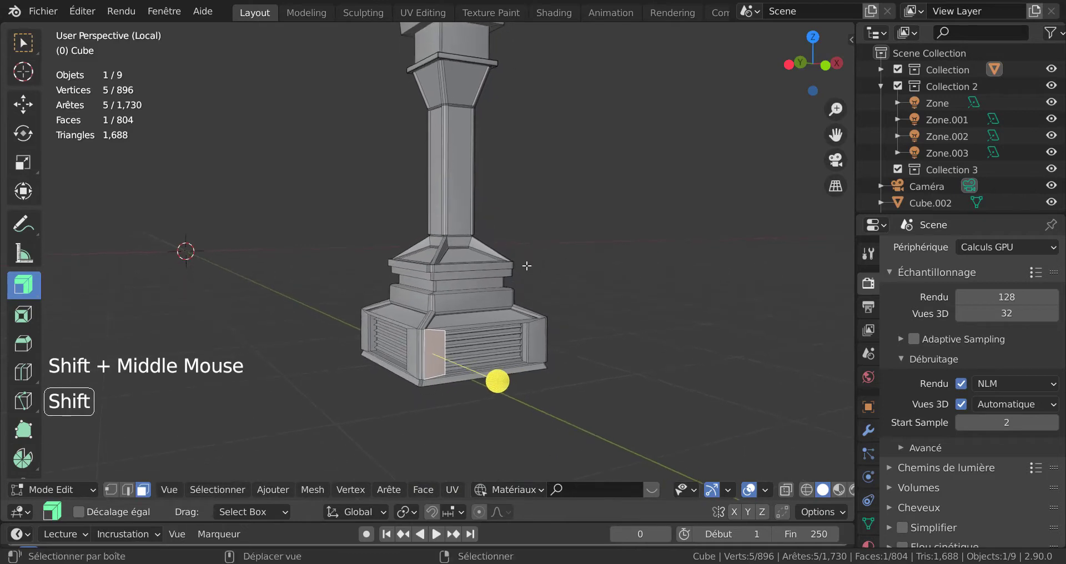
{"action": "scroll", "coordinate": [527, 278], "scroll_direction": "up", "scroll_amount": 3}
{"action": "middle_click_drag", "start_coordinate": [518, 341], "coordinate": [477, 266], "text": "shift"}
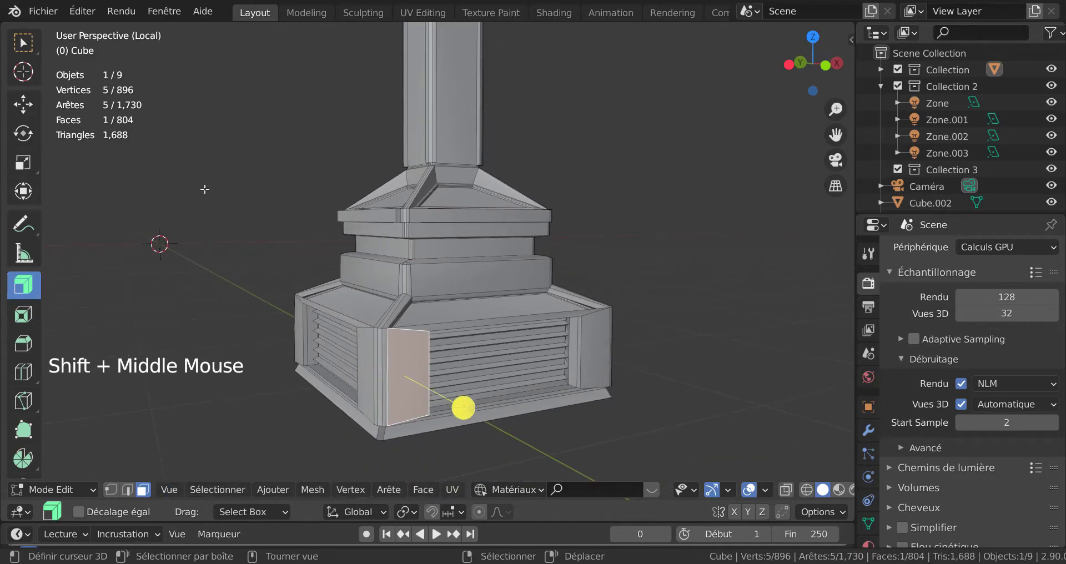
{"action": "key", "text": "q"}
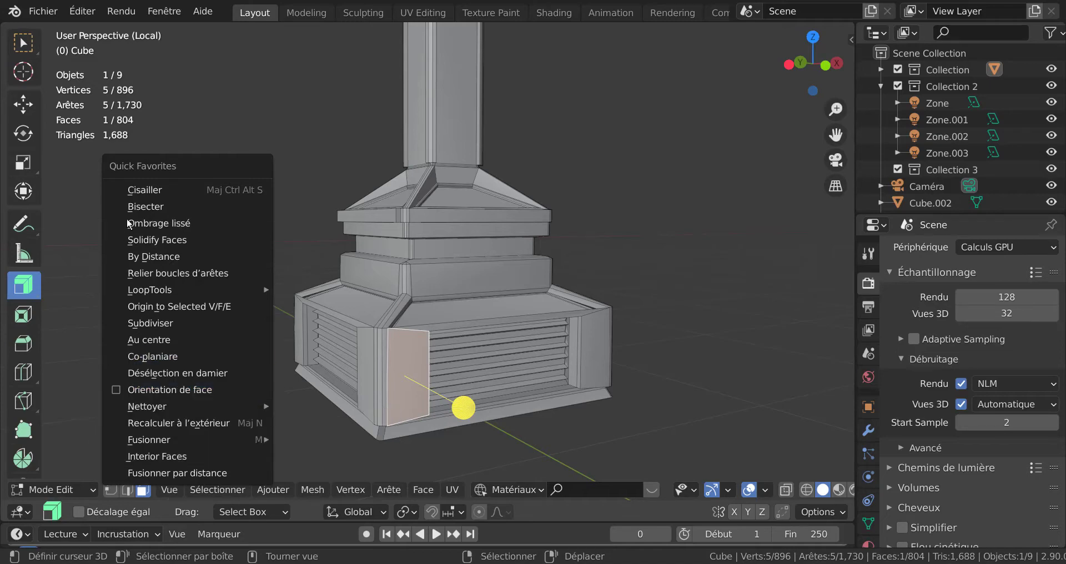
{"action": "left_click", "coordinate": [115, 389]}
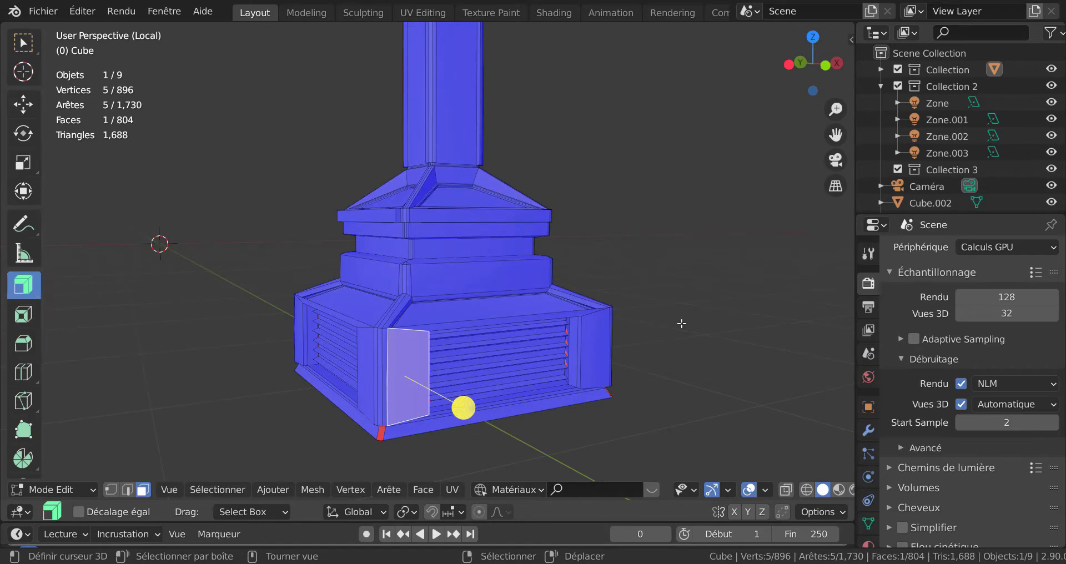
Step: In edge select mode, select the edge loop along the sides and top of the louvred recess on the column base's front
{"action": "middle_click_drag", "start_coordinate": [505, 400], "coordinate": [340, 370]}
{"action": "scroll", "coordinate": [407, 369], "scroll_direction": "up", "scroll_amount": 2}
{"action": "scroll", "coordinate": [375, 371], "scroll_direction": "up", "scroll_amount": 1}
{"action": "right_click", "coordinate": [415, 355]}
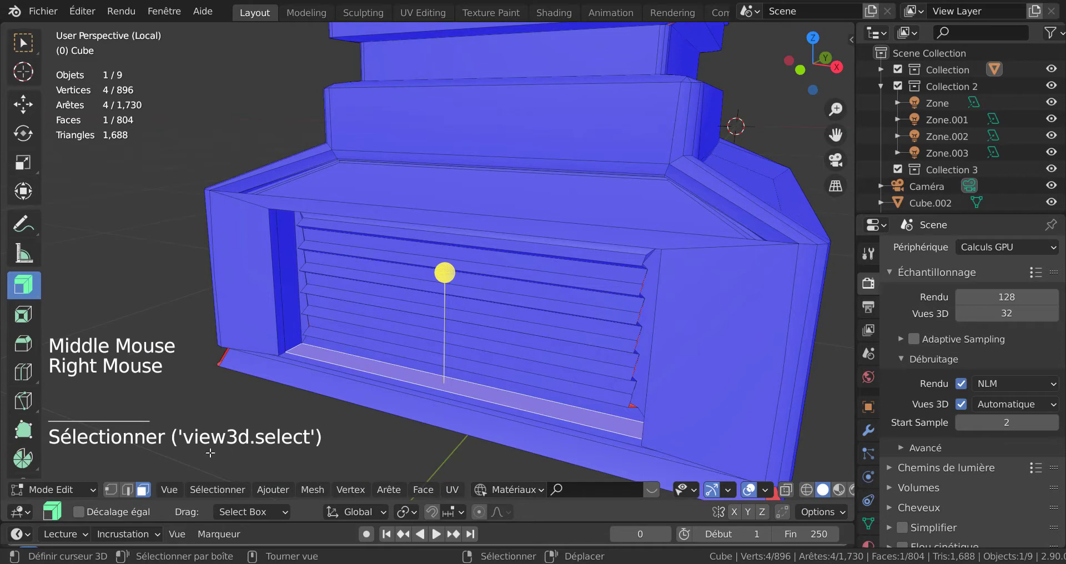
{"action": "left_click", "coordinate": [127, 490]}
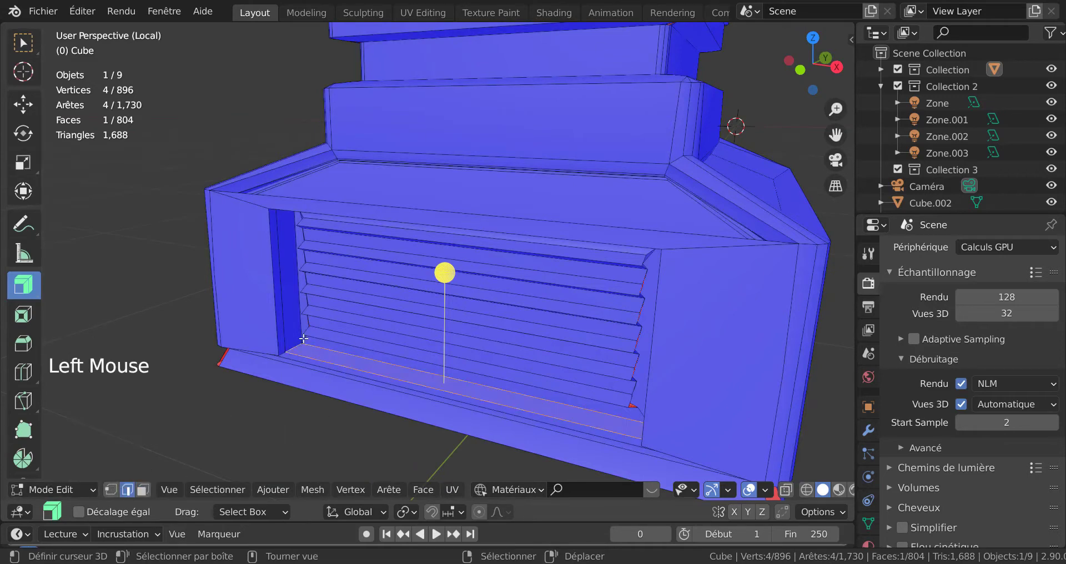
{"action": "right_click", "coordinate": [286, 313]}
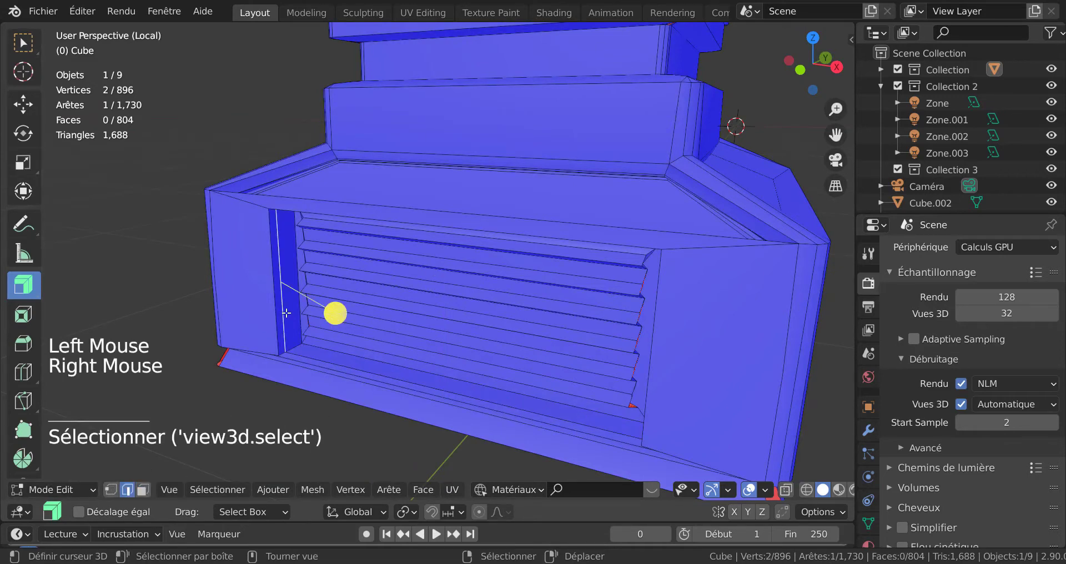
{"action": "right_click", "coordinate": [286, 313], "text": "alt"}
Step: Examine the base's louvred grille from several angles, checking its border edges, the strip above the slats and the interior for reversed faces
{"action": "middle_click_drag", "start_coordinate": [491, 299], "coordinate": [512, 351]}
{"action": "scroll", "coordinate": [513, 351], "scroll_direction": "up", "scroll_amount": 2}
{"action": "key", "text": "shift"}
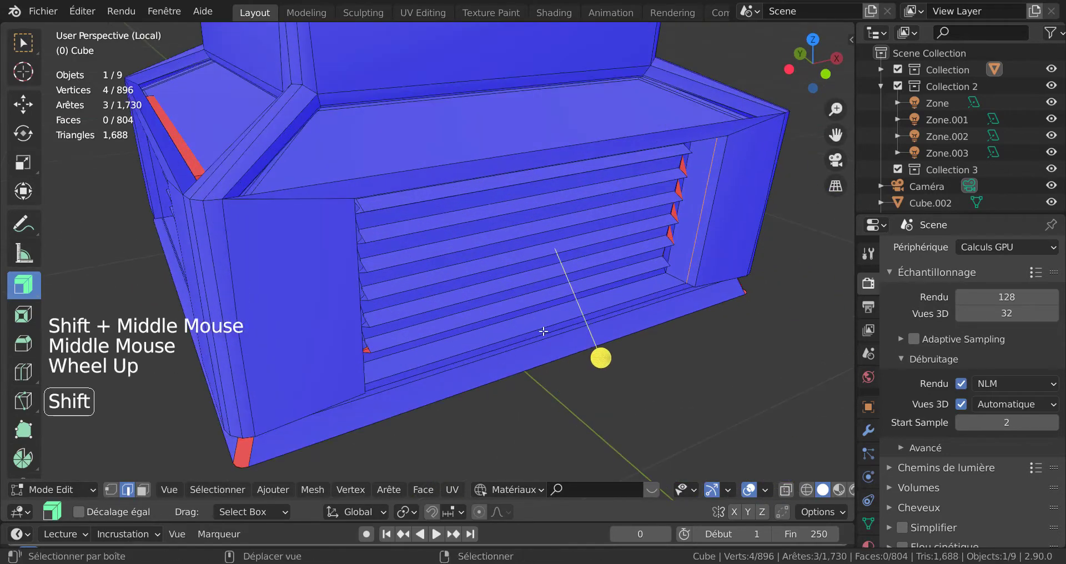
{"action": "scroll", "coordinate": [444, 349], "scroll_direction": "down", "scroll_amount": 3}
{"action": "middle_click_drag", "start_coordinate": [440, 349], "coordinate": [343, 340]}
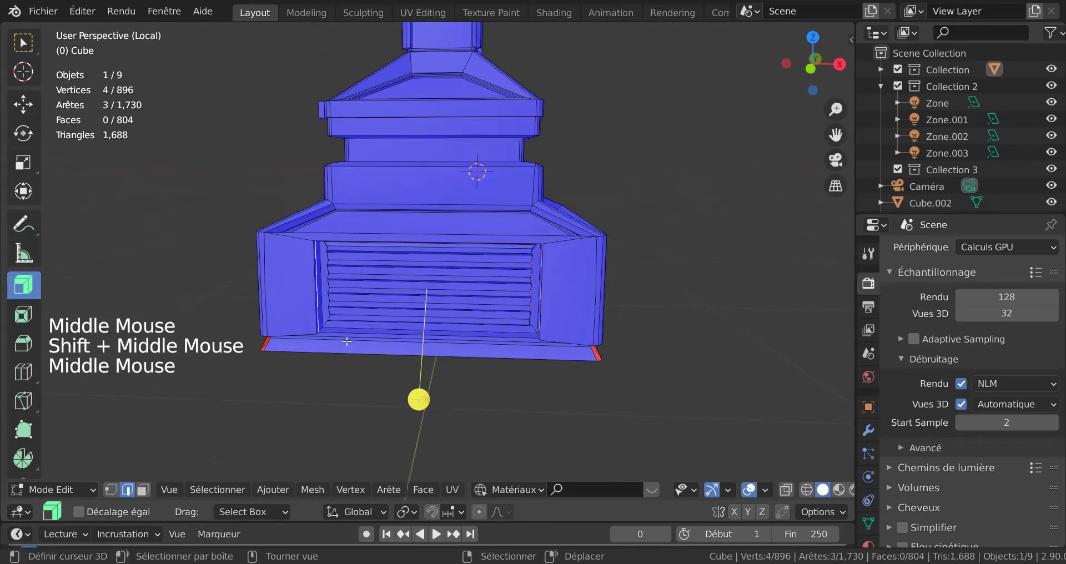
{"action": "scroll", "coordinate": [342, 338], "scroll_direction": "up", "scroll_amount": 3}
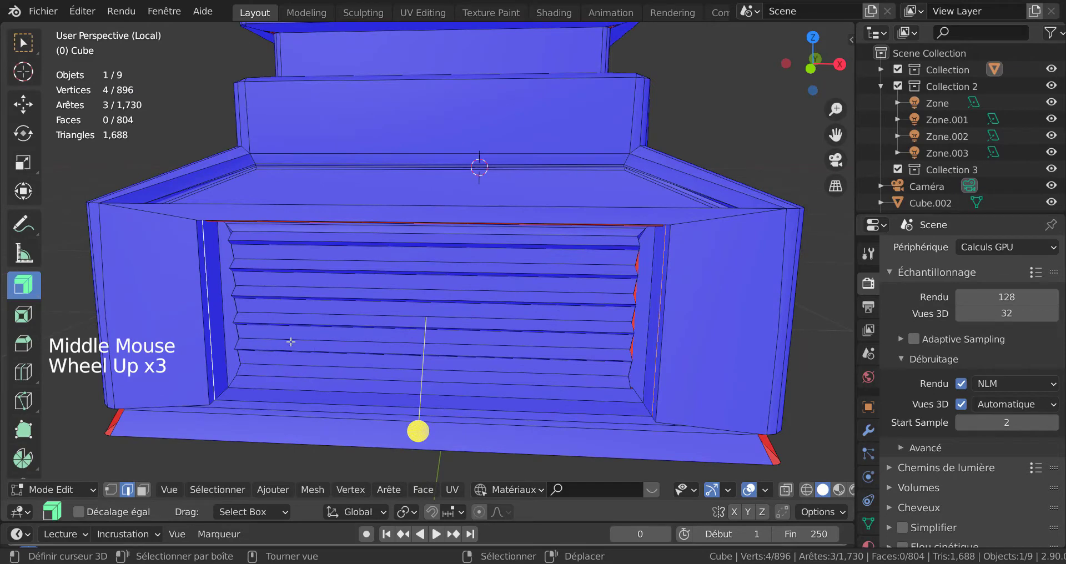
{"action": "middle_click_drag", "start_coordinate": [408, 338], "coordinate": [499, 292]}
{"action": "scroll", "coordinate": [496, 304], "scroll_direction": "up", "scroll_amount": 1}
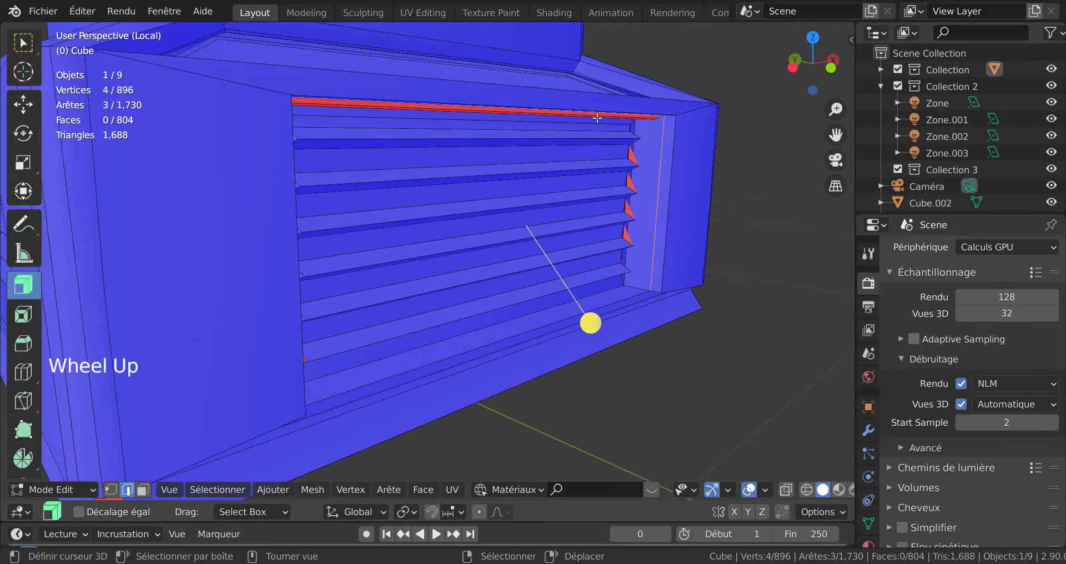
{"action": "scroll", "coordinate": [615, 203], "scroll_direction": "down", "scroll_amount": 1}
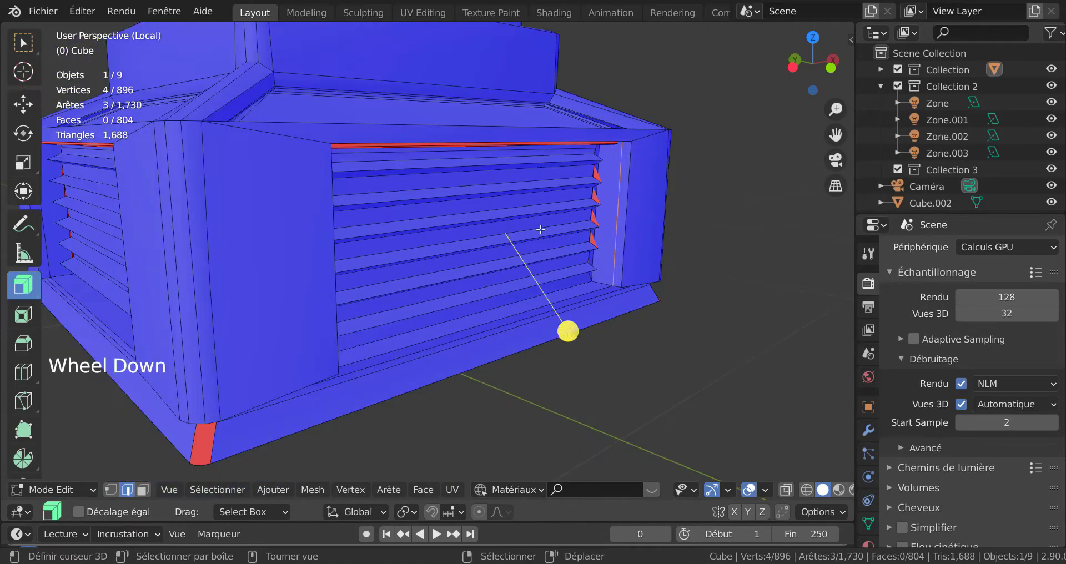
{"action": "middle_click_drag", "start_coordinate": [542, 229], "coordinate": [456, 237], "text": "shift"}
{"action": "middle_click_drag", "start_coordinate": [578, 247], "coordinate": [540, 163]}
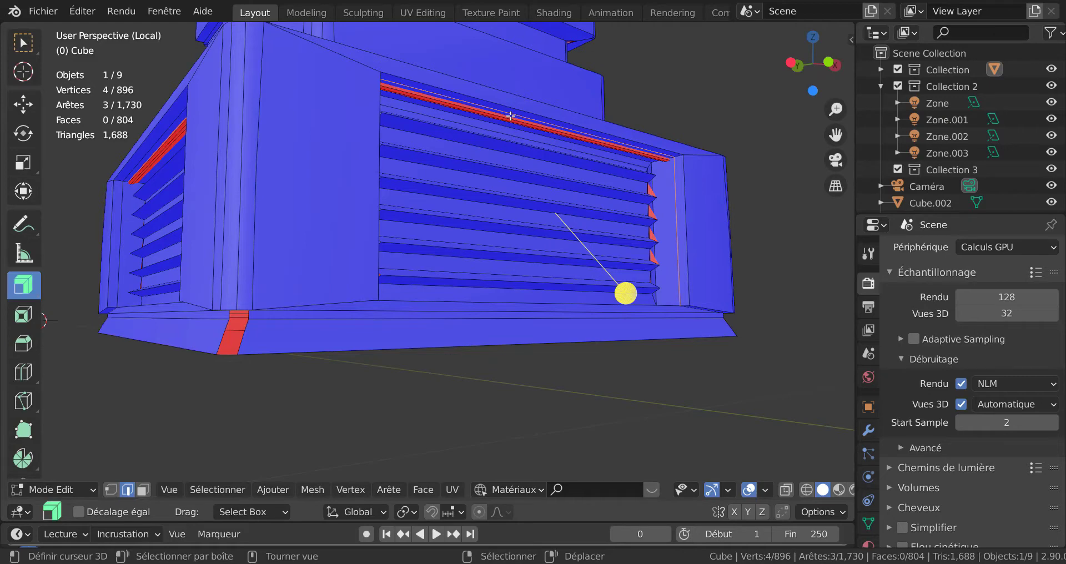
{"action": "scroll", "coordinate": [482, 228], "scroll_direction": "up", "scroll_amount": 9}
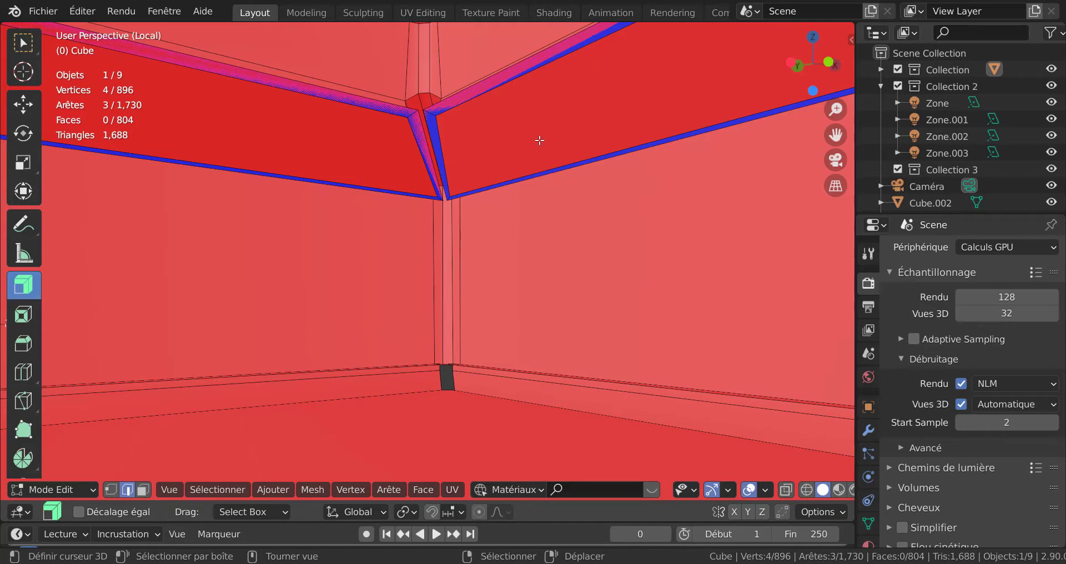
{"action": "scroll", "coordinate": [539, 140], "scroll_direction": "down", "scroll_amount": 10}
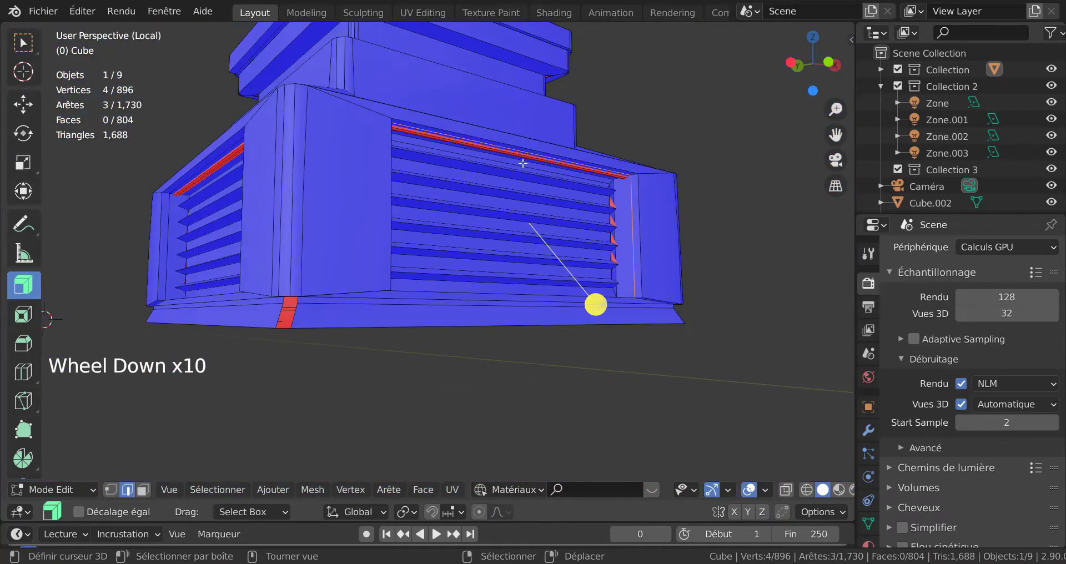
{"action": "middle_click_drag", "start_coordinate": [523, 163], "coordinate": [492, 216]}
{"action": "scroll", "coordinate": [510, 169], "scroll_direction": "down", "scroll_amount": 1}
{"action": "scroll", "coordinate": [510, 170], "scroll_direction": "up", "scroll_amount": 1}
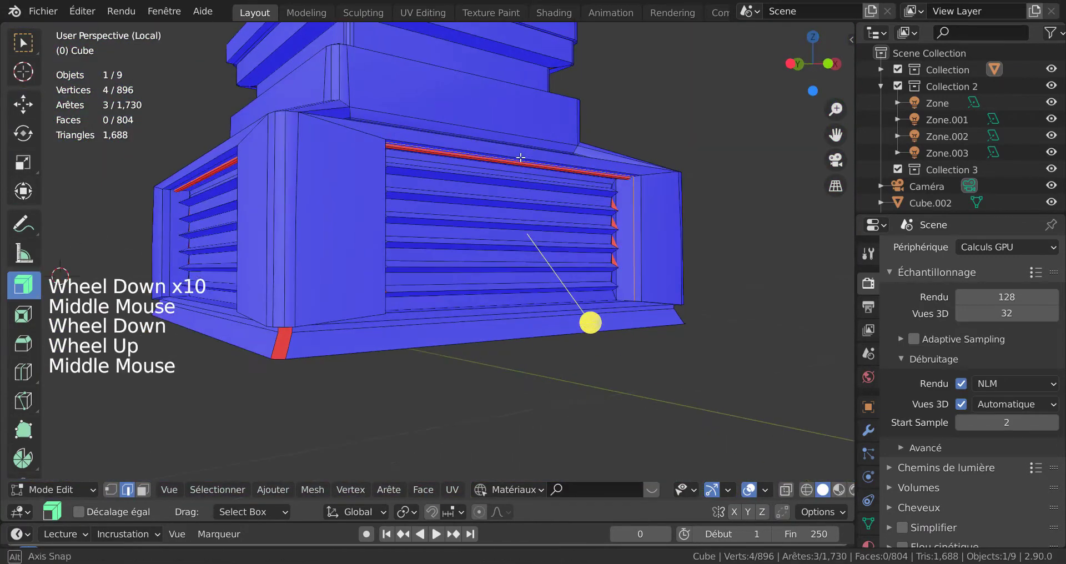
{"action": "scroll", "coordinate": [492, 216], "scroll_direction": "up", "scroll_amount": 6}
{"action": "scroll", "coordinate": [495, 207], "scroll_direction": "down", "scroll_amount": 5}
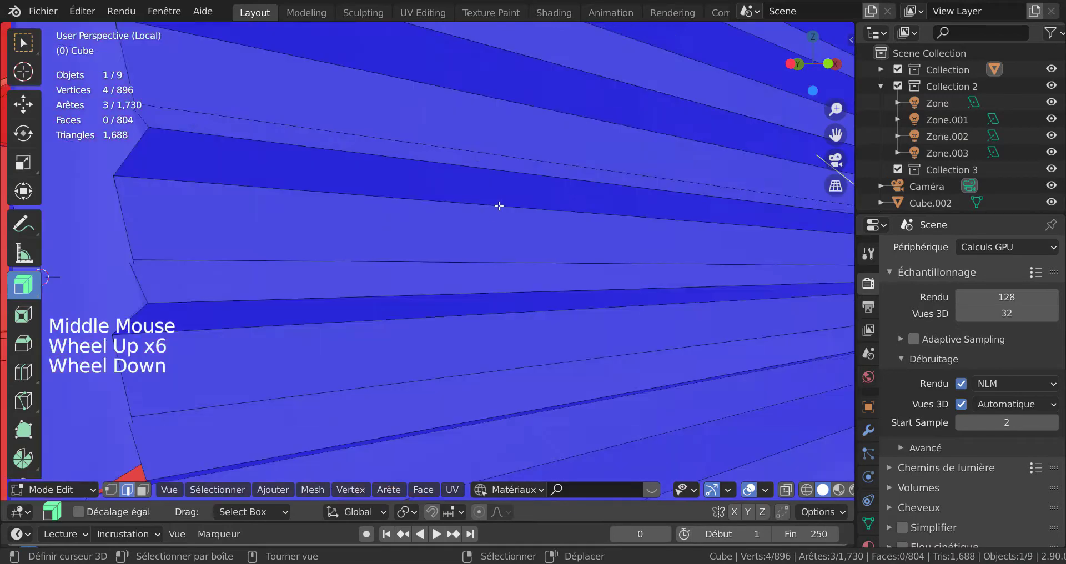
{"action": "middle_click_drag", "start_coordinate": [495, 229], "coordinate": [563, 217]}
{"action": "middle_click_drag", "start_coordinate": [523, 247], "coordinate": [507, 207], "text": "shift"}
{"action": "scroll", "coordinate": [539, 234], "scroll_direction": "up", "scroll_amount": 1}
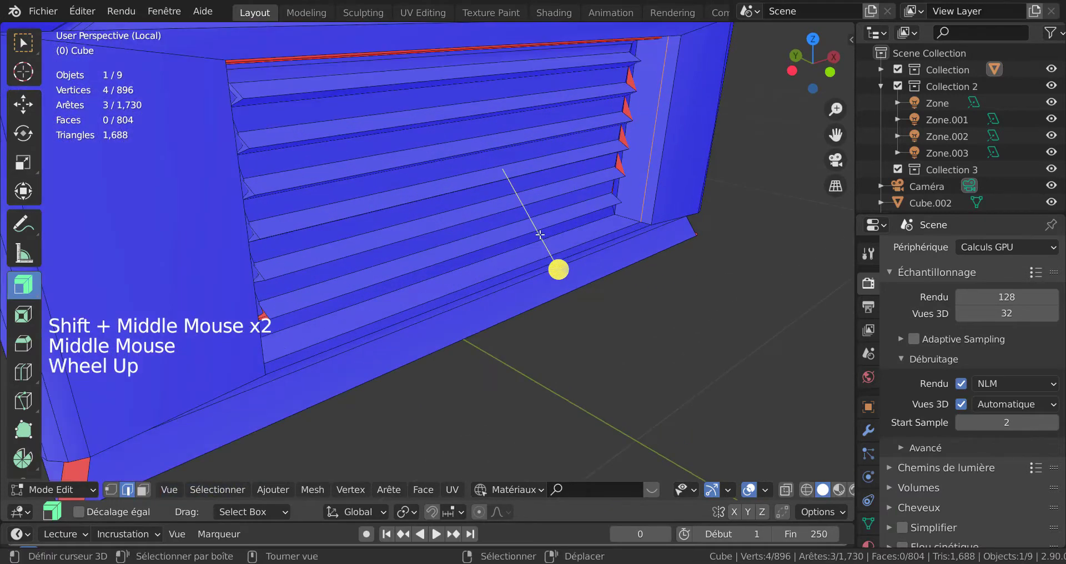
Step: Add the recess's bottom edge to the selected border and rip the border in place to detach the grille
{"action": "key", "text": "shift"}
{"action": "right_click", "coordinate": [588, 237], "text": "shift"}
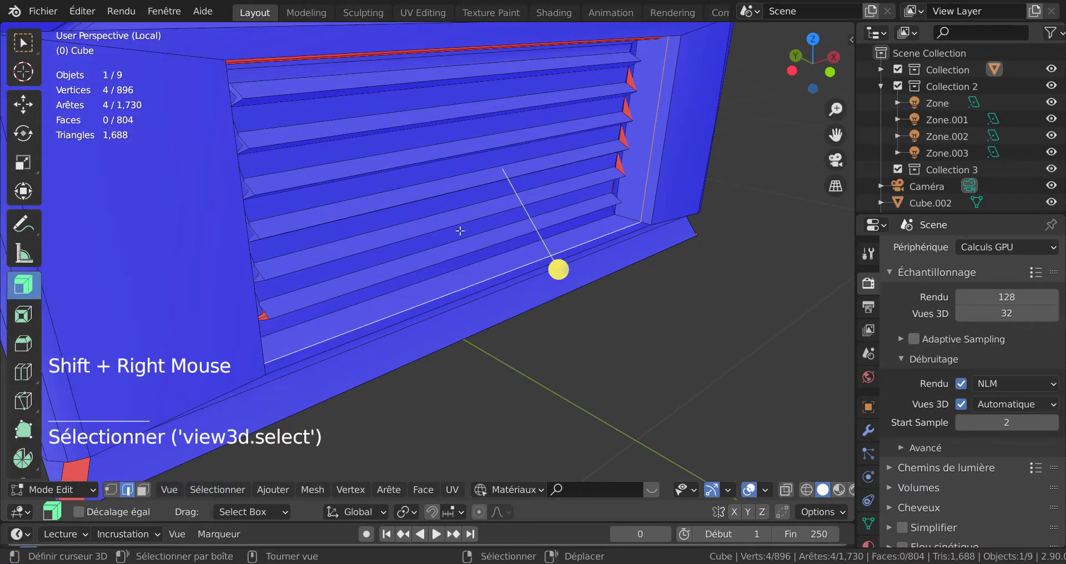
{"action": "middle_click_drag", "start_coordinate": [577, 244], "coordinate": [507, 224]}
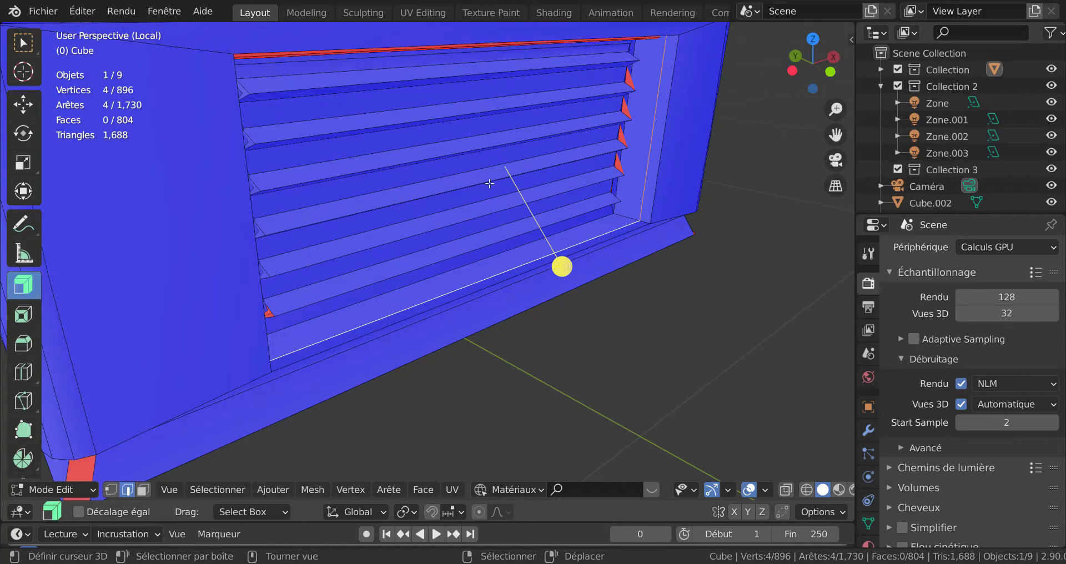
{"action": "scroll", "coordinate": [493, 184], "scroll_direction": "up", "scroll_amount": 3}
{"action": "middle_click_drag", "start_coordinate": [513, 195], "coordinate": [528, 210]}
{"action": "scroll", "coordinate": [439, 182], "scroll_direction": "down", "scroll_amount": 1}
{"action": "scroll", "coordinate": [440, 184], "scroll_direction": "down", "scroll_amount": 1}
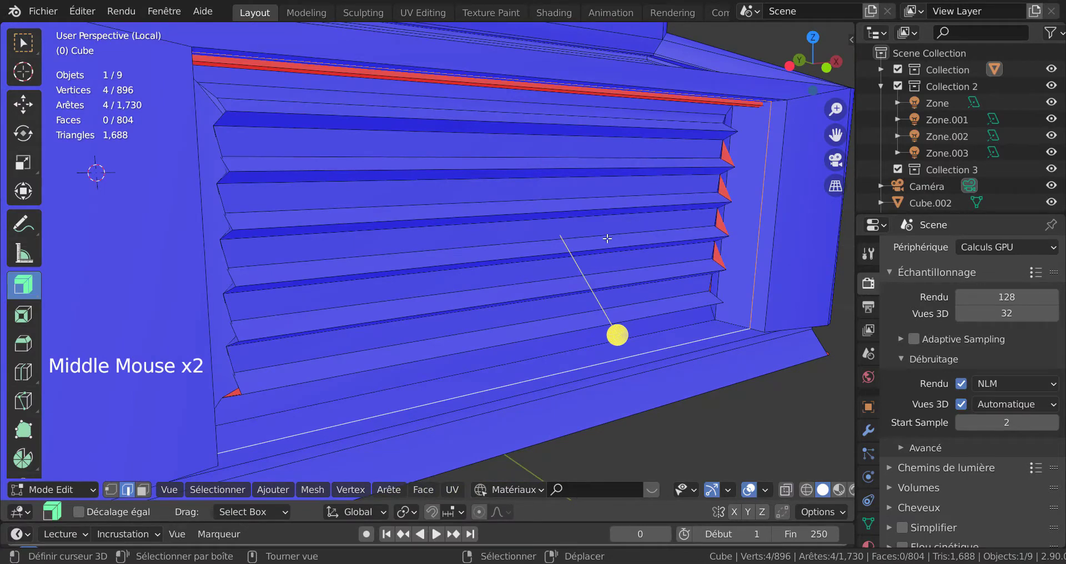
{"action": "key", "text": "v"}
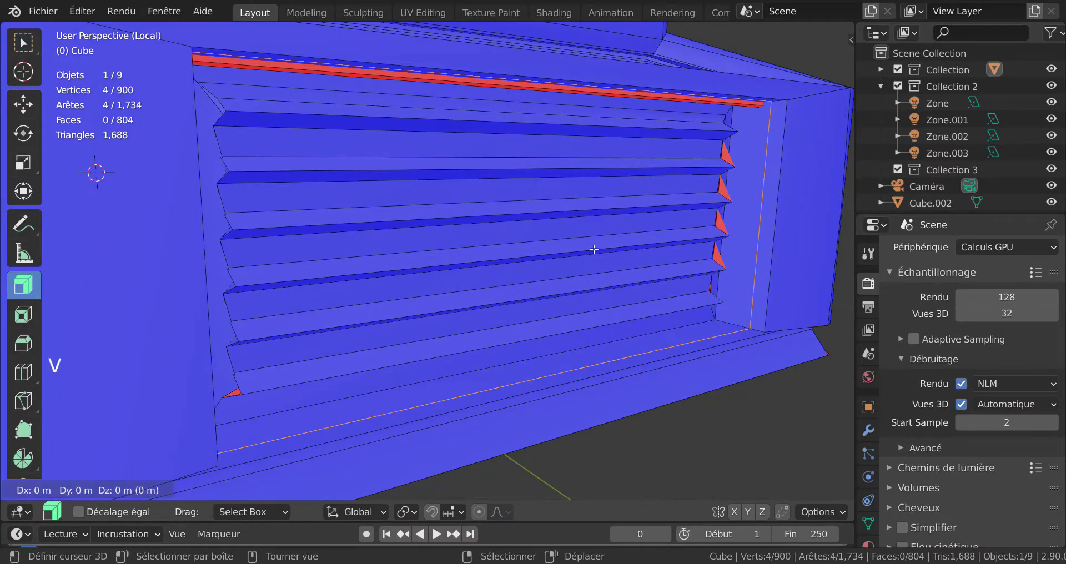
{"action": "left_click", "coordinate": [594, 249]}
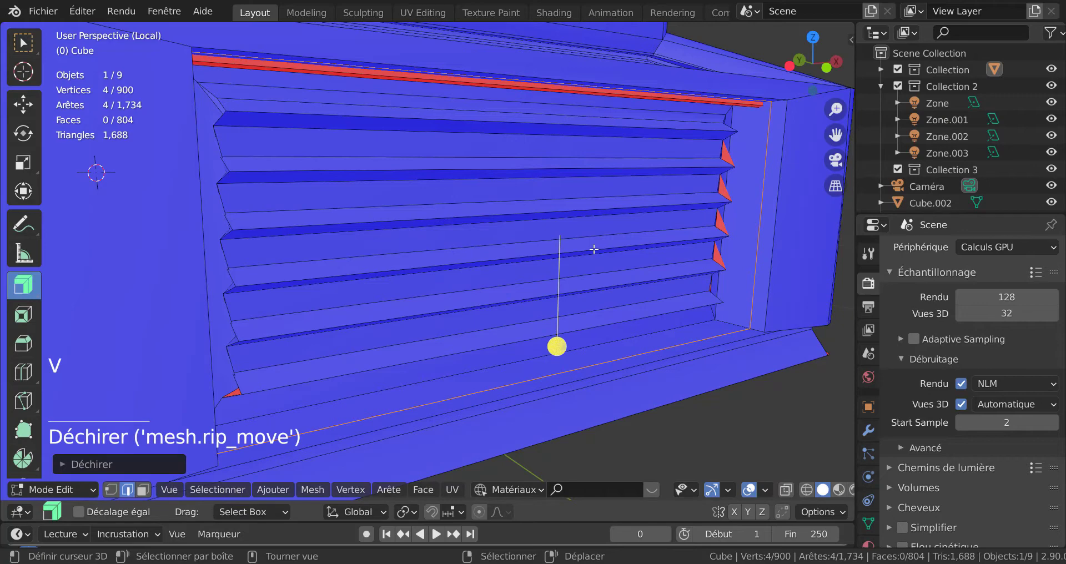
Step: Select all geometry linked to one slat edge of the detached grille and delete it
{"action": "right_click", "coordinate": [590, 237]}
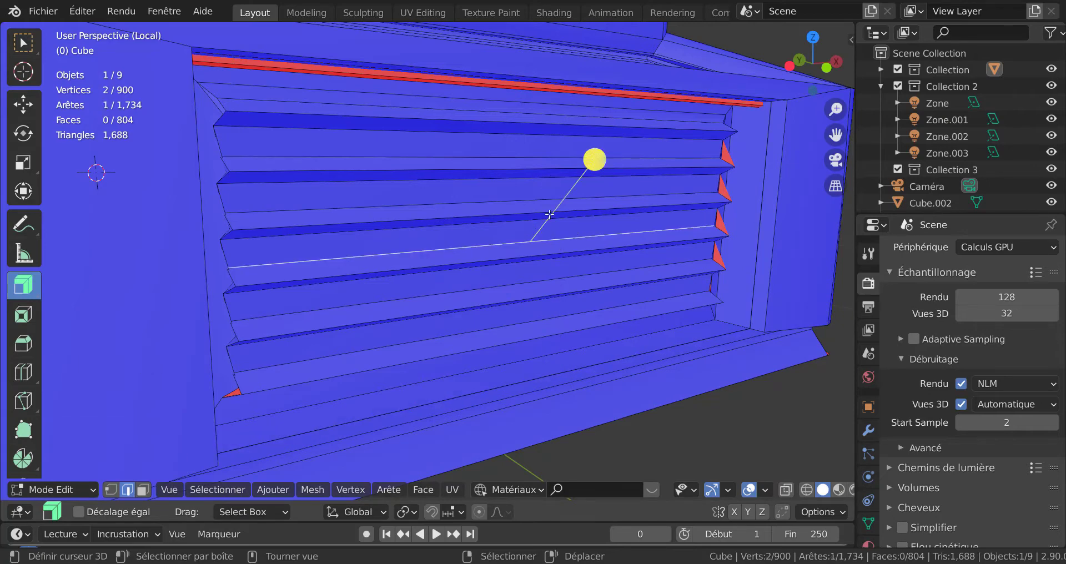
{"action": "key", "text": "ctrl"}
{"action": "key", "text": "ctrl+l"}
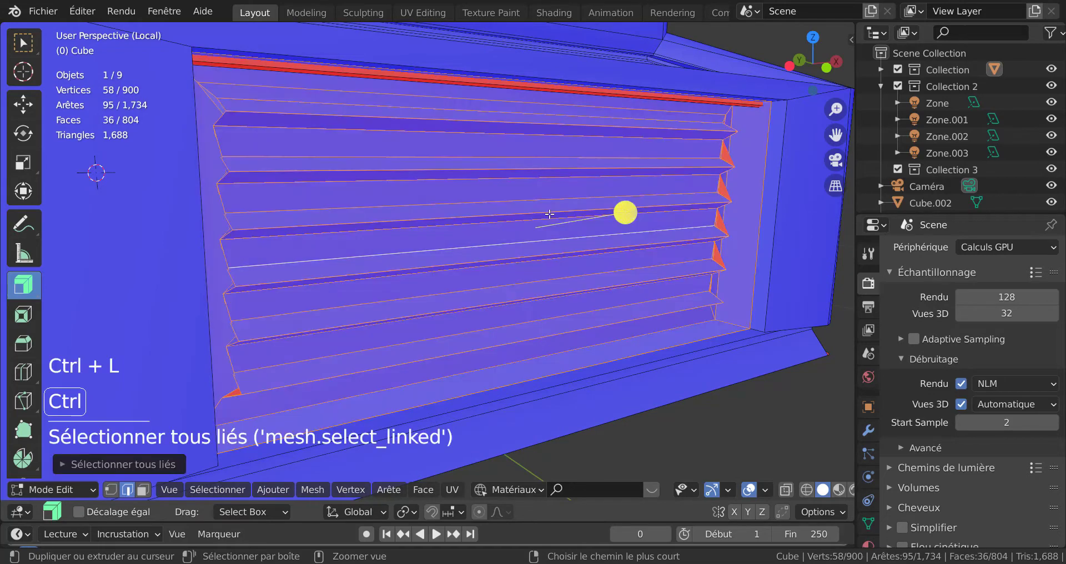
{"action": "scroll", "coordinate": [550, 214], "scroll_direction": "down", "scroll_amount": 2}
{"action": "middle_click_drag", "start_coordinate": [539, 214], "coordinate": [582, 268]}
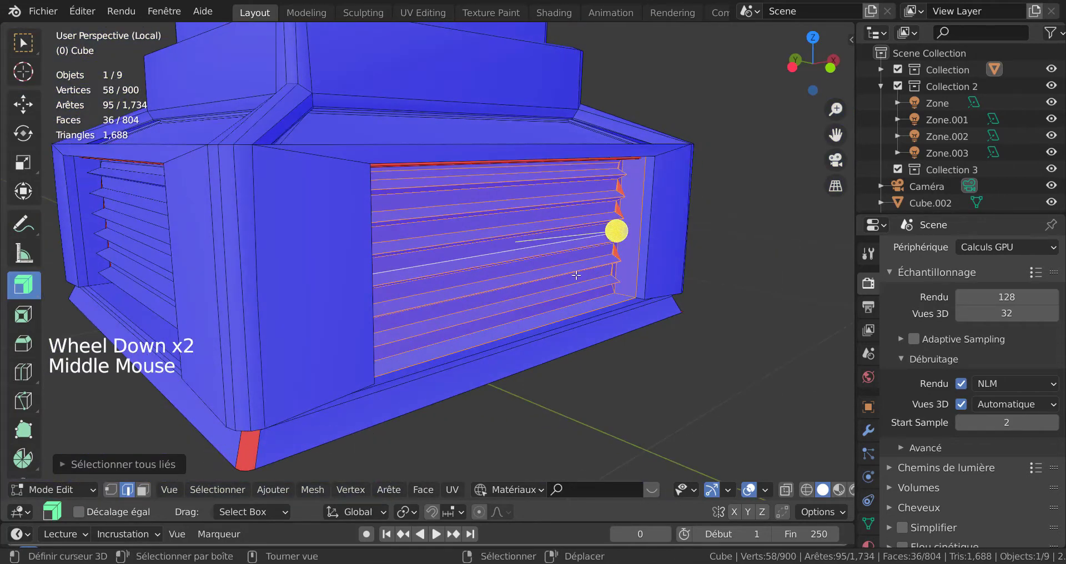
{"action": "key", "text": "x"}
{"action": "left_click", "coordinate": [558, 313]}
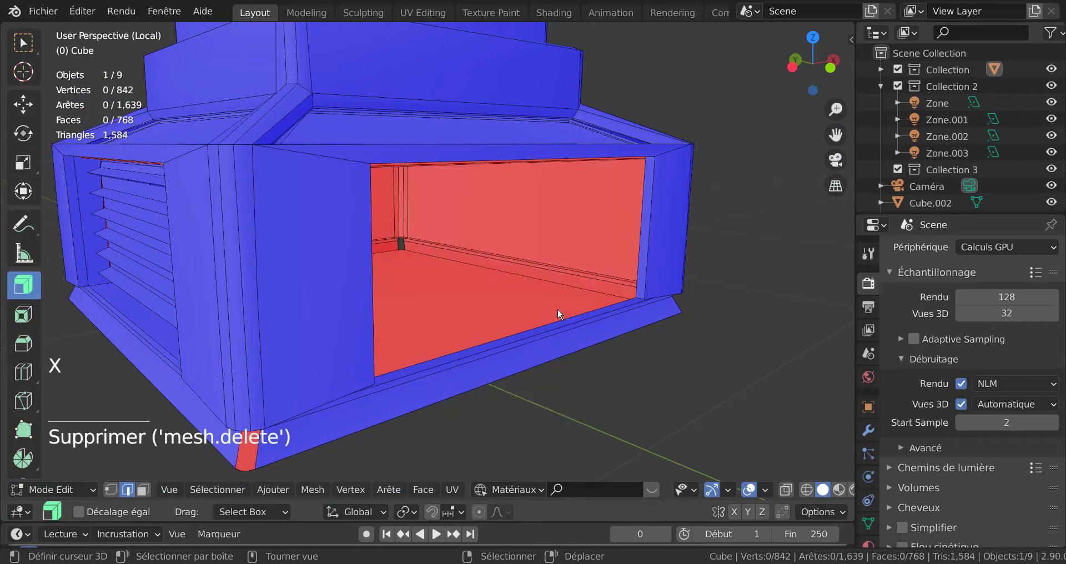
Step: Select the border edge loop of the remaining louvred grille plus the recess's bottom edge, and rip it in place
{"action": "middle_click_drag", "start_coordinate": [557, 311], "coordinate": [704, 274]}
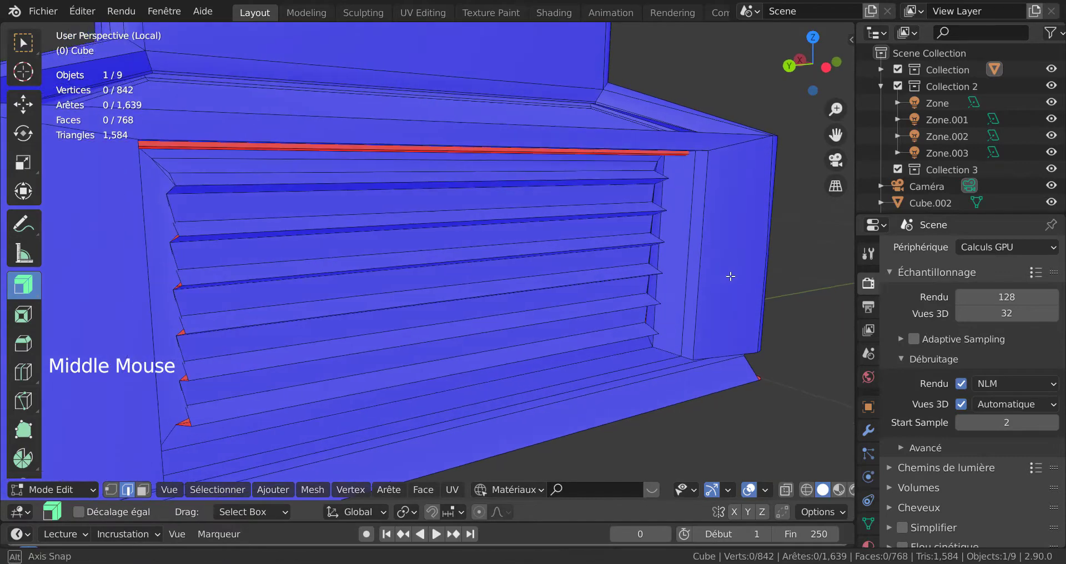
{"action": "scroll", "coordinate": [694, 287], "scroll_direction": "up", "scroll_amount": 3}
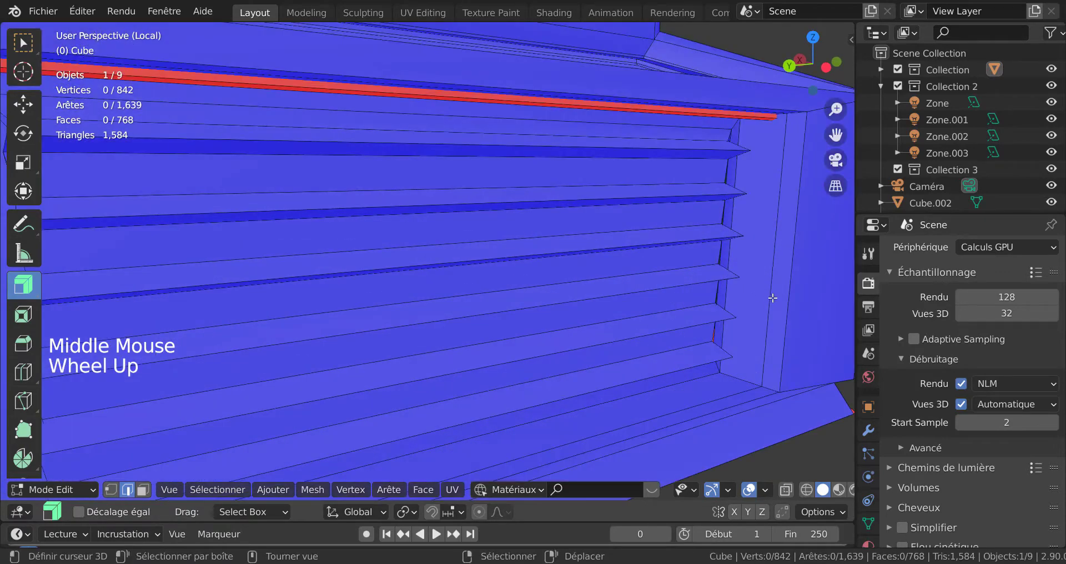
{"action": "right_click", "coordinate": [772, 297], "text": "alt"}
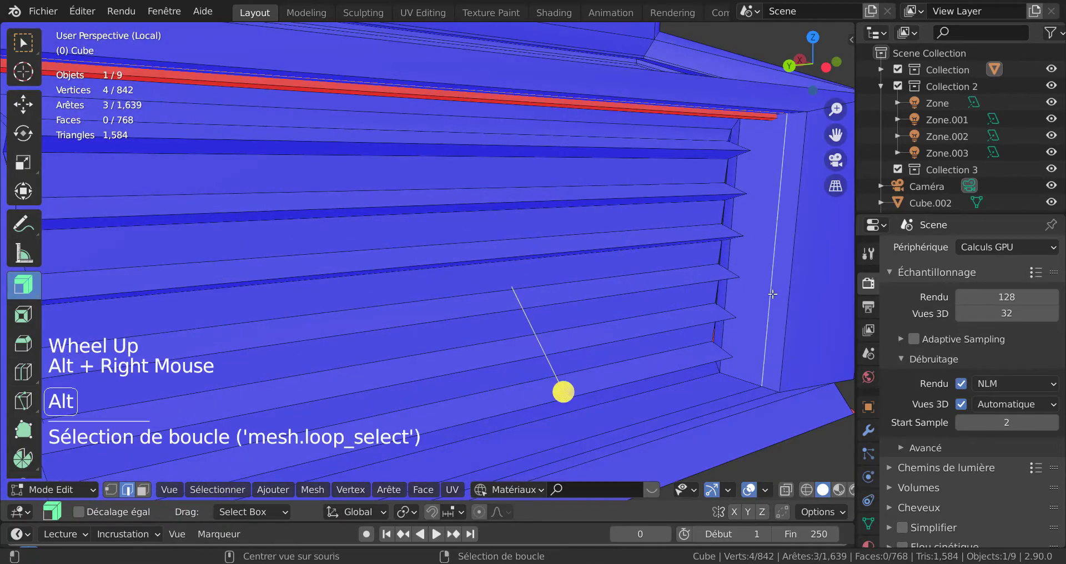
{"action": "right_click", "coordinate": [694, 404], "text": "shift"}
{"action": "key", "text": "v"}
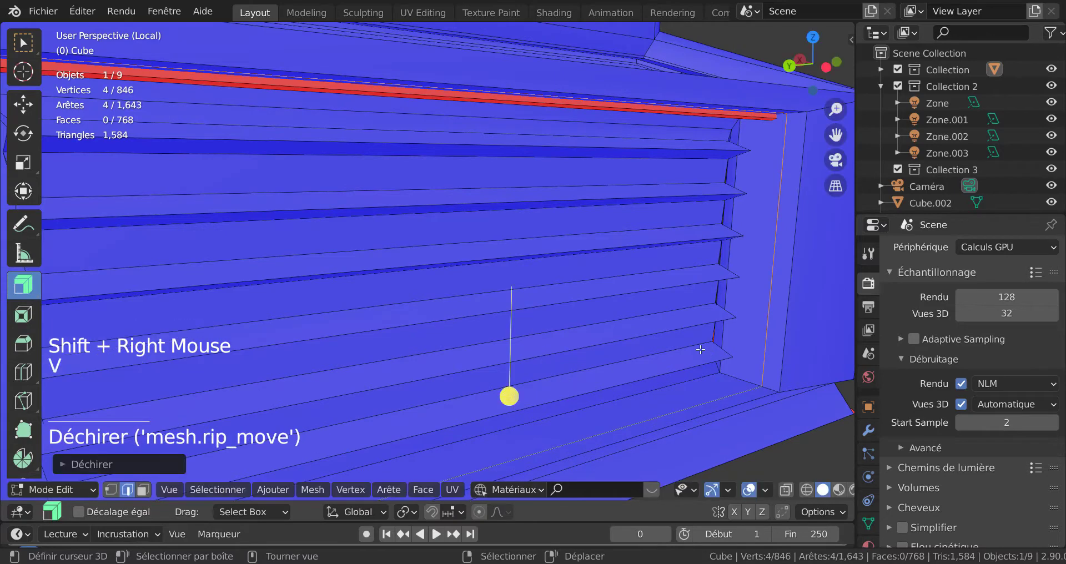
Step: Select all geometry linked to one slat edge of this second detached grille and delete it
{"action": "right_click", "coordinate": [611, 297]}
{"action": "key", "text": "ctrl+l"}
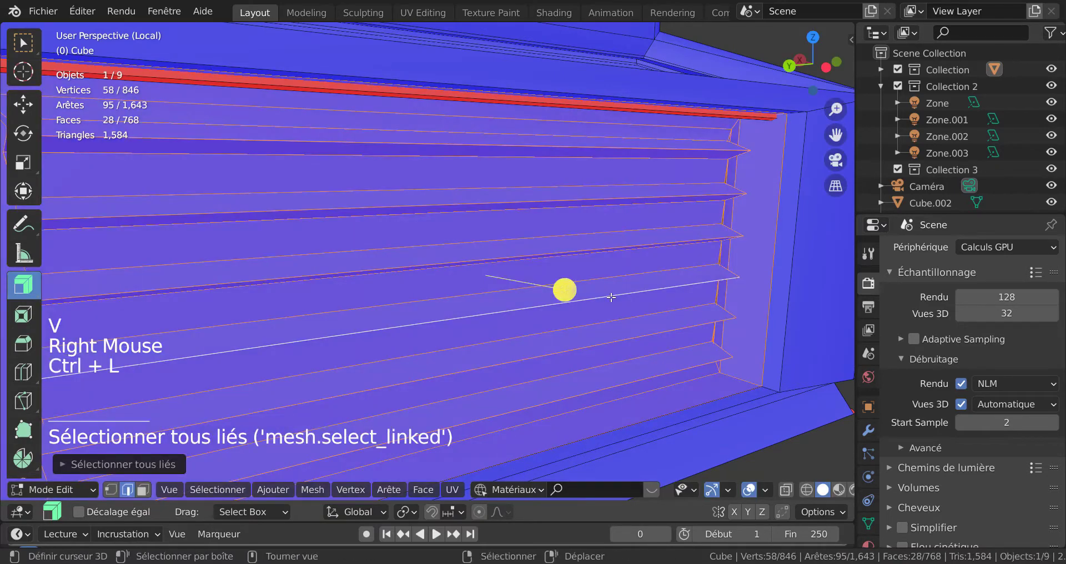
{"action": "key", "text": "x"}
{"action": "left_click", "coordinate": [611, 295]}
Step: Examine the opened base from outside, from below and through its openings, checking the interior and the undersides of the sloped panels
{"action": "scroll", "coordinate": [610, 296], "scroll_direction": "down", "scroll_amount": 3}
{"action": "middle_click_drag", "start_coordinate": [611, 295], "coordinate": [274, 295]}
{"action": "scroll", "coordinate": [444, 288], "scroll_direction": "up", "scroll_amount": 4}
{"action": "scroll", "coordinate": [283, 286], "scroll_direction": "down", "scroll_amount": 4}
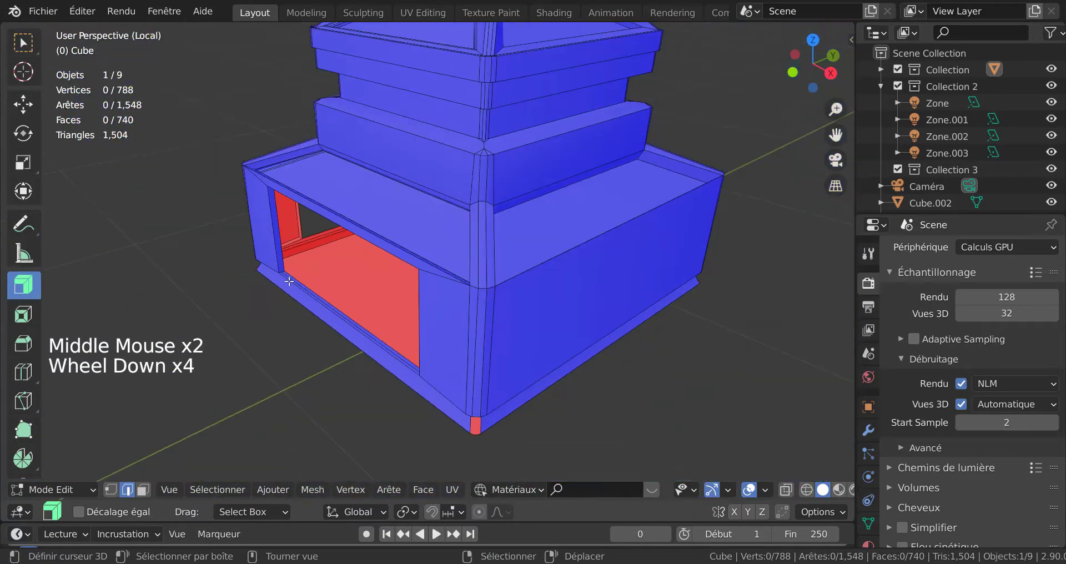
{"action": "middle_click_drag", "start_coordinate": [466, 268], "coordinate": [633, 239]}
{"action": "scroll", "coordinate": [489, 172], "scroll_direction": "up", "scroll_amount": 3}
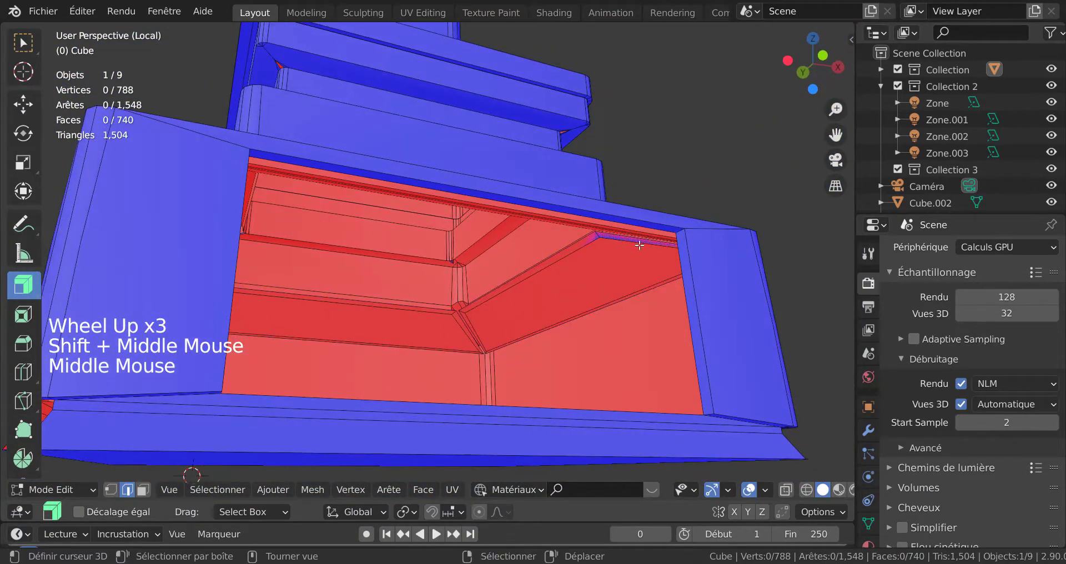
{"action": "scroll", "coordinate": [634, 239], "scroll_direction": "up", "scroll_amount": 2}
{"action": "right_click", "coordinate": [472, 206]}
{"action": "middle_click_drag", "start_coordinate": [483, 220], "coordinate": [759, 231]}
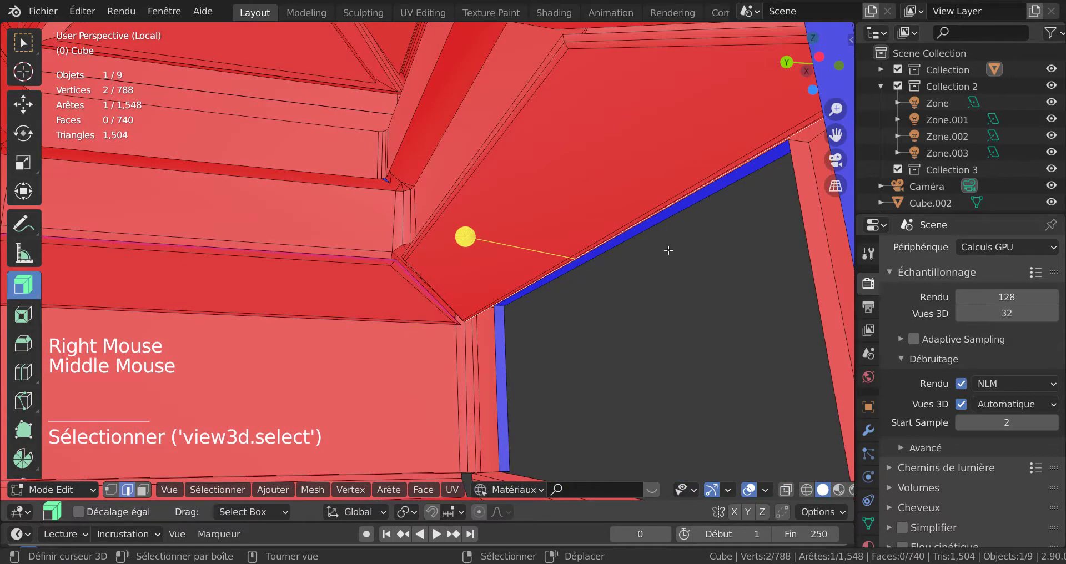
{"action": "scroll", "coordinate": [683, 244], "scroll_direction": "up", "scroll_amount": 2}
{"action": "middle_click_drag", "start_coordinate": [714, 257], "coordinate": [743, 283]}
{"action": "scroll", "coordinate": [586, 273], "scroll_direction": "down", "scroll_amount": 3}
Step: Select the edge loop bordering the recessed sloped panel above an opening of the base and rip it in place
{"action": "key", "text": "shift"}
{"action": "scroll", "coordinate": [396, 247], "scroll_direction": "up", "scroll_amount": 3}
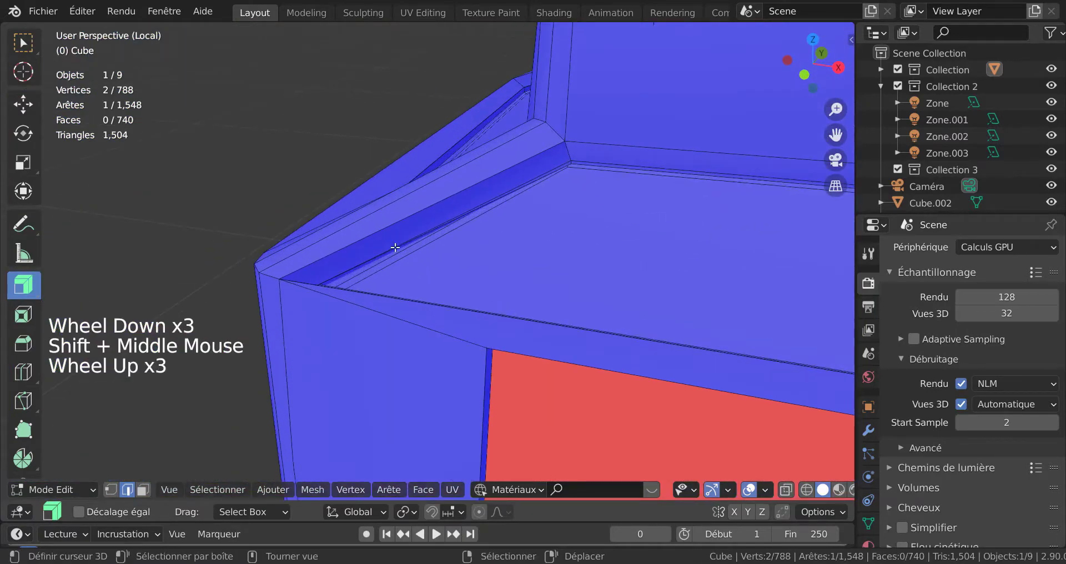
{"action": "scroll", "coordinate": [428, 231], "scroll_direction": "up", "scroll_amount": 2, "text": "shift"}
{"action": "scroll", "coordinate": [428, 231], "scroll_direction": "up", "scroll_amount": 1}
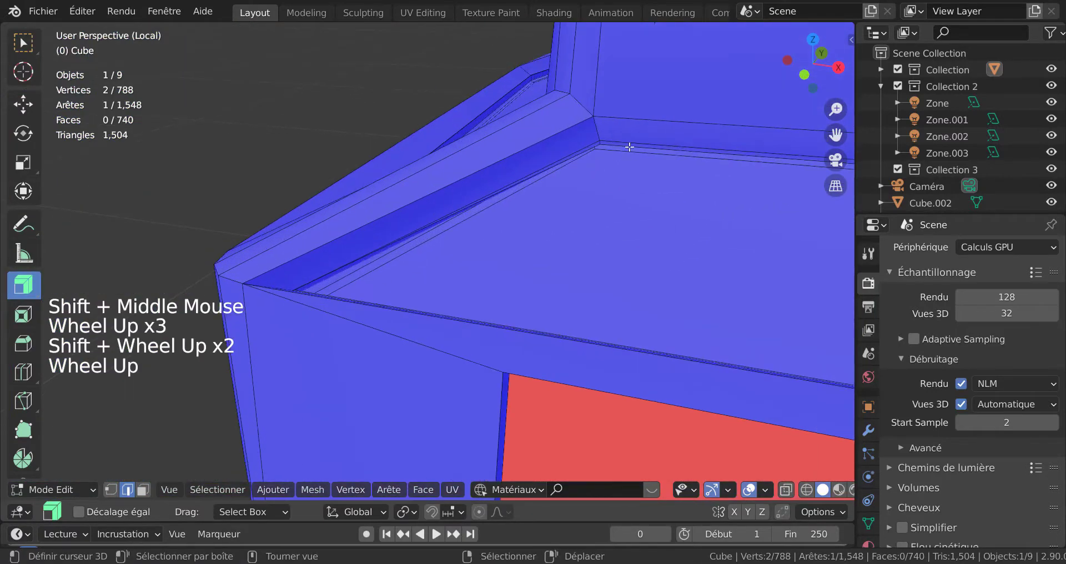
{"action": "key", "text": "alt"}
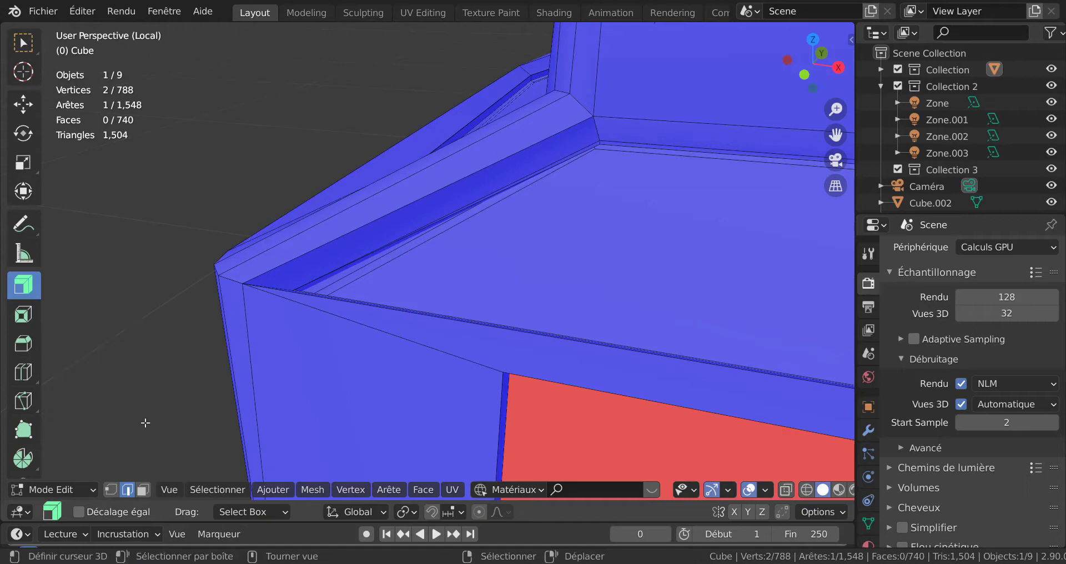
{"action": "right_click", "coordinate": [634, 143], "text": "alt"}
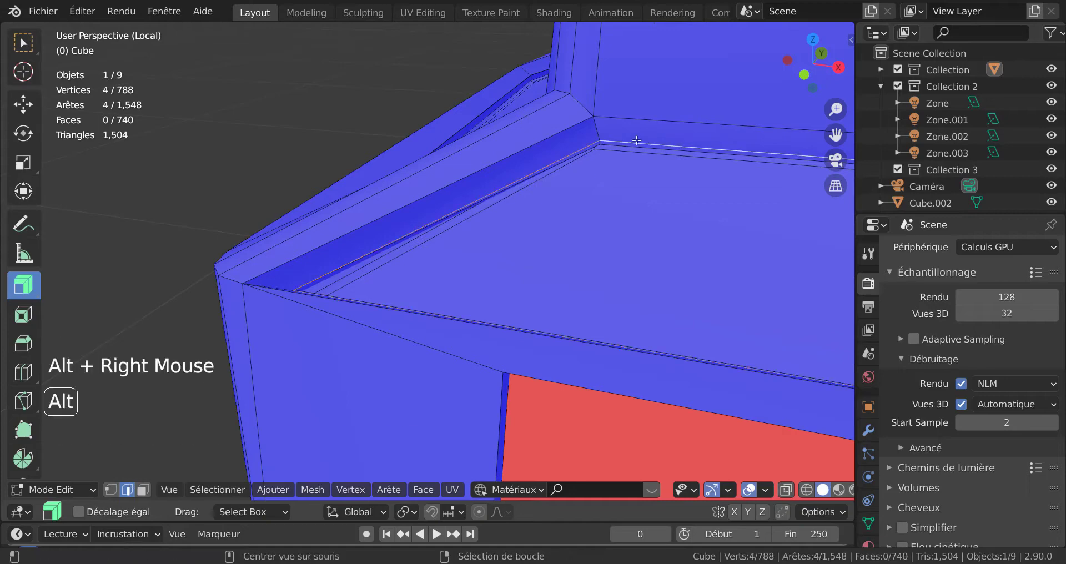
{"action": "middle_click_drag", "start_coordinate": [629, 238], "coordinate": [415, 219]}
{"action": "middle_click_drag", "start_coordinate": [592, 215], "coordinate": [509, 274]}
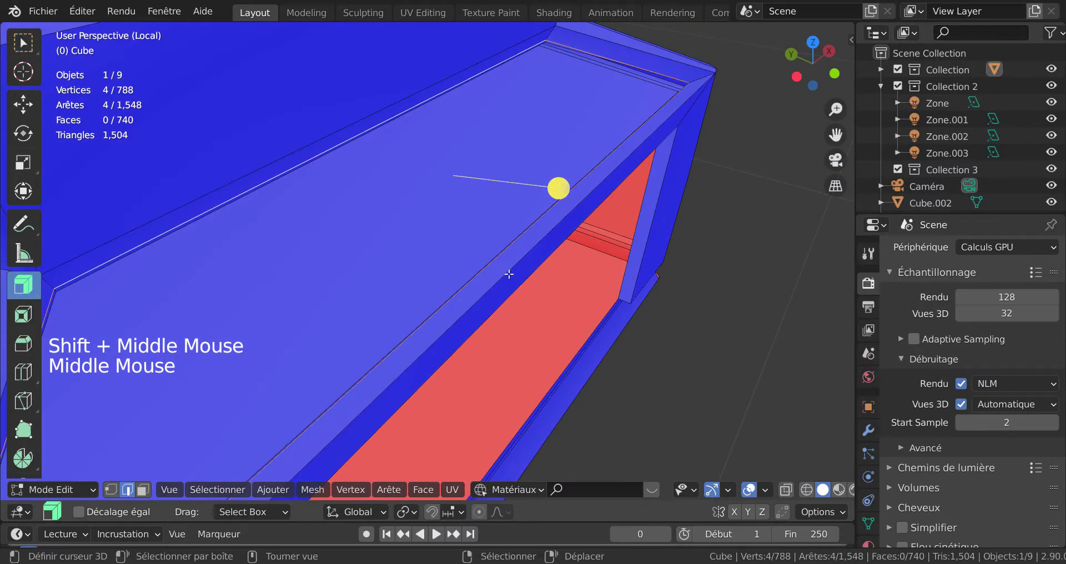
{"action": "key", "text": "v"}
{"action": "right_click", "coordinate": [466, 273]}
Step: In face select mode, select the ripped sloped panel with all its linked geometry and delete the faces
{"action": "right_click", "coordinate": [437, 219]}
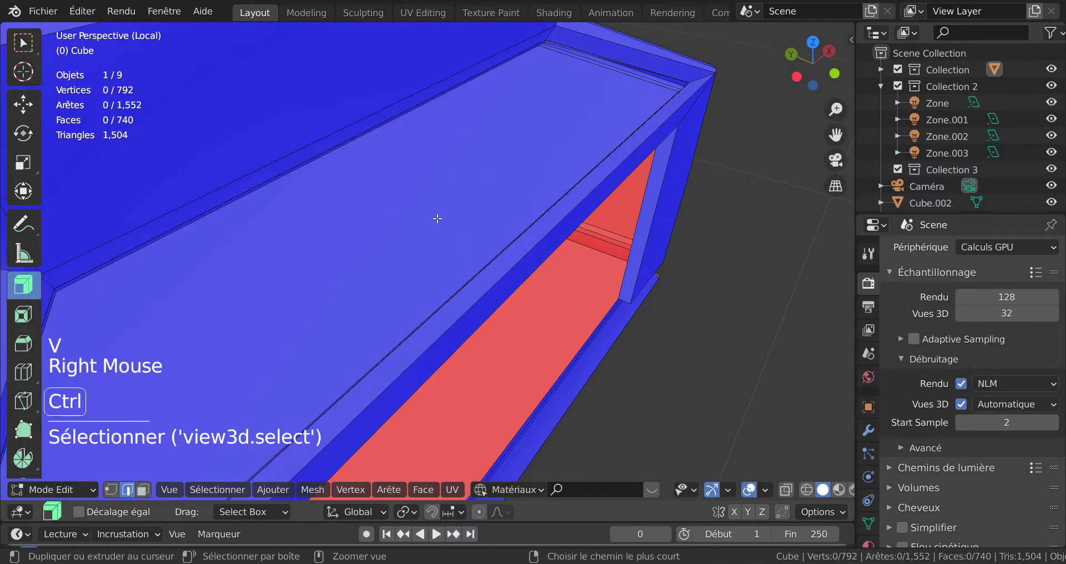
{"action": "key", "text": "ctrl+l"}
{"action": "right_click", "coordinate": [438, 218]}
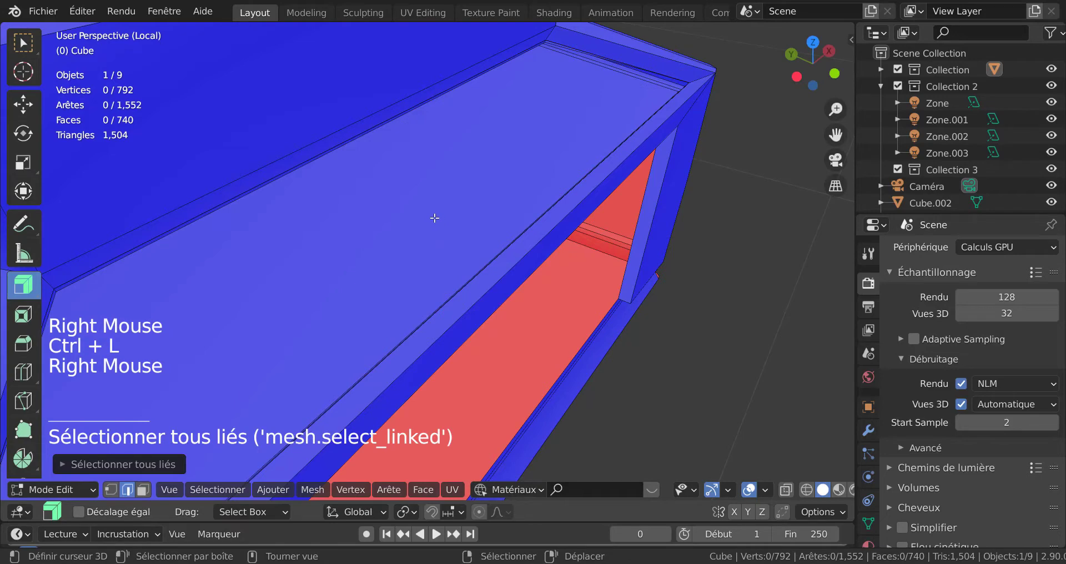
{"action": "key", "text": "3"}
{"action": "right_click", "coordinate": [414, 225]}
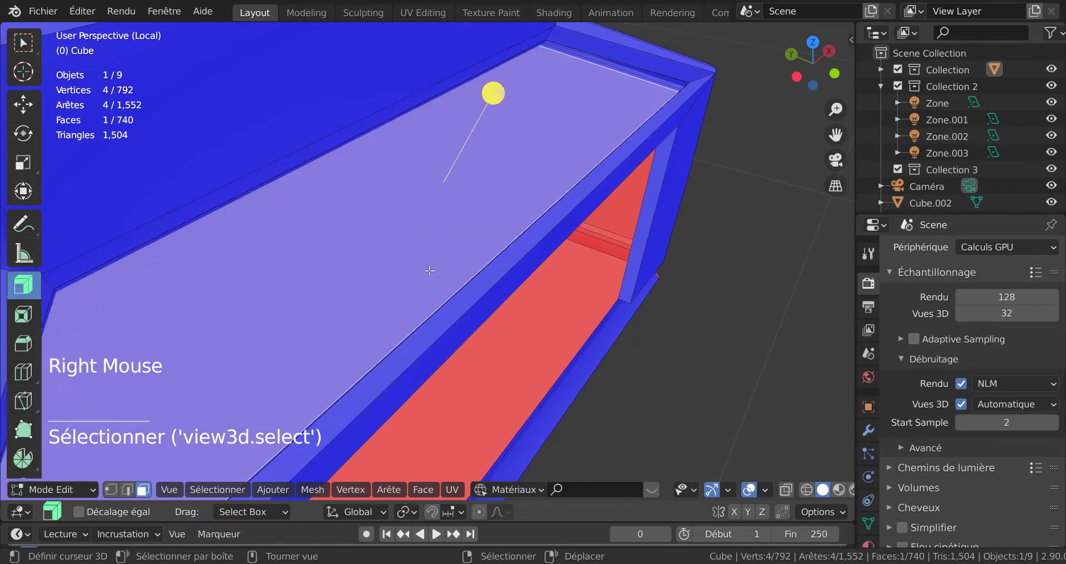
{"action": "key", "text": "ctrl+l"}
{"action": "key", "text": "x"}
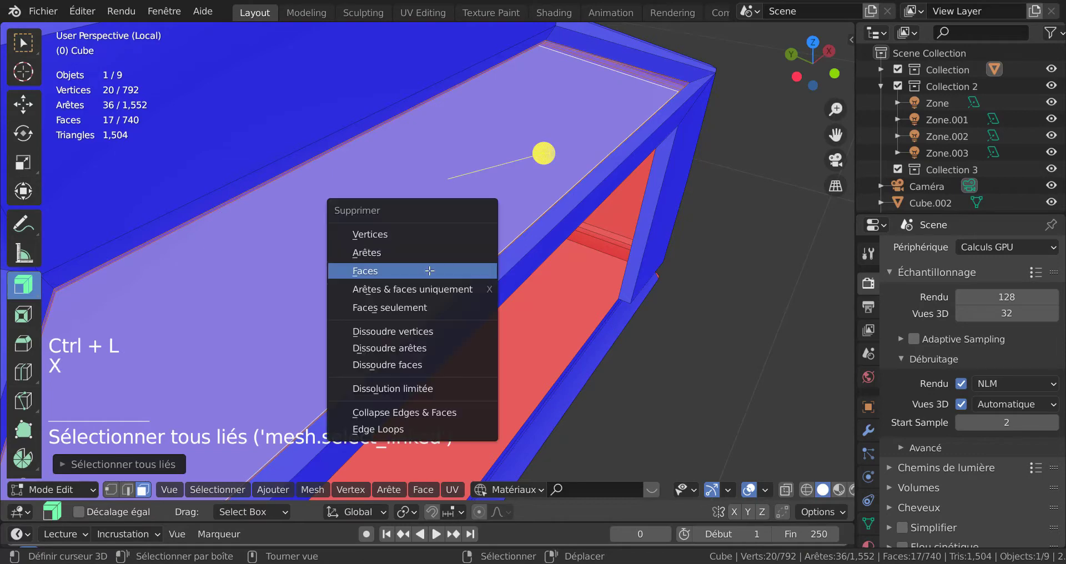
{"action": "left_click", "coordinate": [429, 270]}
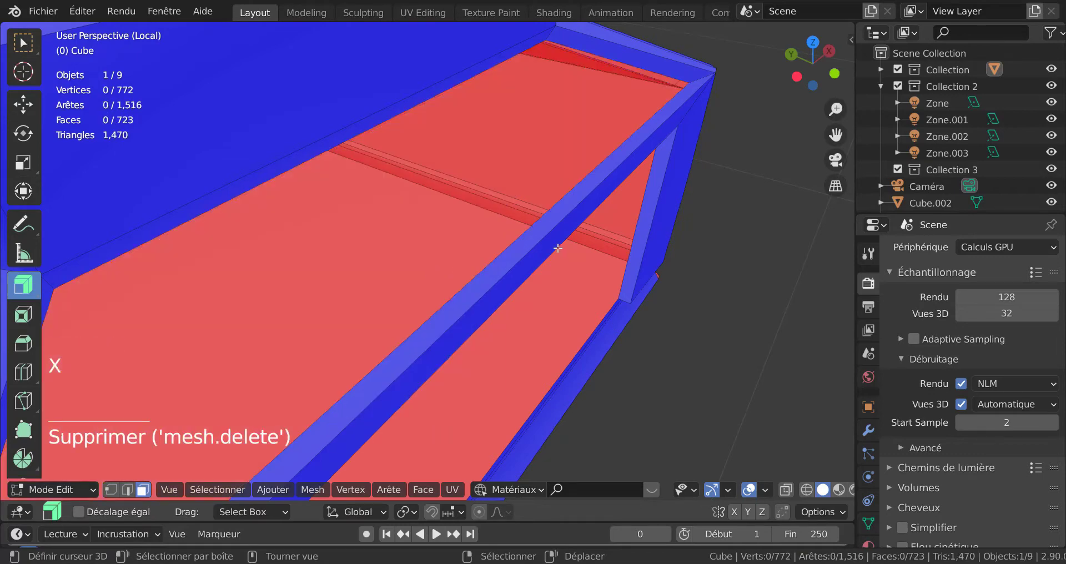
Step: In edge select mode, select the edge loop around the sloped top panel on the base's closed side and rip it in place
{"action": "middle_click_drag", "start_coordinate": [558, 248], "coordinate": [530, 136]}
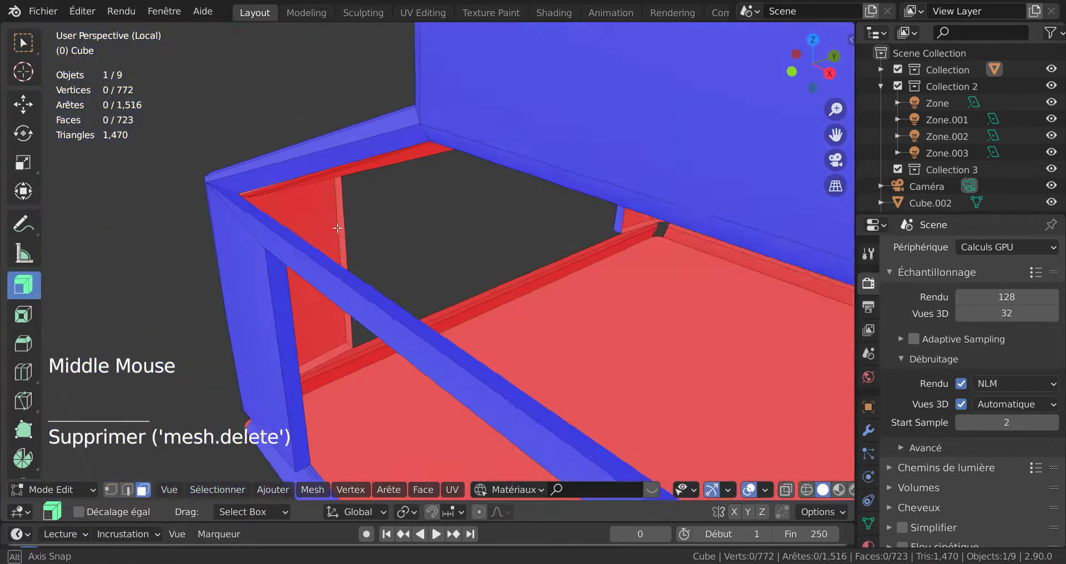
{"action": "scroll", "coordinate": [390, 245], "scroll_direction": "down", "scroll_amount": 4}
{"action": "mouse_move", "coordinate": [391, 245]}
{"action": "middle_mouse_down", "text": "shift"}
{"action": "mouse_move", "coordinate": [411, 275]}
{"action": "mouse_move", "coordinate": [392, 253]}
{"action": "middle_mouse_up", "text": "shift"}
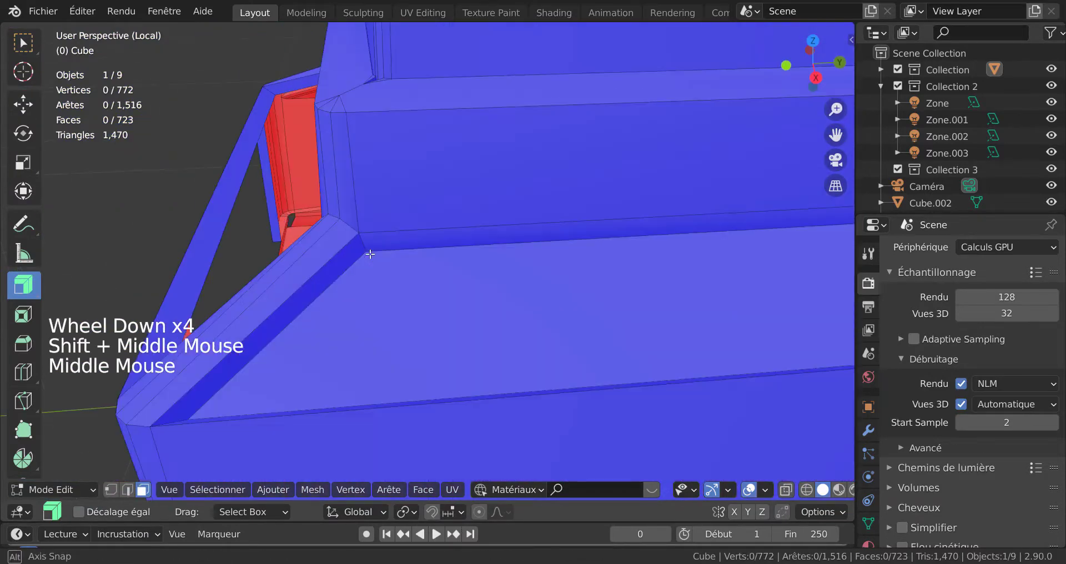
{"action": "right_click", "coordinate": [405, 248], "text": "alt"}
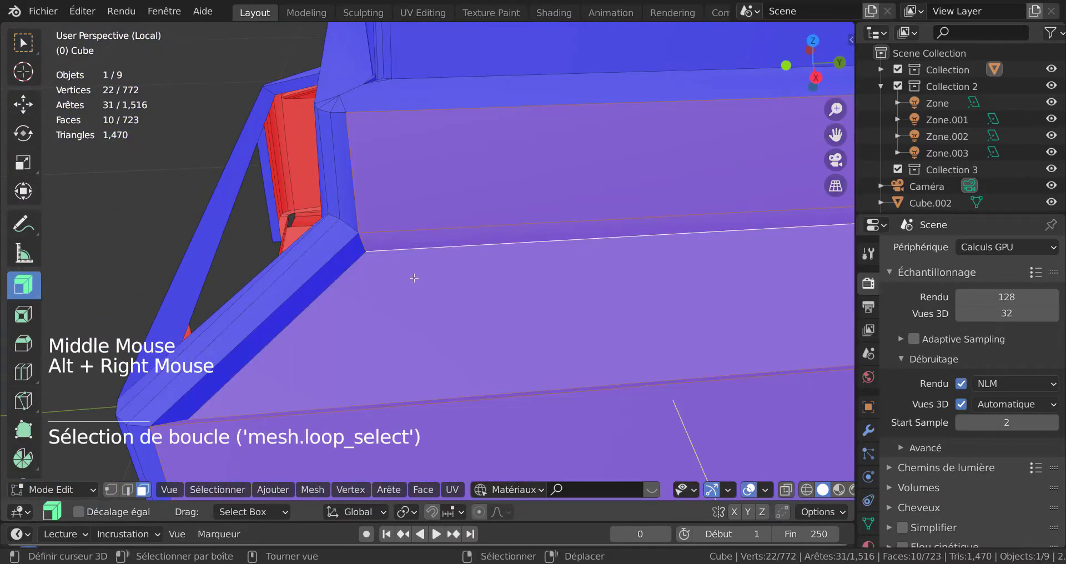
{"action": "right_click", "coordinate": [451, 278]}
{"action": "key", "text": "2"}
{"action": "right_click", "coordinate": [475, 247]}
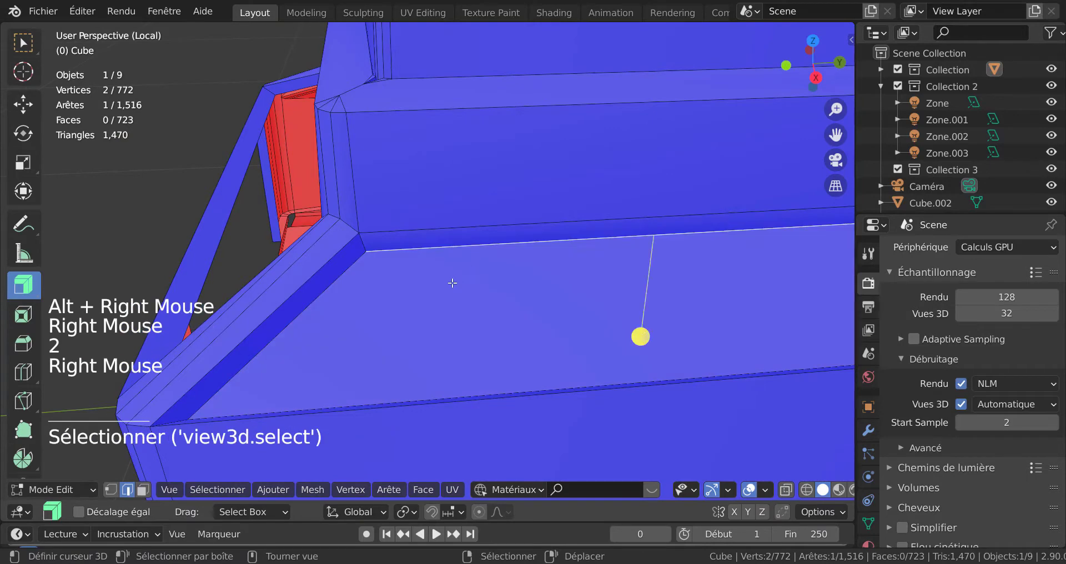
{"action": "middle_click_drag", "start_coordinate": [453, 283], "coordinate": [276, 266]}
{"action": "right_click", "coordinate": [416, 259], "text": "alt"}
{"action": "scroll", "coordinate": [295, 289], "scroll_direction": "down", "scroll_amount": 2}
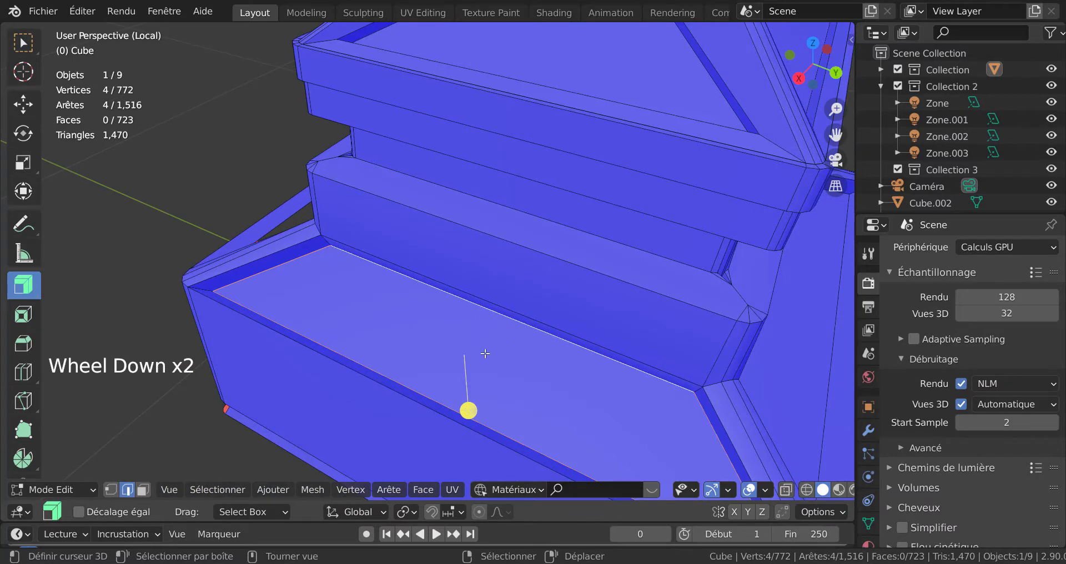
{"action": "key", "text": "v"}
{"action": "middle_click_drag", "start_coordinate": [445, 349], "coordinate": [515, 301]}
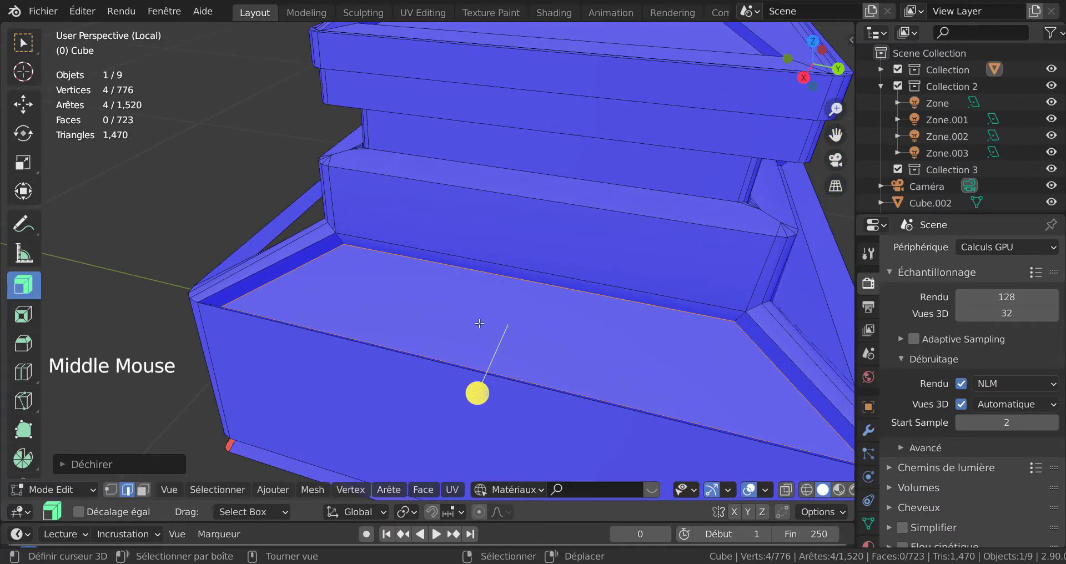
Step: Try to delete the faces enclosed by the ripped border while only its edges are selected
{"action": "key", "text": "x"}
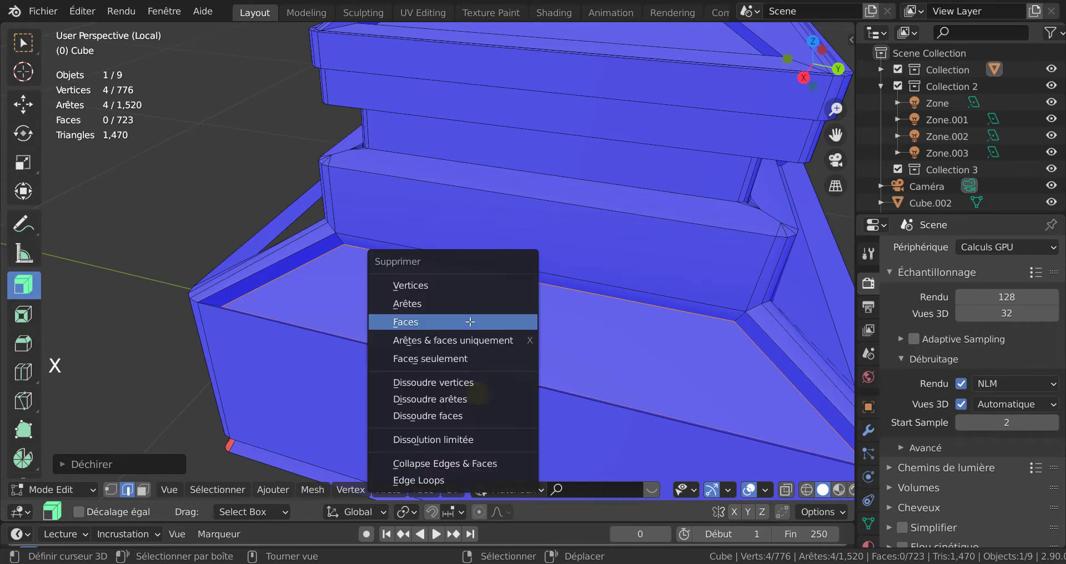
{"action": "left_click", "coordinate": [470, 320]}
{"action": "key", "text": "x"}
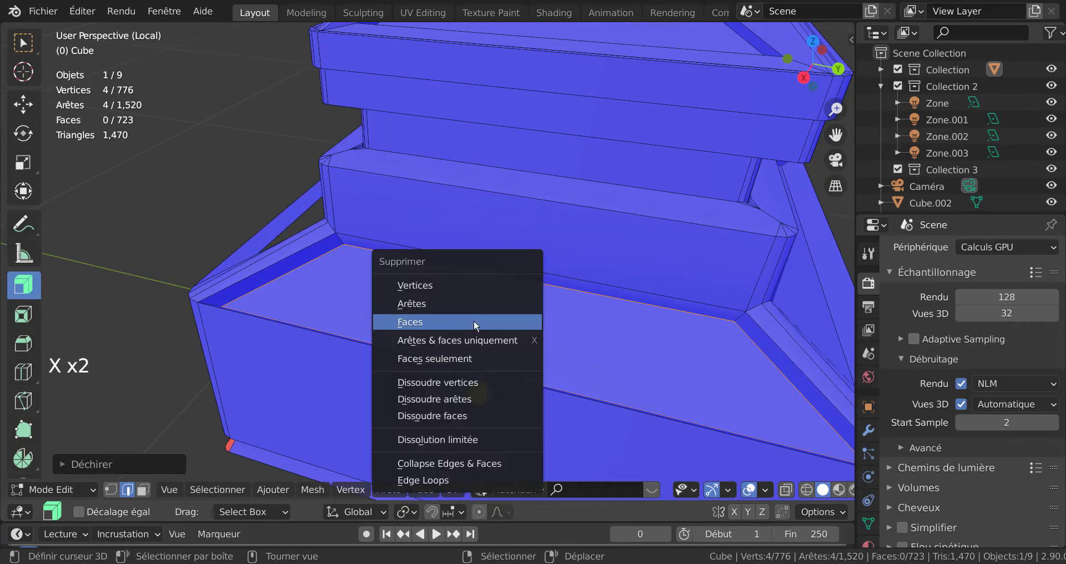
{"action": "right_click", "coordinate": [486, 324]}
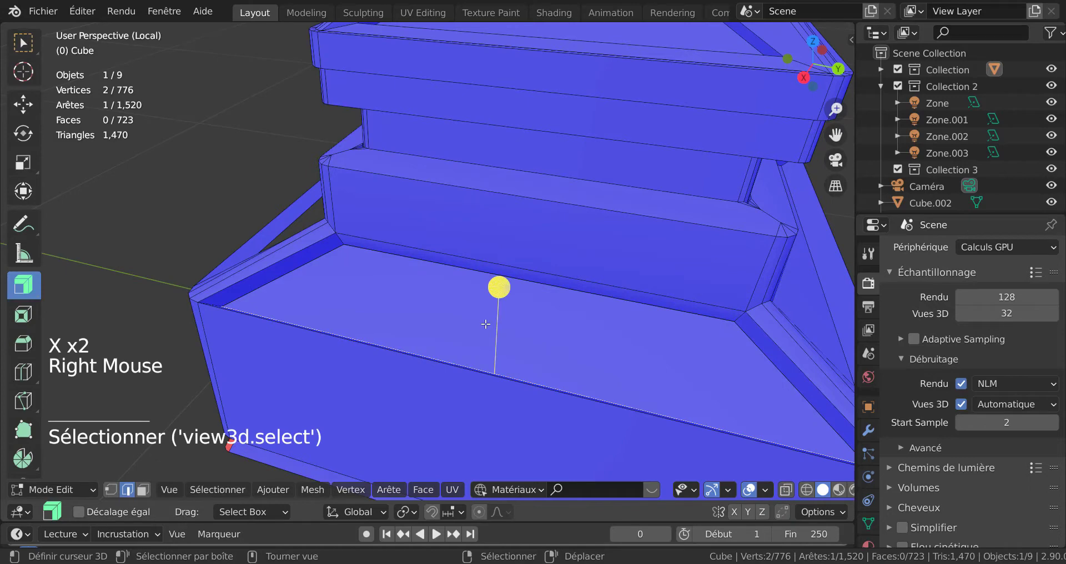
Step: In face select mode, select the ripped sloped panel on the closed side and delete its face
{"action": "key", "text": "3"}
{"action": "right_click", "coordinate": [486, 324]}
{"action": "key", "text": "x"}
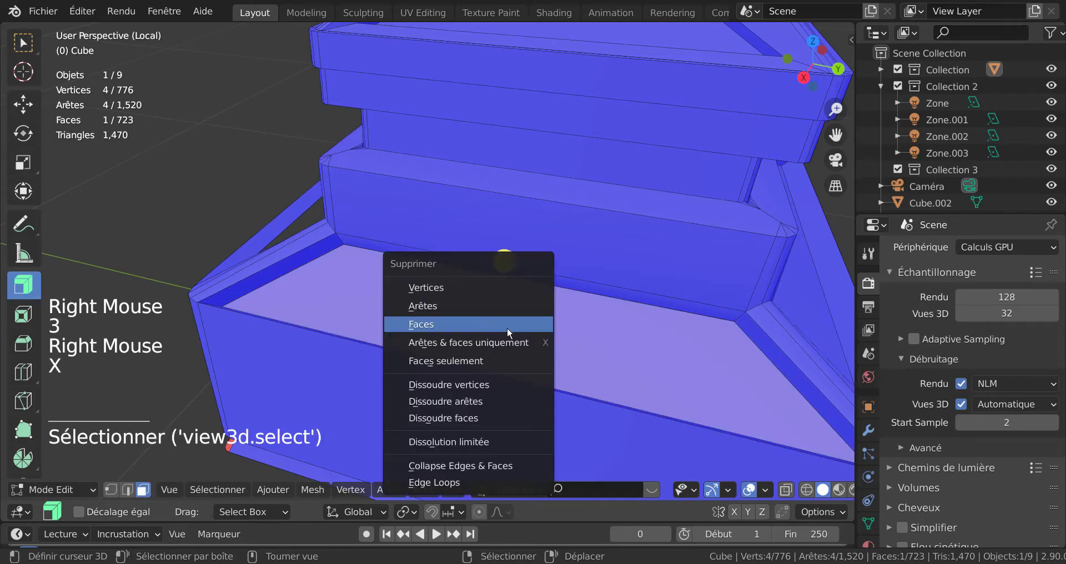
{"action": "left_click", "coordinate": [425, 324]}
{"action": "scroll", "coordinate": [535, 340], "scroll_direction": "down", "scroll_amount": 1}
{"action": "middle_click_drag", "start_coordinate": [535, 340], "coordinate": [435, 343]}
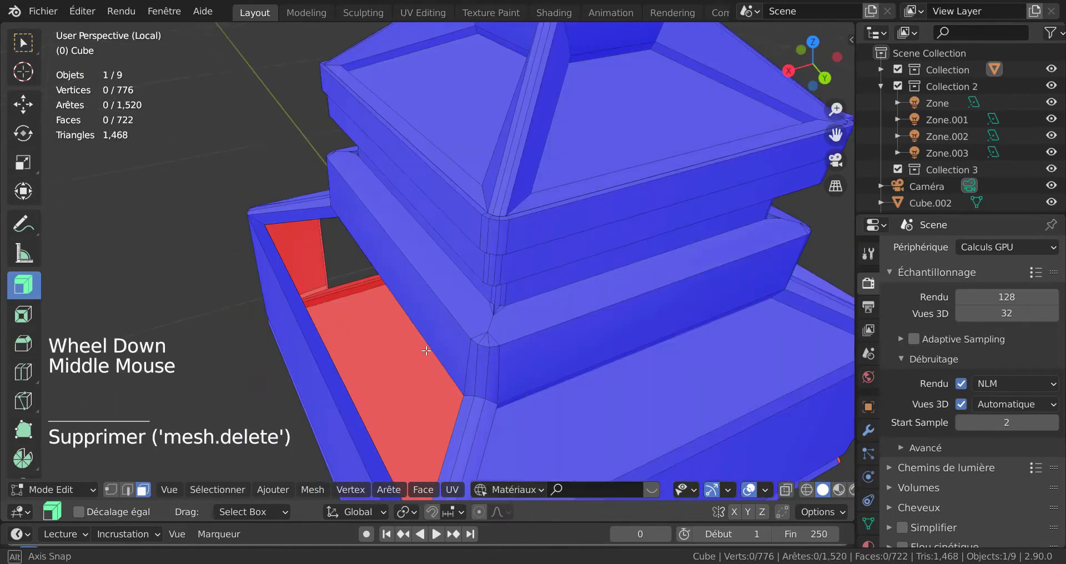
{"action": "middle_click_drag", "start_coordinate": [536, 405], "coordinate": [482, 387]}
{"action": "right_click", "coordinate": [466, 351], "text": "alt"}
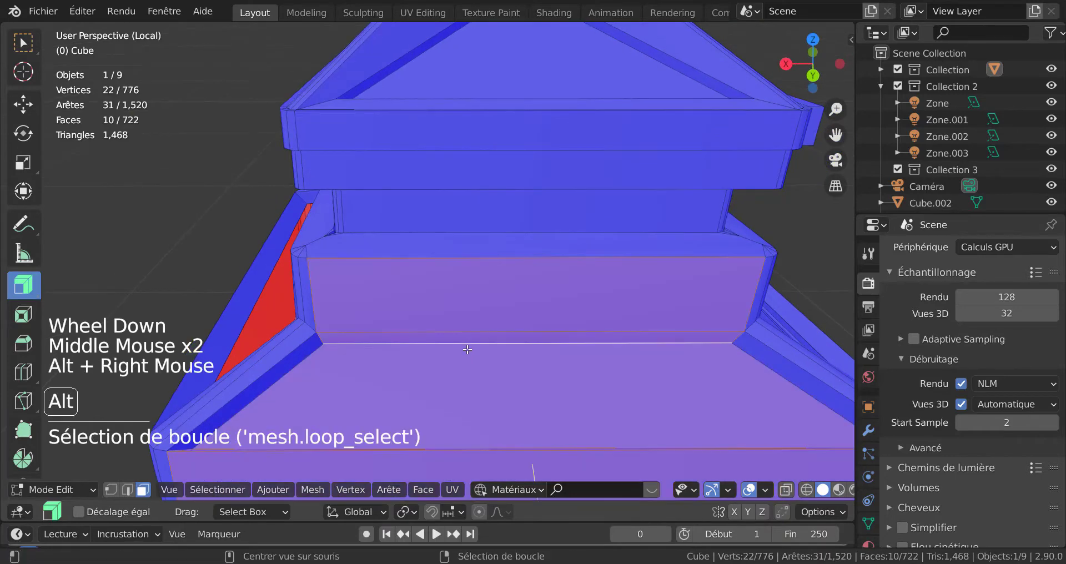
{"action": "right_click", "coordinate": [479, 368]}
{"action": "key", "text": "2"}
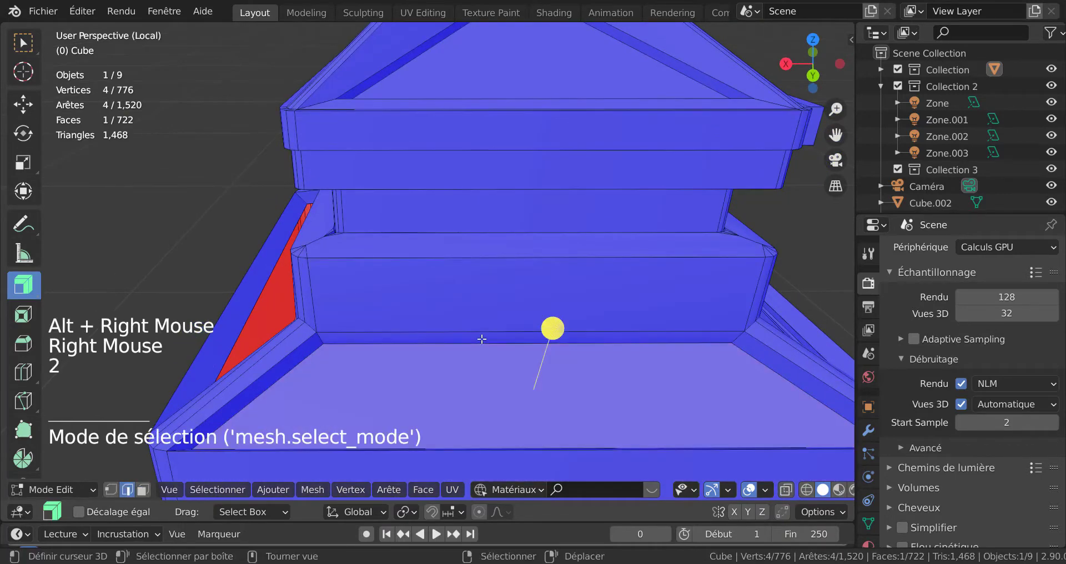
{"action": "right_click", "coordinate": [482, 342]}
{"action": "right_click", "coordinate": [494, 366], "text": "alt"}
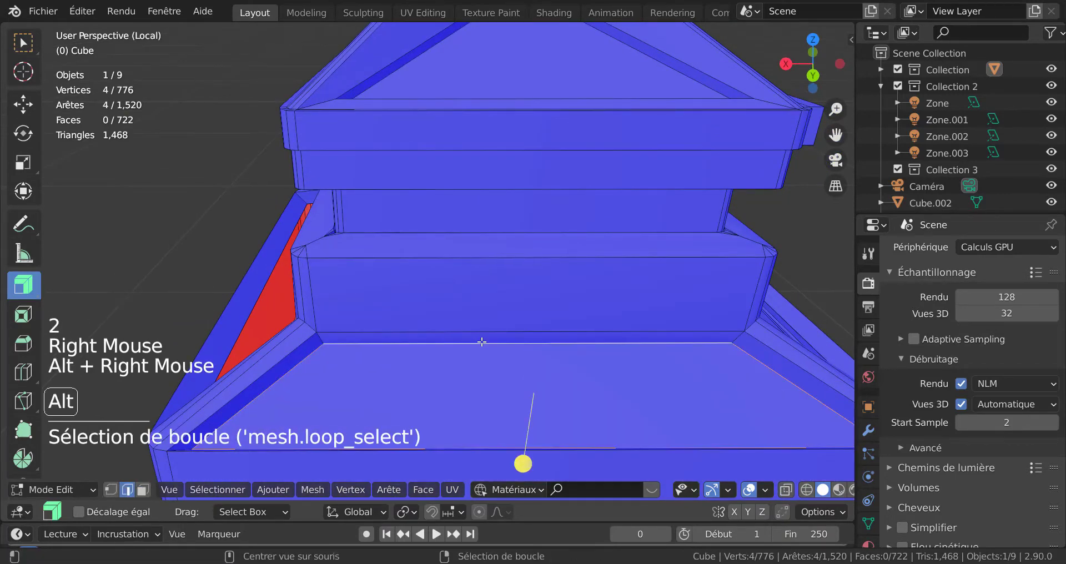
Step: Select the sloped top face on the next side of the base in face select mode and delete it
{"action": "key", "text": "3"}
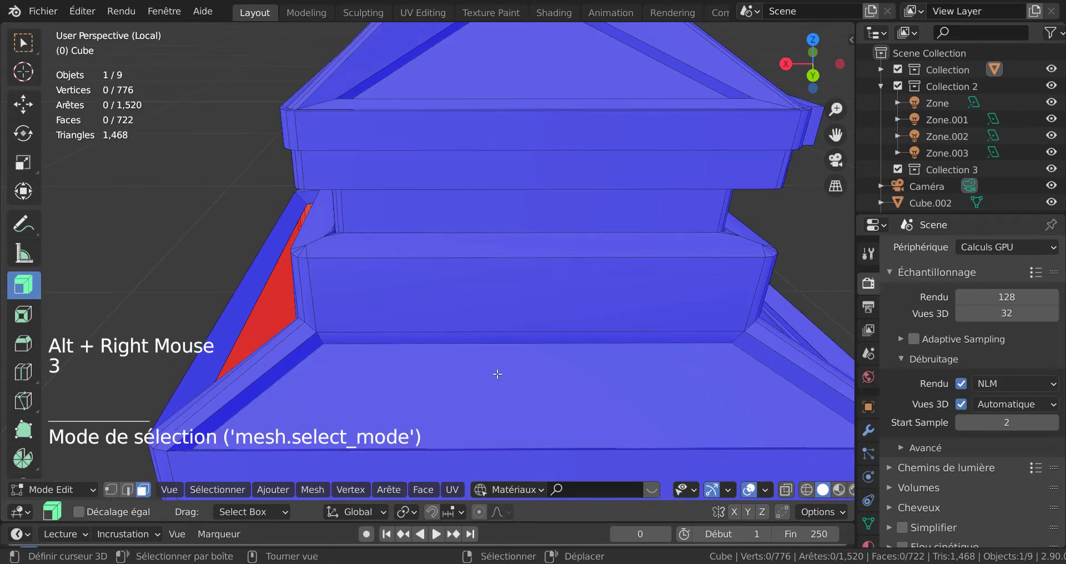
{"action": "right_click", "coordinate": [497, 374]}
{"action": "key", "text": "x"}
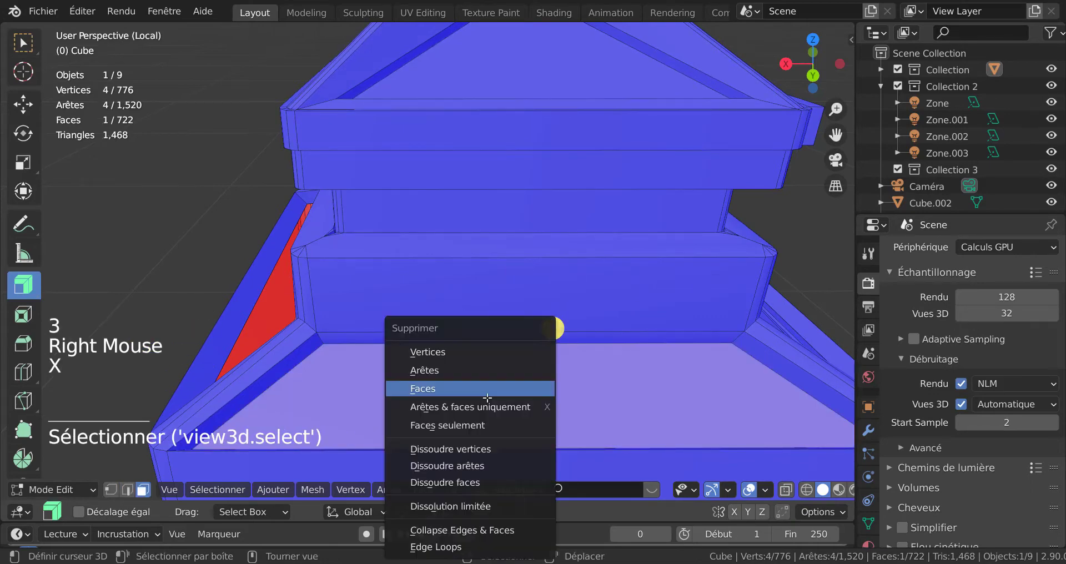
{"action": "left_click", "coordinate": [487, 396]}
{"action": "scroll", "coordinate": [487, 397], "scroll_direction": "down", "scroll_amount": 3}
{"action": "middle_click_drag", "start_coordinate": [487, 397], "coordinate": [352, 399]}
{"action": "scroll", "coordinate": [352, 398], "scroll_direction": "up", "scroll_amount": 3}
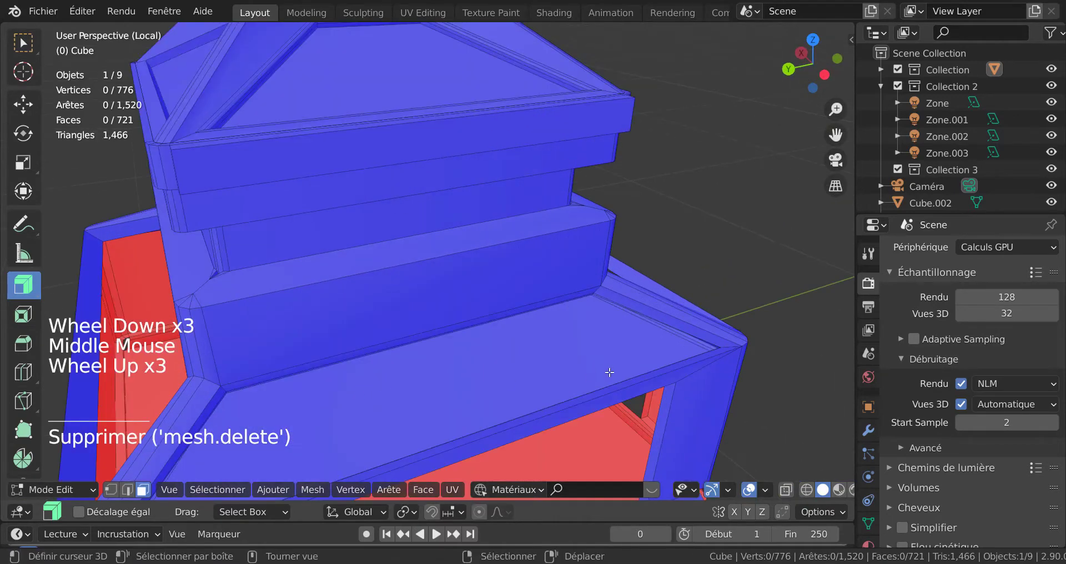
Step: In edge select mode, select the edge loop around the next sloped top panel of the base and rip it in place
{"action": "middle_click_drag", "start_coordinate": [609, 372], "coordinate": [590, 280], "text": "shift"}
{"action": "scroll", "coordinate": [589, 279], "scroll_direction": "up", "scroll_amount": 2}
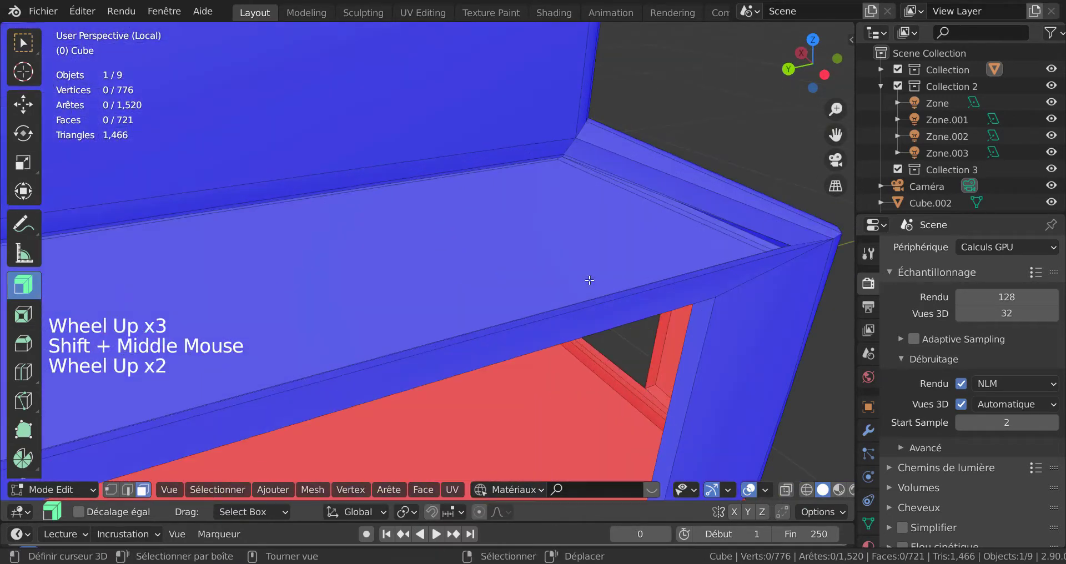
{"action": "middle_click", "coordinate": [590, 280]}
{"action": "key", "text": "space"}
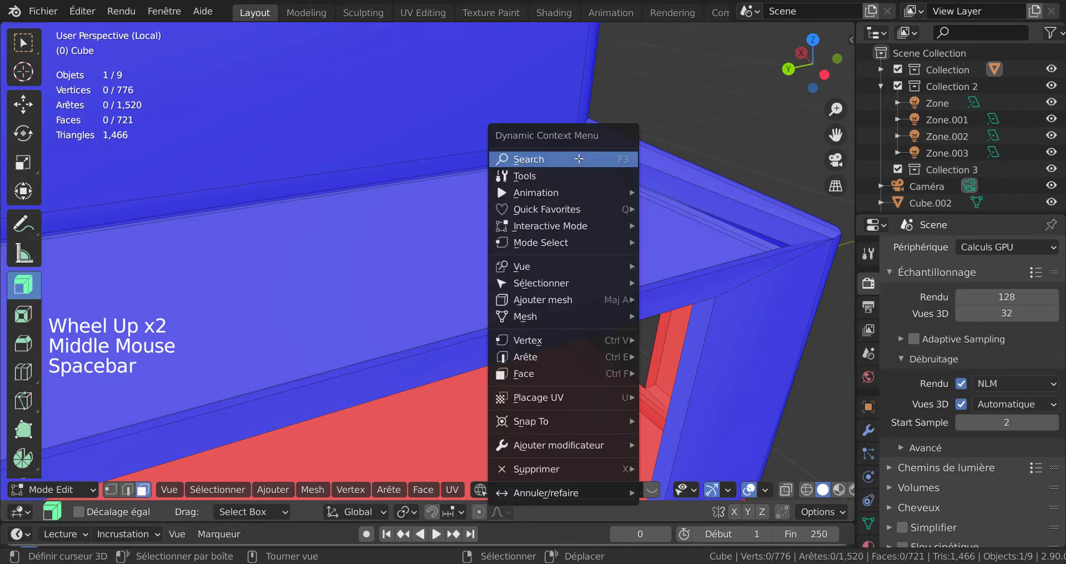
{"action": "key", "text": "2"}
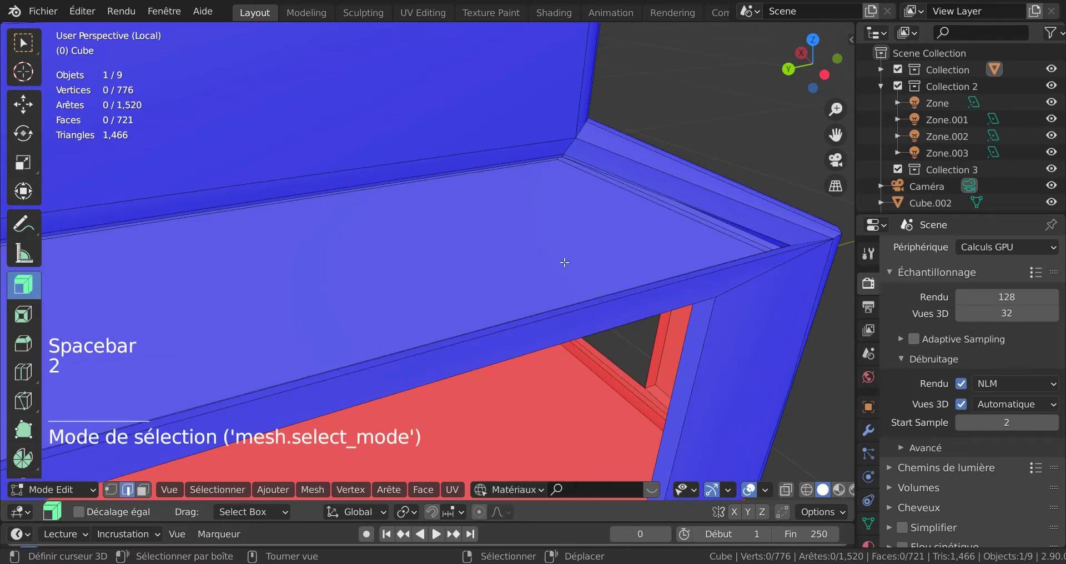
{"action": "right_click", "coordinate": [609, 175], "text": "alt"}
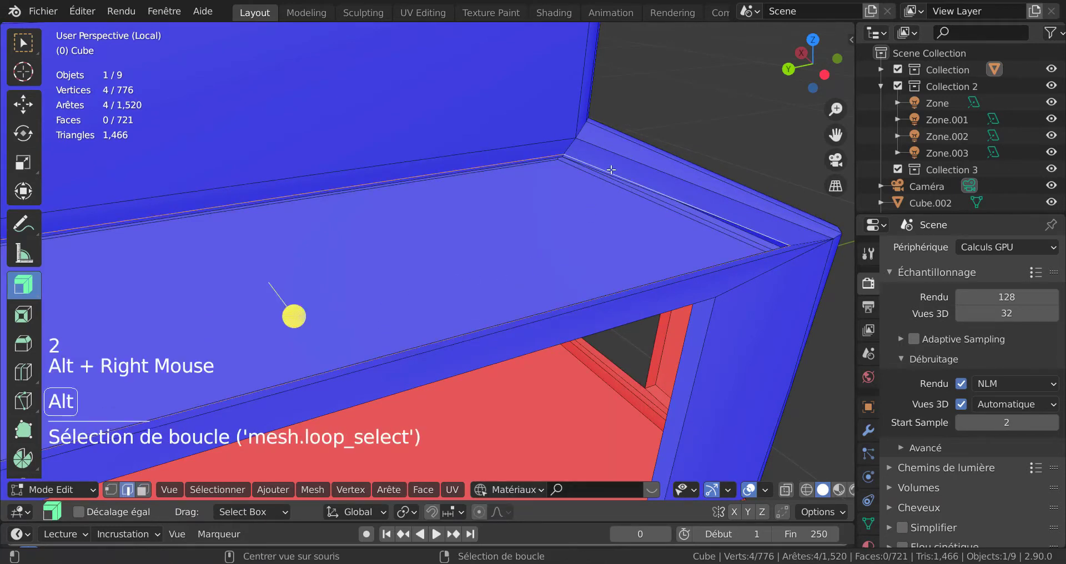
{"action": "scroll", "coordinate": [609, 176], "scroll_direction": "down", "scroll_amount": 2}
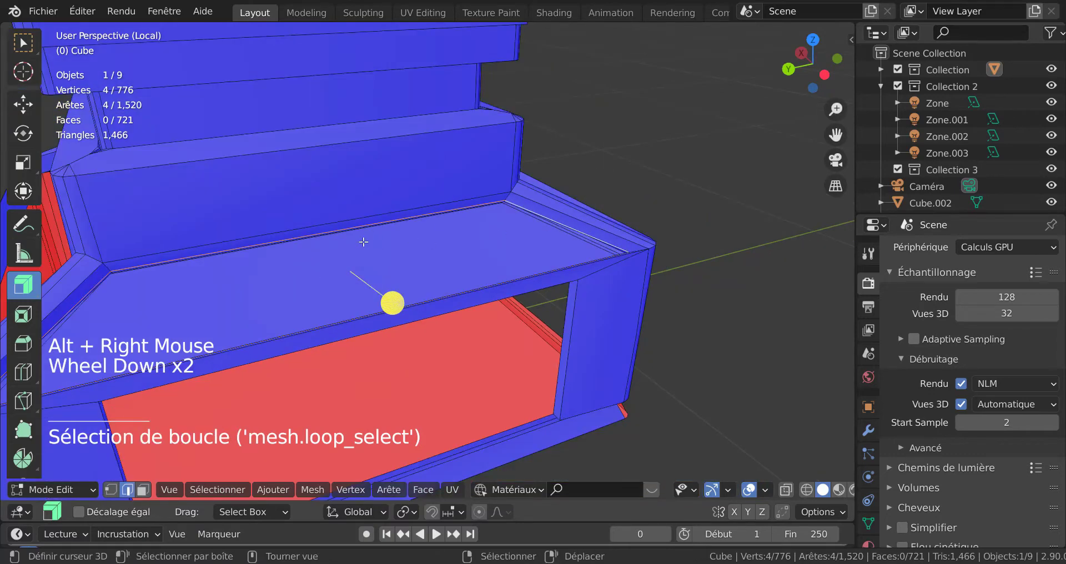
{"action": "key", "text": "v"}
{"action": "left_click", "coordinate": [376, 244]}
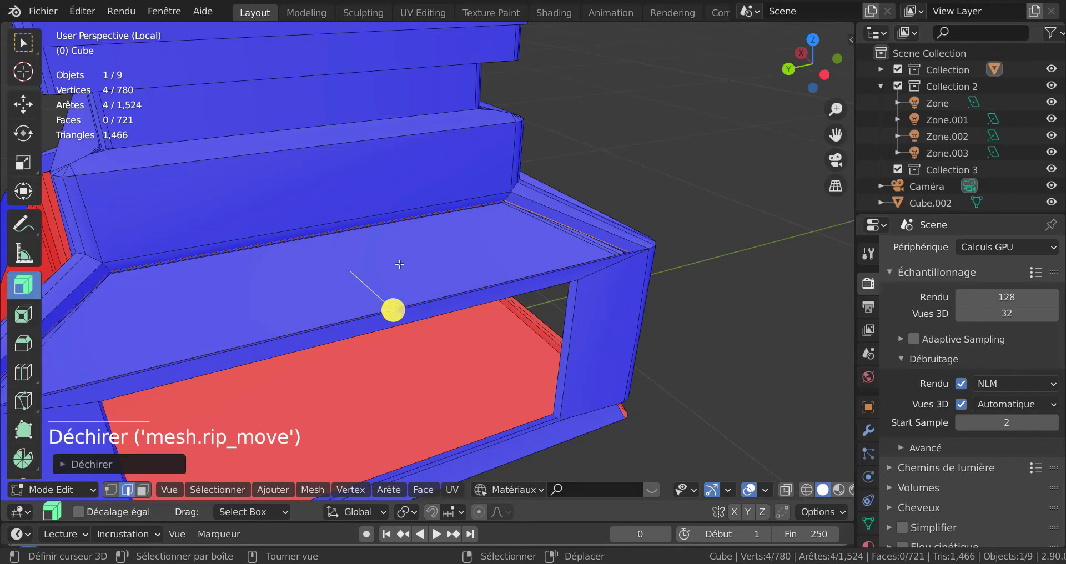
Step: In face select mode, select the ripped sloped panel with all its linked geometry and delete it
{"action": "key", "text": "3"}
{"action": "right_click", "coordinate": [348, 272]}
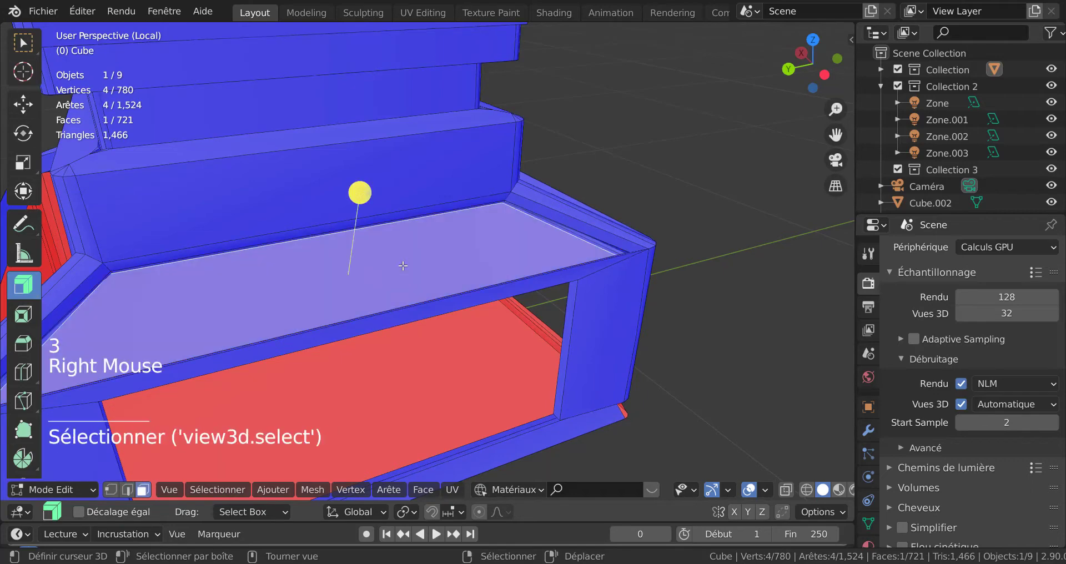
{"action": "key", "text": "ctrl+l"}
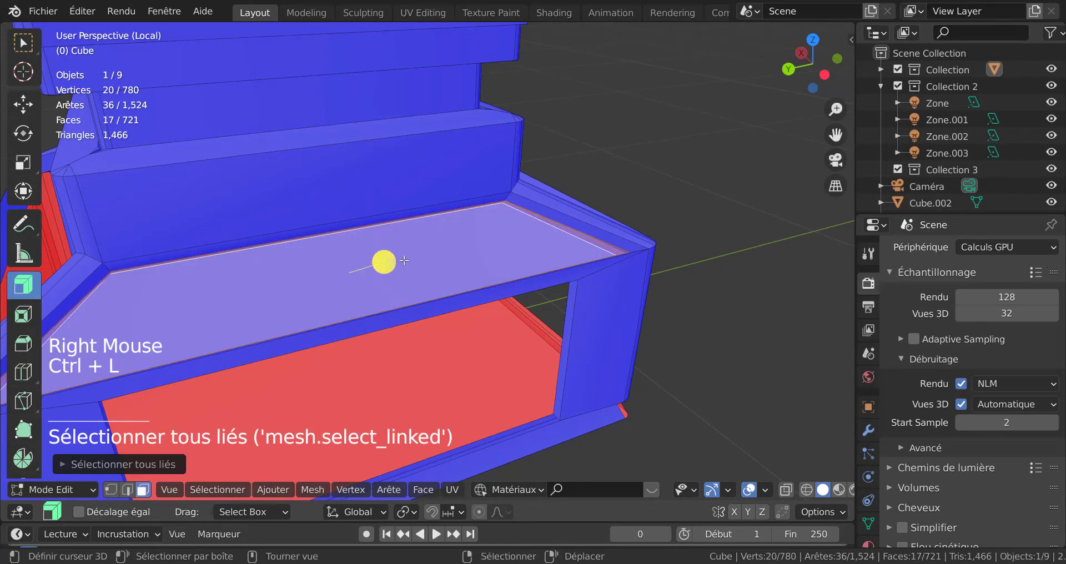
{"action": "key", "text": "x"}
{"action": "left_click", "coordinate": [404, 258]}
Step: Examine the base's lower corner and interior for gaps and inward-facing faces
{"action": "middle_click_drag", "start_coordinate": [404, 259], "coordinate": [354, 198]}
{"action": "scroll", "coordinate": [350, 271], "scroll_direction": "up", "scroll_amount": 2}
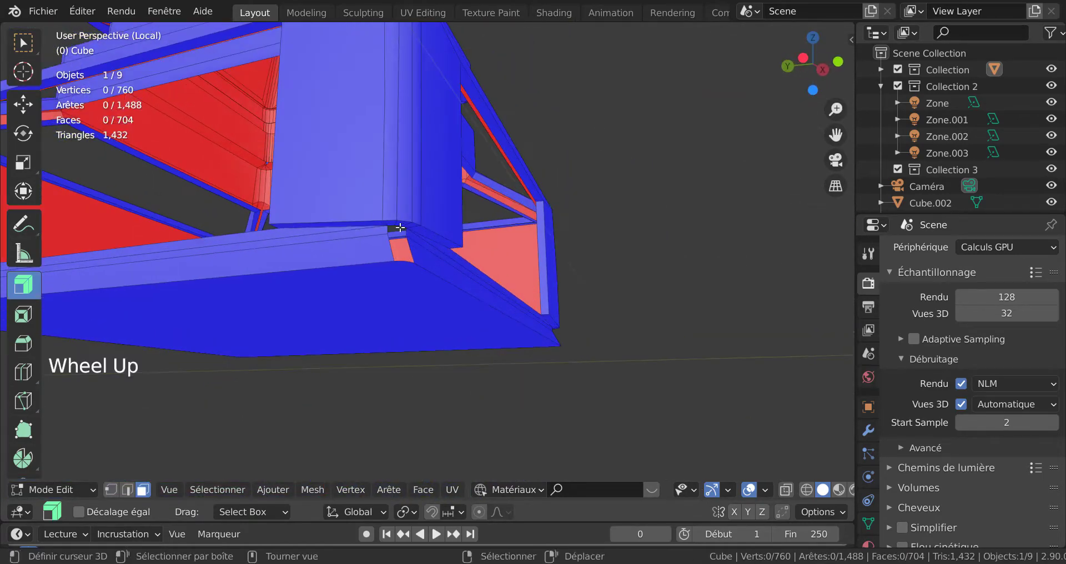
{"action": "scroll", "coordinate": [410, 248], "scroll_direction": "up", "scroll_amount": 2}
{"action": "scroll", "coordinate": [409, 245], "scroll_direction": "down", "scroll_amount": 2}
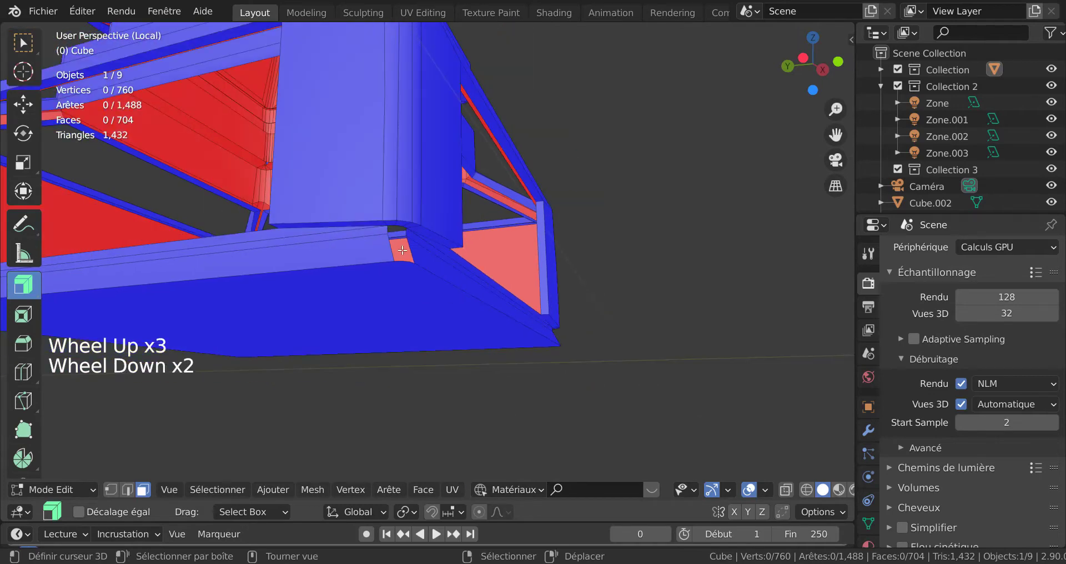
{"action": "middle_click_drag", "start_coordinate": [436, 250], "coordinate": [433, 224]}
{"action": "scroll", "coordinate": [433, 228], "scroll_direction": "up", "scroll_amount": 2}
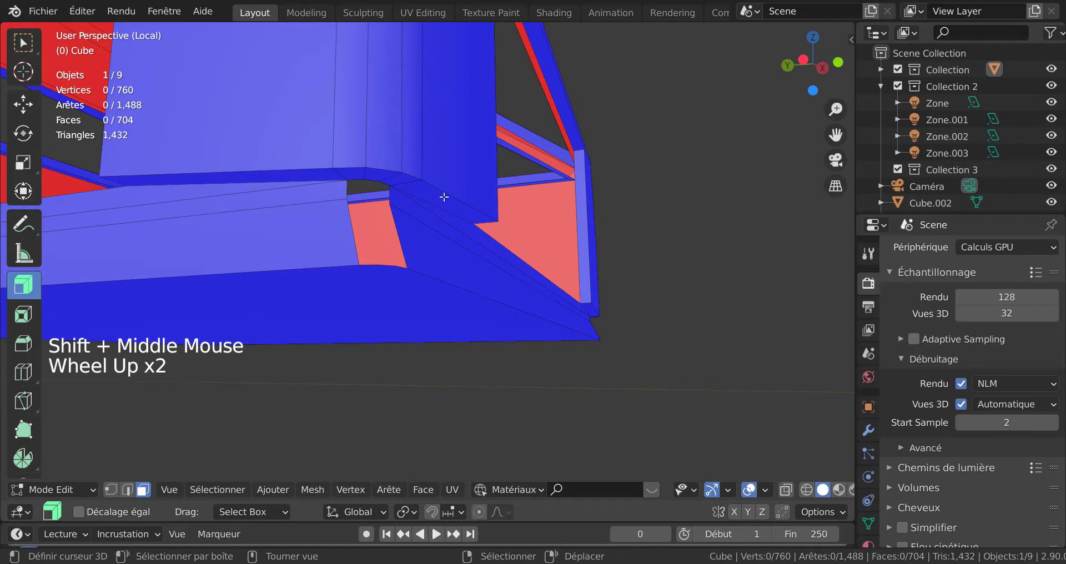
{"action": "scroll", "coordinate": [416, 193], "scroll_direction": "up", "scroll_amount": 2}
{"action": "scroll", "coordinate": [416, 193], "scroll_direction": "down", "scroll_amount": 1}
{"action": "middle_click_drag", "start_coordinate": [416, 192], "coordinate": [285, 240]}
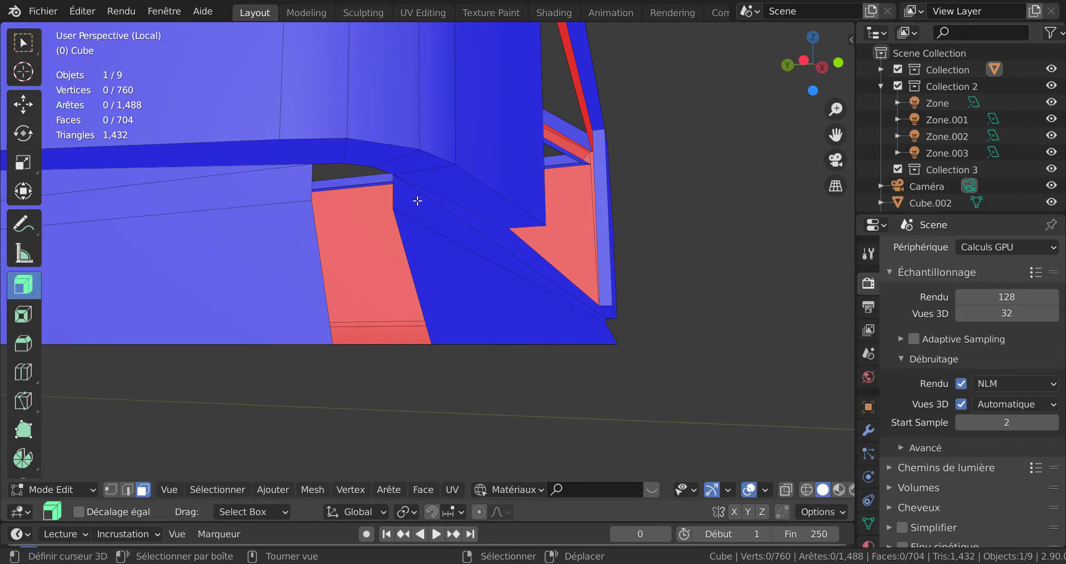
{"action": "scroll", "coordinate": [417, 203], "scroll_direction": "down", "scroll_amount": 1}
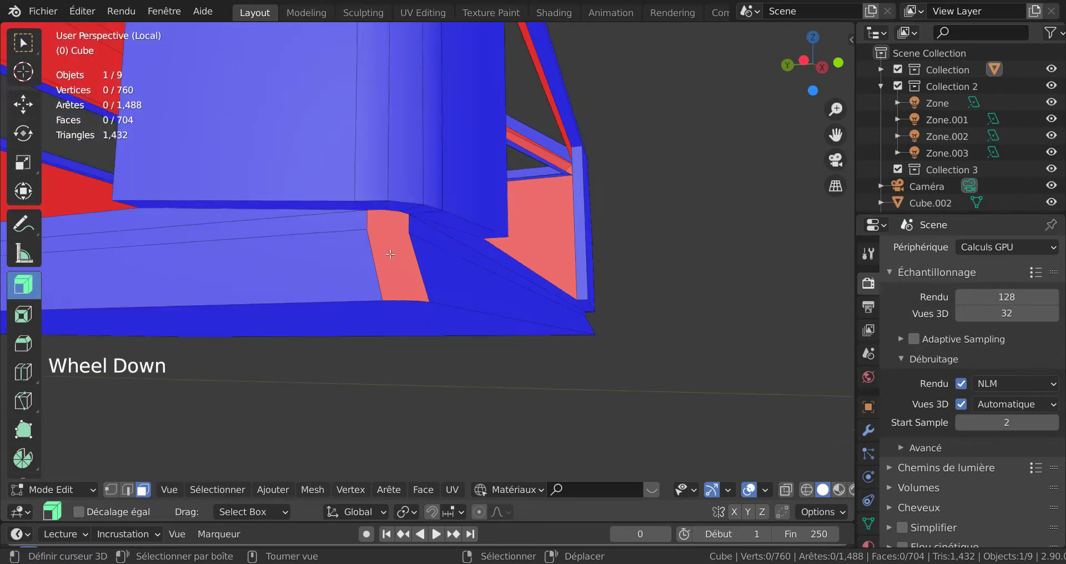
{"action": "scroll", "coordinate": [435, 220], "scroll_direction": "down", "scroll_amount": 3}
{"action": "middle_click_drag", "start_coordinate": [435, 220], "coordinate": [461, 157]}
{"action": "scroll", "coordinate": [448, 163], "scroll_direction": "up", "scroll_amount": 4}
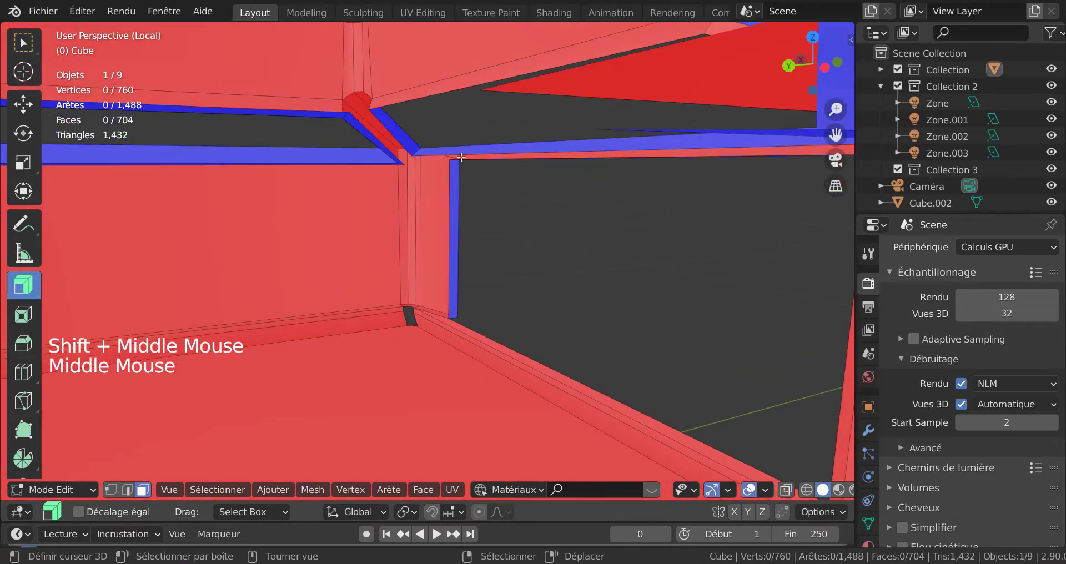
{"action": "scroll", "coordinate": [500, 200], "scroll_direction": "down", "scroll_amount": 2}
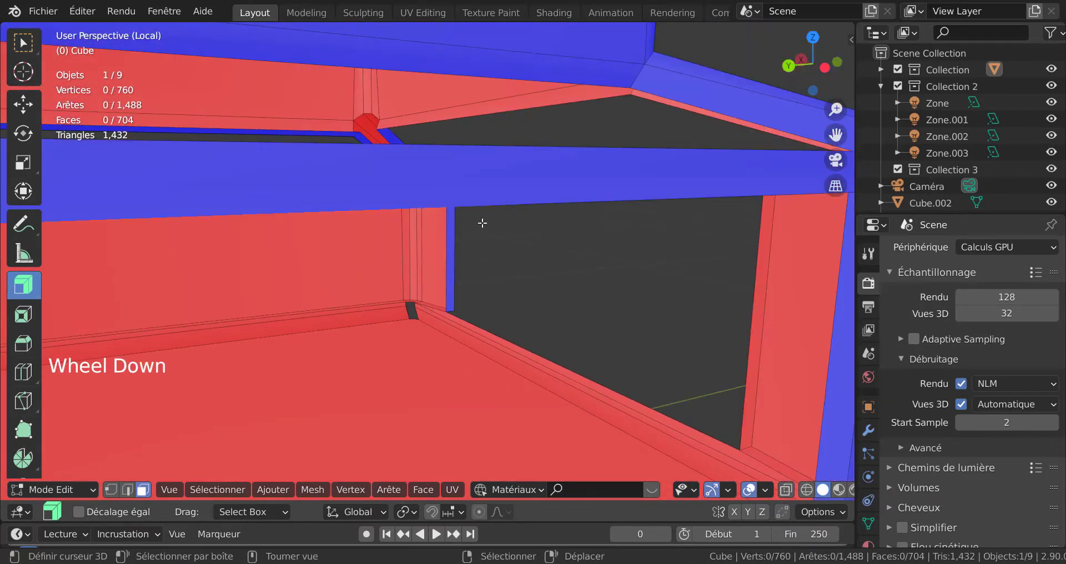
Step: In edge select mode, select the border loops of two sloped top openings of the base and fill each with a face
{"action": "middle_click_drag", "start_coordinate": [483, 221], "coordinate": [347, 247]}
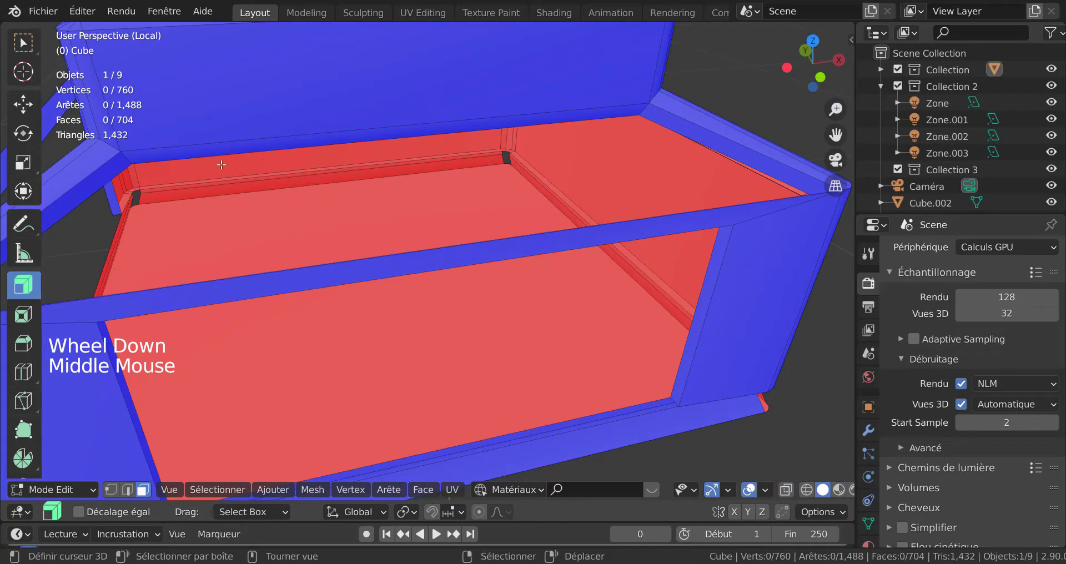
{"action": "key", "text": "2"}
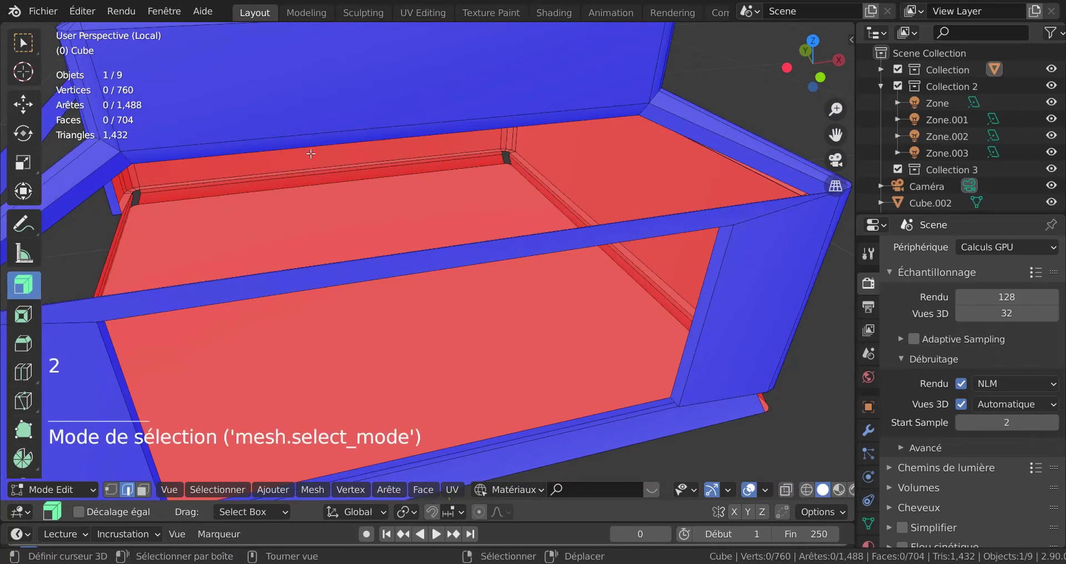
{"action": "right_click", "coordinate": [330, 159], "text": "alt"}
{"action": "scroll", "coordinate": [330, 159], "scroll_direction": "down", "scroll_amount": 2}
{"action": "middle_click_drag", "start_coordinate": [464, 252], "coordinate": [340, 225]}
{"action": "key", "text": "f"}
{"action": "right_click", "coordinate": [518, 278], "text": "alt"}
{"action": "key", "text": "f"}
Step: Select the border loop of the third sloped top opening and fill it with a single face
{"action": "scroll", "coordinate": [518, 278], "scroll_direction": "down", "scroll_amount": 2}
{"action": "middle_click_drag", "start_coordinate": [513, 280], "coordinate": [562, 318]}
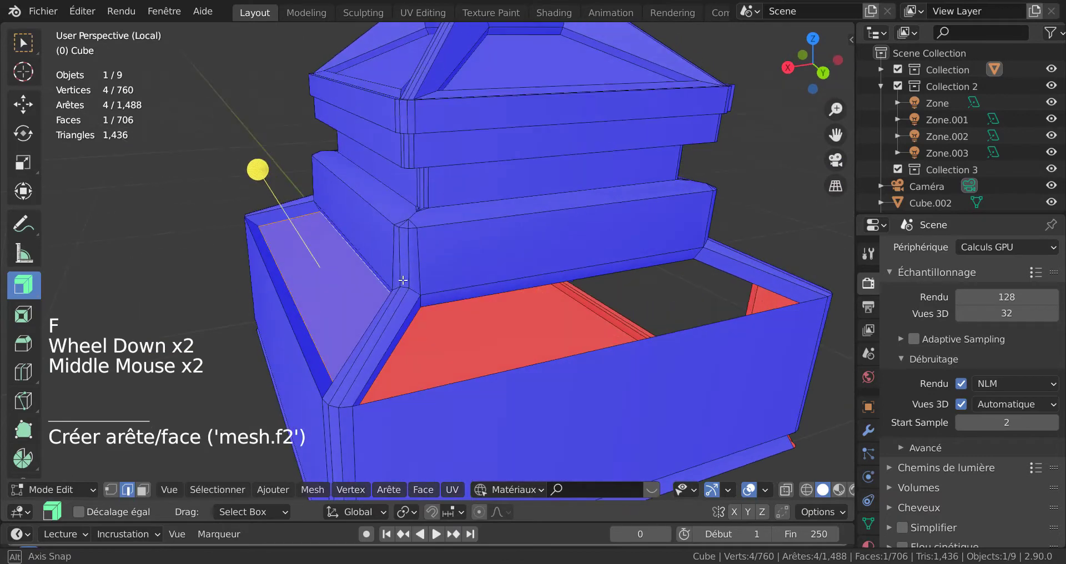
{"action": "right_click", "coordinate": [616, 272], "text": "alt"}
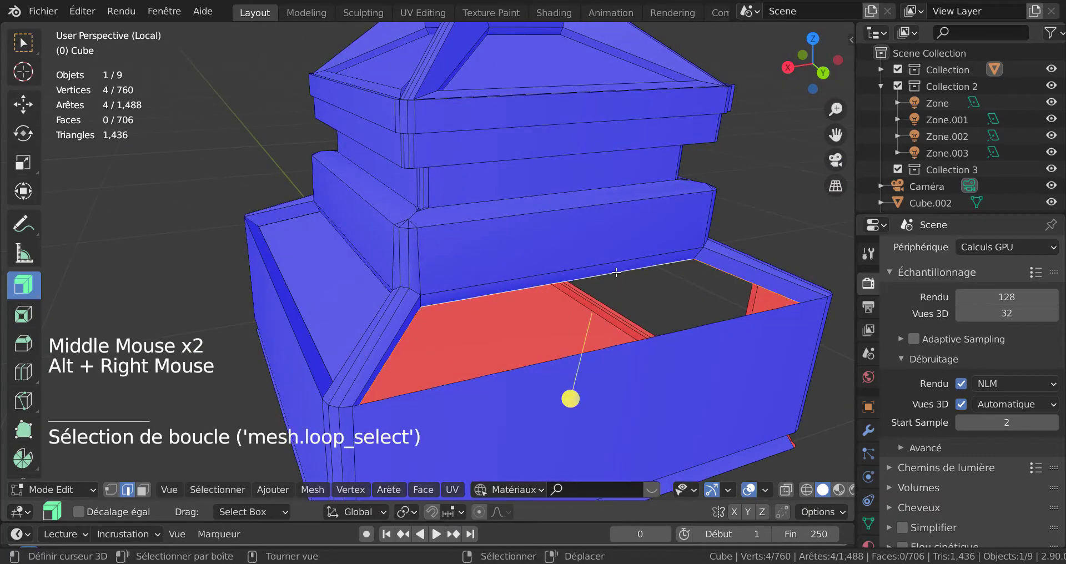
{"action": "key", "text": "f"}
{"action": "middle_click_drag", "start_coordinate": [616, 272], "coordinate": [489, 298]}
Step: Select the border loop of the last open sloped top panel and fill it with a single face
{"action": "scroll", "coordinate": [490, 298], "scroll_direction": "down", "scroll_amount": 1}
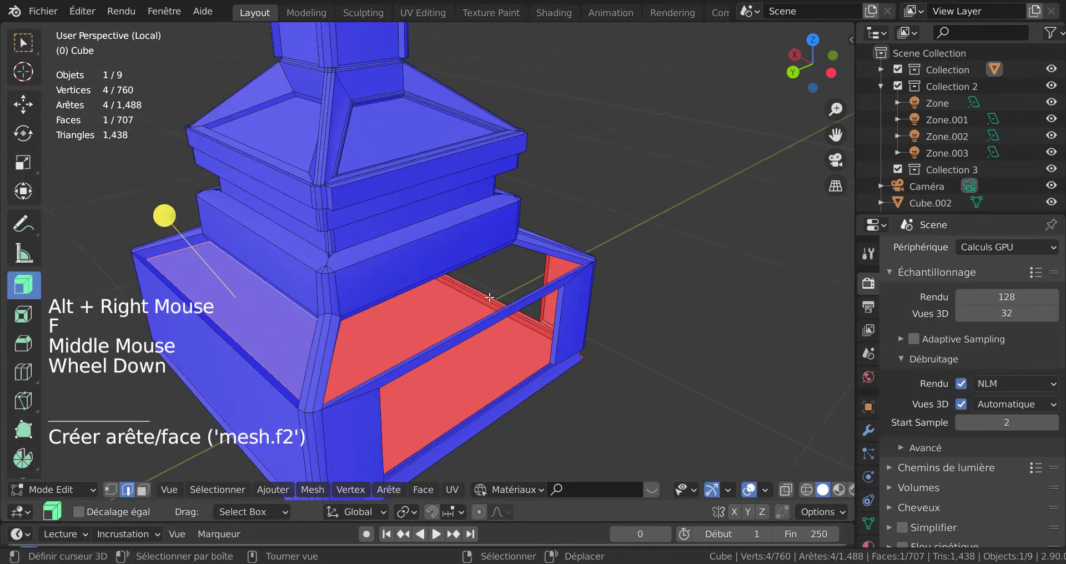
{"action": "right_click", "coordinate": [448, 276], "text": "alt"}
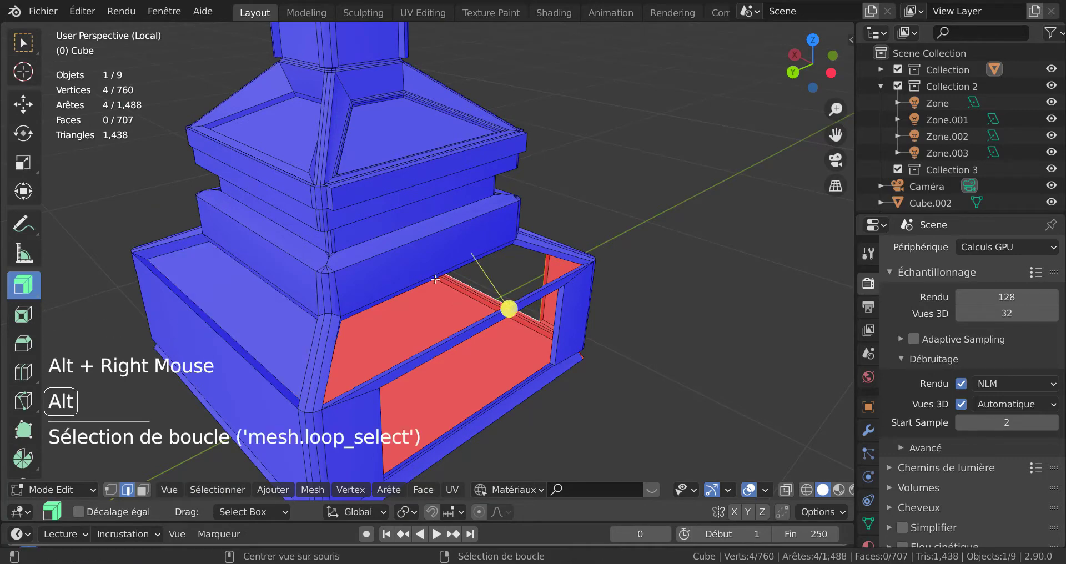
{"action": "right_click", "coordinate": [435, 279], "text": "alt"}
{"action": "right_click", "coordinate": [436, 280], "text": "alt"}
{"action": "scroll", "coordinate": [413, 302], "scroll_direction": "up", "scroll_amount": 1}
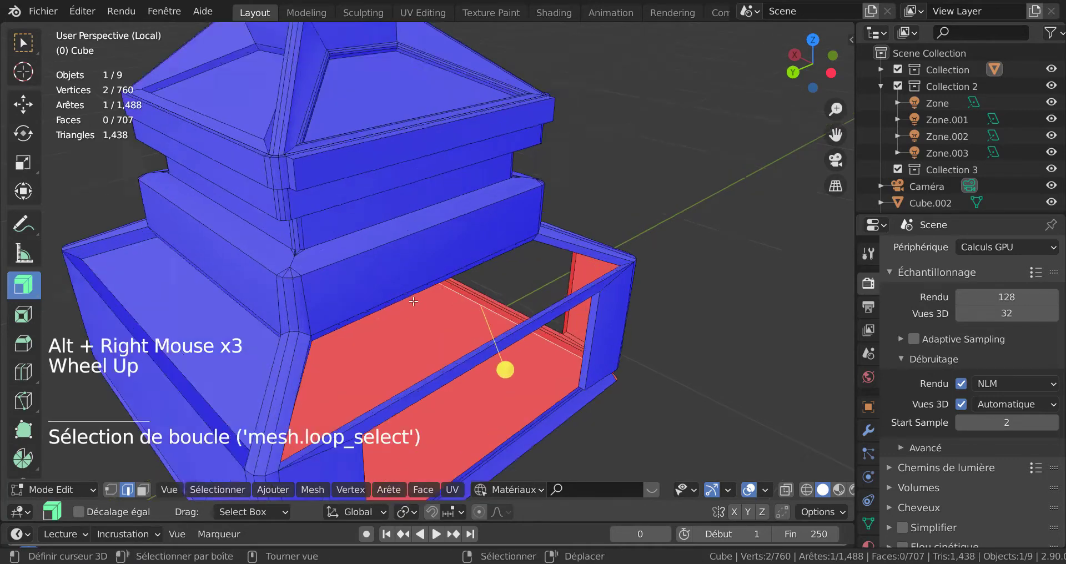
{"action": "scroll", "coordinate": [413, 302], "scroll_direction": "up", "scroll_amount": 1}
{"action": "right_click", "coordinate": [514, 299], "text": "alt"}
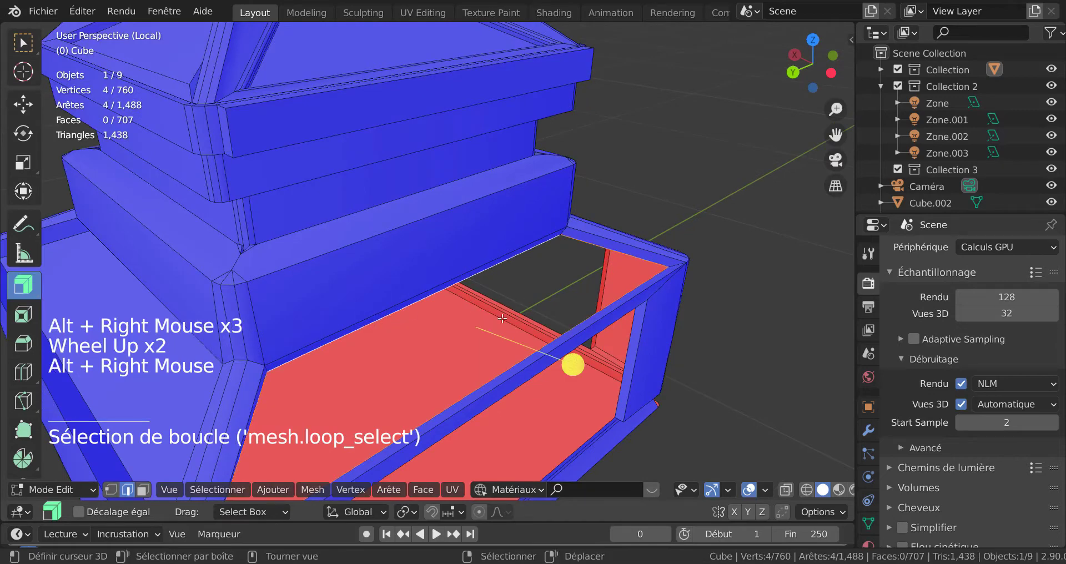
{"action": "key", "text": "f"}
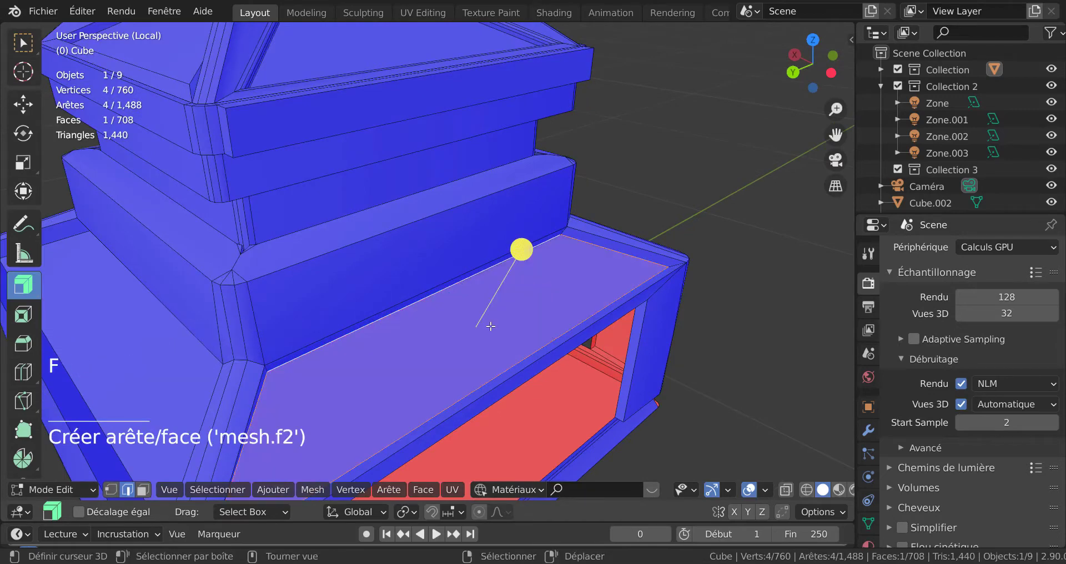
Step: Select the border loops of two adjacent vertical side openings of the base and fill each with a face
{"action": "scroll", "coordinate": [491, 326], "scroll_direction": "down", "scroll_amount": 3}
{"action": "middle_click_drag", "start_coordinate": [491, 326], "coordinate": [488, 255]}
{"action": "scroll", "coordinate": [488, 256], "scroll_direction": "up", "scroll_amount": 2}
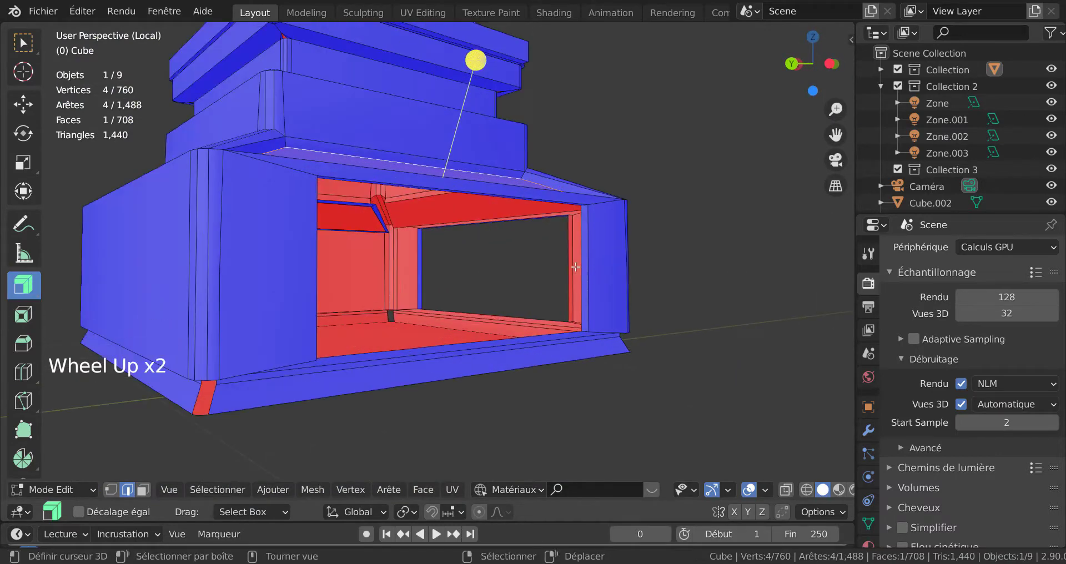
{"action": "right_click", "coordinate": [582, 257], "text": "alt"}
{"action": "middle_click_drag", "start_coordinate": [582, 257], "coordinate": [511, 309]}
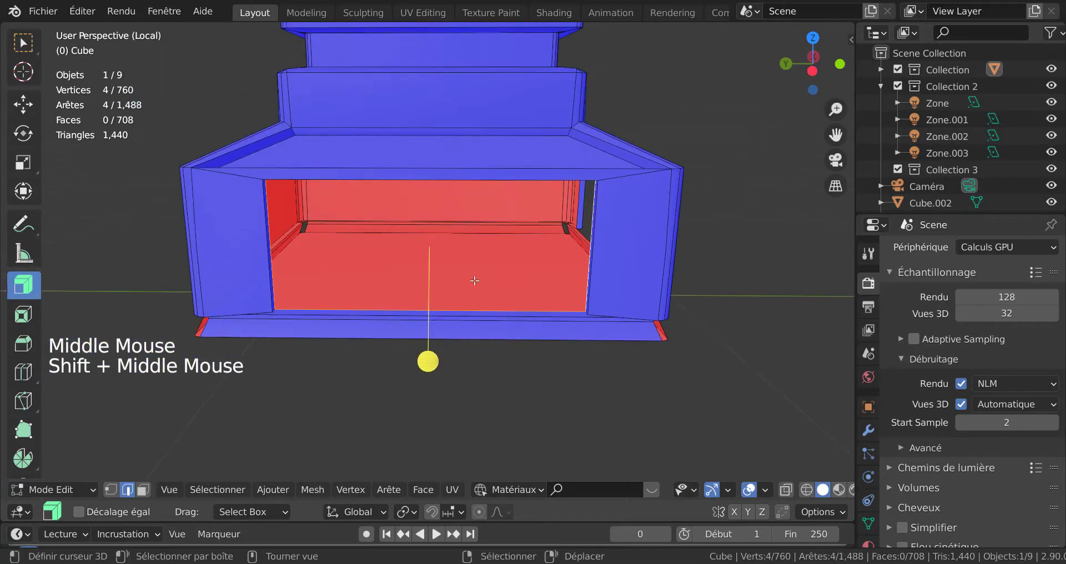
{"action": "middle_click_drag", "start_coordinate": [572, 248], "coordinate": [633, 268]}
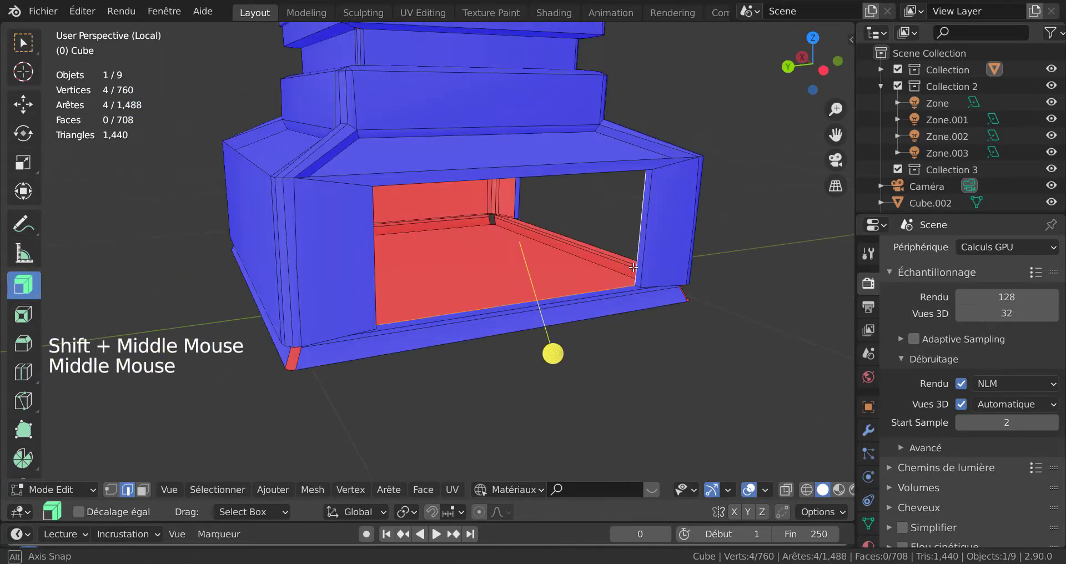
{"action": "middle_click_drag", "start_coordinate": [691, 229], "coordinate": [538, 322], "text": "shift"}
{"action": "key", "text": "f"}
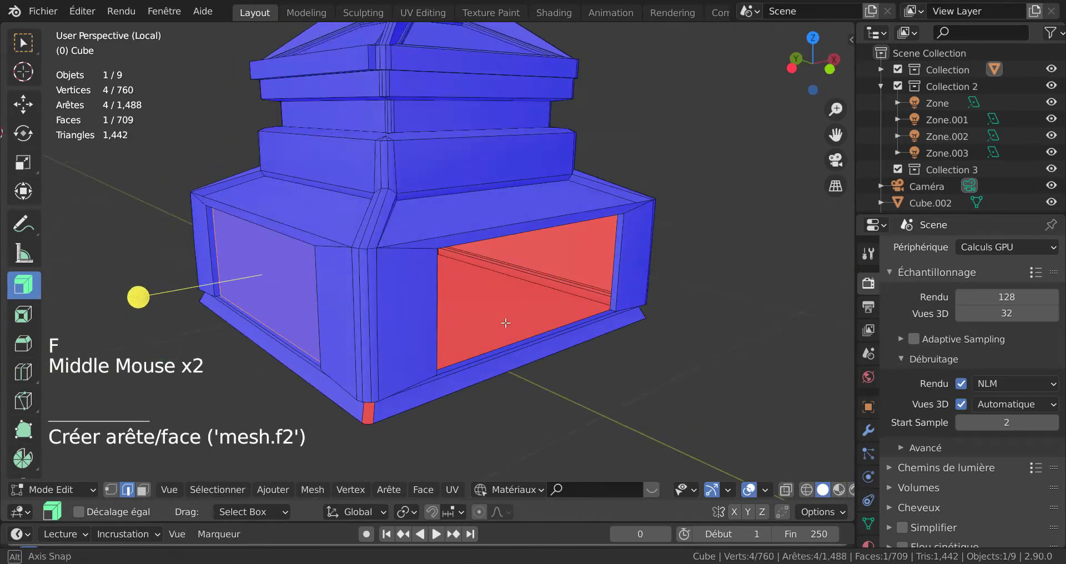
{"action": "right_click", "coordinate": [615, 263], "text": "alt"}
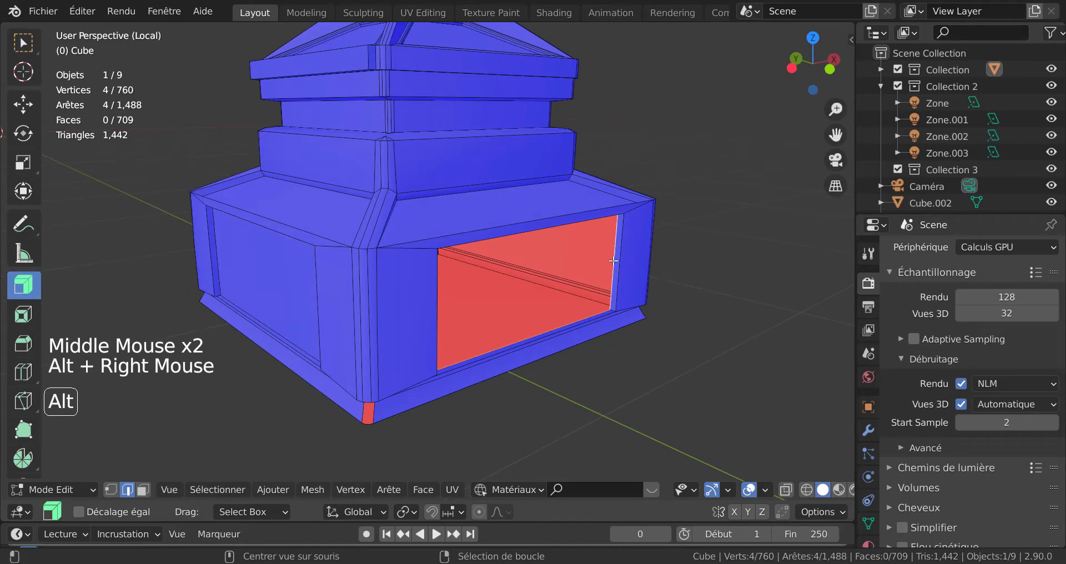
{"action": "key", "text": "f"}
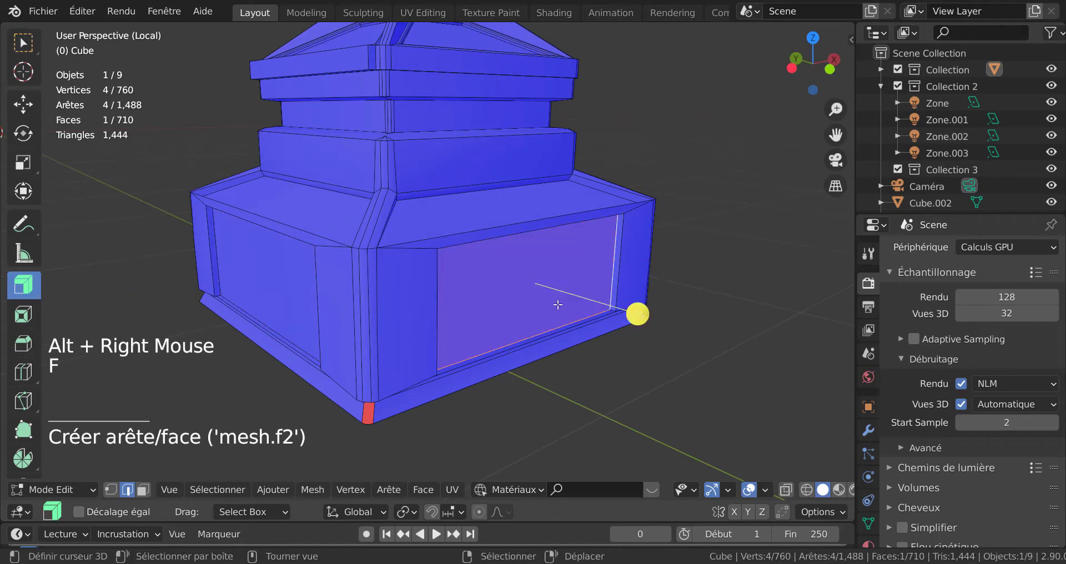
Step: Move the most recently filled side panel face slightly inward along the global Y axis and clear the selection
{"action": "middle_click_drag", "start_coordinate": [558, 305], "coordinate": [570, 279]}
{"action": "scroll", "coordinate": [590, 272], "scroll_direction": "up", "scroll_amount": 1}
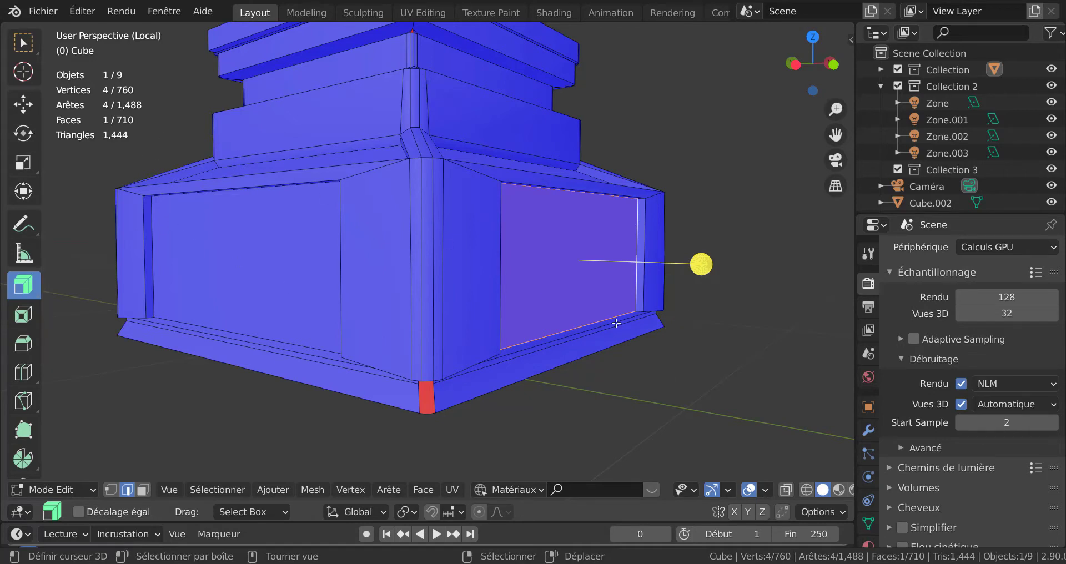
{"action": "scroll", "coordinate": [611, 322], "scroll_direction": "down", "scroll_amount": 1}
{"action": "scroll", "coordinate": [644, 376], "scroll_direction": "up", "scroll_amount": 1}
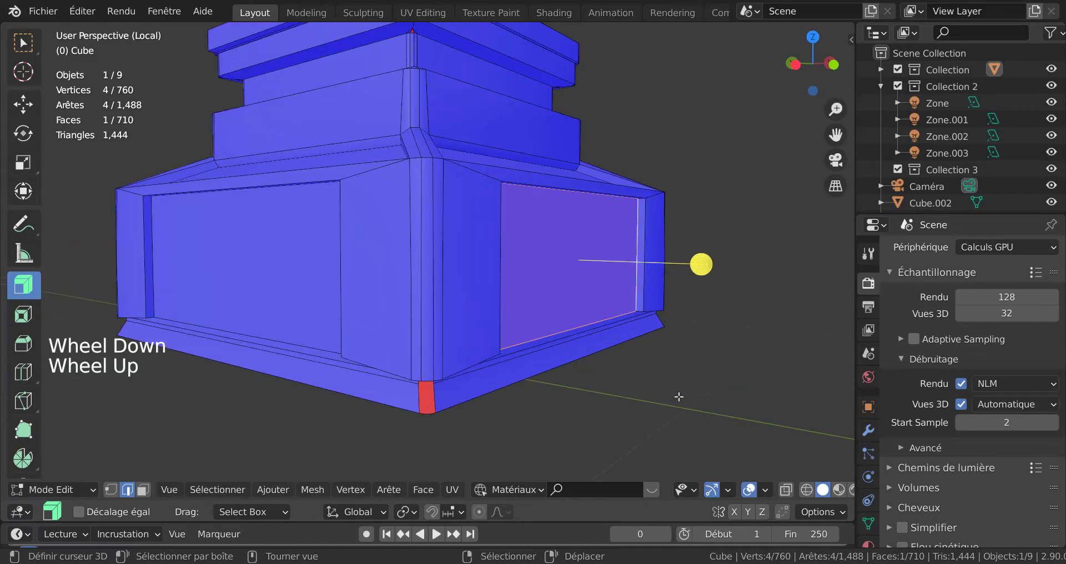
{"action": "key", "text": "j"}
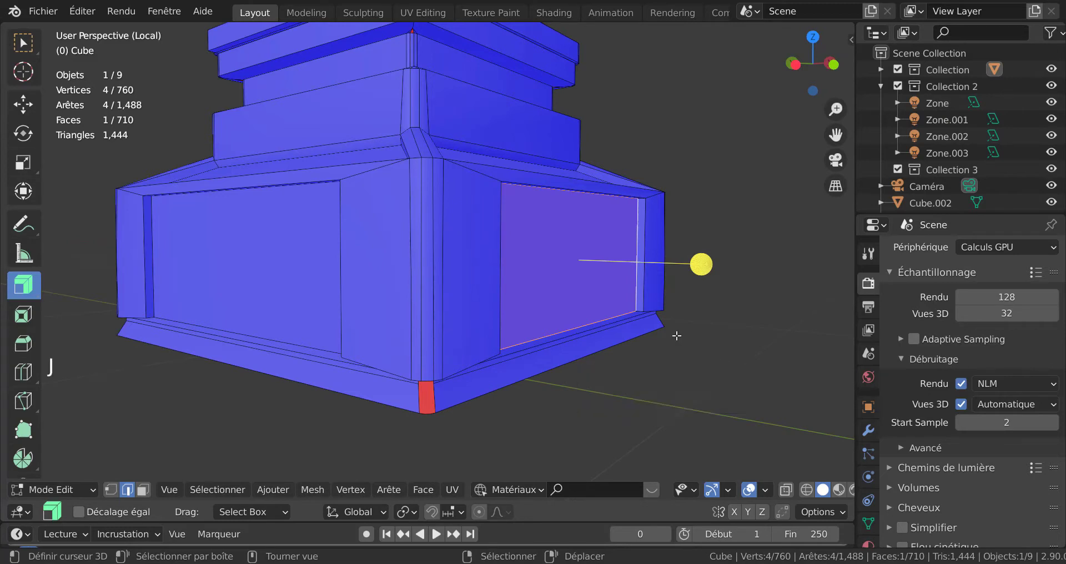
{"action": "key", "text": "g"}
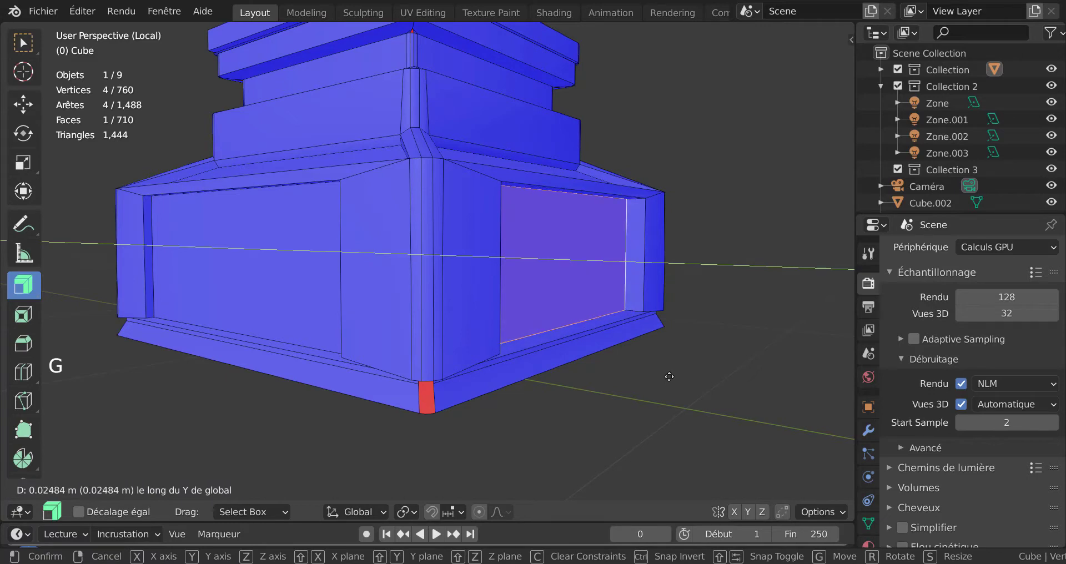
{"action": "left_click", "coordinate": [694, 262]}
{"action": "right_click", "coordinate": [292, 256]}
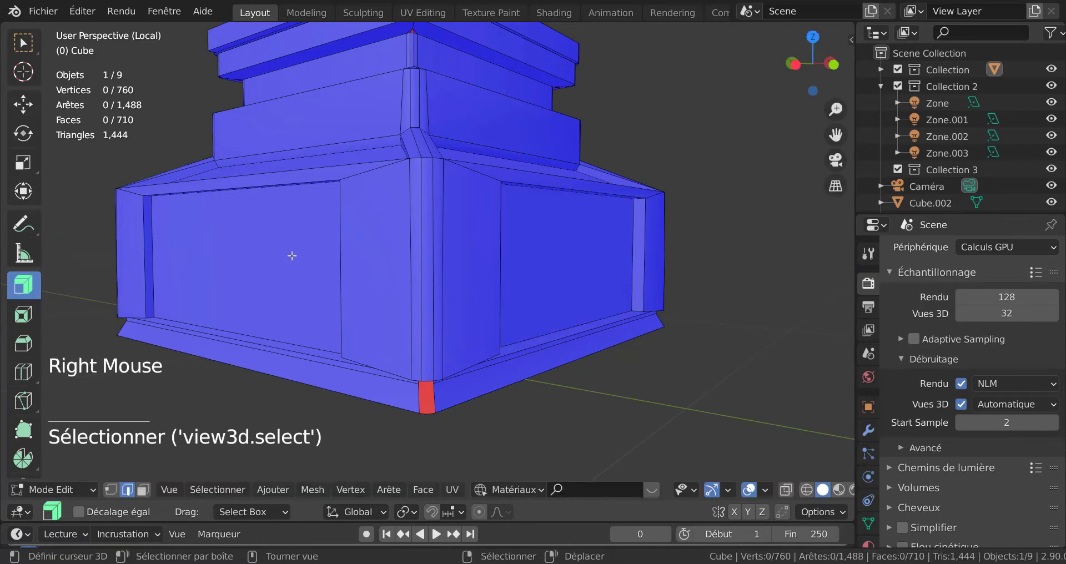
Step: Recess the filled side panel face of the base by moving it about -0.043 m along the global Y axis
{"action": "key", "text": "3"}
{"action": "right_click", "coordinate": [246, 271]}
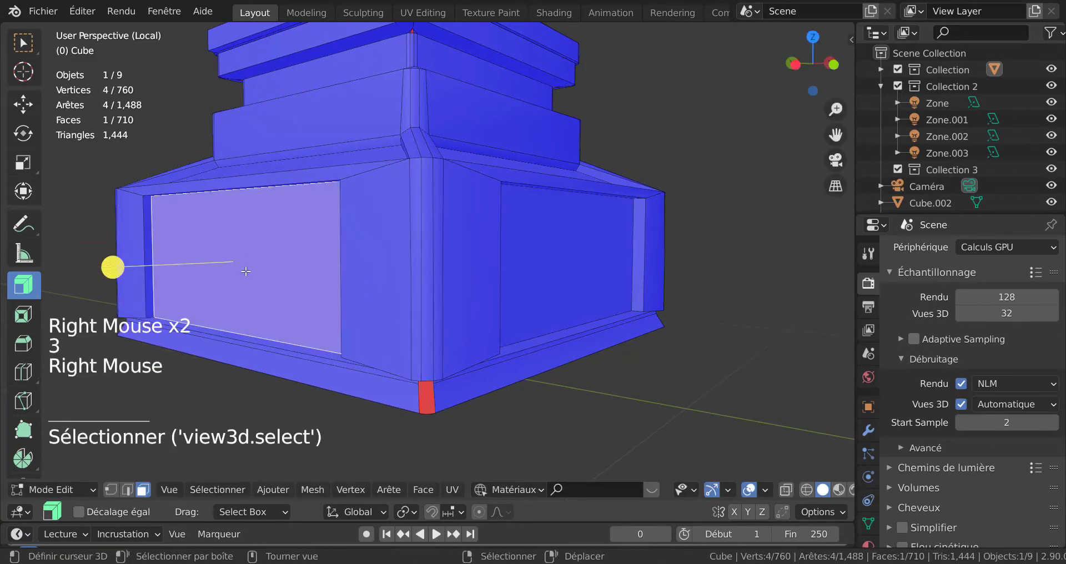
{"action": "key", "text": "g"}
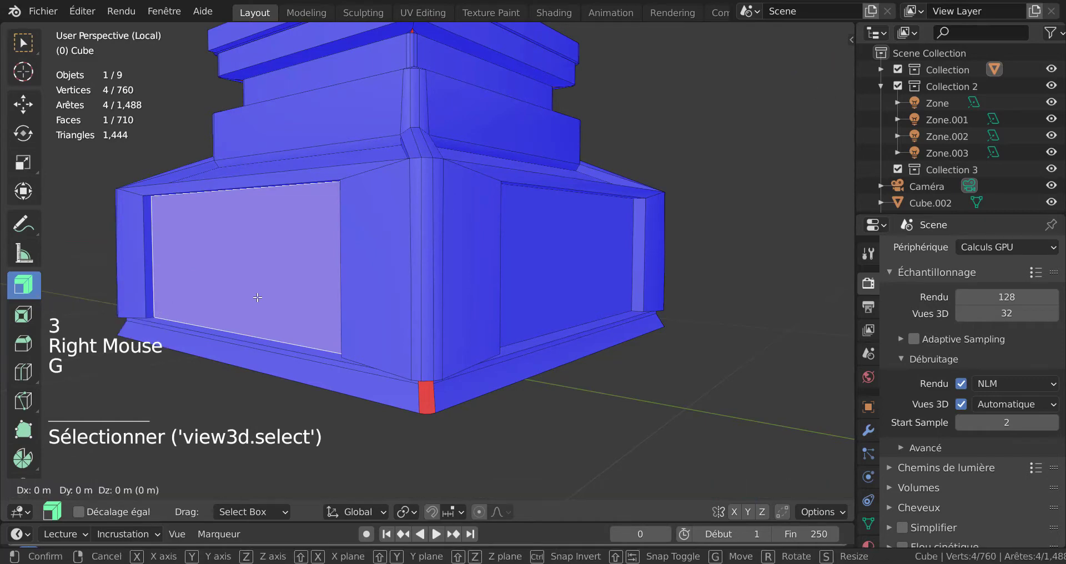
{"action": "key", "text": "y"}
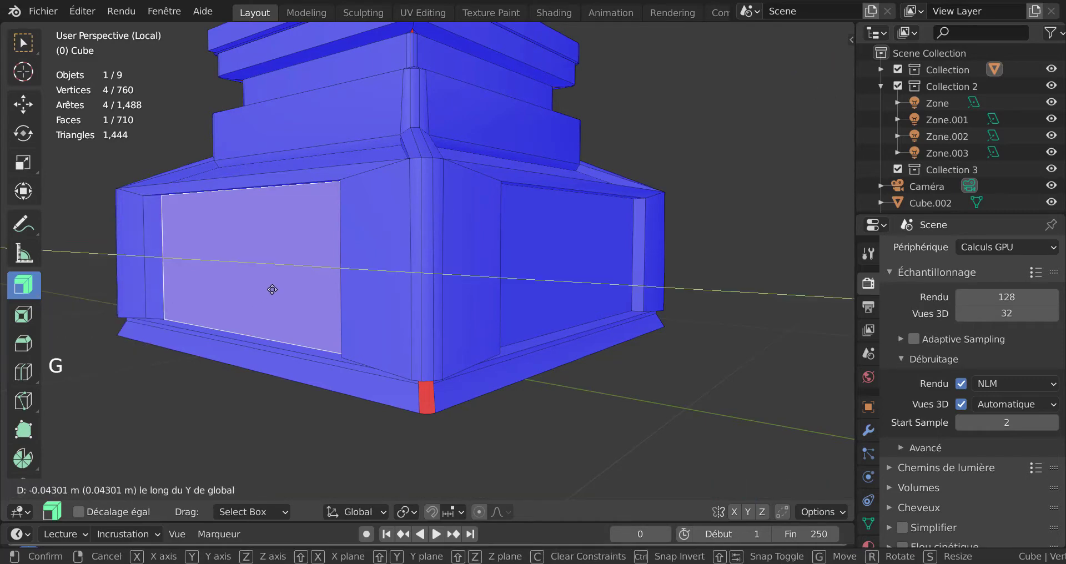
{"action": "left_click", "coordinate": [272, 290]}
Step: Select both filled side panel faces, invert the selection and hide the rest of the mesh
{"action": "middle_click_drag", "start_coordinate": [426, 312], "coordinate": [430, 336]}
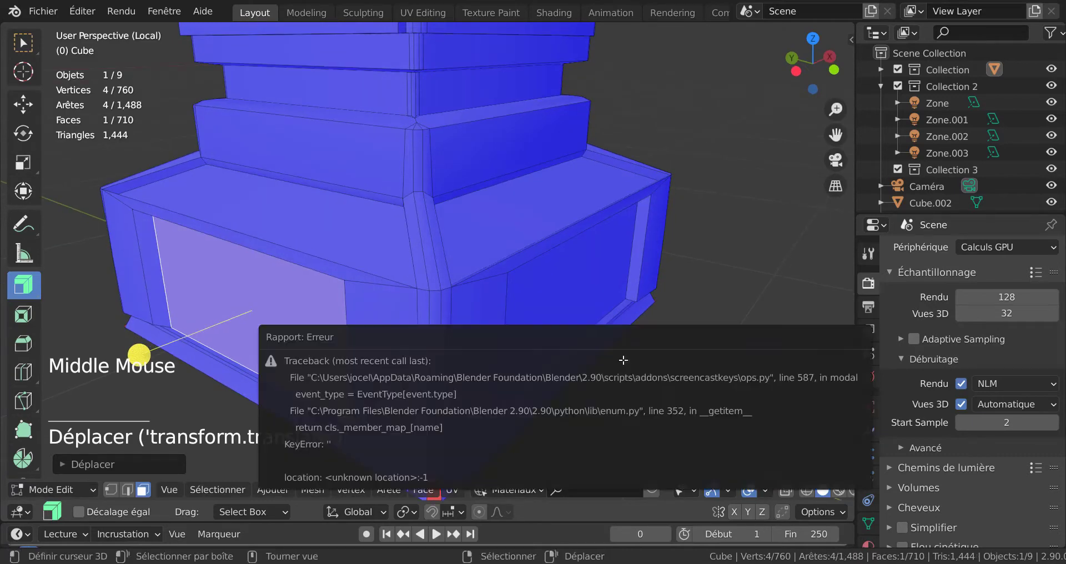
{"action": "key", "text": "Tab"}
{"action": "middle_click_drag", "start_coordinate": [652, 307], "coordinate": [597, 261]}
{"action": "key", "text": "Tab"}
{"action": "left_click", "coordinate": [508, 248], "text": "shift"}
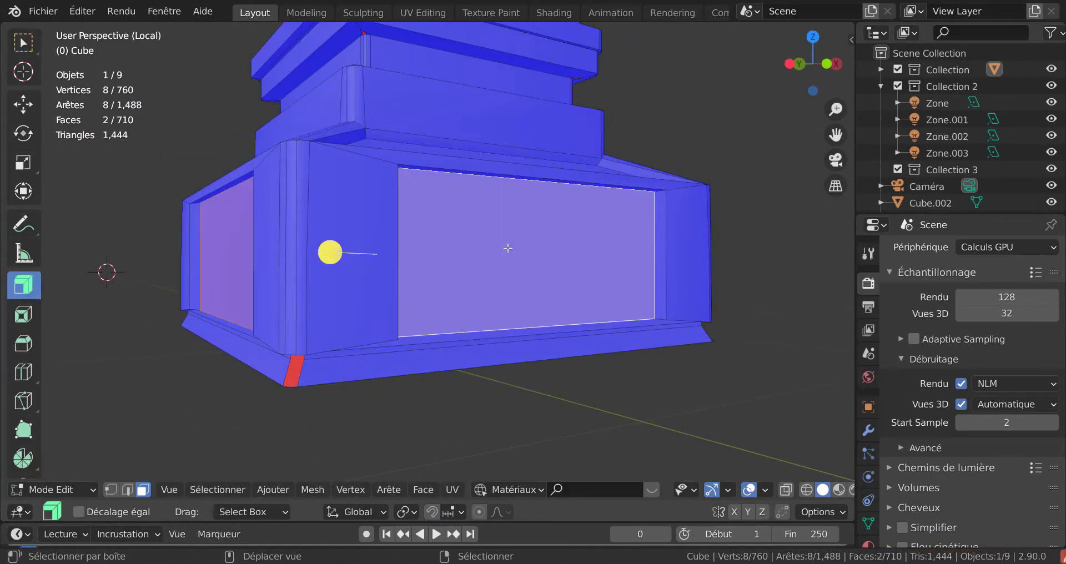
{"action": "middle_click_drag", "start_coordinate": [504, 247], "coordinate": [585, 274]}
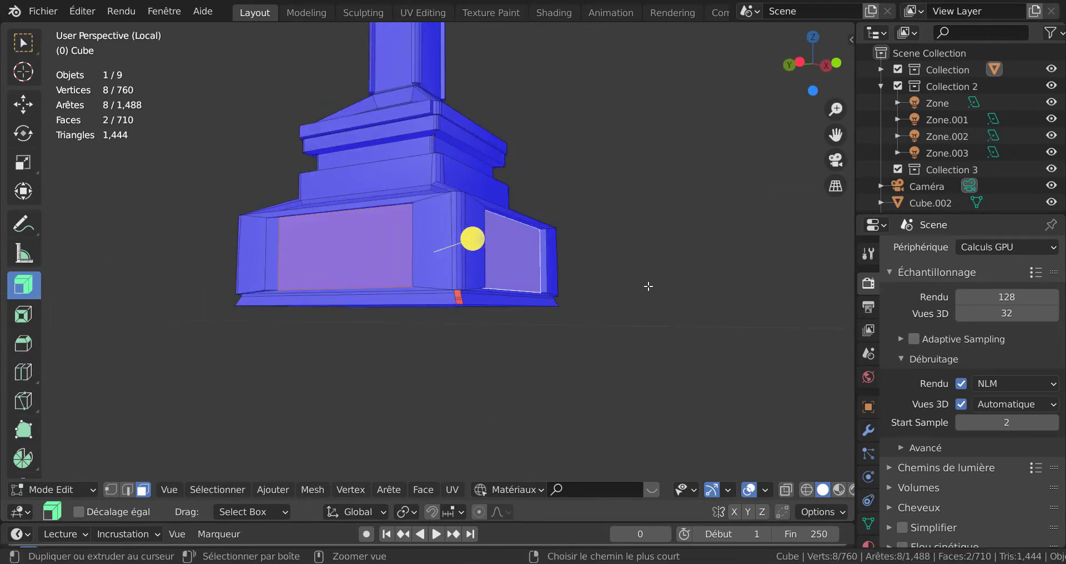
{"action": "key", "text": "ctrl+i"}
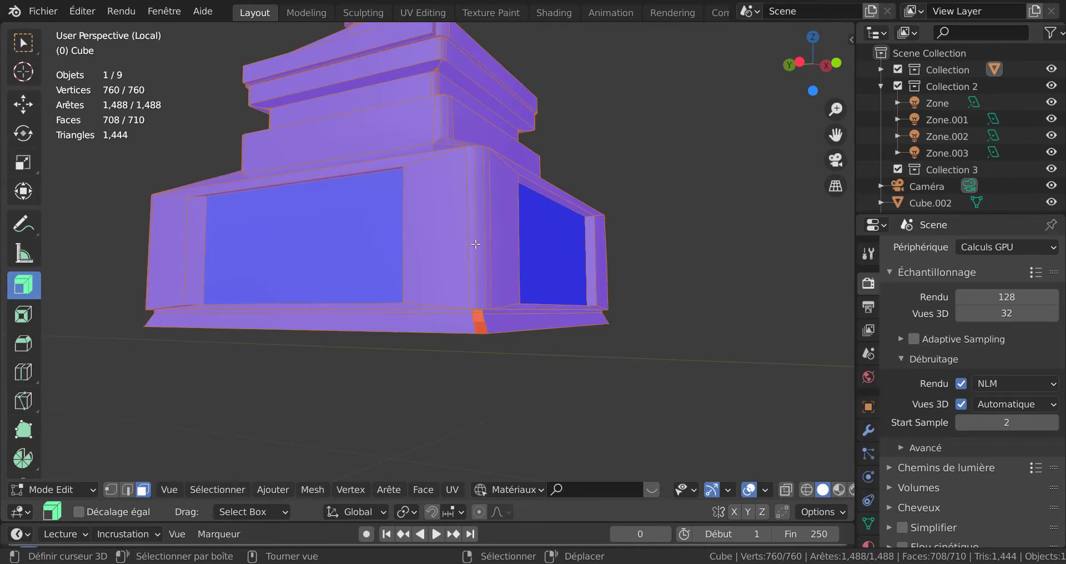
{"action": "scroll", "coordinate": [478, 244], "scroll_direction": "down", "scroll_amount": 4}
{"action": "scroll", "coordinate": [613, 271], "scroll_direction": "up", "scroll_amount": 6}
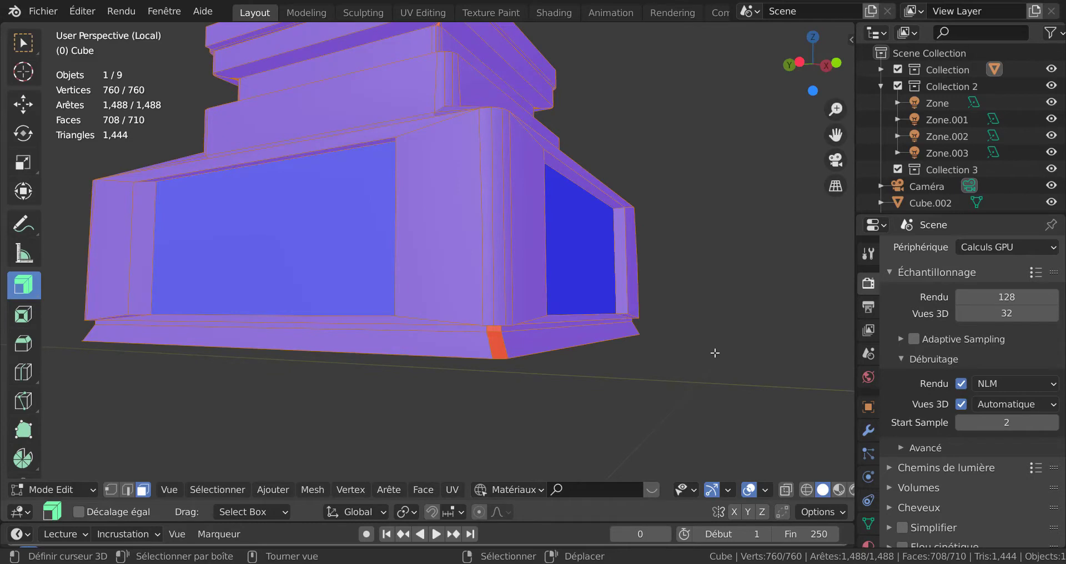
{"action": "key", "text": "h"}
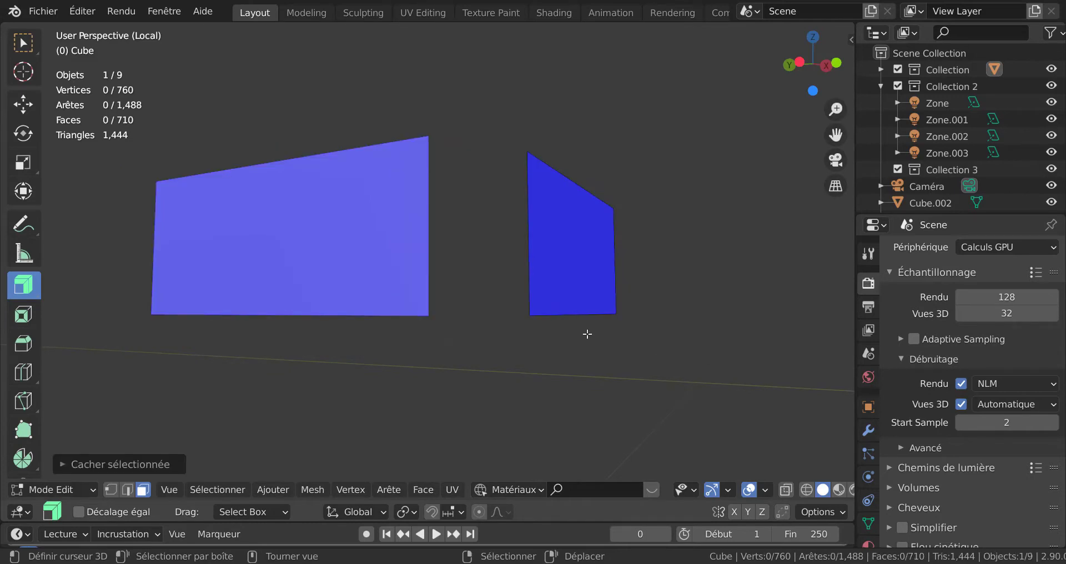
Step: Divide one of the two isolated panel faces into horizontal strips with 10 evenly spaced loop cuts, without sliding them
{"action": "left_click", "coordinate": [573, 282]}
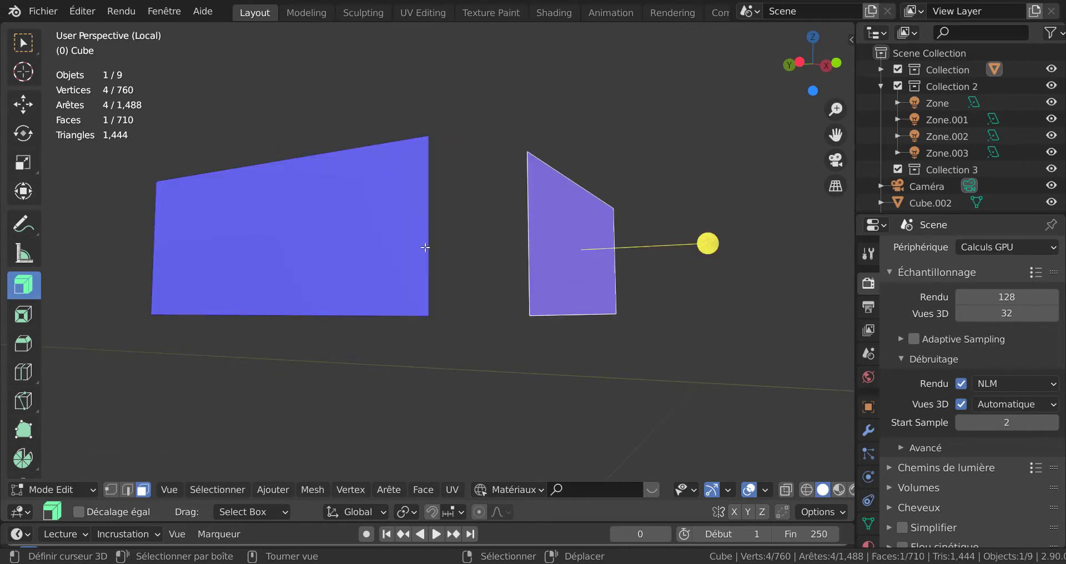
{"action": "left_click", "coordinate": [393, 250]}
{"action": "left_click", "coordinate": [592, 272]}
{"action": "key", "text": "KP_Decimal"}
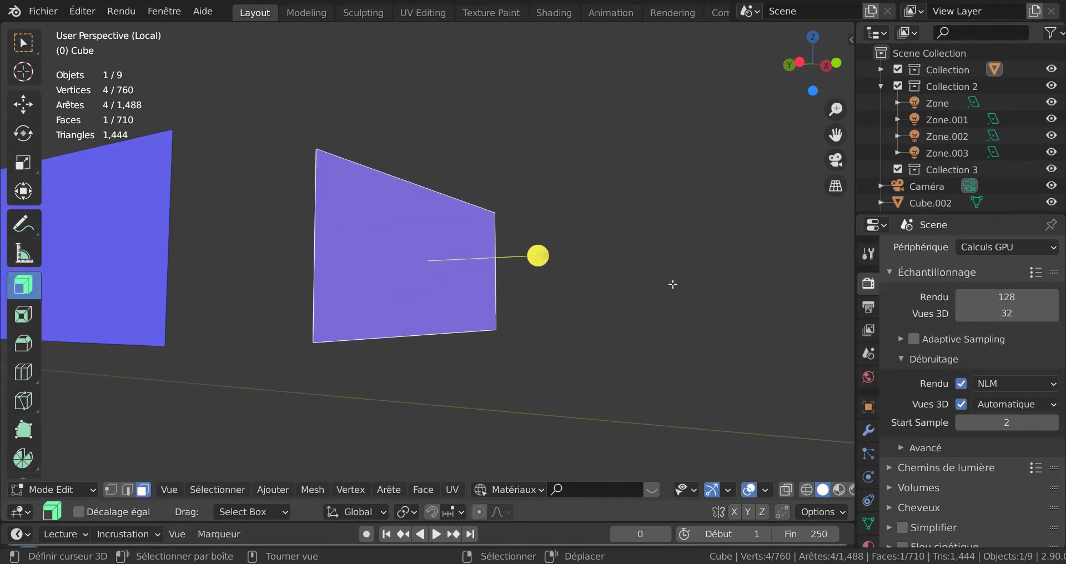
{"action": "middle_click_drag", "start_coordinate": [673, 285], "coordinate": [633, 336]}
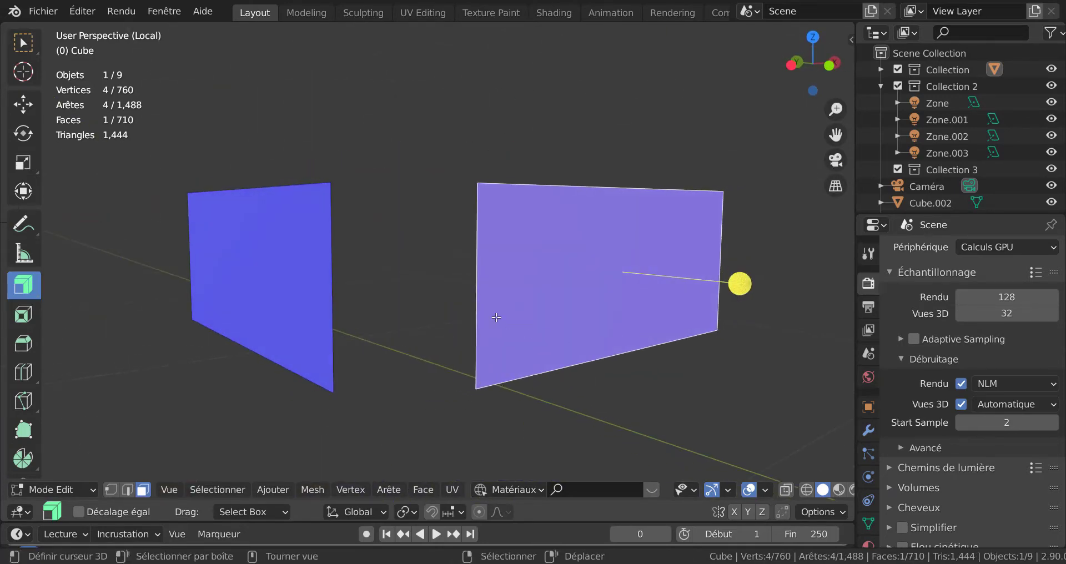
{"action": "key", "text": "ctrl+r"}
{"action": "scroll", "coordinate": [475, 305], "scroll_direction": "up", "scroll_amount": 10}
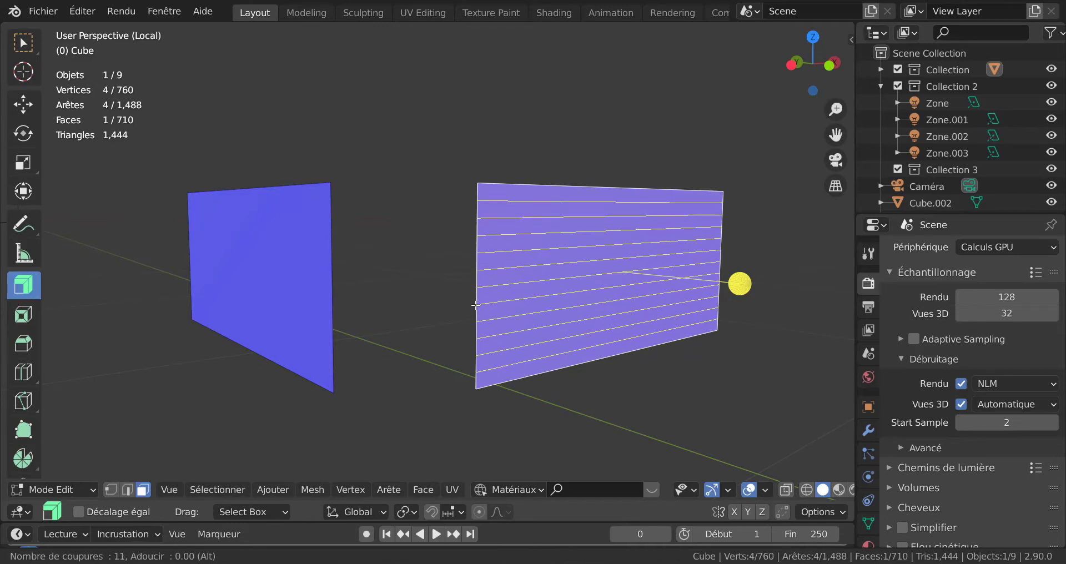
{"action": "scroll", "coordinate": [475, 305], "scroll_direction": "down", "scroll_amount": 1}
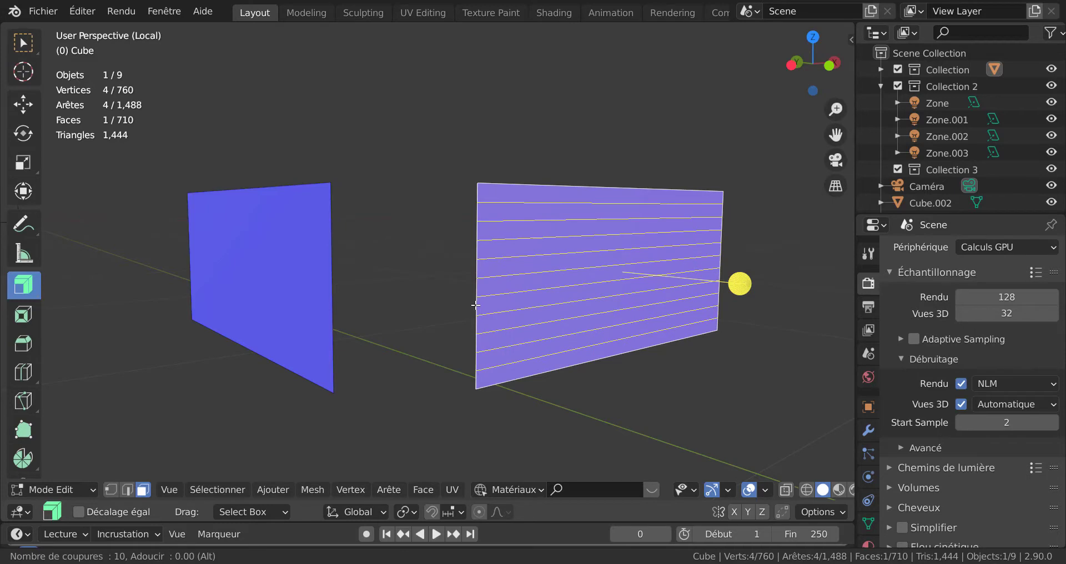
{"action": "scroll", "coordinate": [475, 305], "scroll_direction": "up", "scroll_amount": 1}
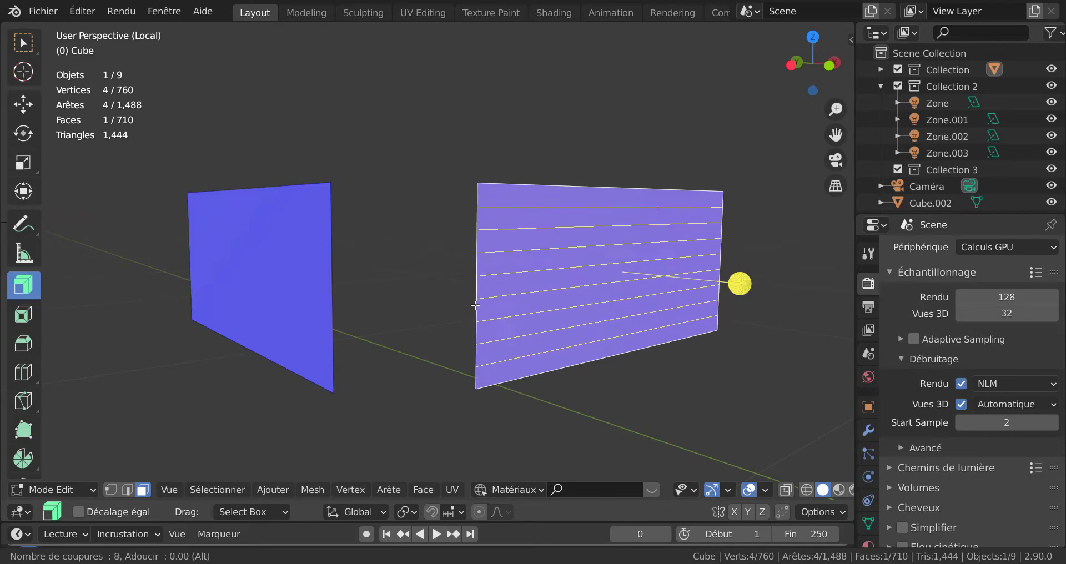
{"action": "scroll", "coordinate": [476, 305], "scroll_direction": "down", "scroll_amount": 2}
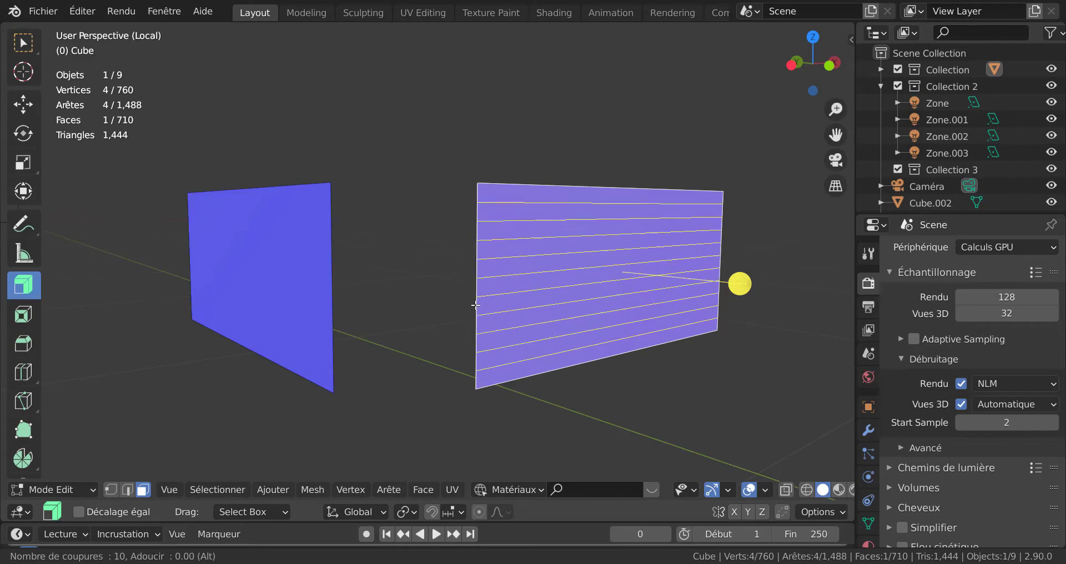
{"action": "scroll", "coordinate": [475, 304], "scroll_direction": "up", "scroll_amount": 1}
{"action": "left_click", "coordinate": [475, 305]}
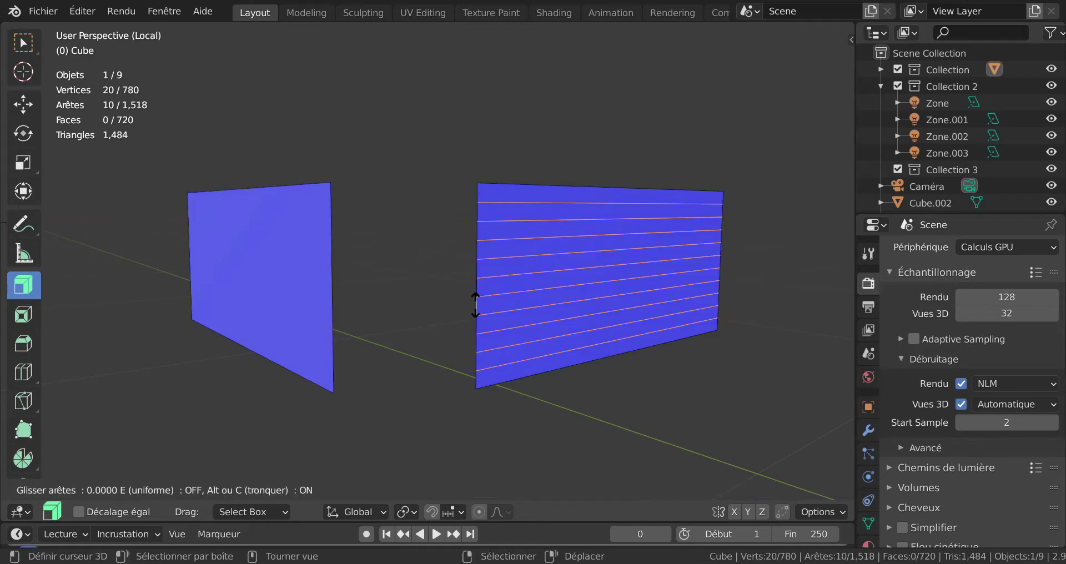
{"action": "right_click", "coordinate": [475, 304]}
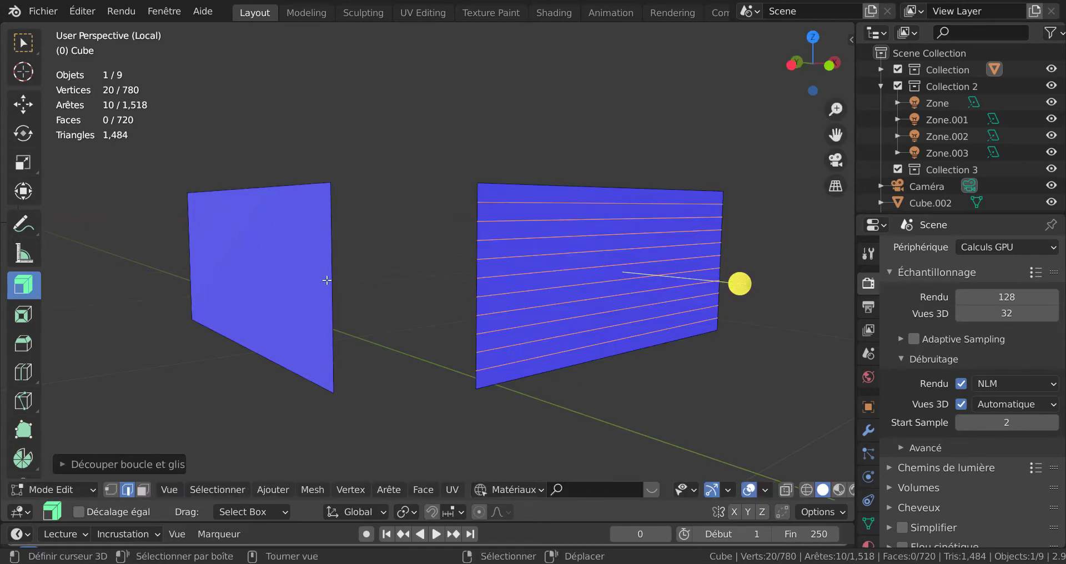
Step: Add 10 evenly spaced horizontal loop cuts to the other panel face, without sliding them
{"action": "key", "text": "ctrl+r"}
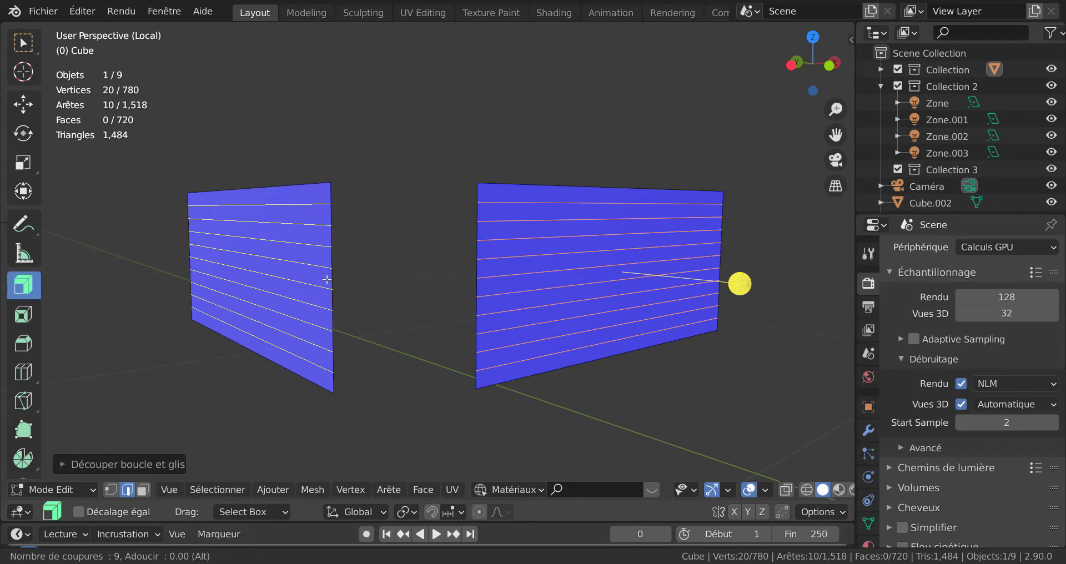
{"action": "scroll", "coordinate": [327, 279], "scroll_direction": "up", "scroll_amount": 1}
{"action": "left_click", "coordinate": [327, 280]}
{"action": "right_click", "coordinate": [327, 279]}
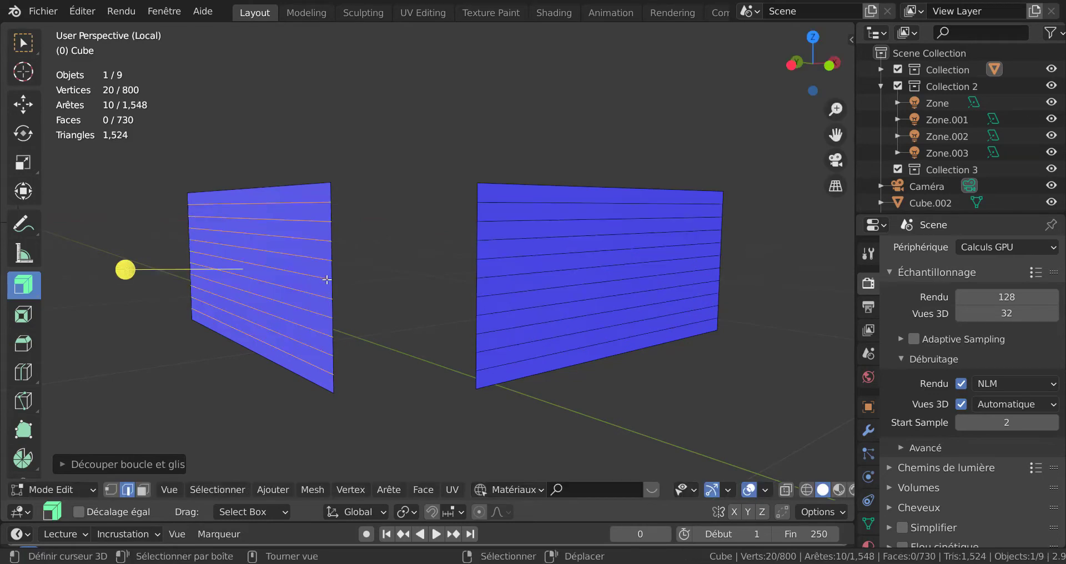
{"action": "middle_click_drag", "start_coordinate": [411, 350], "coordinate": [480, 325]}
{"action": "middle_click_drag", "start_coordinate": [468, 376], "coordinate": [507, 397]}
Step: Select all strips of both panels and inset each face individually by a thin margin
{"action": "key", "text": "alt+a"}
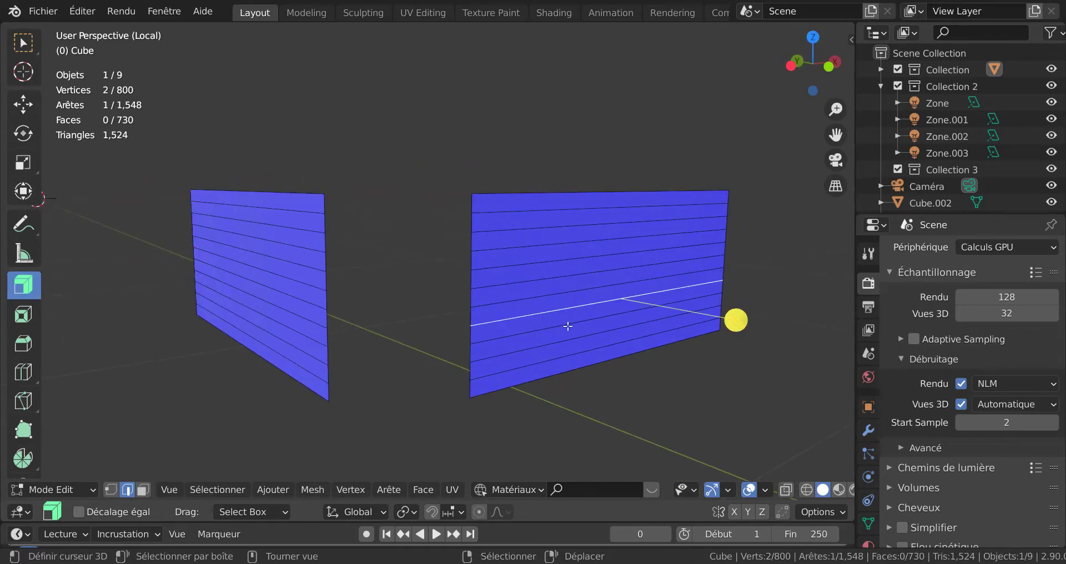
{"action": "key", "text": "3"}
{"action": "left_click", "coordinate": [588, 291]}
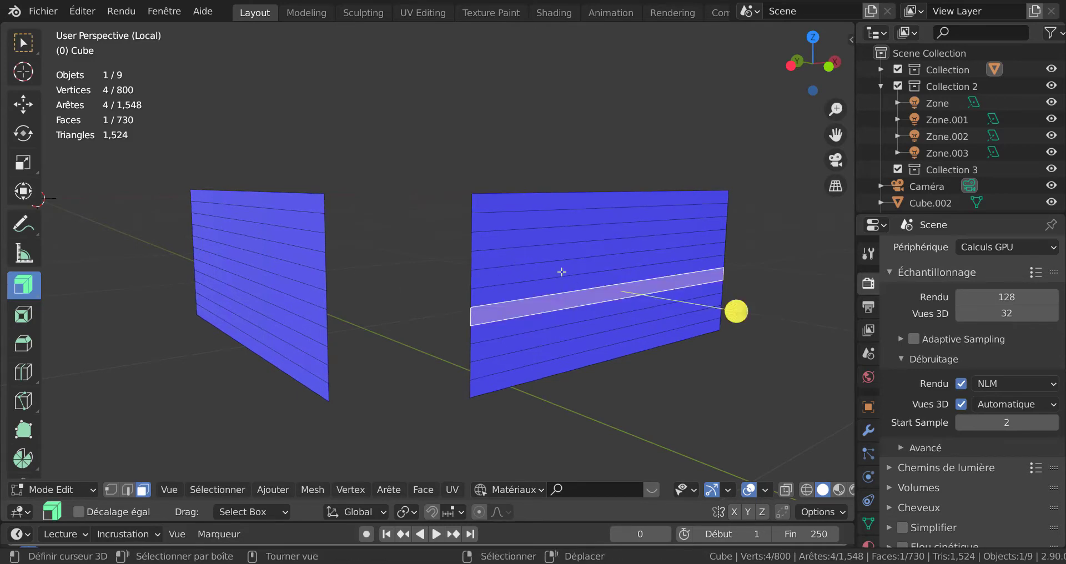
{"action": "key", "text": "a"}
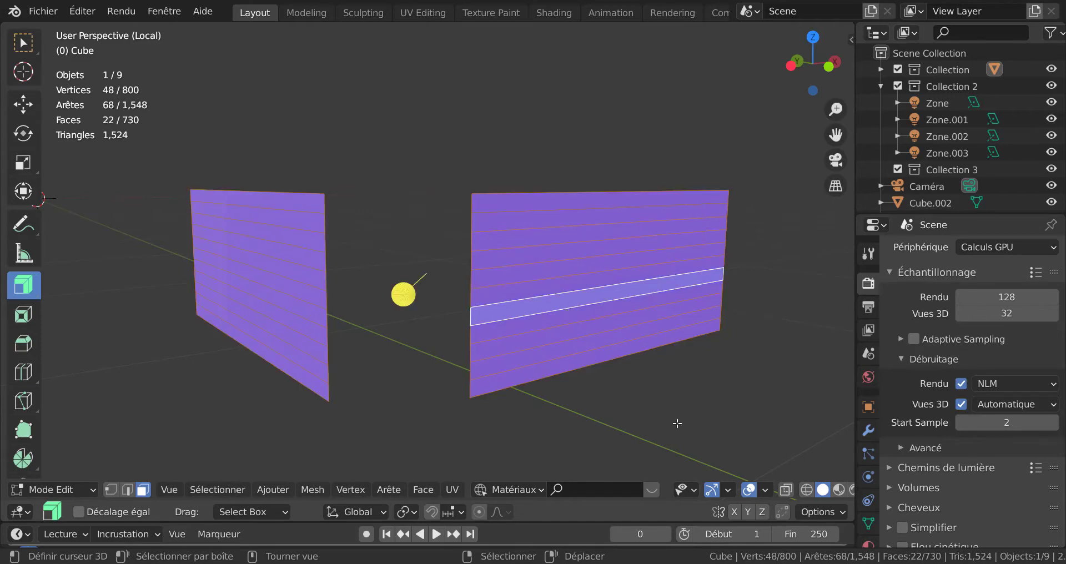
{"action": "key", "text": "i"}
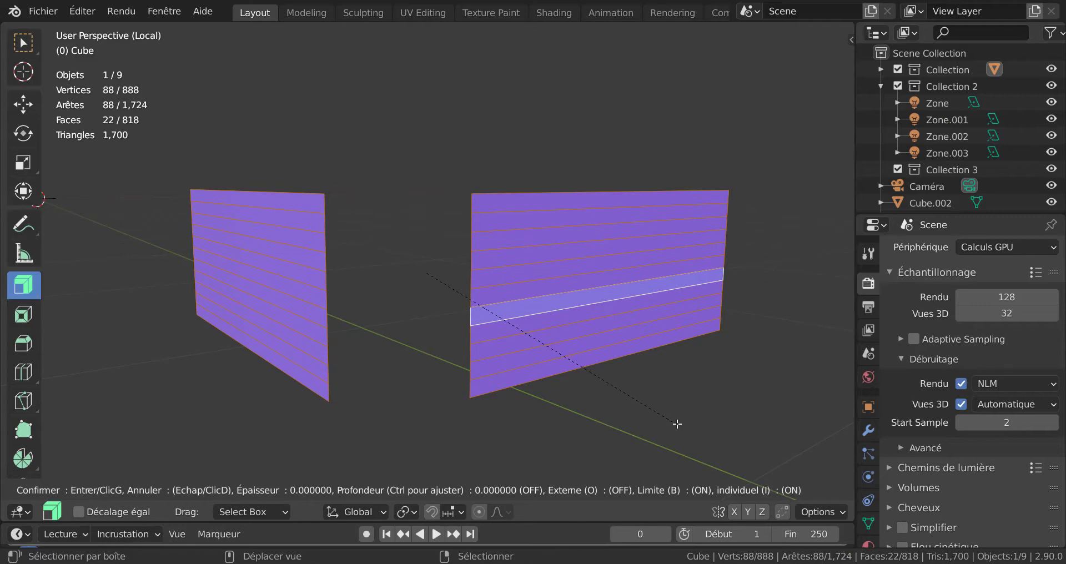
{"action": "left_click", "coordinate": [662, 406]}
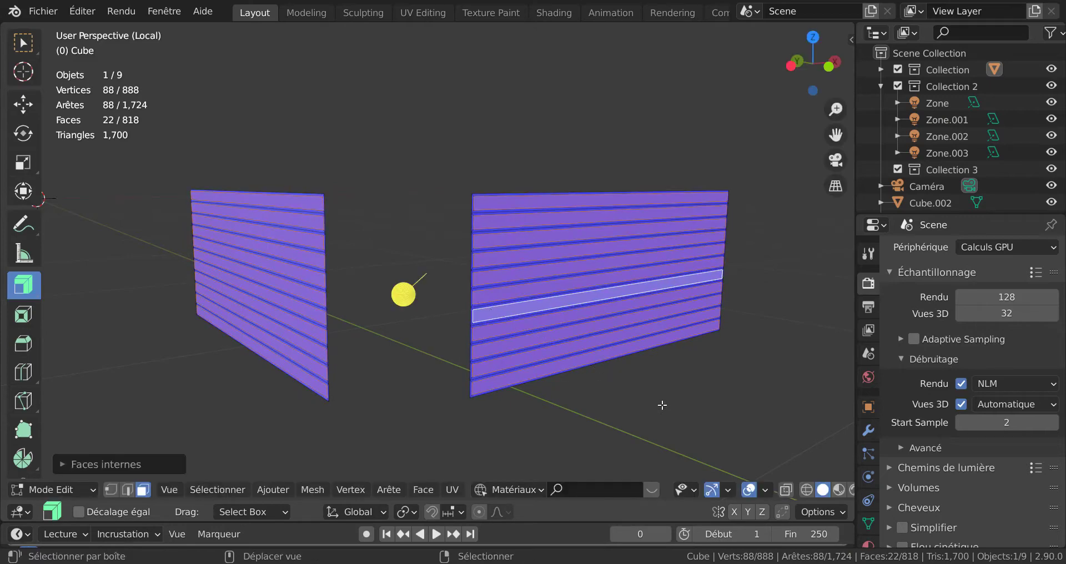
Step: In edge selection, select the lower inset edge of every strip on one panel except the bottom strip
{"action": "scroll", "coordinate": [566, 376], "scroll_direction": "up", "scroll_amount": 2}
{"action": "middle_click_drag", "start_coordinate": [565, 375], "coordinate": [560, 350]}
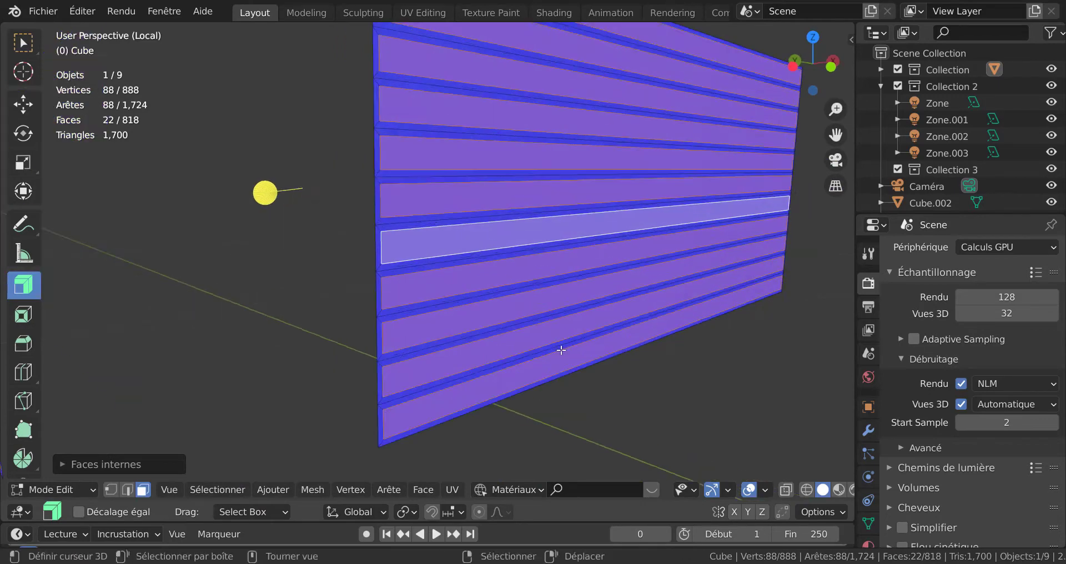
{"action": "left_click", "coordinate": [567, 339]}
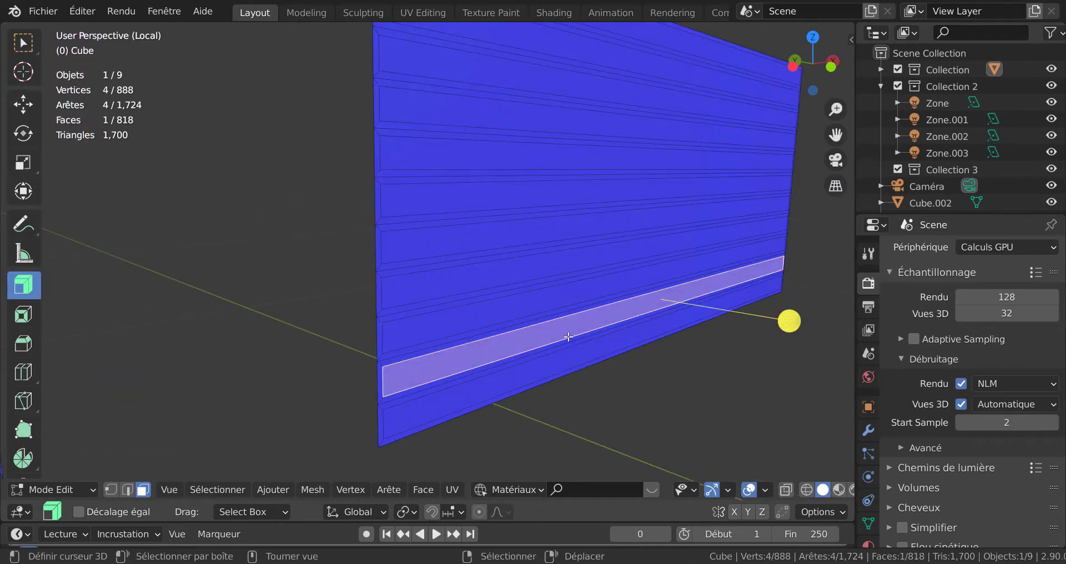
{"action": "key", "text": "2"}
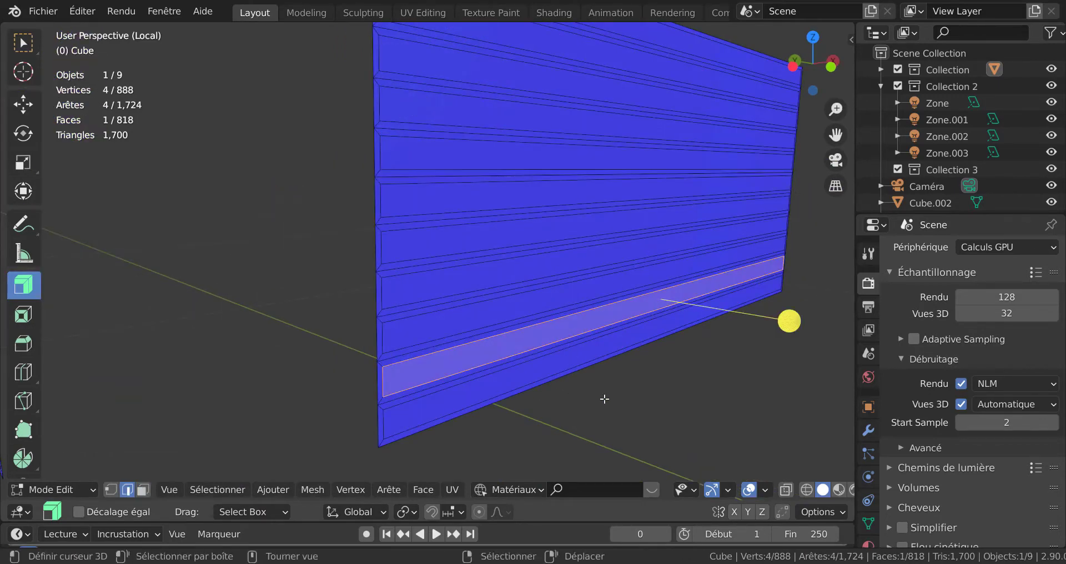
{"action": "left_click", "coordinate": [578, 327]}
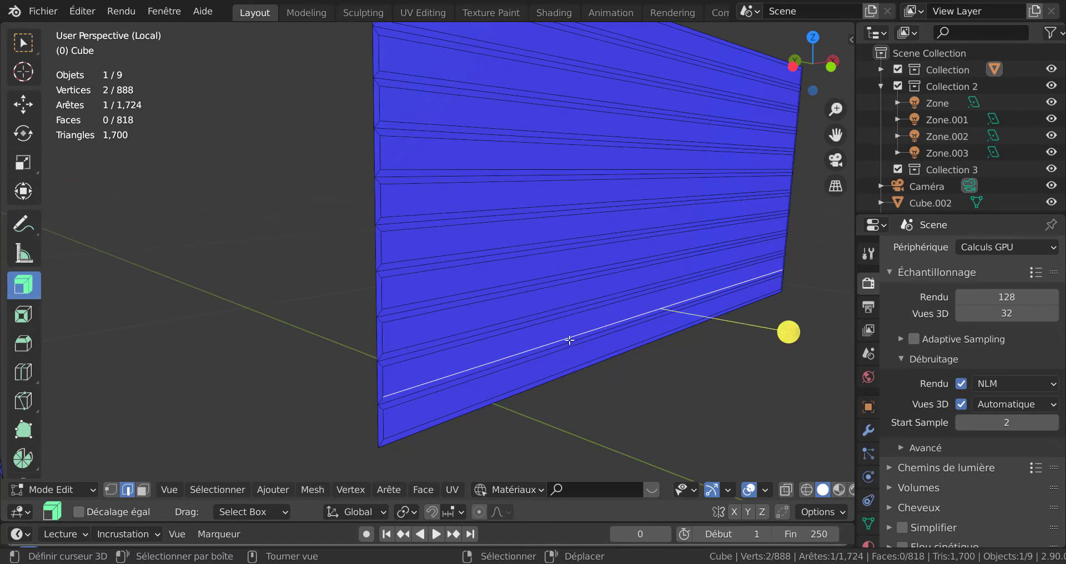
{"action": "left_click", "coordinate": [562, 303], "text": "shift"}
{"action": "left_click", "coordinate": [561, 274], "text": "shift"}
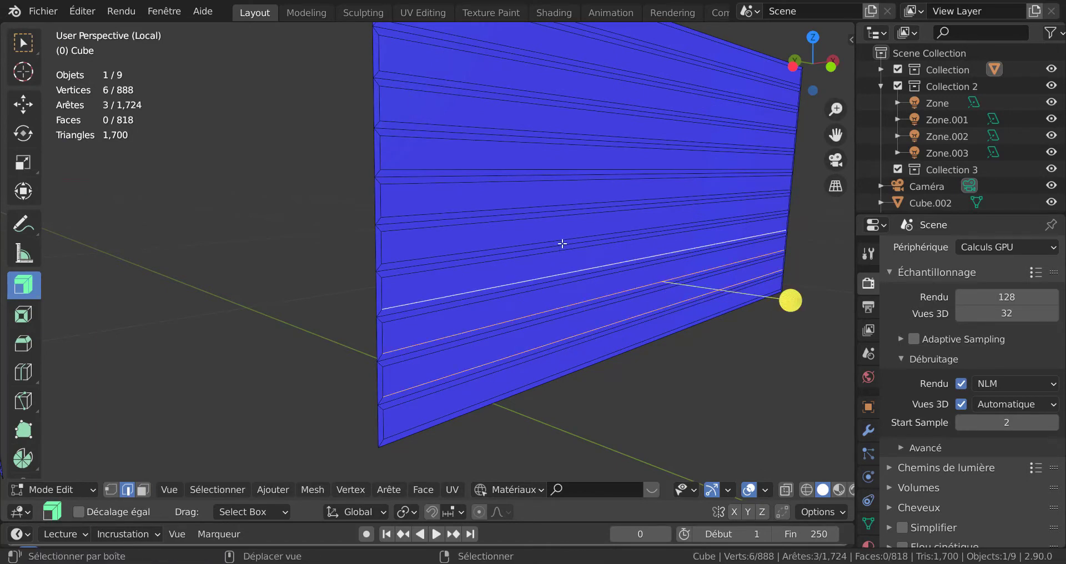
{"action": "left_click", "coordinate": [563, 240], "text": "shift"}
{"action": "left_click", "coordinate": [563, 205], "text": "shift"}
{"action": "left_click", "coordinate": [564, 169], "text": "shift"}
{"action": "left_click", "coordinate": [572, 120], "text": "shift"}
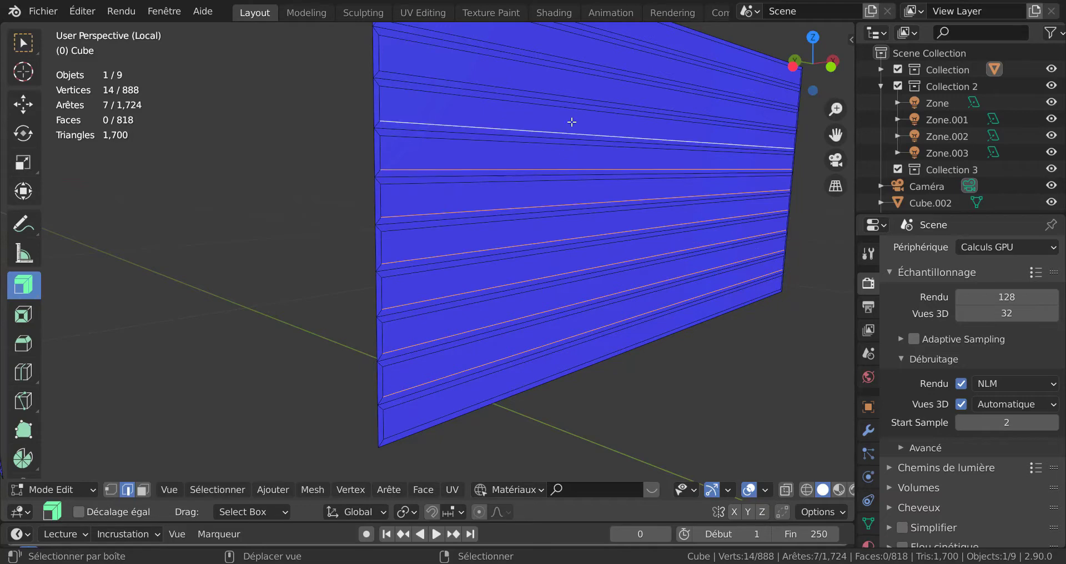
{"action": "left_click", "coordinate": [578, 89], "text": "shift"}
{"action": "left_click", "coordinate": [591, 58], "text": "shift"}
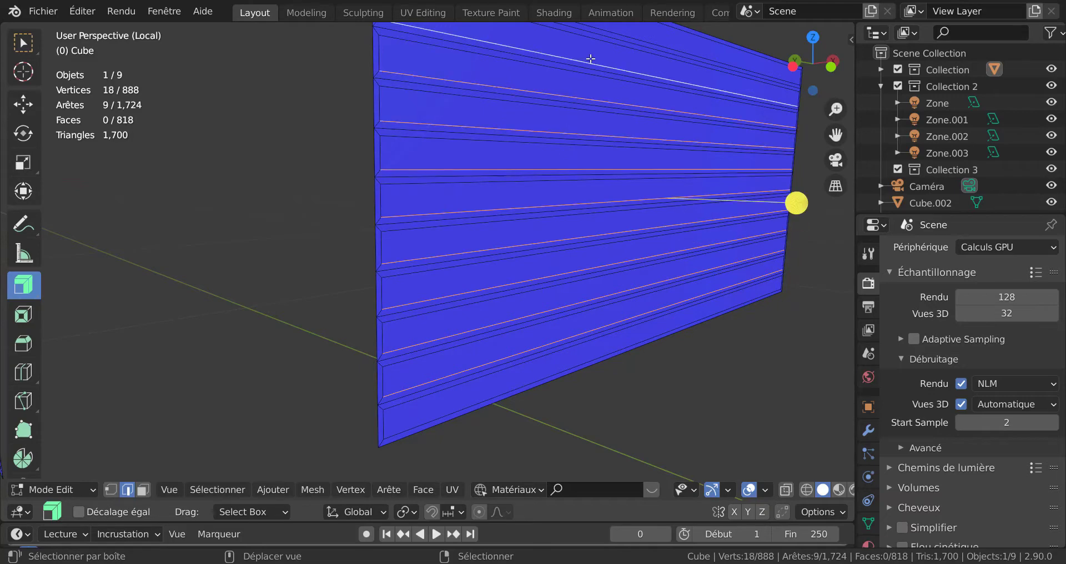
{"action": "middle_click_drag", "start_coordinate": [542, 132], "coordinate": [404, 196]}
{"action": "left_click", "coordinate": [445, 191], "text": "shift"}
Step: Move the selected edges outward along the global Y axis by about 0.01 m to form slanted louvre slats
{"action": "scroll", "coordinate": [446, 190], "scroll_direction": "down", "scroll_amount": 6}
{"action": "scroll", "coordinate": [588, 248], "scroll_direction": "up", "scroll_amount": 4}
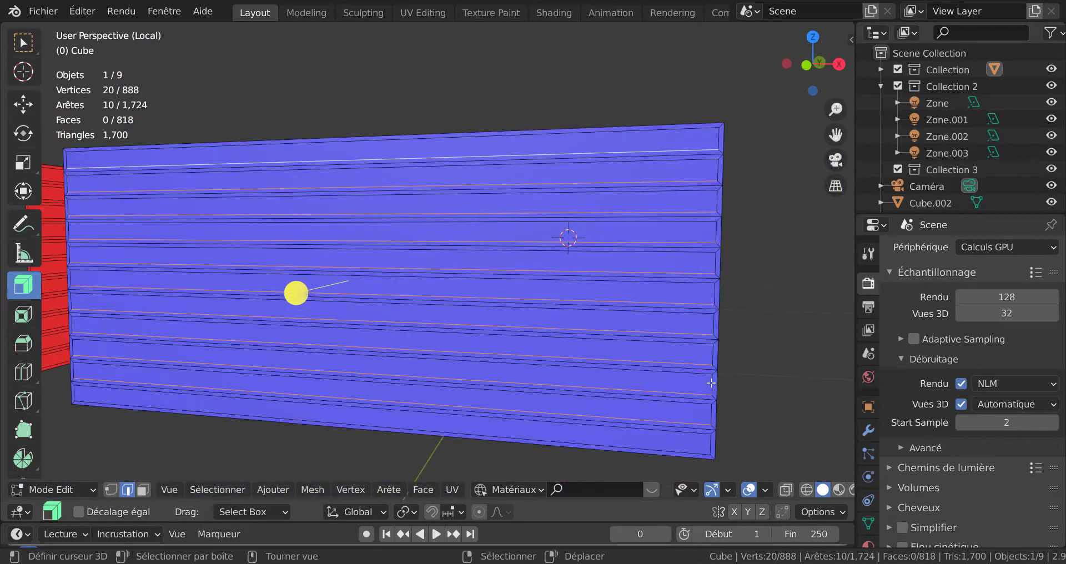
{"action": "middle_click_drag", "start_coordinate": [430, 357], "coordinate": [529, 420]}
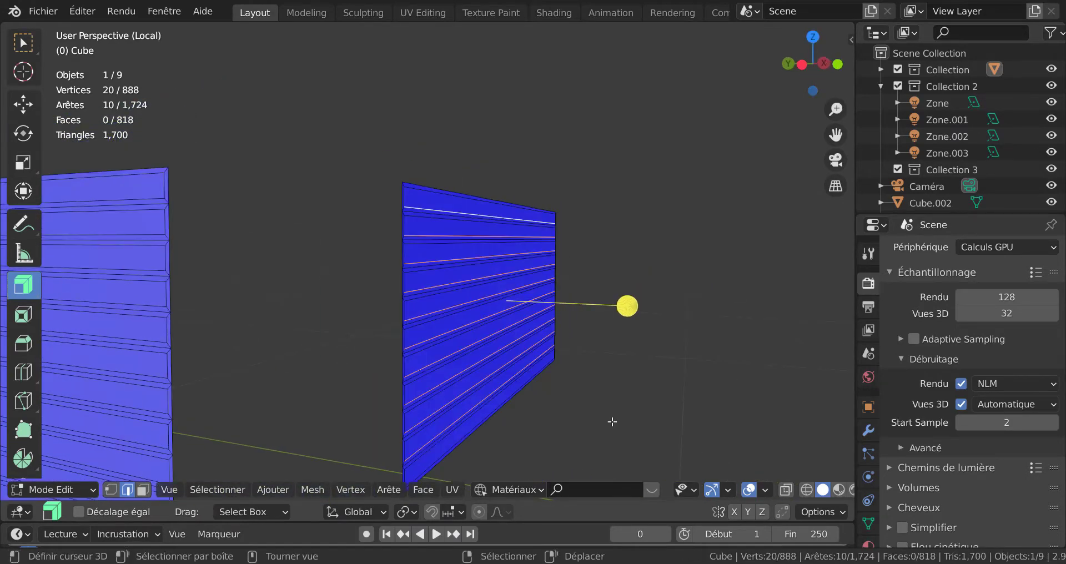
{"action": "scroll", "coordinate": [614, 397], "scroll_direction": "down", "scroll_amount": 4}
{"action": "scroll", "coordinate": [616, 399], "scroll_direction": "up", "scroll_amount": 3}
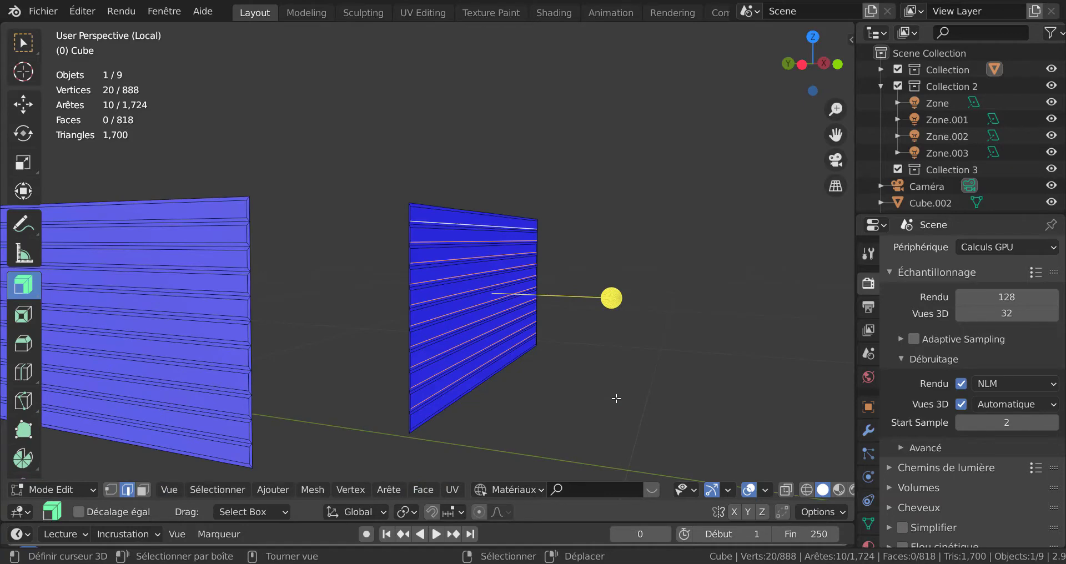
{"action": "key", "text": "g"}
{"action": "key", "text": "y"}
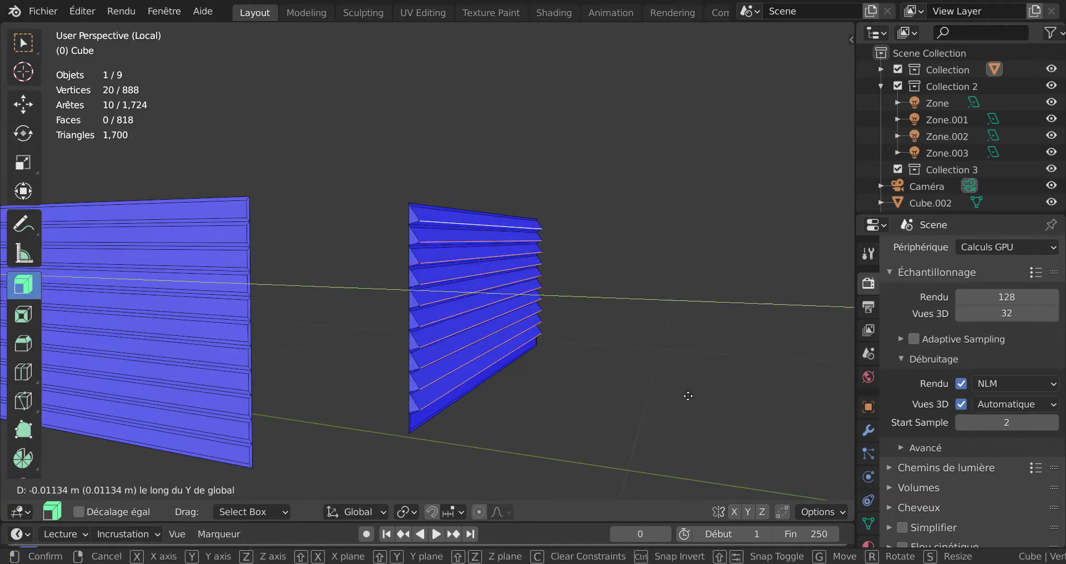
{"action": "left_click", "coordinate": [702, 396]}
Step: Select the matching lower inset edges on the other panel, again leaving out the bottom strip
{"action": "middle_click_drag", "start_coordinate": [469, 401], "coordinate": [552, 377]}
{"action": "scroll", "coordinate": [552, 378], "scroll_direction": "up", "scroll_amount": 1}
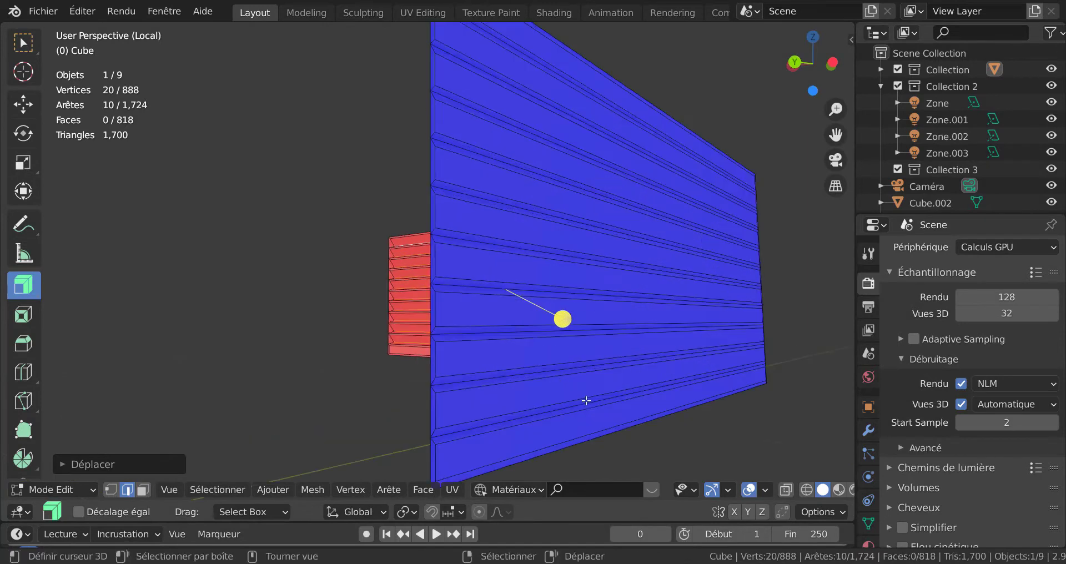
{"action": "left_click", "coordinate": [603, 390]}
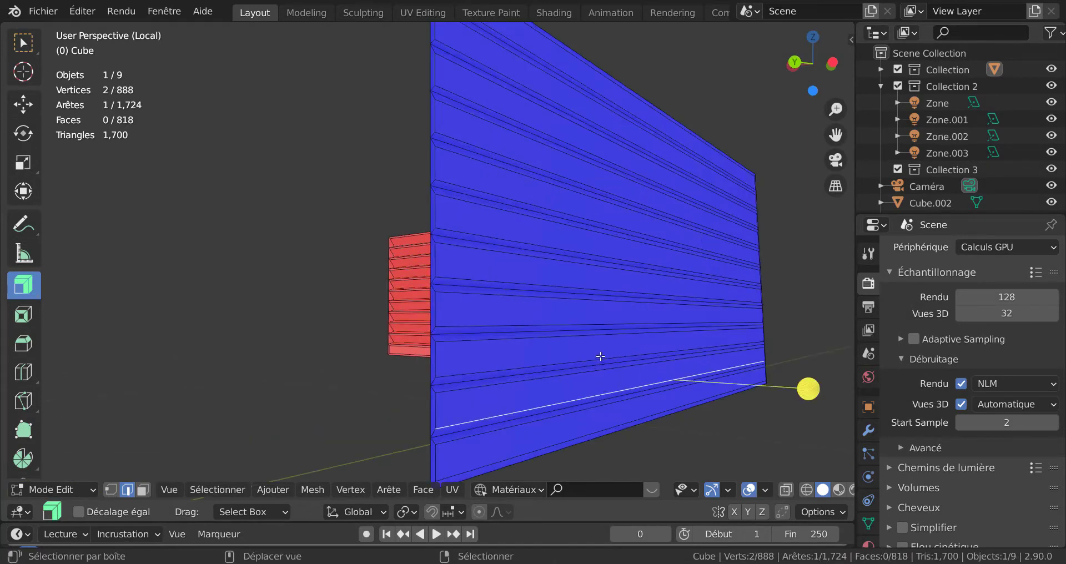
{"action": "left_click", "coordinate": [600, 359], "text": "shift"}
{"action": "left_click", "coordinate": [599, 324], "text": "shift"}
{"action": "left_click", "coordinate": [598, 290], "text": "shift"}
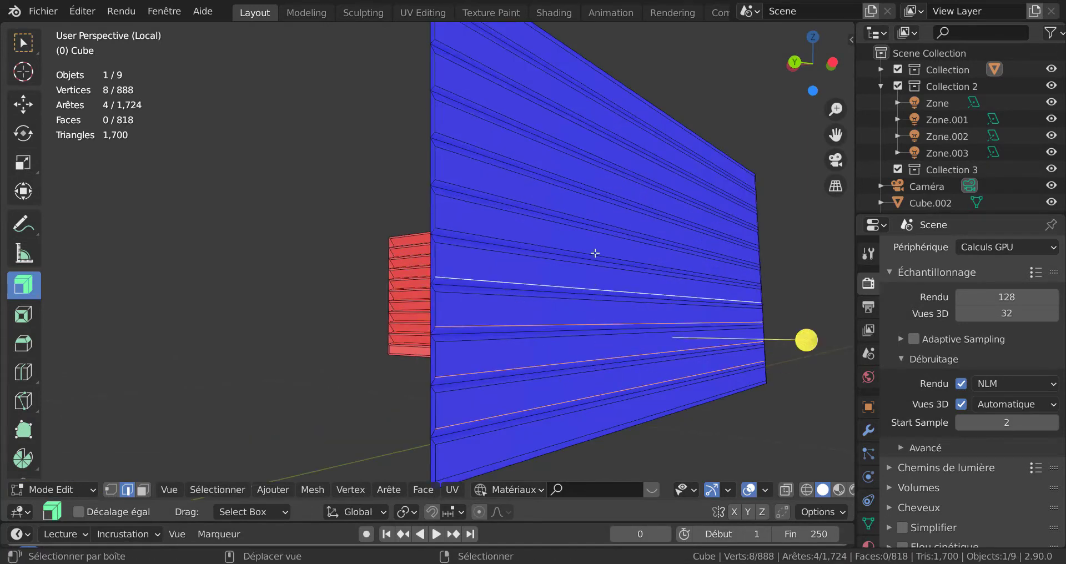
{"action": "left_click", "coordinate": [594, 245], "text": "shift"}
{"action": "left_click", "coordinate": [594, 220], "text": "shift"}
{"action": "left_click", "coordinate": [598, 168], "text": "shift"}
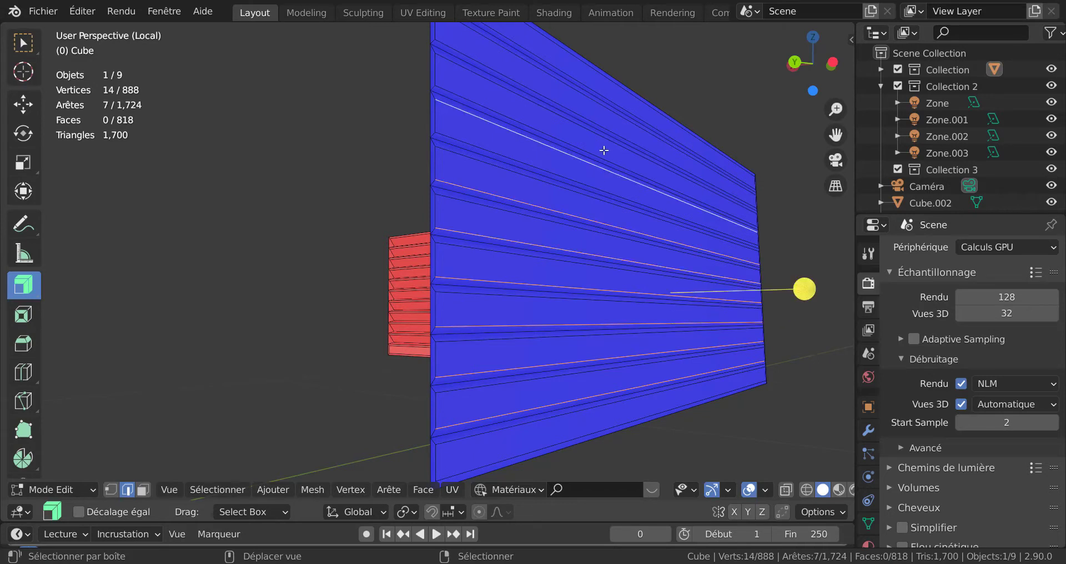
{"action": "left_click", "coordinate": [600, 182], "text": "shift"}
{"action": "left_click", "coordinate": [587, 177], "text": "shift"}
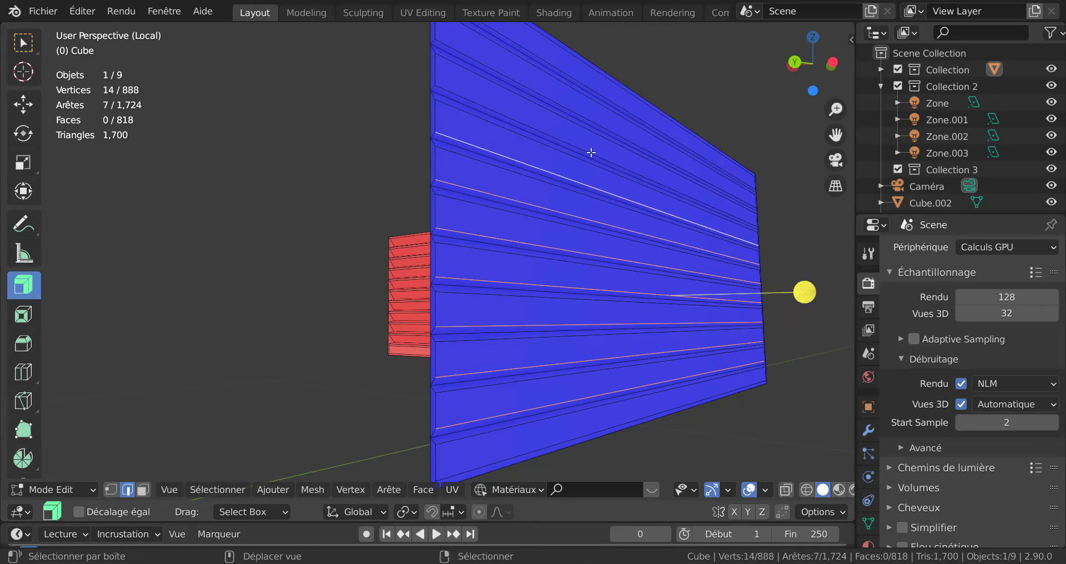
{"action": "left_click", "coordinate": [592, 150], "text": "shift"}
{"action": "left_click", "coordinate": [602, 121], "text": "shift"}
{"action": "left_click", "coordinate": [605, 95], "text": "shift"}
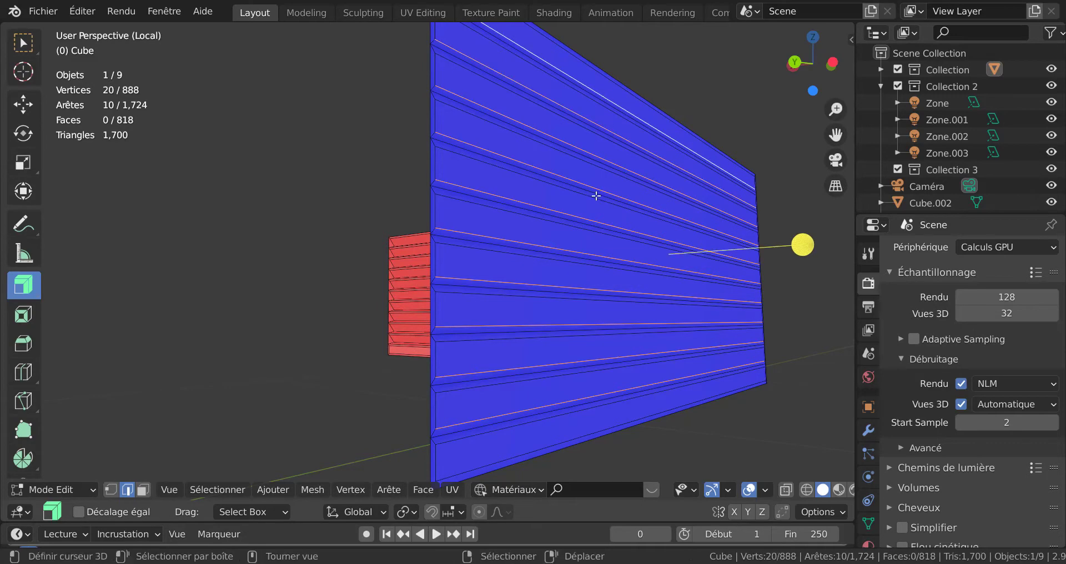
Step: Pull the second panel's selected edges outward along the global X axis to shape its louvre slats
{"action": "middle_click_drag", "start_coordinate": [594, 195], "coordinate": [522, 310]}
{"action": "scroll", "coordinate": [431, 329], "scroll_direction": "up", "scroll_amount": 4}
{"action": "scroll", "coordinate": [425, 306], "scroll_direction": "down", "scroll_amount": 1}
{"action": "scroll", "coordinate": [520, 320], "scroll_direction": "down", "scroll_amount": 1}
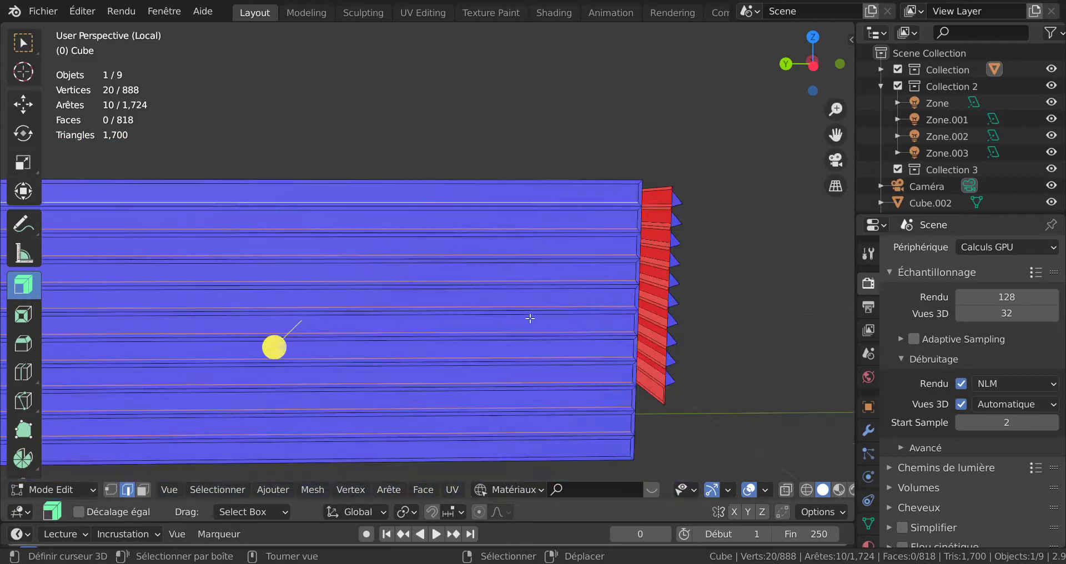
{"action": "middle_click_drag", "start_coordinate": [481, 360], "coordinate": [566, 357]}
{"action": "scroll", "coordinate": [561, 377], "scroll_direction": "up", "scroll_amount": 3}
{"action": "key", "text": "g"}
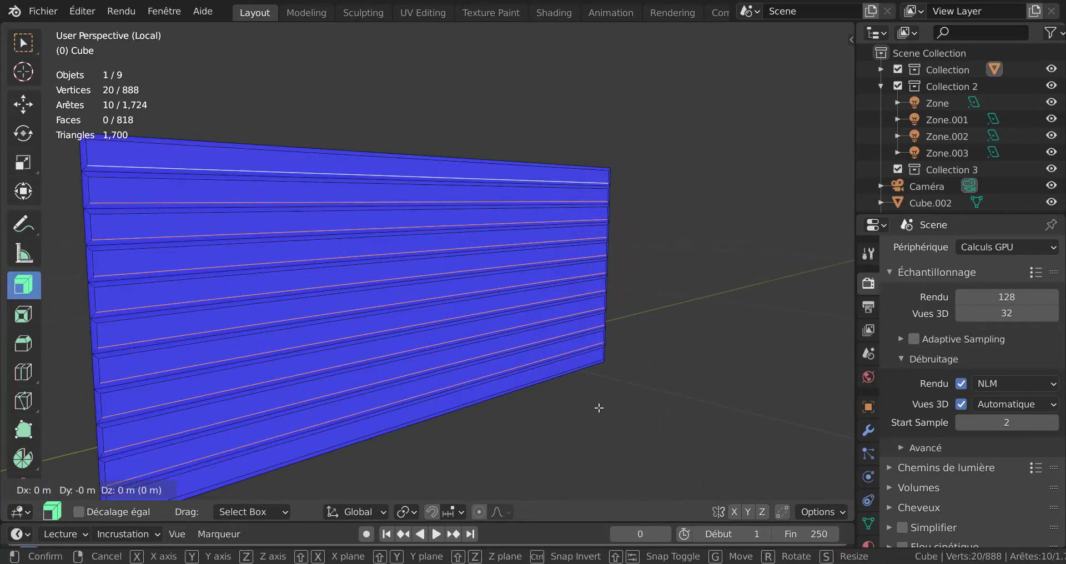
{"action": "key", "text": "x"}
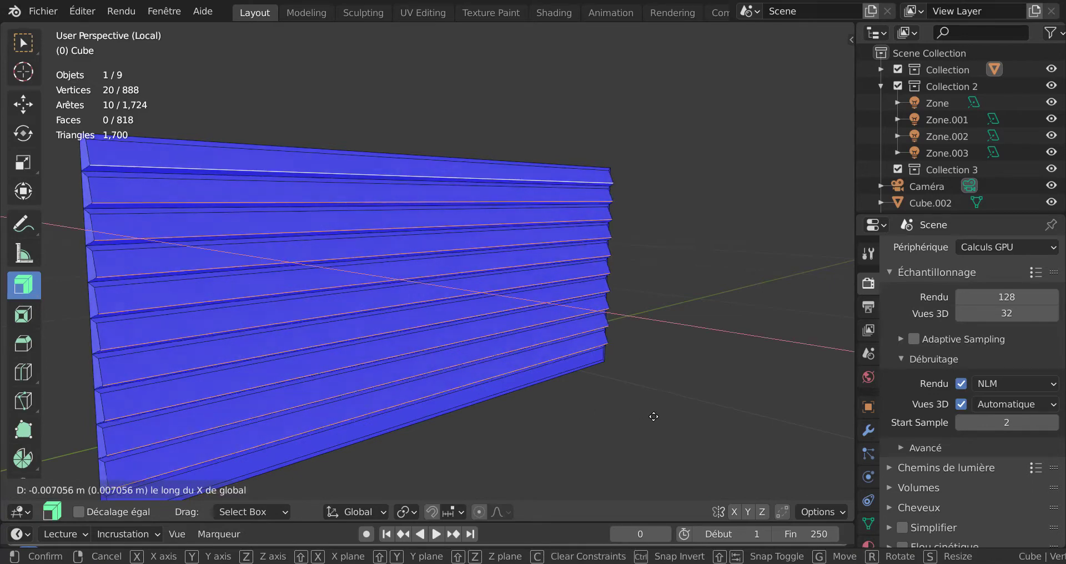
{"action": "left_click", "coordinate": [543, 333]}
Step: Compare how far the slats project on both sides of the base, in Object Mode and Edit Mode
{"action": "key", "text": "Tab"}
{"action": "scroll", "coordinate": [622, 383], "scroll_direction": "down", "scroll_amount": 5}
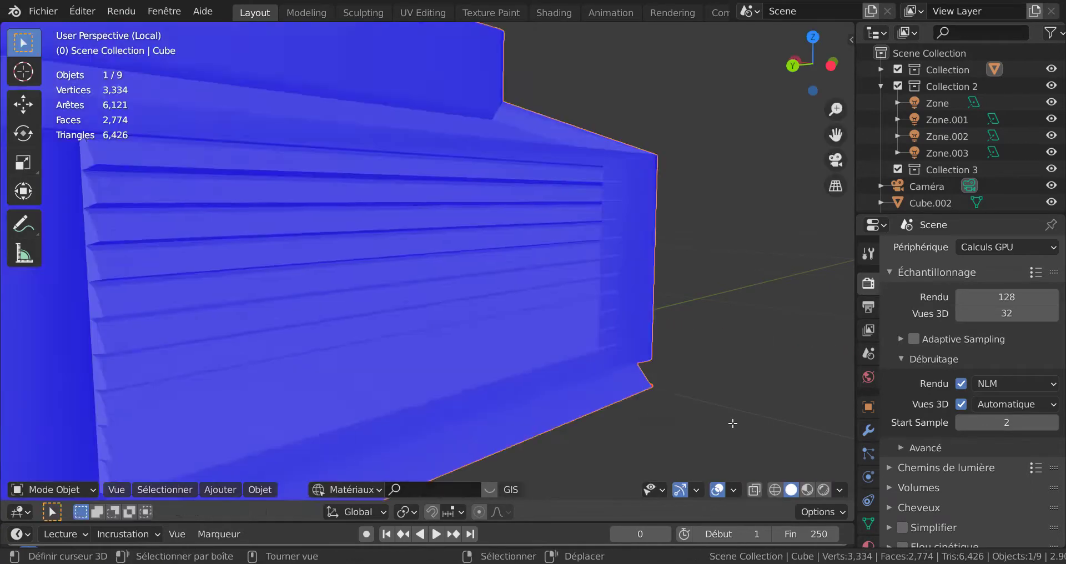
{"action": "scroll", "coordinate": [327, 389], "scroll_direction": "up", "scroll_amount": 4}
{"action": "key", "text": "Tab"}
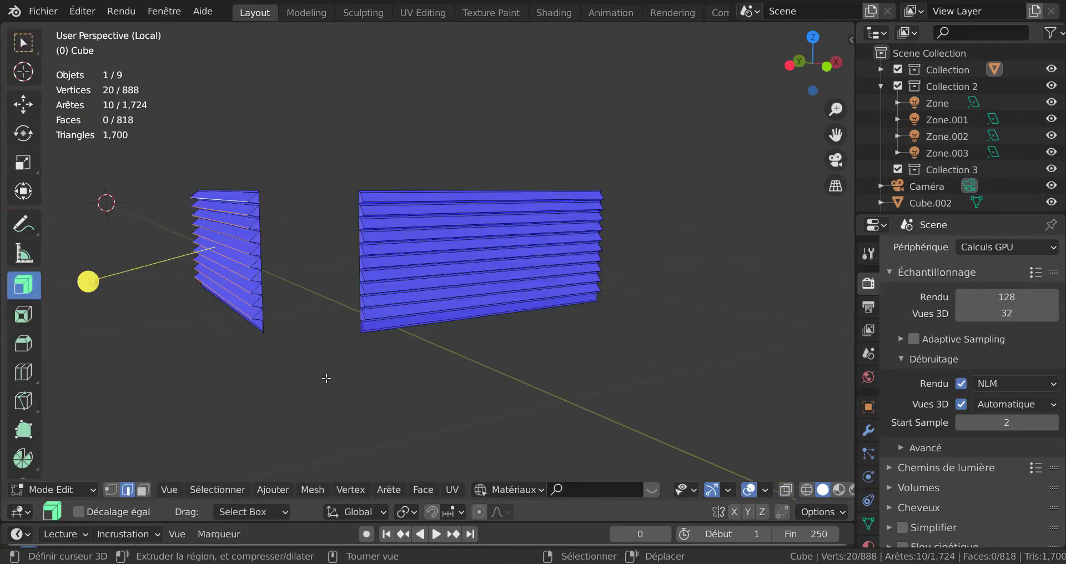
{"action": "mouse_move", "coordinate": [358, 375]}
{"action": "middle_mouse_down"}
{"action": "mouse_move", "coordinate": [388, 373]}
{"action": "mouse_move", "coordinate": [374, 376]}
{"action": "middle_mouse_up"}
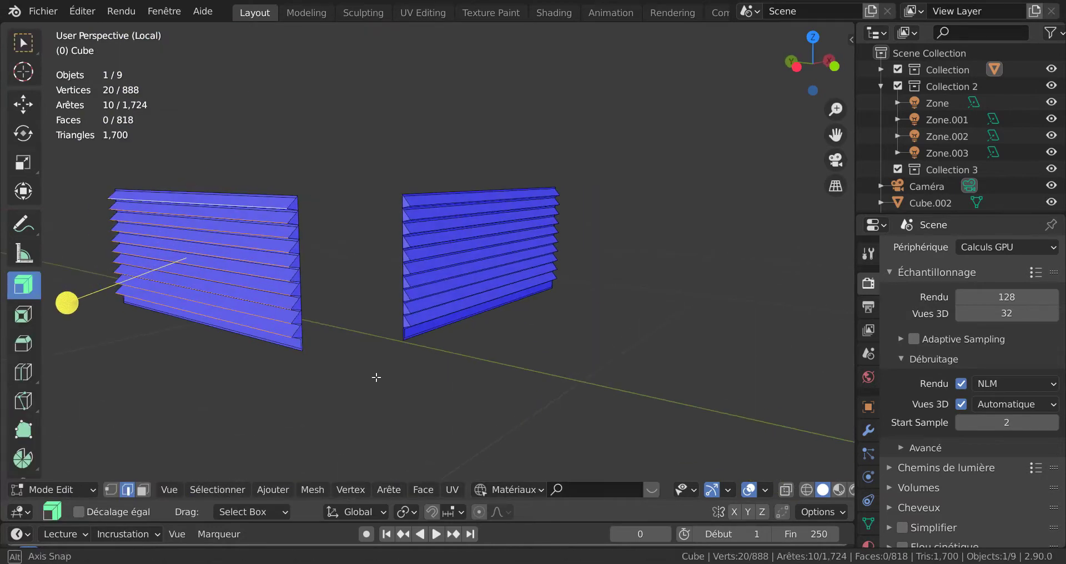
{"action": "scroll", "coordinate": [331, 371], "scroll_direction": "up", "scroll_amount": 3}
{"action": "key", "text": "Tab"}
{"action": "scroll", "coordinate": [328, 372], "scroll_direction": "down", "scroll_amount": 2}
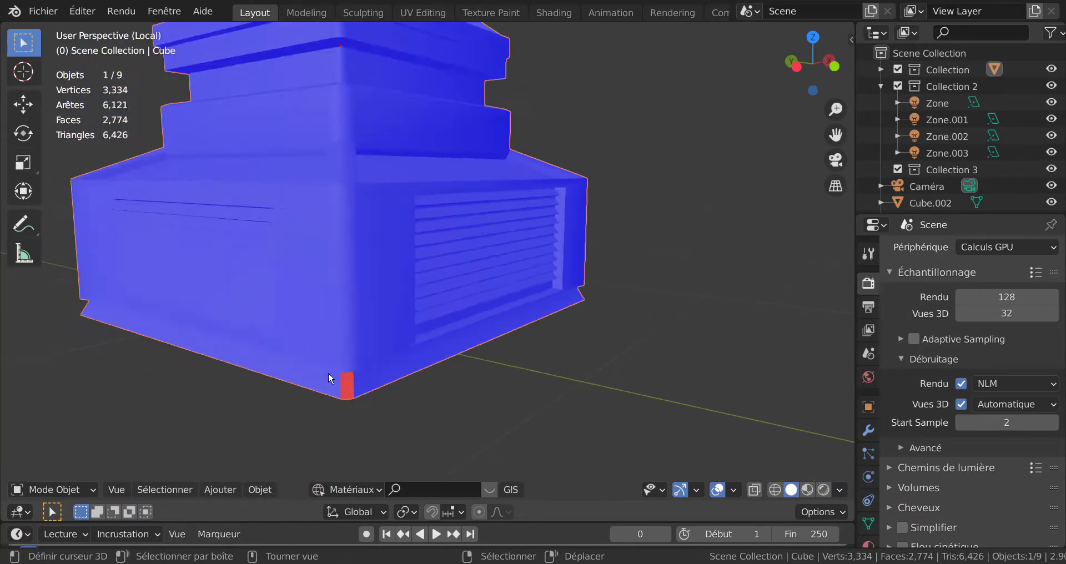
{"action": "key", "text": "Tab"}
Step: Move the second panel's slat edges back inward along the global X axis by about 0.0035 m and fine-tune their depth
{"action": "middle_click_drag", "start_coordinate": [369, 375], "coordinate": [573, 373]}
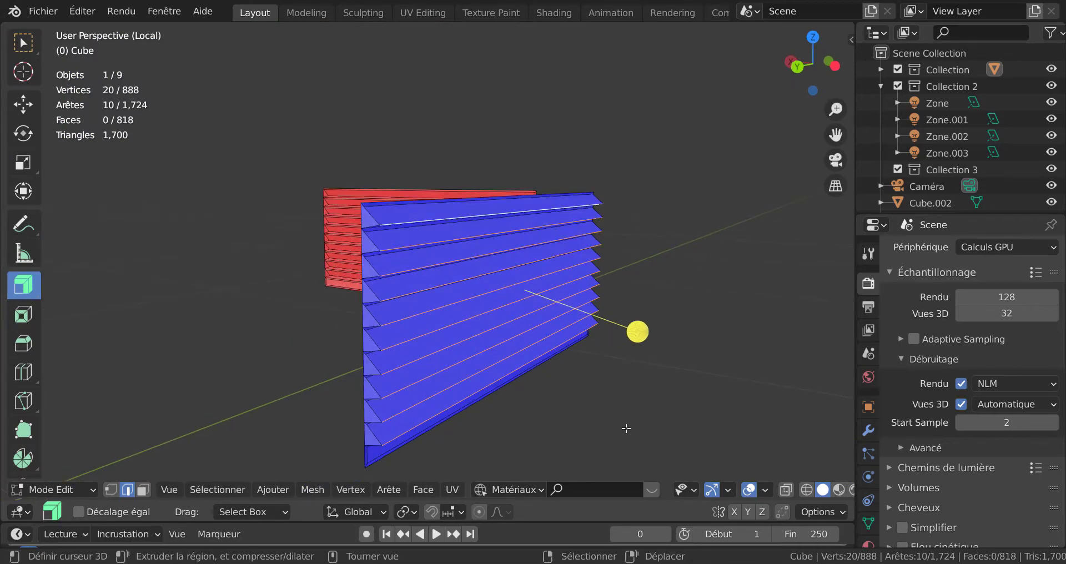
{"action": "key", "text": "g"}
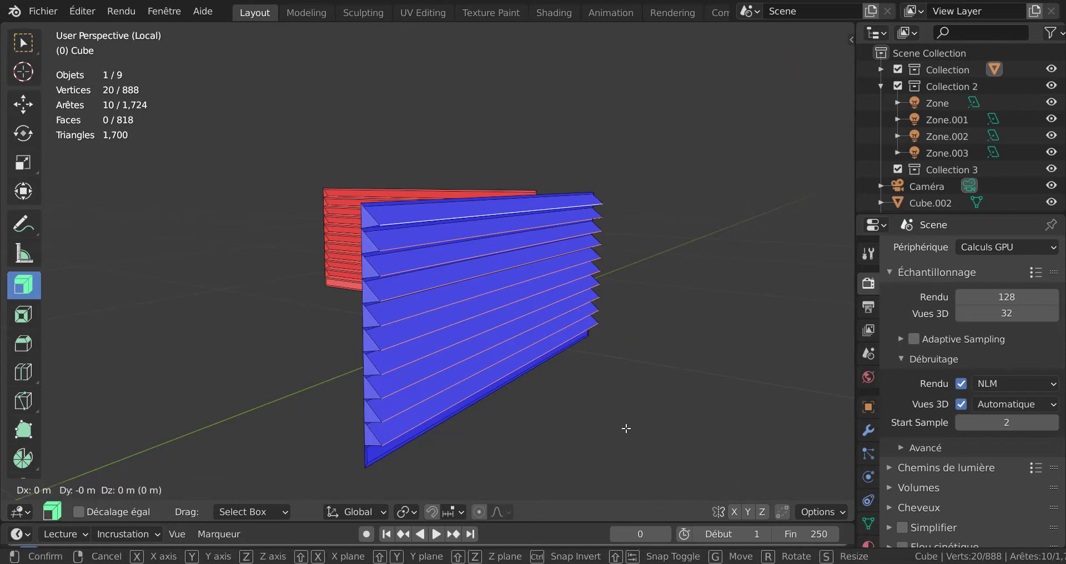
{"action": "key", "text": "x"}
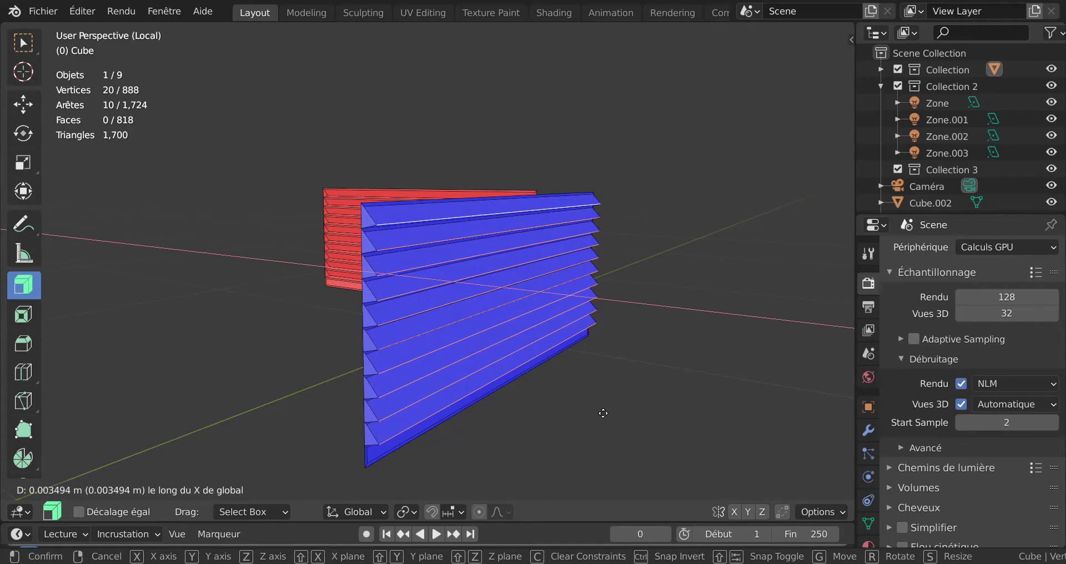
{"action": "left_click", "coordinate": [602, 412]}
{"action": "middle_click_drag", "start_coordinate": [602, 411], "coordinate": [559, 359]}
{"action": "scroll", "coordinate": [545, 391], "scroll_direction": "up", "scroll_amount": 5}
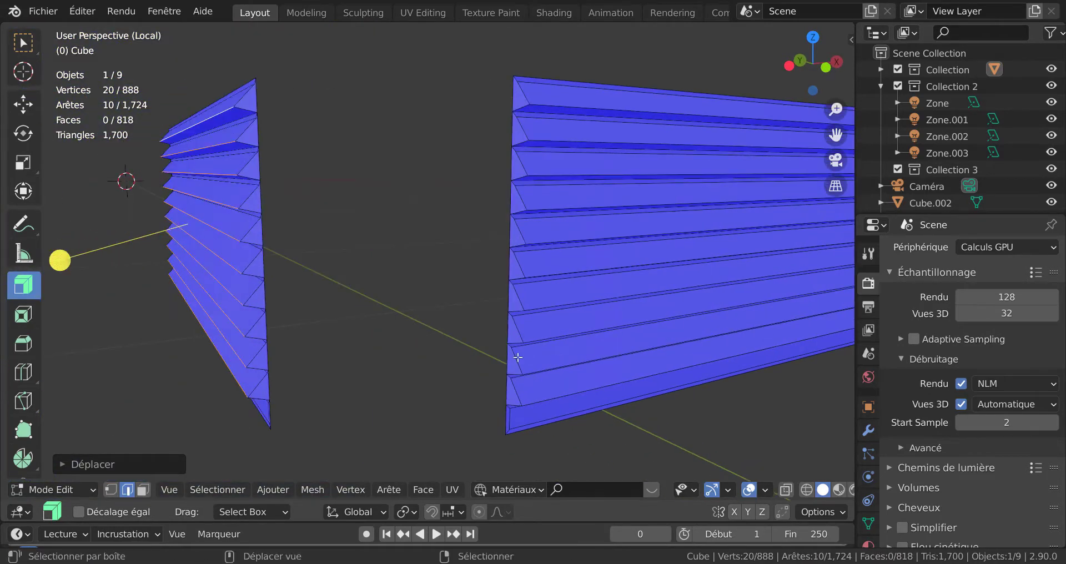
{"action": "key", "text": "g"}
{"action": "key", "text": "x"}
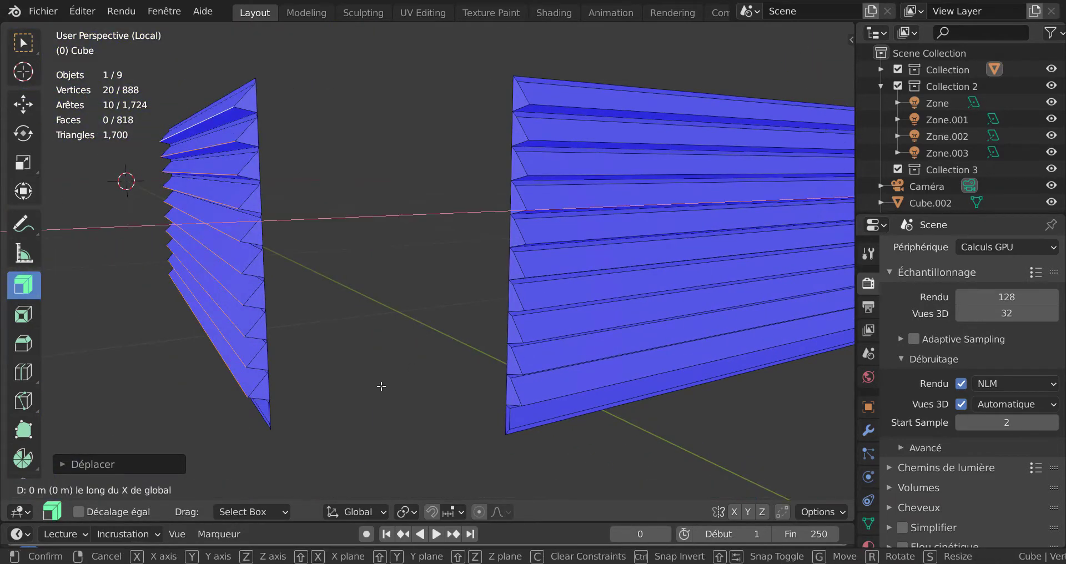
{"action": "left_click", "coordinate": [410, 380]}
Step: Return to Object Mode and examine the louvred base and the corner of the mouldings above it
{"action": "key", "text": "Tab"}
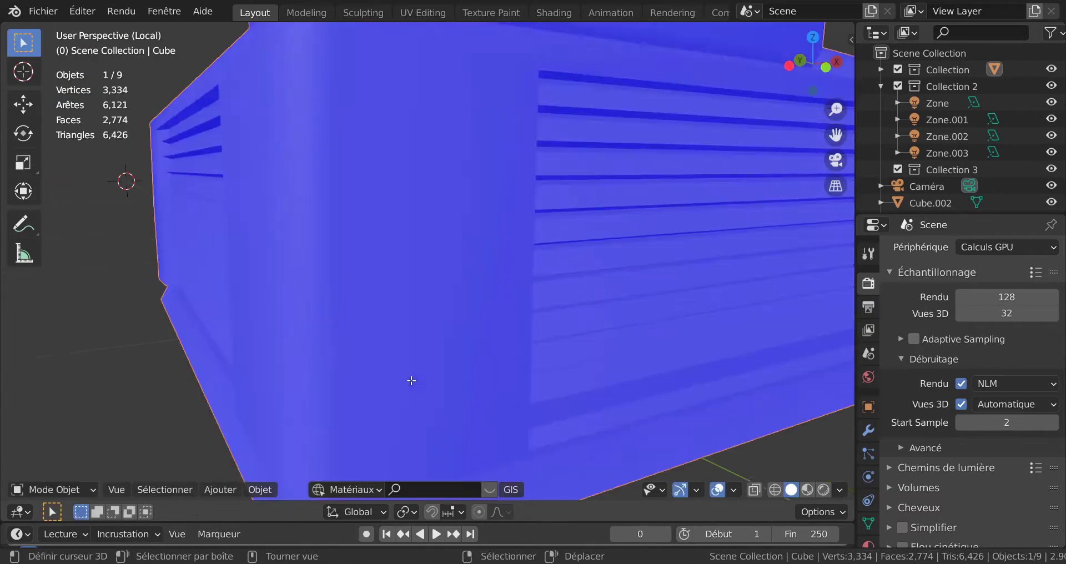
{"action": "scroll", "coordinate": [411, 379], "scroll_direction": "down", "scroll_amount": 6}
{"action": "middle_click_drag", "start_coordinate": [411, 380], "coordinate": [474, 268]}
{"action": "scroll", "coordinate": [479, 256], "scroll_direction": "up", "scroll_amount": 6}
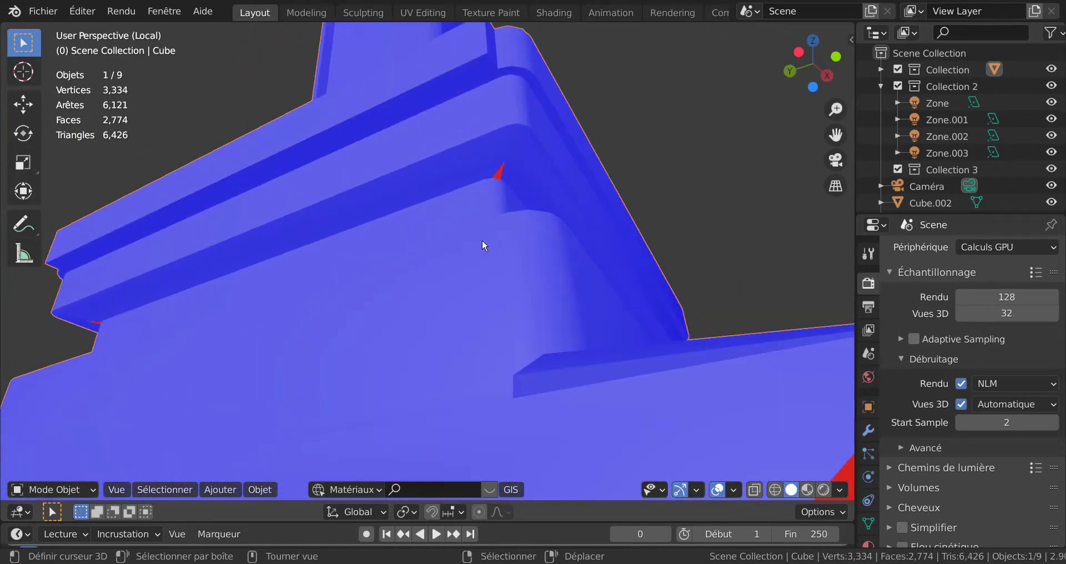
{"action": "middle_click_drag", "start_coordinate": [500, 213], "coordinate": [437, 268], "text": "shift"}
{"action": "scroll", "coordinate": [435, 213], "scroll_direction": "up", "scroll_amount": 3}
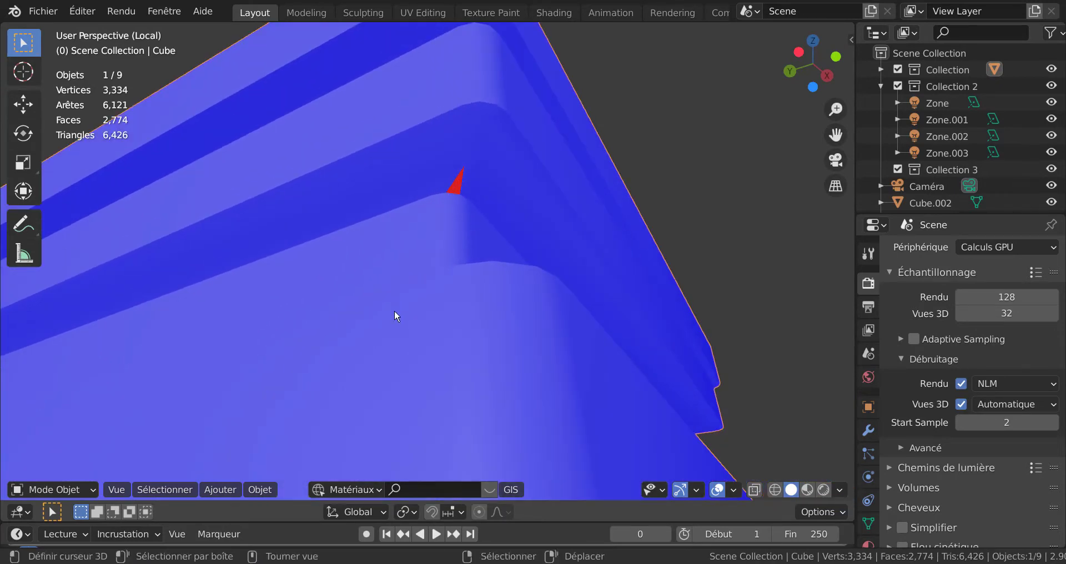
{"action": "key", "text": "q"}
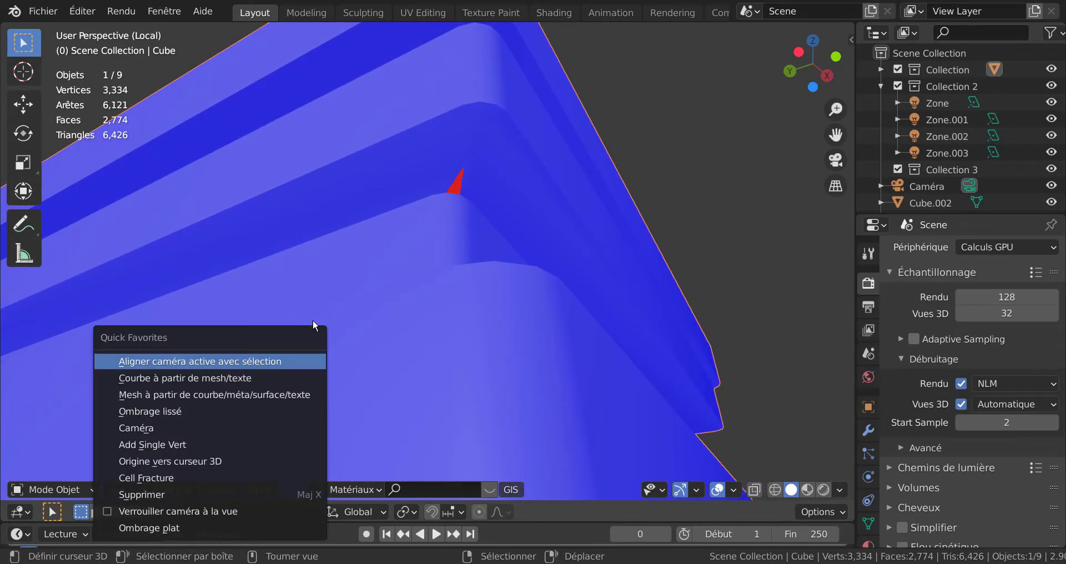
{"action": "key", "text": "Tab"}
{"action": "key", "text": "Tab"}
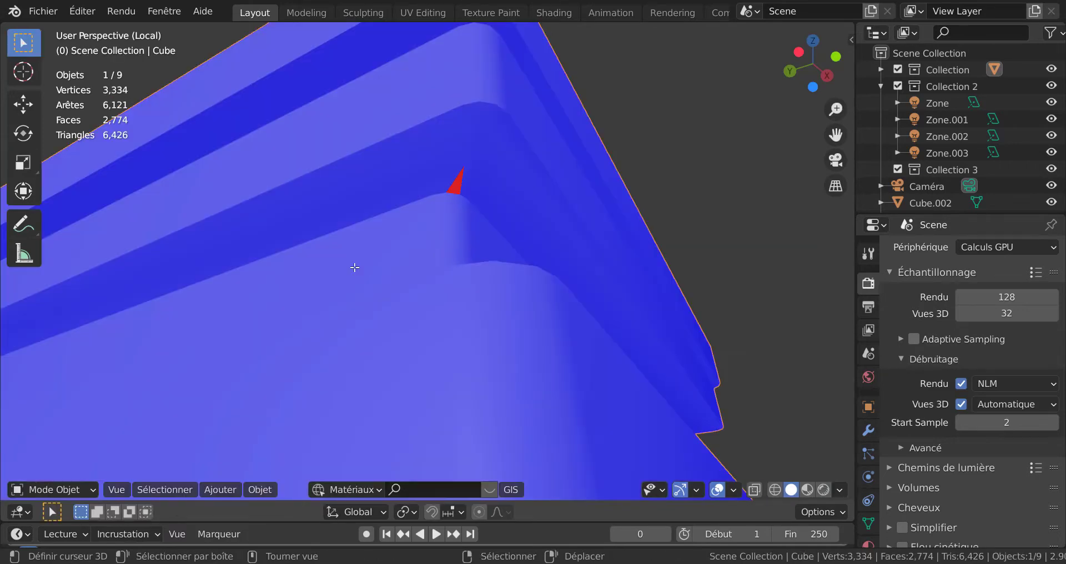
{"action": "scroll", "coordinate": [354, 268], "scroll_direction": "down", "scroll_amount": 4}
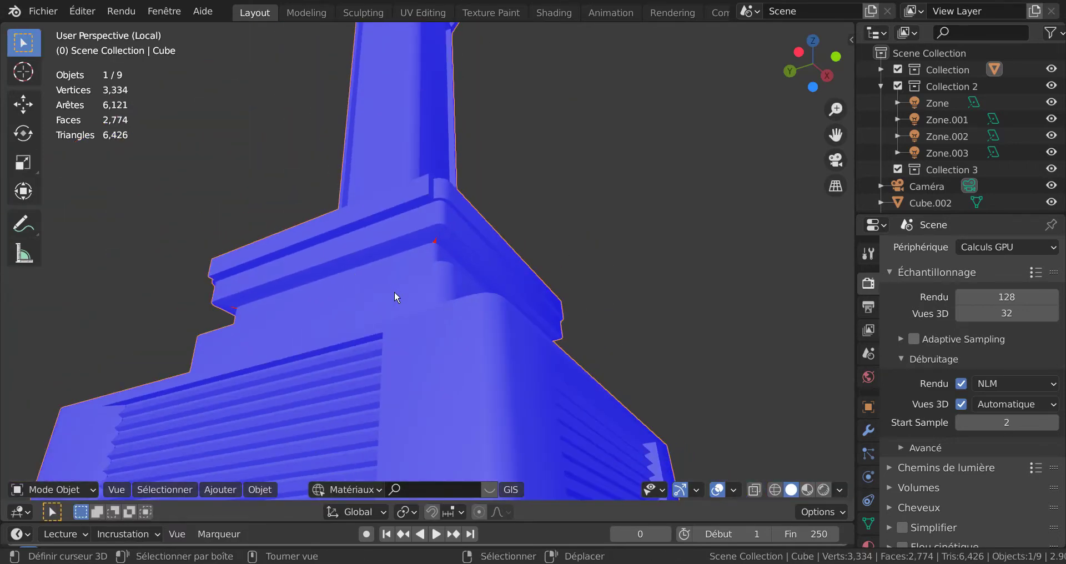
Step: Switch the viewport to Material Preview and examine the flawed triangle at the underside corner of the base mouldings
{"action": "left_click", "coordinate": [808, 490]}
{"action": "scroll", "coordinate": [561, 289], "scroll_direction": "down", "scroll_amount": 4}
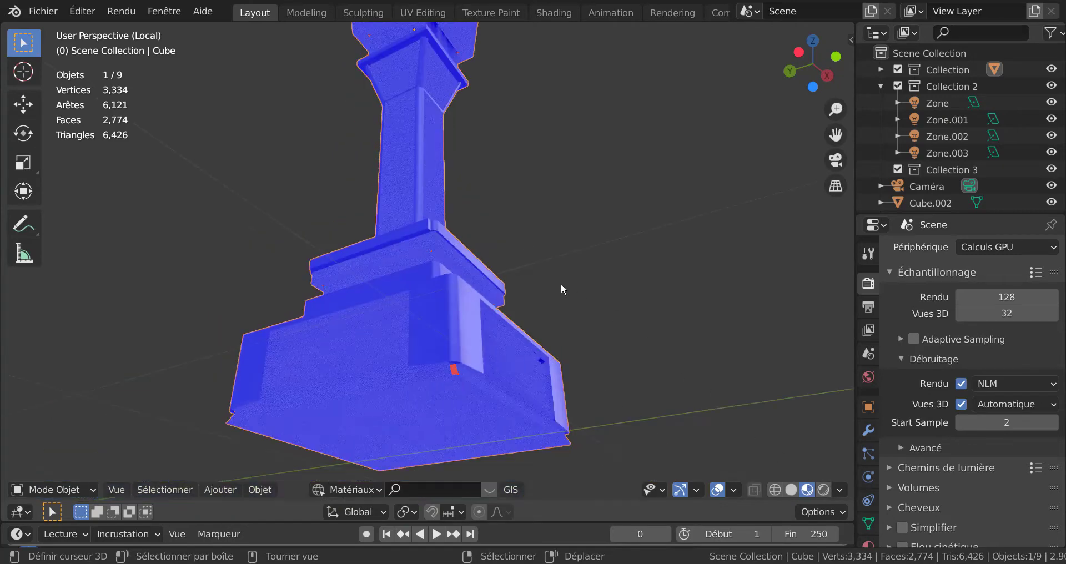
{"action": "scroll", "coordinate": [561, 288], "scroll_direction": "up", "scroll_amount": 4}
{"action": "scroll", "coordinate": [561, 288], "scroll_direction": "up", "scroll_amount": 2}
{"action": "scroll", "coordinate": [561, 285], "scroll_direction": "up", "scroll_amount": 2}
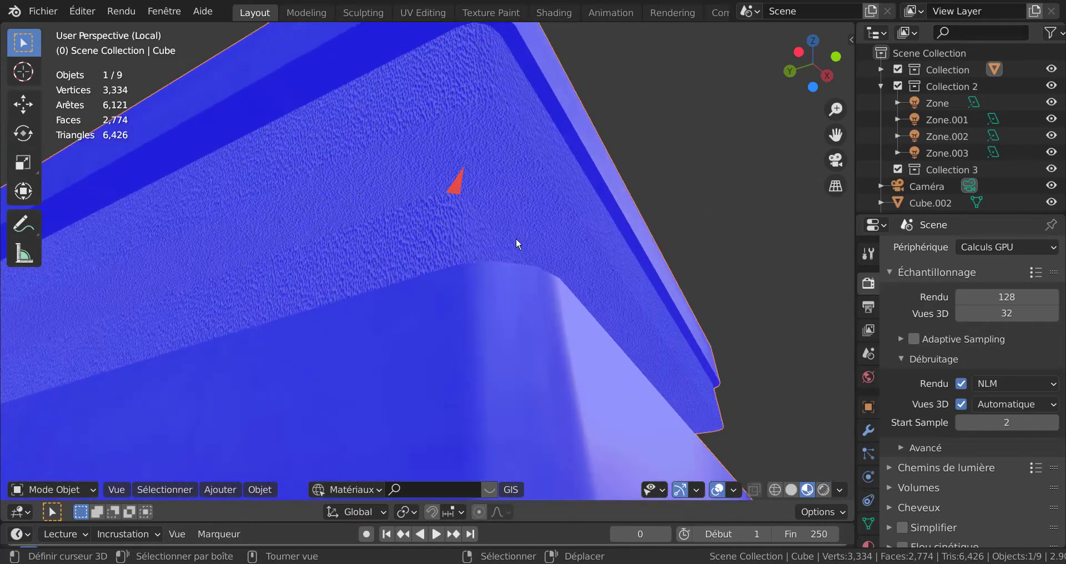
{"action": "scroll", "coordinate": [487, 182], "scroll_direction": "down", "scroll_amount": 1}
Step: Isolate Collection 2 and open the column mesh in Edit Mode
{"action": "key", "text": "2"}
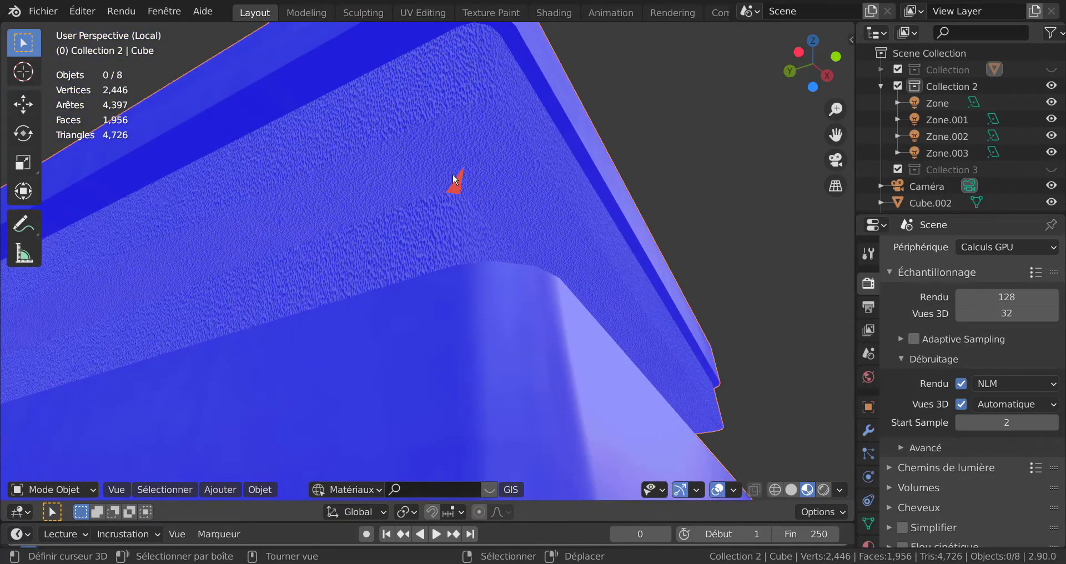
{"action": "key", "text": "Tab"}
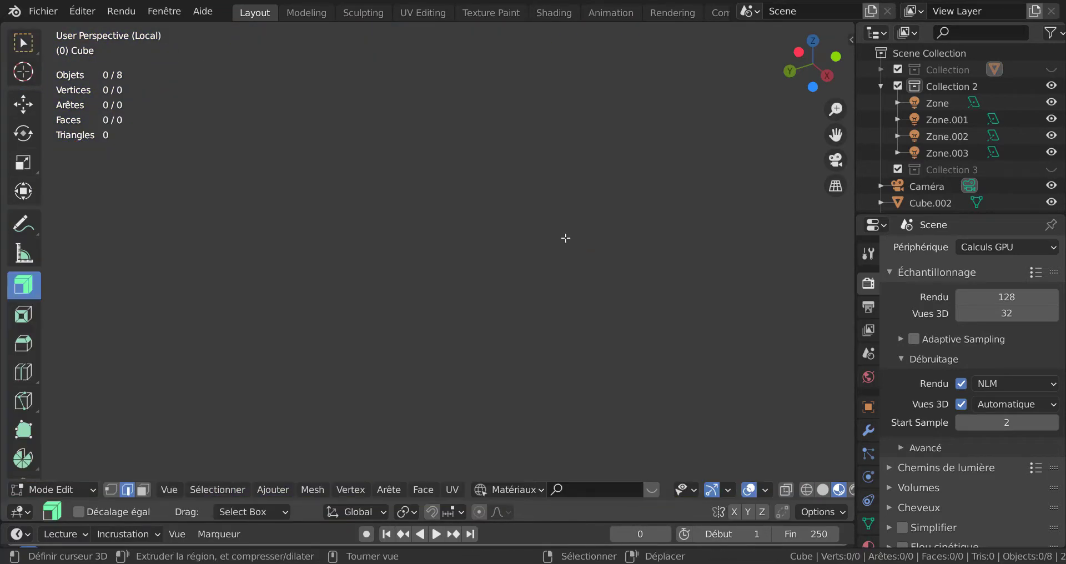
{"action": "scroll", "coordinate": [566, 238], "scroll_direction": "down", "scroll_amount": 5}
{"action": "scroll", "coordinate": [595, 272], "scroll_direction": "down", "scroll_amount": 4}
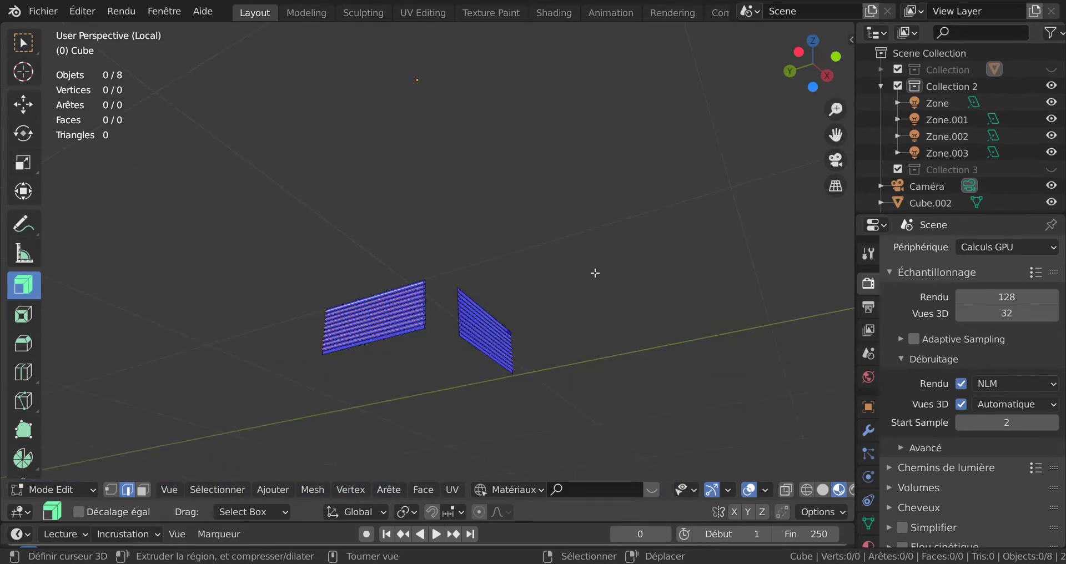
{"action": "middle_click_drag", "start_coordinate": [595, 272], "coordinate": [606, 344]}
{"action": "scroll", "coordinate": [606, 344], "scroll_direction": "up", "scroll_amount": 3}
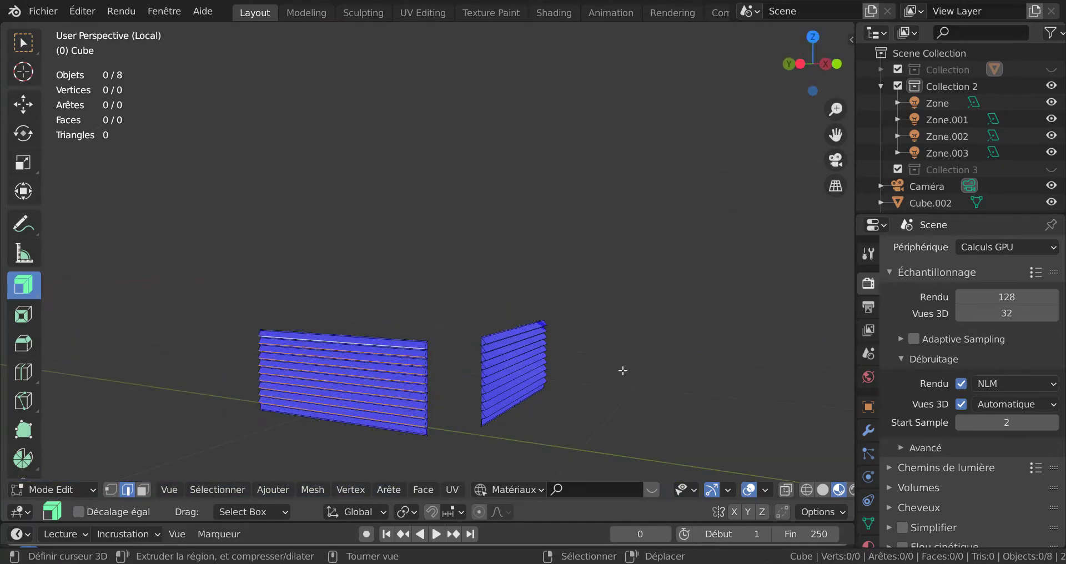
Step: Try to reveal the column's hidden geometry around the two louvre panels
{"action": "key", "text": "alt+h"}
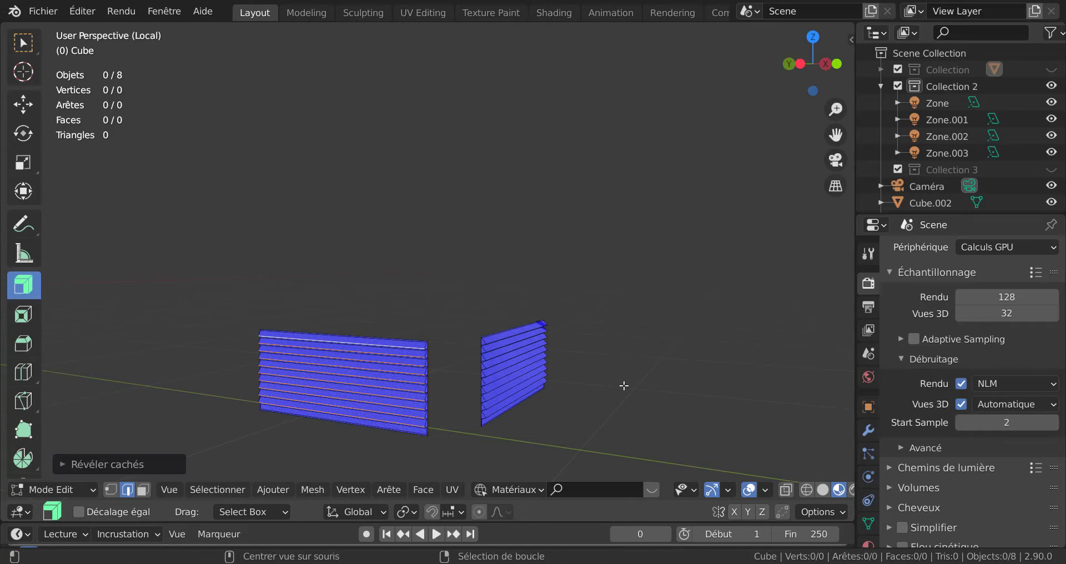
{"action": "key", "text": "Tab"}
{"action": "key", "text": "Tab"}
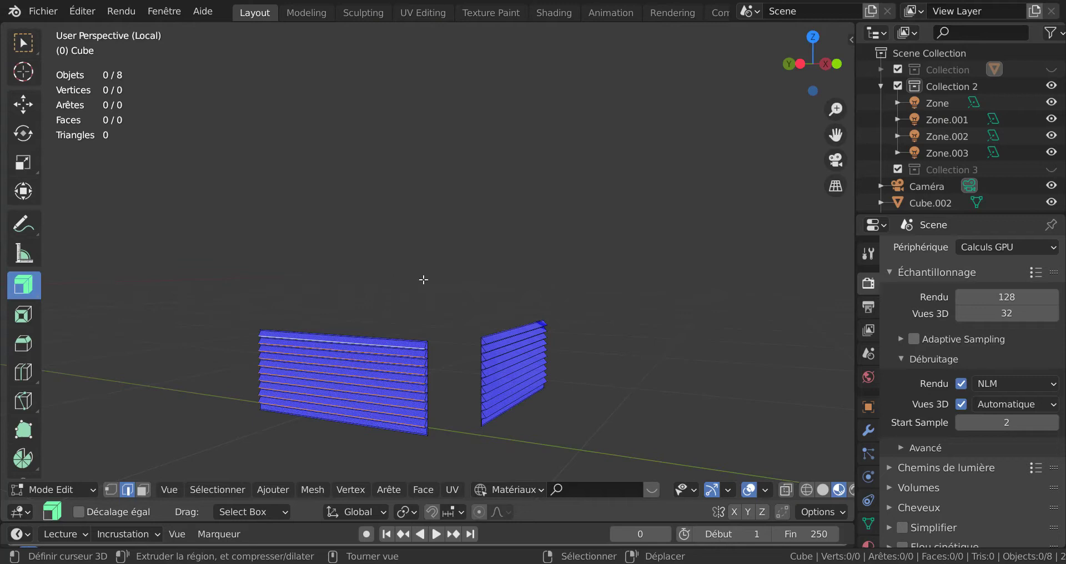
{"action": "key", "text": "alt+h"}
{"action": "middle_click_drag", "start_coordinate": [624, 296], "coordinate": [606, 317]}
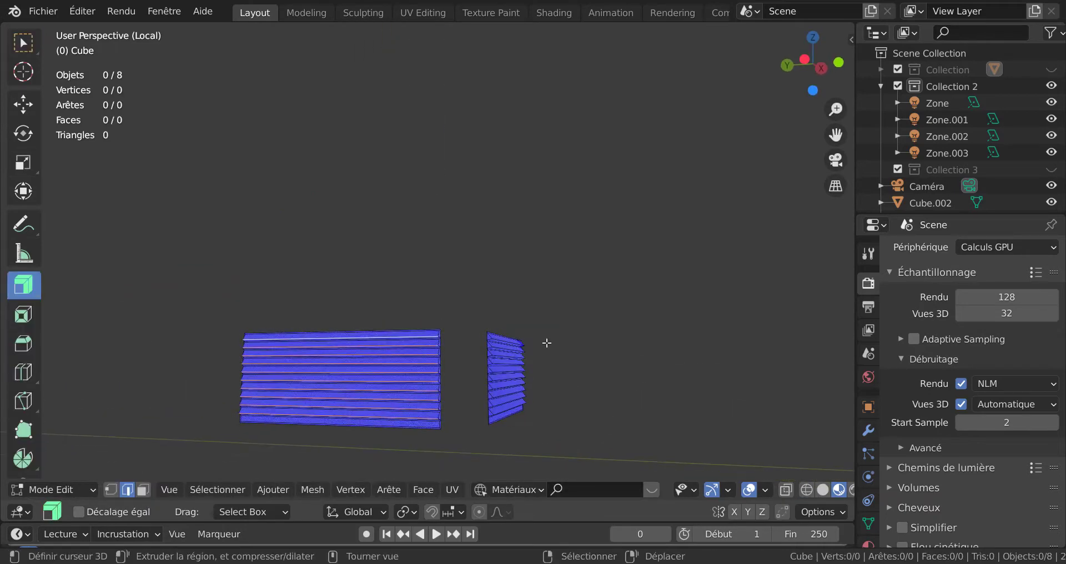
{"action": "scroll", "coordinate": [547, 343], "scroll_direction": "up", "scroll_amount": 3}
{"action": "scroll", "coordinate": [548, 344], "scroll_direction": "down", "scroll_amount": 3}
{"action": "middle_click_drag", "start_coordinate": [547, 344], "coordinate": [564, 374], "text": "shift"}
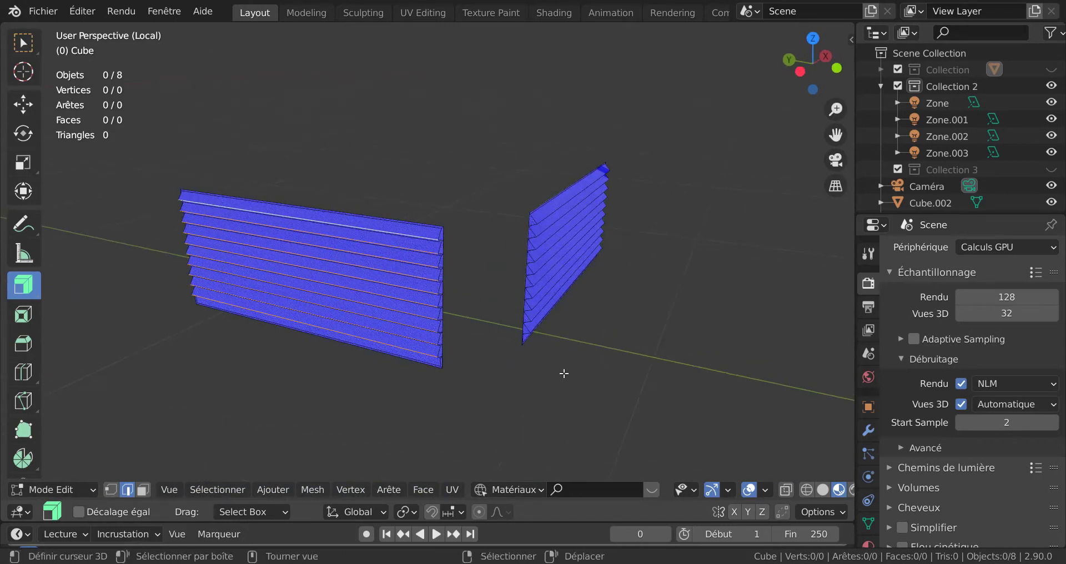
{"action": "middle_click_drag", "start_coordinate": [579, 287], "coordinate": [562, 289]}
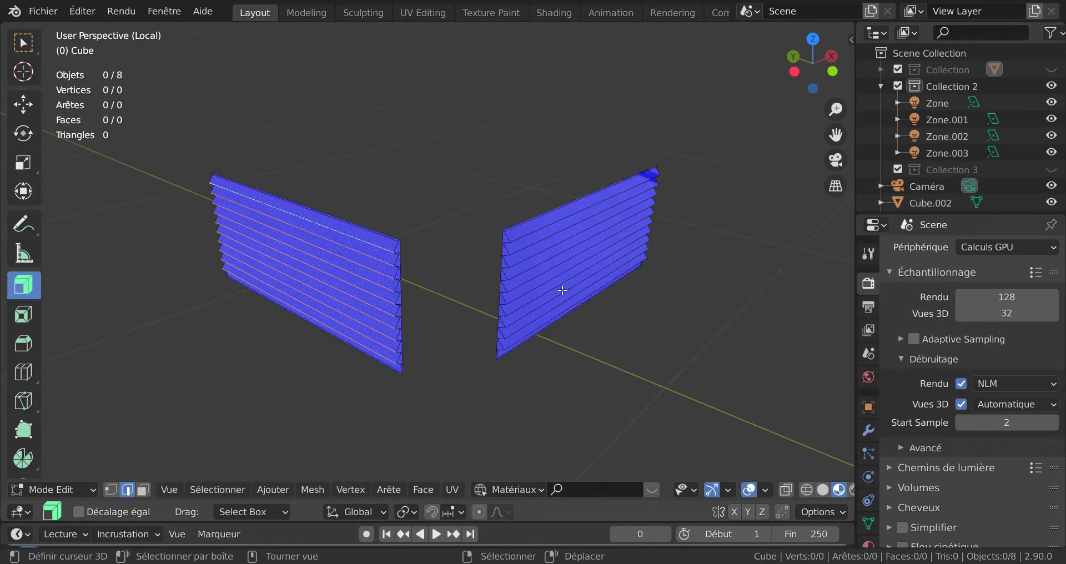
{"action": "key", "text": "alt+h"}
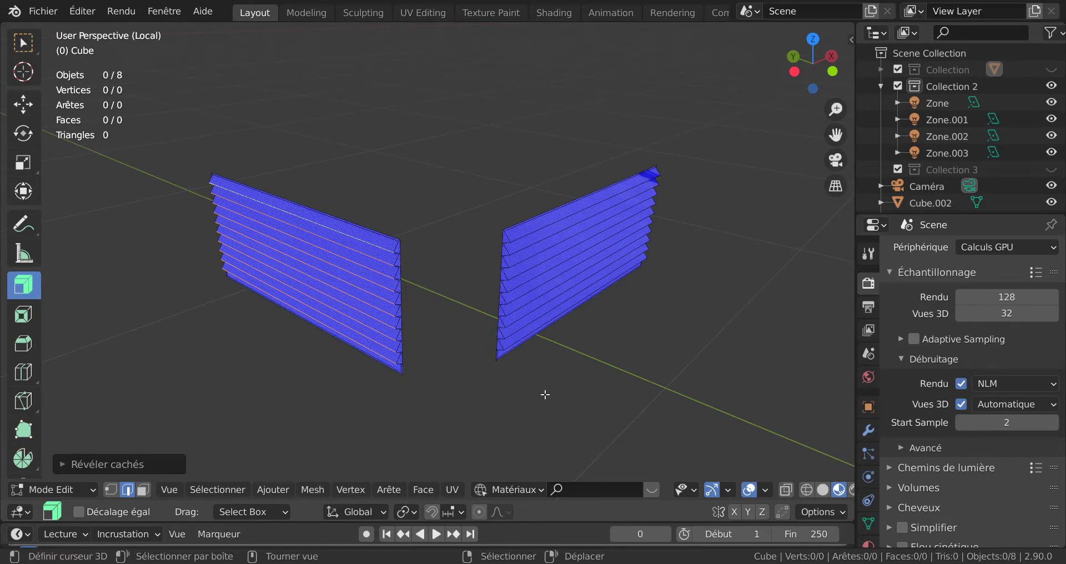
{"action": "middle_click_drag", "start_coordinate": [574, 393], "coordinate": [591, 366]}
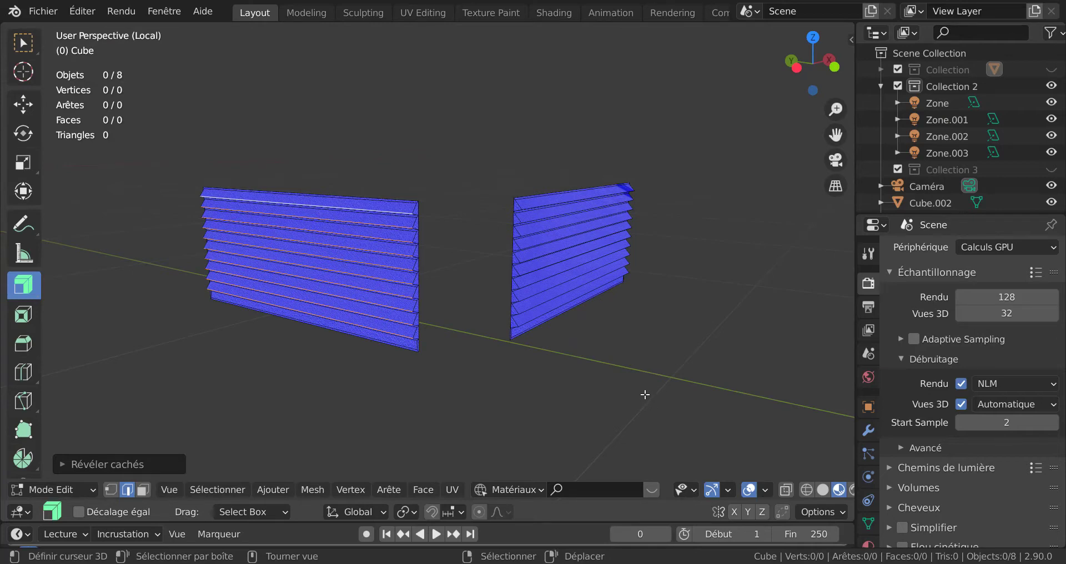
{"action": "key", "text": "ctrl+z"}
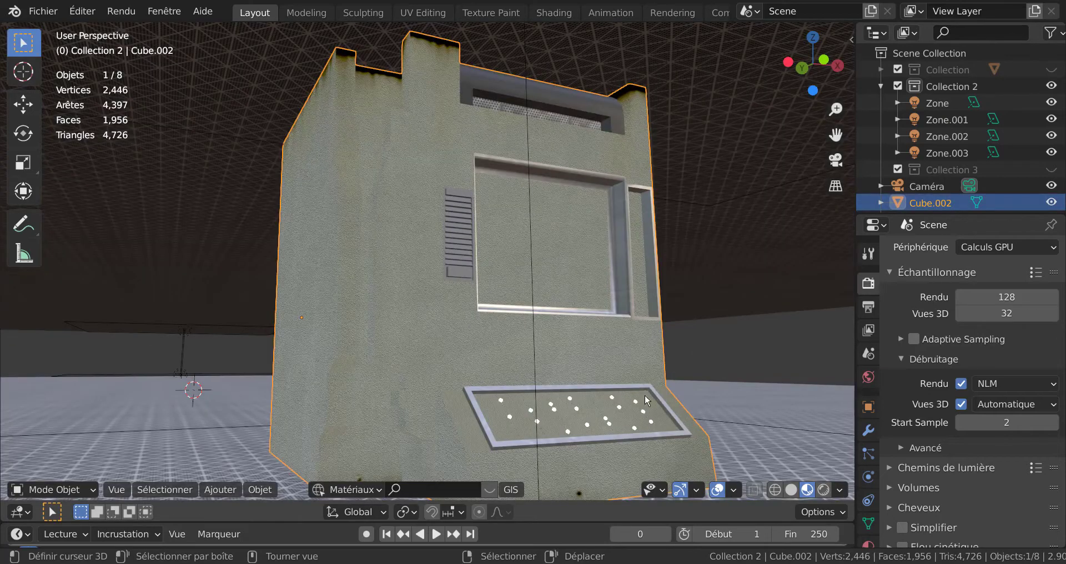
Step: Make Collection visible again, select the column and open its mesh in Edit Mode
{"action": "left_click", "coordinate": [1051, 69]}
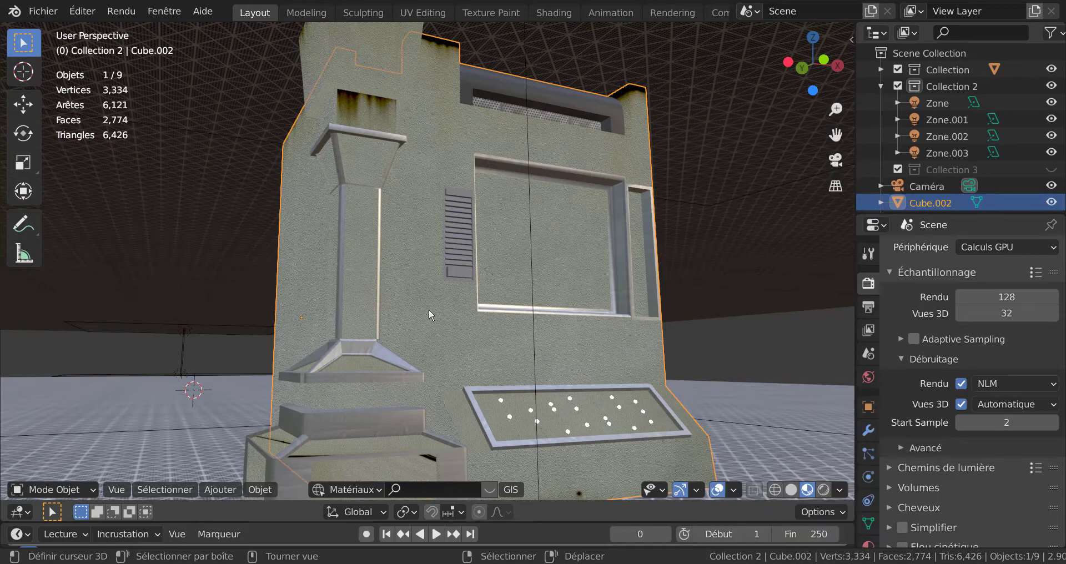
{"action": "key", "text": "Tab"}
{"action": "key", "text": "Tab"}
{"action": "right_click", "coordinate": [369, 297]}
{"action": "key", "text": "Tab"}
Step: Reveal all hidden geometry of the column mesh
{"action": "middle_click_drag", "start_coordinate": [370, 370], "coordinate": [413, 189], "text": "shift"}
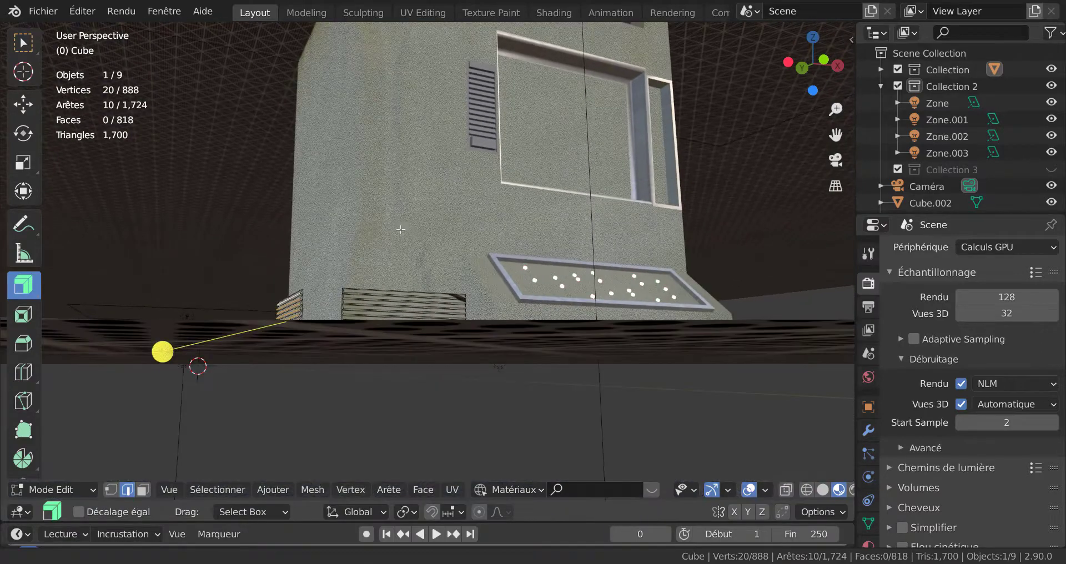
{"action": "middle_click_drag", "start_coordinate": [412, 310], "coordinate": [417, 332]}
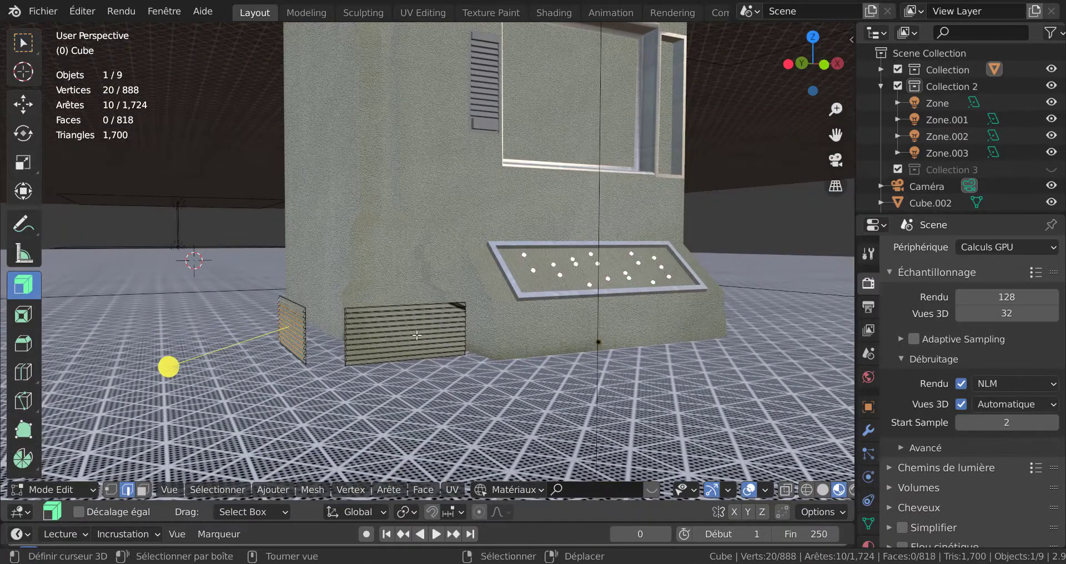
{"action": "key", "text": "alt+h"}
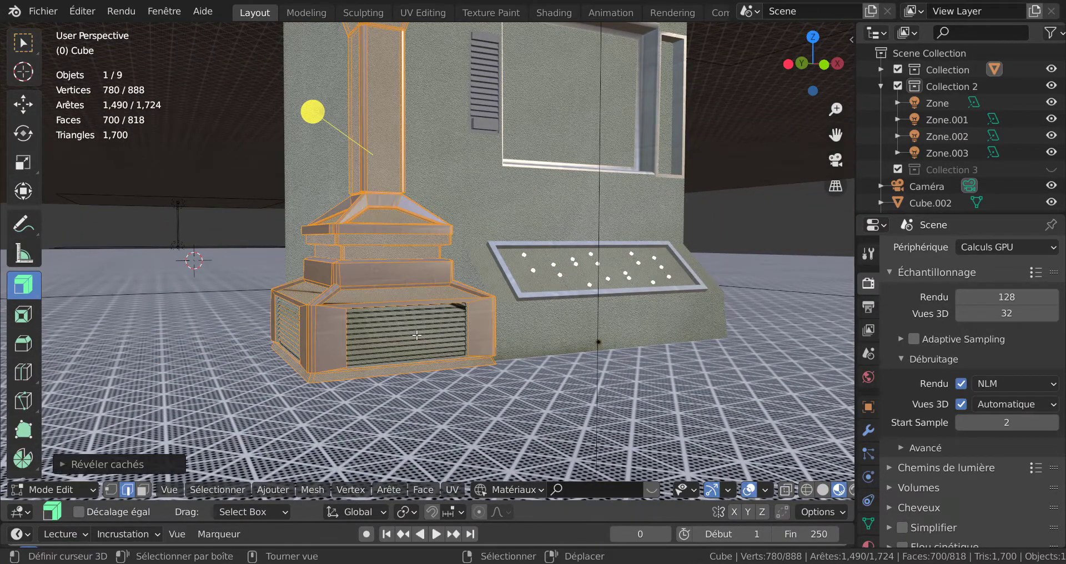
{"action": "key", "text": "Tab"}
{"action": "scroll", "coordinate": [417, 334], "scroll_direction": "up", "scroll_amount": 2}
{"action": "key", "text": "Tab"}
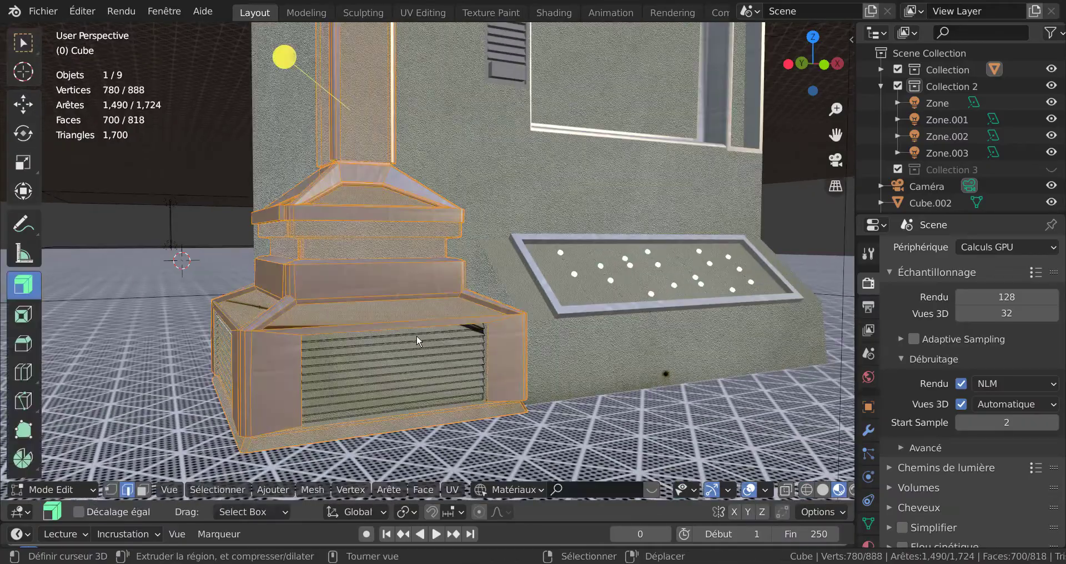
Step: Examine the louvred base and its mouldings from several sides in Rendered viewport shading, in Edit Mode and Object Mode
{"action": "middle_click_drag", "start_coordinate": [369, 346], "coordinate": [459, 321]}
{"action": "scroll", "coordinate": [460, 323], "scroll_direction": "up", "scroll_amount": 2}
{"action": "middle_click_drag", "start_coordinate": [459, 367], "coordinate": [470, 386]}
{"action": "scroll", "coordinate": [469, 387], "scroll_direction": "down", "scroll_amount": 3}
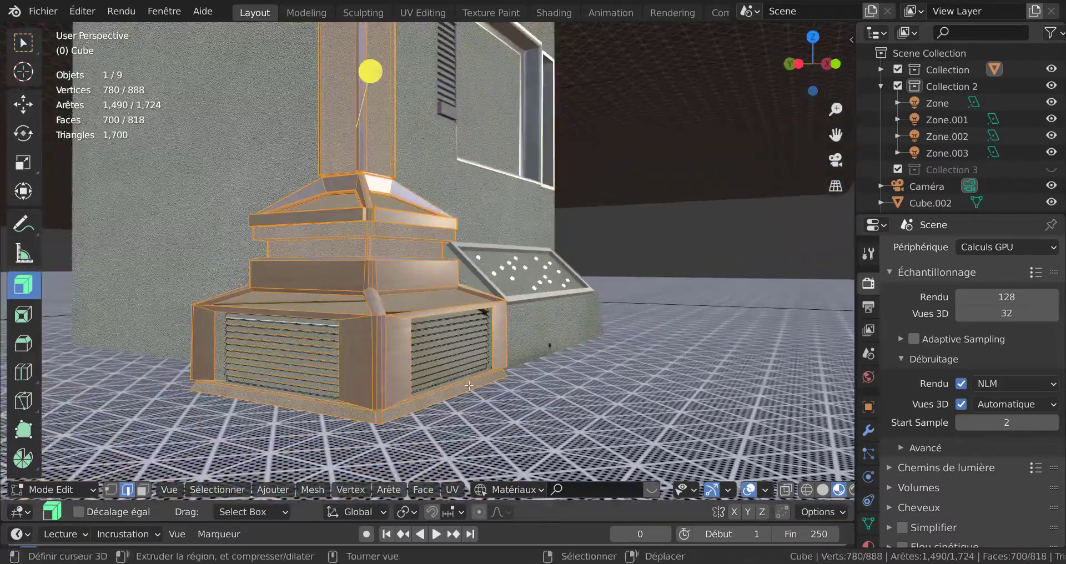
{"action": "scroll", "coordinate": [828, 491], "scroll_direction": "down", "scroll_amount": 2}
{"action": "left_click", "coordinate": [824, 492]}
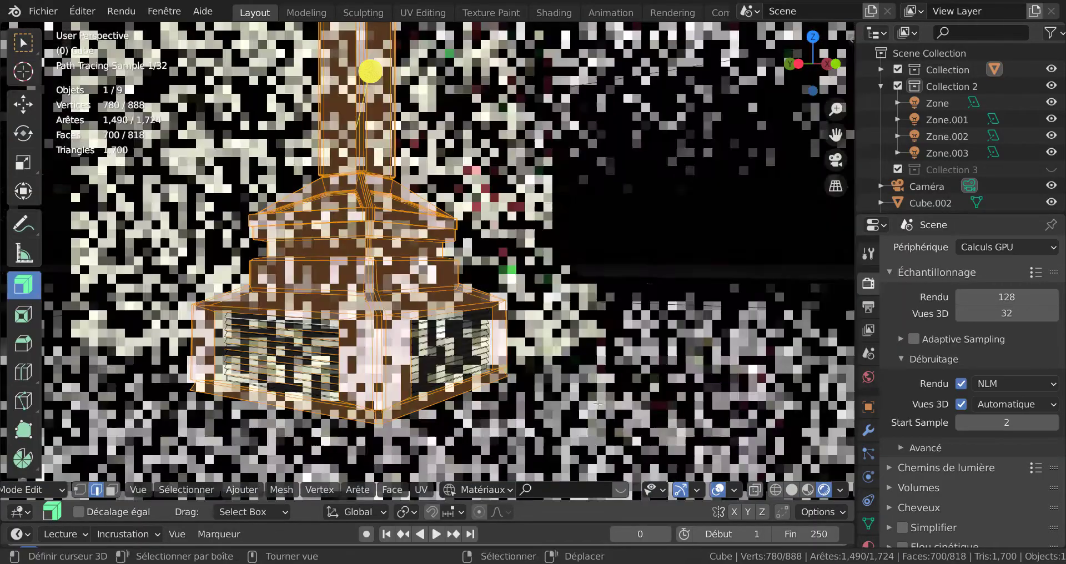
{"action": "middle_click_drag", "start_coordinate": [560, 409], "coordinate": [542, 426]}
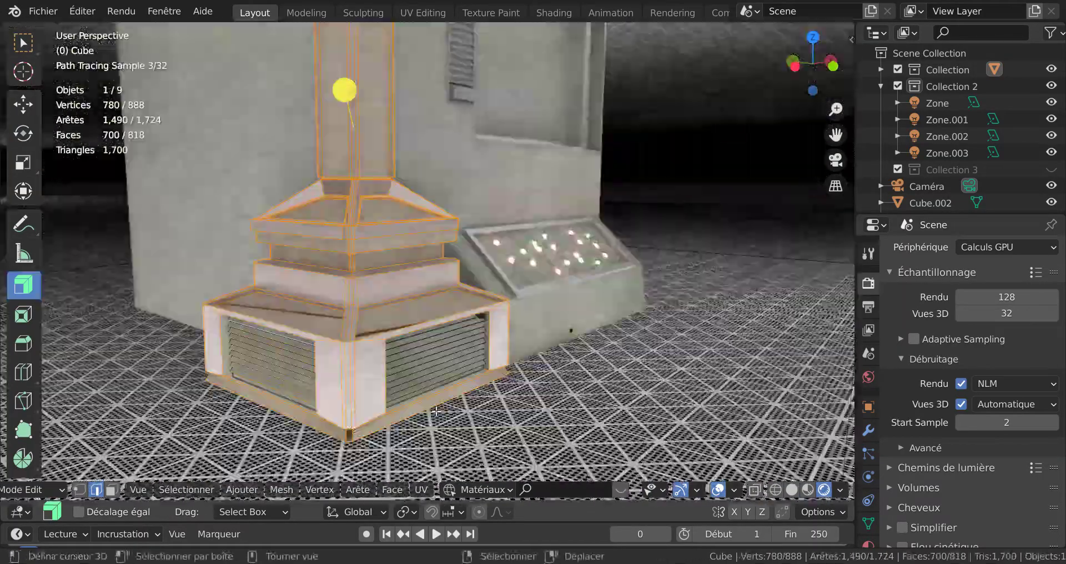
{"action": "scroll", "coordinate": [370, 349], "scroll_direction": "up", "scroll_amount": 2}
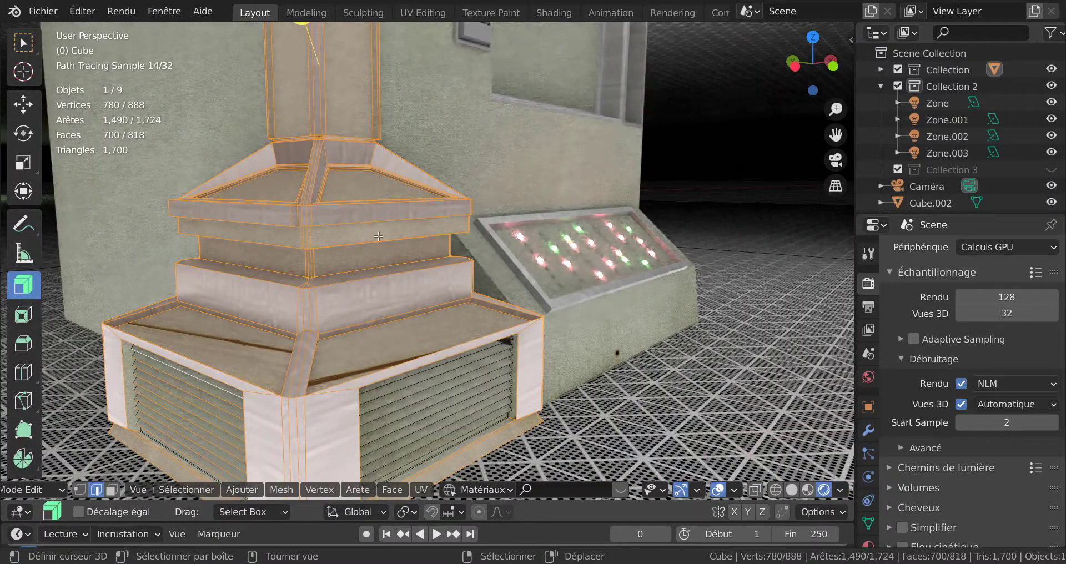
{"action": "scroll", "coordinate": [372, 232], "scroll_direction": "down", "scroll_amount": 3}
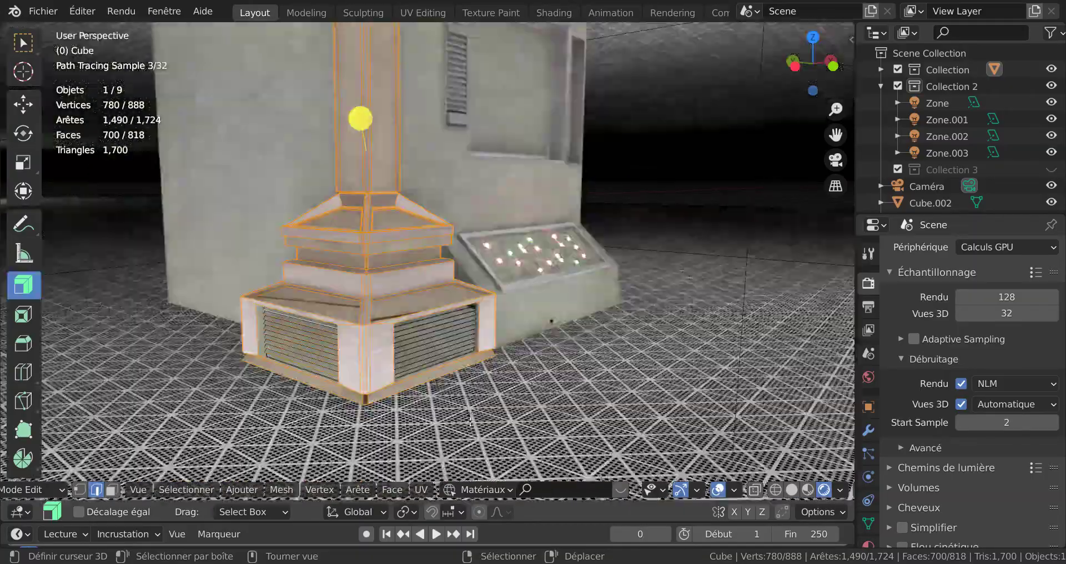
{"action": "scroll", "coordinate": [441, 375], "scroll_direction": "up", "scroll_amount": 1}
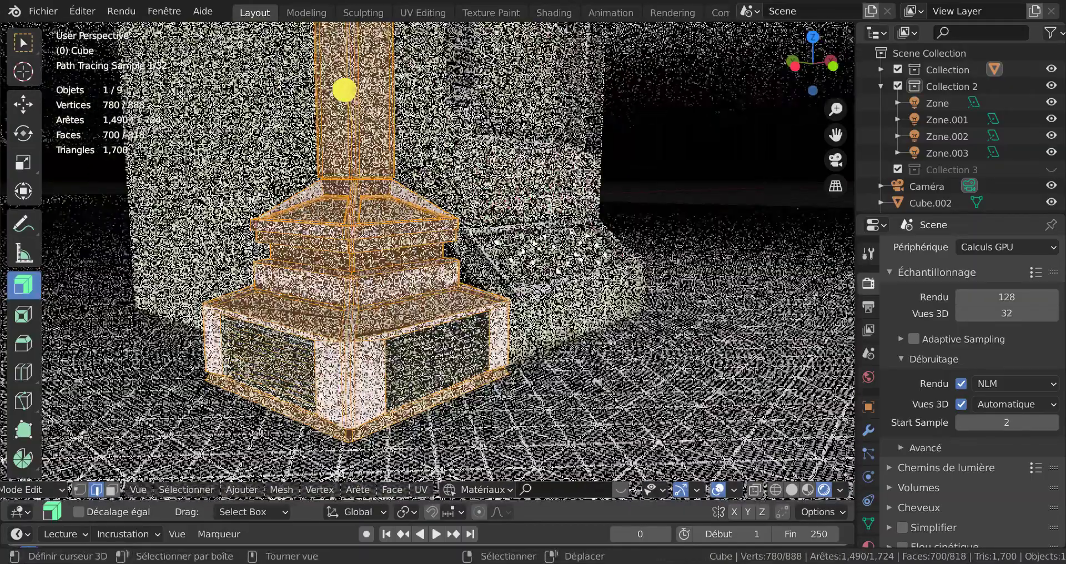
{"action": "key", "text": "Tab"}
{"action": "middle_click_drag", "start_coordinate": [436, 373], "coordinate": [436, 352]}
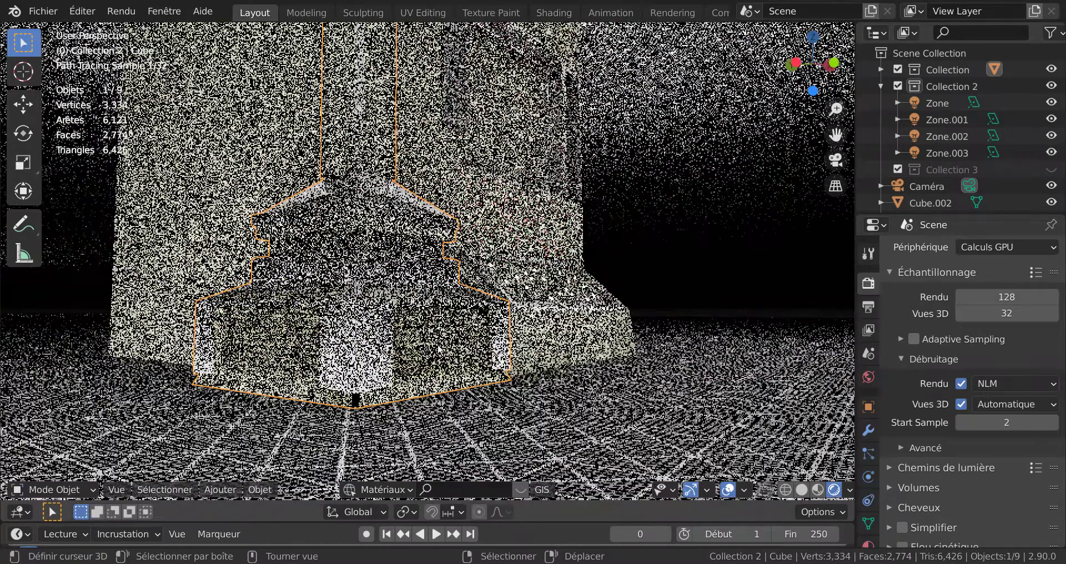
Step: Isolate the column in Local View and show its mesh in Edit Mode with Solid shading
{"action": "key", "text": "KP_Divide"}
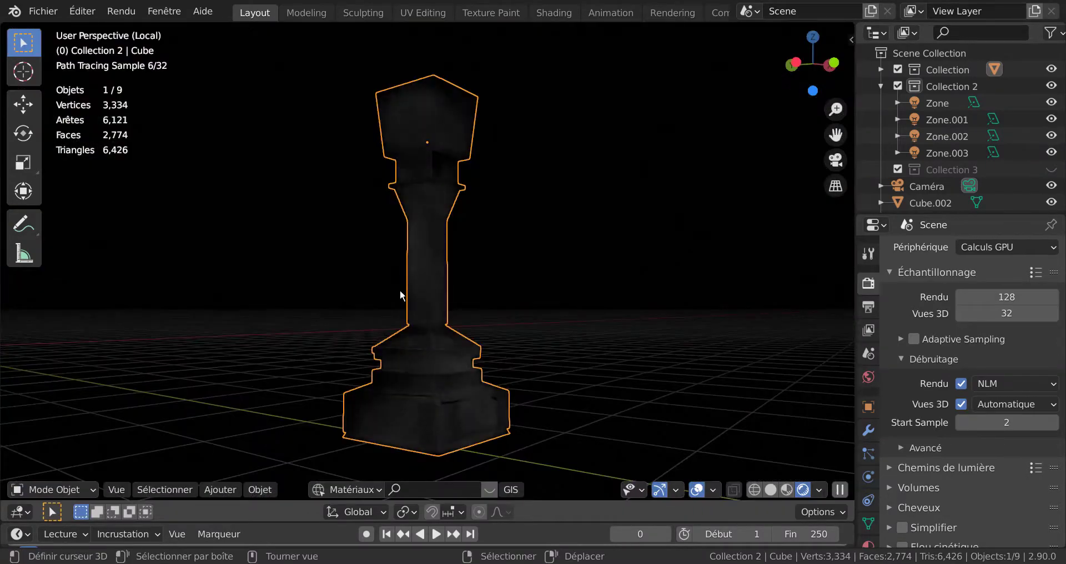
{"action": "middle_click_drag", "start_coordinate": [444, 397], "coordinate": [449, 322]}
{"action": "key", "text": "Tab"}
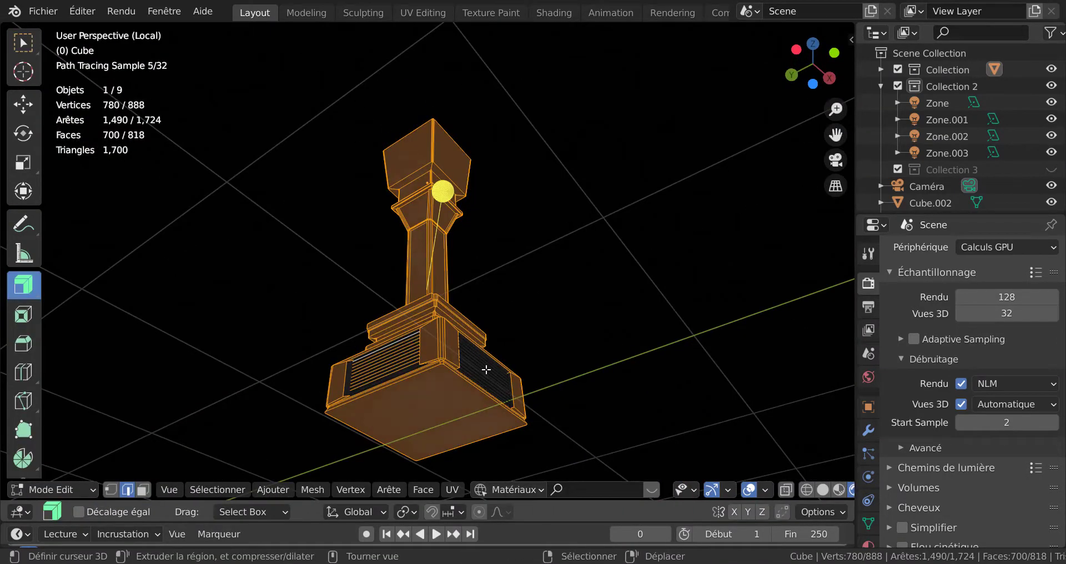
{"action": "mouse_move", "coordinate": [485, 369]}
{"action": "middle_mouse_down"}
{"action": "mouse_move", "coordinate": [556, 411]}
{"action": "mouse_move", "coordinate": [655, 424]}
{"action": "middle_mouse_up"}
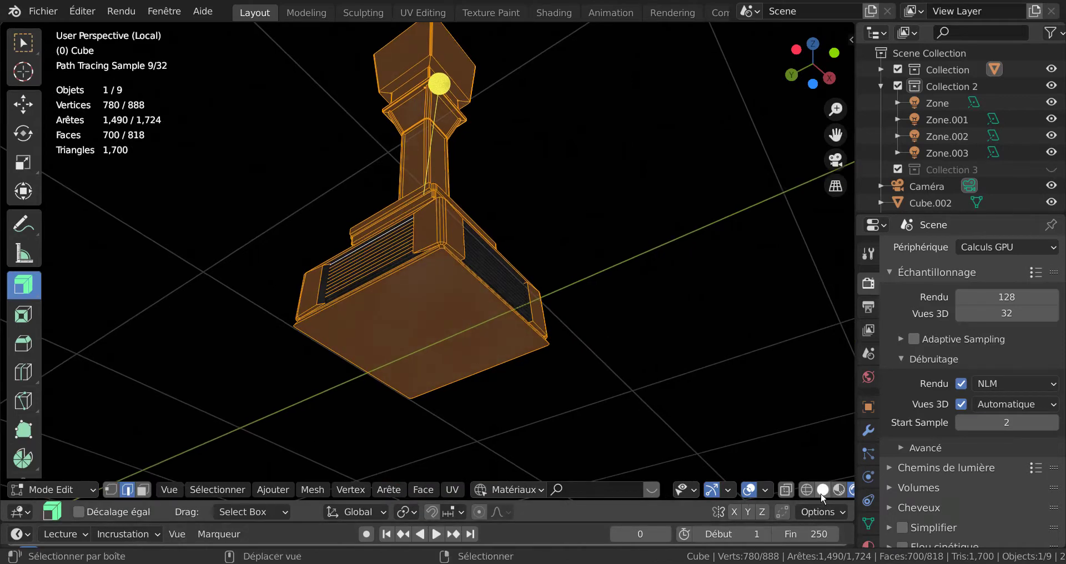
{"action": "left_click", "coordinate": [823, 489]}
Step: Fill the triangular gap under the base moulding's corner with a face built from its two adjacent edges
{"action": "scroll", "coordinate": [602, 395], "scroll_direction": "up", "scroll_amount": 3}
{"action": "mouse_move", "coordinate": [556, 406]}
{"action": "middle_mouse_down"}
{"action": "mouse_move", "coordinate": [541, 407]}
{"action": "mouse_move", "coordinate": [535, 436]}
{"action": "middle_mouse_up"}
{"action": "scroll", "coordinate": [482, 312], "scroll_direction": "up", "scroll_amount": 4}
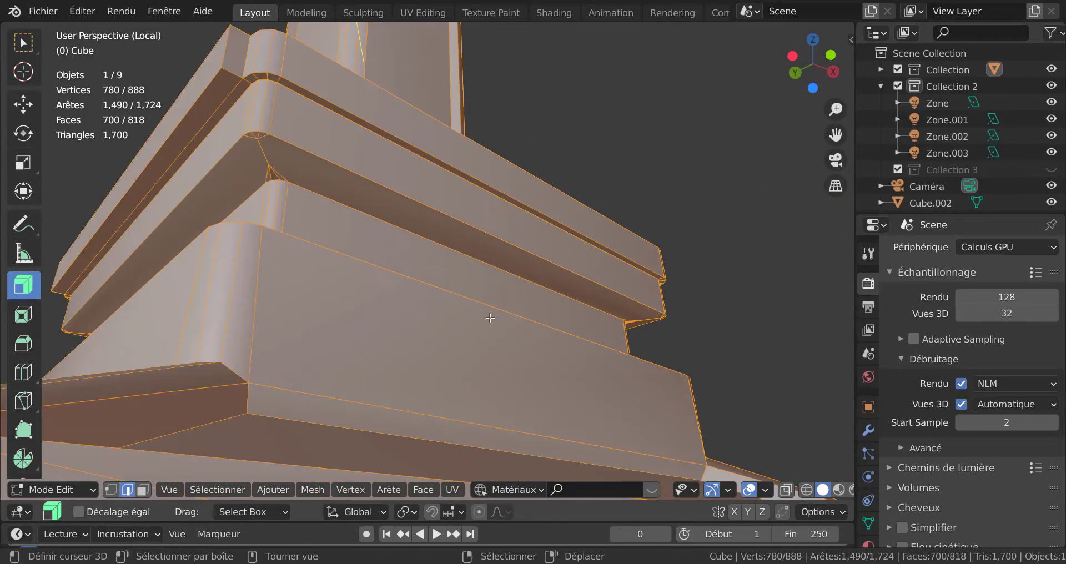
{"action": "middle_click_drag", "start_coordinate": [490, 317], "coordinate": [265, 271]}
{"action": "middle_click_drag", "start_coordinate": [488, 267], "coordinate": [442, 393]}
{"action": "right_click", "coordinate": [402, 425]}
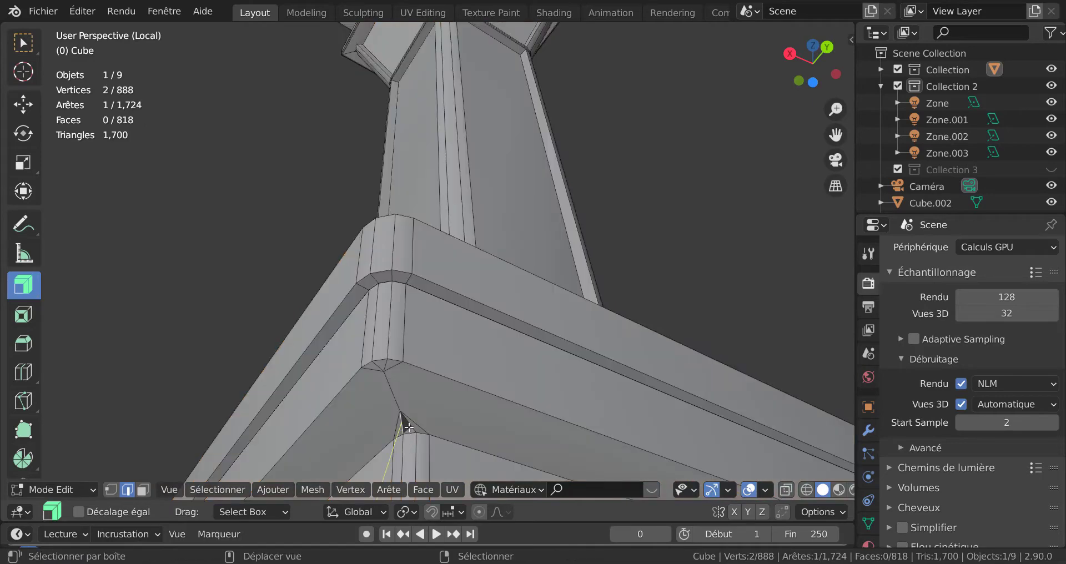
{"action": "right_click", "coordinate": [409, 426], "text": "shift"}
{"action": "middle_click_drag", "start_coordinate": [477, 415], "coordinate": [513, 404]}
{"action": "key", "text": "f"}
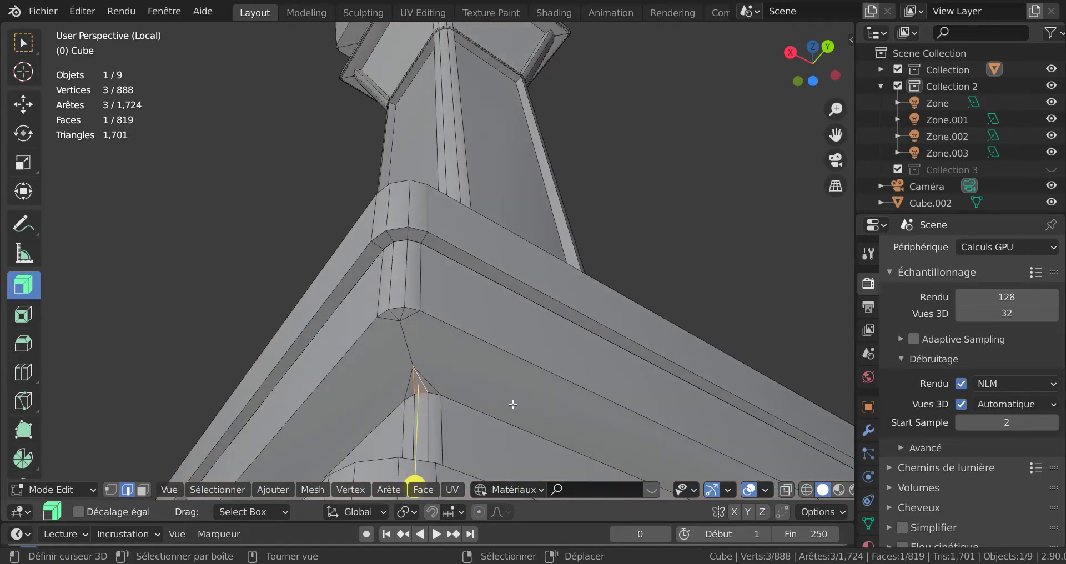
{"action": "left_click", "coordinate": [513, 404]}
Step: Switch to Material Preview shading and fill the matching triangular gap at another corner under the moulding with a face
{"action": "left_click", "coordinate": [839, 490]}
{"action": "middle_click_drag", "start_coordinate": [415, 487], "coordinate": [365, 227]}
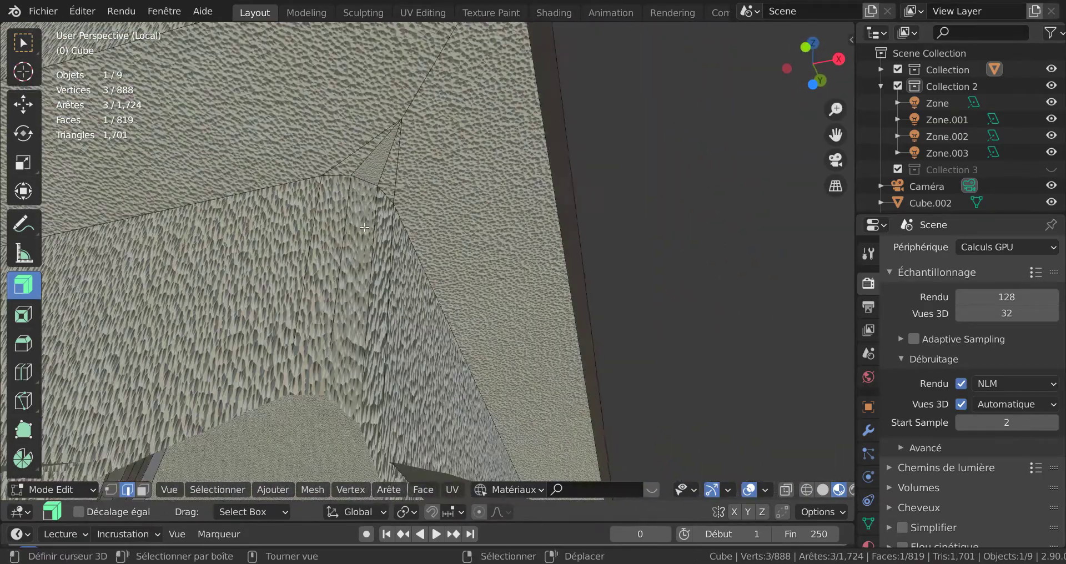
{"action": "left_click", "coordinate": [365, 160]}
{"action": "left_click", "coordinate": [387, 159], "text": "shift"}
{"action": "key", "text": "f"}
Step: Fill the remaining triangular gap at the moulding corner above the louvred panels with a face between its two edges
{"action": "middle_click_drag", "start_coordinate": [355, 262], "coordinate": [506, 285]}
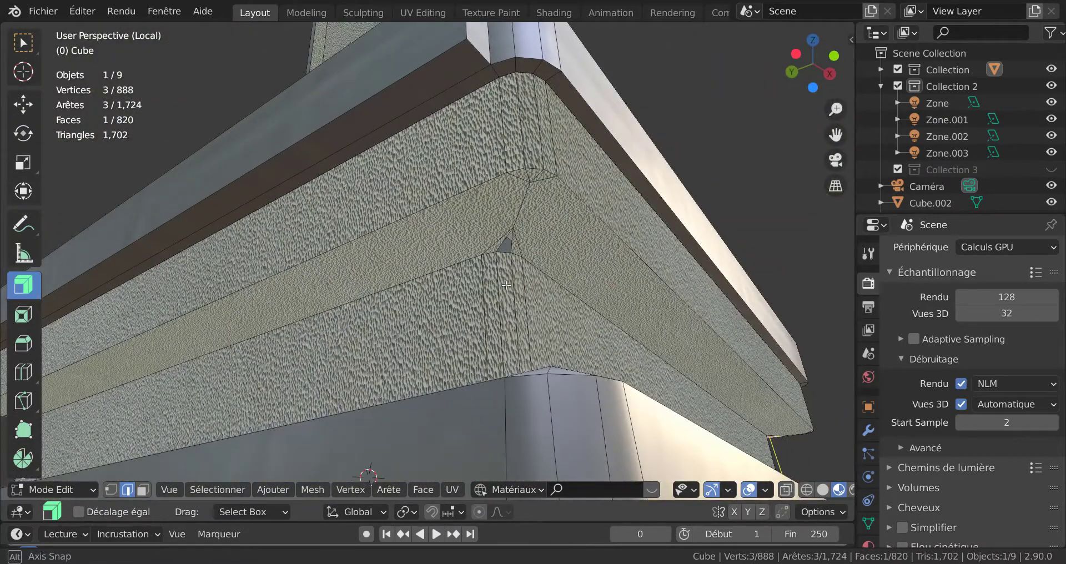
{"action": "right_click", "coordinate": [502, 241]}
{"action": "right_click", "coordinate": [543, 242], "text": "shift"}
{"action": "key", "text": "f"}
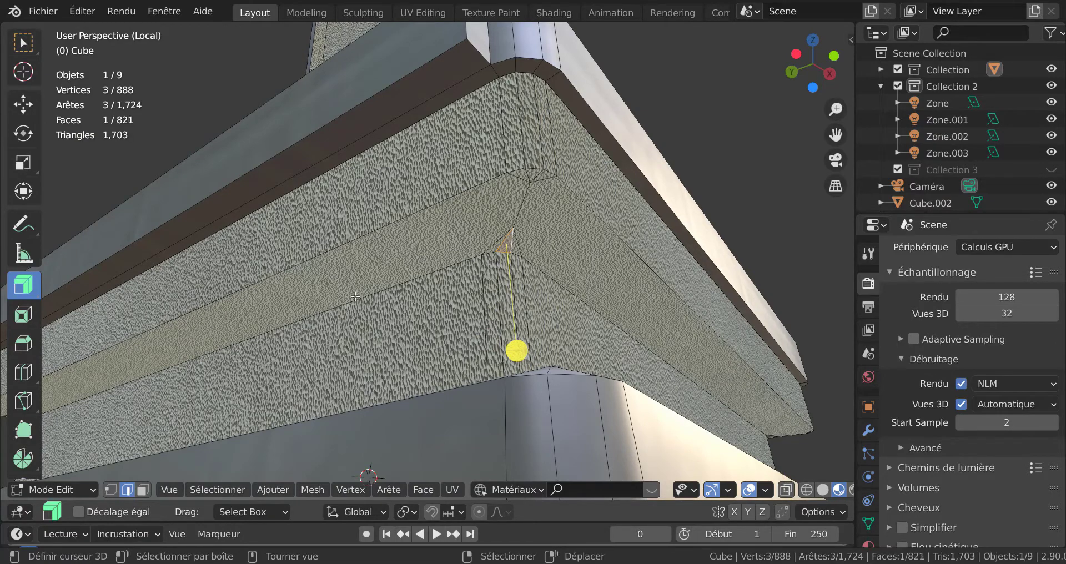
Step: Fill the triangular gap at the next moulding corner with a face between its two edges and return to Object Mode
{"action": "middle_click_drag", "start_coordinate": [363, 296], "coordinate": [488, 287]}
{"action": "scroll", "coordinate": [493, 303], "scroll_direction": "up", "scroll_amount": 3}
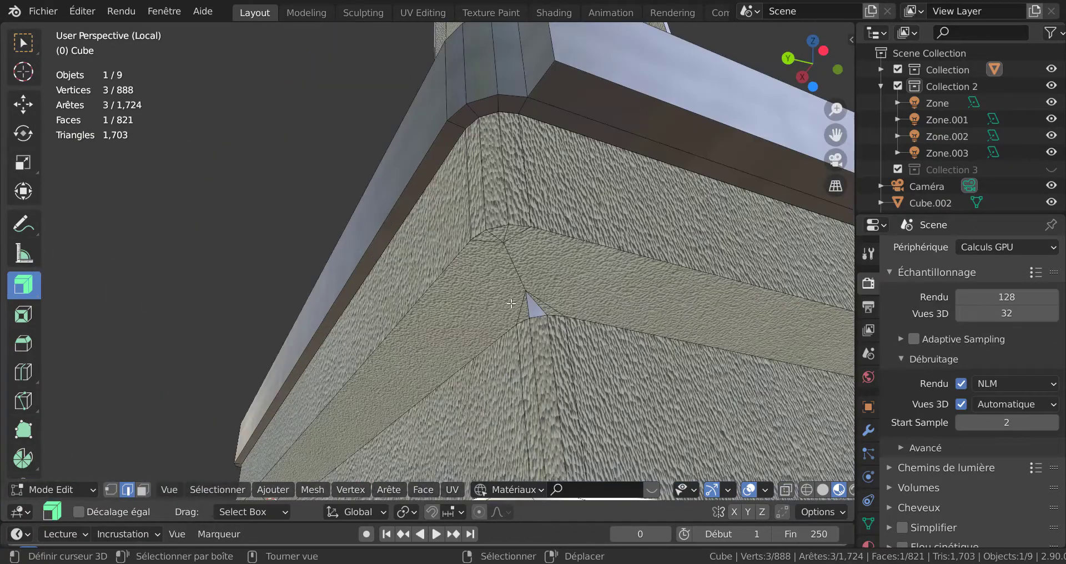
{"action": "right_click", "coordinate": [527, 307]}
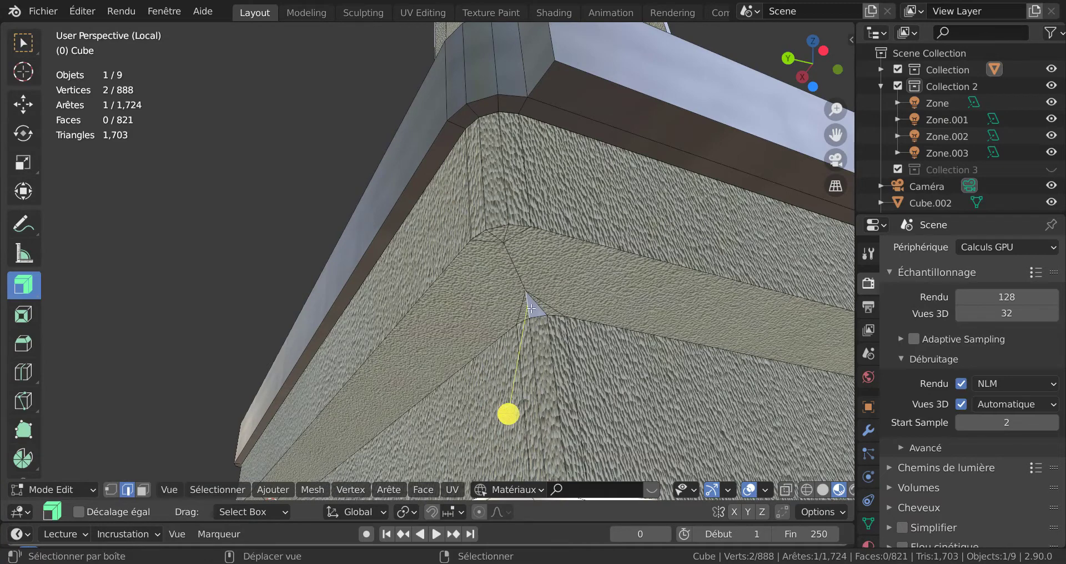
{"action": "right_click", "coordinate": [538, 306], "text": "shift"}
{"action": "key", "text": "f"}
{"action": "key", "text": "Tab"}
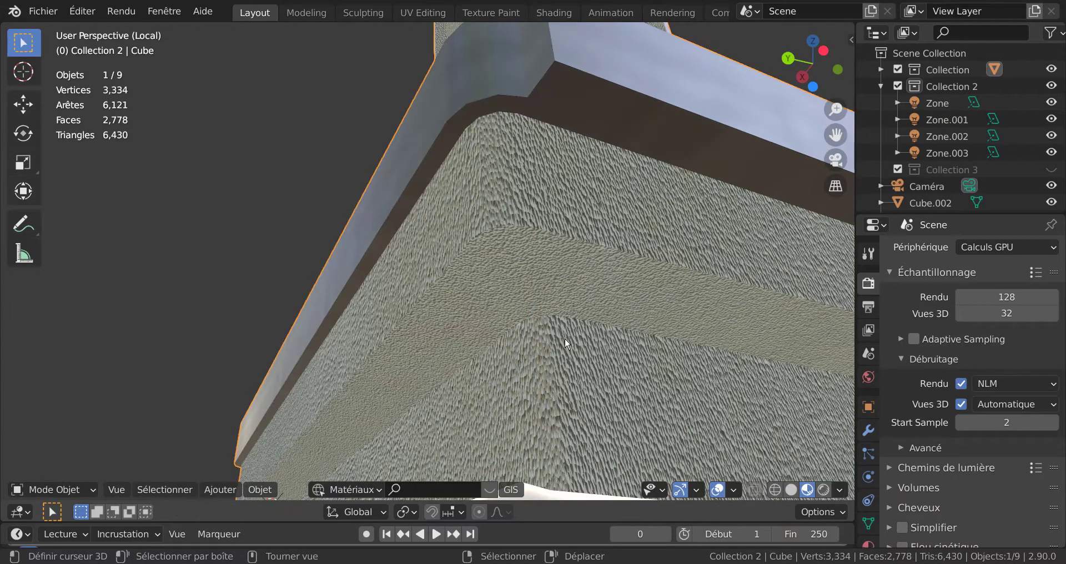
Step: Delete the large flat face closing the underside of the column base
{"action": "scroll", "coordinate": [564, 338], "scroll_direction": "down", "scroll_amount": 5}
{"action": "middle_click_drag", "start_coordinate": [565, 338], "coordinate": [520, 285]}
{"action": "key", "text": "Tab"}
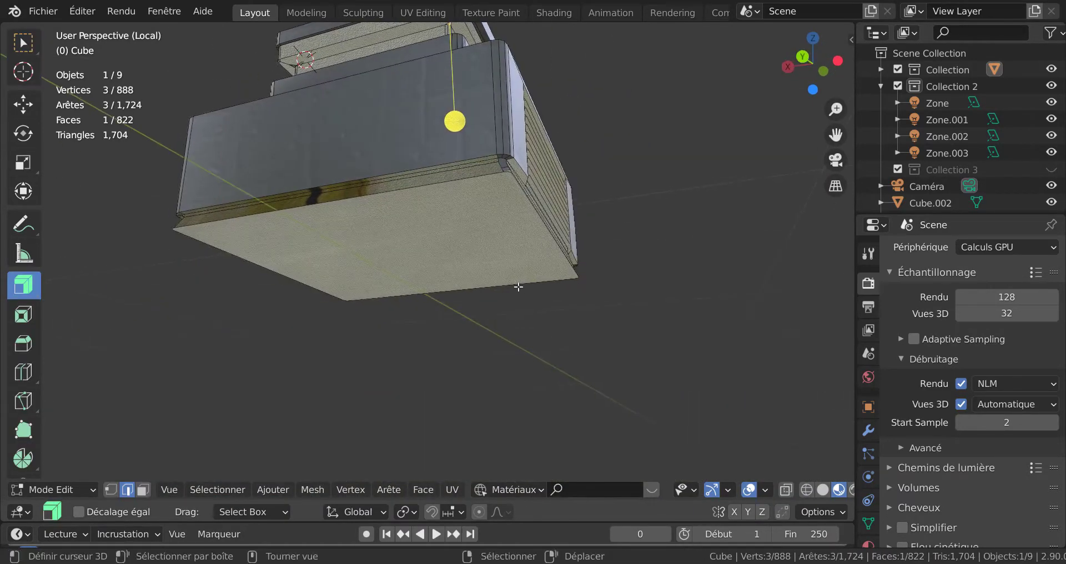
{"action": "scroll", "coordinate": [490, 251], "scroll_direction": "up", "scroll_amount": 2}
{"action": "middle_click_drag", "start_coordinate": [490, 251], "coordinate": [483, 315]}
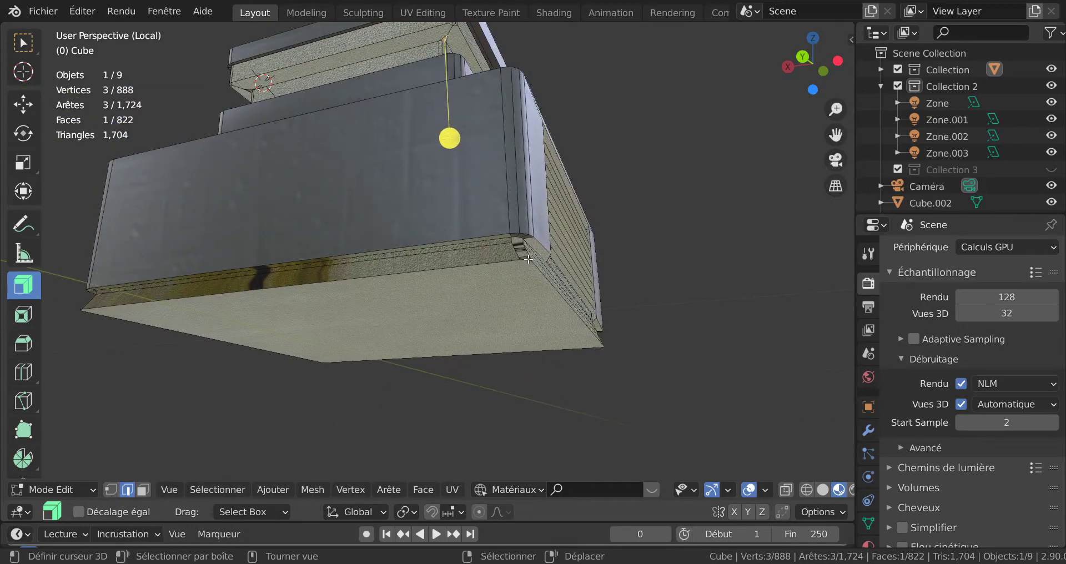
{"action": "scroll", "coordinate": [528, 260], "scroll_direction": "up", "scroll_amount": 2}
{"action": "middle_click_drag", "start_coordinate": [466, 275], "coordinate": [394, 298]}
{"action": "scroll", "coordinate": [371, 298], "scroll_direction": "up", "scroll_amount": 2}
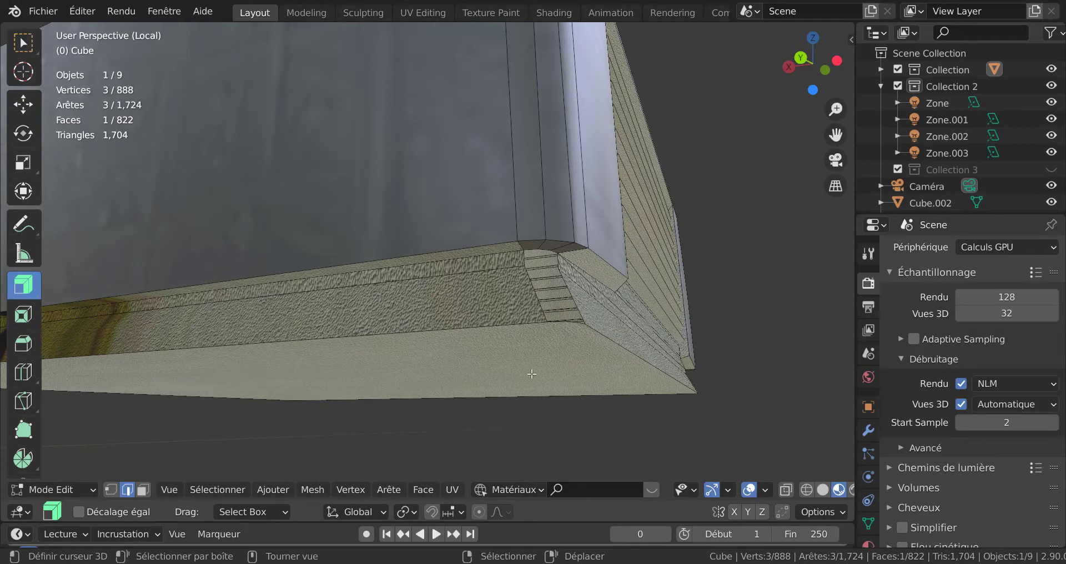
{"action": "left_click", "coordinate": [464, 400]}
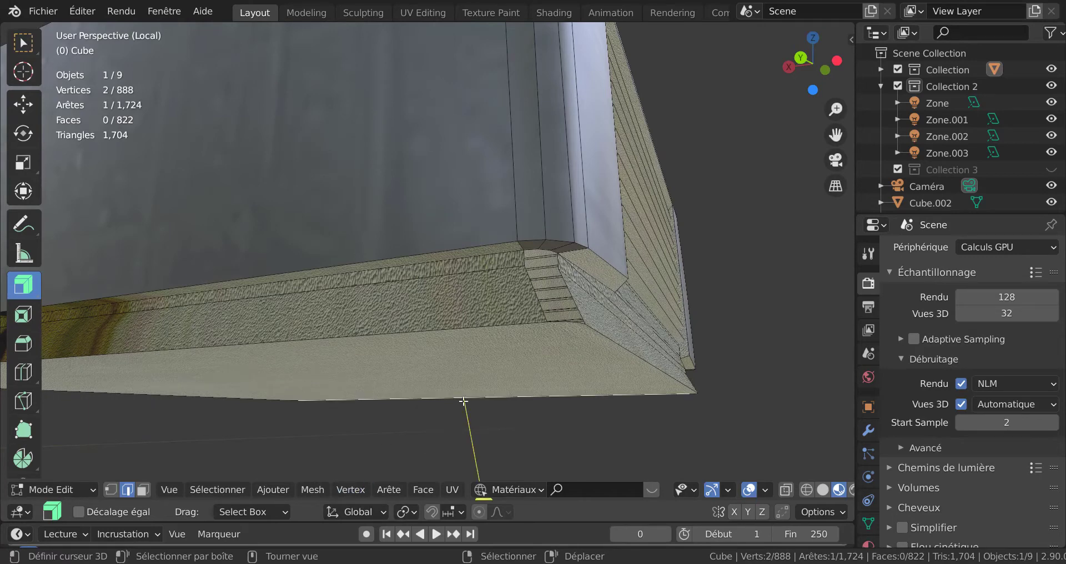
{"action": "key", "text": "3"}
{"action": "left_click", "coordinate": [472, 363]}
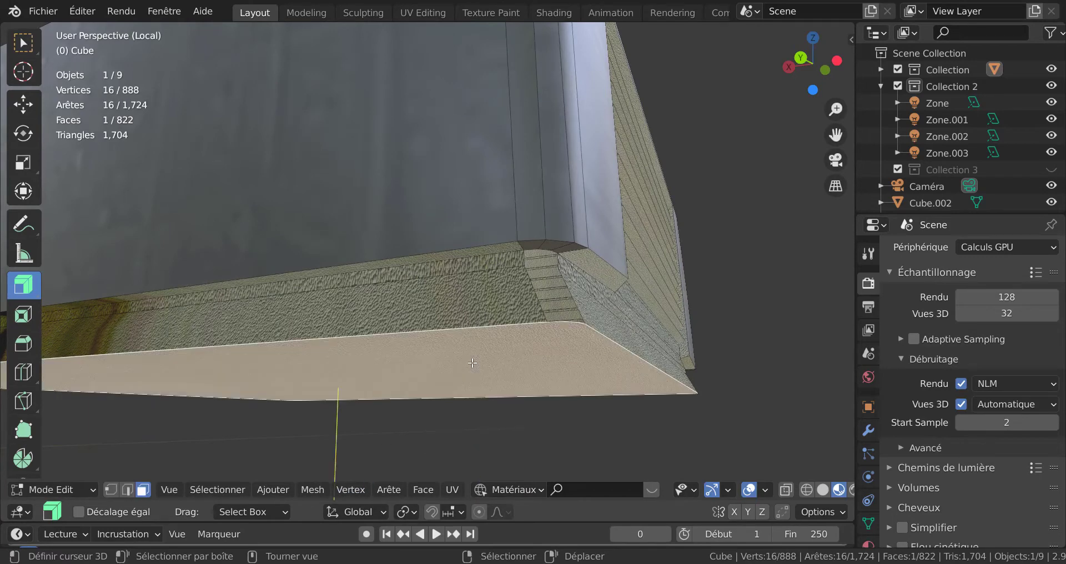
{"action": "key", "text": "x"}
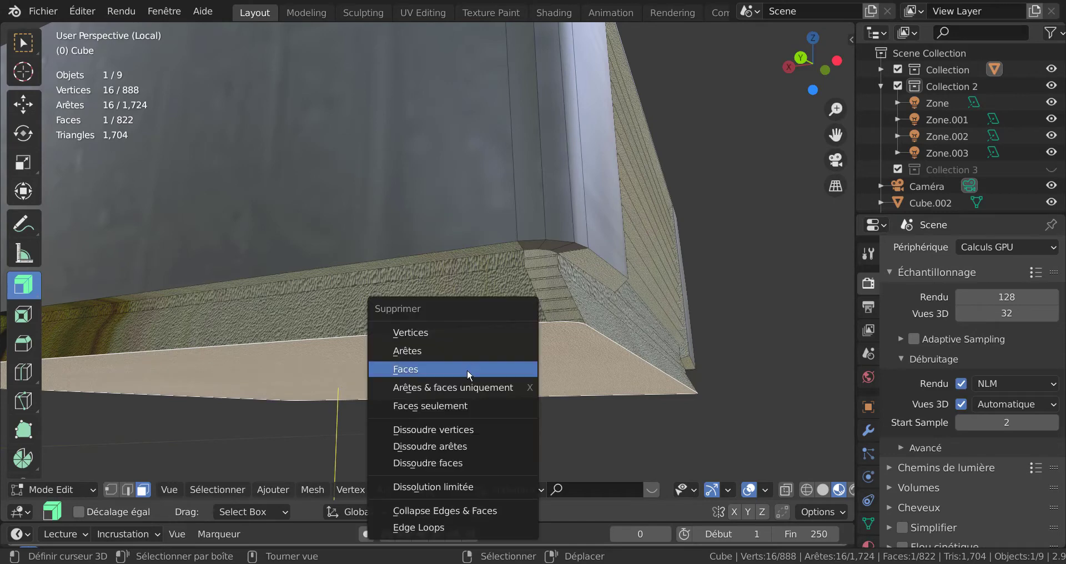
{"action": "left_click", "coordinate": [467, 368]}
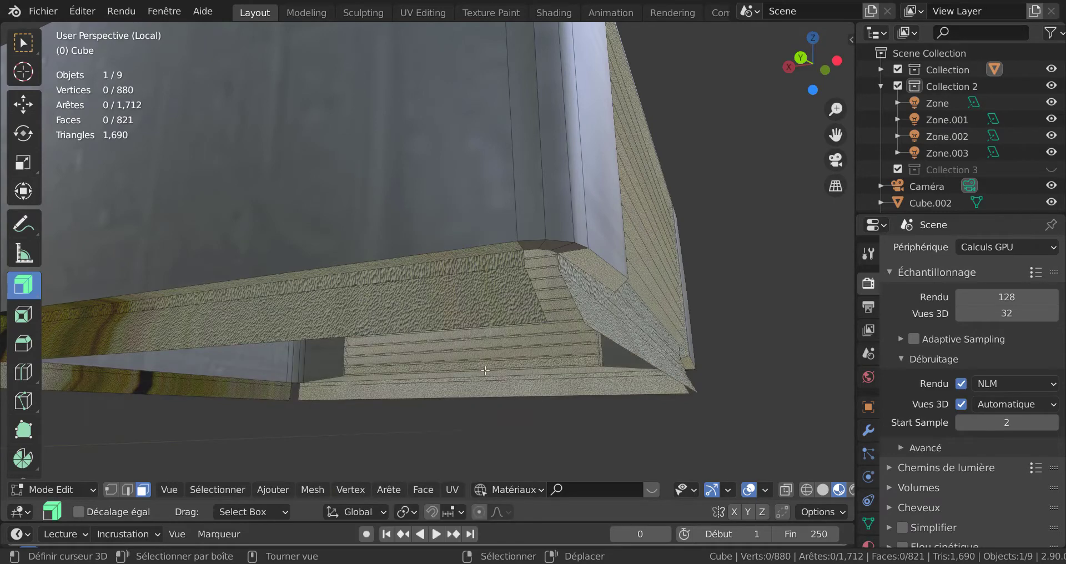
Step: Delete the four sloping skirt faces around the bottom of the base
{"action": "left_click", "coordinate": [503, 300]}
{"action": "left_click", "coordinate": [583, 299], "text": "shift"}
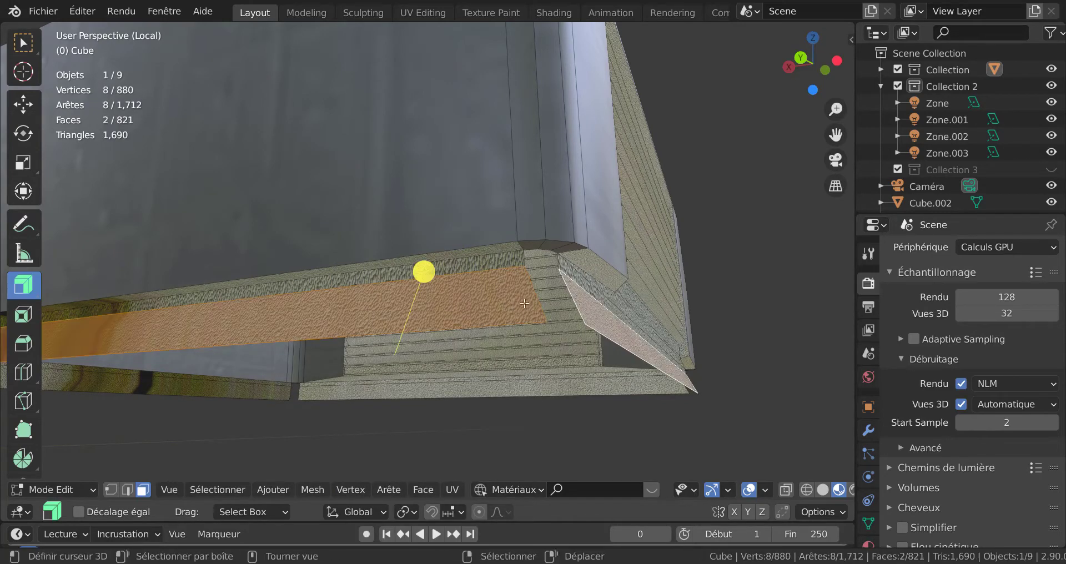
{"action": "middle_click_drag", "start_coordinate": [525, 304], "coordinate": [747, 327]}
{"action": "left_click", "coordinate": [642, 327], "text": "shift"}
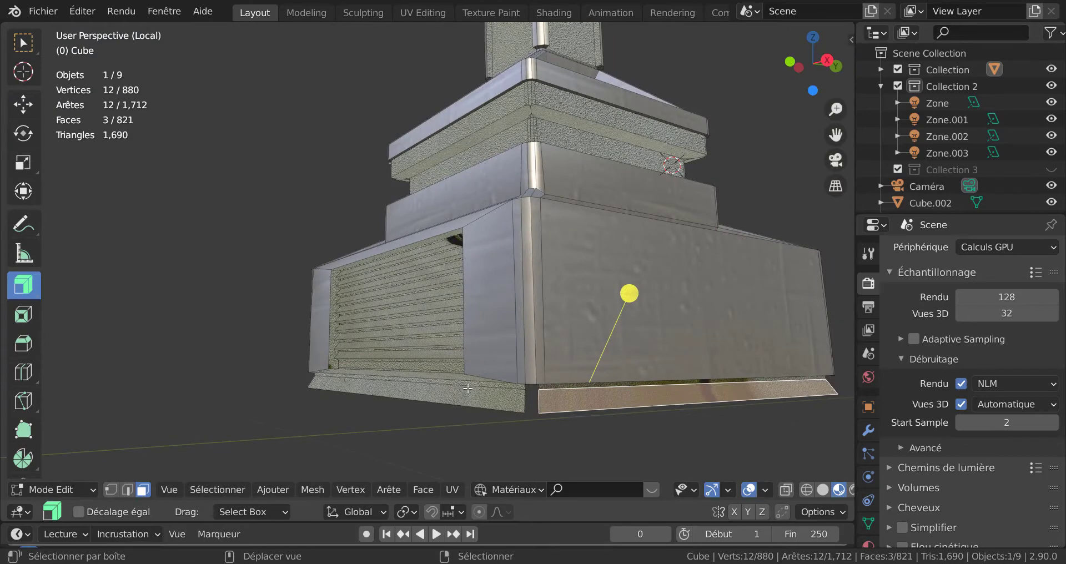
{"action": "left_click", "coordinate": [465, 391], "text": "shift"}
{"action": "key", "text": "x"}
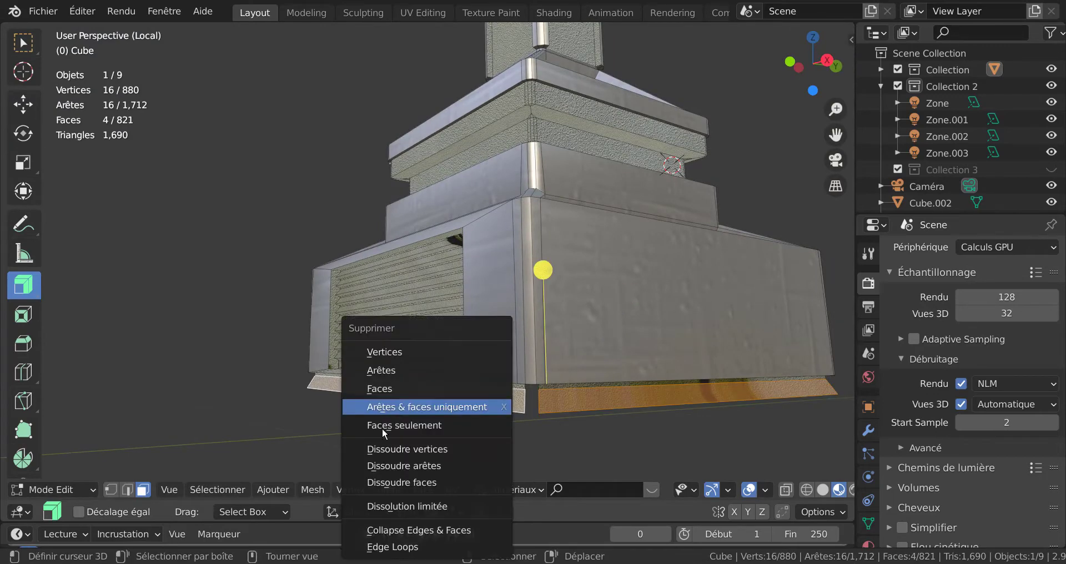
{"action": "left_click", "coordinate": [379, 388]}
Step: Switch to edge selection and select the middle inner edge of the base's rounded bottom corner
{"action": "middle_click_drag", "start_coordinate": [421, 400], "coordinate": [667, 373]}
{"action": "scroll", "coordinate": [445, 336], "scroll_direction": "up", "scroll_amount": 3}
{"action": "middle_click_drag", "start_coordinate": [444, 336], "coordinate": [459, 324]}
{"action": "scroll", "coordinate": [413, 301], "scroll_direction": "up", "scroll_amount": 2}
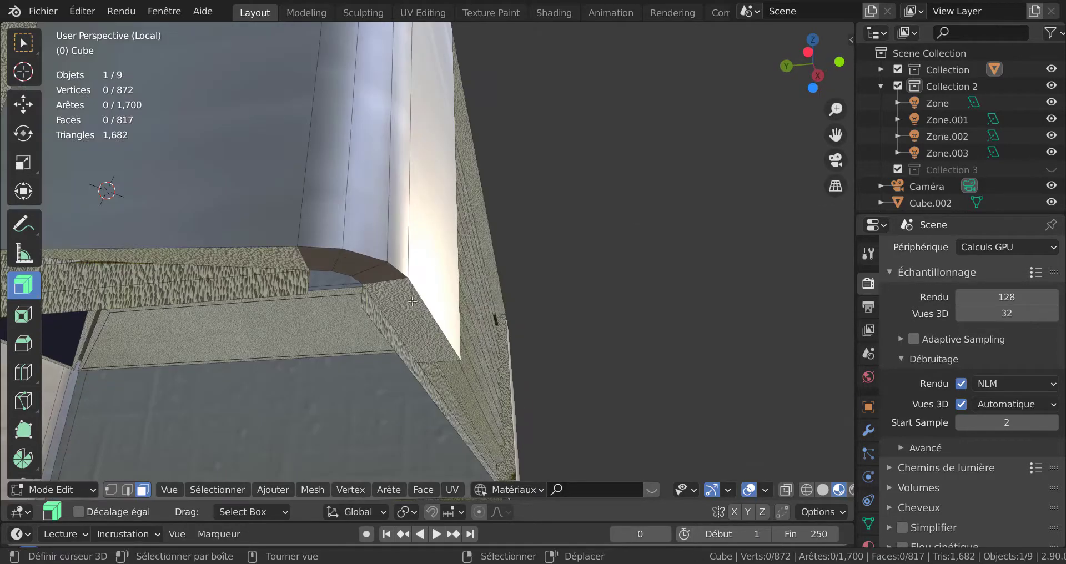
{"action": "left_click", "coordinate": [349, 273]}
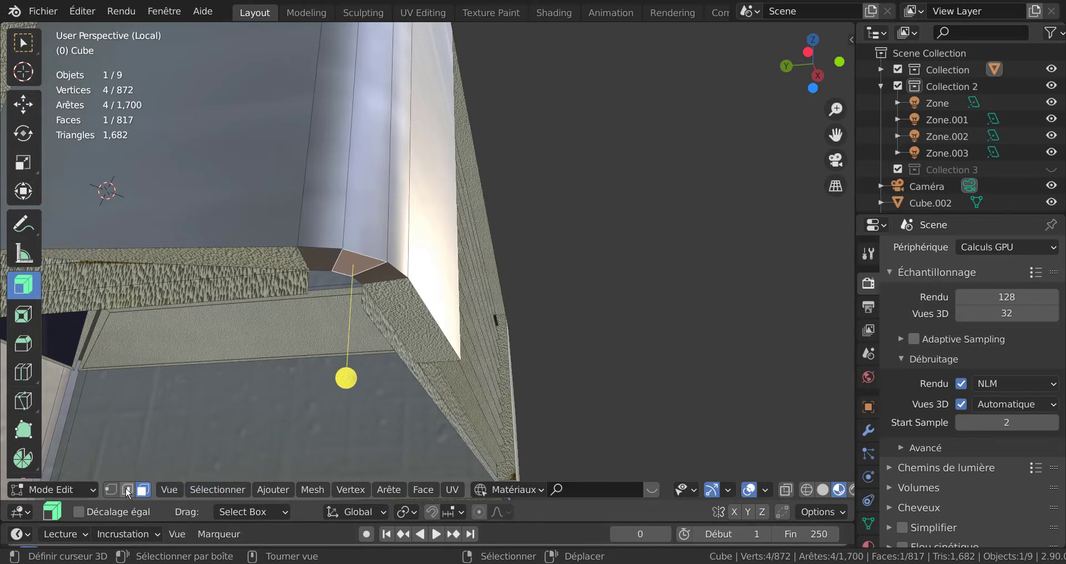
{"action": "left_click", "coordinate": [128, 491]}
{"action": "left_click", "coordinate": [345, 274]}
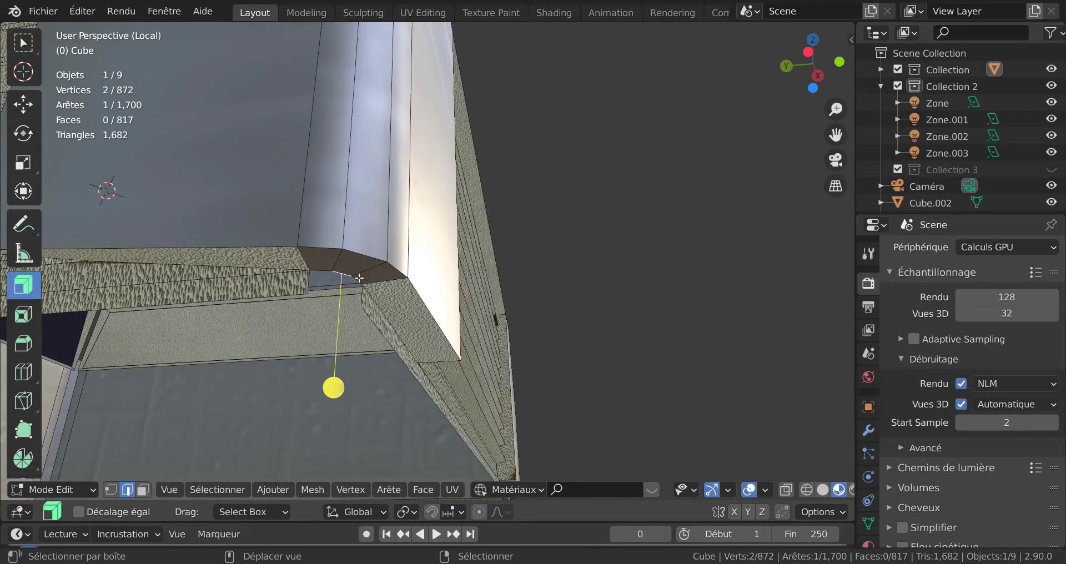
{"action": "middle_click_drag", "start_coordinate": [619, 233], "coordinate": [667, 262], "text": "shift"}
{"action": "scroll", "coordinate": [623, 269], "scroll_direction": "up", "scroll_amount": 3}
{"action": "scroll", "coordinate": [624, 269], "scroll_direction": "down", "scroll_amount": 3}
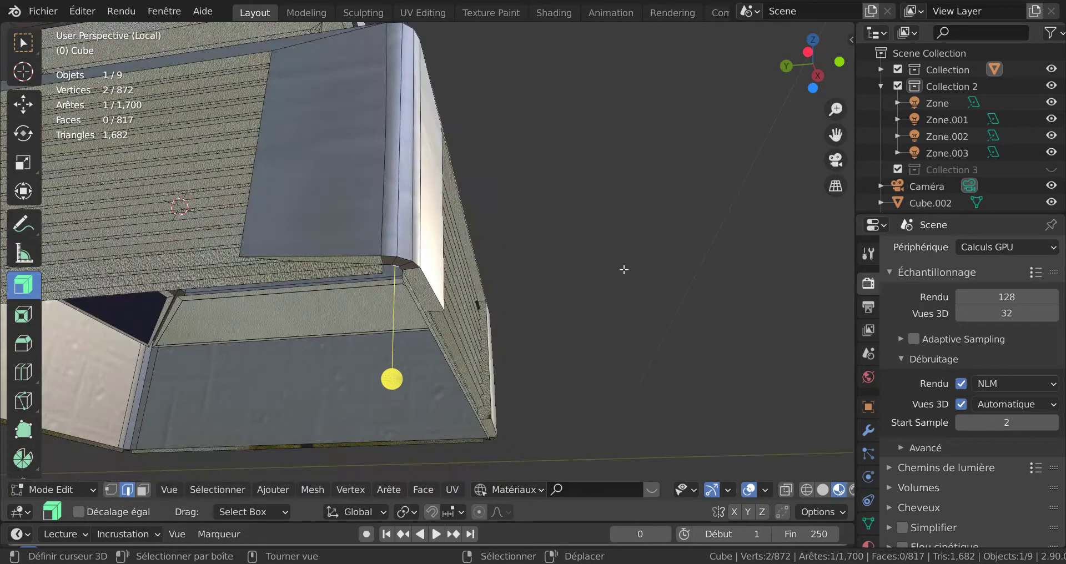
Step: Show the mesh in top view with X-ray and Solid shading, and add one rounded inner corner's edges to the selection
{"action": "key", "text": "KP_7"}
{"action": "middle_click_drag", "start_coordinate": [810, 238], "coordinate": [793, 411], "text": "shift"}
{"action": "key", "text": "alt+z"}
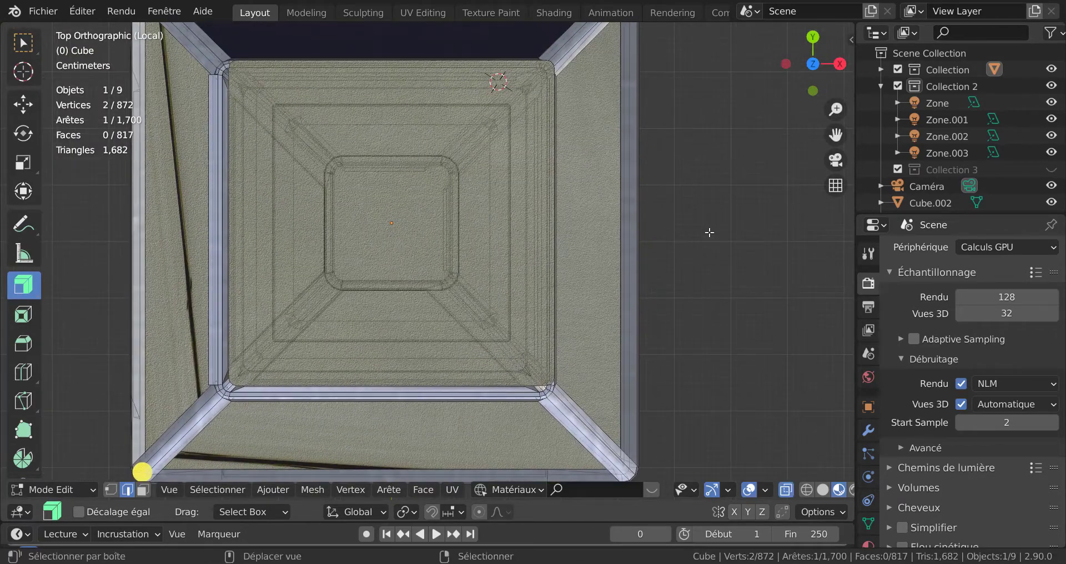
{"action": "middle_click_drag", "start_coordinate": [712, 258], "coordinate": [684, 343], "text": "shift"}
{"action": "middle_click_drag", "start_coordinate": [521, 332], "coordinate": [572, 226], "text": "shift"}
{"action": "scroll", "coordinate": [500, 317], "scroll_direction": "up", "scroll_amount": 4}
{"action": "scroll", "coordinate": [523, 300], "scroll_direction": "up", "scroll_amount": 5}
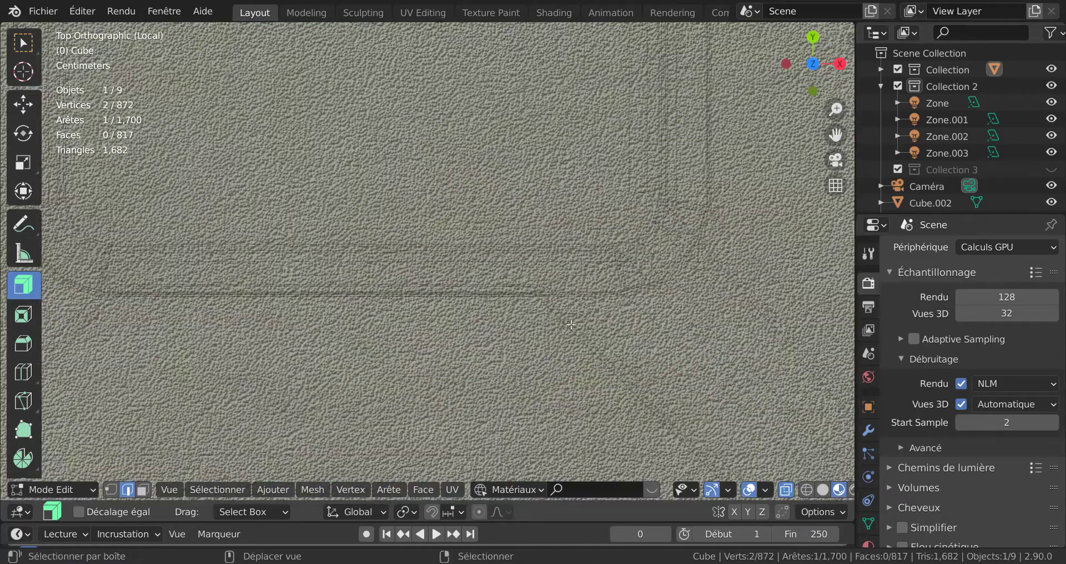
{"action": "middle_click_drag", "start_coordinate": [571, 324], "coordinate": [653, 361], "text": "shift"}
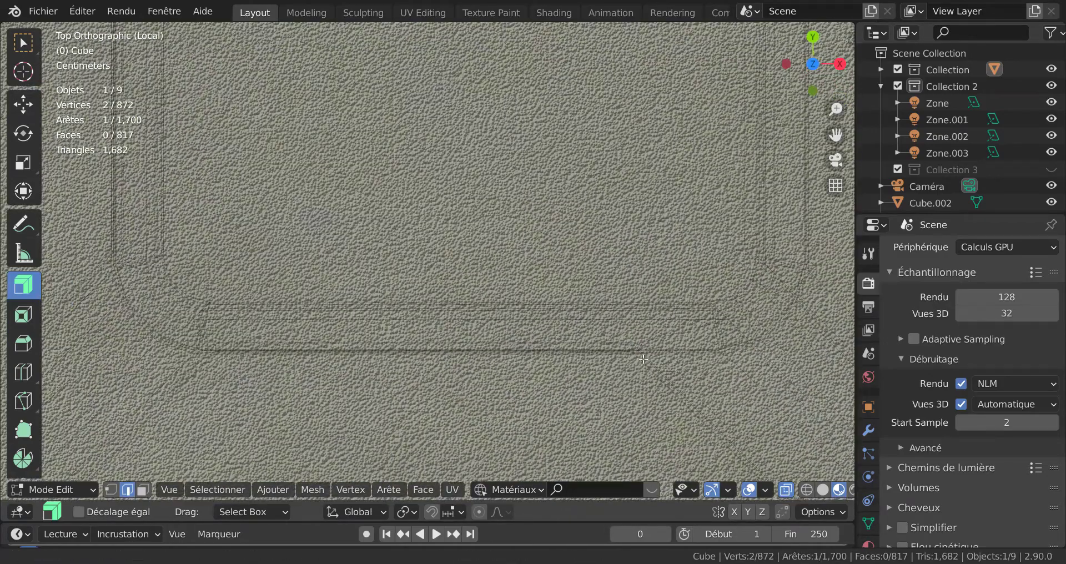
{"action": "left_click", "coordinate": [177, 283], "text": "shift"}
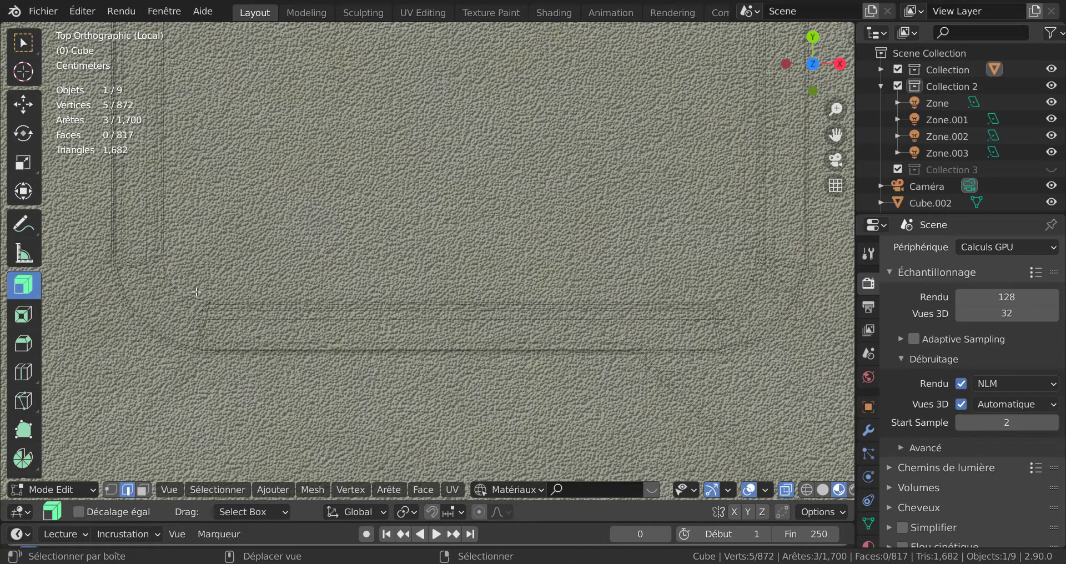
{"action": "left_click", "coordinate": [823, 489]}
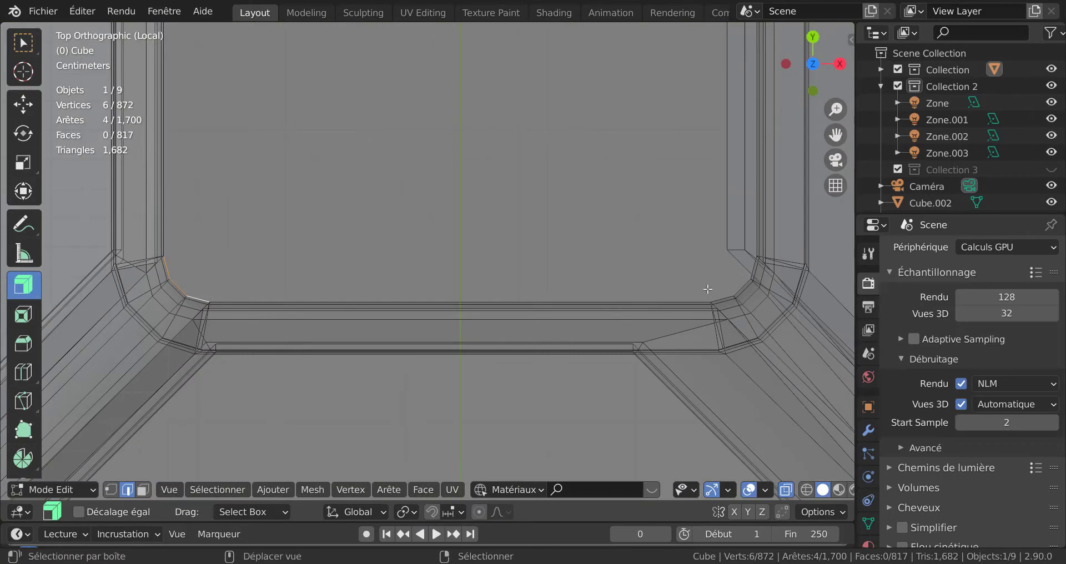
{"action": "left_click", "coordinate": [726, 290], "text": "shift"}
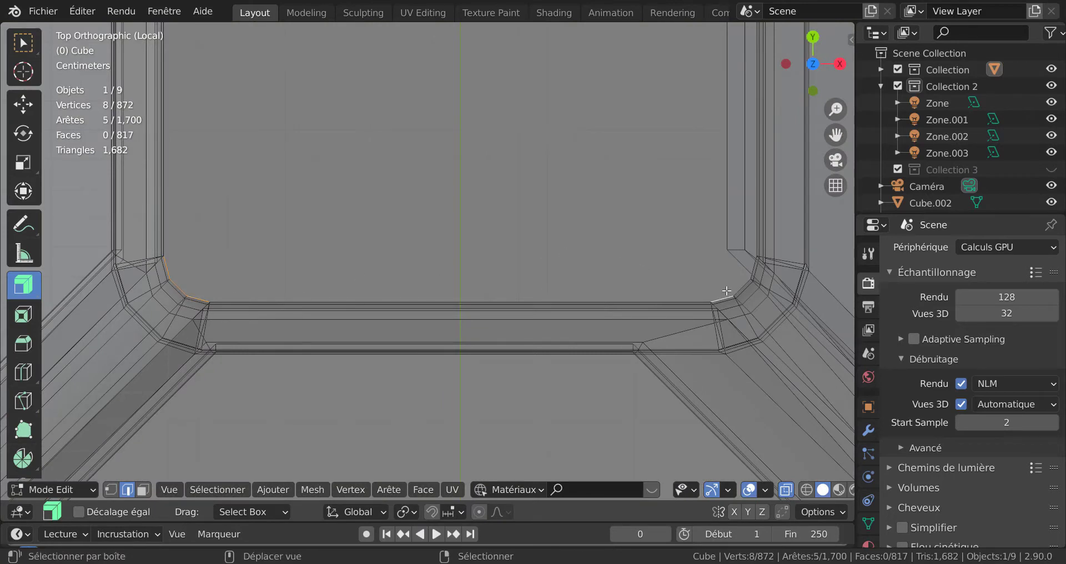
{"action": "left_click", "coordinate": [749, 267], "text": "shift"}
{"action": "key", "text": "ctrl+z"}
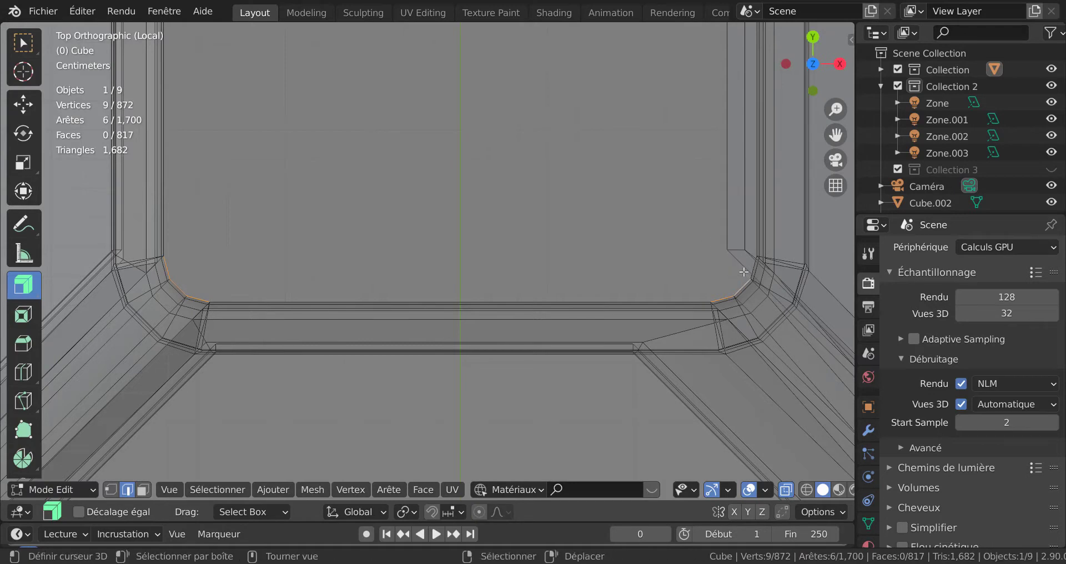
{"action": "left_click", "coordinate": [753, 267], "text": "shift"}
{"action": "middle_click_drag", "start_coordinate": [656, 153], "coordinate": [654, 397], "text": "shift"}
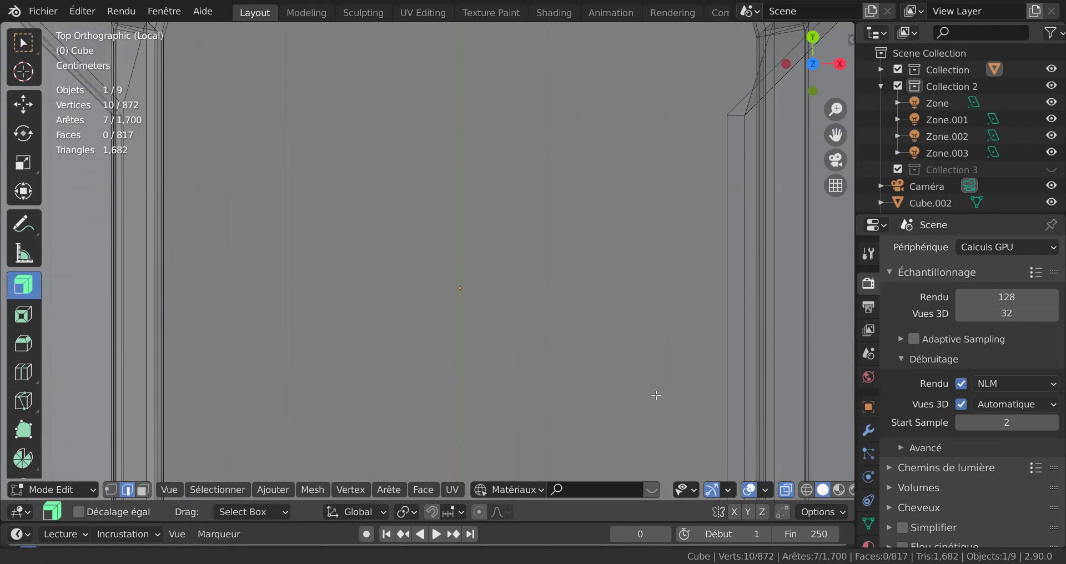
{"action": "middle_click_drag", "start_coordinate": [575, 202], "coordinate": [613, 421], "text": "shift"}
{"action": "scroll", "coordinate": [702, 321], "scroll_direction": "up", "scroll_amount": 1}
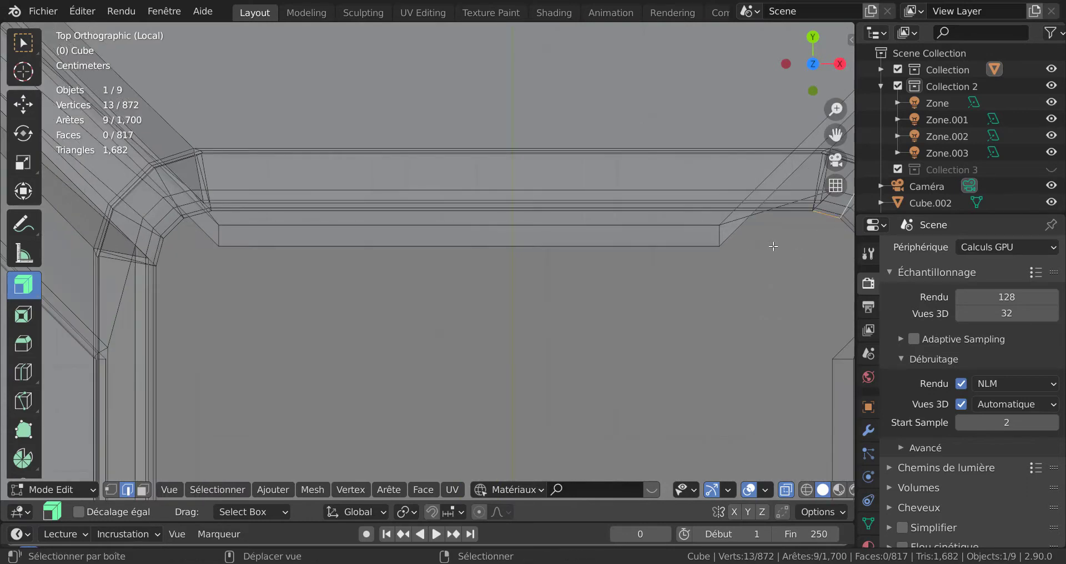
{"action": "middle_click_drag", "start_coordinate": [774, 246], "coordinate": [639, 254], "text": "shift"}
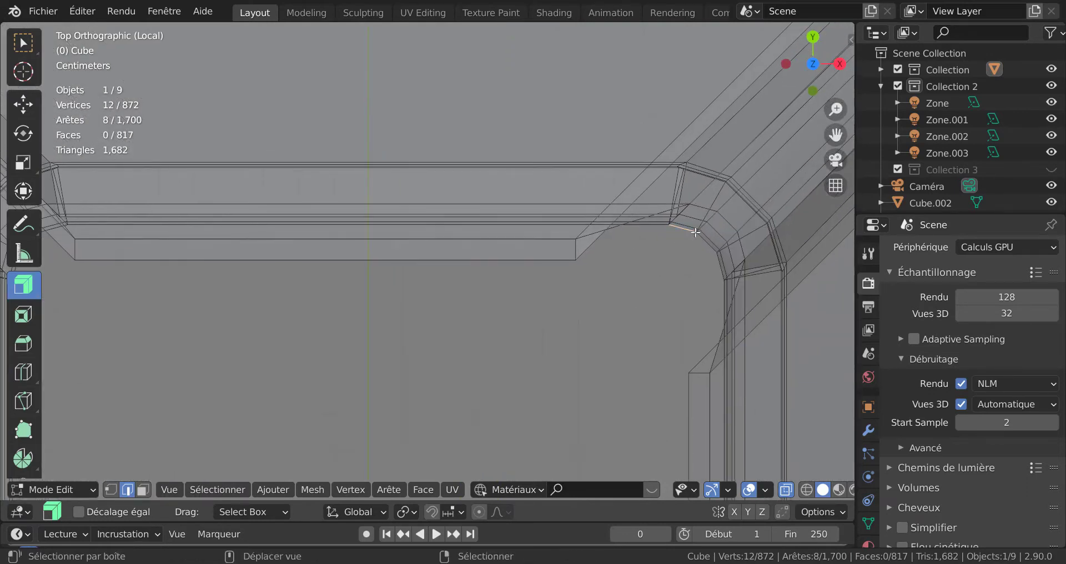
{"action": "left_click", "coordinate": [717, 272], "text": "shift"}
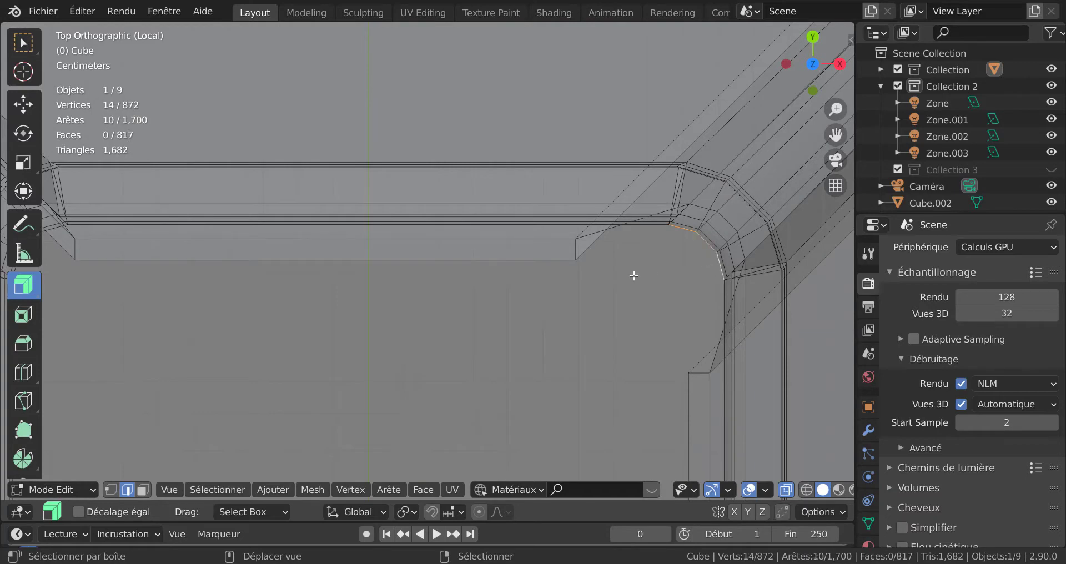
Step: Start a new selection with only the middle edge of each of the four rounded inner corners in top view
{"action": "right_click", "coordinate": [703, 244]}
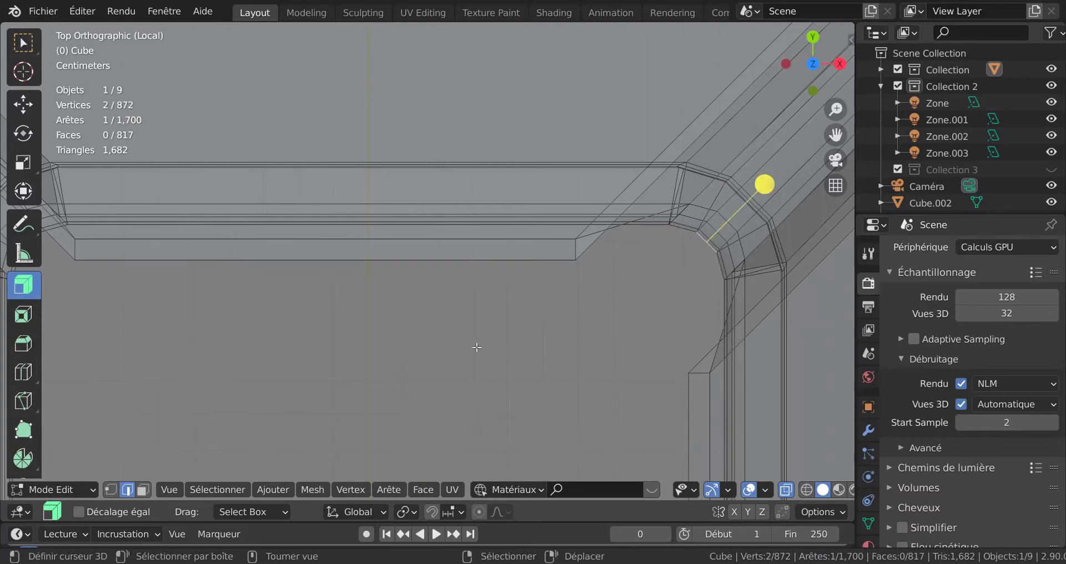
{"action": "middle_click_drag", "start_coordinate": [464, 349], "coordinate": [623, 354], "text": "shift"}
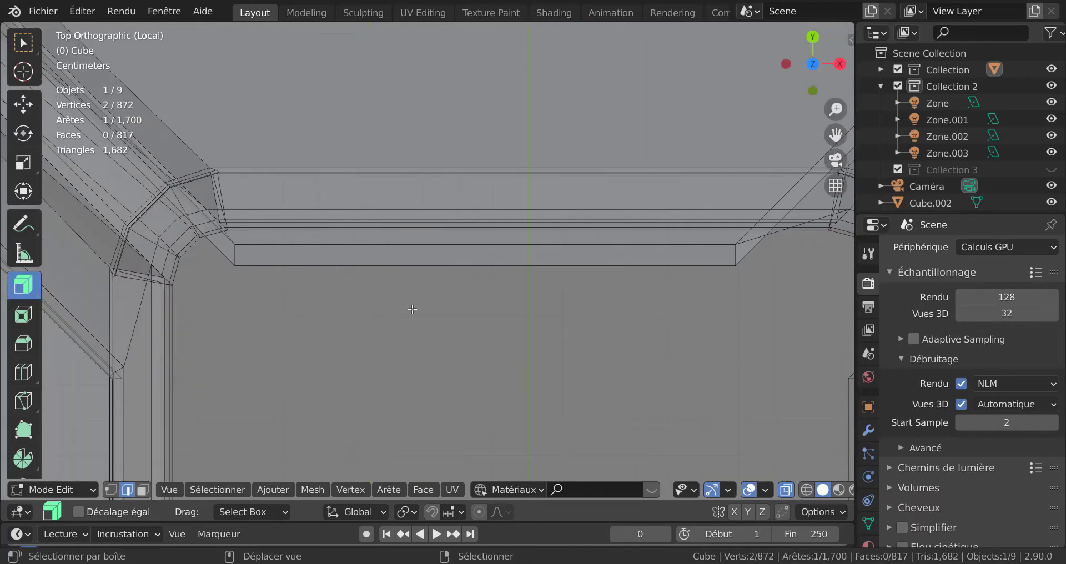
{"action": "right_click", "coordinate": [199, 250], "text": "shift"}
{"action": "scroll", "coordinate": [355, 332], "scroll_direction": "down", "scroll_amount": 2}
{"action": "middle_click_drag", "start_coordinate": [571, 382], "coordinate": [469, 129], "text": "shift"}
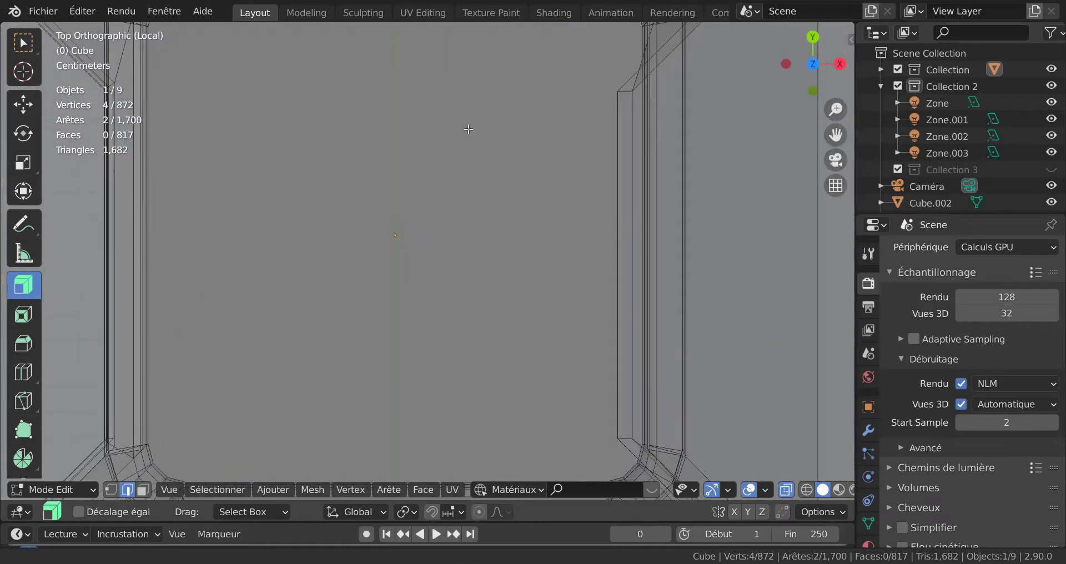
{"action": "middle_click_drag", "start_coordinate": [503, 429], "coordinate": [494, 283], "text": "shift"}
{"action": "scroll", "coordinate": [495, 284], "scroll_direction": "up", "scroll_amount": 1}
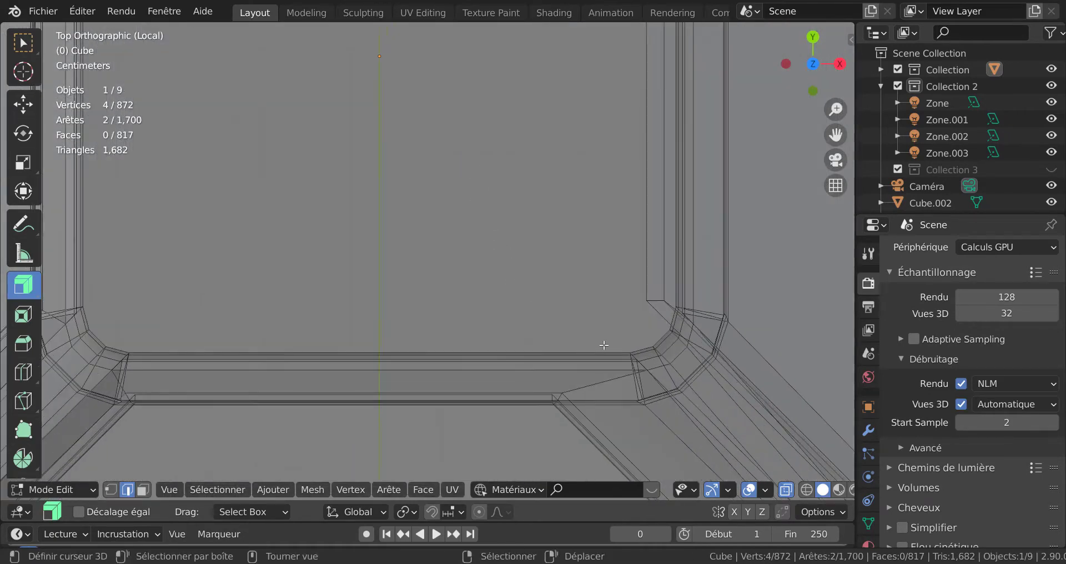
{"action": "right_click", "coordinate": [655, 342], "text": "shift"}
{"action": "right_click", "coordinate": [100, 337], "text": "shift"}
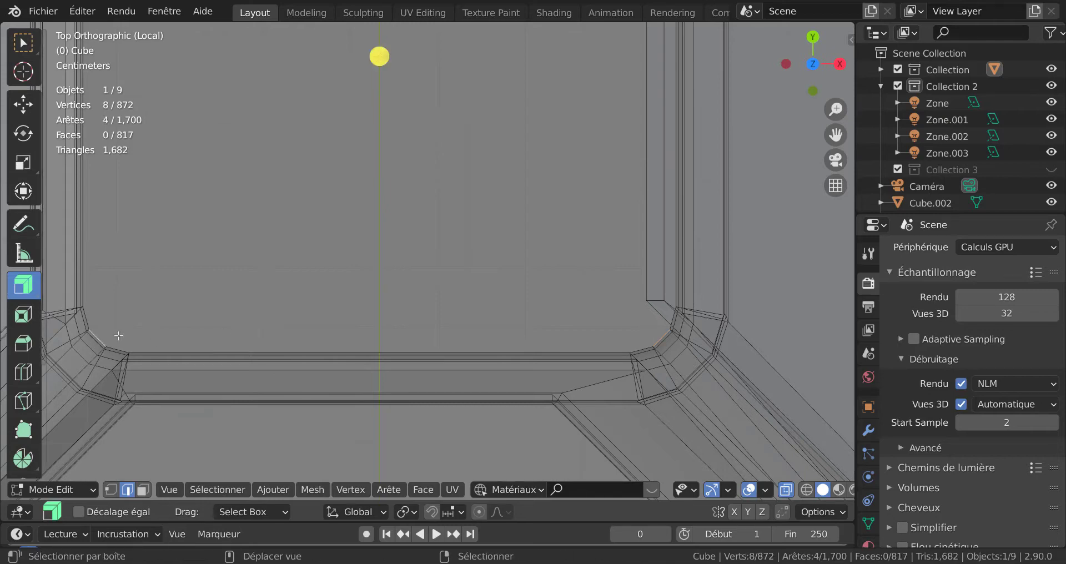
Step: Add the middle inner edge of the bottom rim at each of the base's four rounded corners to the selection
{"action": "scroll", "coordinate": [223, 373], "scroll_direction": "down", "scroll_amount": 3}
{"action": "middle_click_drag", "start_coordinate": [305, 398], "coordinate": [485, 238]}
{"action": "scroll", "coordinate": [477, 263], "scroll_direction": "up", "scroll_amount": 2}
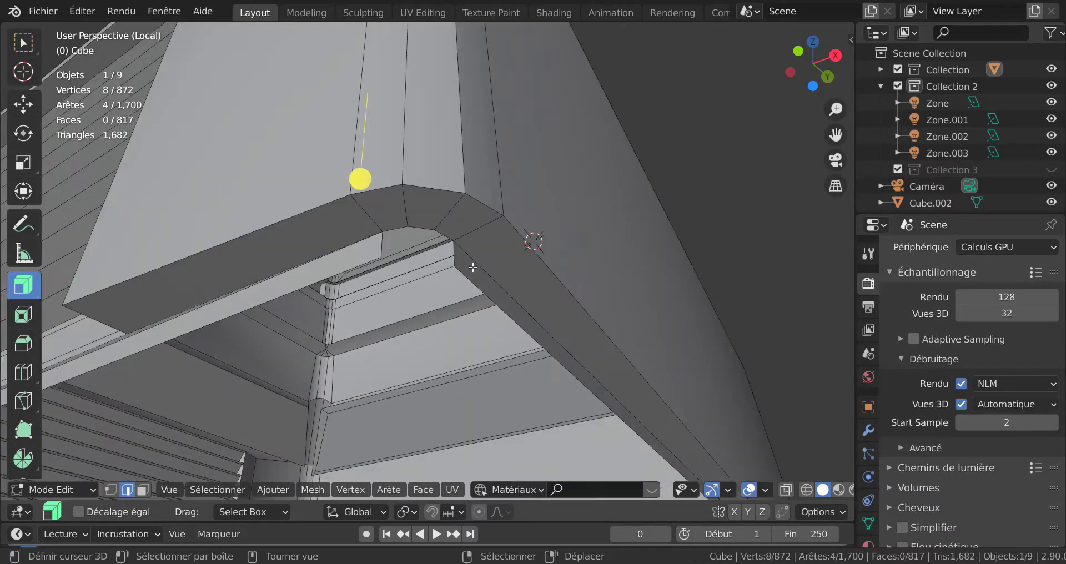
{"action": "right_click", "coordinate": [425, 228], "text": "shift"}
{"action": "scroll", "coordinate": [406, 284], "scroll_direction": "down", "scroll_amount": 1}
{"action": "middle_click_drag", "start_coordinate": [406, 285], "coordinate": [560, 345]}
{"action": "right_click", "coordinate": [415, 204], "text": "shift"}
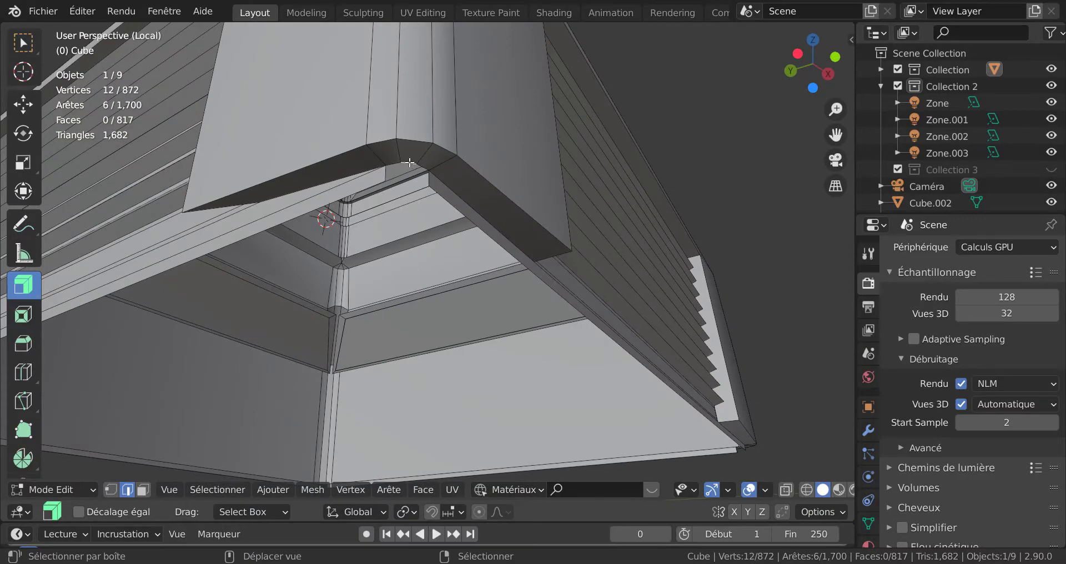
{"action": "middle_click_drag", "start_coordinate": [410, 163], "coordinate": [416, 280]}
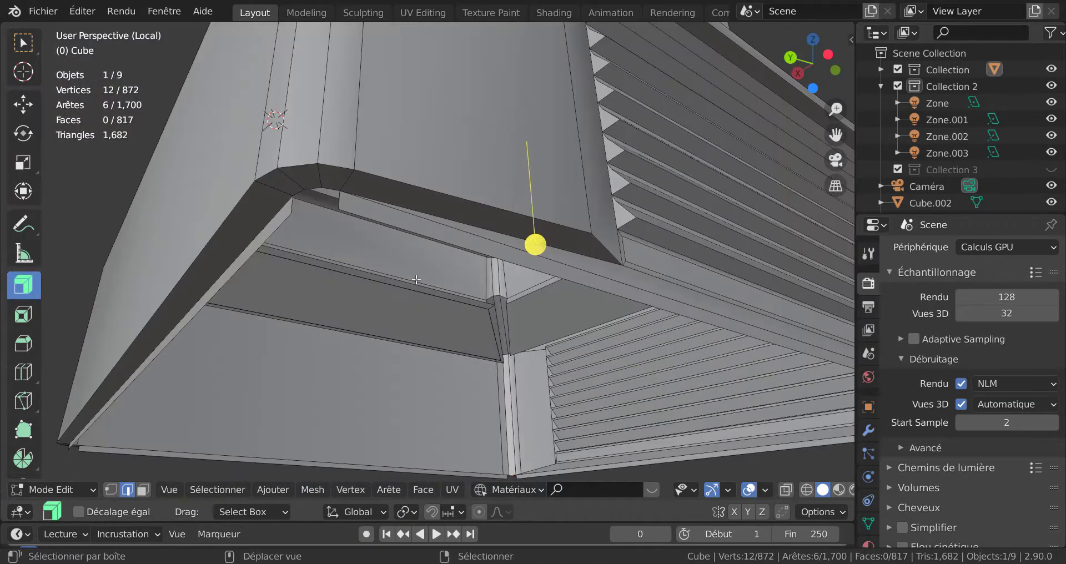
{"action": "right_click", "coordinate": [314, 185], "text": "shift"}
{"action": "middle_click_drag", "start_coordinate": [314, 185], "coordinate": [488, 229]}
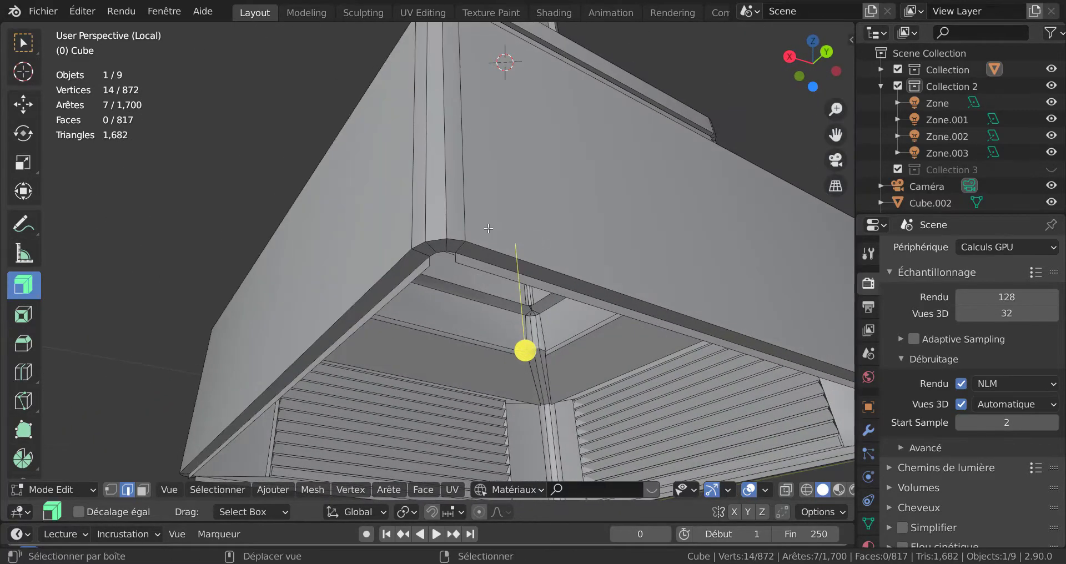
{"action": "right_click", "coordinate": [442, 248], "text": "shift"}
{"action": "middle_click_drag", "start_coordinate": [533, 217], "coordinate": [435, 238]}
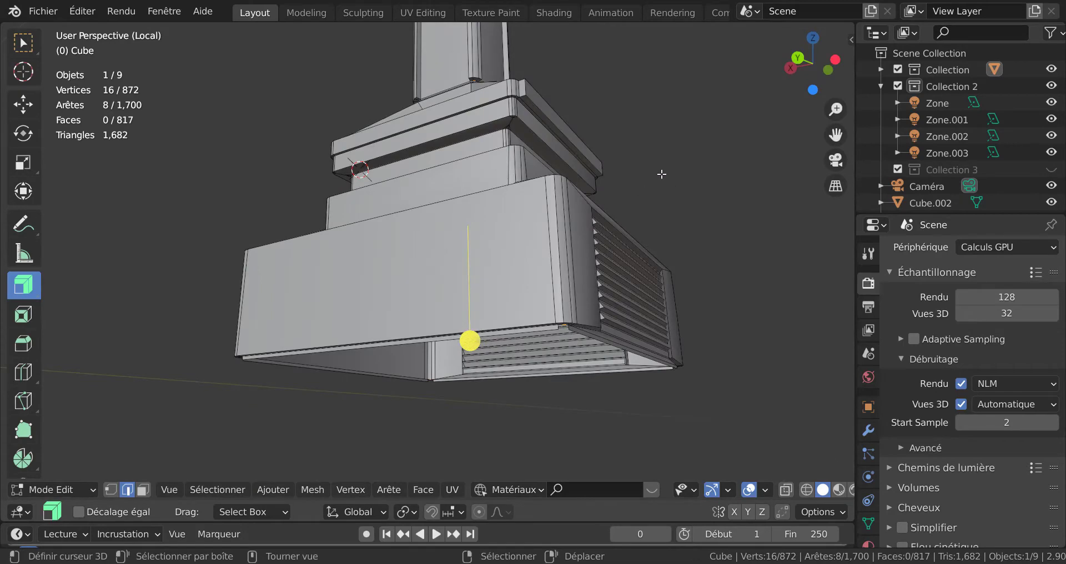
Step: Extrude the selected corner edges downward by about 0.0097 m in front view, level with the side strips
{"action": "key", "text": "KP_1"}
{"action": "middle_click_drag", "start_coordinate": [552, 298], "coordinate": [573, 217], "text": "shift"}
{"action": "middle_click_drag", "start_coordinate": [397, 371], "coordinate": [523, 372], "text": "shift"}
{"action": "scroll", "coordinate": [403, 352], "scroll_direction": "up", "scroll_amount": 1}
{"action": "scroll", "coordinate": [403, 352], "scroll_direction": "up", "scroll_amount": 3}
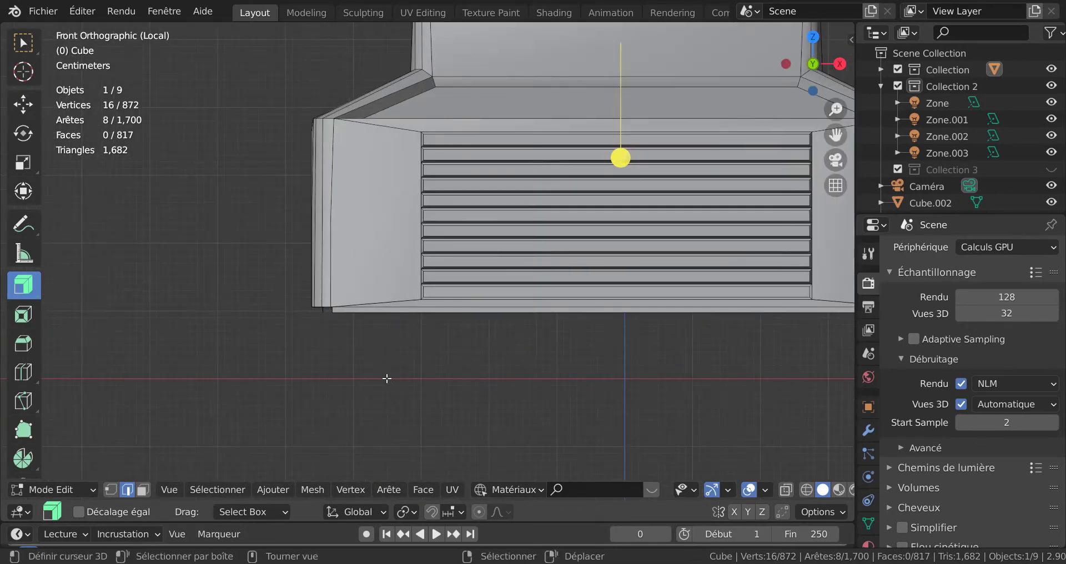
{"action": "key", "text": "e"}
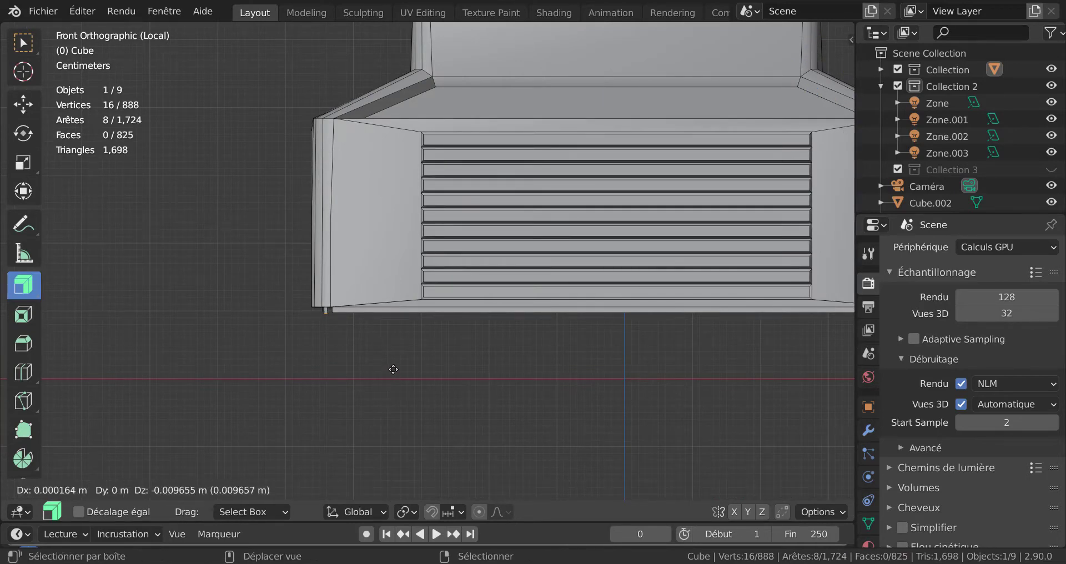
{"action": "left_click", "coordinate": [393, 369]}
Step: Fill the two gaps between the extruded tab and the adjoining side strips at the first bottom corner
{"action": "middle_click_drag", "start_coordinate": [393, 369], "coordinate": [520, 378]}
{"action": "scroll", "coordinate": [520, 379], "scroll_direction": "up", "scroll_amount": 5}
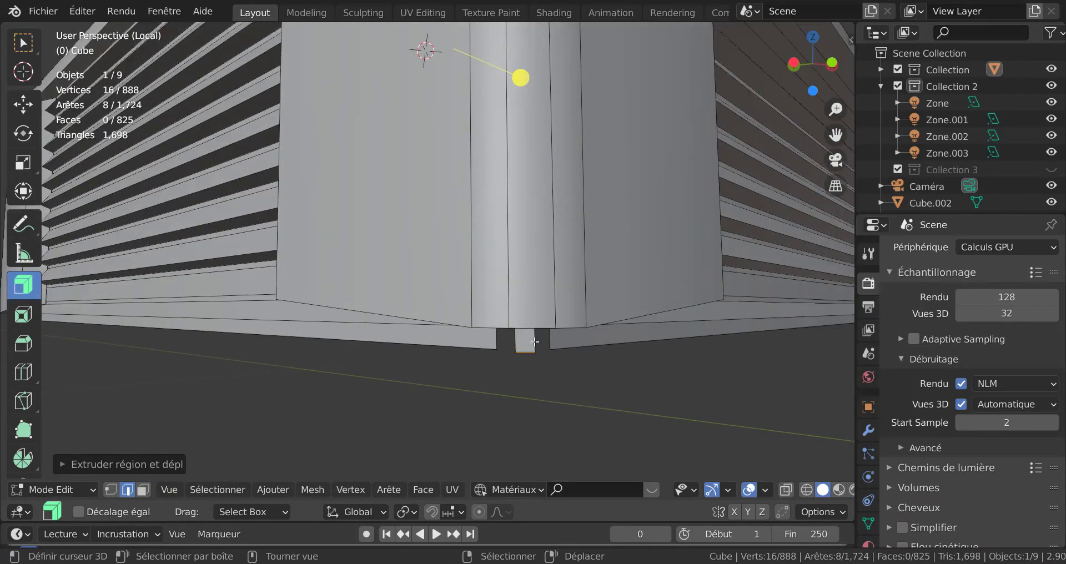
{"action": "left_click", "coordinate": [546, 344]}
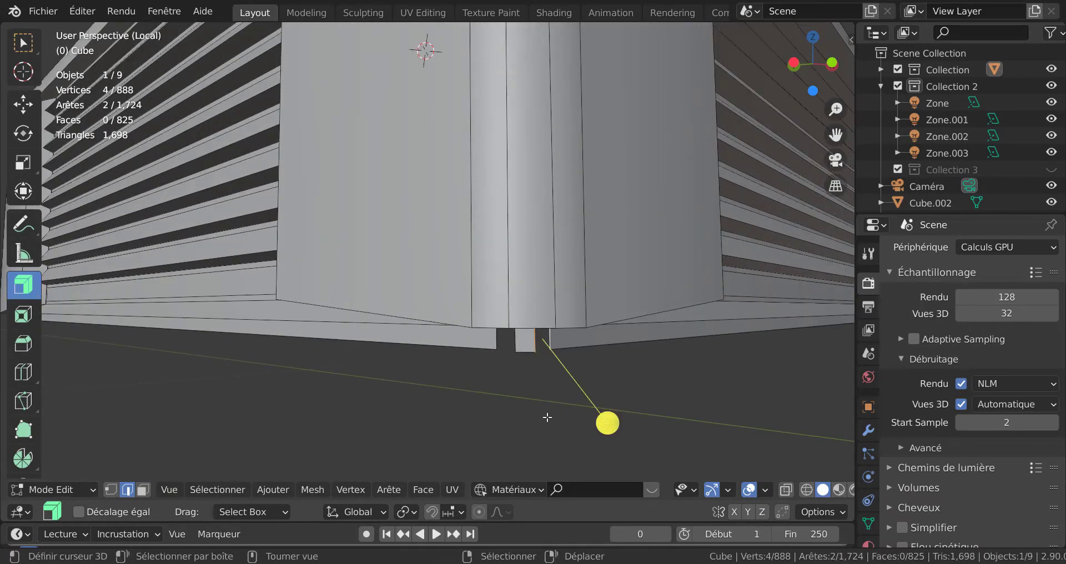
{"action": "key", "text": "f"}
{"action": "left_click", "coordinate": [505, 338]}
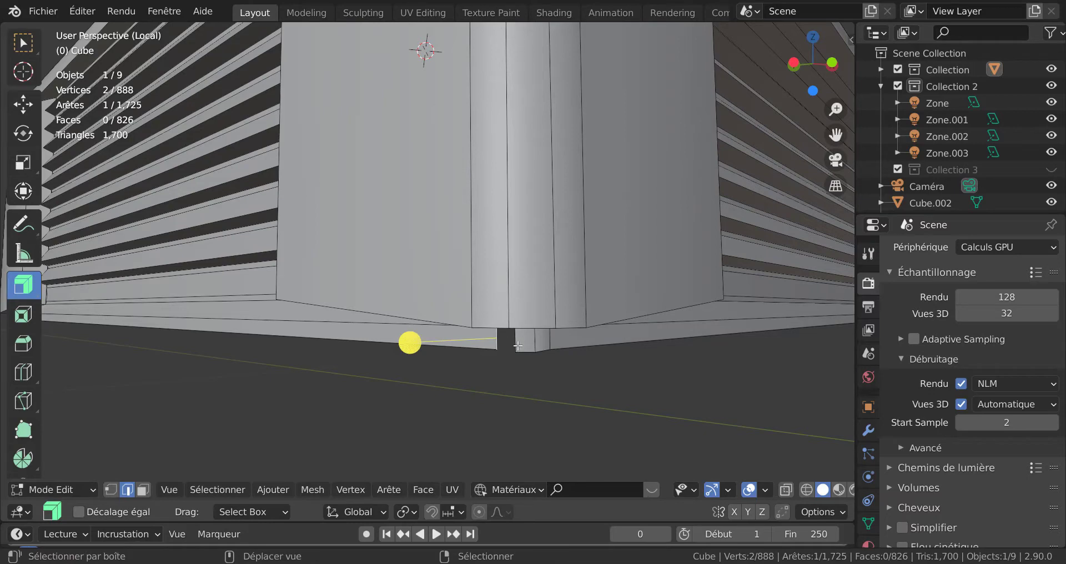
{"action": "left_click", "coordinate": [516, 344], "text": "shift"}
{"action": "key", "text": "f"}
Step: Fill the two gaps on either side of the extruded tab at the second bottom corner
{"action": "middle_click_drag", "start_coordinate": [482, 409], "coordinate": [494, 387]}
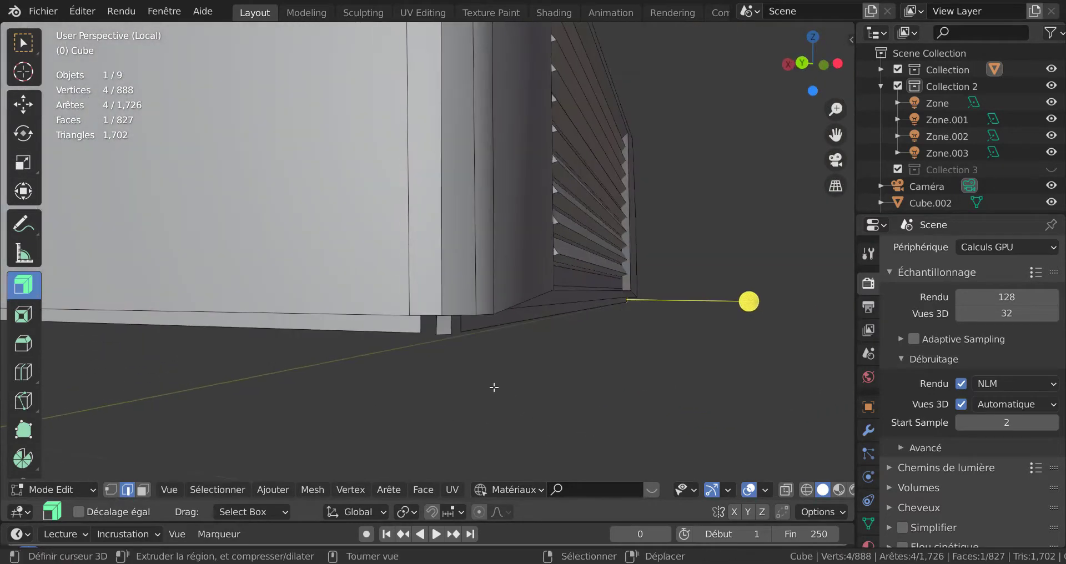
{"action": "right_click", "coordinate": [451, 322]}
{"action": "right_click", "coordinate": [458, 323], "text": "shift"}
{"action": "key", "text": "f"}
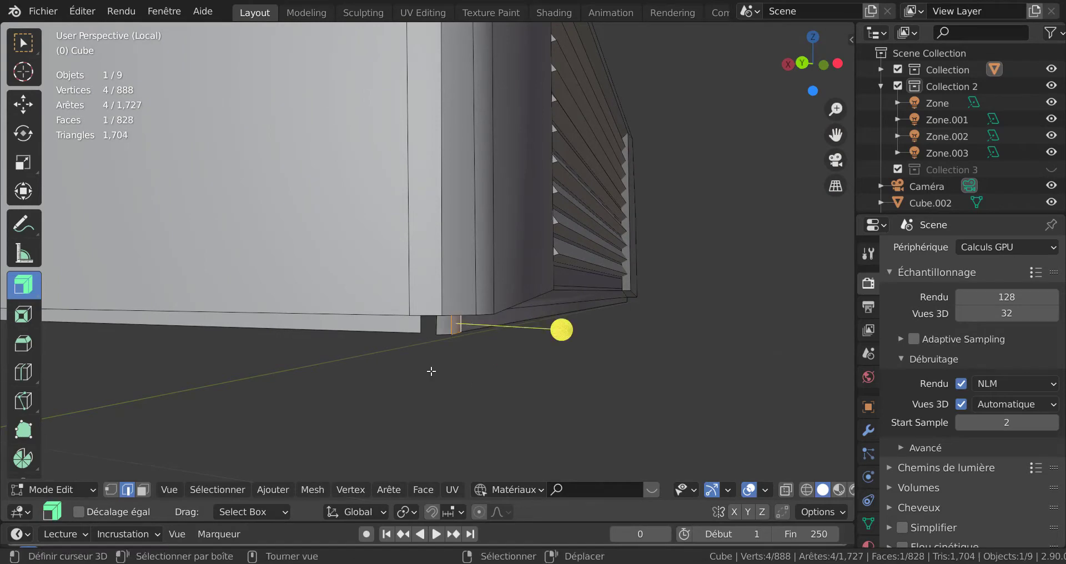
{"action": "right_click", "coordinate": [420, 327]}
{"action": "right_click", "coordinate": [435, 326], "text": "shift"}
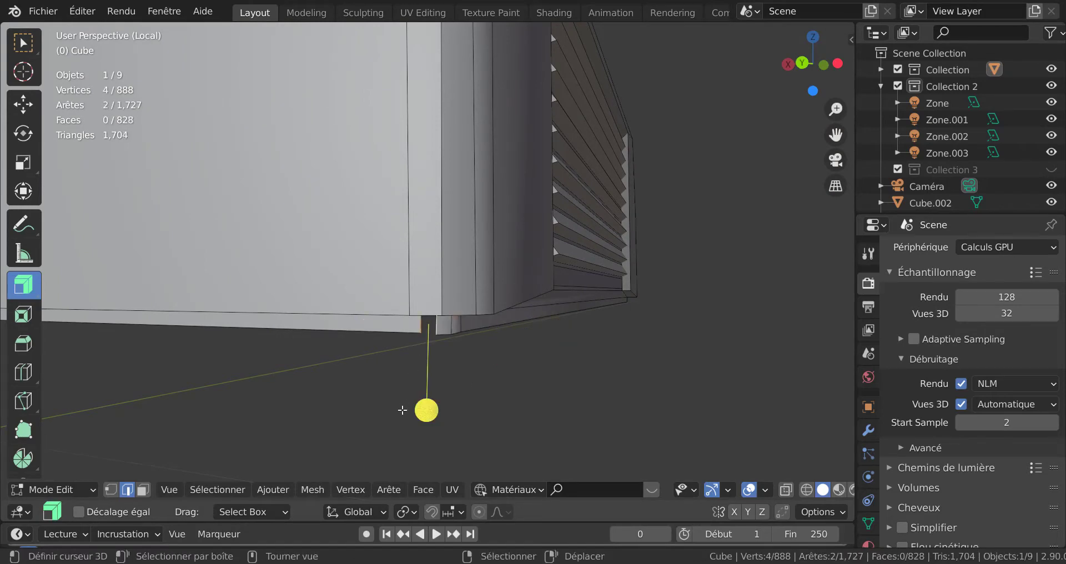
{"action": "key", "text": "f"}
Step: Close both gaps beside the extruded tab at the third bottom corner with faces
{"action": "middle_click_drag", "start_coordinate": [369, 421], "coordinate": [525, 349]}
{"action": "right_click", "coordinate": [568, 270]}
{"action": "right_click", "coordinate": [585, 269], "text": "shift"}
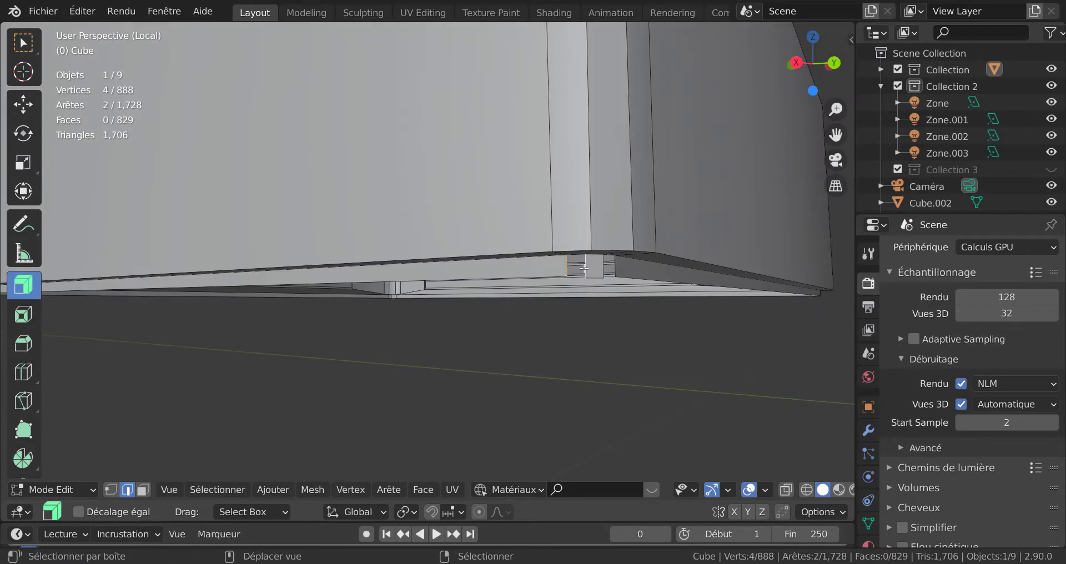
{"action": "key", "text": "f"}
{"action": "right_click", "coordinate": [604, 268]}
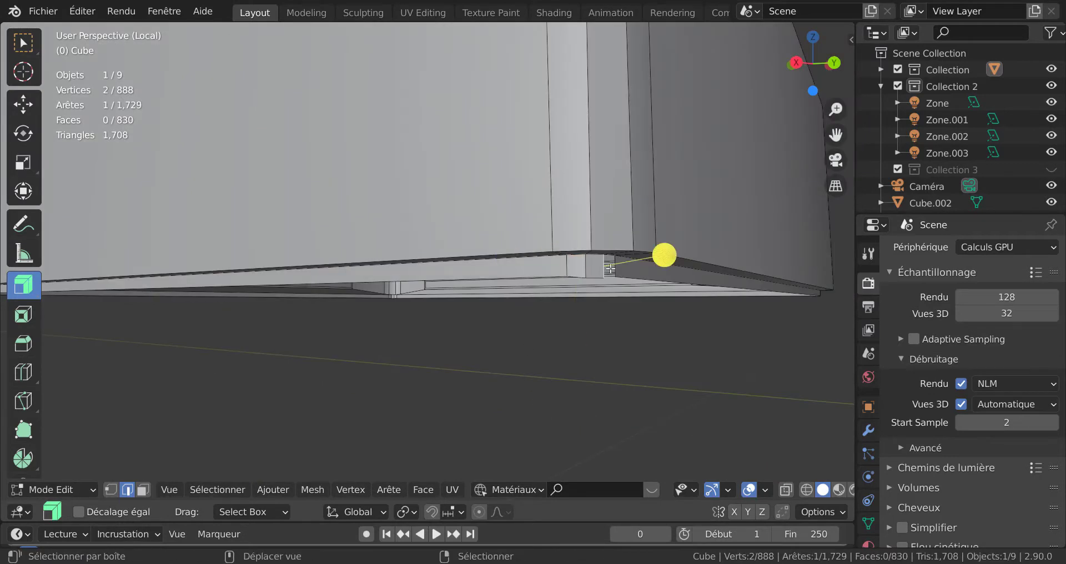
{"action": "right_click", "coordinate": [615, 270], "text": "shift"}
{"action": "right_click", "coordinate": [596, 271], "text": "shift"}
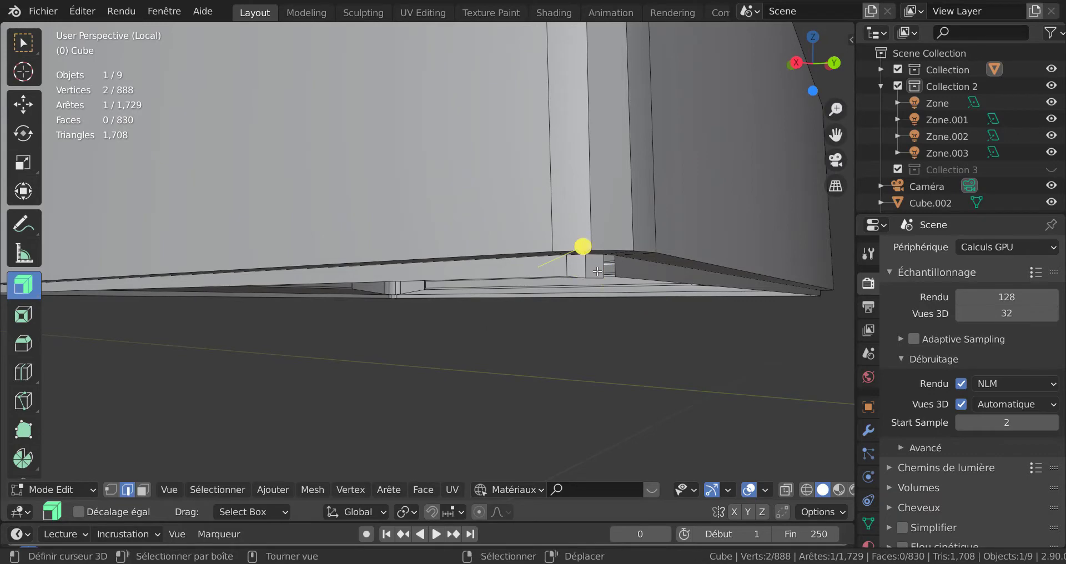
{"action": "right_click", "coordinate": [599, 270]}
{"action": "right_click", "coordinate": [618, 267], "text": "shift"}
{"action": "middle_click_drag", "start_coordinate": [618, 267], "coordinate": [637, 312]}
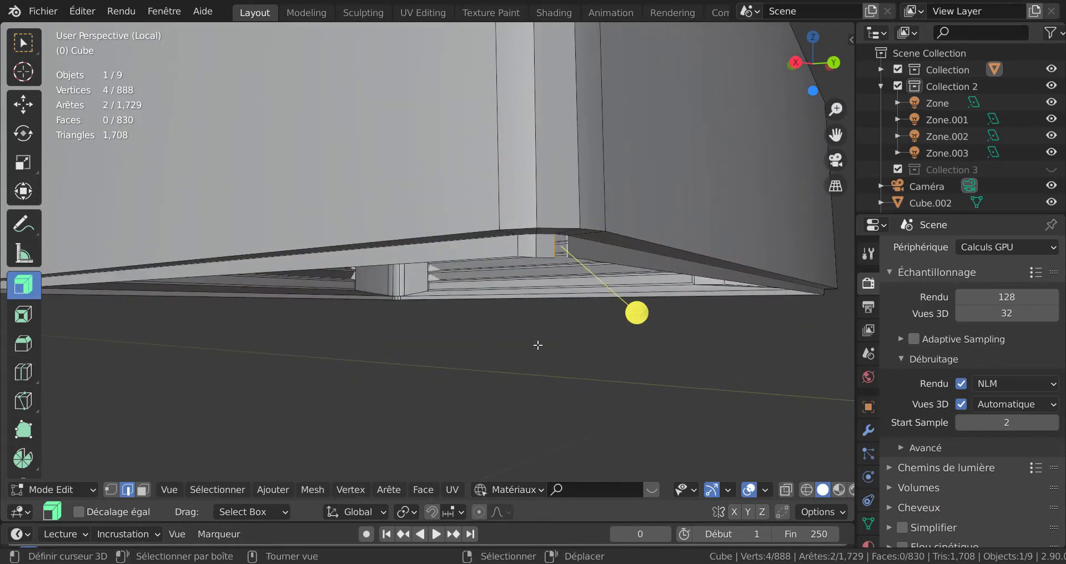
{"action": "key", "text": "f"}
Step: Try to select the two edges bounding a gap beside the tab at the fourth bottom corner
{"action": "scroll", "coordinate": [467, 361], "scroll_direction": "down", "scroll_amount": 4}
{"action": "middle_click_drag", "start_coordinate": [464, 362], "coordinate": [532, 331]}
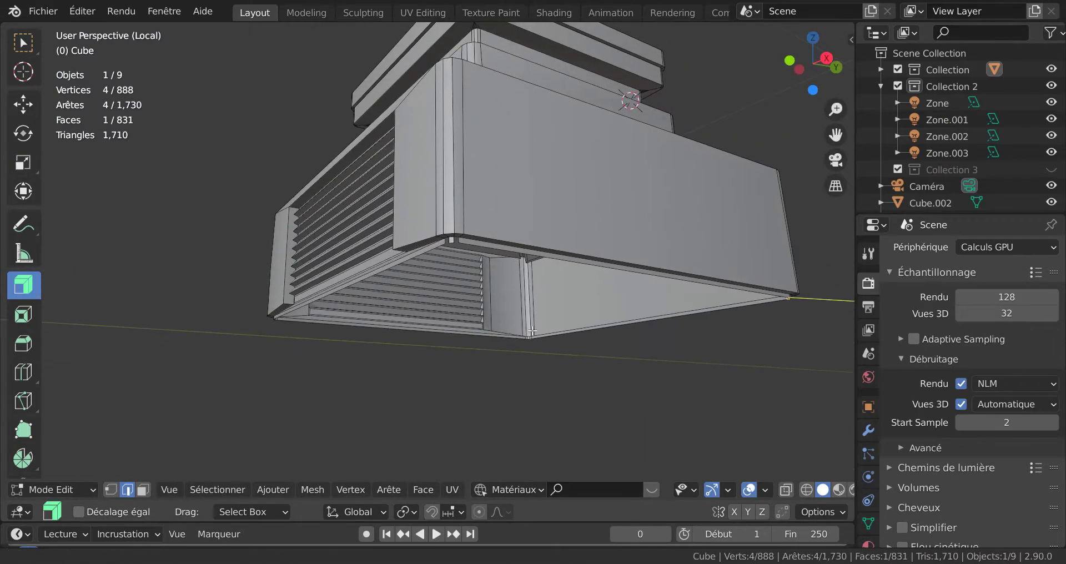
{"action": "scroll", "coordinate": [531, 322], "scroll_direction": "up", "scroll_amount": 3}
{"action": "right_click", "coordinate": [536, 172]}
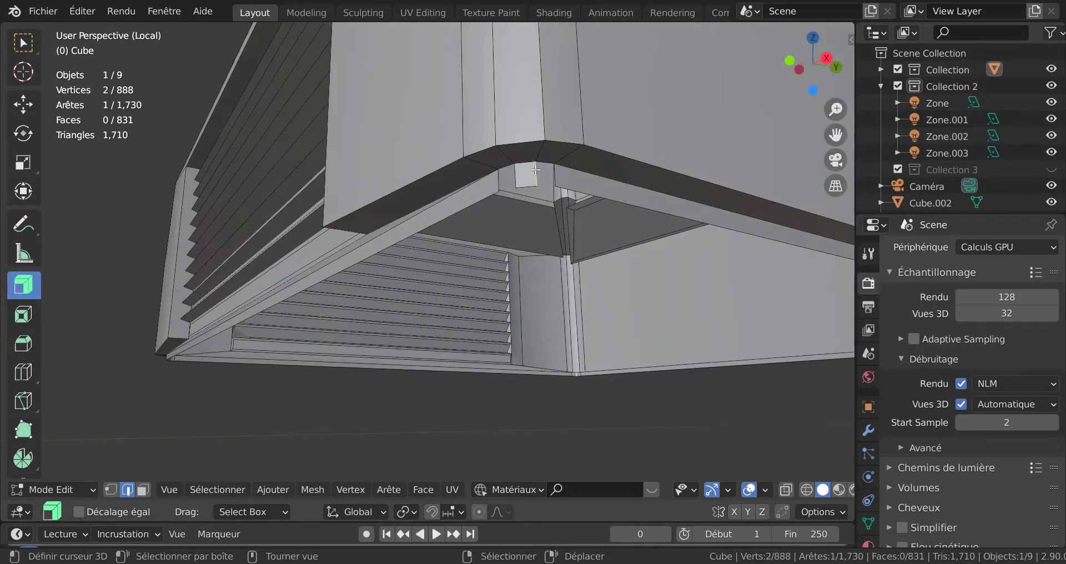
{"action": "right_click", "coordinate": [551, 176], "text": "shift"}
{"action": "right_click", "coordinate": [534, 174]}
{"action": "right_click", "coordinate": [558, 170], "text": "shift"}
{"action": "right_click", "coordinate": [557, 180]}
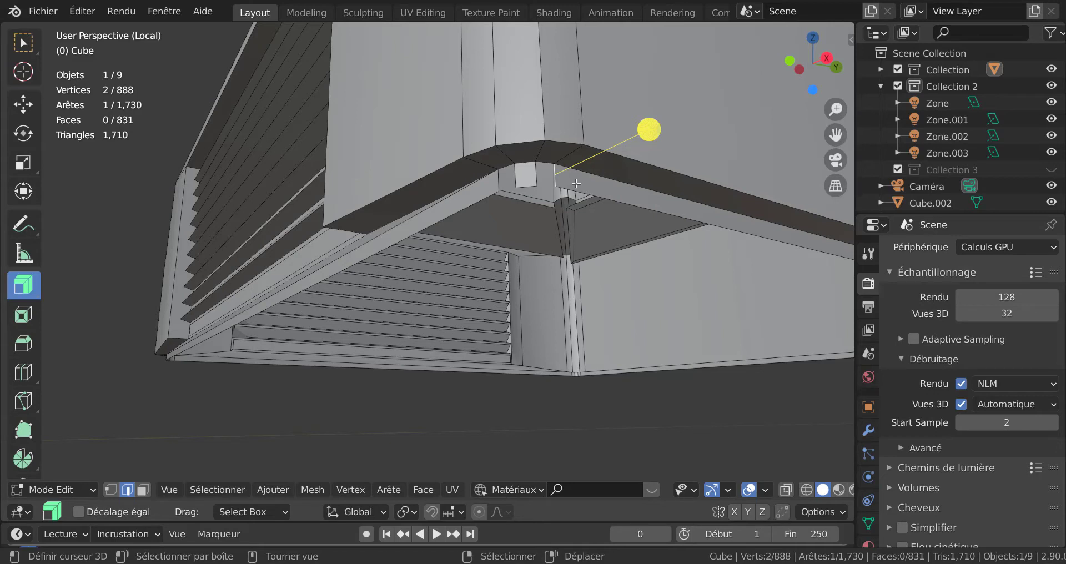
Step: Select the whole band of narrow vertical faces around the inner bottom rim in face mode and delete the faces
{"action": "key", "text": "3"}
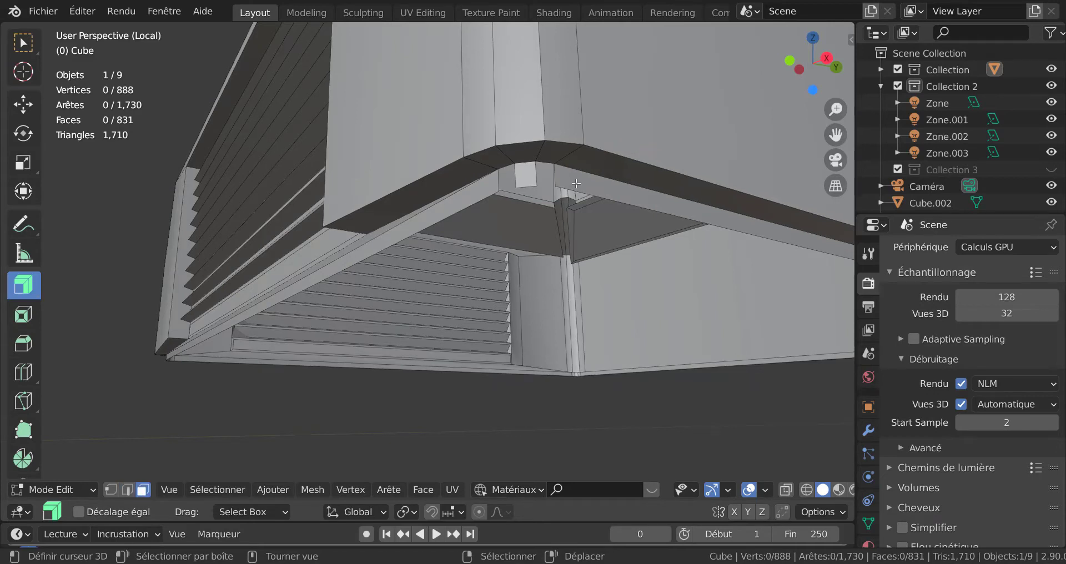
{"action": "right_click", "coordinate": [575, 183]}
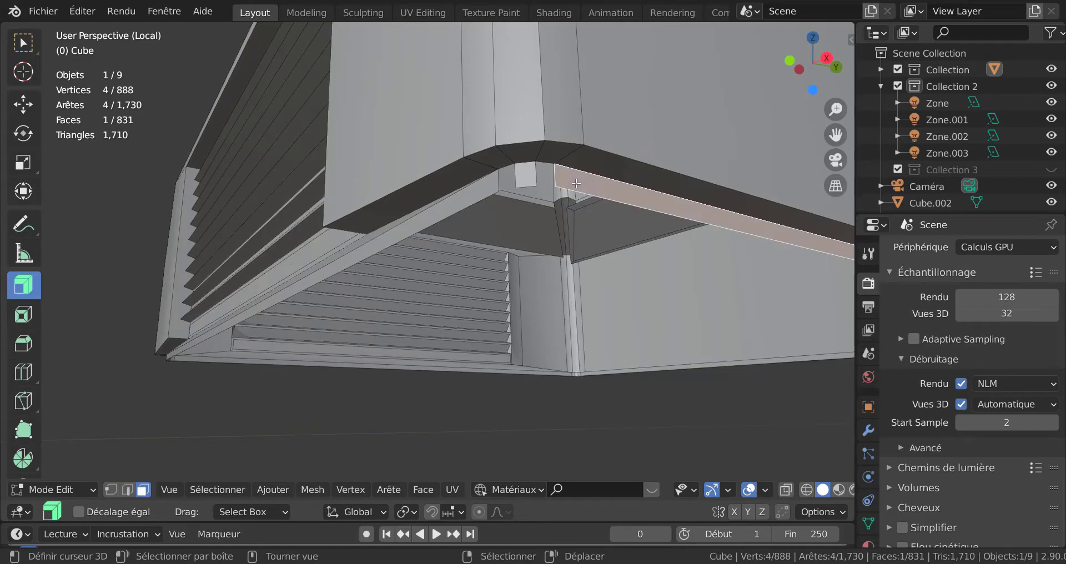
{"action": "right_click", "coordinate": [526, 180], "text": "shift"}
{"action": "right_click", "coordinate": [463, 210], "text": "shift"}
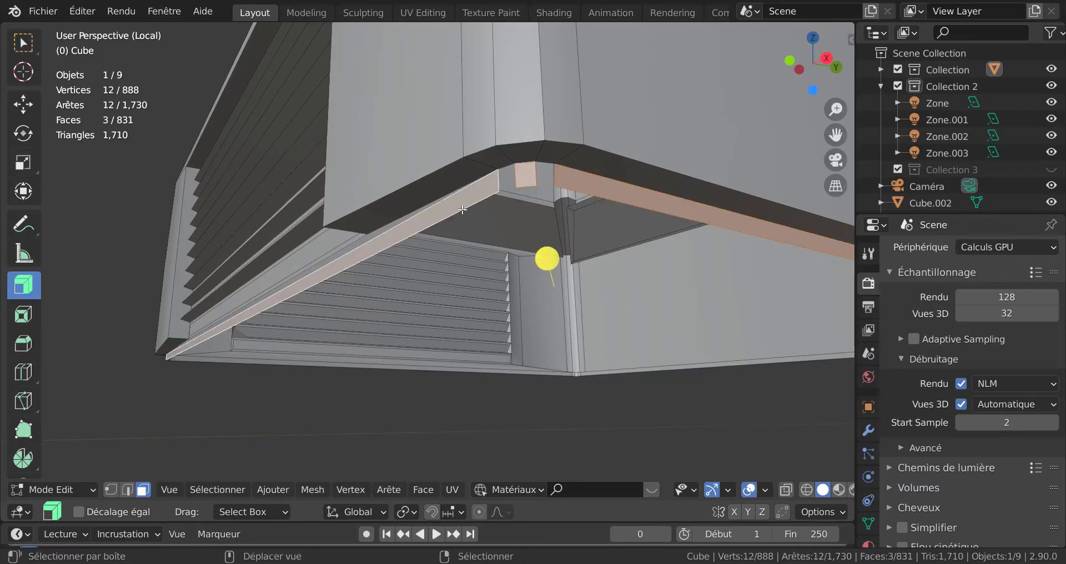
{"action": "scroll", "coordinate": [422, 289], "scroll_direction": "down", "scroll_amount": 2}
{"action": "middle_click_drag", "start_coordinate": [516, 268], "coordinate": [613, 260]}
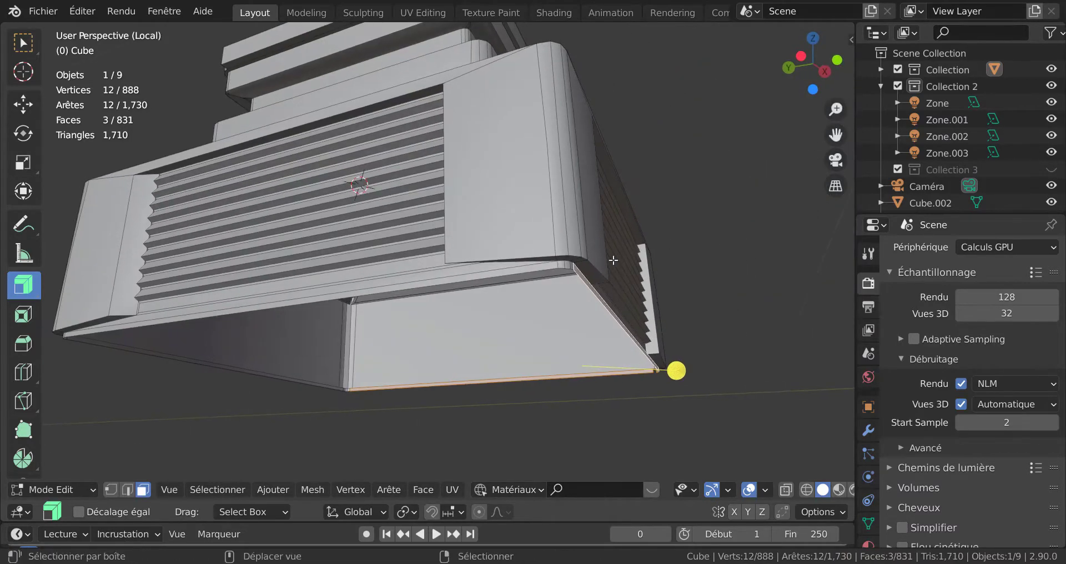
{"action": "right_click", "coordinate": [562, 264], "text": "alt+shift"}
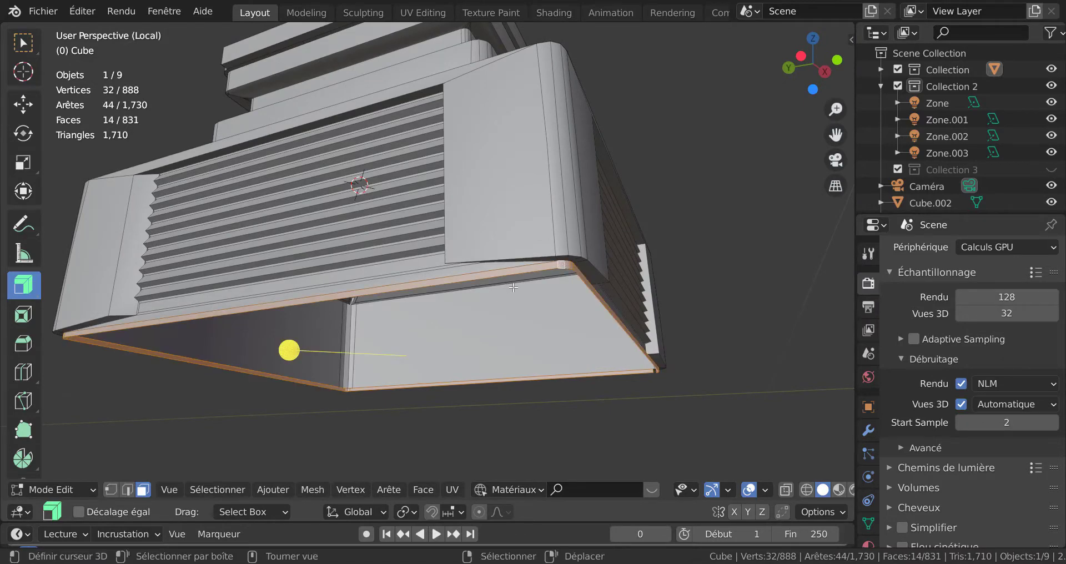
{"action": "middle_click_drag", "start_coordinate": [541, 322], "coordinate": [573, 322]}
{"action": "scroll", "coordinate": [572, 322], "scroll_direction": "down", "scroll_amount": 1}
{"action": "key", "text": "x"}
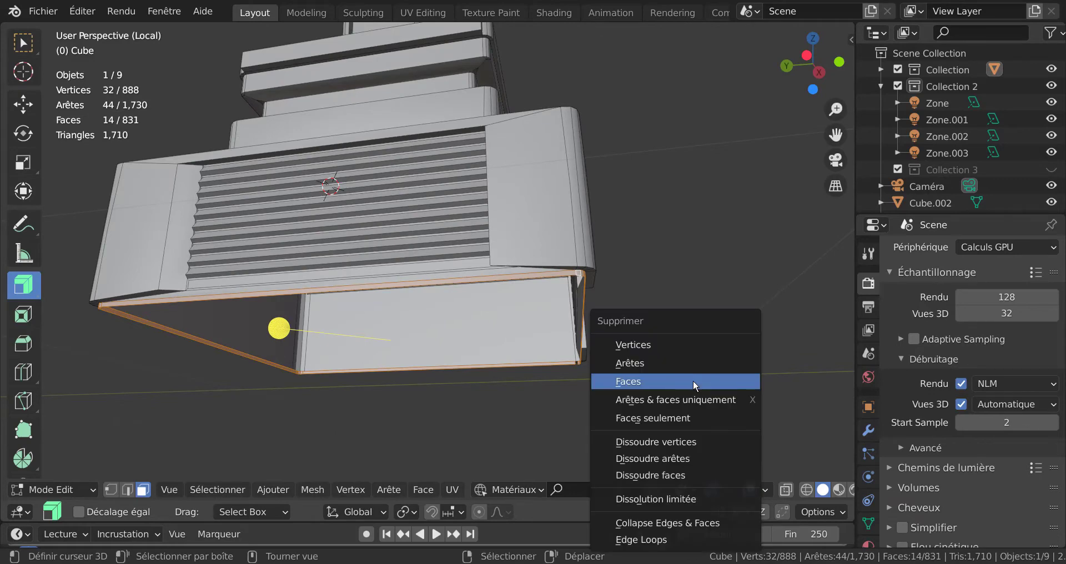
{"action": "left_click", "coordinate": [692, 380]}
Step: Select the inner edge loop of the open bottom rim and extrude it downward by about 0.014 m
{"action": "middle_click_drag", "start_coordinate": [566, 309], "coordinate": [581, 303]}
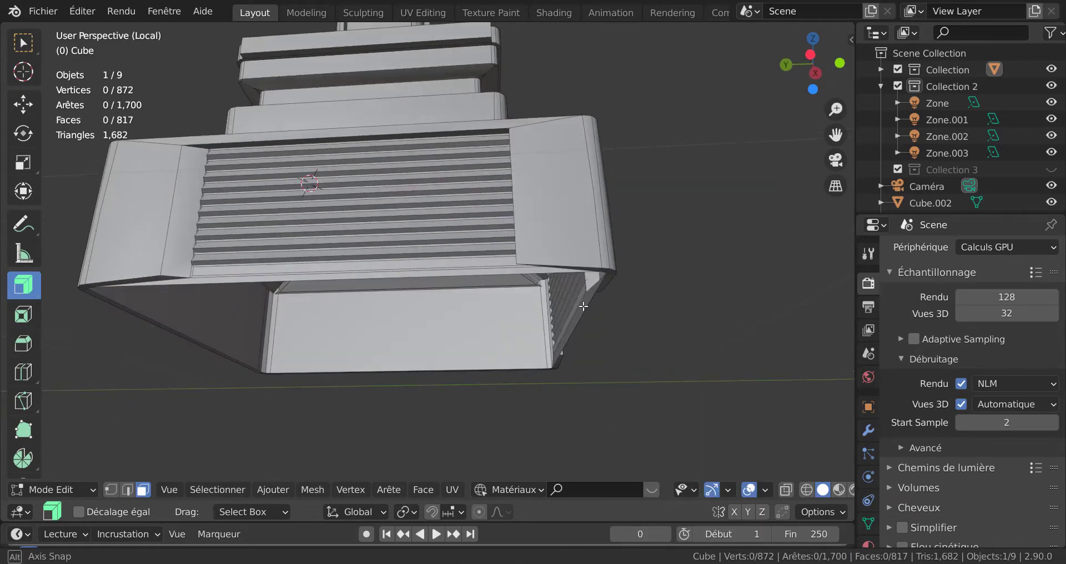
{"action": "scroll", "coordinate": [582, 303], "scroll_direction": "up", "scroll_amount": 2}
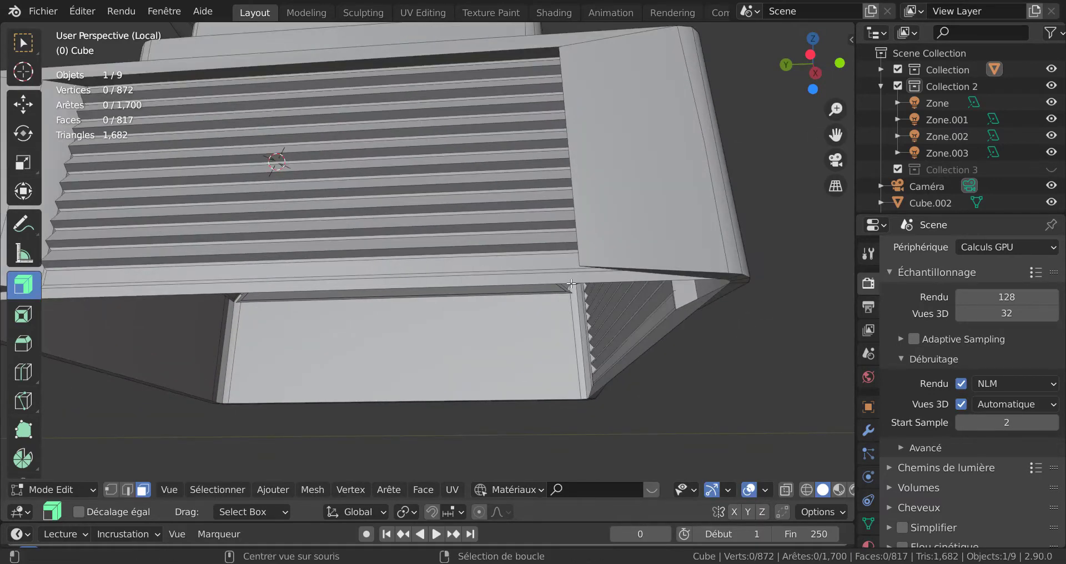
{"action": "key", "text": "2"}
{"action": "right_click", "coordinate": [595, 283], "text": "alt"}
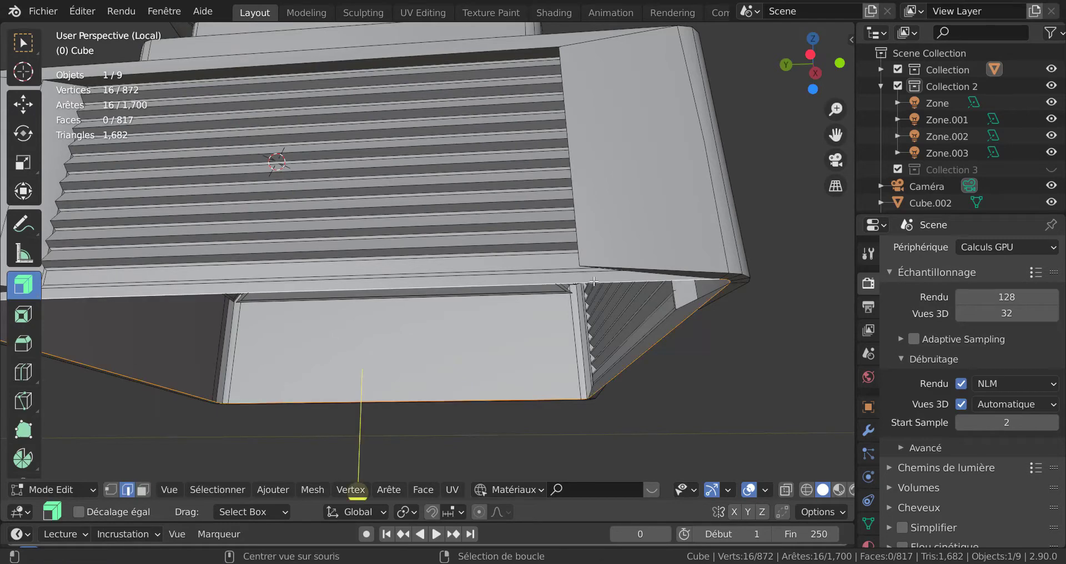
{"action": "scroll", "coordinate": [616, 332], "scroll_direction": "down", "scroll_amount": 4}
{"action": "middle_click_drag", "start_coordinate": [616, 333], "coordinate": [616, 340]}
{"action": "key", "text": "e"}
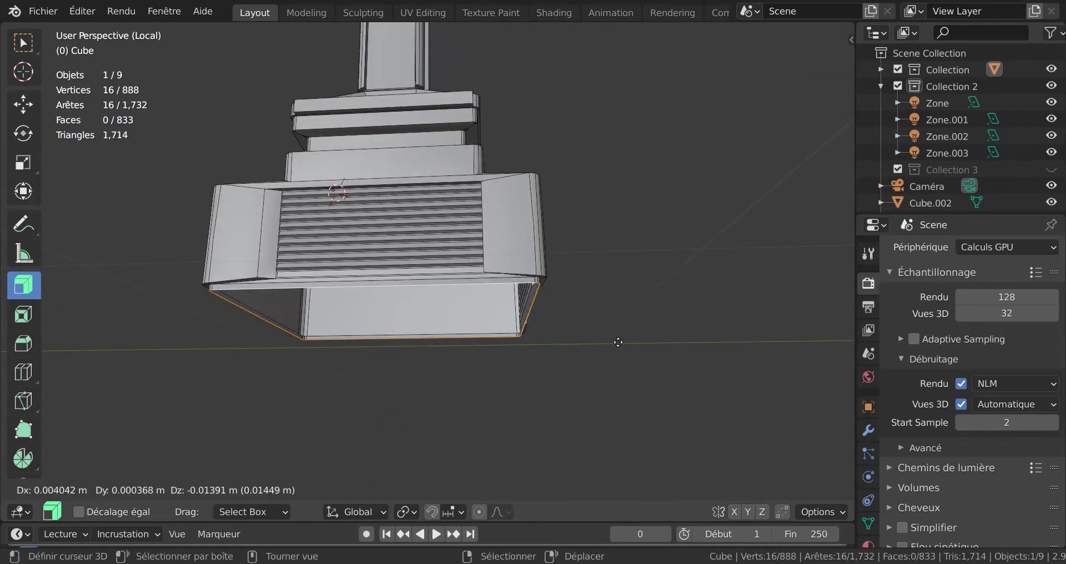
{"action": "left_click", "coordinate": [619, 341]}
Step: Extrude the bottom edge loop again along Z and scale it outward to form a flared skirt
{"action": "key", "text": "e"}
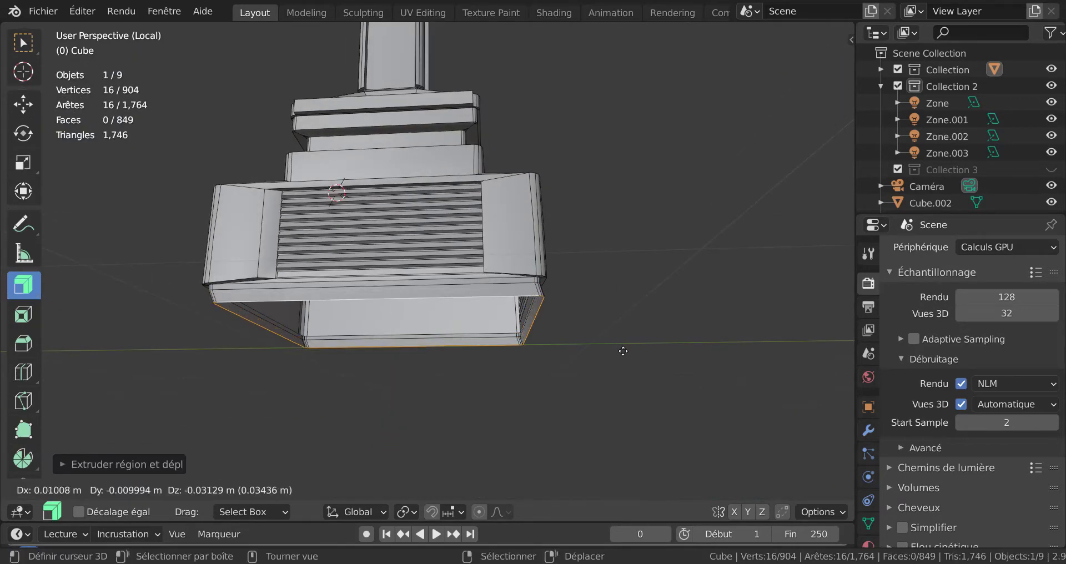
{"action": "key", "text": "z"}
{"action": "left_click", "coordinate": [620, 352]}
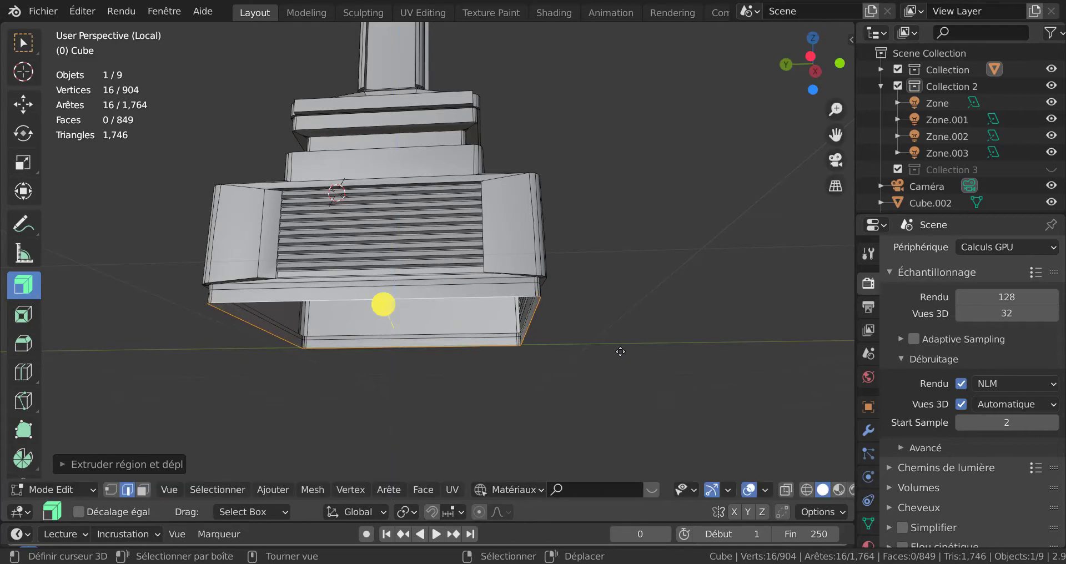
{"action": "key", "text": "s"}
{"action": "left_click", "coordinate": [643, 381]}
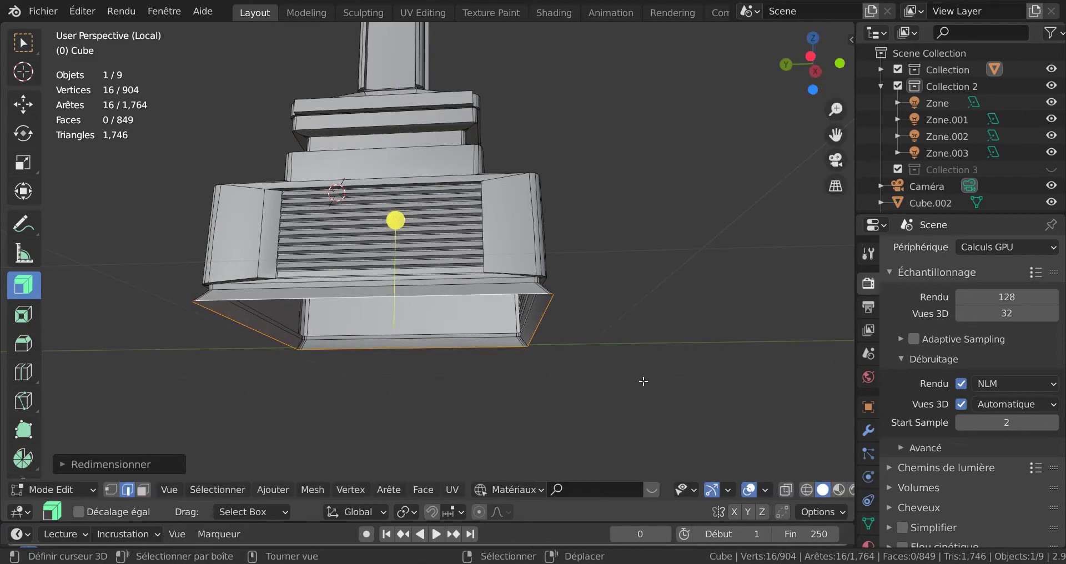
Step: Extrude the flared bottom edge loop in place, fill it with a closing face and return to Object Mode
{"action": "key", "text": "e"}
{"action": "left_click", "coordinate": [643, 381]}
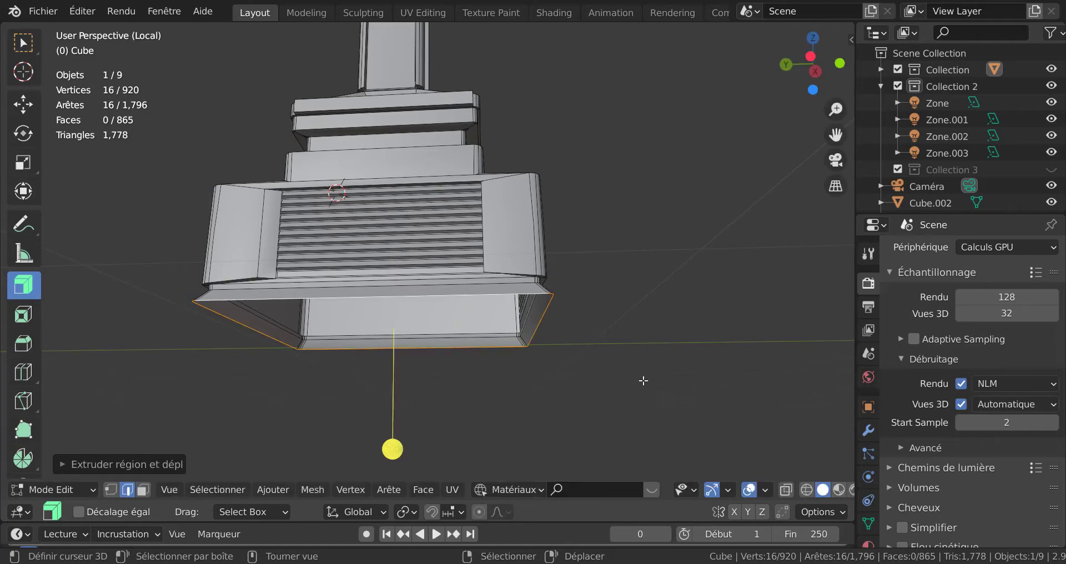
{"action": "key", "text": "f"}
{"action": "key", "text": "Tab"}
{"action": "middle_click_drag", "start_coordinate": [645, 383], "coordinate": [585, 426]}
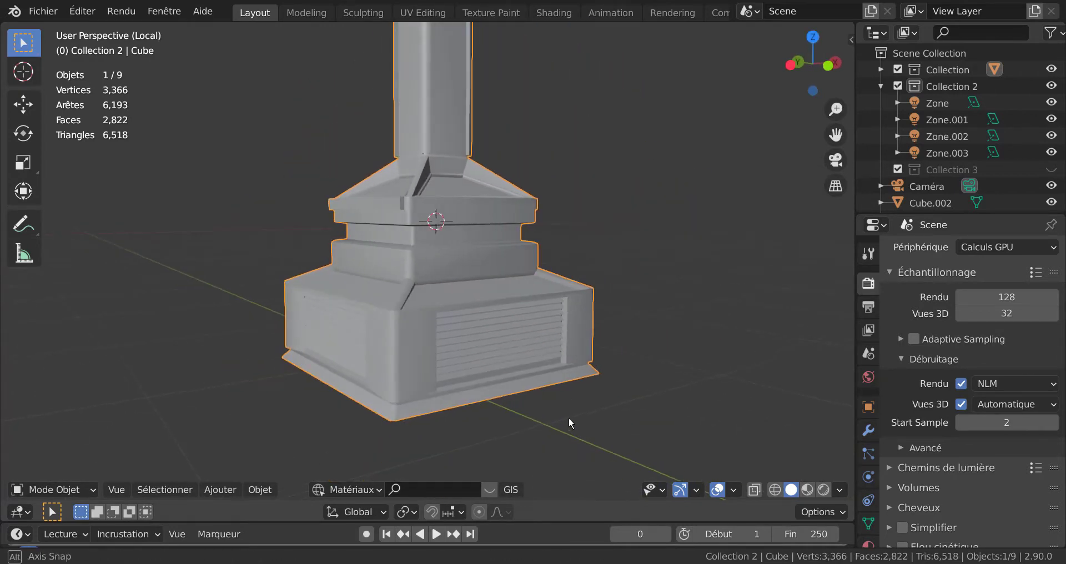
{"action": "key", "text": "Tab"}
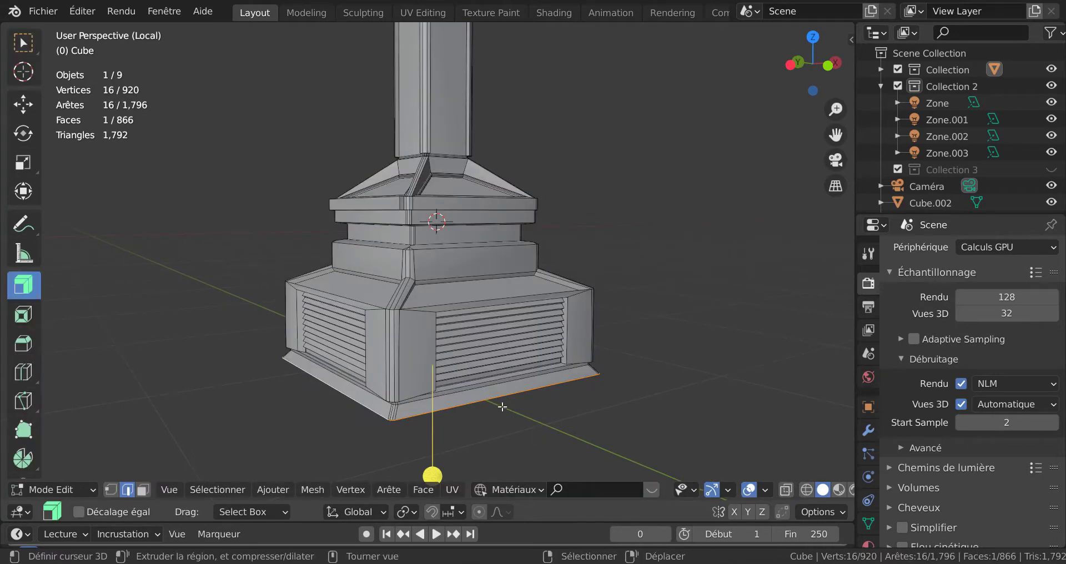
{"action": "middle_click_drag", "start_coordinate": [502, 407], "coordinate": [510, 421]}
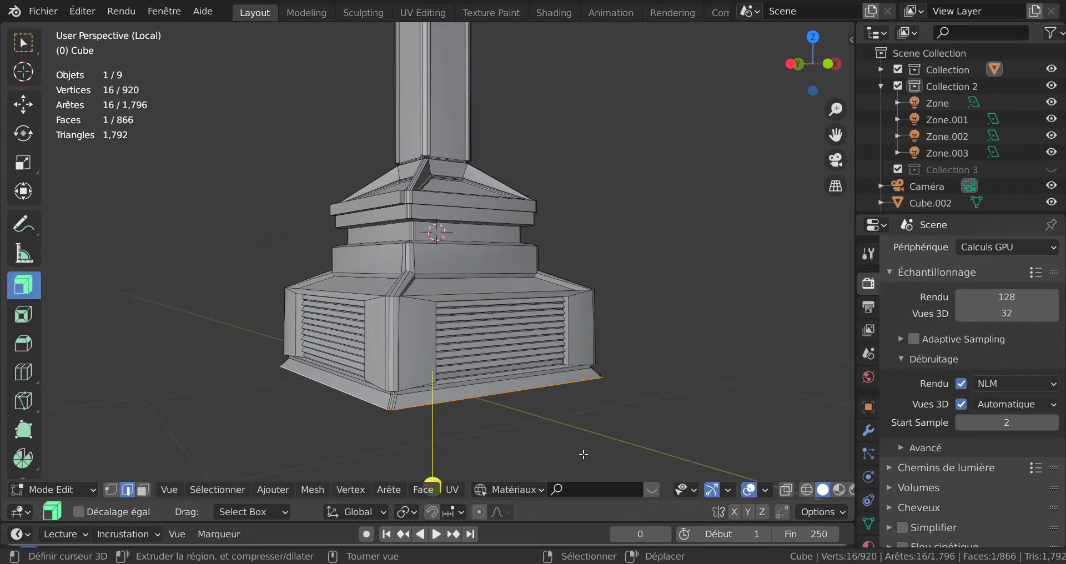
{"action": "key", "text": "s"}
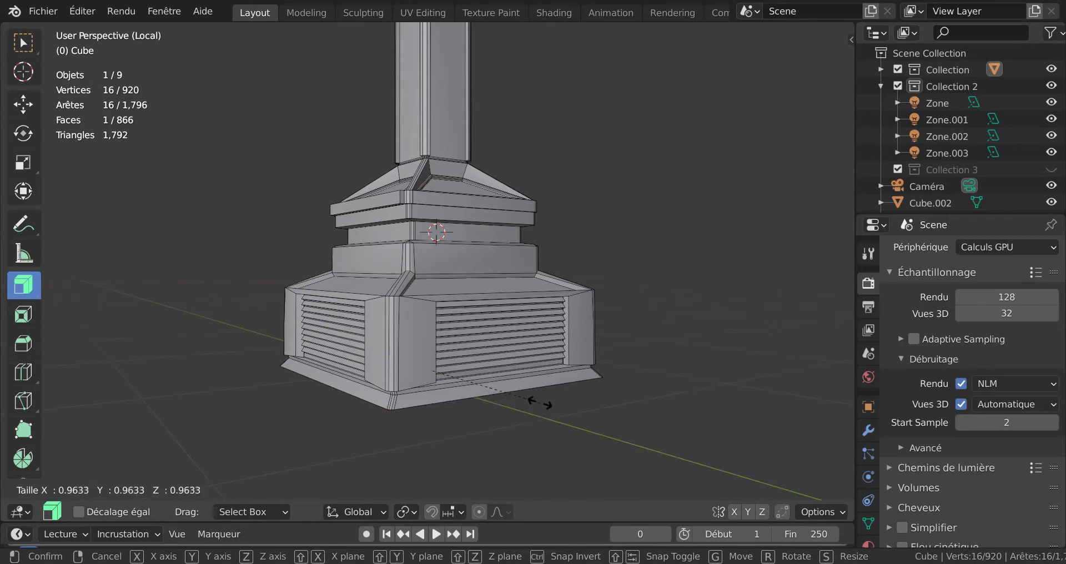
{"action": "right_click", "coordinate": [580, 423]}
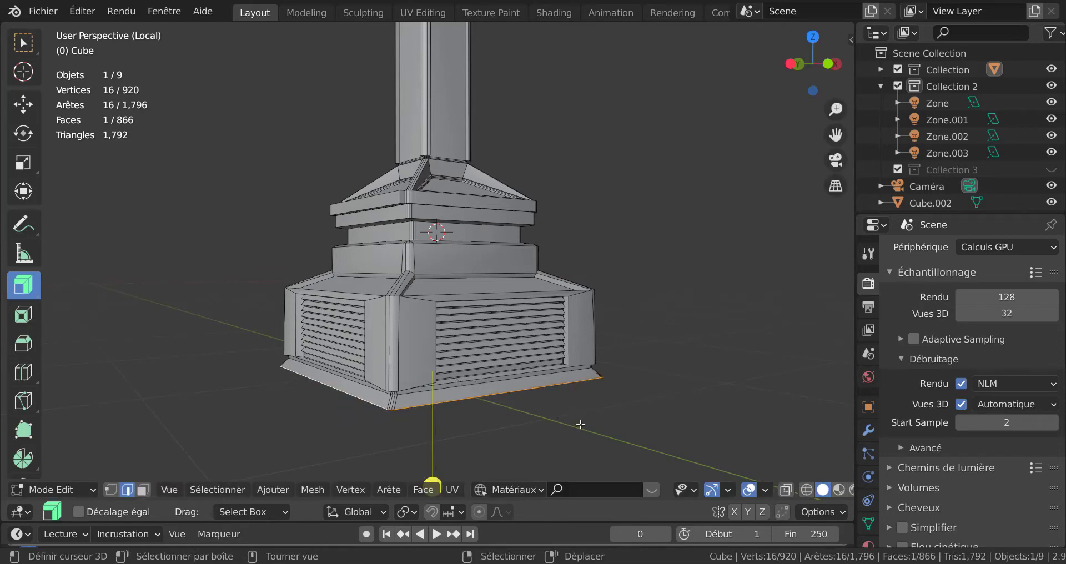
{"action": "middle_click_drag", "start_coordinate": [580, 424], "coordinate": [567, 367]}
{"action": "scroll", "coordinate": [568, 367], "scroll_direction": "up", "scroll_amount": 4}
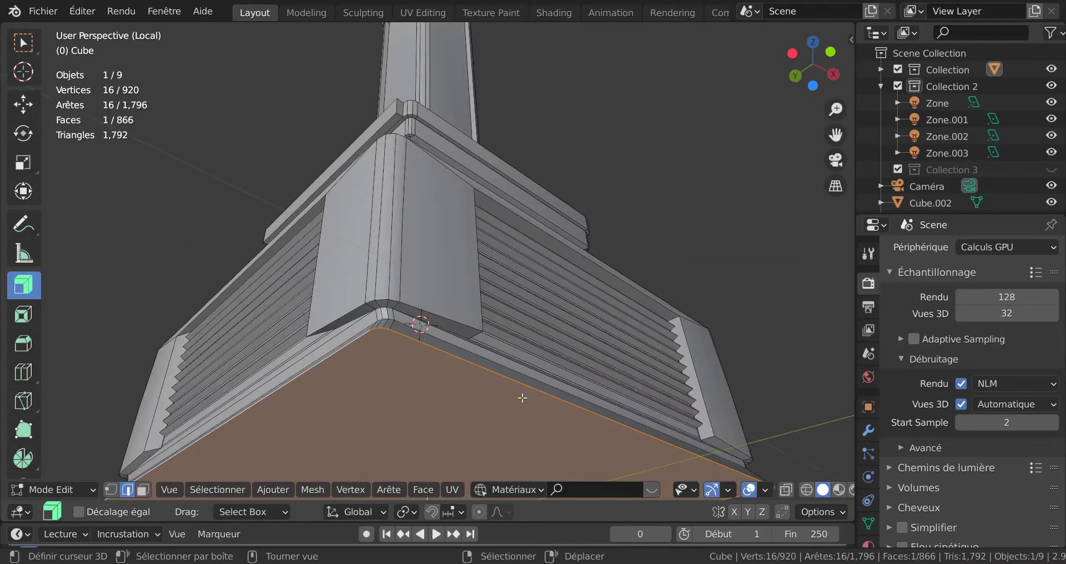
{"action": "key", "text": "Tab"}
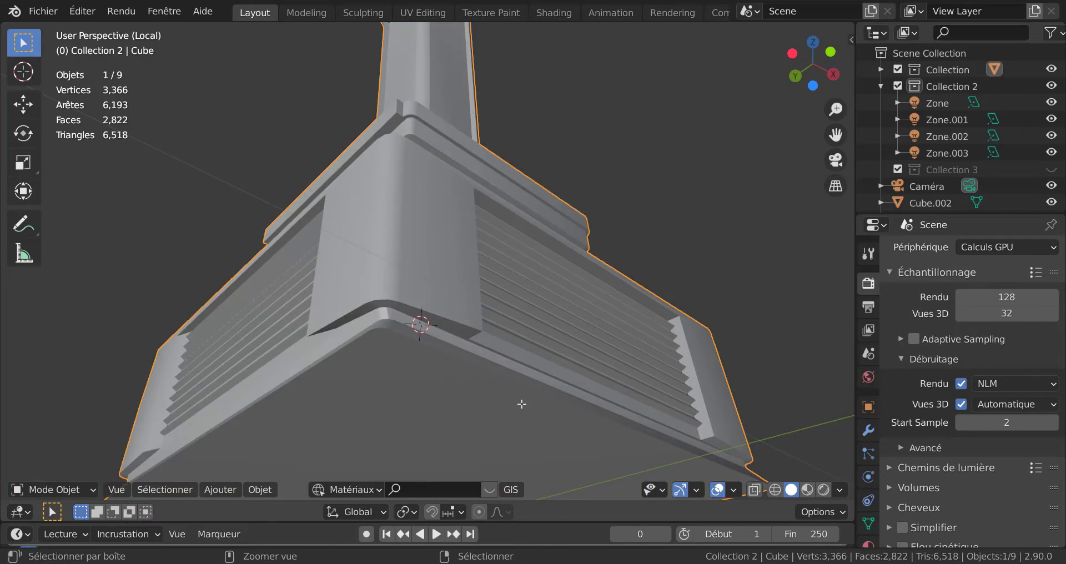
Step: Select the closing underside face in face mode, try scaling it inward to about 0.88 and undo the scaling
{"action": "key", "text": "Tab"}
{"action": "key", "text": "2"}
{"action": "left_click", "coordinate": [484, 404]}
{"action": "left_click", "coordinate": [414, 425]}
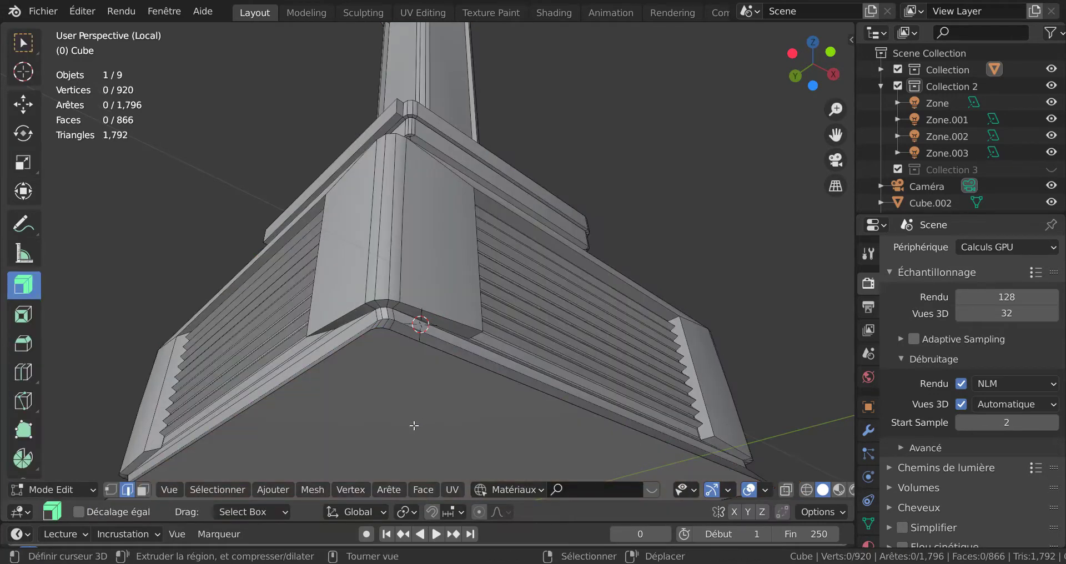
{"action": "left_click", "coordinate": [143, 489]}
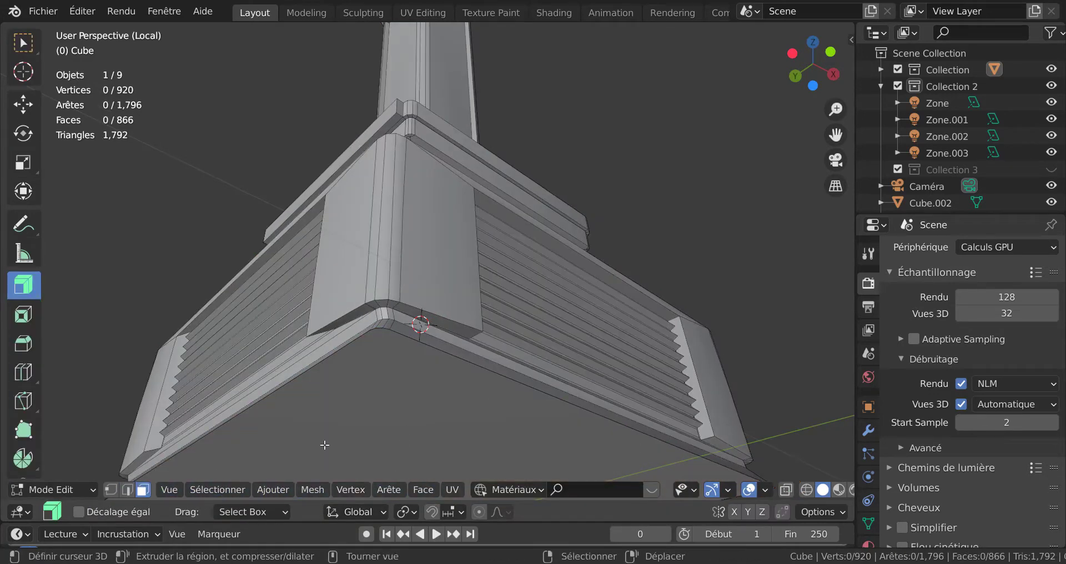
{"action": "left_click", "coordinate": [449, 416]}
{"action": "middle_click_drag", "start_coordinate": [471, 437], "coordinate": [506, 458]}
{"action": "key", "text": "s"}
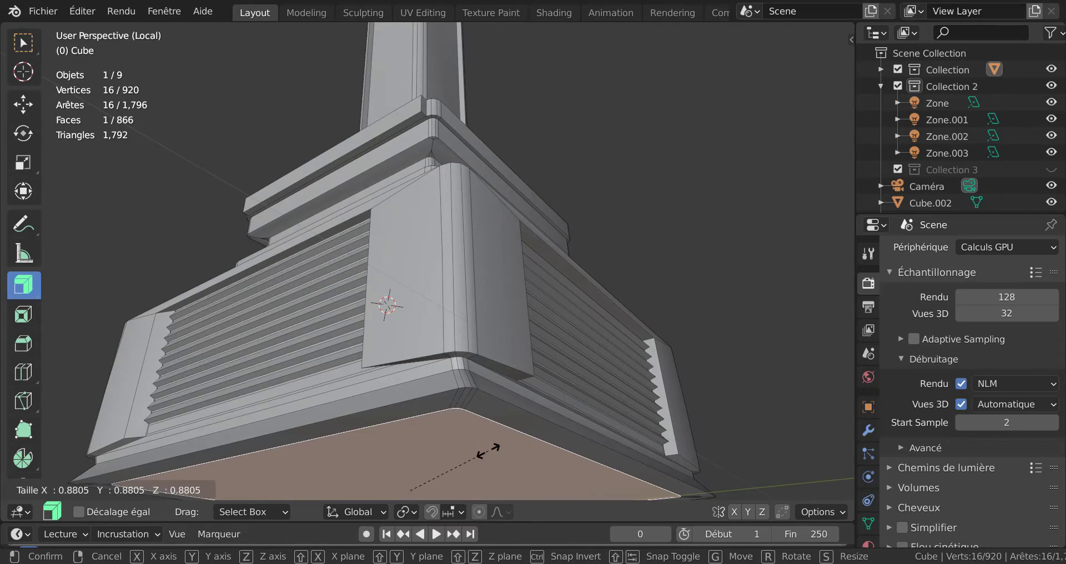
{"action": "left_click", "coordinate": [489, 450]}
{"action": "key", "text": "ctrl+z"}
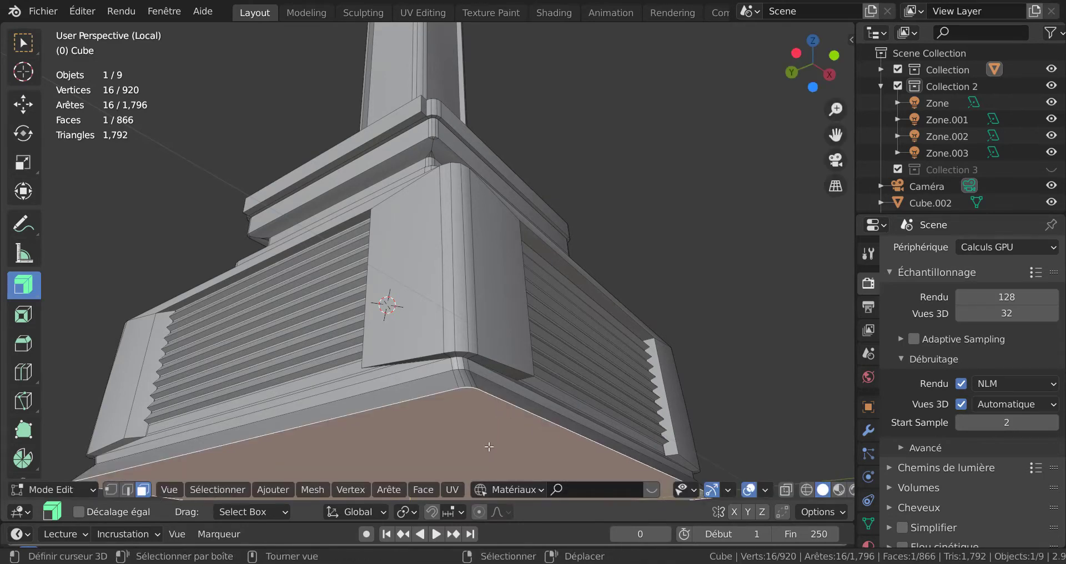
Step: Select the whole mesh and merge its vertices by distance
{"action": "key", "text": "a"}
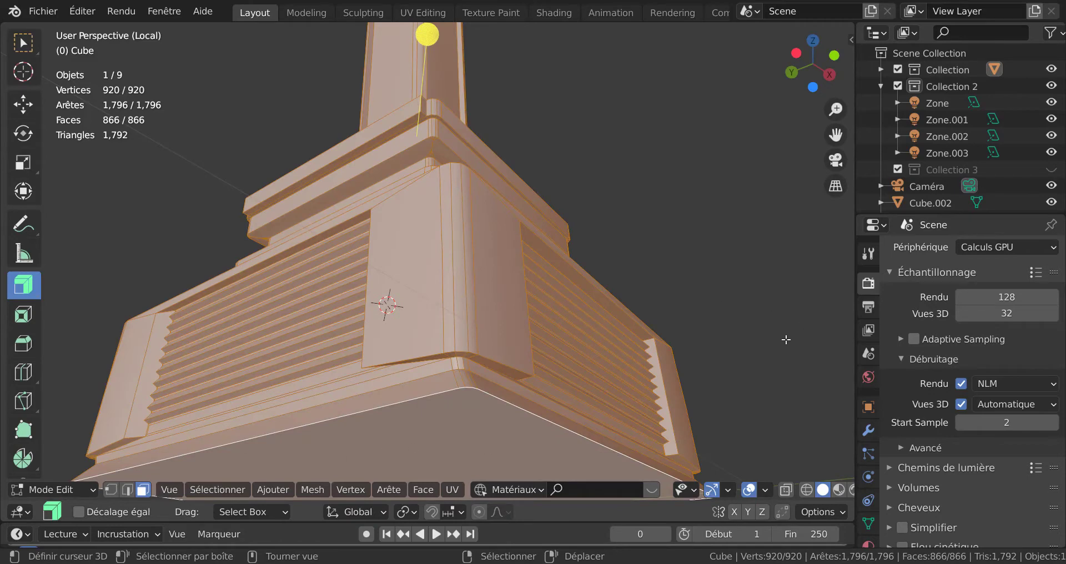
{"action": "key", "text": "q"}
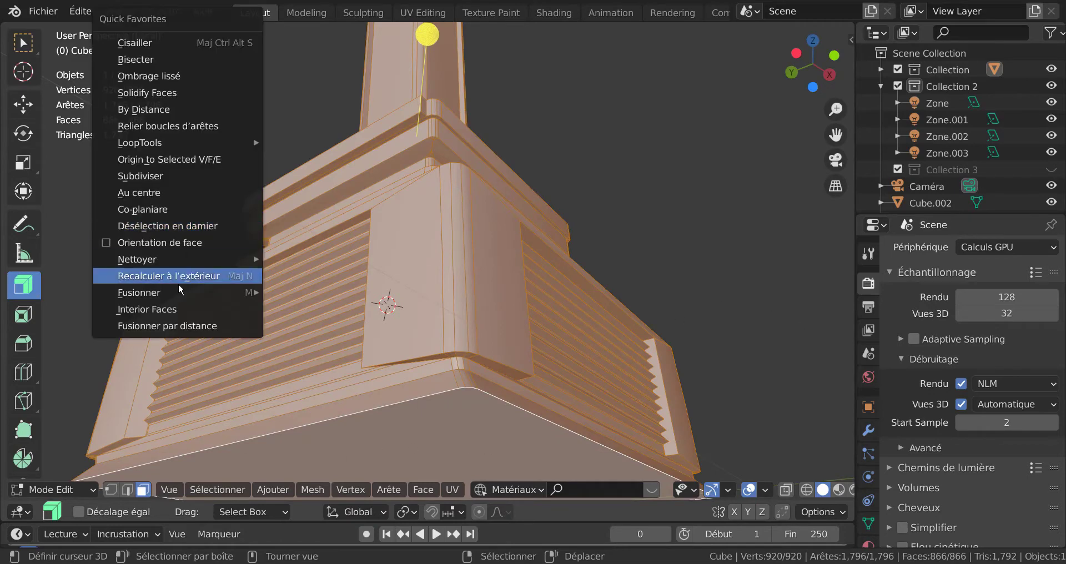
{"action": "left_click", "coordinate": [175, 325]}
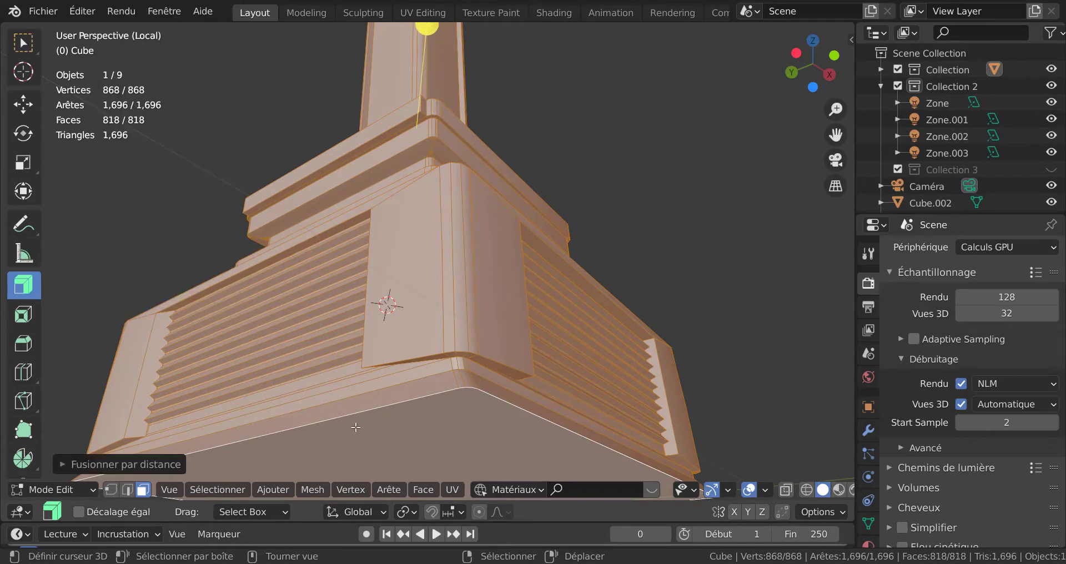
Step: Select the underside face, scale it slightly inward and return to Object Mode
{"action": "left_click", "coordinate": [469, 441]}
{"action": "key", "text": "s"}
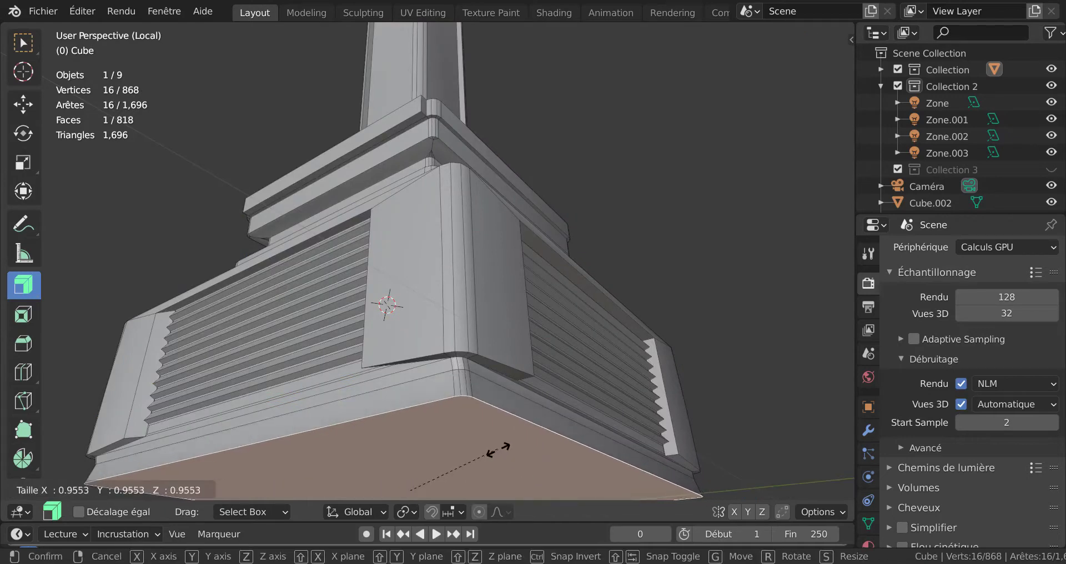
{"action": "left_click", "coordinate": [510, 453]}
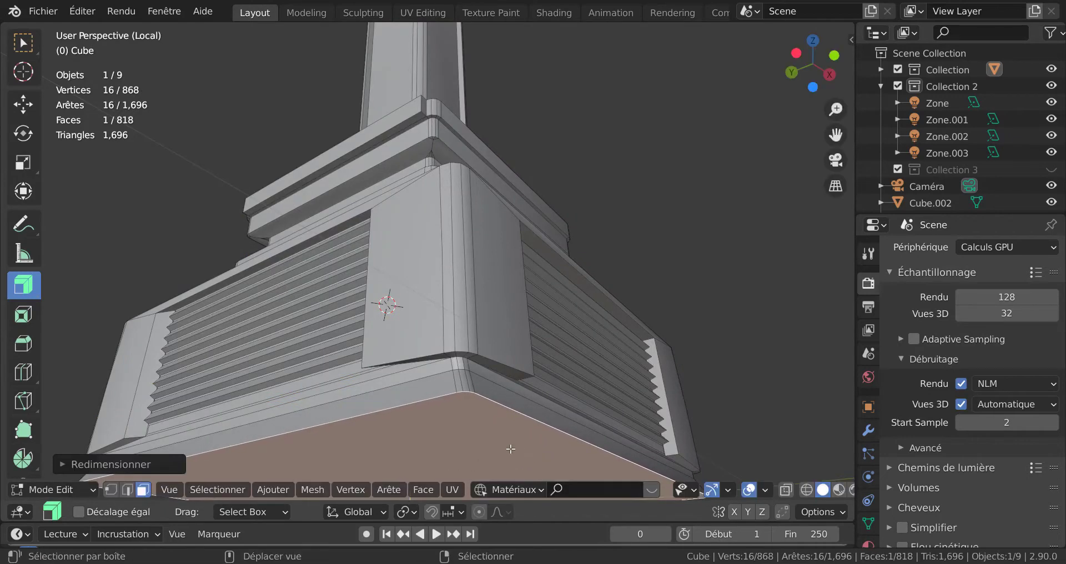
{"action": "key", "text": "Tab"}
Step: Select the four recessed sloped faces above the louvred base in Edit Mode and try to bevel them
{"action": "middle_click_drag", "start_coordinate": [509, 437], "coordinate": [482, 408]}
{"action": "scroll", "coordinate": [554, 371], "scroll_direction": "up", "scroll_amount": 2}
{"action": "key", "text": "Tab"}
{"action": "scroll", "coordinate": [493, 385], "scroll_direction": "up", "scroll_amount": 2}
{"action": "left_click", "coordinate": [431, 363]}
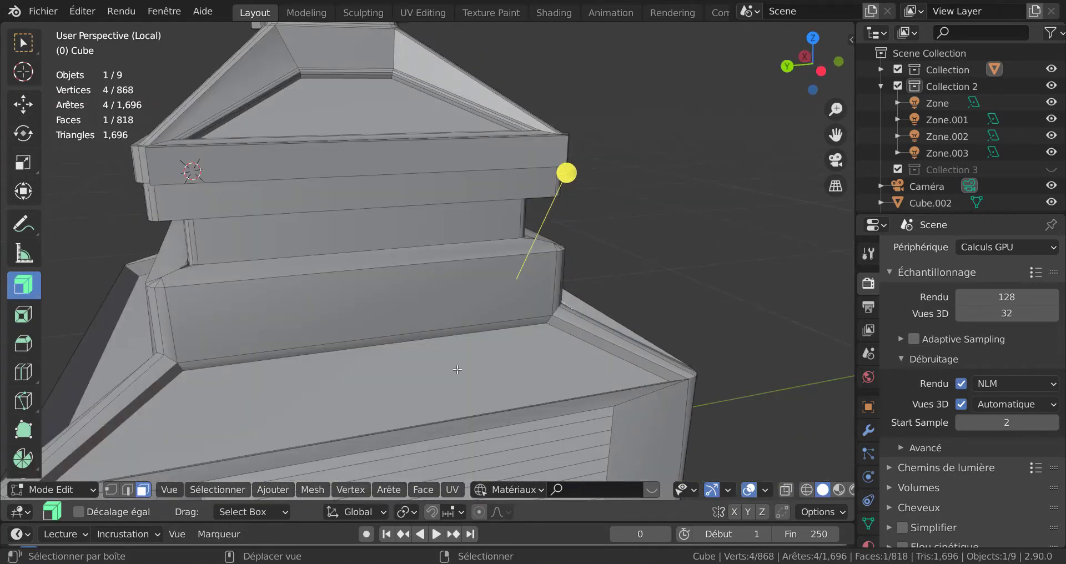
{"action": "left_click", "coordinate": [398, 407], "text": "shift"}
{"action": "middle_click_drag", "start_coordinate": [397, 407], "coordinate": [546, 397]}
{"action": "left_click", "coordinate": [482, 442], "text": "shift"}
{"action": "scroll", "coordinate": [465, 412], "scroll_direction": "down", "scroll_amount": 4}
{"action": "left_click", "coordinate": [497, 351], "text": "shift"}
{"action": "middle_click_drag", "start_coordinate": [497, 352], "coordinate": [697, 340]}
{"action": "scroll", "coordinate": [701, 381], "scroll_direction": "up", "scroll_amount": 2}
{"action": "middle_click_drag", "start_coordinate": [639, 410], "coordinate": [627, 343], "text": "shift"}
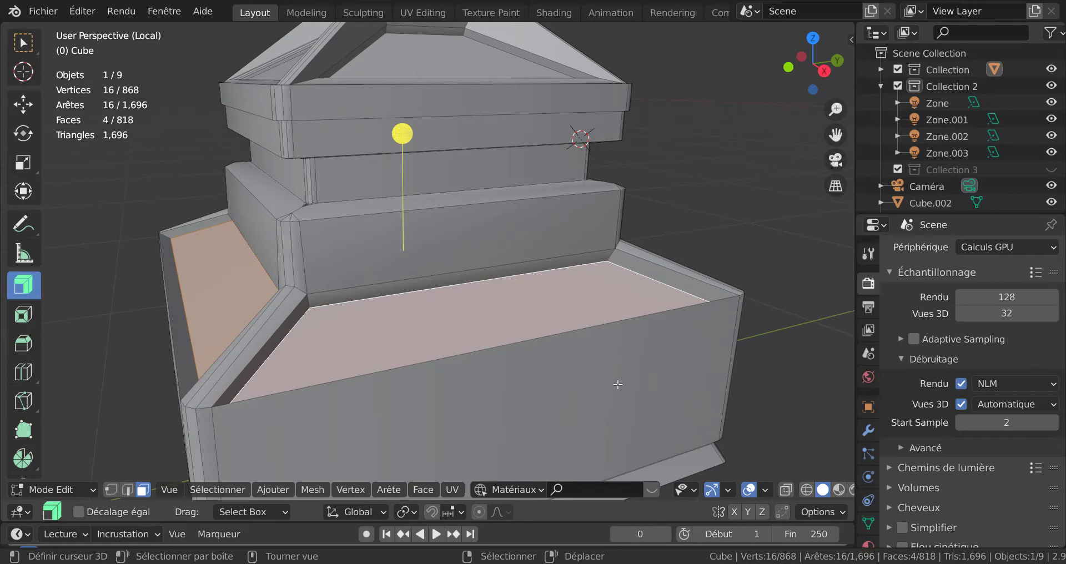
{"action": "key", "text": "ctrl+b"}
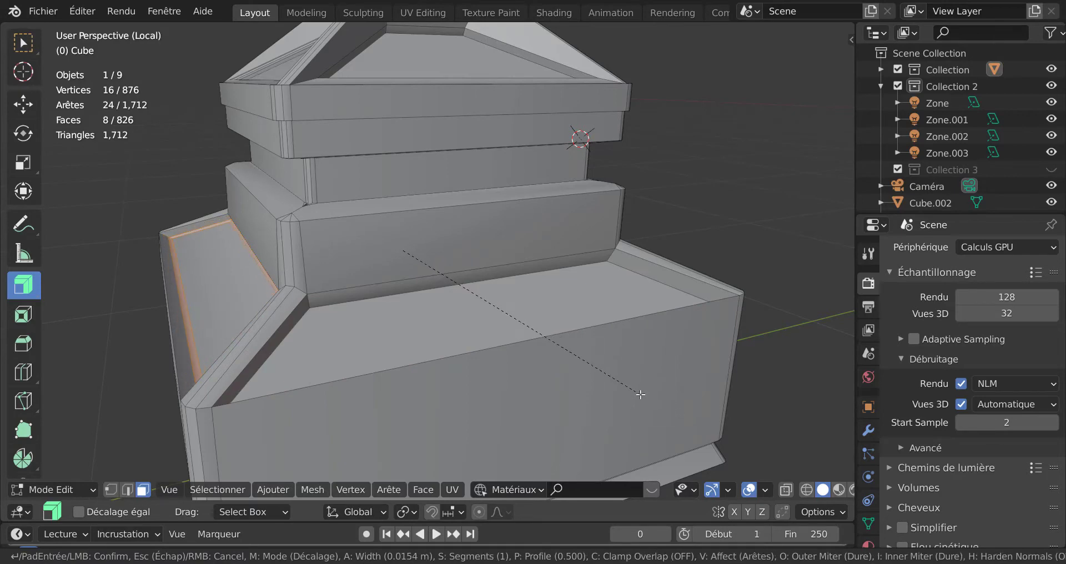
{"action": "key", "text": "Escape"}
{"action": "middle_click_drag", "start_coordinate": [506, 421], "coordinate": [596, 311]}
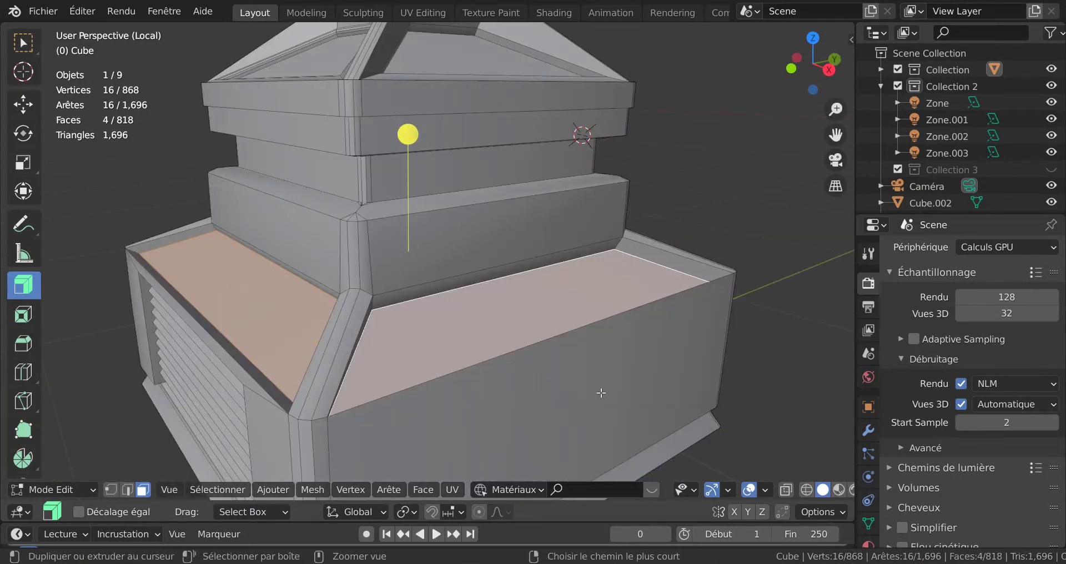
{"action": "key", "text": "ctrl+b"}
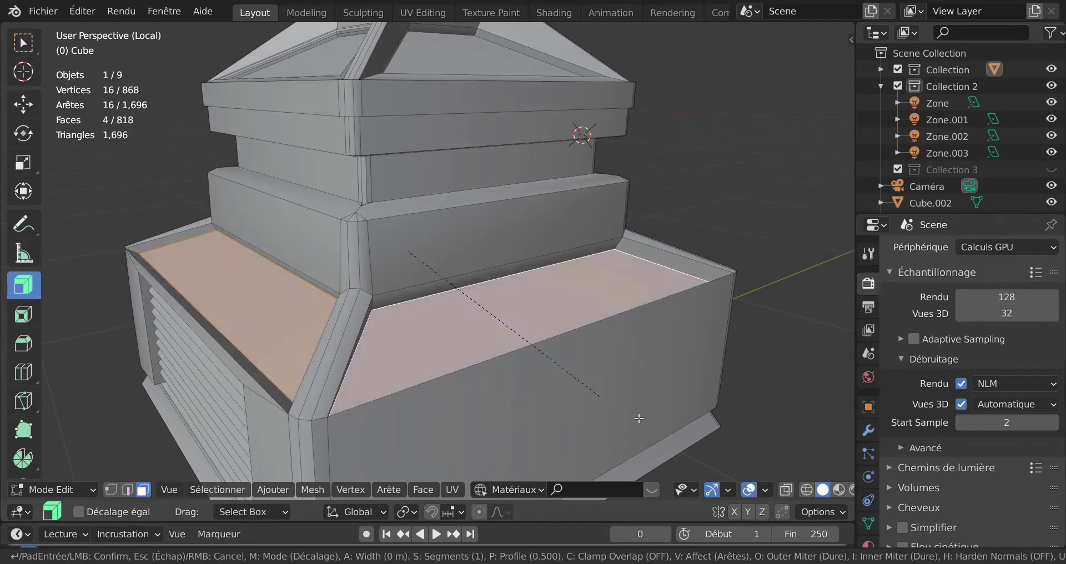
{"action": "key", "text": "Escape"}
Step: Select a single recessed sloped face above the base and try moving it and beveling its edges
{"action": "left_click", "coordinate": [544, 325]}
{"action": "middle_click_drag", "start_coordinate": [544, 324], "coordinate": [547, 367]}
{"action": "key", "text": "g"}
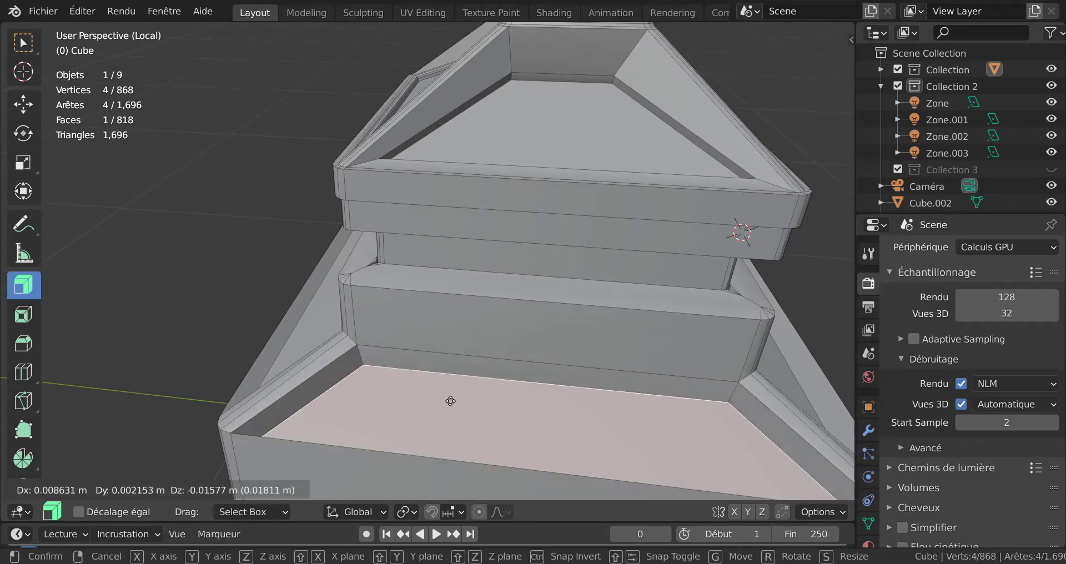
{"action": "right_click", "coordinate": [459, 398]}
{"action": "middle_click_drag", "start_coordinate": [661, 421], "coordinate": [457, 317]}
{"action": "key", "text": "g"}
{"action": "right_click", "coordinate": [724, 321]}
{"action": "scroll", "coordinate": [428, 320], "scroll_direction": "up", "scroll_amount": 4}
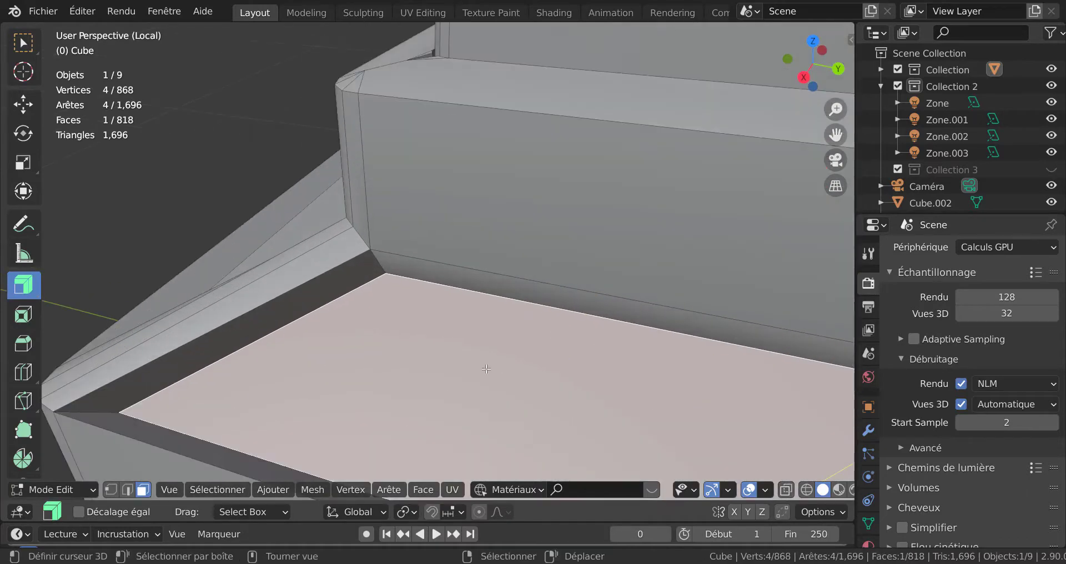
{"action": "key", "text": "ctrl+b"}
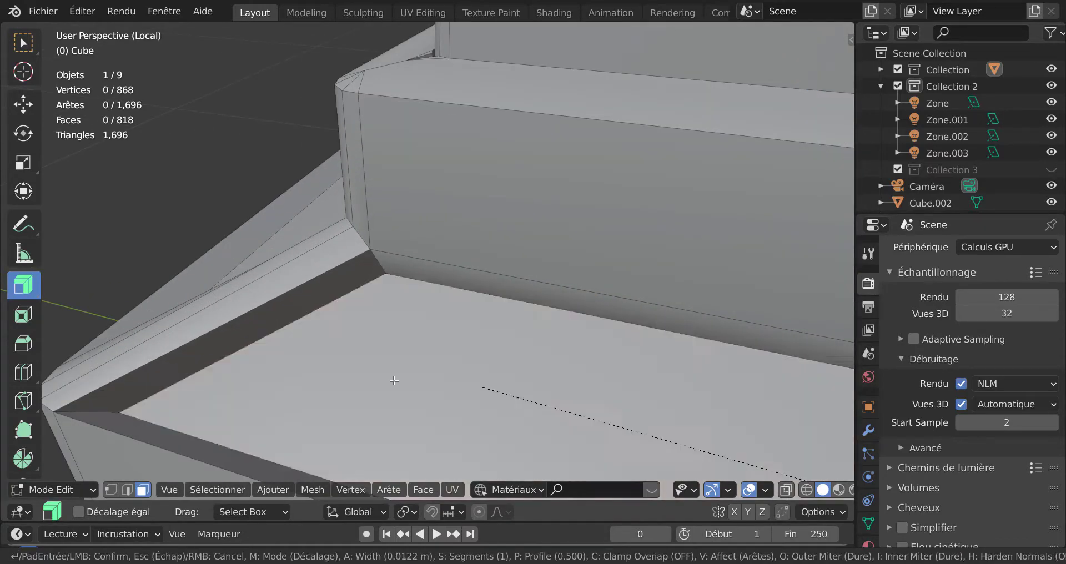
{"action": "right_click", "coordinate": [454, 400]}
Step: Delete the selected recessed sloped face above the base
{"action": "scroll", "coordinate": [477, 397], "scroll_direction": "down", "scroll_amount": 3}
{"action": "middle_click_drag", "start_coordinate": [517, 397], "coordinate": [533, 327]}
{"action": "scroll", "coordinate": [534, 319], "scroll_direction": "up", "scroll_amount": 3}
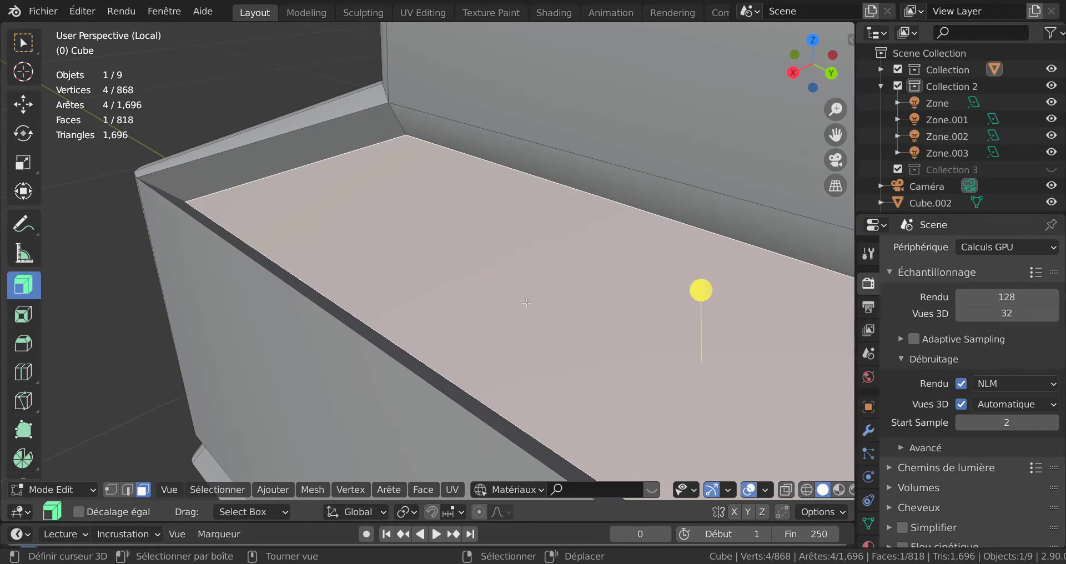
{"action": "key", "text": "x"}
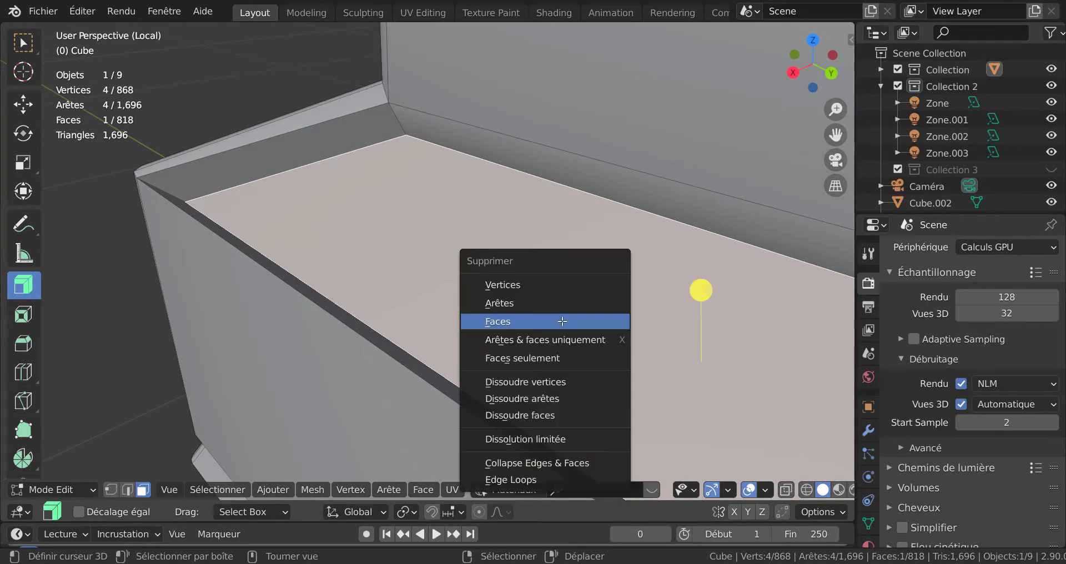
{"action": "left_click", "coordinate": [562, 320]}
Step: Examine the corner vertices of the opened slope in vertex mode, from outside and from inside the base
{"action": "mouse_move", "coordinate": [543, 333]}
{"action": "middle_mouse_down"}
{"action": "mouse_move", "coordinate": [483, 348]}
{"action": "mouse_move", "coordinate": [538, 340]}
{"action": "middle_mouse_up"}
{"action": "key", "text": "1"}
{"action": "scroll", "coordinate": [533, 333], "scroll_direction": "up", "scroll_amount": 6}
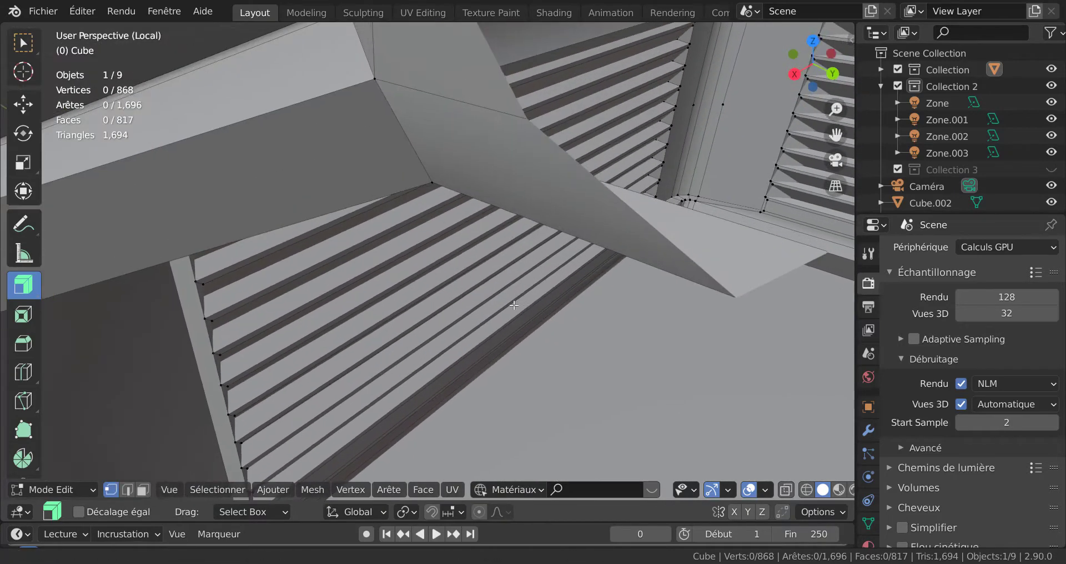
{"action": "middle_click_drag", "start_coordinate": [514, 305], "coordinate": [594, 318], "text": "shift"}
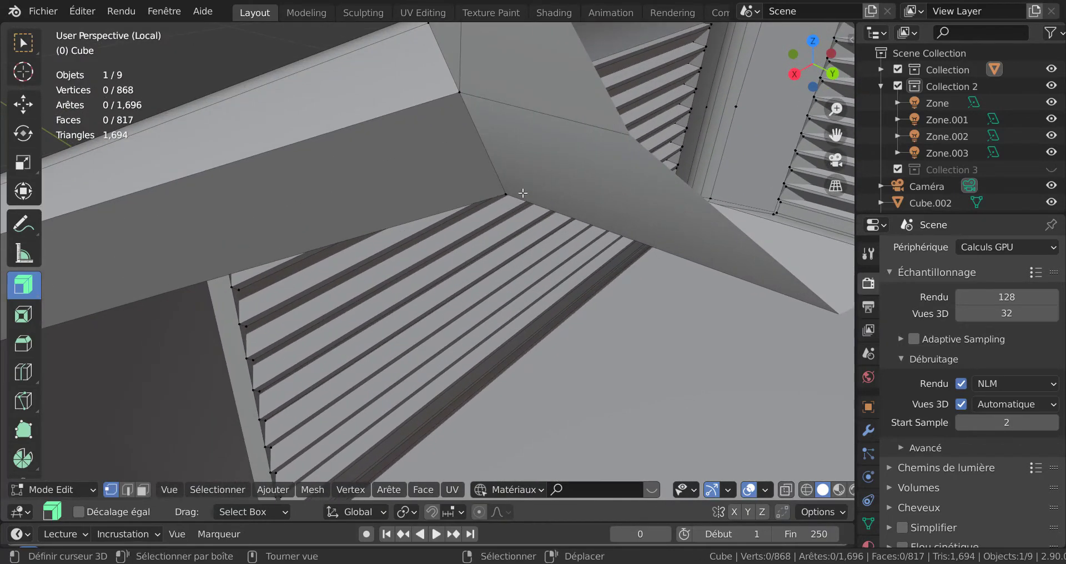
{"action": "mouse_move", "coordinate": [529, 194]}
{"action": "right_mouse_down"}
{"action": "mouse_move", "coordinate": [619, 172]}
{"action": "mouse_move", "coordinate": [533, 182]}
{"action": "right_mouse_up"}
{"action": "scroll", "coordinate": [386, 229], "scroll_direction": "down", "scroll_amount": 5}
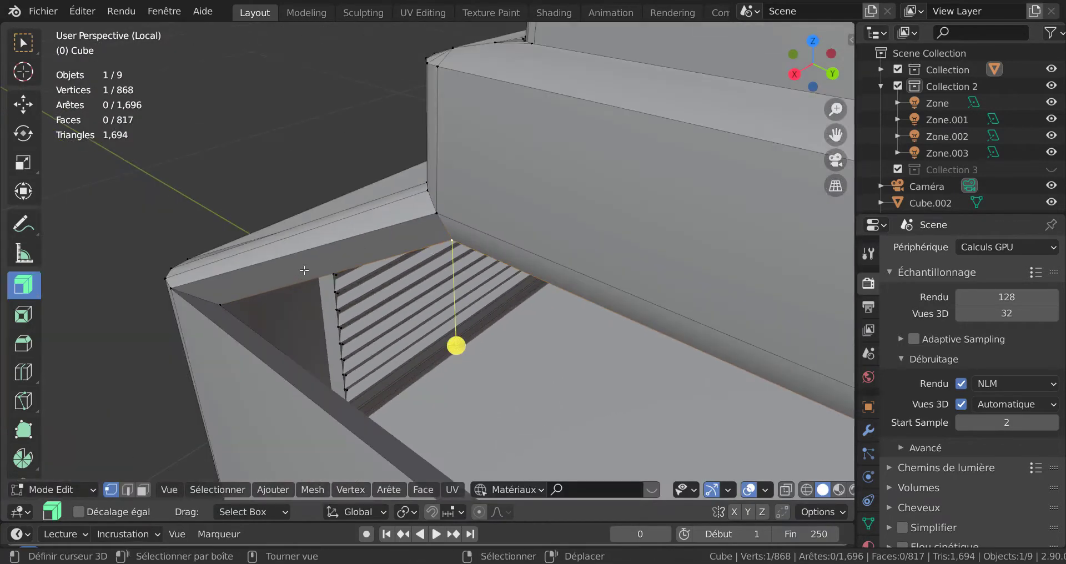
{"action": "middle_click_drag", "start_coordinate": [305, 270], "coordinate": [305, 308]}
{"action": "mouse_move", "coordinate": [209, 282]}
{"action": "right_mouse_down"}
{"action": "mouse_move", "coordinate": [247, 253]}
{"action": "mouse_move", "coordinate": [216, 281]}
{"action": "right_mouse_up"}
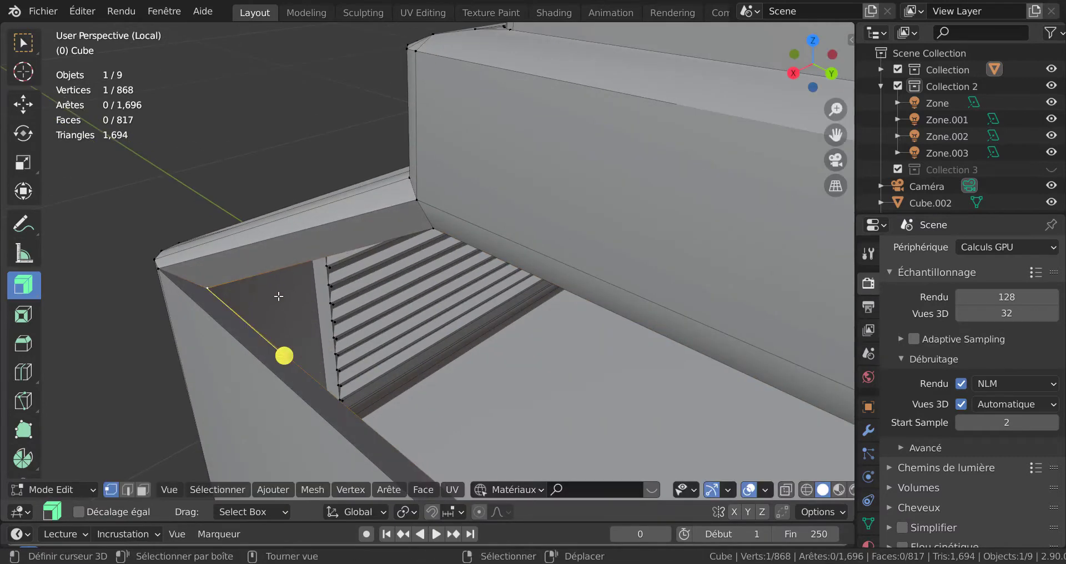
{"action": "middle_click_drag", "start_coordinate": [661, 292], "coordinate": [755, 218]}
{"action": "right_click_drag", "start_coordinate": [778, 194], "coordinate": [779, 198]}
{"action": "scroll", "coordinate": [767, 270], "scroll_direction": "down", "scroll_amount": 2}
{"action": "middle_click_drag", "start_coordinate": [766, 269], "coordinate": [724, 285], "text": "shift"}
{"action": "right_click_drag", "start_coordinate": [755, 265], "coordinate": [771, 251]}
{"action": "middle_click_drag", "start_coordinate": [639, 305], "coordinate": [674, 260]}
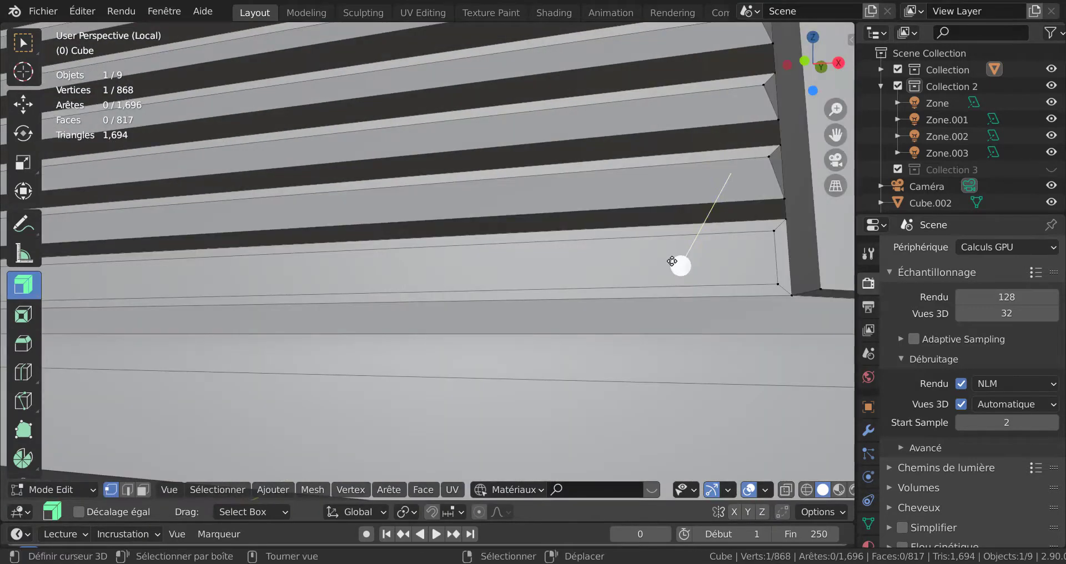
{"action": "scroll", "coordinate": [677, 269], "scroll_direction": "up", "scroll_amount": 4}
{"action": "middle_click_drag", "start_coordinate": [607, 279], "coordinate": [653, 285], "text": "shift"}
{"action": "middle_click_drag", "start_coordinate": [592, 329], "coordinate": [623, 294]}
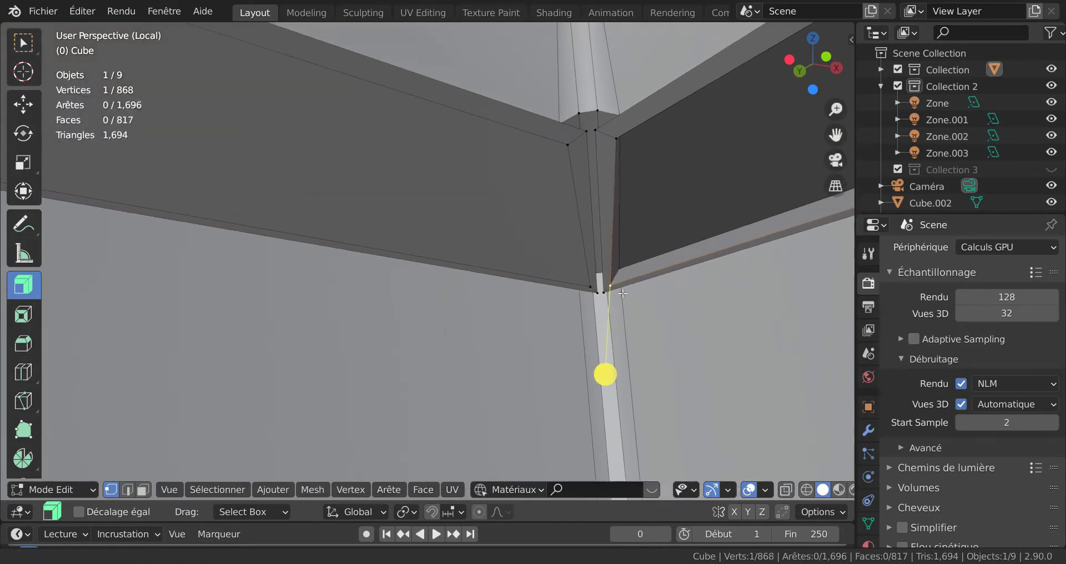
Step: Select the four-edge border loop of the opening and fill it with a new face
{"action": "scroll", "coordinate": [612, 201], "scroll_direction": "down", "scroll_amount": 3}
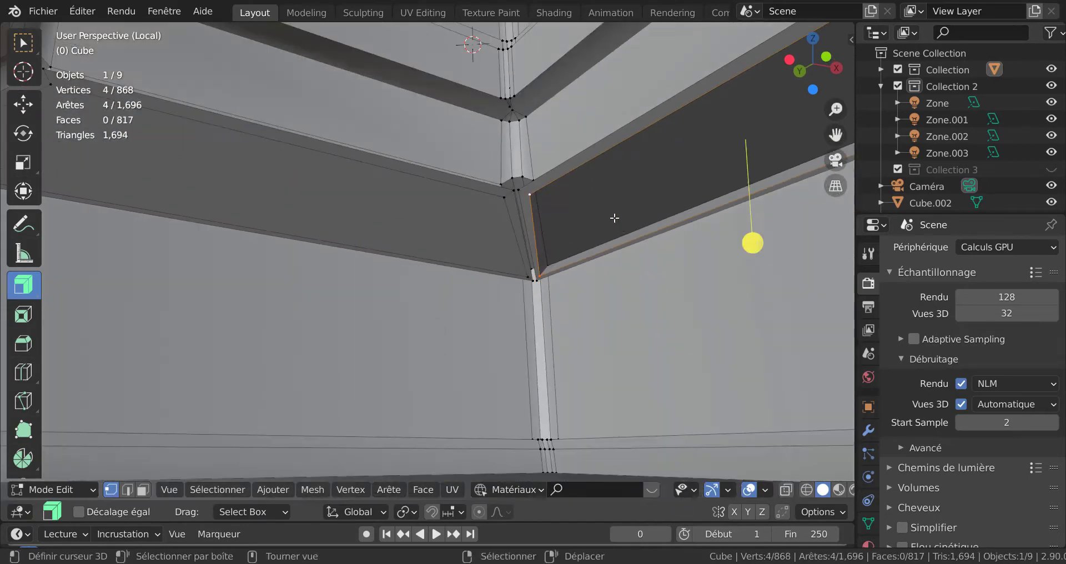
{"action": "middle_click_drag", "start_coordinate": [638, 235], "coordinate": [698, 301]}
{"action": "scroll", "coordinate": [441, 311], "scroll_direction": "up", "scroll_amount": 2}
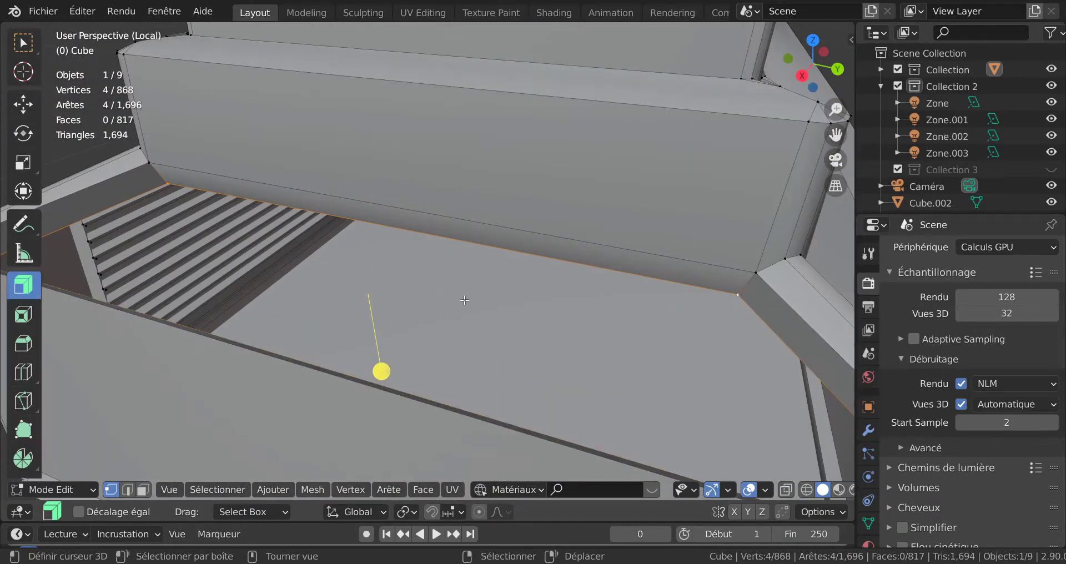
{"action": "key", "text": "f"}
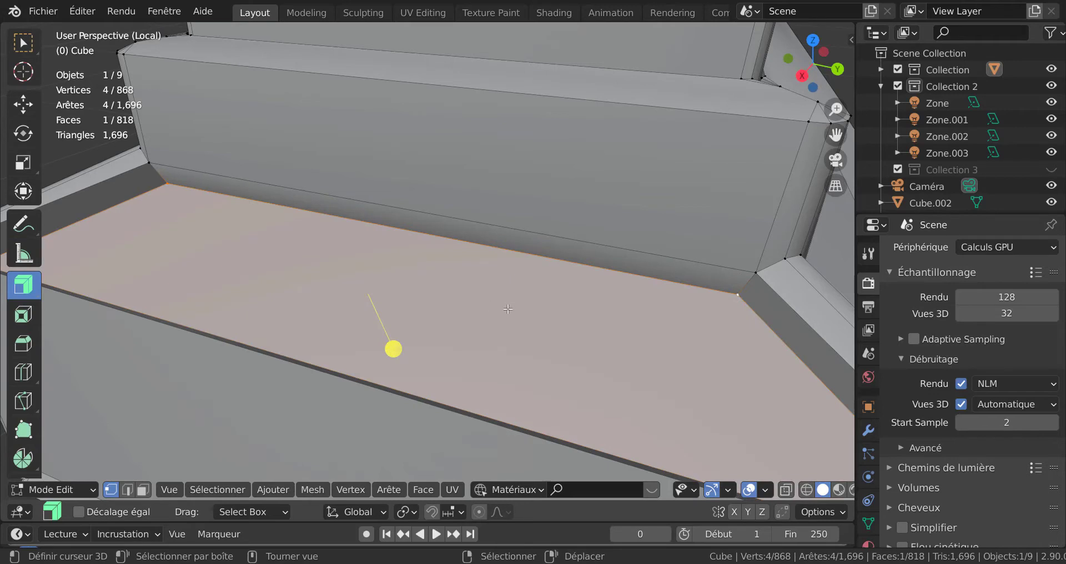
Step: Try beveling the newly filled sloped face and apply all transformations to the column in object mode
{"action": "key", "text": "ctrl+b"}
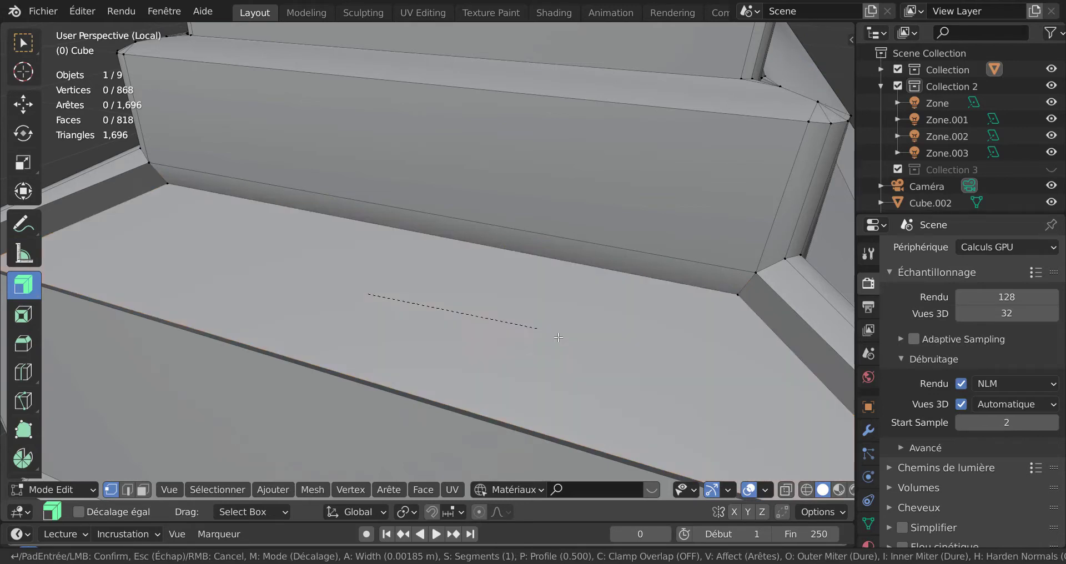
{"action": "right_click", "coordinate": [611, 348]}
{"action": "scroll", "coordinate": [605, 349], "scroll_direction": "down", "scroll_amount": 3}
{"action": "middle_click_drag", "start_coordinate": [604, 350], "coordinate": [629, 361]}
{"action": "key", "text": "Tab"}
{"action": "scroll", "coordinate": [679, 336], "scroll_direction": "down", "scroll_amount": 4}
{"action": "scroll", "coordinate": [638, 362], "scroll_direction": "up", "scroll_amount": 3}
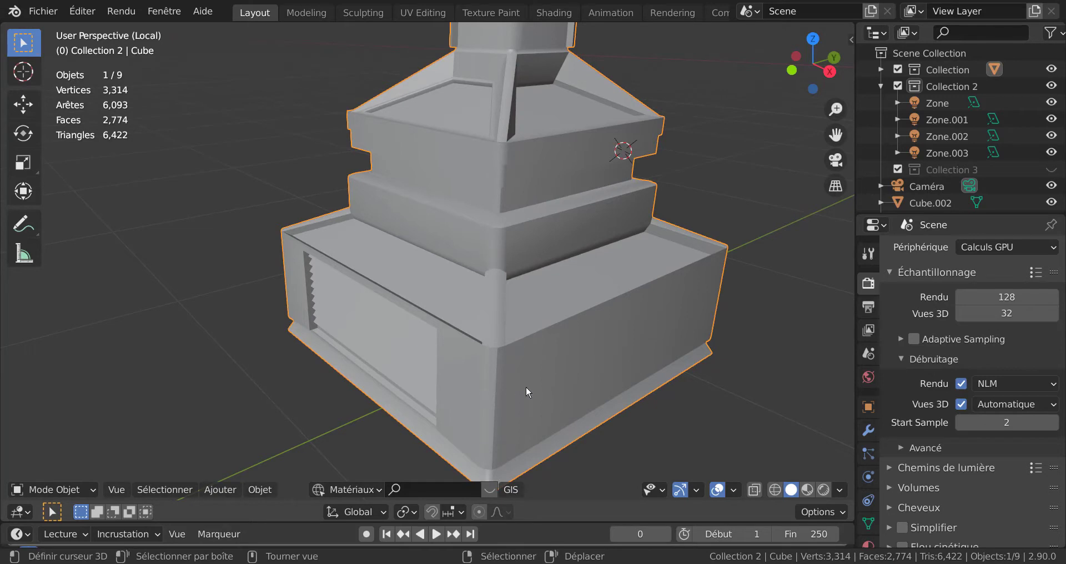
{"action": "key", "text": "ctrl+a"}
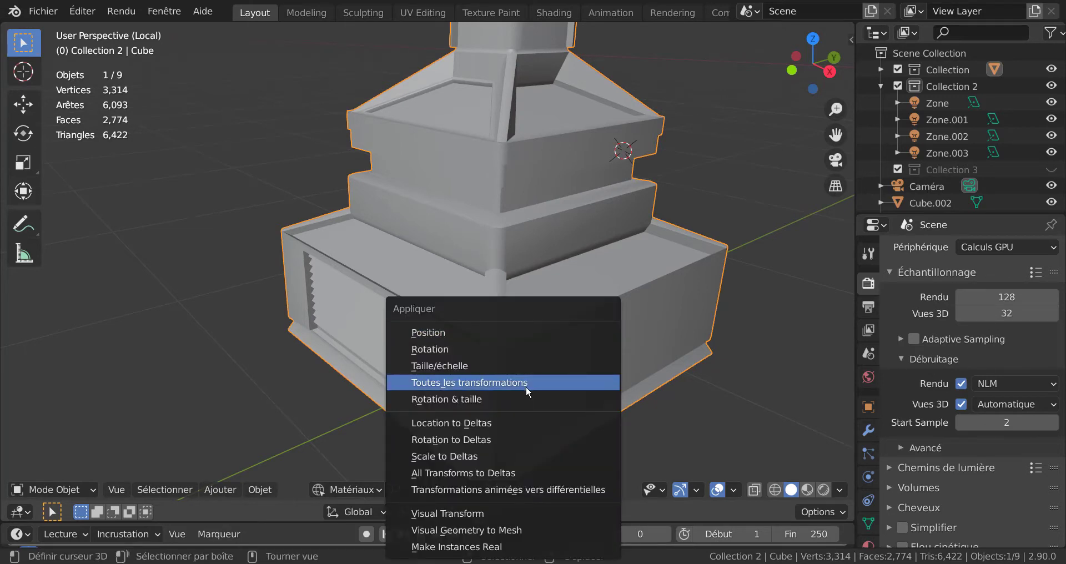
{"action": "left_click", "coordinate": [494, 381]}
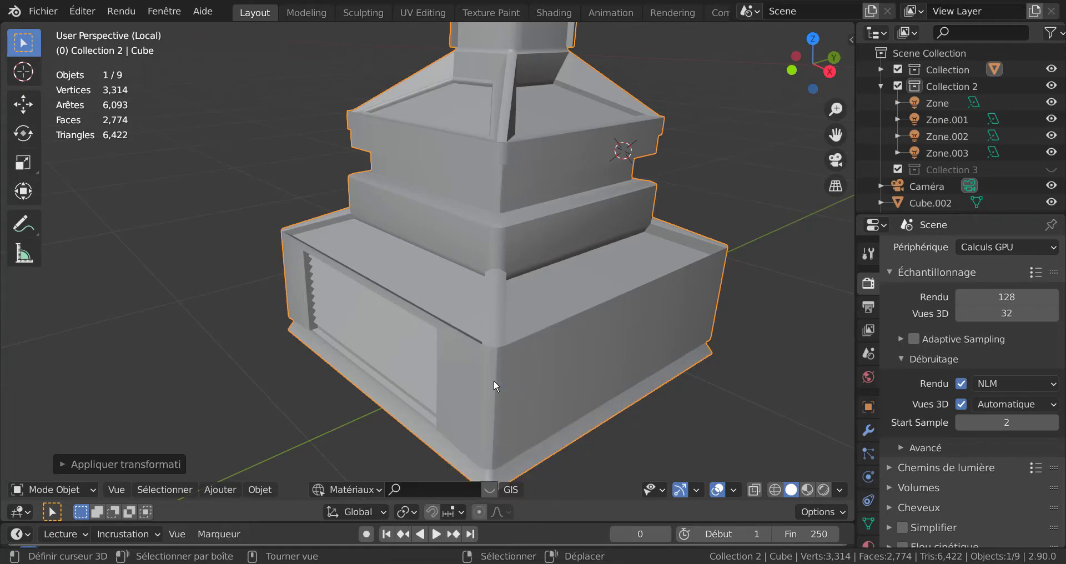
Step: Try beveling the filled sloped face again in edit mode, with vertex selection and with edge selection
{"action": "key", "text": "Tab"}
{"action": "scroll", "coordinate": [662, 383], "scroll_direction": "up", "scroll_amount": 1}
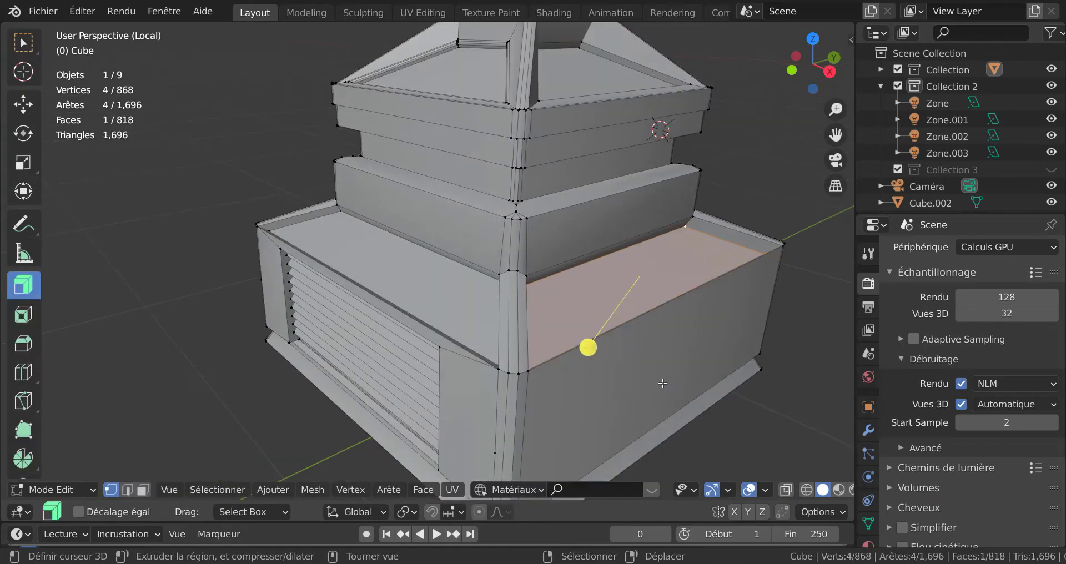
{"action": "key", "text": "ctrl+b"}
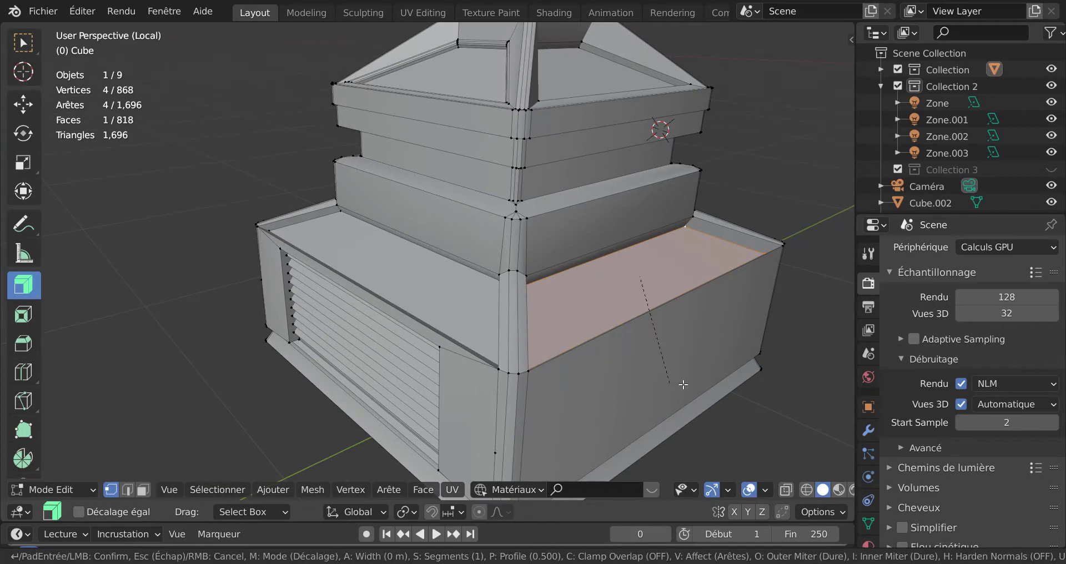
{"action": "right_click", "coordinate": [665, 374]}
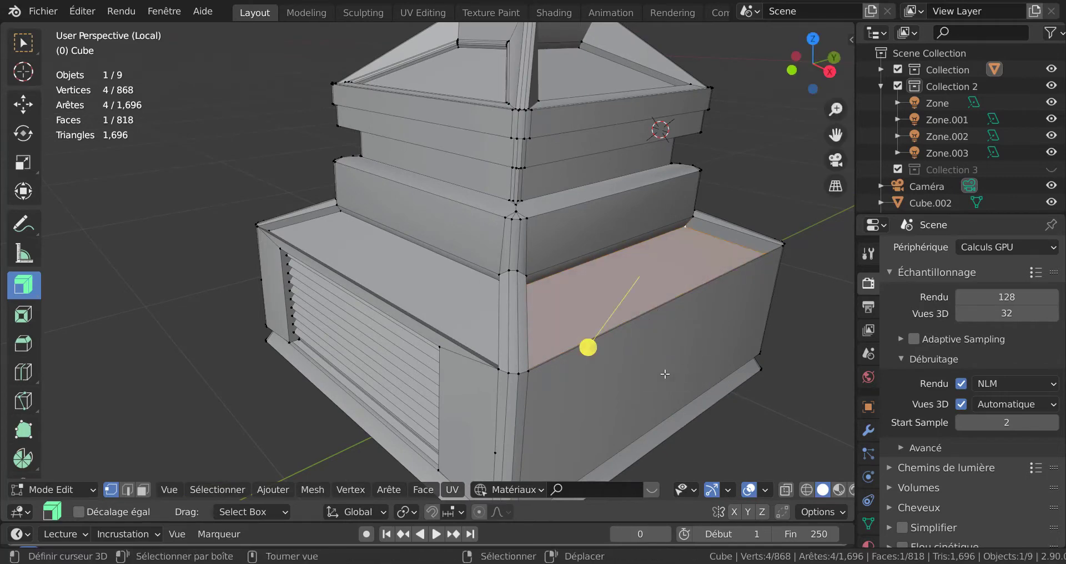
{"action": "middle_click_drag", "start_coordinate": [665, 375], "coordinate": [579, 383]}
{"action": "key", "text": "2"}
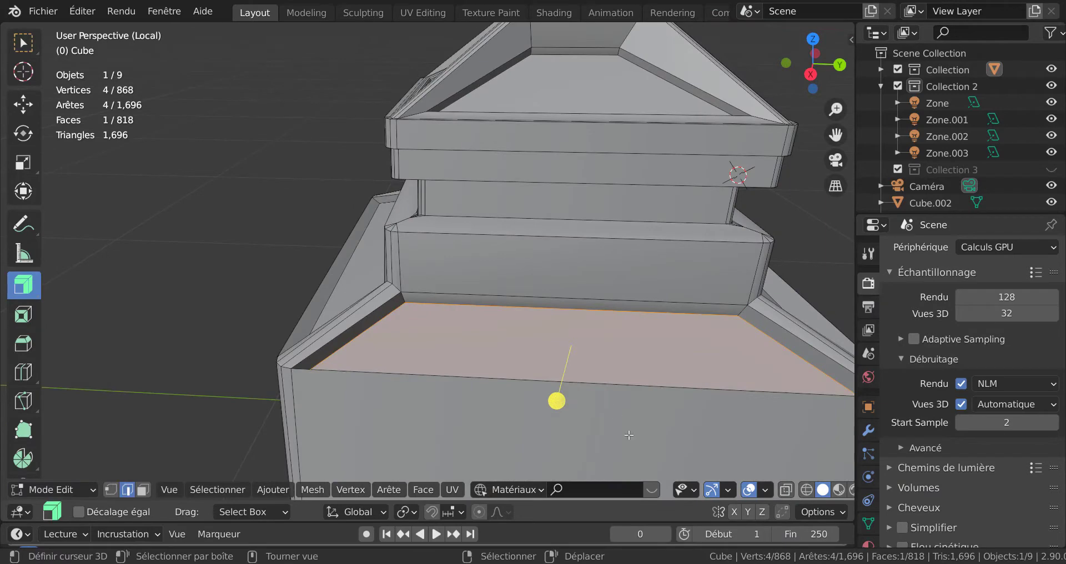
{"action": "key", "text": "ctrl+b"}
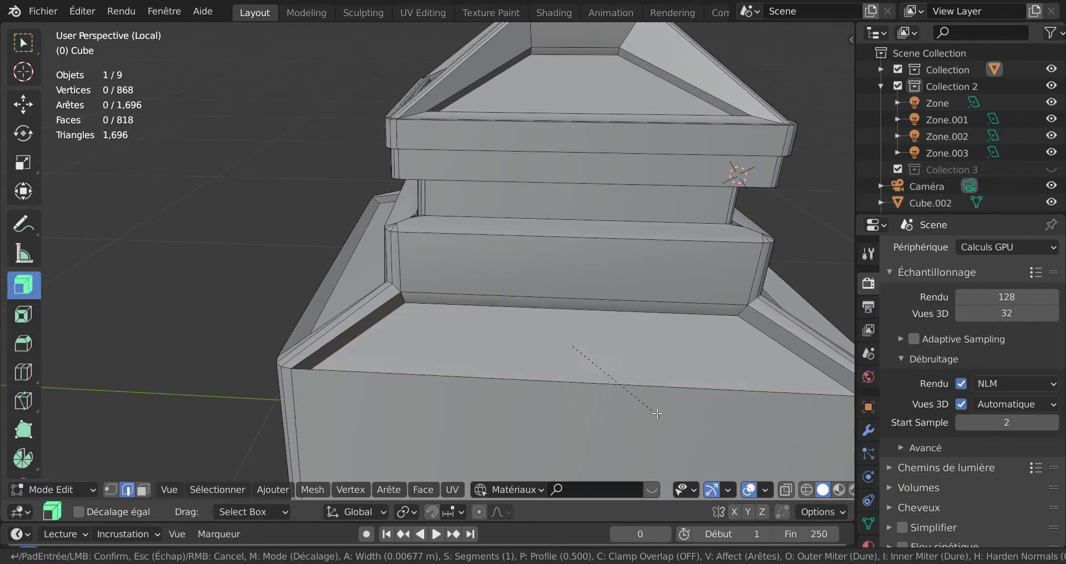
{"action": "right_click", "coordinate": [657, 414]}
Step: Select the upper edge of the filled sloped face and try moving it freely
{"action": "middle_click_drag", "start_coordinate": [657, 413], "coordinate": [591, 363]}
{"action": "scroll", "coordinate": [586, 350], "scroll_direction": "up", "scroll_amount": 4}
{"action": "right_click", "coordinate": [569, 333]}
{"action": "scroll", "coordinate": [564, 350], "scroll_direction": "down", "scroll_amount": 5}
{"action": "scroll", "coordinate": [611, 358], "scroll_direction": "up", "scroll_amount": 3}
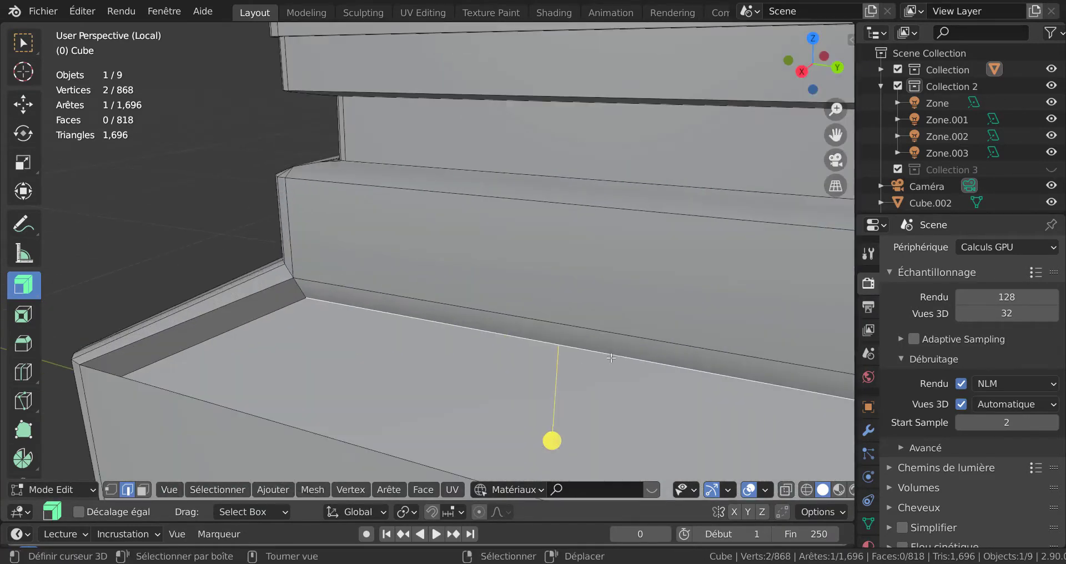
{"action": "key", "text": "g"}
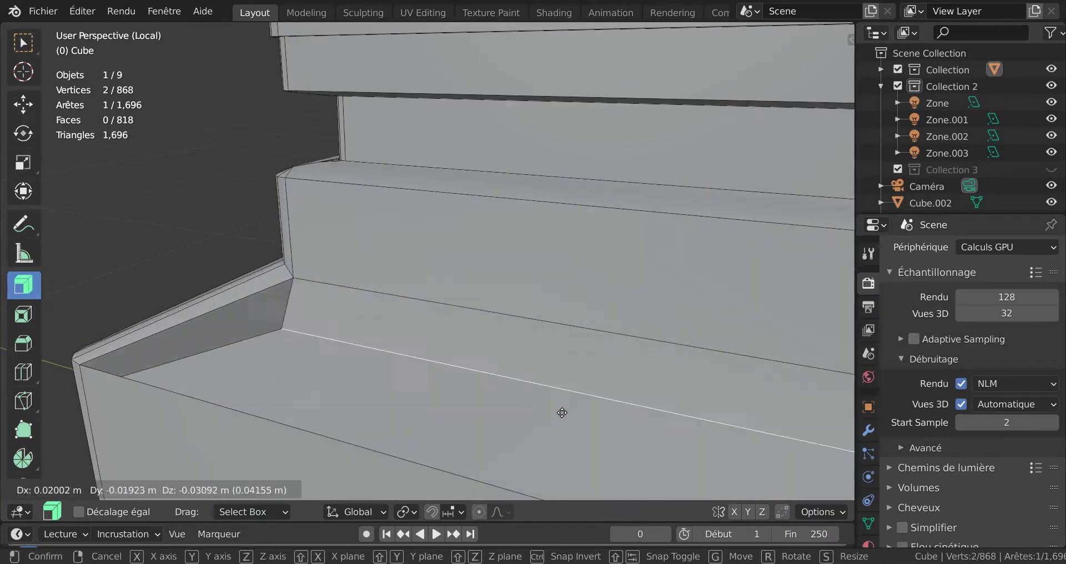
{"action": "right_click", "coordinate": [516, 381]}
Step: Turn on the face orientation overlay and select the filled sloped face in face mode
{"action": "middle_click_drag", "start_coordinate": [515, 382], "coordinate": [429, 397]}
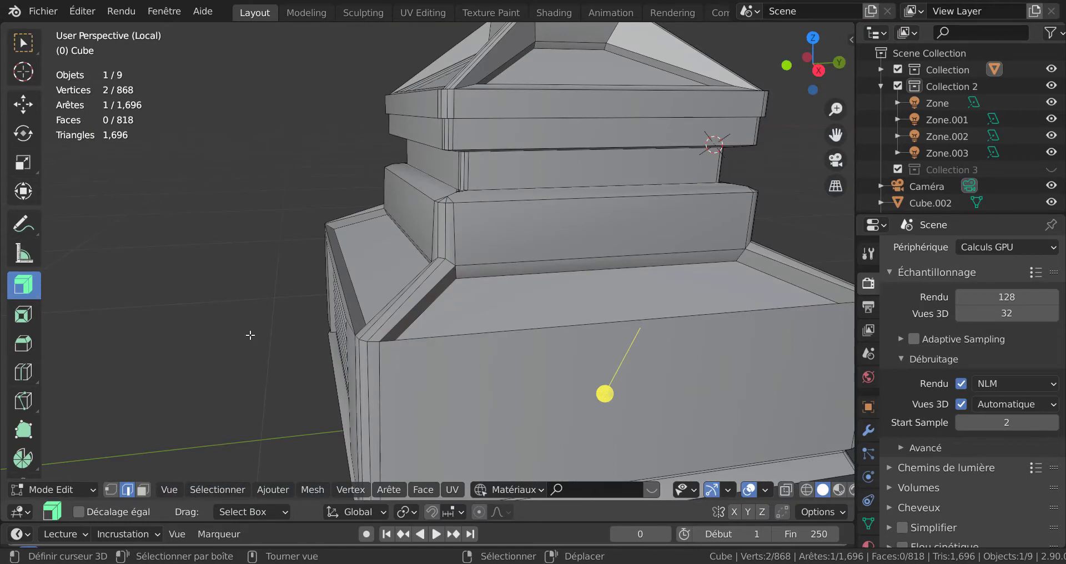
{"action": "key", "text": "q"}
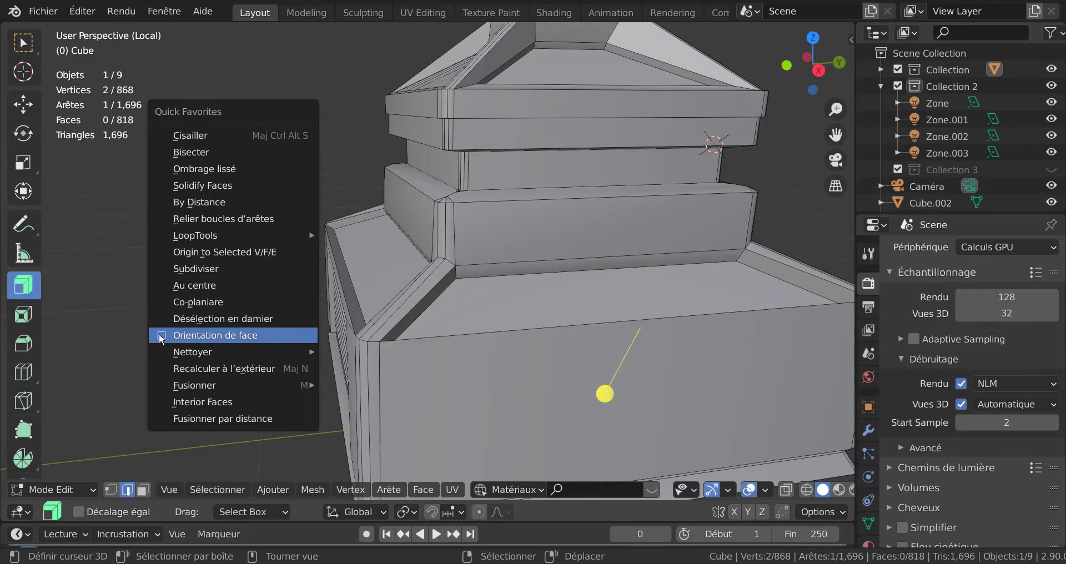
{"action": "left_click", "coordinate": [215, 335]}
{"action": "left_click", "coordinate": [622, 300]}
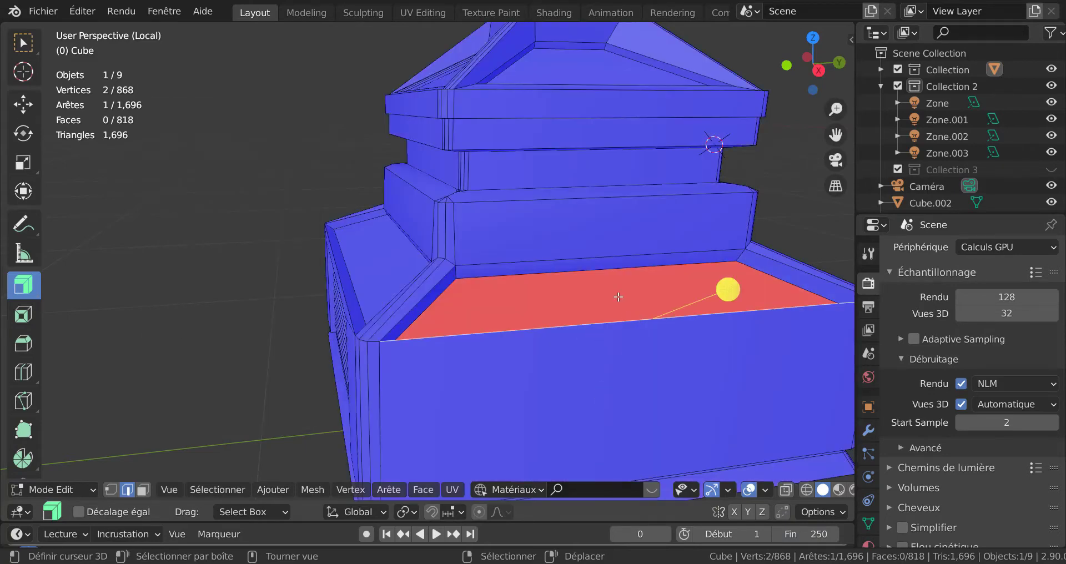
{"action": "key", "text": "3"}
{"action": "left_click", "coordinate": [580, 306]}
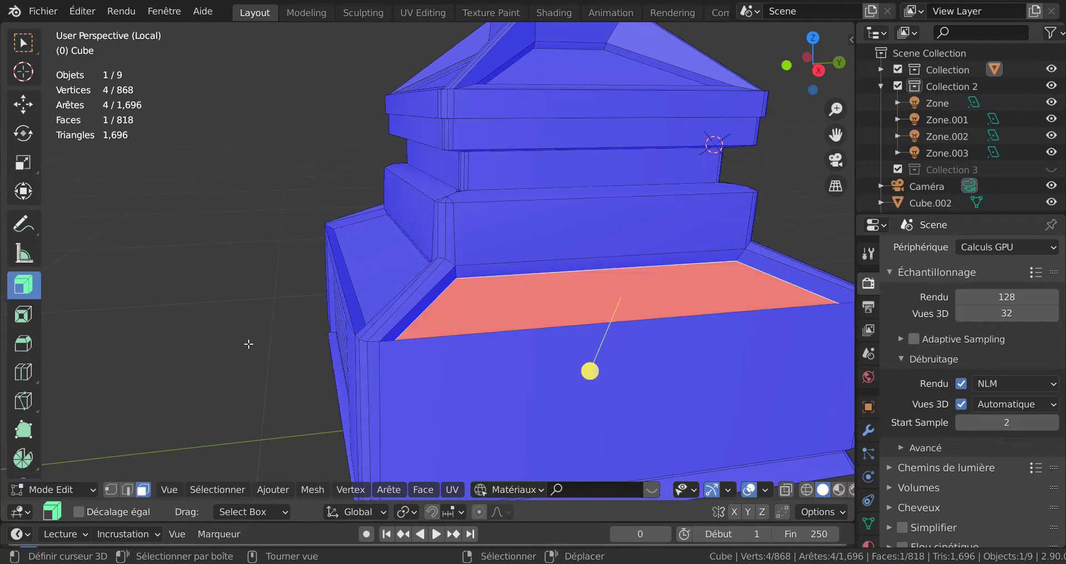
Step: Recalculate the selected sloped face's normal to the outside and try beveling it with the face orientation overlay on
{"action": "key", "text": "q"}
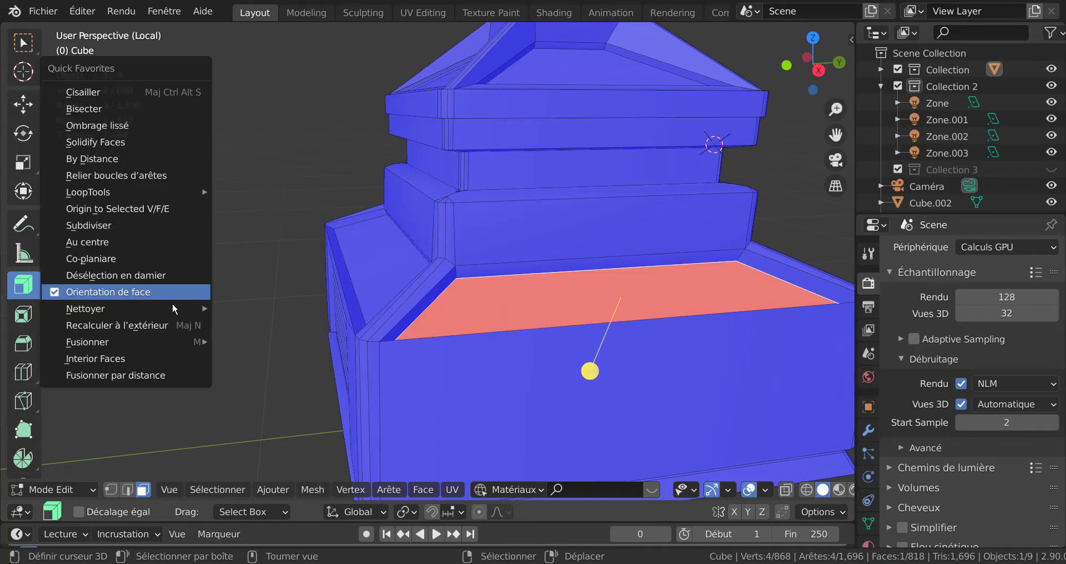
{"action": "left_click", "coordinate": [125, 290]}
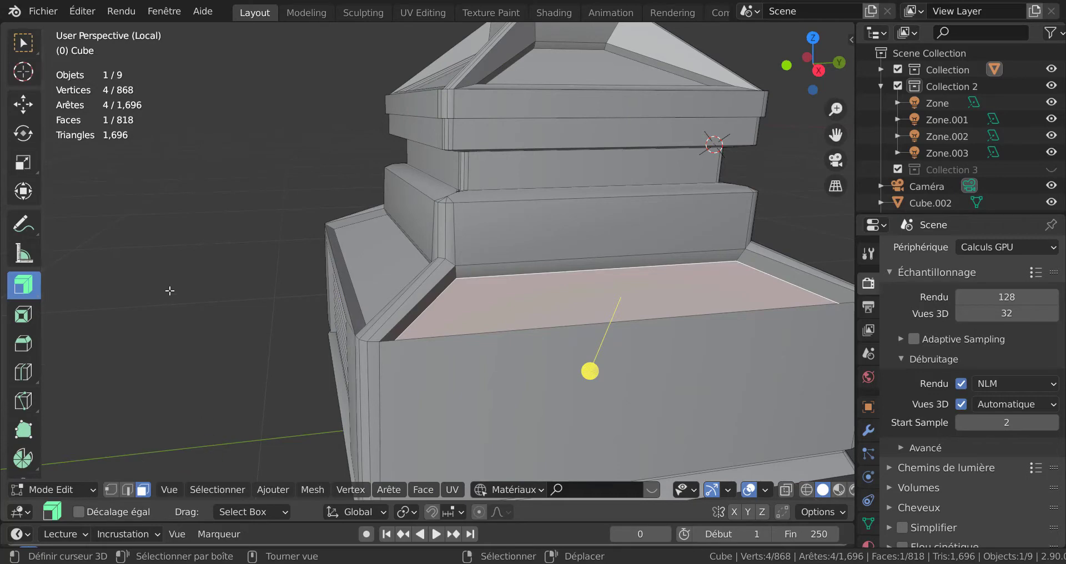
{"action": "key", "text": "q"}
{"action": "left_click", "coordinate": [121, 289]}
{"action": "key", "text": "q"}
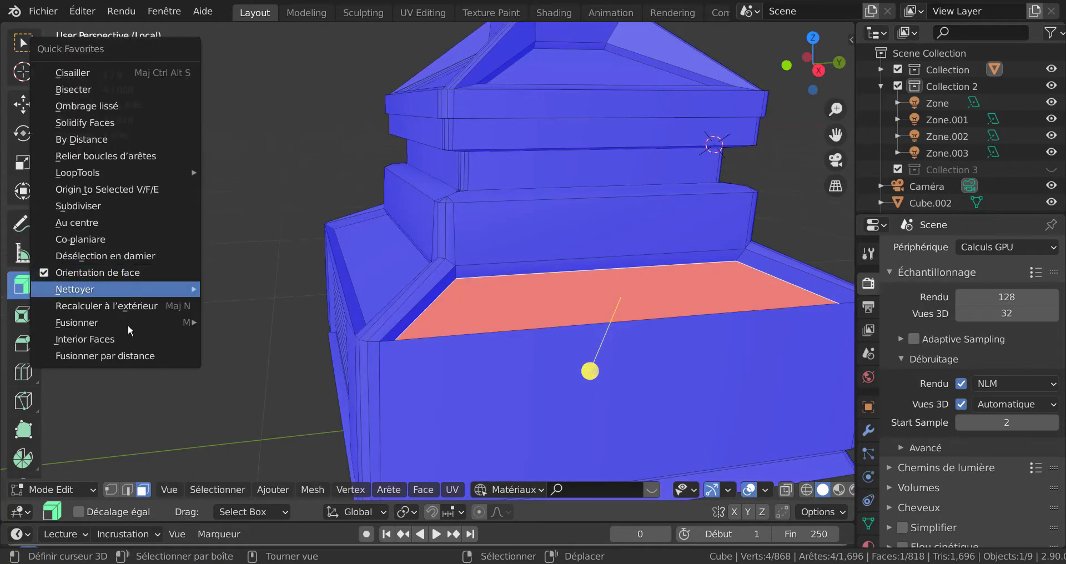
{"action": "left_click", "coordinate": [105, 306]}
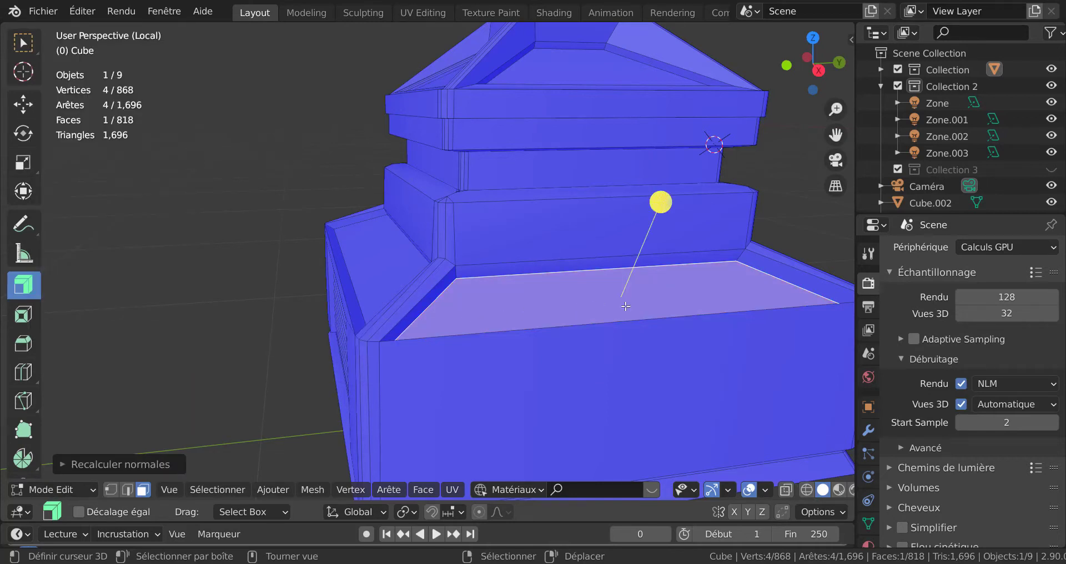
{"action": "key", "text": "ctrl+b"}
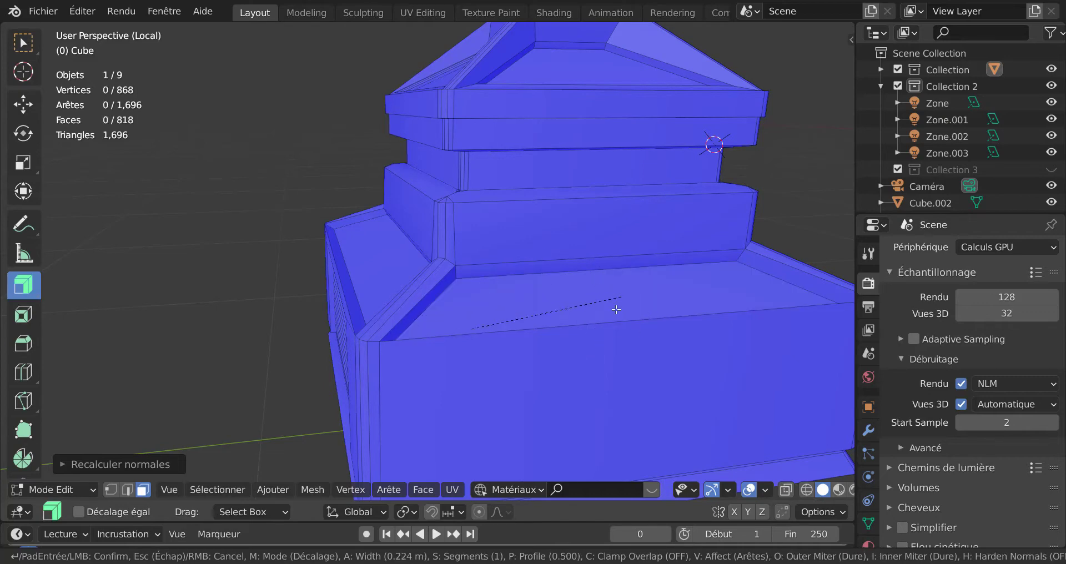
{"action": "right_click", "coordinate": [573, 322]}
Step: Select the four-face rim loop around the sloped face from inside the base and recalculate its normals to the outside
{"action": "middle_click_drag", "start_coordinate": [573, 322], "coordinate": [349, 195]}
{"action": "scroll", "coordinate": [434, 256], "scroll_direction": "up", "scroll_amount": 4}
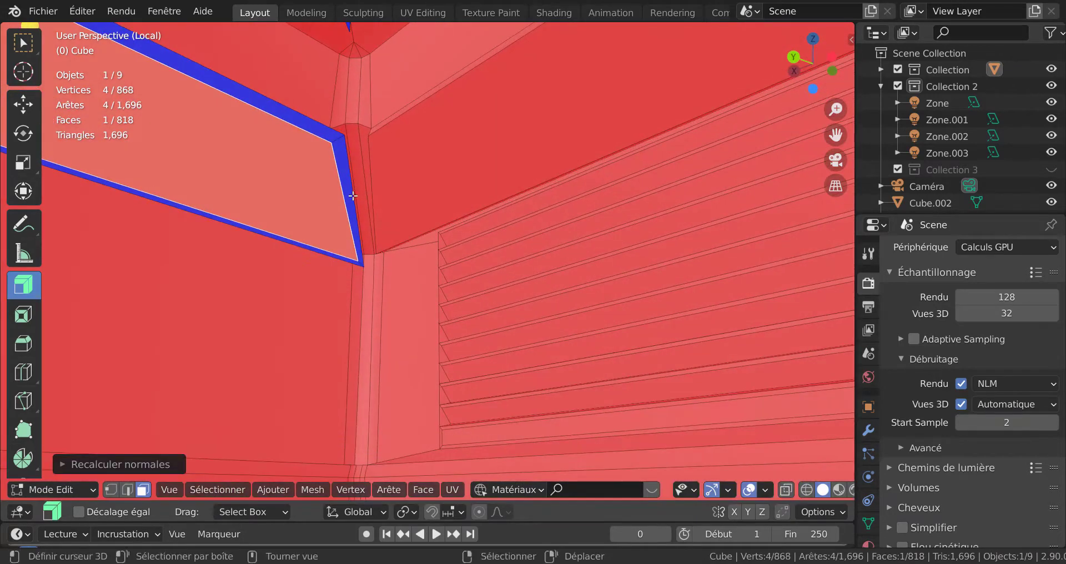
{"action": "middle_click_drag", "start_coordinate": [443, 214], "coordinate": [765, 325], "text": "shift"}
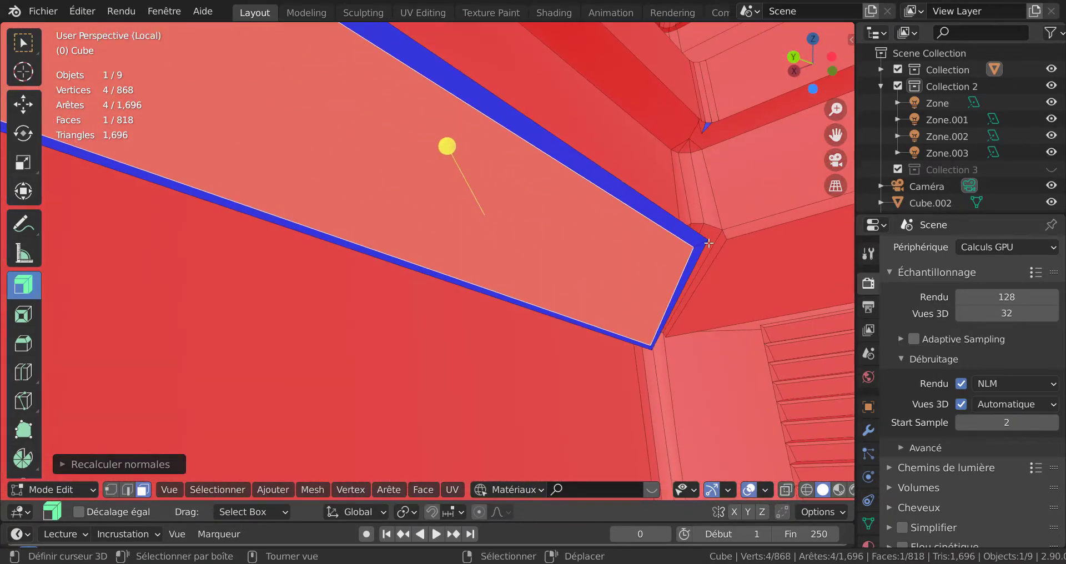
{"action": "left_click", "coordinate": [697, 241], "text": "alt"}
{"action": "scroll", "coordinate": [541, 288], "scroll_direction": "down", "scroll_amount": 2}
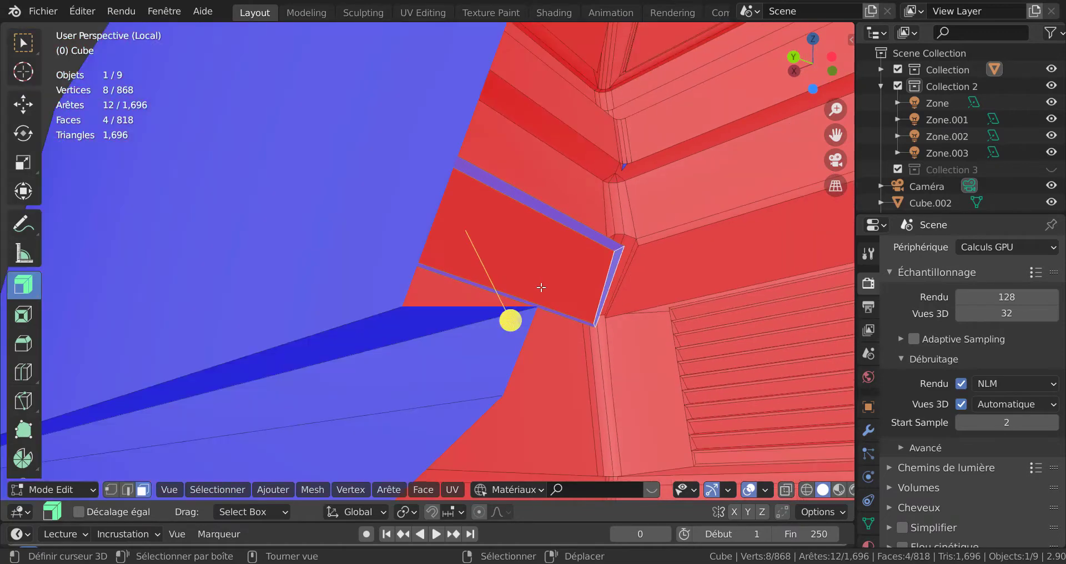
{"action": "scroll", "coordinate": [571, 256], "scroll_direction": "up", "scroll_amount": 5}
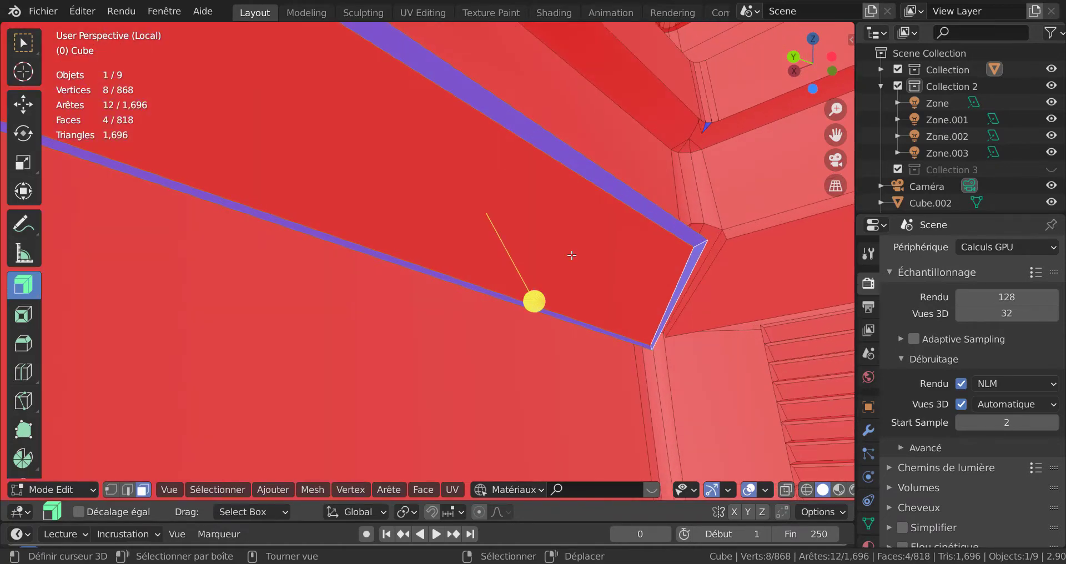
{"action": "scroll", "coordinate": [377, 221], "scroll_direction": "down", "scroll_amount": 1}
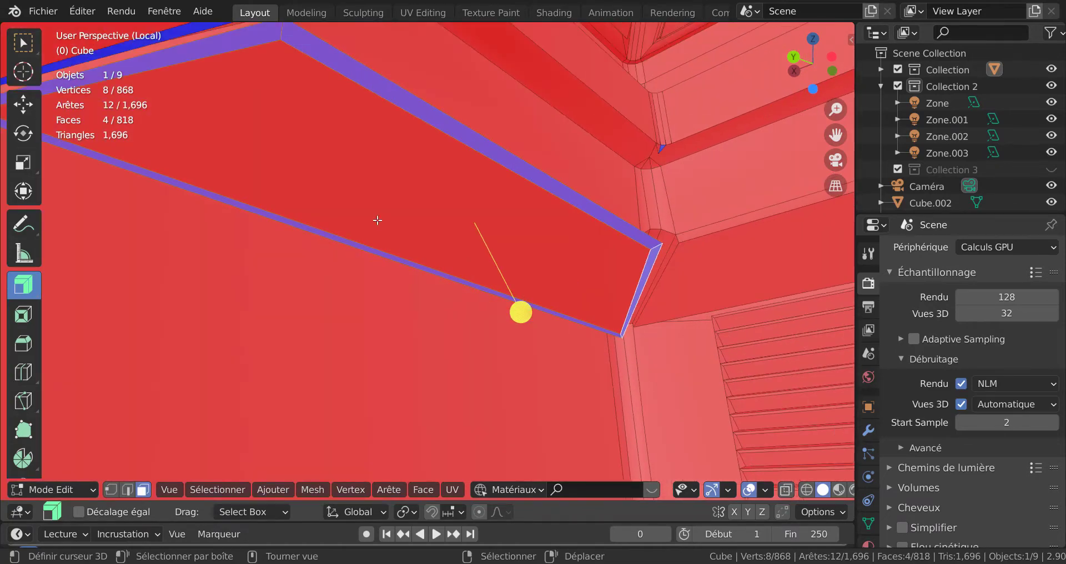
{"action": "scroll", "coordinate": [377, 220], "scroll_direction": "down", "scroll_amount": 2}
{"action": "scroll", "coordinate": [378, 220], "scroll_direction": "up", "scroll_amount": 2}
{"action": "key", "text": "q"}
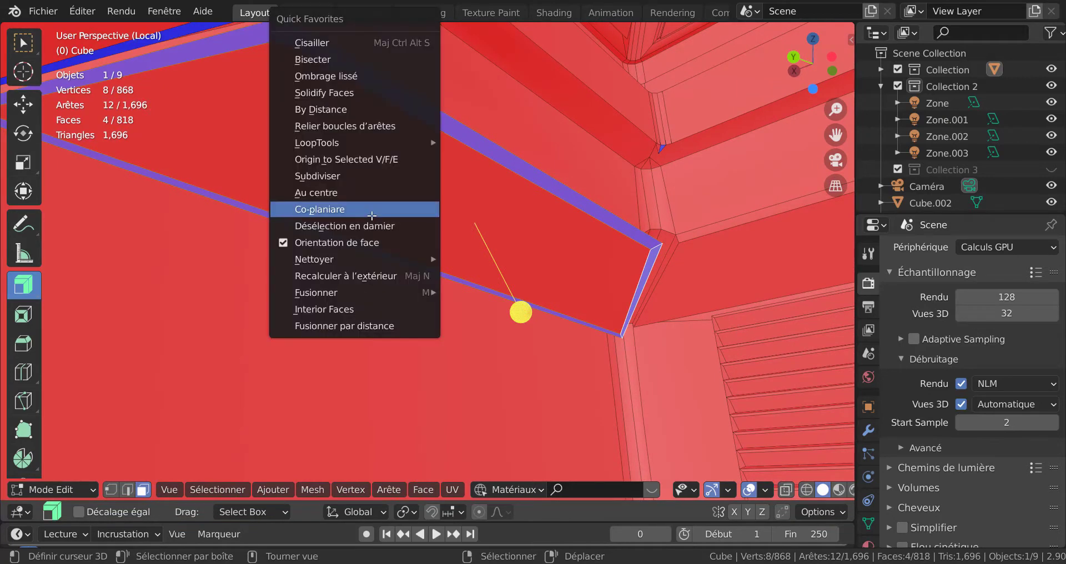
{"action": "left_click", "coordinate": [345, 276]}
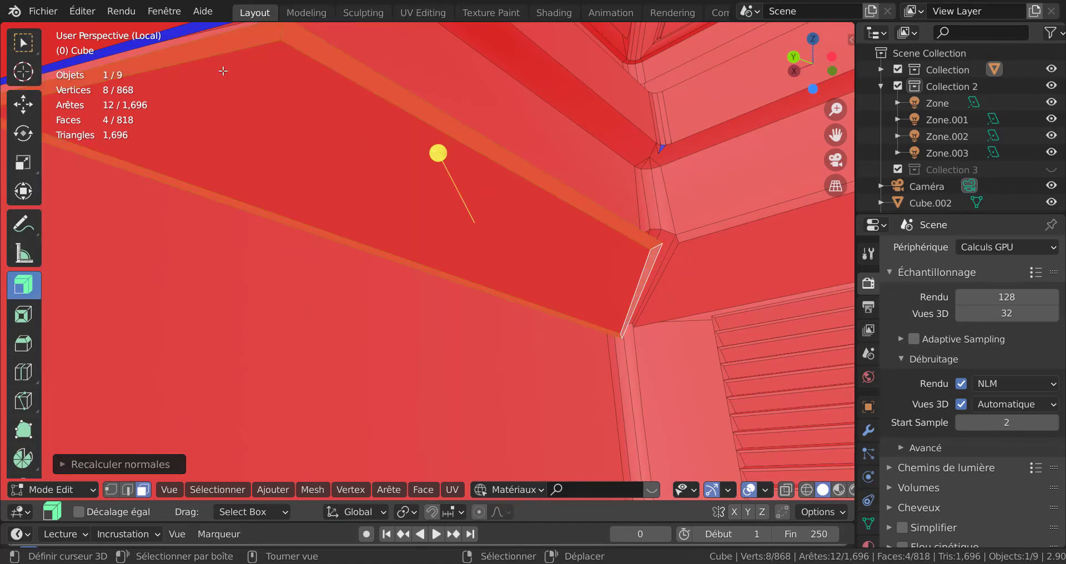
Step: Select the rim face loop of the neighbouring sloped recess and recalculate its normals with the Intérieur option enabled
{"action": "middle_click_drag", "start_coordinate": [332, 119], "coordinate": [378, 175], "text": "shift"}
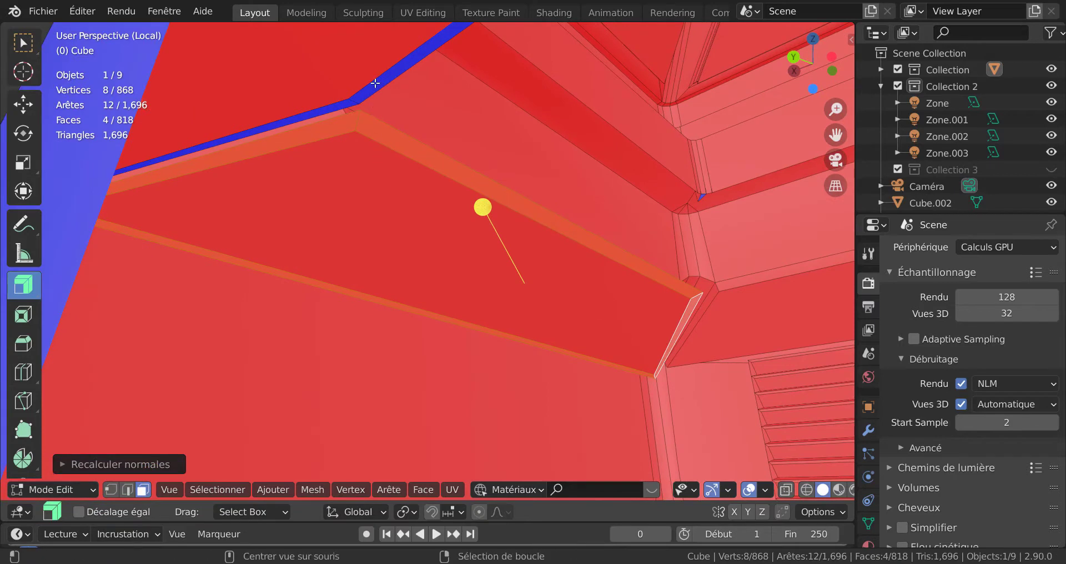
{"action": "key", "text": "alt+a"}
{"action": "left_click", "coordinate": [354, 100], "text": "alt"}
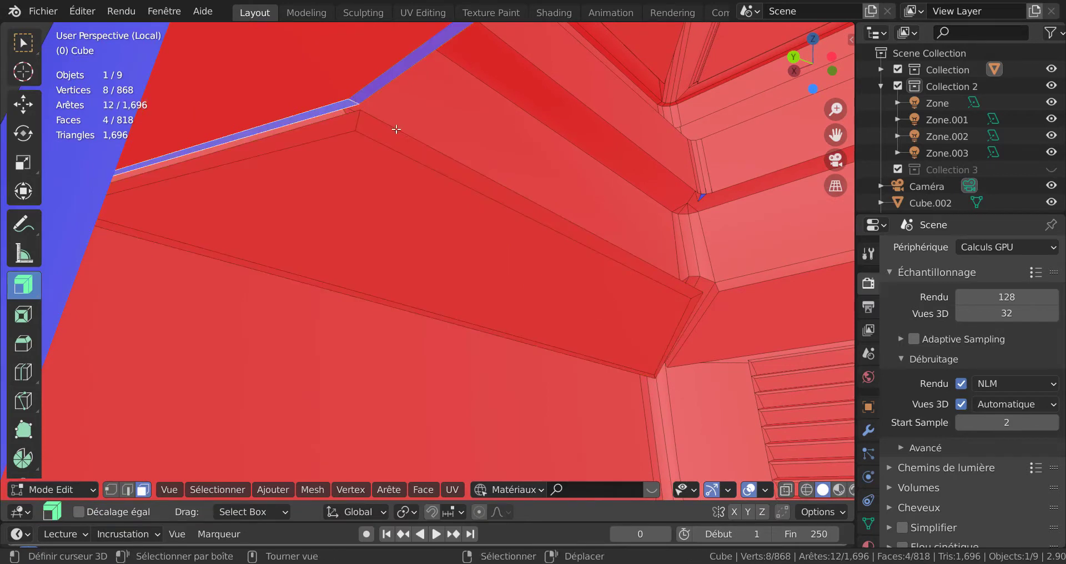
{"action": "key", "text": "q"}
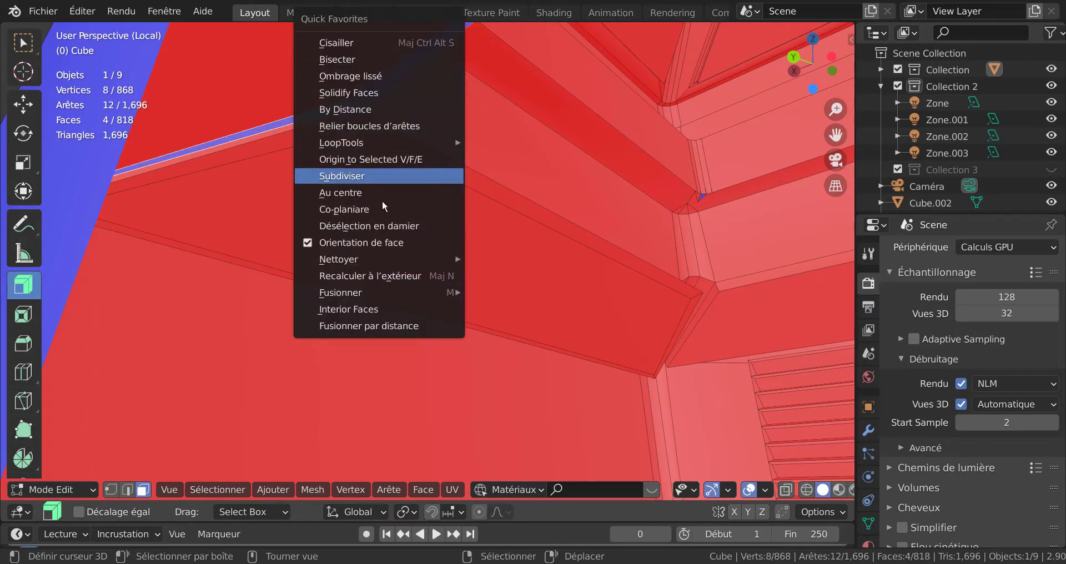
{"action": "left_click", "coordinate": [359, 278]}
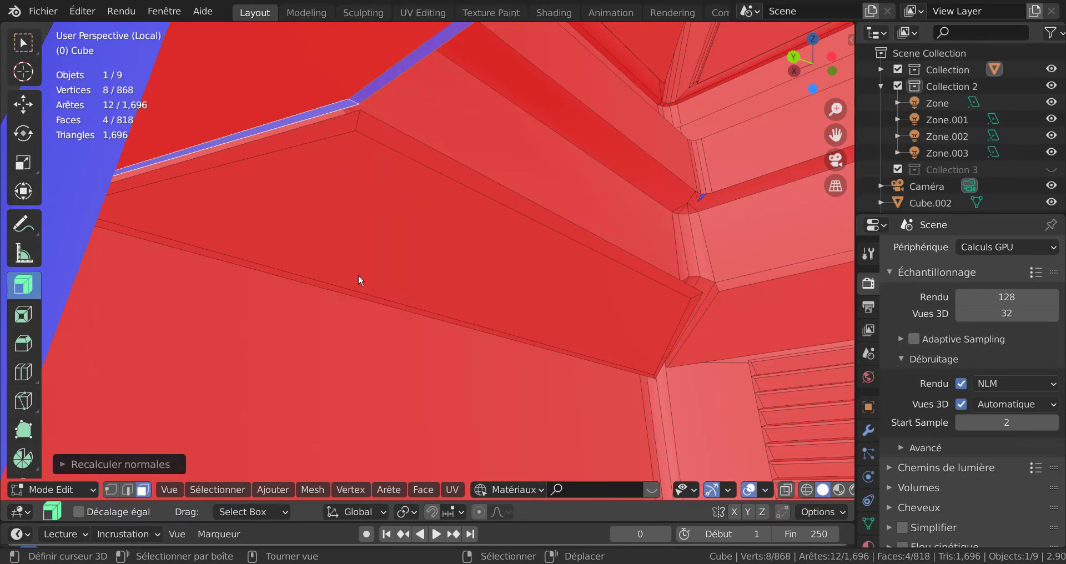
{"action": "left_click", "coordinate": [131, 466]}
{"action": "left_click", "coordinate": [154, 461]}
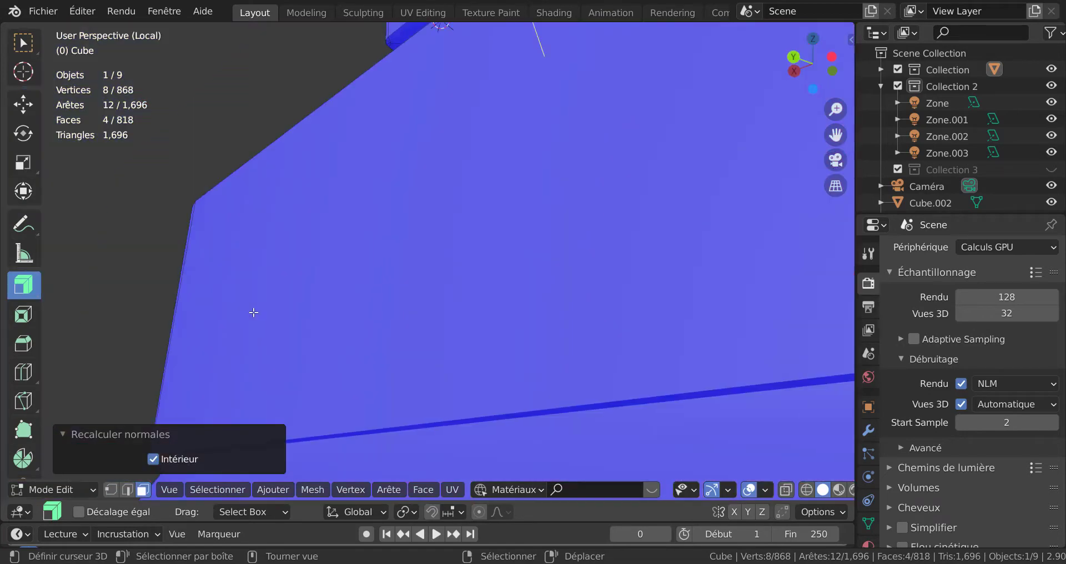
Step: Select the sloped face above the plain side of the base and try beveling its edges
{"action": "middle_click_drag", "start_coordinate": [252, 311], "coordinate": [429, 415]}
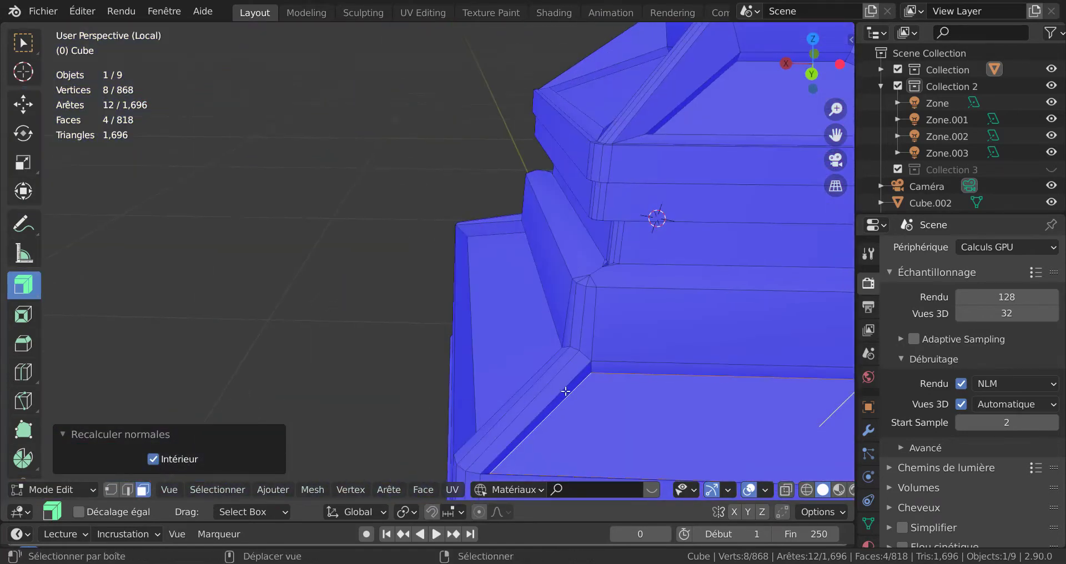
{"action": "middle_click_drag", "start_coordinate": [565, 391], "coordinate": [376, 263]}
{"action": "scroll", "coordinate": [384, 268], "scroll_direction": "up", "scroll_amount": 1}
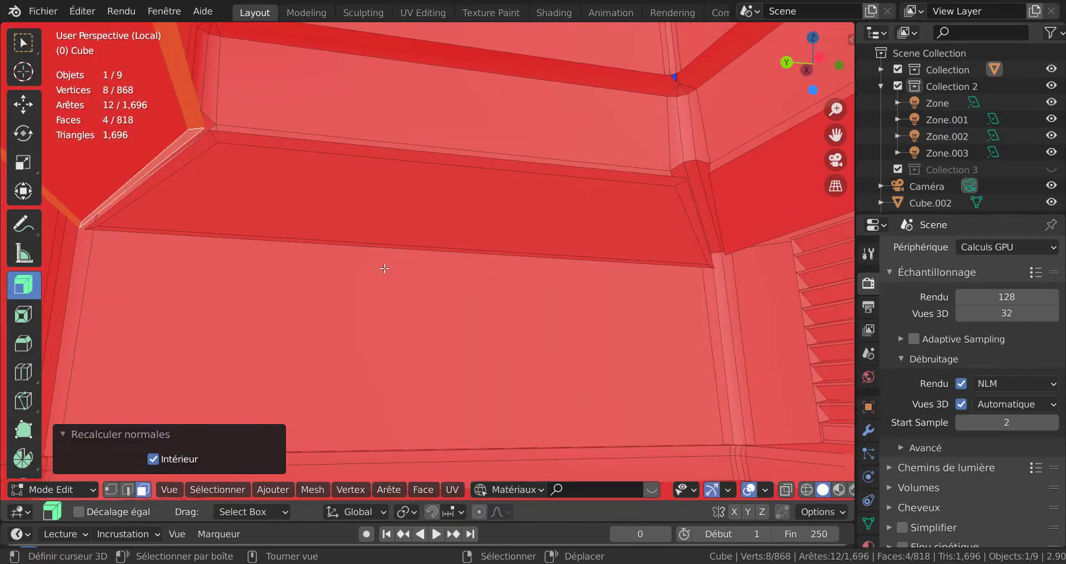
{"action": "middle_click_drag", "start_coordinate": [474, 247], "coordinate": [674, 366]}
{"action": "left_click", "coordinate": [563, 276]}
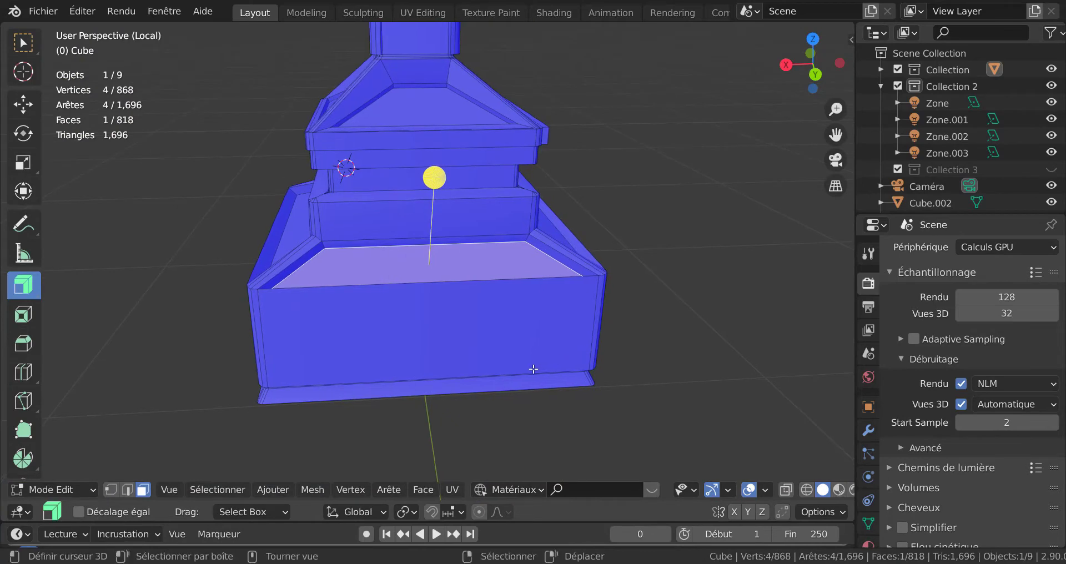
{"action": "scroll", "coordinate": [572, 372], "scroll_direction": "up", "scroll_amount": 5}
{"action": "key", "text": "ctrl+b"}
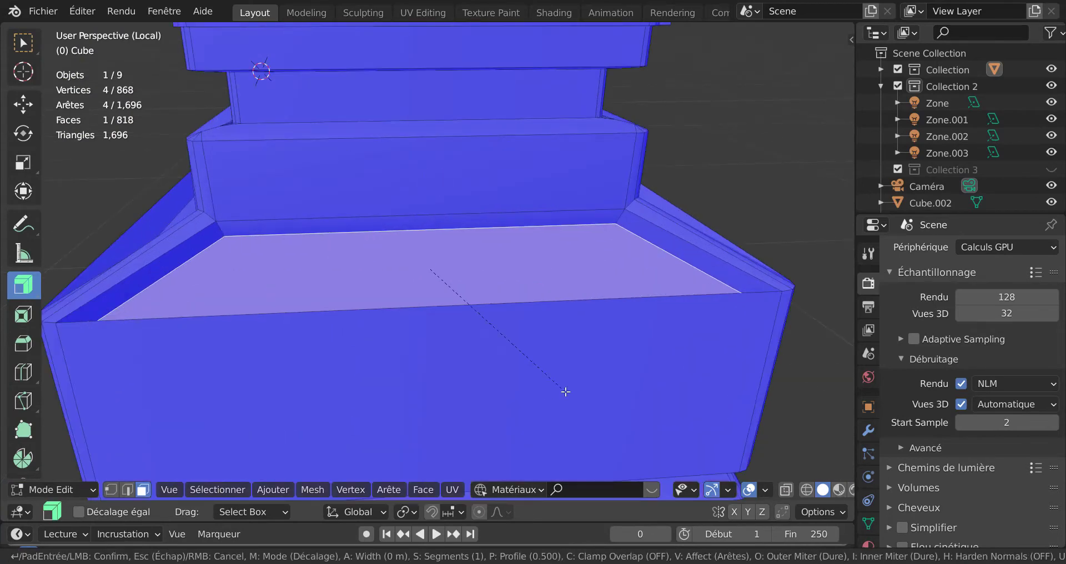
{"action": "left_click", "coordinate": [525, 349]}
Step: Delete the selected sloped face to open up the recess above the plain side
{"action": "middle_click_drag", "start_coordinate": [561, 357], "coordinate": [675, 327]}
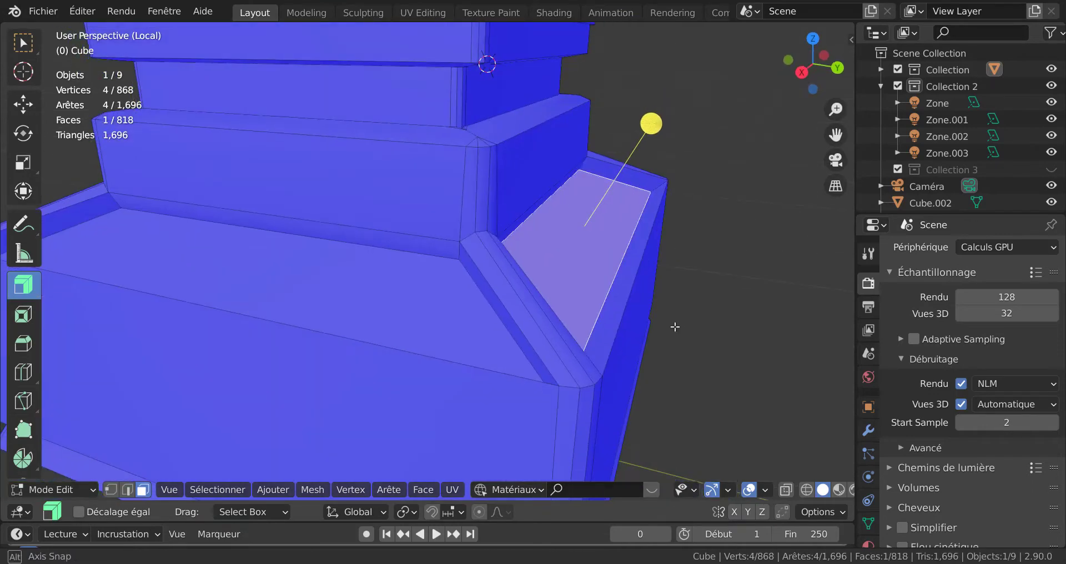
{"action": "middle_click_drag", "start_coordinate": [591, 261], "coordinate": [487, 285]}
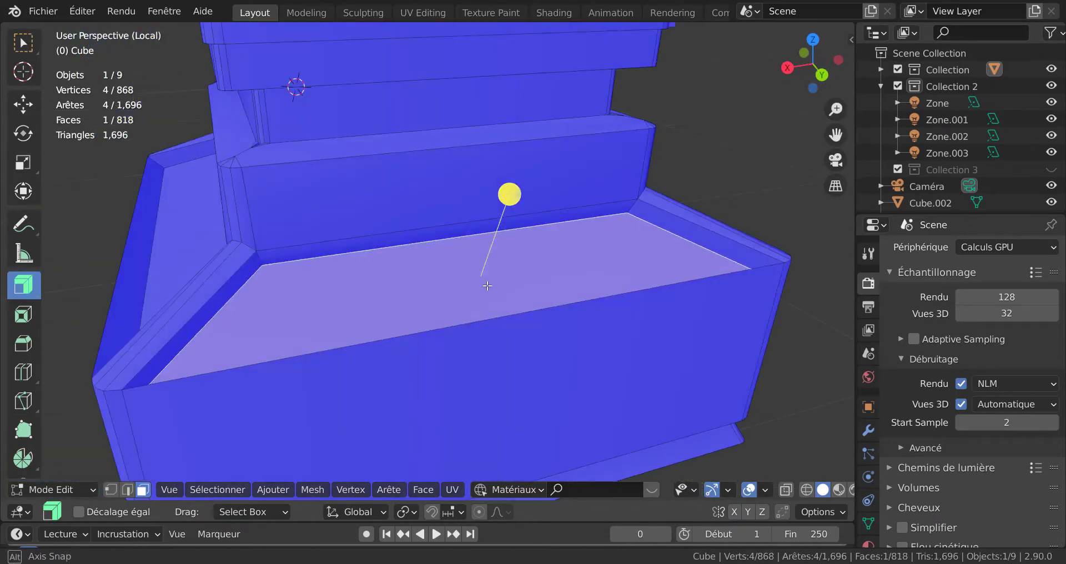
{"action": "key", "text": "x"}
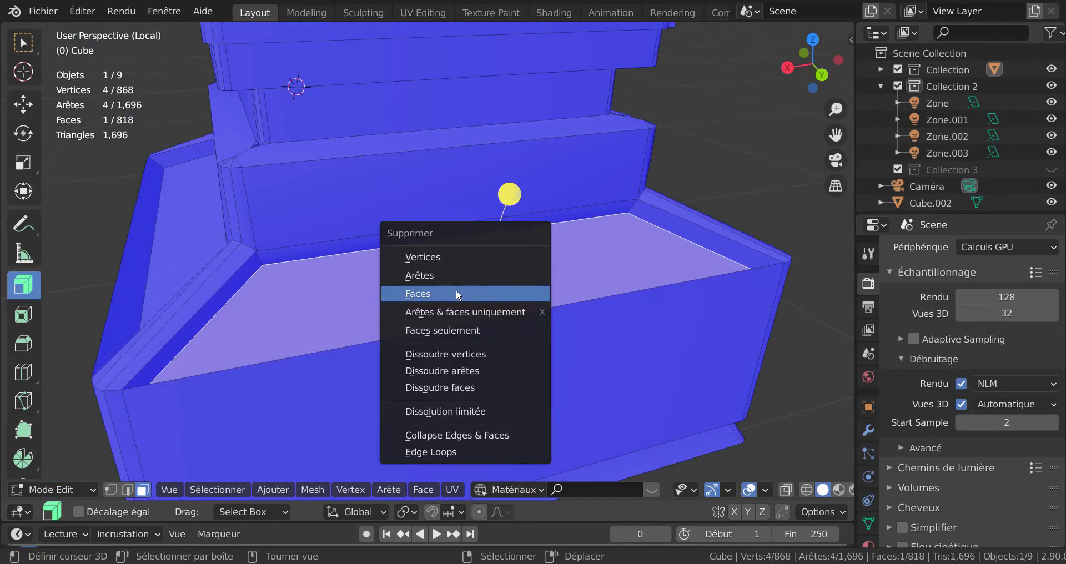
{"action": "left_click", "coordinate": [456, 294]}
{"action": "middle_click_drag", "start_coordinate": [500, 281], "coordinate": [400, 276]}
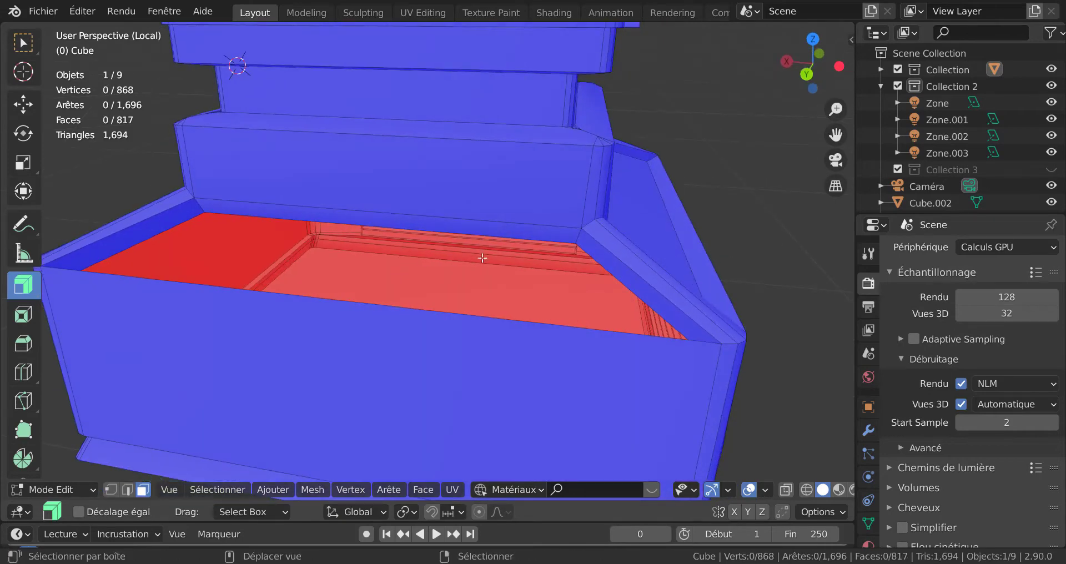
Step: From inside the base, select the two stray rim face loops around the adjacent sloped recesses and delete them
{"action": "scroll", "coordinate": [482, 257], "scroll_direction": "up", "scroll_amount": 10}
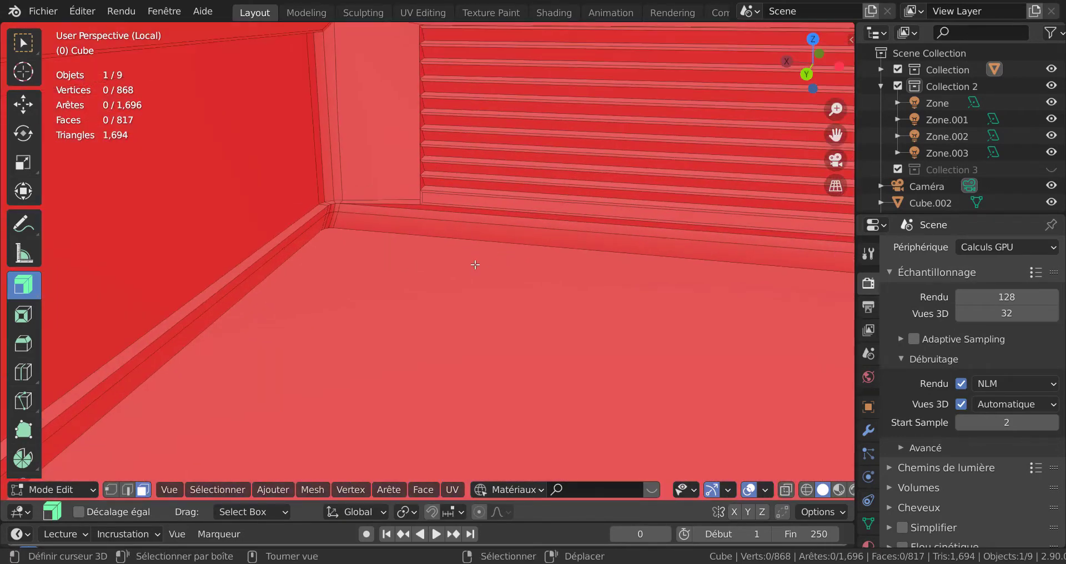
{"action": "middle_click_drag", "start_coordinate": [476, 264], "coordinate": [297, 122]}
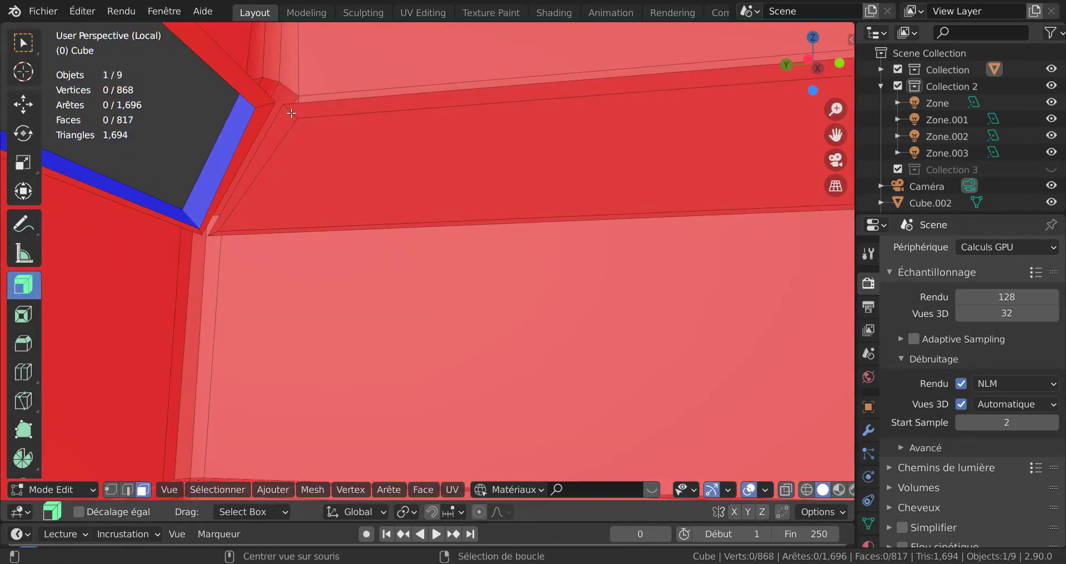
{"action": "left_click", "coordinate": [291, 112], "text": "alt"}
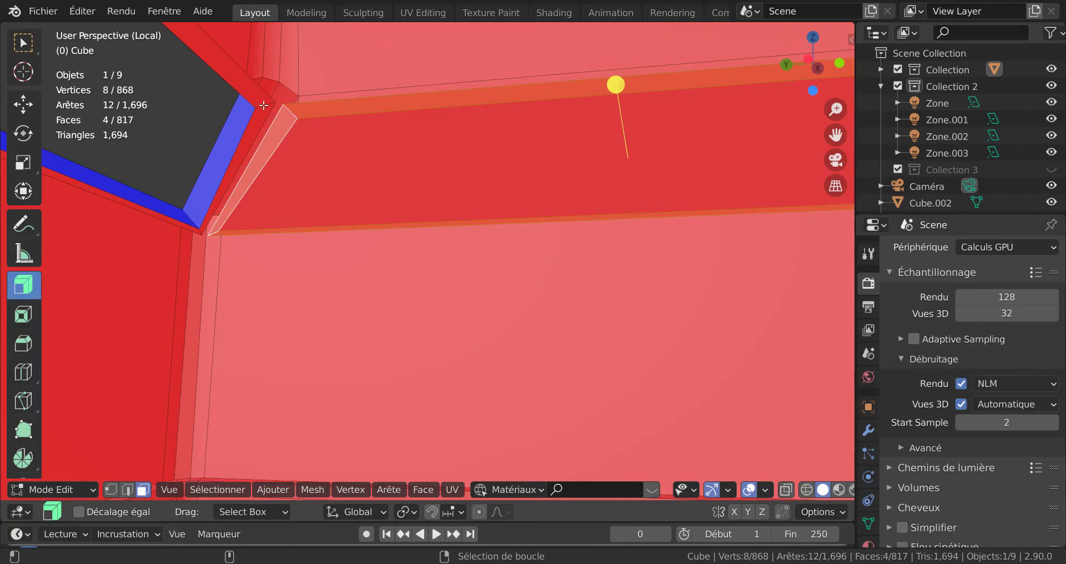
{"action": "left_click", "coordinate": [265, 105], "text": "alt+shift"}
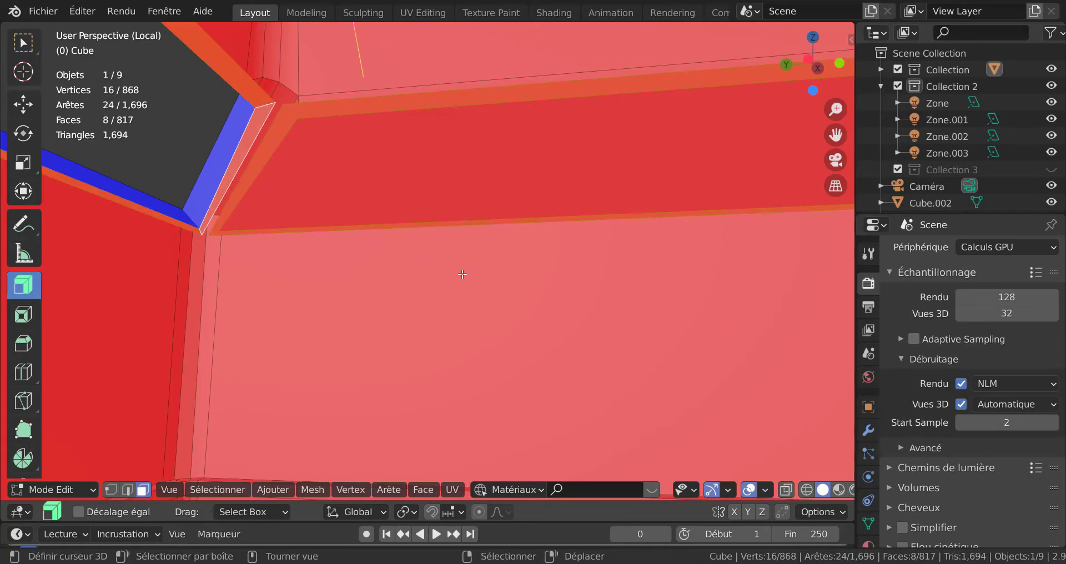
{"action": "key", "text": "x"}
{"action": "left_click", "coordinate": [504, 305]}
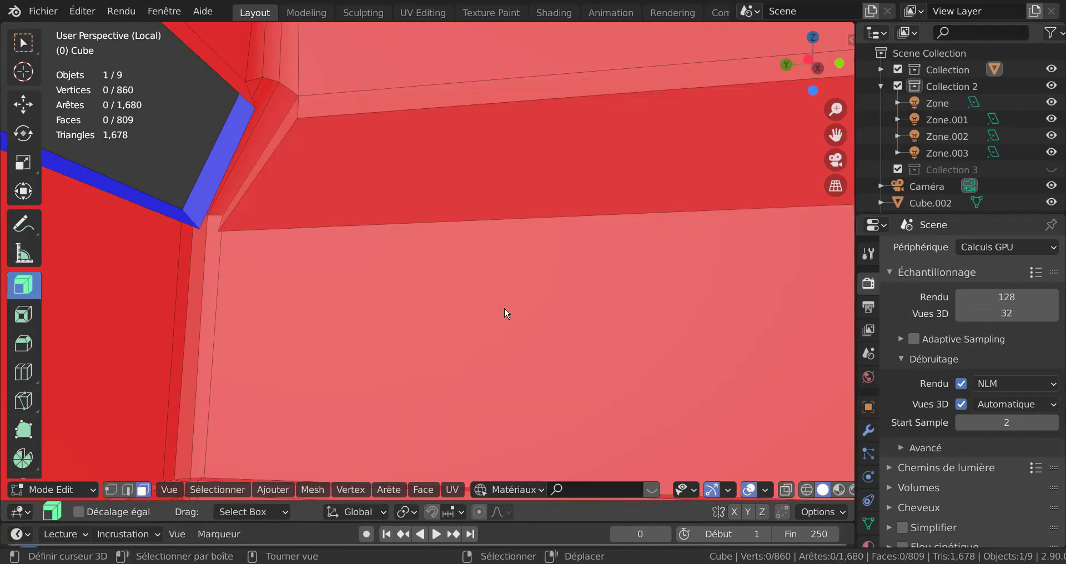
Step: Select the edge loop around the open sloped recess in edge mode and fill it with a new face
{"action": "scroll", "coordinate": [495, 303], "scroll_direction": "down", "scroll_amount": 2}
{"action": "middle_click_drag", "start_coordinate": [531, 315], "coordinate": [843, 287]}
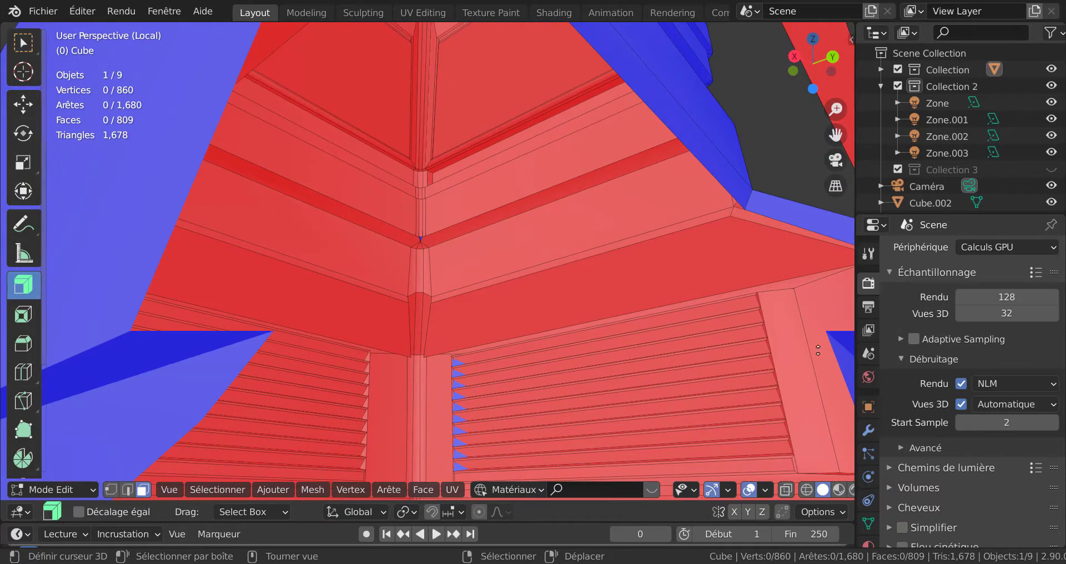
{"action": "middle_click_drag", "start_coordinate": [818, 351], "coordinate": [492, 292]}
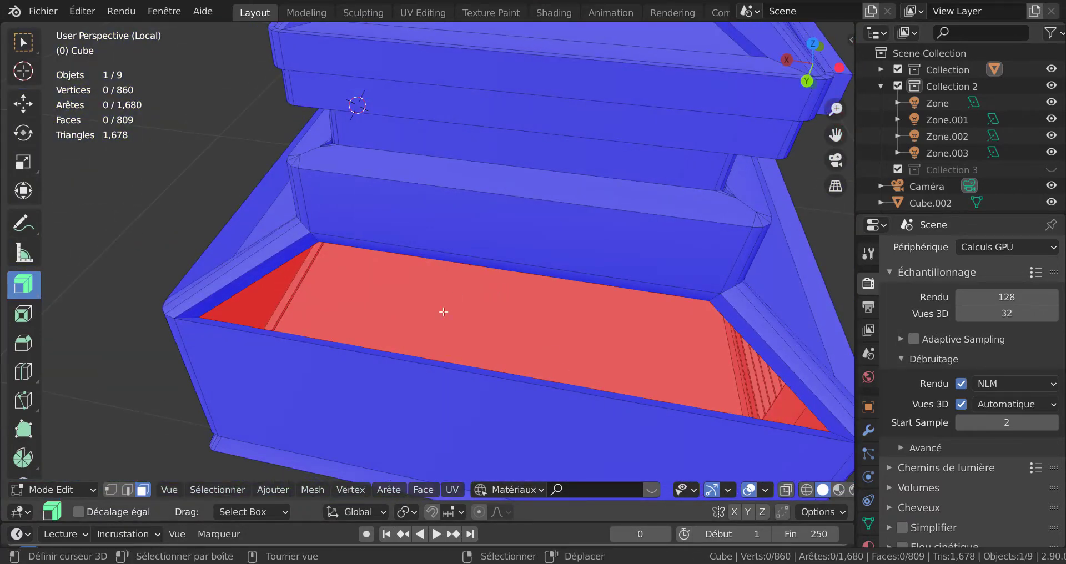
{"action": "scroll", "coordinate": [318, 306], "scroll_direction": "up", "scroll_amount": 3}
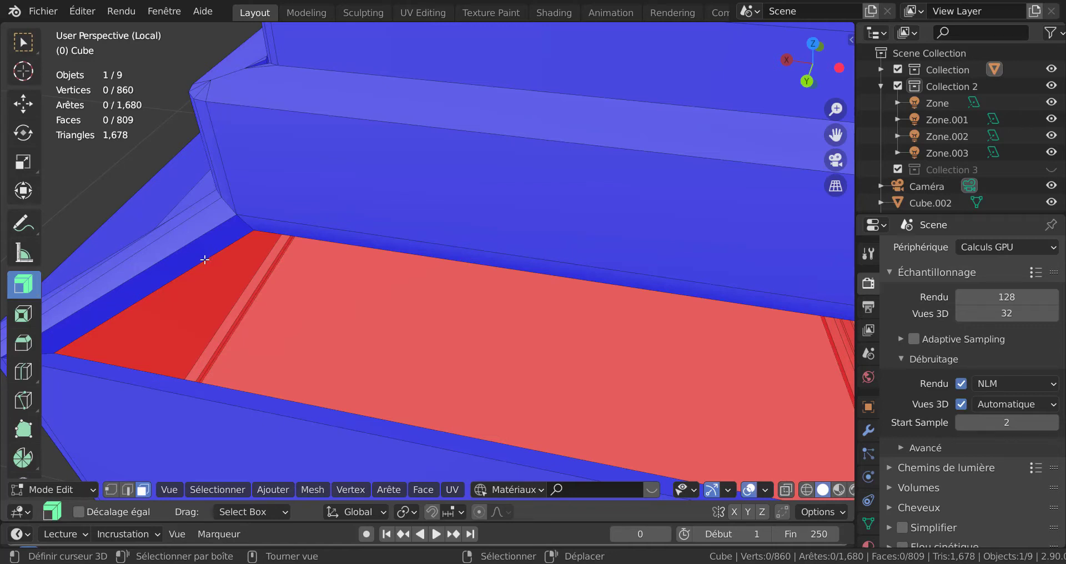
{"action": "key", "text": "2"}
{"action": "left_click", "coordinate": [205, 260]}
{"action": "right_click", "coordinate": [205, 259], "text": "alt"}
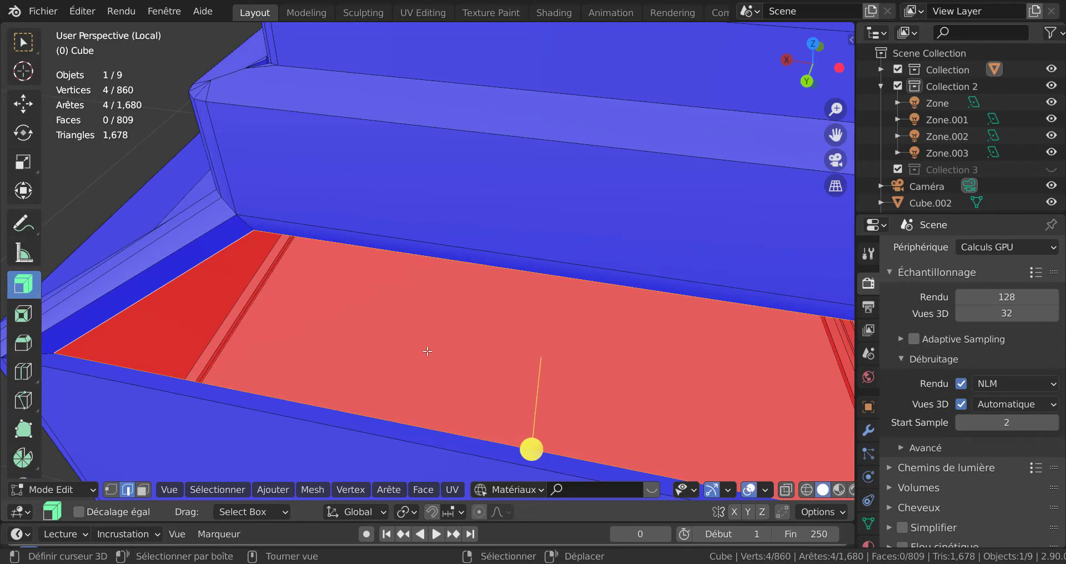
{"action": "key", "text": "f"}
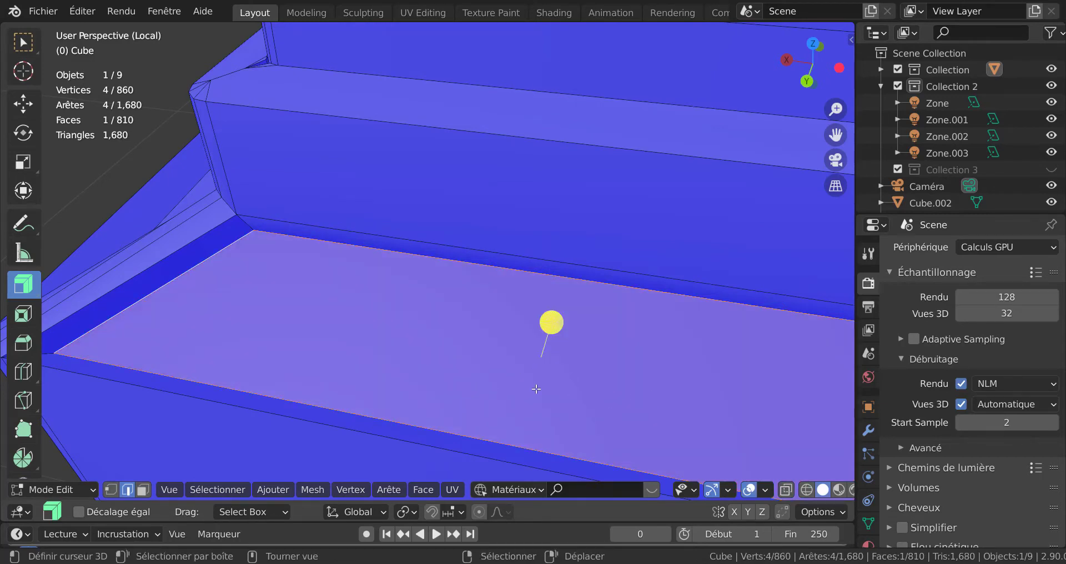
Step: Select all four sloped faces in face mode and bevel their edges with 3 segments and a 0.00674 m width
{"action": "key", "text": "3"}
{"action": "right_click", "coordinate": [443, 381]}
{"action": "scroll", "coordinate": [455, 369], "scroll_direction": "down", "scroll_amount": 5}
{"action": "middle_click_drag", "start_coordinate": [533, 391], "coordinate": [678, 438]}
{"action": "right_click", "coordinate": [357, 342], "text": "shift"}
{"action": "middle_click_drag", "start_coordinate": [333, 397], "coordinate": [441, 393]}
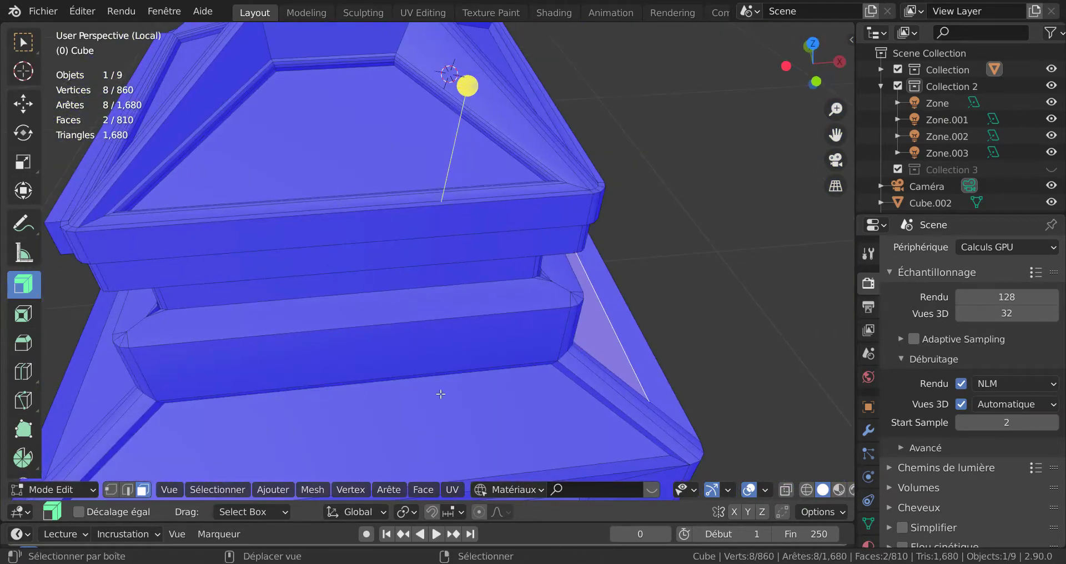
{"action": "right_click", "coordinate": [440, 396], "text": "shift"}
{"action": "middle_click_drag", "start_coordinate": [370, 410], "coordinate": [440, 405]}
{"action": "right_click", "coordinate": [444, 406], "text": "shift"}
{"action": "middle_click_drag", "start_coordinate": [513, 416], "coordinate": [657, 318]}
{"action": "key", "text": "ctrl+b"}
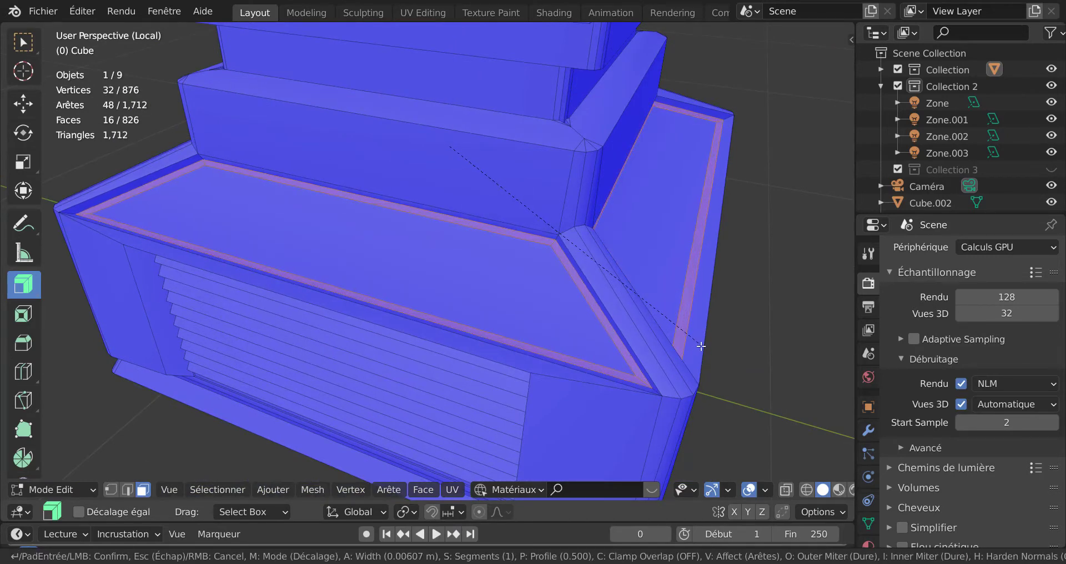
{"action": "scroll", "coordinate": [701, 346], "scroll_direction": "up", "scroll_amount": 2}
{"action": "scroll", "coordinate": [701, 346], "scroll_direction": "down", "scroll_amount": 1}
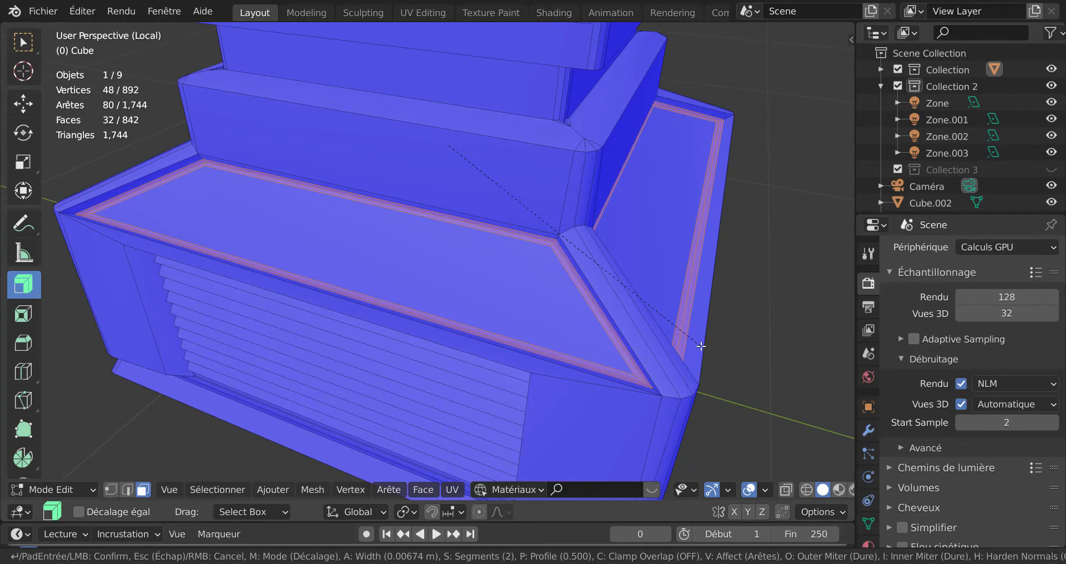
{"action": "scroll", "coordinate": [701, 346], "scroll_direction": "up", "scroll_amount": 1}
{"action": "left_click", "coordinate": [701, 345]}
{"action": "middle_click_drag", "start_coordinate": [701, 346], "coordinate": [325, 308]}
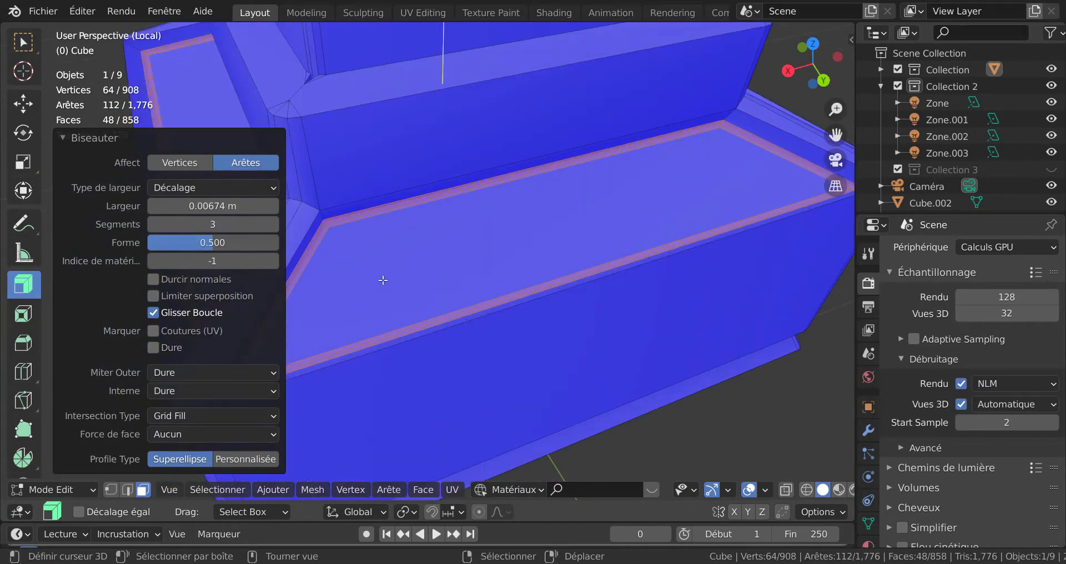
Step: Examine the beveled sloped faces from several sides in object mode and return to edit mode
{"action": "key", "text": "Tab"}
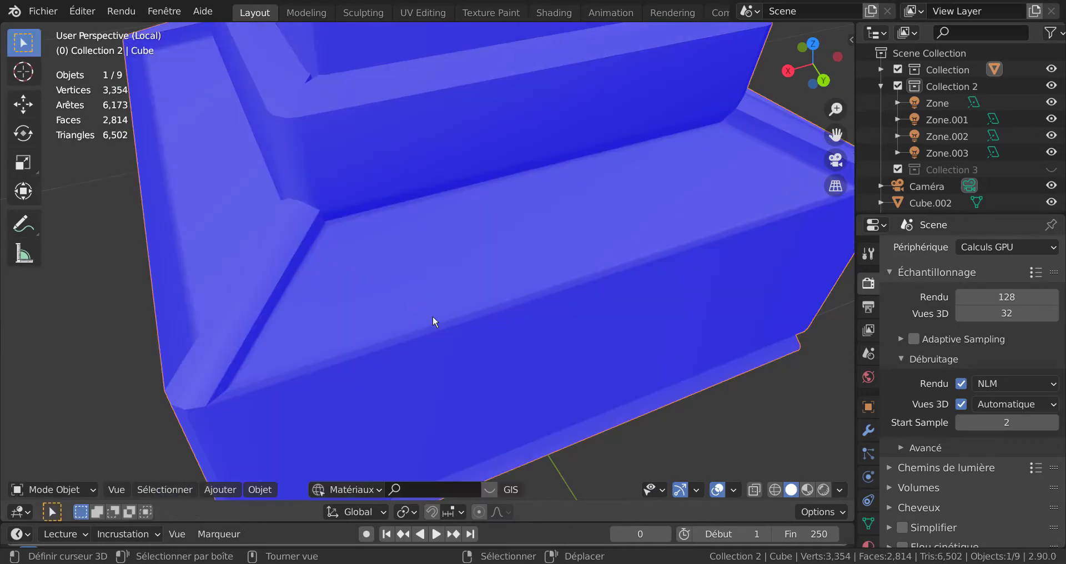
{"action": "scroll", "coordinate": [433, 321], "scroll_direction": "down", "scroll_amount": 8}
{"action": "middle_click_drag", "start_coordinate": [580, 327], "coordinate": [570, 294]}
{"action": "scroll", "coordinate": [570, 294], "scroll_direction": "up", "scroll_amount": 3}
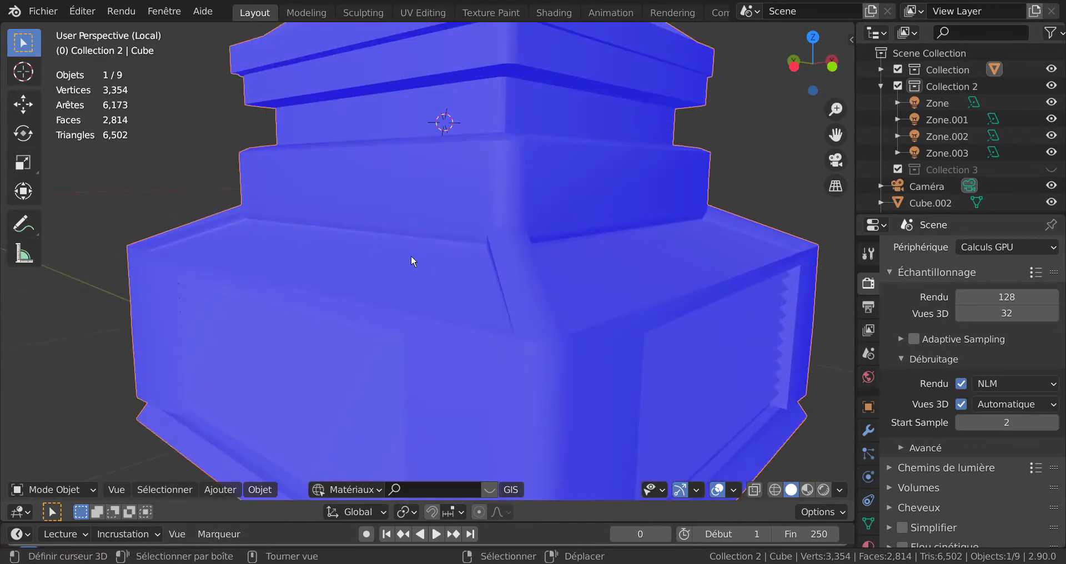
{"action": "scroll", "coordinate": [698, 251], "scroll_direction": "down", "scroll_amount": 3}
{"action": "middle_click_drag", "start_coordinate": [612, 289], "coordinate": [382, 318]}
{"action": "key", "text": "Tab"}
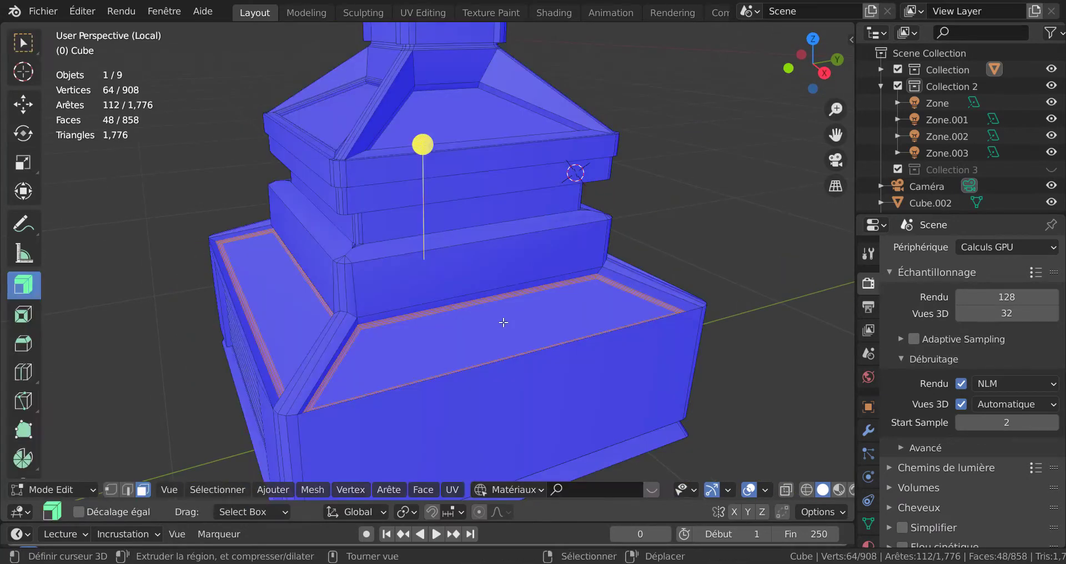
{"action": "middle_click_drag", "start_coordinate": [466, 353], "coordinate": [691, 315]}
{"action": "scroll", "coordinate": [700, 312], "scroll_direction": "down", "scroll_amount": 5}
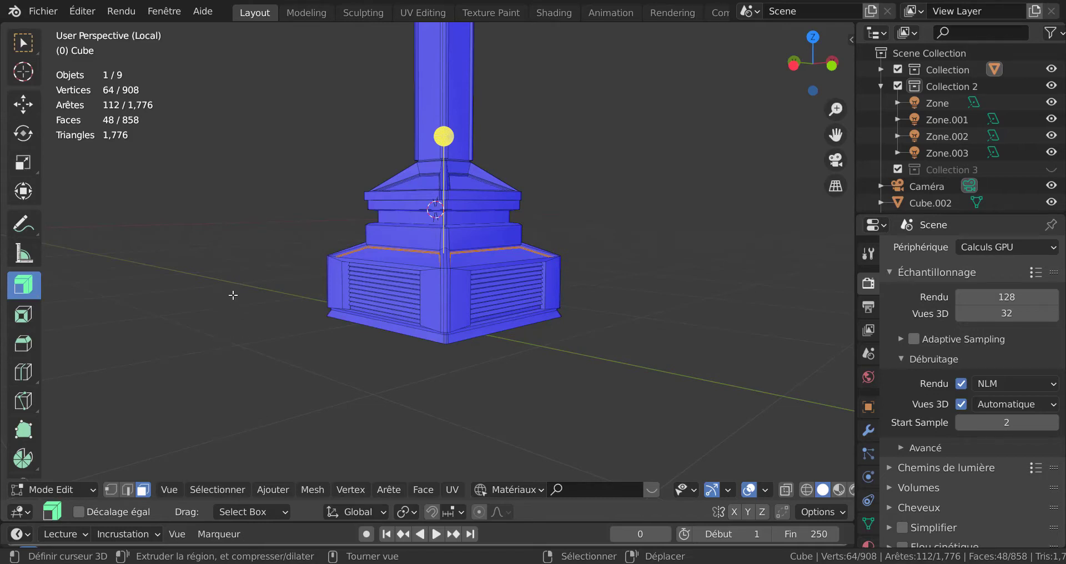
Step: Turn off the face orientation overlay in the viewport
{"action": "key", "text": "q"}
{"action": "scroll", "coordinate": [775, 493], "scroll_direction": "down", "scroll_amount": 2}
{"action": "left_click", "coordinate": [734, 487]}
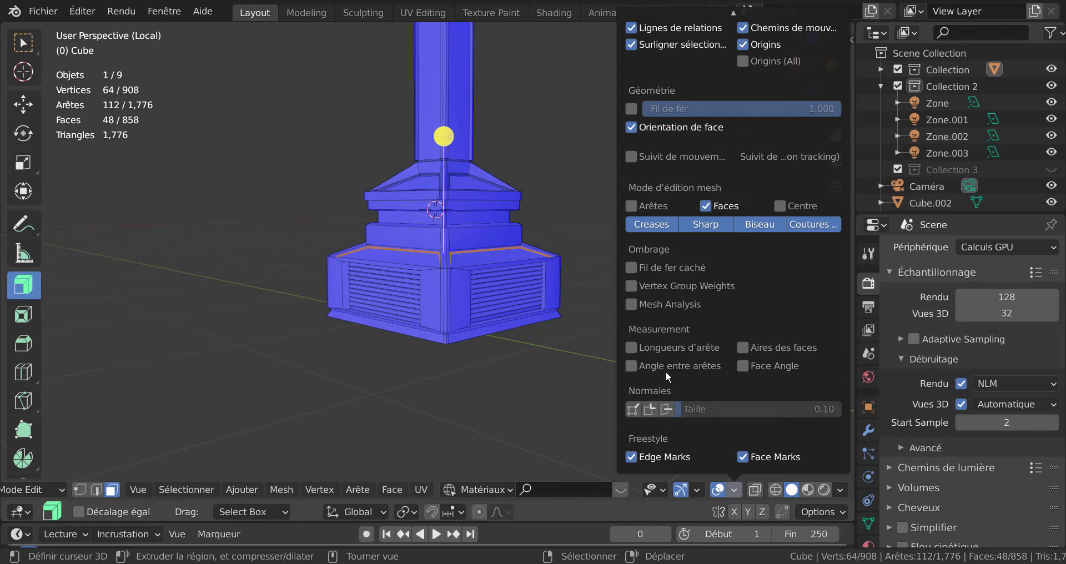
{"action": "scroll", "coordinate": [675, 362], "scroll_direction": "up", "scroll_amount": 1}
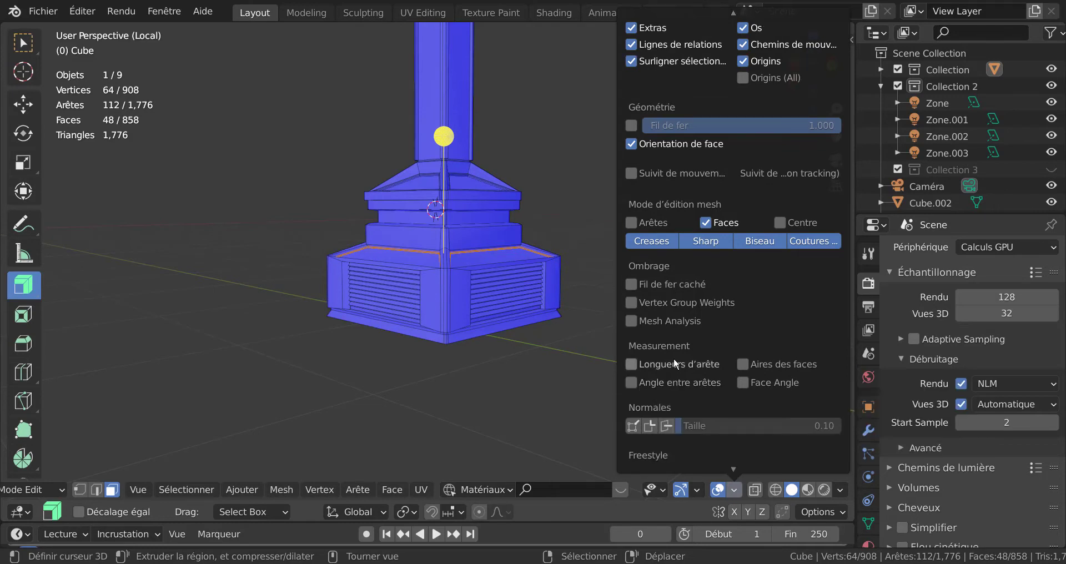
{"action": "scroll", "coordinate": [674, 364], "scroll_direction": "up", "scroll_amount": 1}
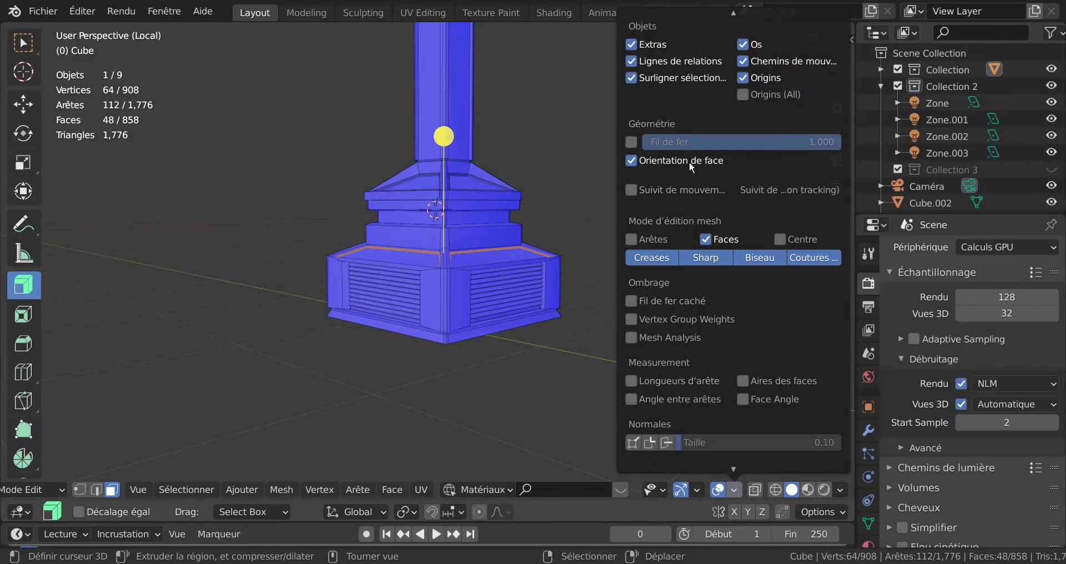
{"action": "left_click", "coordinate": [633, 160]}
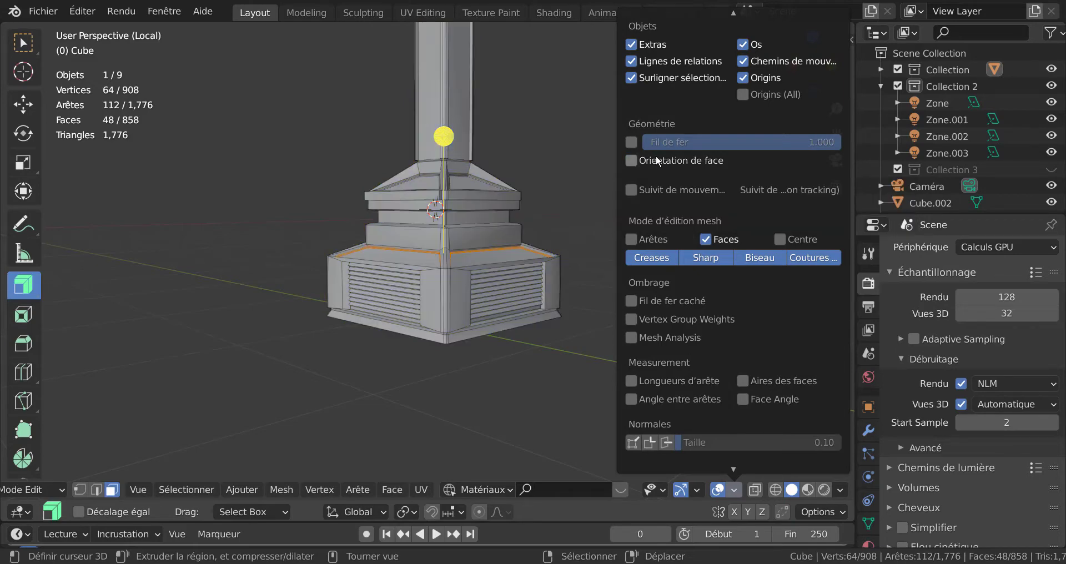
{"action": "key", "text": "q"}
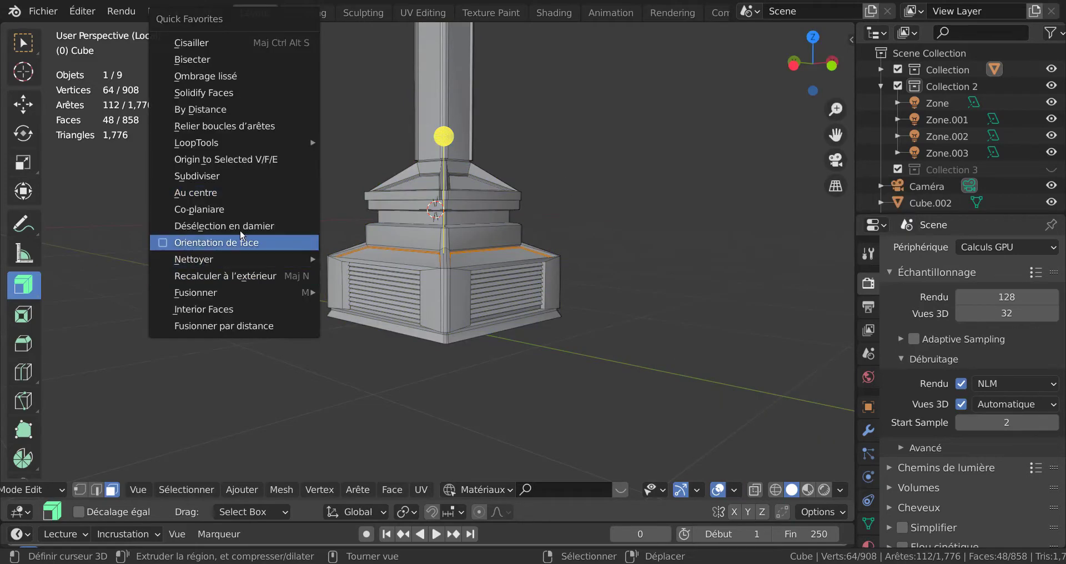
{"action": "middle_click_drag", "start_coordinate": [666, 361], "coordinate": [654, 387]}
Step: Return to object mode and display the column base in material preview shading to examine its sloped faces
{"action": "key", "text": "Tab"}
{"action": "scroll", "coordinate": [642, 359], "scroll_direction": "up", "scroll_amount": 3}
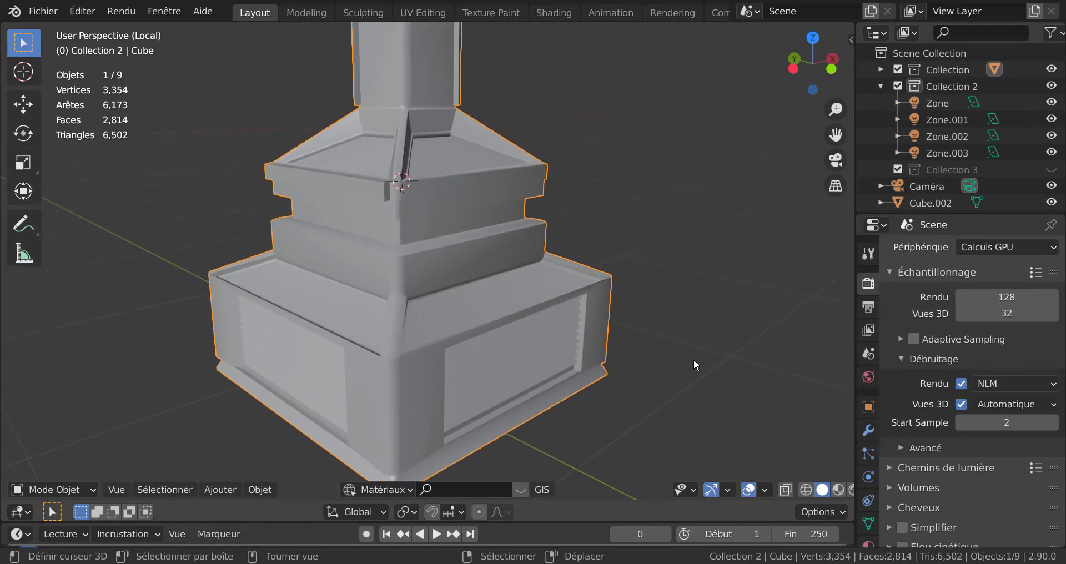
{"action": "scroll", "coordinate": [841, 493], "scroll_direction": "down", "scroll_amount": 2}
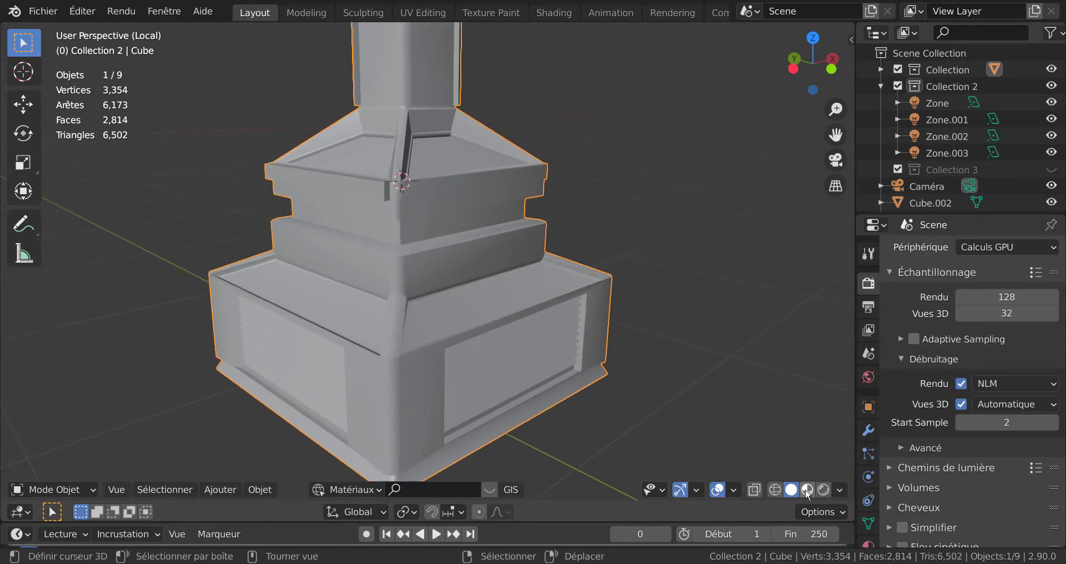
{"action": "left_click", "coordinate": [812, 489]}
{"action": "scroll", "coordinate": [483, 333], "scroll_direction": "up", "scroll_amount": 1}
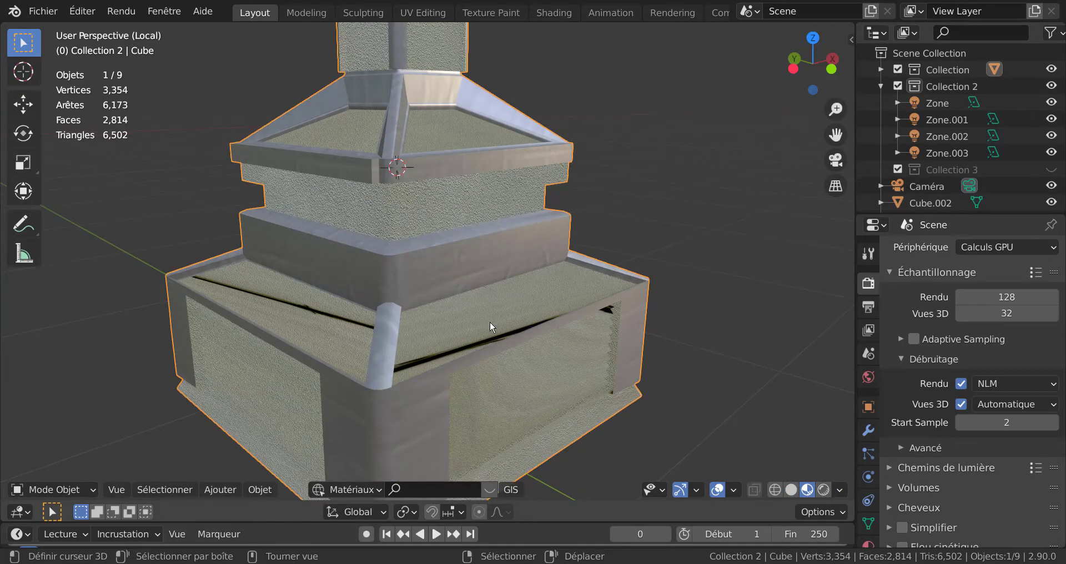
{"action": "middle_click_drag", "start_coordinate": [514, 365], "coordinate": [525, 338]}
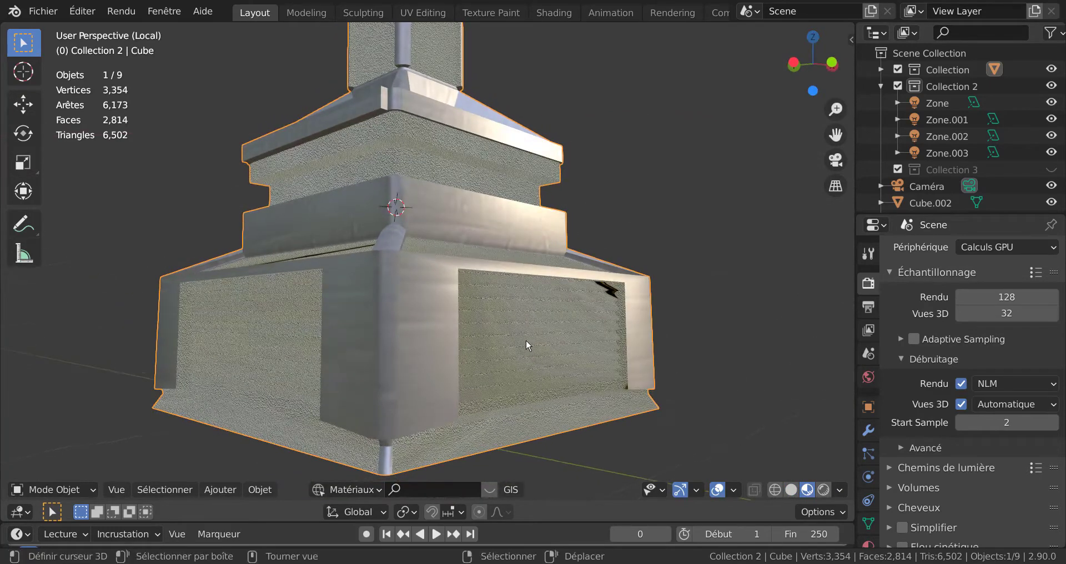
Step: Enter edit mode and select the face loop that runs vertically across the slatted recess panel and the plinth below it
{"action": "mouse_move", "coordinate": [577, 400]}
{"action": "middle_mouse_down"}
{"action": "mouse_move", "coordinate": [373, 432]}
{"action": "mouse_move", "coordinate": [345, 420]}
{"action": "mouse_move", "coordinate": [427, 418]}
{"action": "mouse_move", "coordinate": [412, 392]}
{"action": "mouse_move", "coordinate": [572, 417]}
{"action": "middle_mouse_up"}
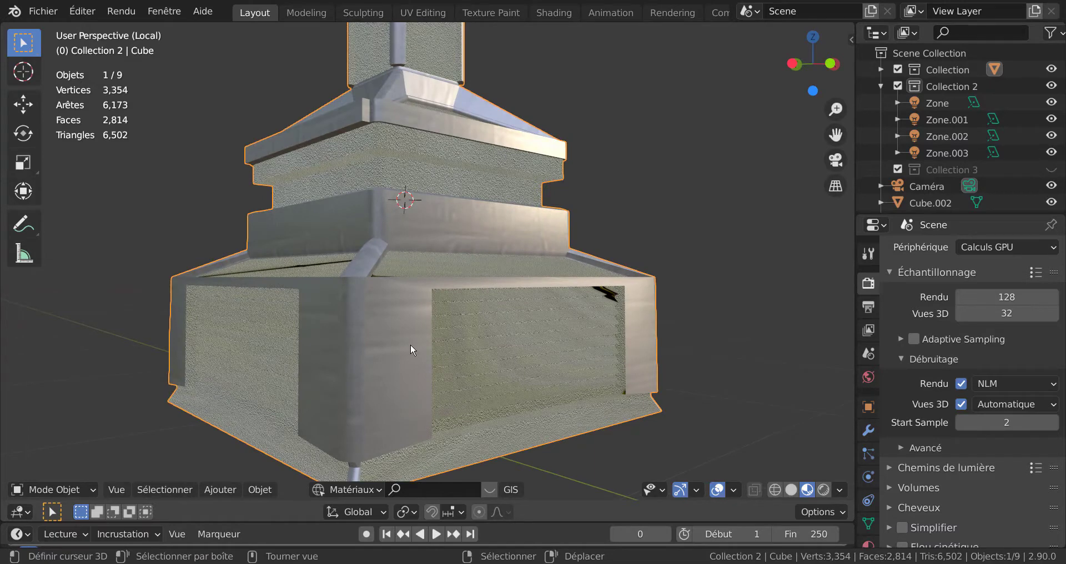
{"action": "key", "text": "Tab"}
{"action": "scroll", "coordinate": [517, 340], "scroll_direction": "up", "scroll_amount": 1}
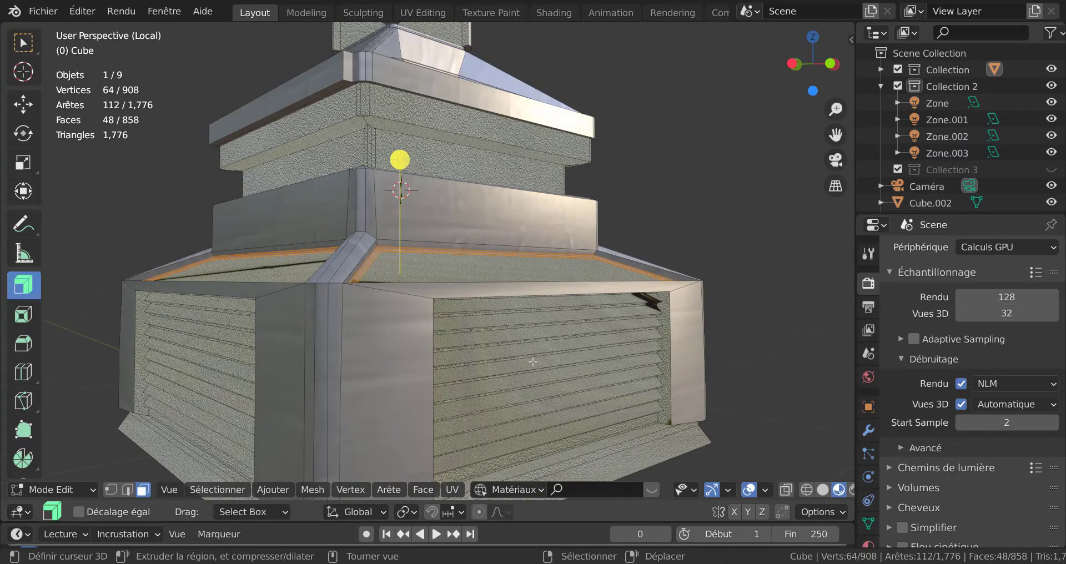
{"action": "left_click", "coordinate": [532, 362]}
{"action": "scroll", "coordinate": [534, 361], "scroll_direction": "up", "scroll_amount": 1}
{"action": "middle_click_drag", "start_coordinate": [534, 361], "coordinate": [504, 342], "text": "shift"}
{"action": "middle_click_drag", "start_coordinate": [515, 376], "coordinate": [513, 333]}
{"action": "scroll", "coordinate": [528, 349], "scroll_direction": "up", "scroll_amount": 1}
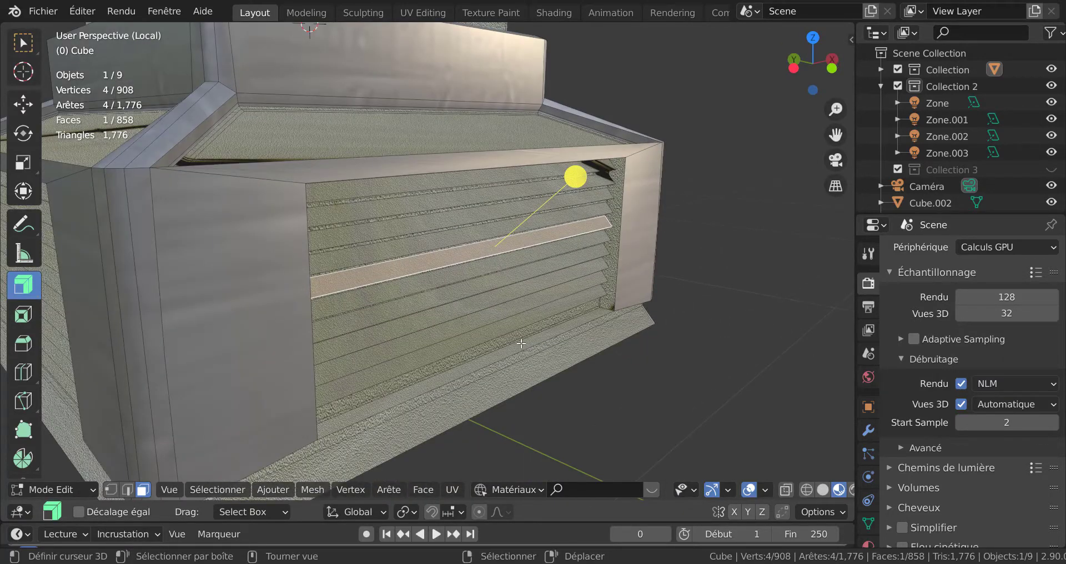
{"action": "scroll", "coordinate": [573, 331], "scroll_direction": "up", "scroll_amount": 1}
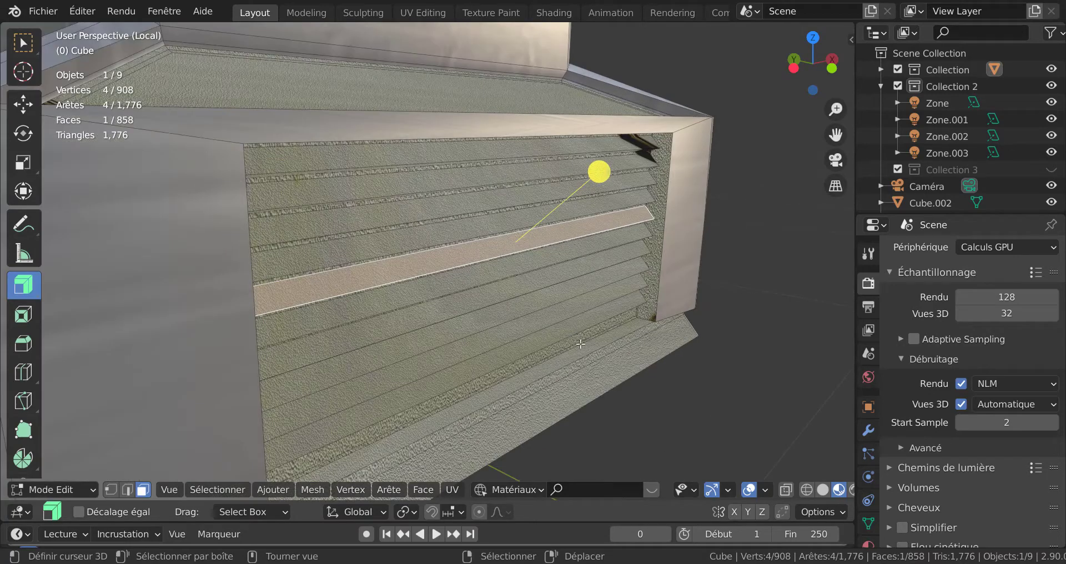
{"action": "left_click", "coordinate": [593, 342], "text": "alt"}
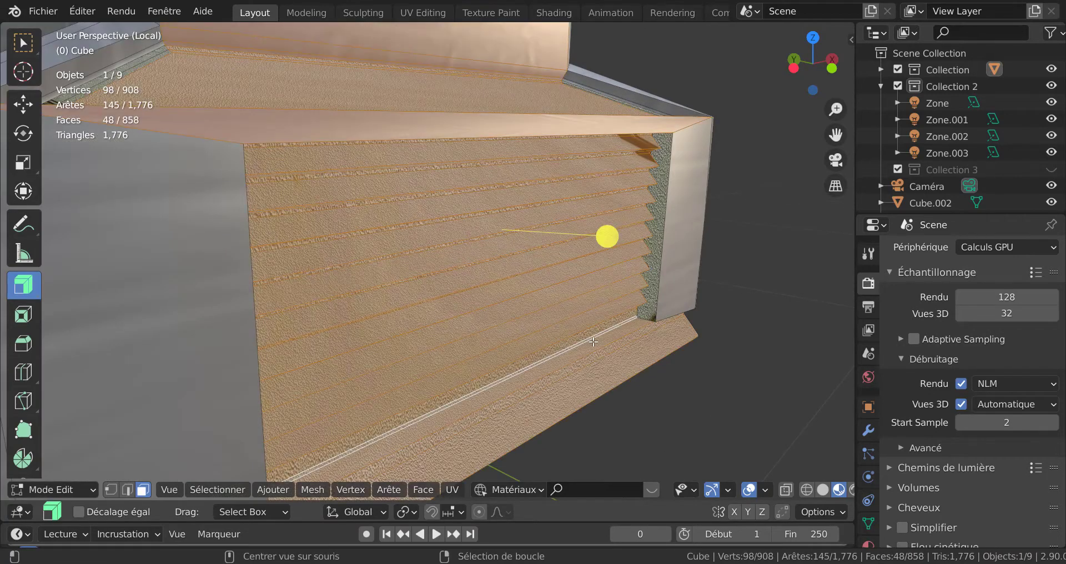
Step: Switch to edge selection and select the slatted recess's long inner bottom edge together with the short edge at its end corner
{"action": "key", "text": "2"}
{"action": "left_click", "coordinate": [604, 336]}
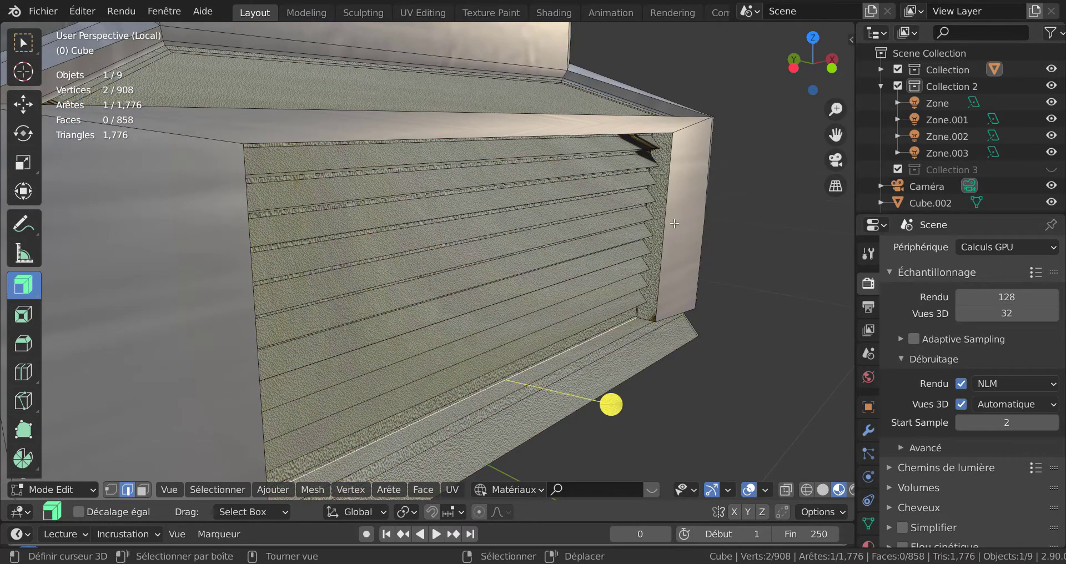
{"action": "middle_click_drag", "start_coordinate": [613, 286], "coordinate": [800, 322]}
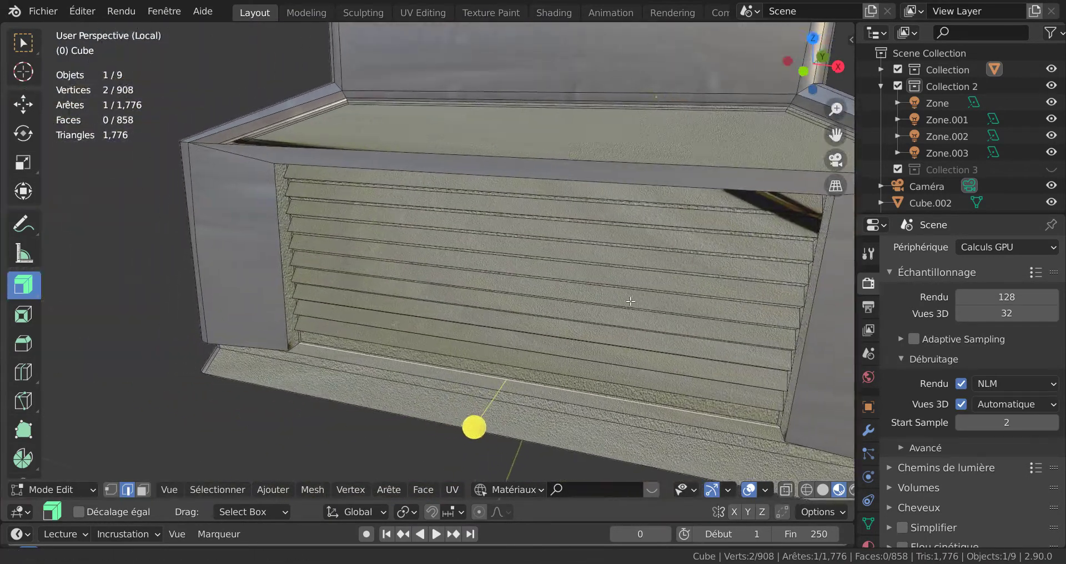
{"action": "scroll", "coordinate": [433, 283], "scroll_direction": "up", "scroll_amount": 2}
{"action": "left_click", "coordinate": [236, 381], "text": "shift"}
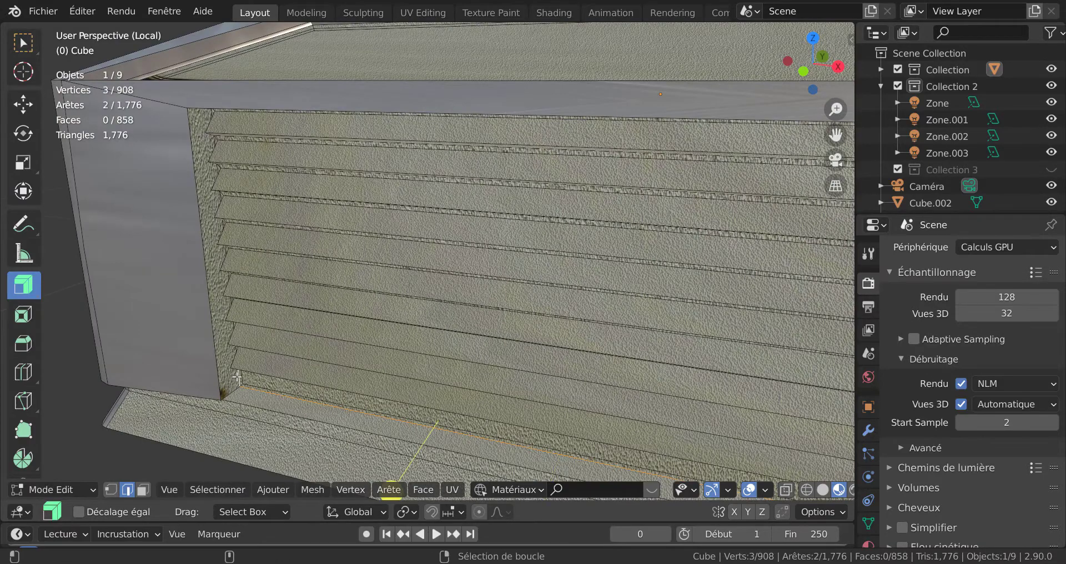
Step: Select only the long edge along the bottom of the slatted recess, where it meets the plinth
{"action": "scroll", "coordinate": [383, 284], "scroll_direction": "down", "scroll_amount": 4}
{"action": "middle_click_drag", "start_coordinate": [388, 269], "coordinate": [602, 300]}
{"action": "left_click", "coordinate": [626, 317], "text": "alt"}
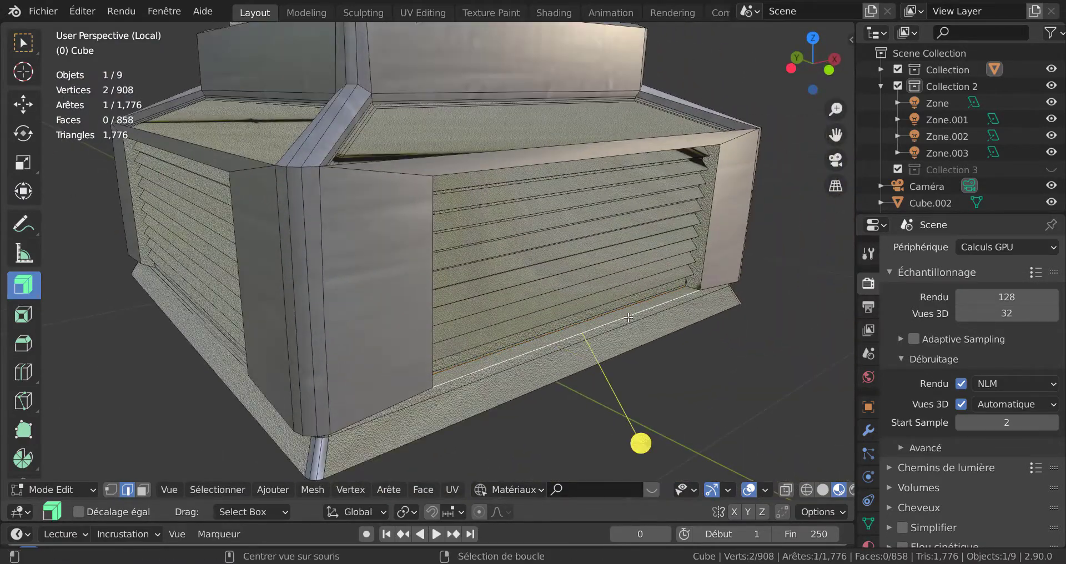
Step: Try to select the outline edges around the front louvre panel
{"action": "right_click", "coordinate": [709, 230], "text": "alt+shift"}
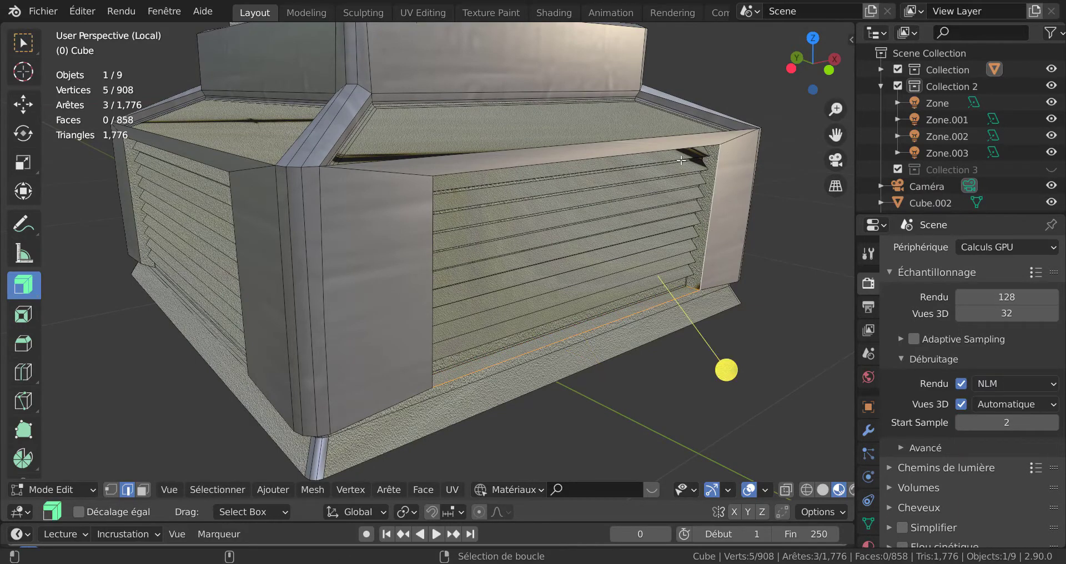
{"action": "middle_click_drag", "start_coordinate": [506, 252], "coordinate": [494, 120]}
{"action": "right_click", "coordinate": [284, 269], "text": "alt+shift"}
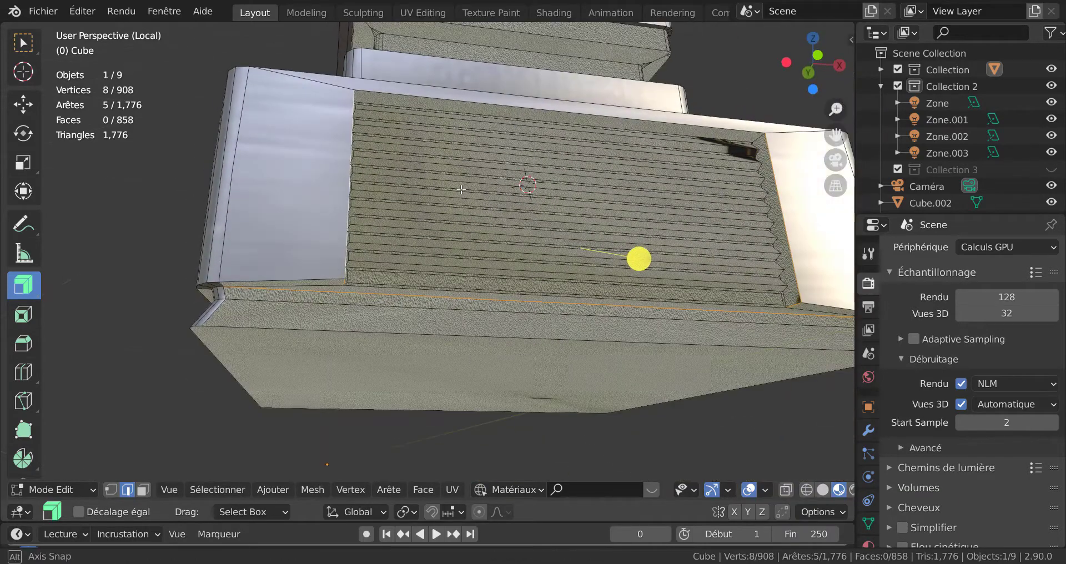
{"action": "right_click", "coordinate": [502, 105], "text": "alt+shift"}
{"action": "middle_click_drag", "start_coordinate": [533, 202], "coordinate": [638, 359]}
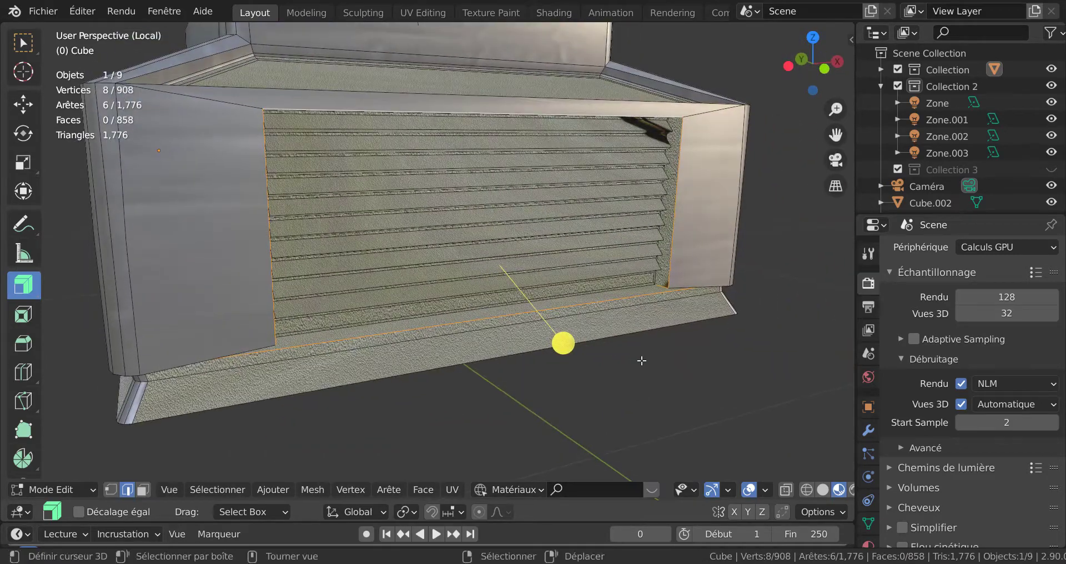
{"action": "scroll", "coordinate": [669, 361], "scroll_direction": "up", "scroll_amount": 3}
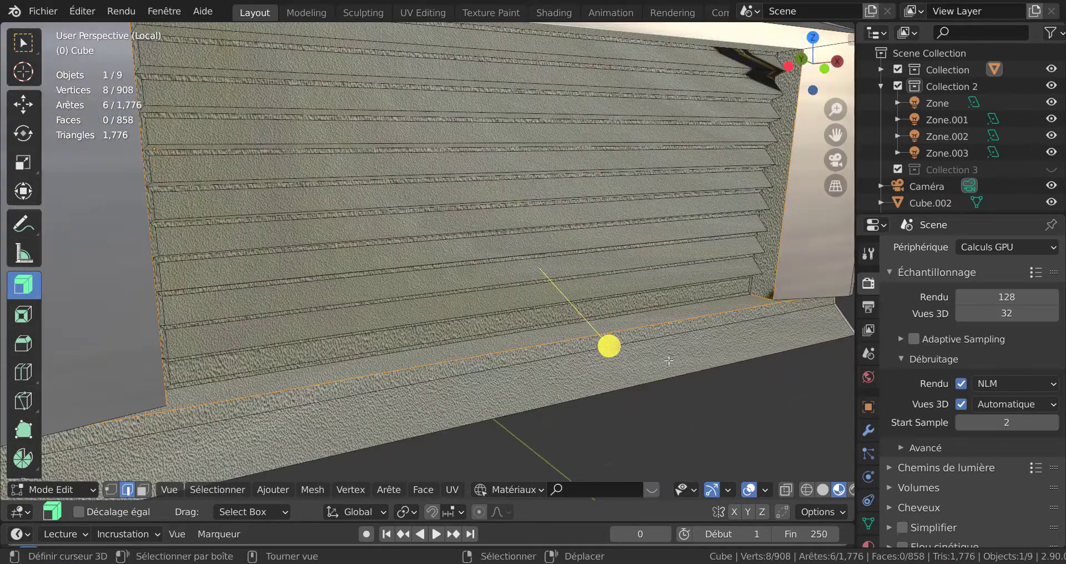
{"action": "right_click", "coordinate": [704, 301], "text": "alt"}
{"action": "right_click", "coordinate": [700, 298], "text": "alt"}
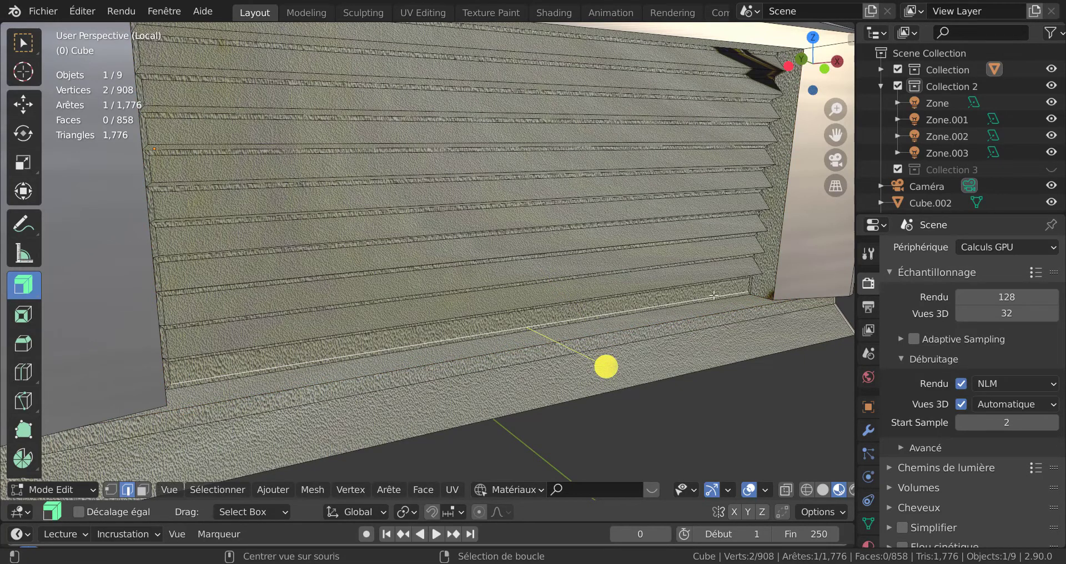
{"action": "right_click", "coordinate": [747, 286], "text": "alt+shift"}
{"action": "scroll", "coordinate": [728, 294], "scroll_direction": "down", "scroll_amount": 1}
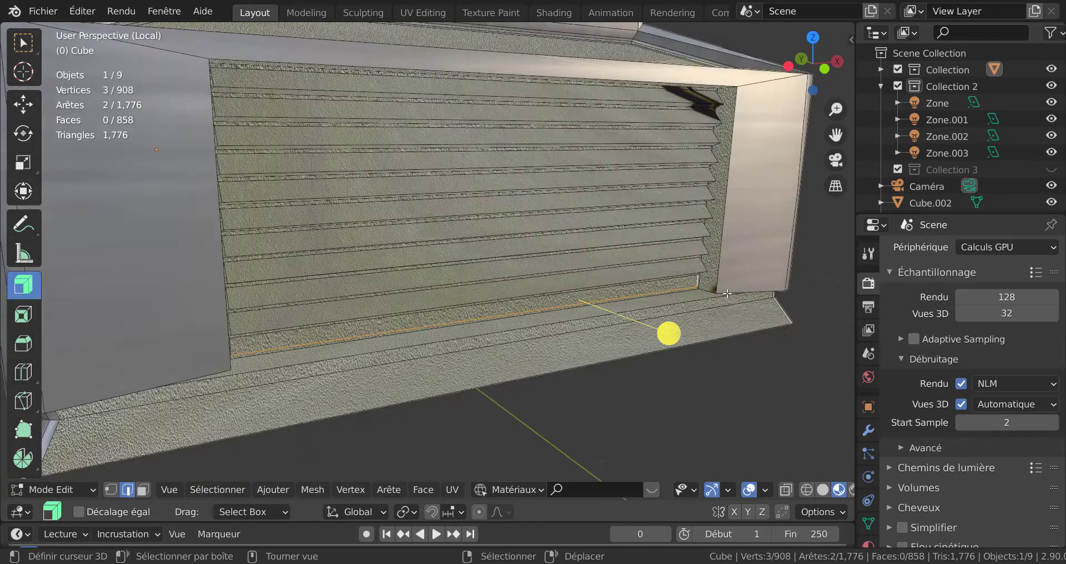
{"action": "scroll", "coordinate": [728, 293], "scroll_direction": "down", "scroll_amount": 3}
{"action": "key", "text": "alt+z"}
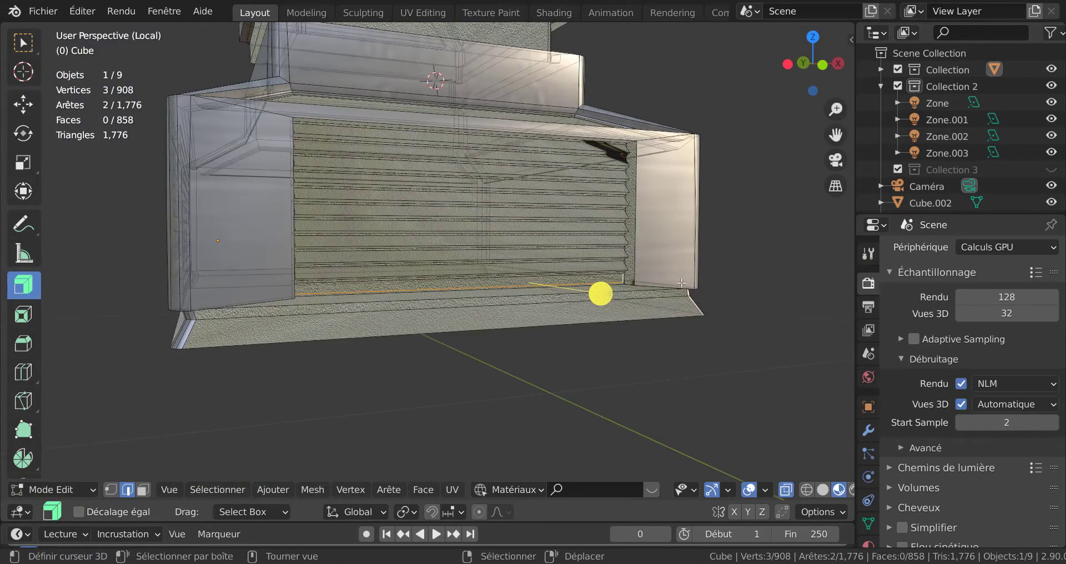
{"action": "scroll", "coordinate": [682, 282], "scroll_direction": "up", "scroll_amount": 2}
{"action": "scroll", "coordinate": [648, 305], "scroll_direction": "up", "scroll_amount": 1}
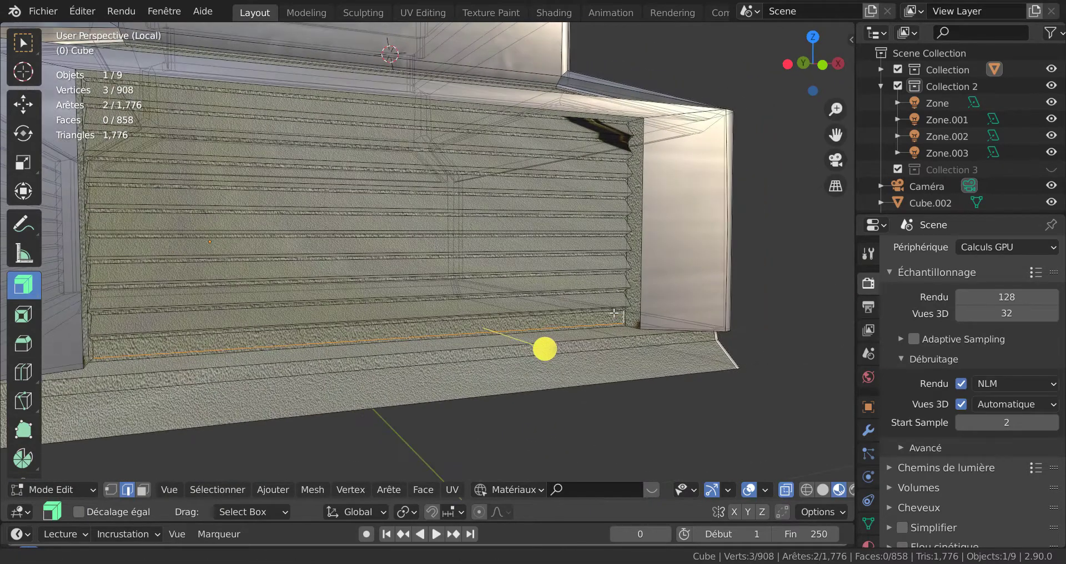
{"action": "scroll", "coordinate": [634, 342], "scroll_direction": "up", "scroll_amount": 1}
{"action": "middle_click_drag", "start_coordinate": [664, 352], "coordinate": [655, 335]}
{"action": "middle_click_drag", "start_coordinate": [629, 276], "coordinate": [620, 344]}
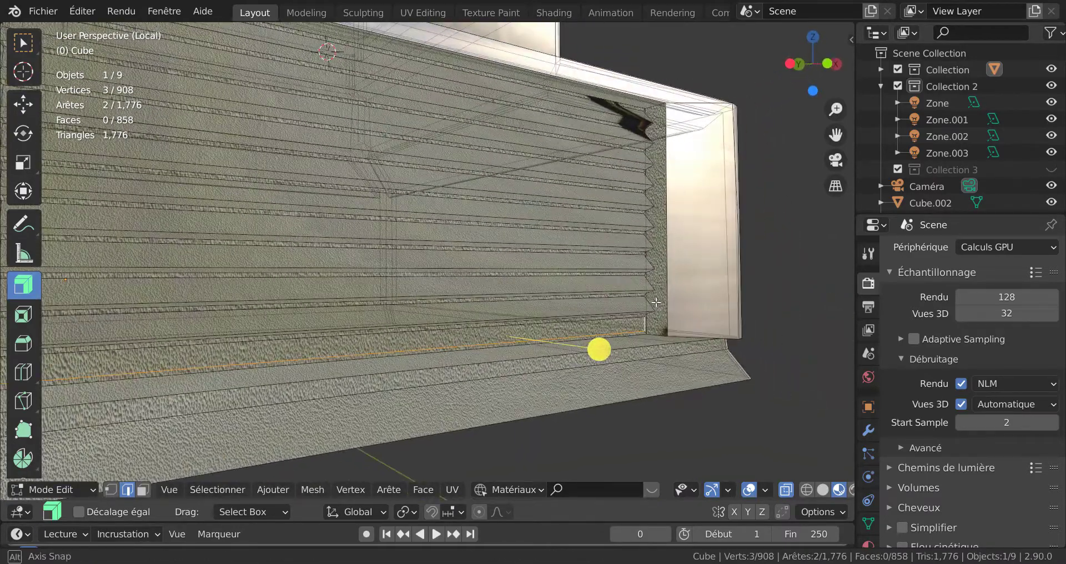
Step: Select the front louvre panel's bottom edge, the short edge at its right corner and its right vertical edge
{"action": "left_click", "coordinate": [630, 336]}
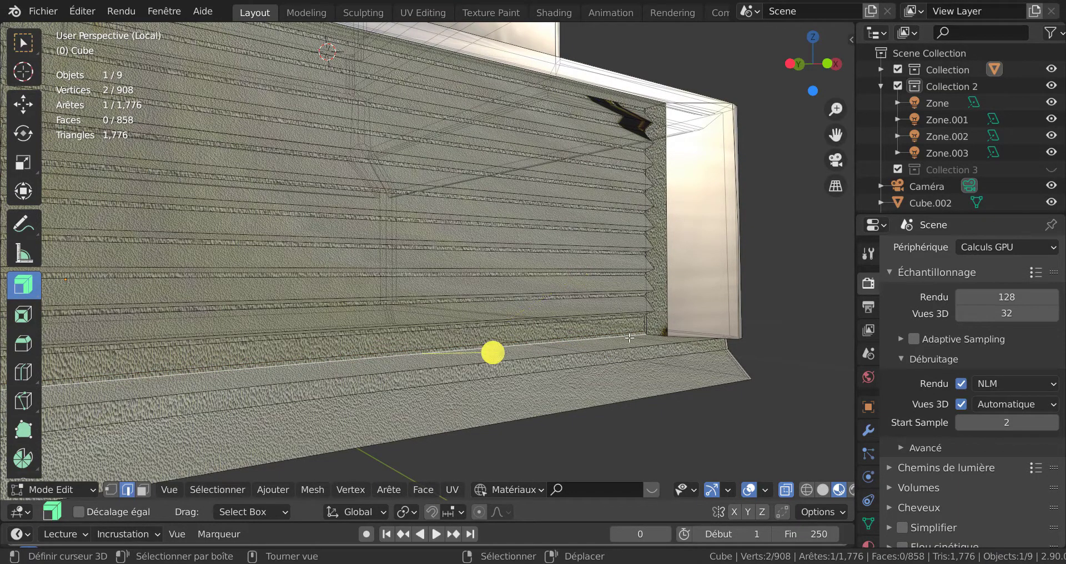
{"action": "left_click", "coordinate": [659, 332], "text": "shift"}
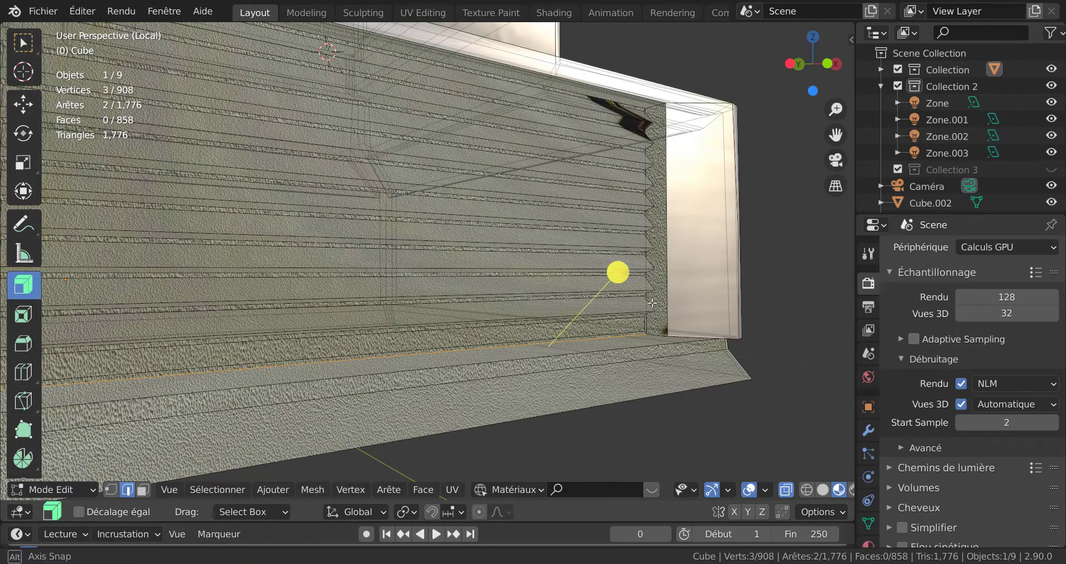
{"action": "middle_click_drag", "start_coordinate": [663, 325], "coordinate": [700, 320]}
{"action": "left_click", "coordinate": [659, 338], "text": "shift"}
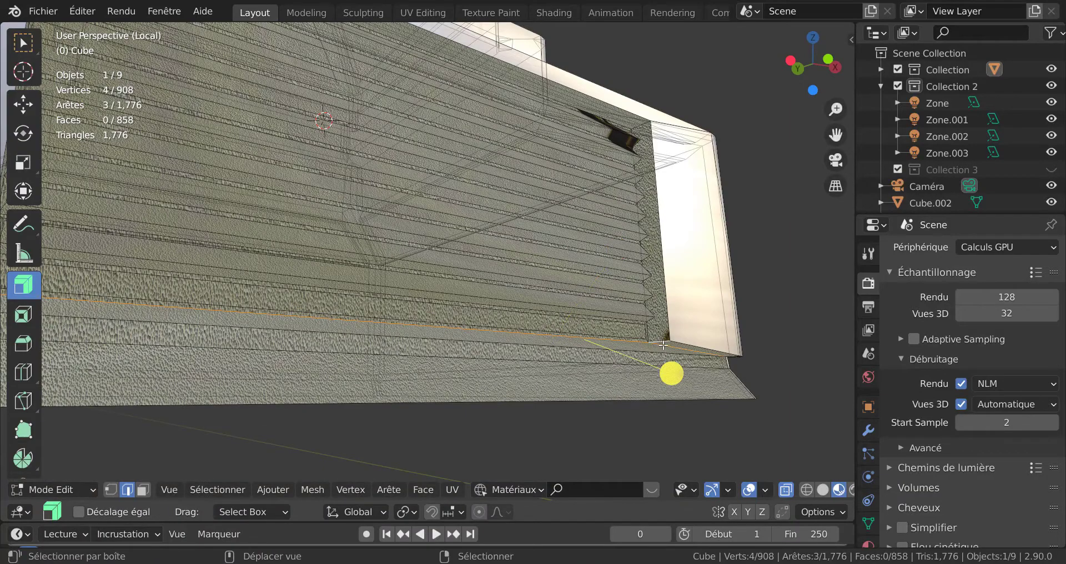
{"action": "left_click", "coordinate": [665, 344], "text": "shift"}
{"action": "left_click", "coordinate": [665, 324], "text": "shift"}
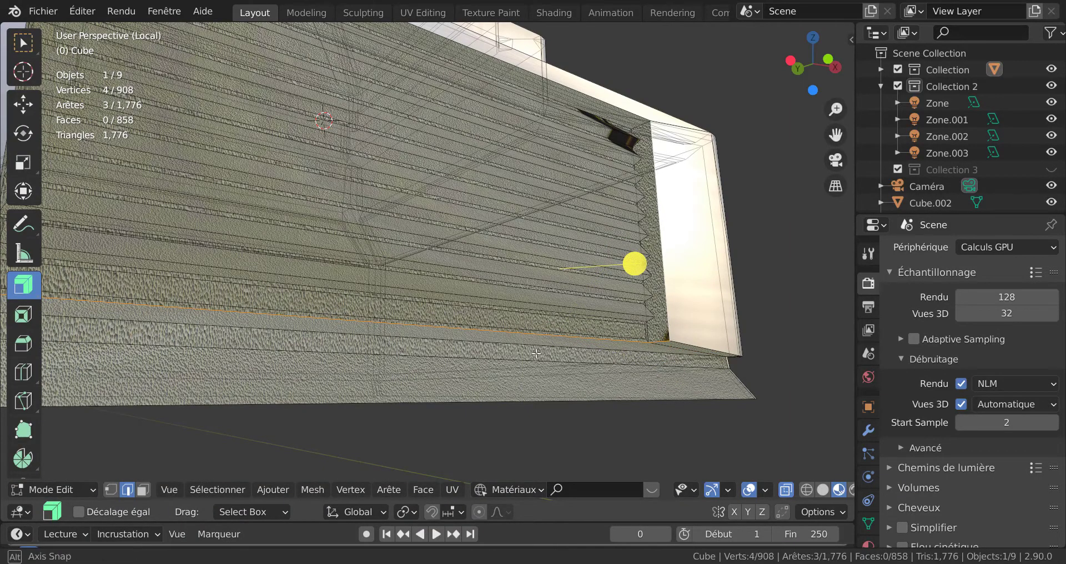
{"action": "middle_click_drag", "start_coordinate": [664, 324], "coordinate": [522, 250]}
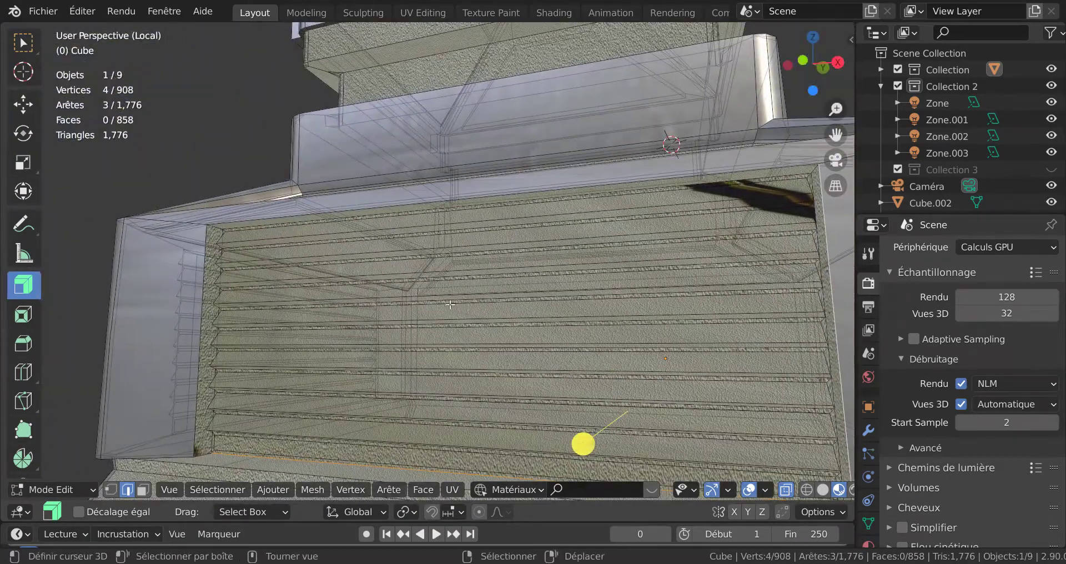
{"action": "key", "text": "alt+z"}
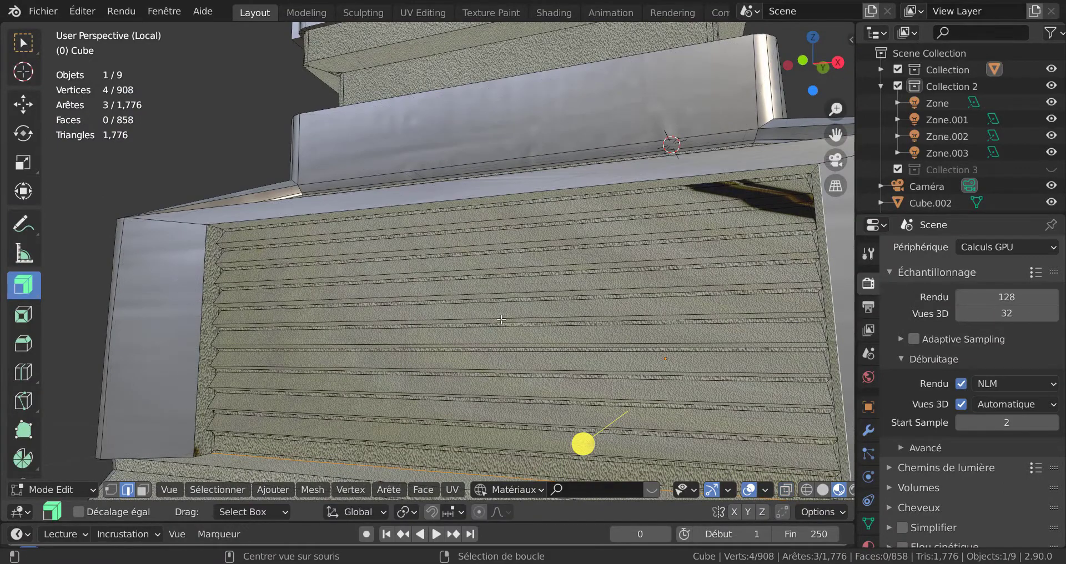
Step: Complete the front louvre outline selection with its top edge, left vertical edge and the short edge at the lower-left corner
{"action": "left_click", "coordinate": [516, 191], "text": "shift"}
{"action": "left_click", "coordinate": [201, 327], "text": "shift"}
{"action": "middle_click_drag", "start_coordinate": [268, 395], "coordinate": [329, 279], "text": "shift"}
{"action": "middle_click_drag", "start_coordinate": [335, 319], "coordinate": [300, 403]}
{"action": "scroll", "coordinate": [232, 340], "scroll_direction": "up", "scroll_amount": 1}
{"action": "left_click", "coordinate": [225, 338], "text": "shift"}
{"action": "scroll", "coordinate": [300, 403], "scroll_direction": "up", "scroll_amount": 2}
{"action": "scroll", "coordinate": [267, 414], "scroll_direction": "down", "scroll_amount": 1}
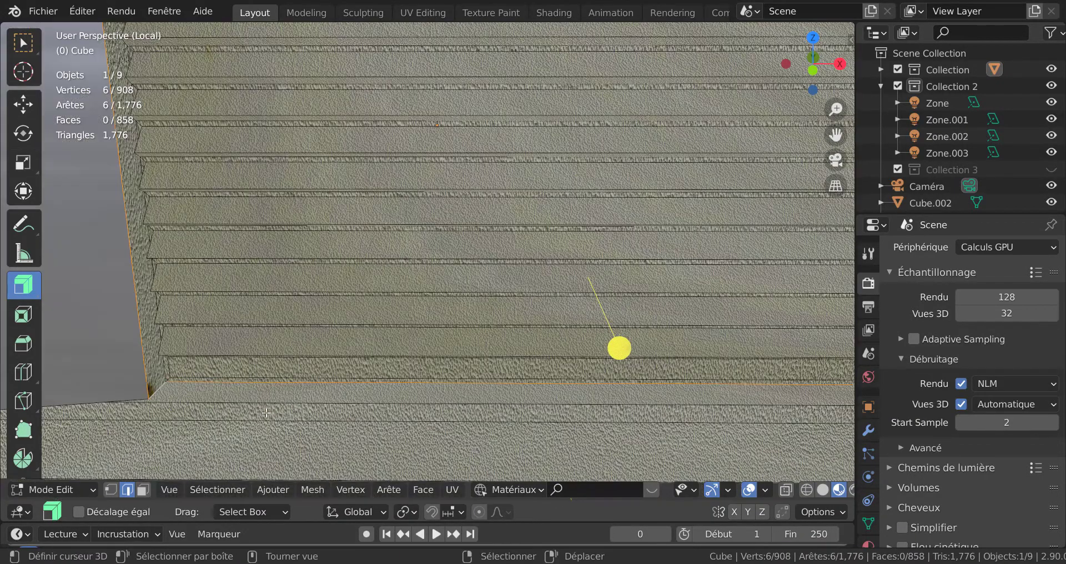
{"action": "middle_click_drag", "start_coordinate": [376, 401], "coordinate": [420, 432]}
{"action": "scroll", "coordinate": [413, 365], "scroll_direction": "down", "scroll_amount": 3}
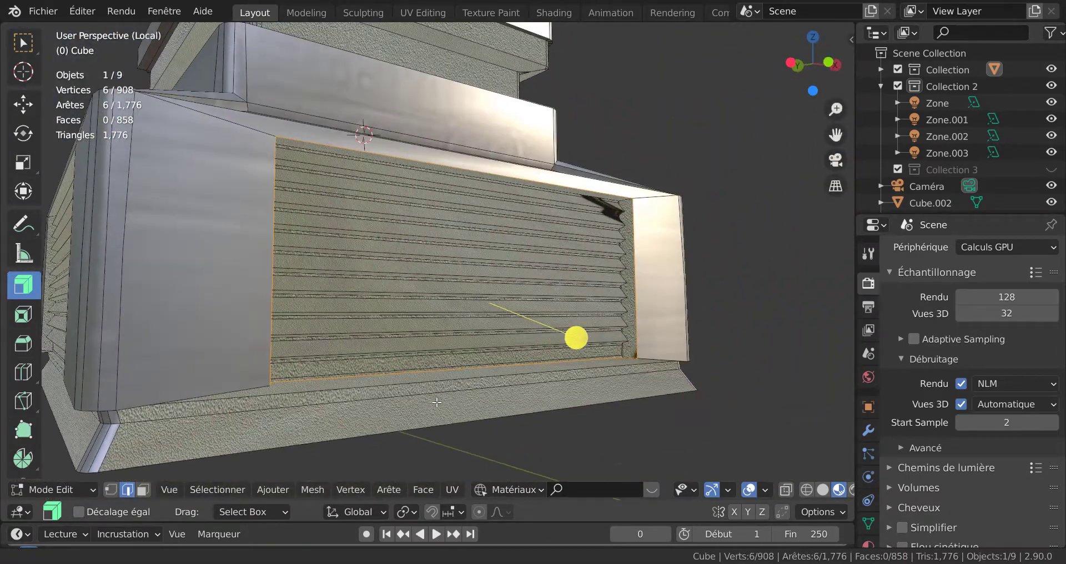
Step: Rip the mesh in place along the selected outline and select all geometry linked to the front louvre panel
{"action": "key", "text": "v"}
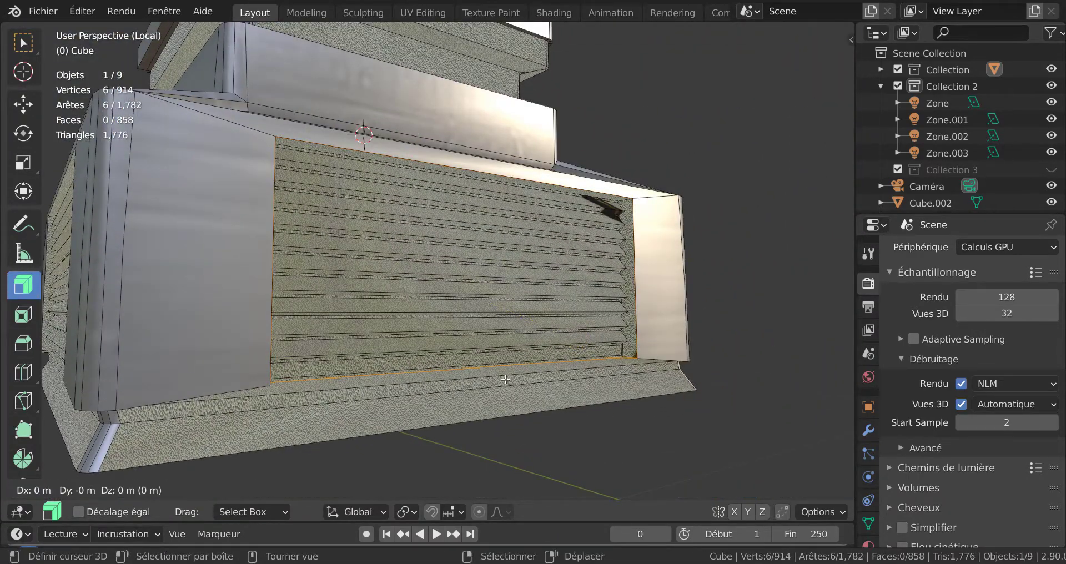
{"action": "right_click", "coordinate": [506, 379]}
{"action": "right_click", "coordinate": [512, 254]}
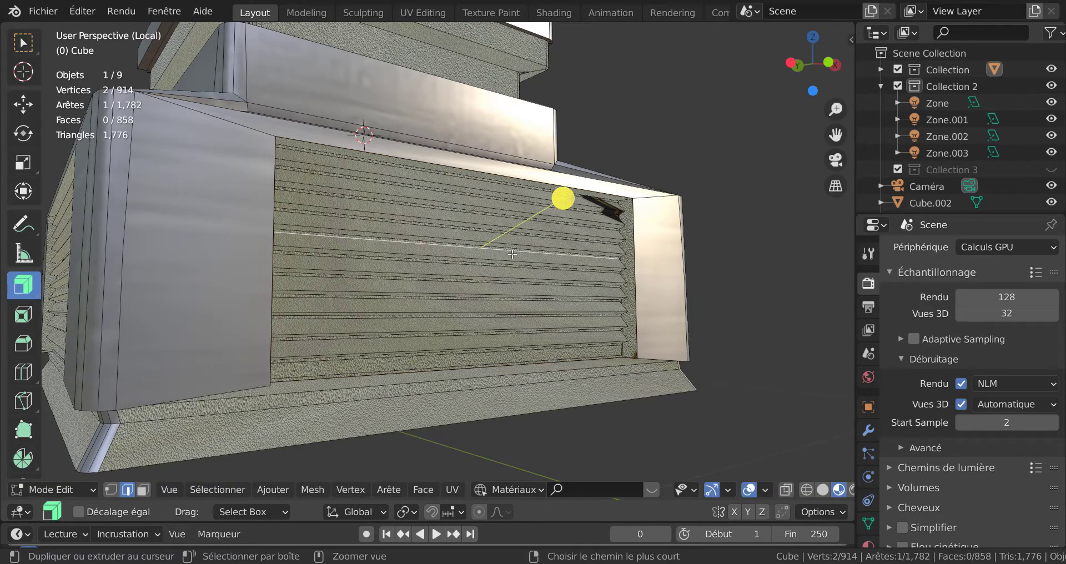
{"action": "key", "text": "ctrl+l"}
{"action": "scroll", "coordinate": [487, 385], "scroll_direction": "down", "scroll_amount": 2}
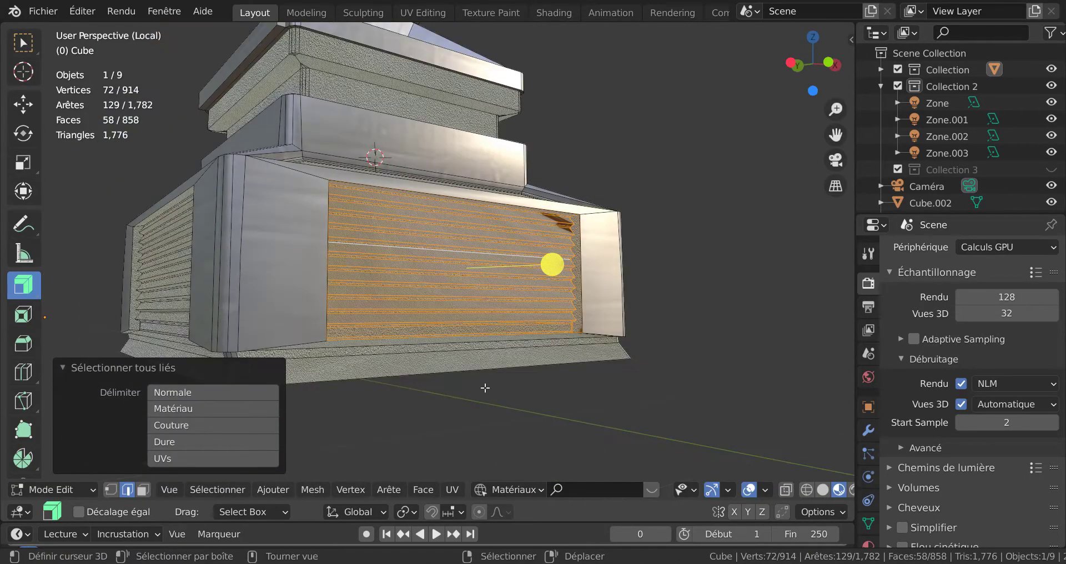
Step: Deselect the front louvre and select the six edges outlining the louvre panel on the adjacent side of the base
{"action": "middle_click_drag", "start_coordinate": [486, 387], "coordinate": [629, 272]}
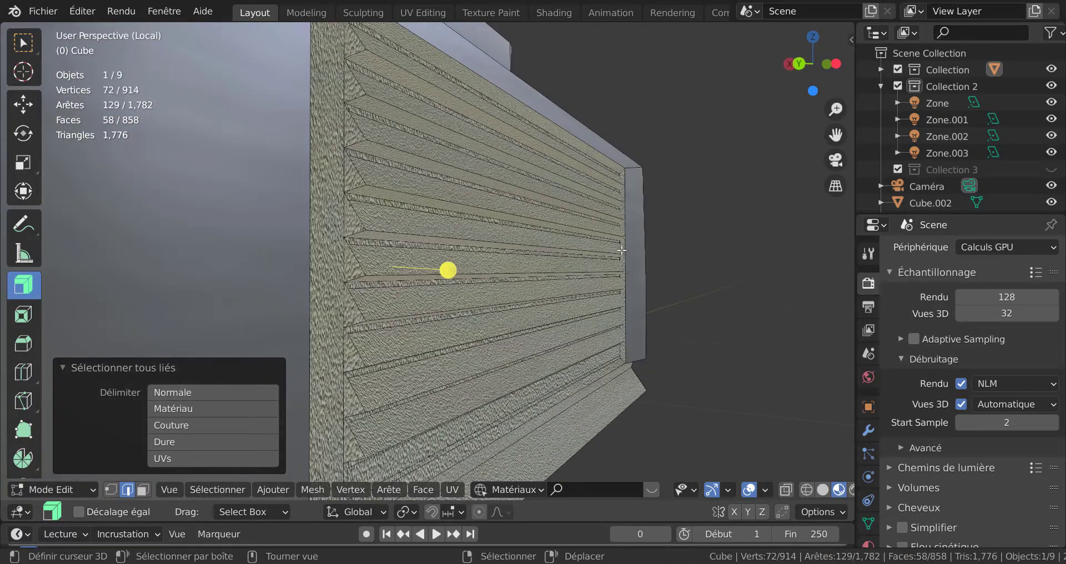
{"action": "left_click", "coordinate": [622, 249]}
{"action": "left_click", "coordinate": [631, 248]}
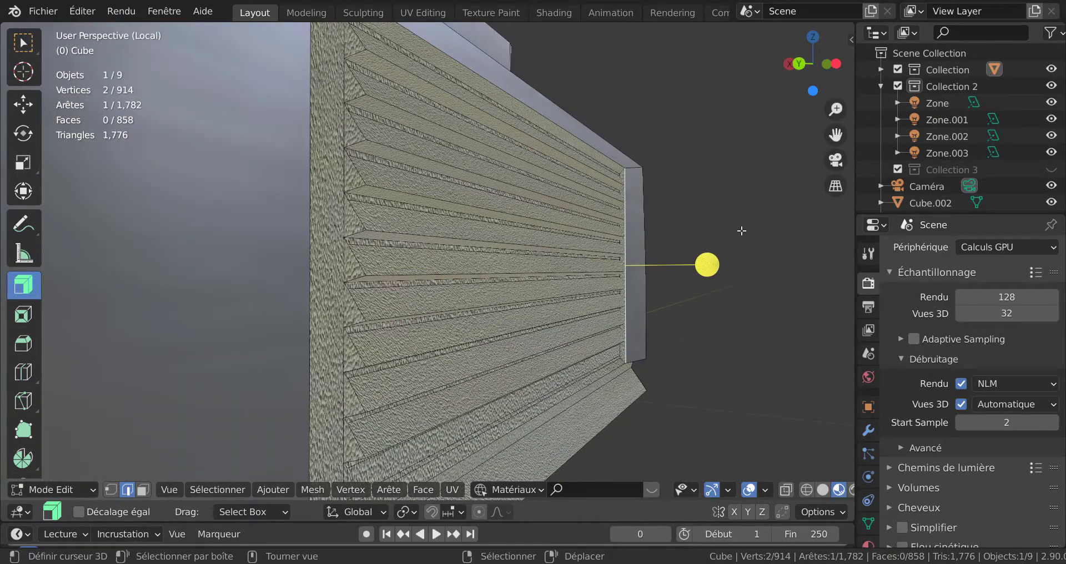
{"action": "key", "text": "alt+a"}
{"action": "left_click", "coordinate": [629, 247], "text": "alt"}
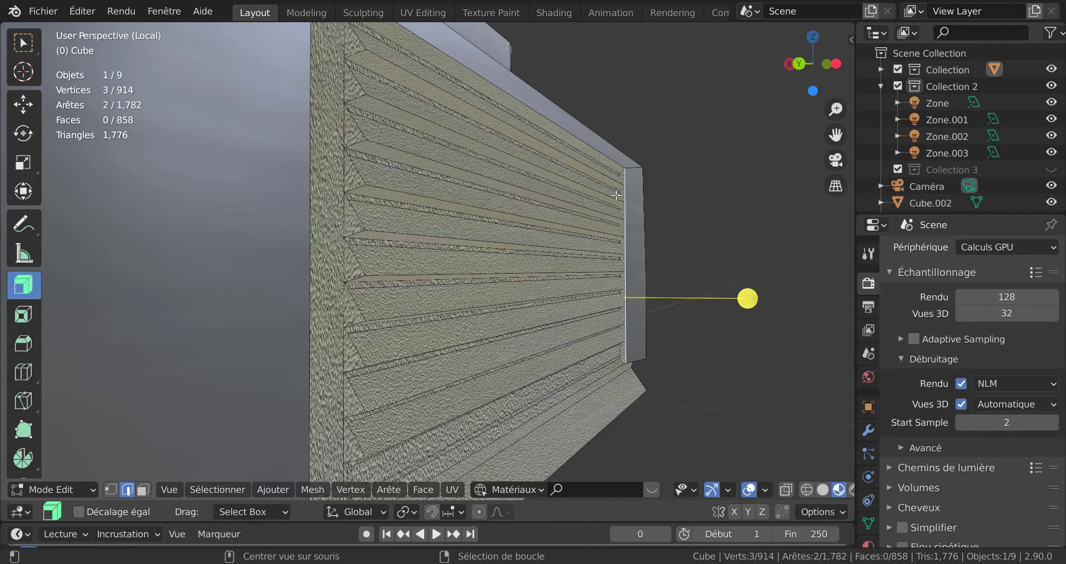
{"action": "middle_click_drag", "start_coordinate": [629, 247], "coordinate": [226, 177]}
{"action": "scroll", "coordinate": [486, 223], "scroll_direction": "up", "scroll_amount": 5}
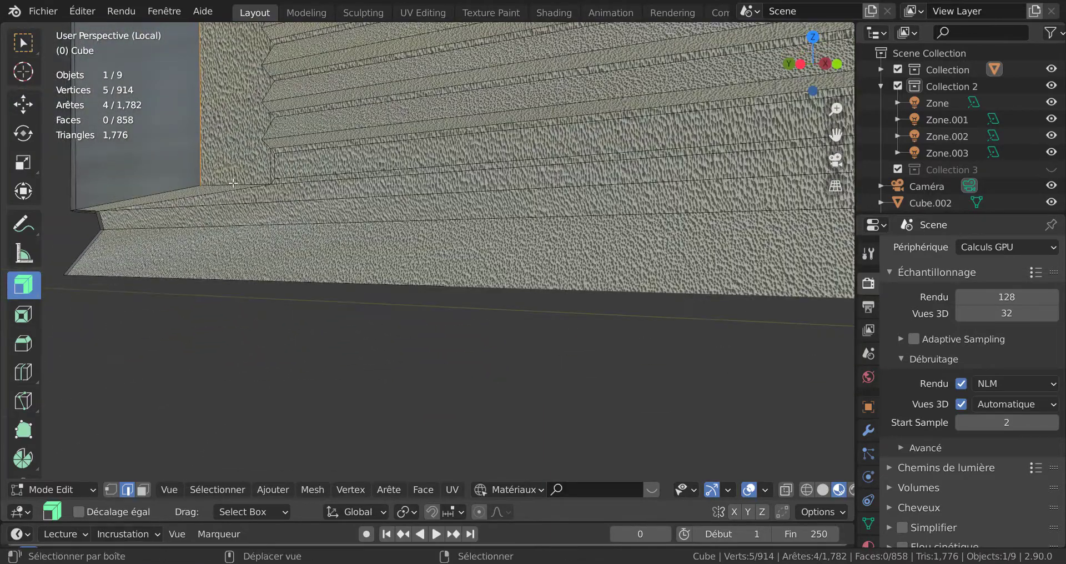
{"action": "left_click", "coordinate": [233, 183], "text": "shift"}
{"action": "left_click", "coordinate": [420, 177], "text": "shift"}
{"action": "scroll", "coordinate": [420, 193], "scroll_direction": "down", "scroll_amount": 4}
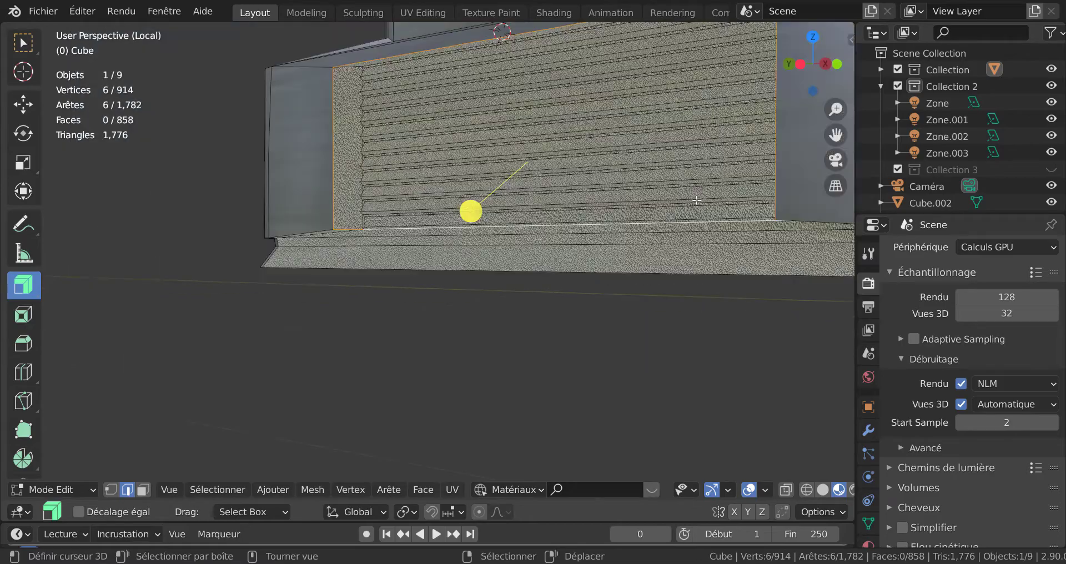
Step: Examine the selected outline of the side louvre panel, its lower corners and the base from several angles
{"action": "middle_click_drag", "start_coordinate": [697, 200], "coordinate": [622, 231]}
{"action": "middle_click_drag", "start_coordinate": [715, 243], "coordinate": [609, 232], "text": "shift"}
{"action": "scroll", "coordinate": [618, 234], "scroll_direction": "up", "scroll_amount": 2}
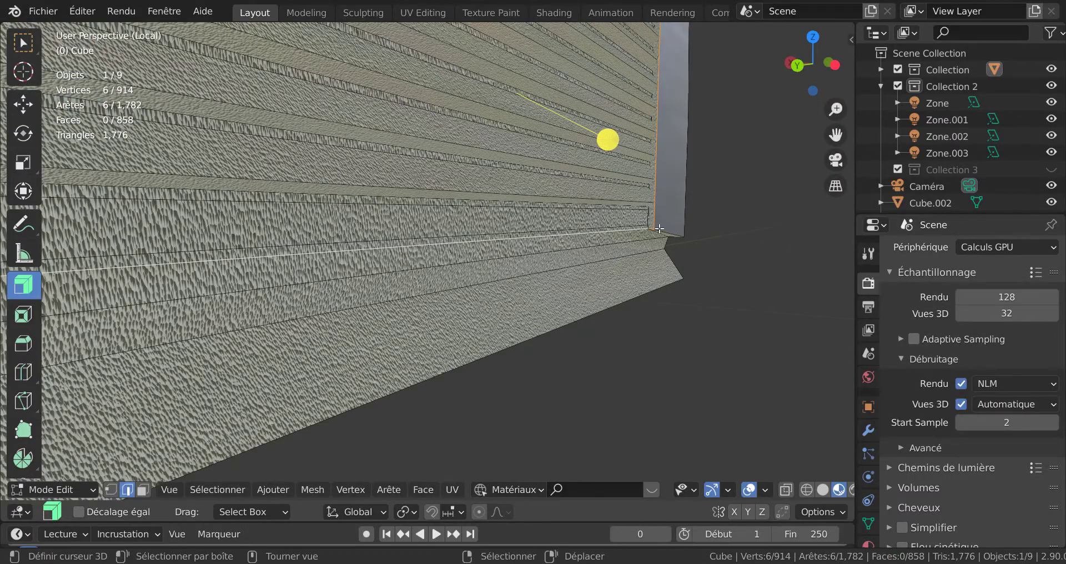
{"action": "scroll", "coordinate": [661, 231], "scroll_direction": "down", "scroll_amount": 5}
{"action": "middle_click_drag", "start_coordinate": [569, 275], "coordinate": [704, 276]}
{"action": "middle_click_drag", "start_coordinate": [560, 245], "coordinate": [547, 230]}
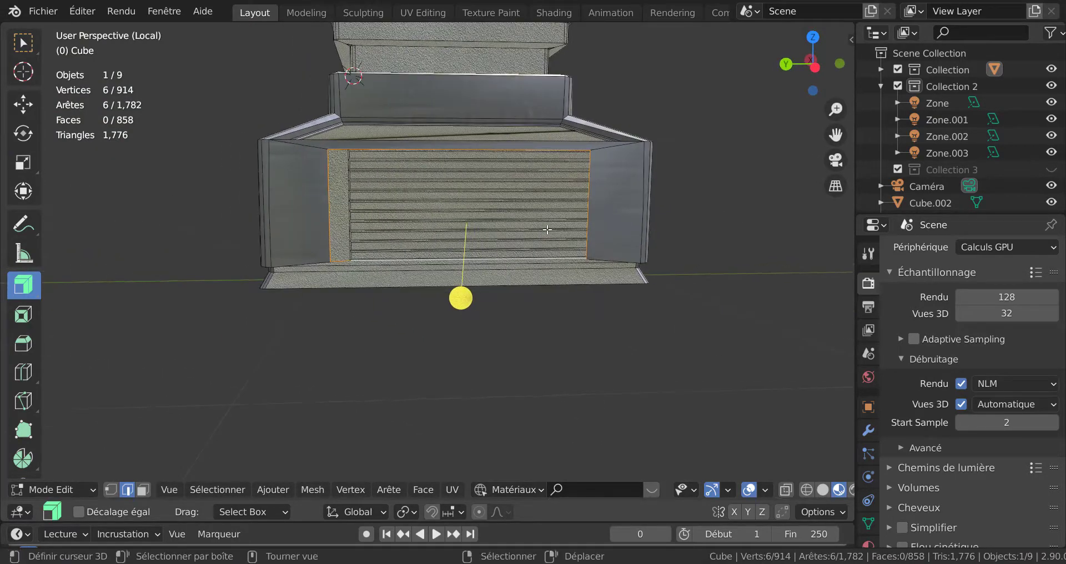
{"action": "scroll", "coordinate": [462, 235], "scroll_direction": "up", "scroll_amount": 2}
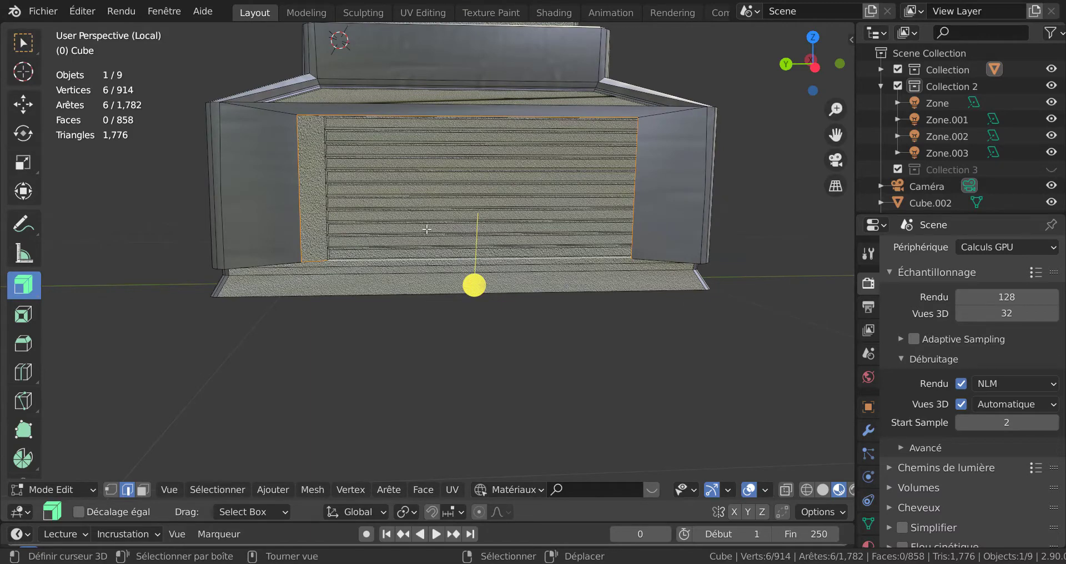
{"action": "middle_click_drag", "start_coordinate": [426, 229], "coordinate": [469, 244]}
{"action": "scroll", "coordinate": [462, 265], "scroll_direction": "up", "scroll_amount": 4}
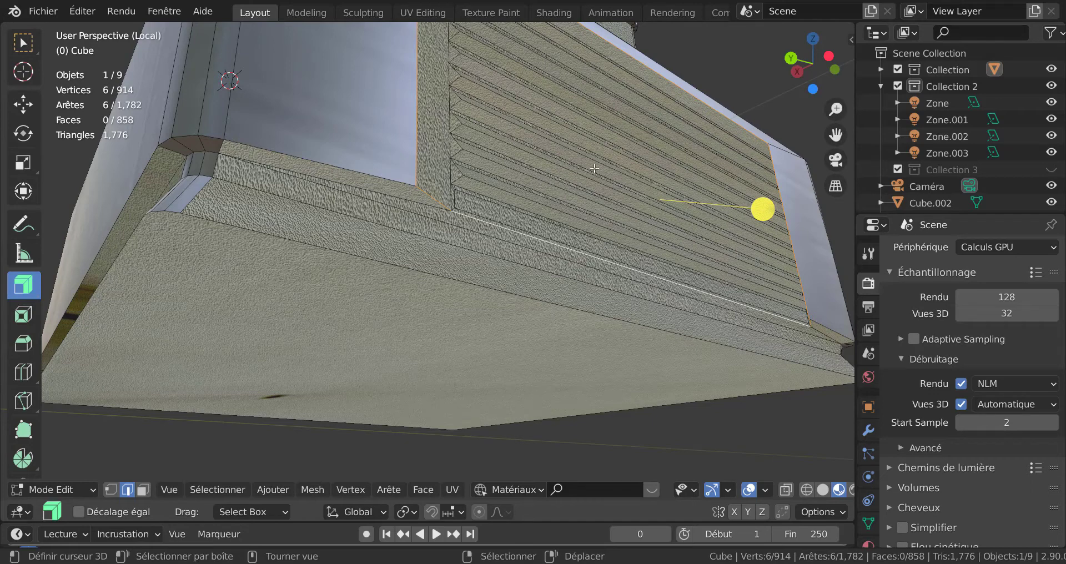
{"action": "scroll", "coordinate": [591, 174], "scroll_direction": "down", "scroll_amount": 3}
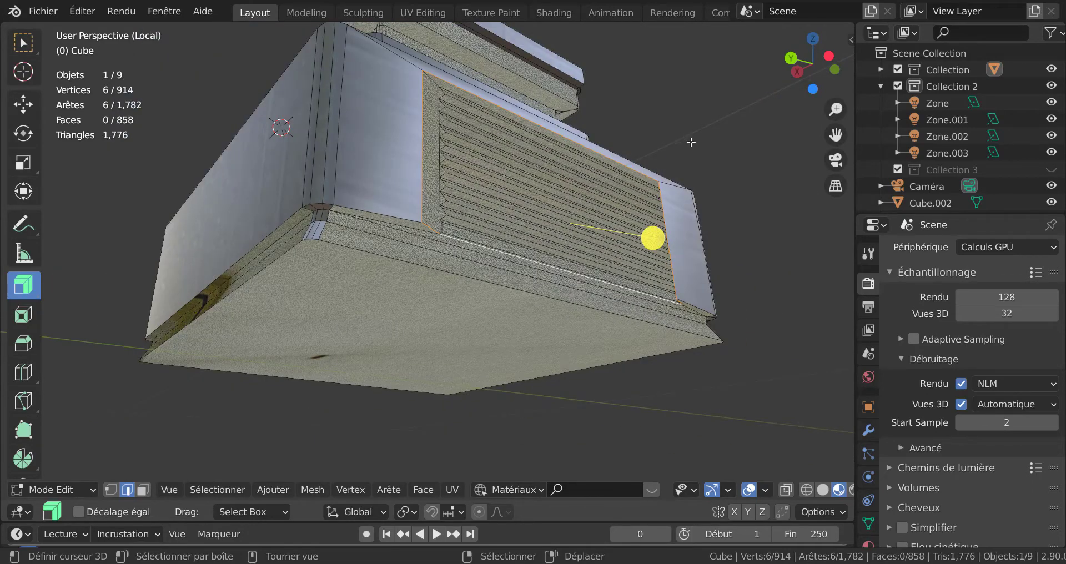
{"action": "middle_click_drag", "start_coordinate": [724, 136], "coordinate": [592, 329]}
Step: In see-through vertex mode, circle-select the side louvre panel's vertices along the outer border of the base from above
{"action": "key", "text": "alt+z"}
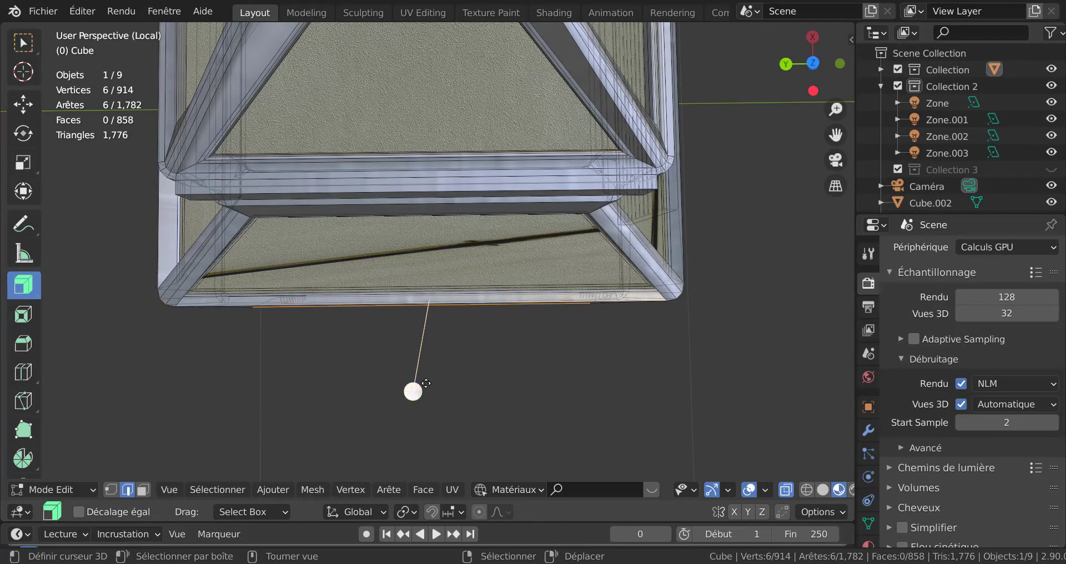
{"action": "key", "text": "1"}
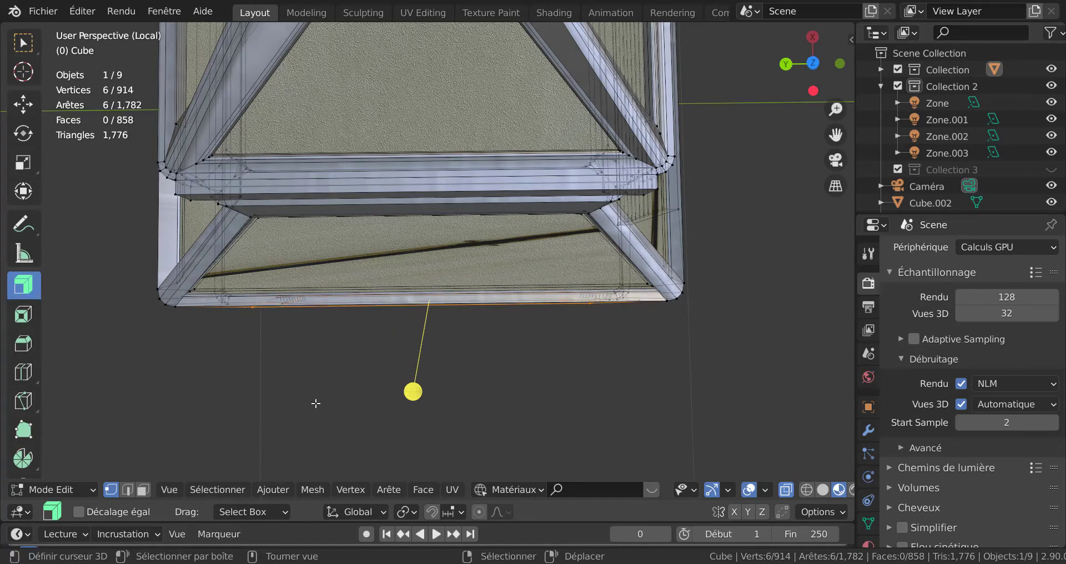
{"action": "key", "text": "c"}
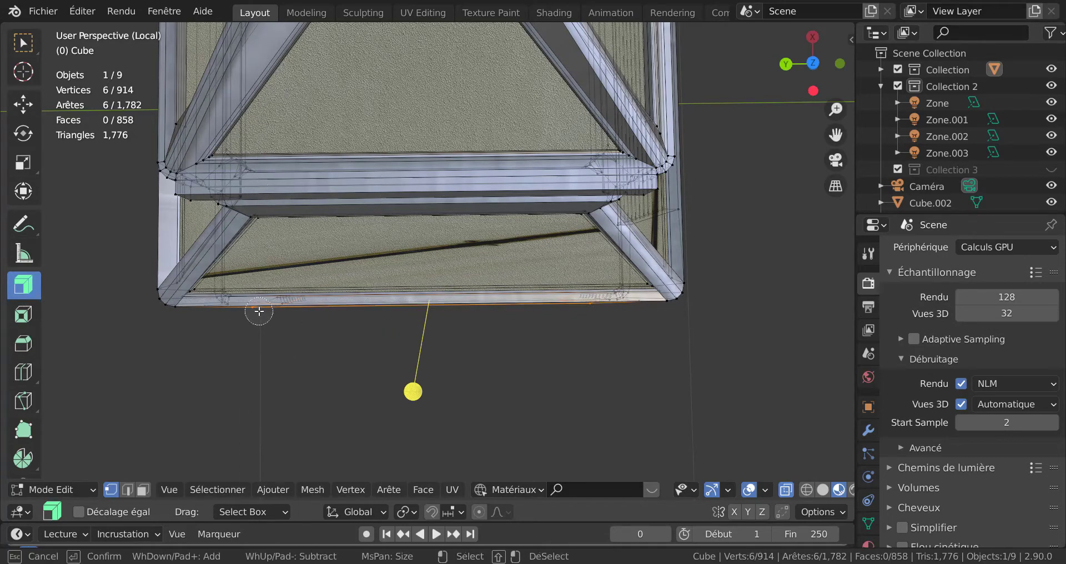
{"action": "left_click_drag", "start_coordinate": [292, 309], "coordinate": [598, 306]}
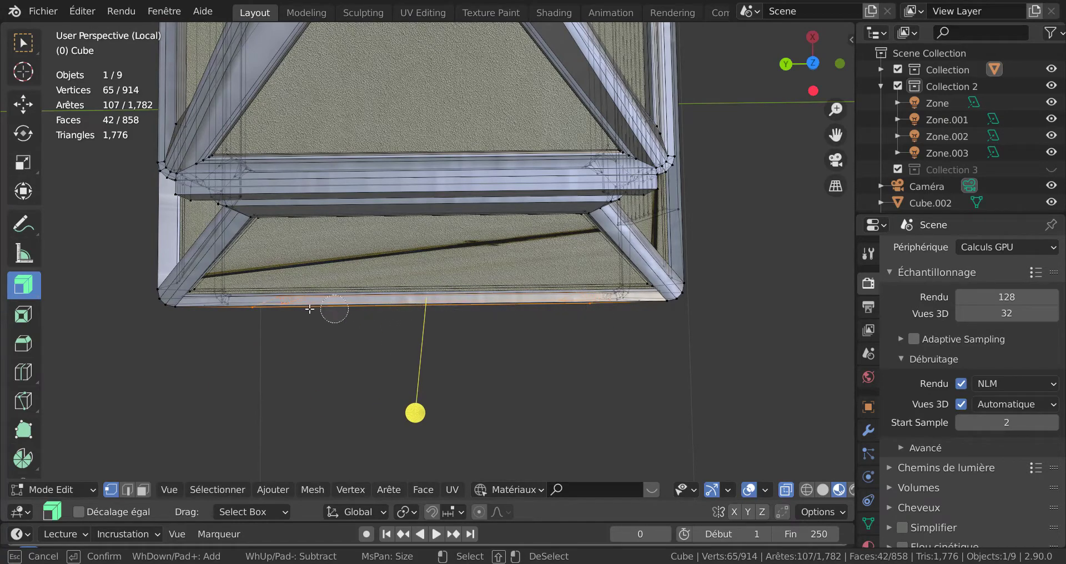
{"action": "key", "text": "Escape"}
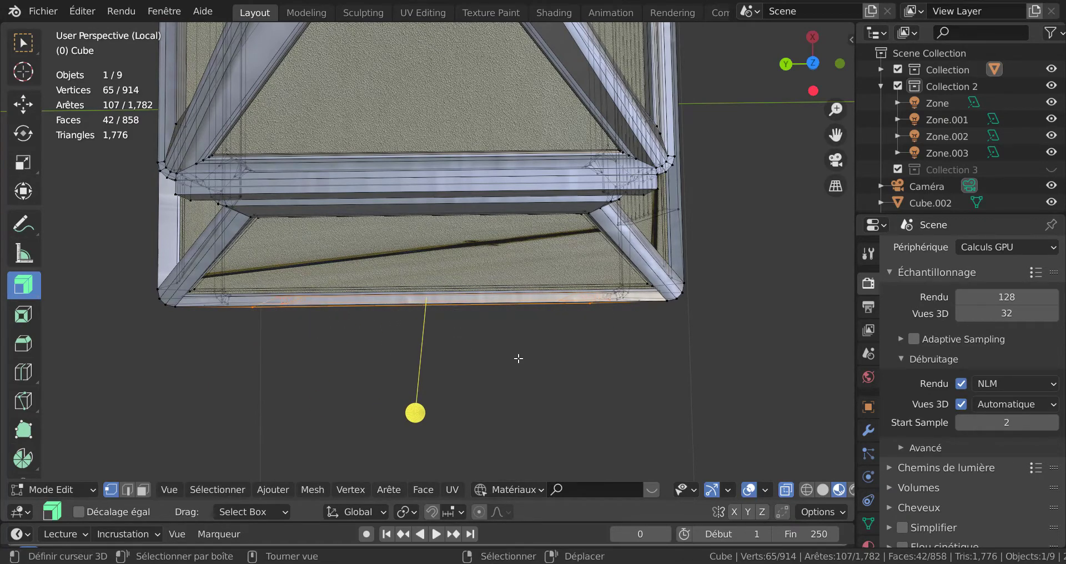
Step: In edge mode with see-through display off, deselect the side, top and far-side outline edges of the side louvre opening
{"action": "mouse_move", "coordinate": [519, 357]}
{"action": "middle_mouse_down"}
{"action": "mouse_move", "coordinate": [617, 219]}
{"action": "mouse_move", "coordinate": [615, 117]}
{"action": "mouse_move", "coordinate": [515, 254]}
{"action": "mouse_move", "coordinate": [611, 223]}
{"action": "middle_mouse_up"}
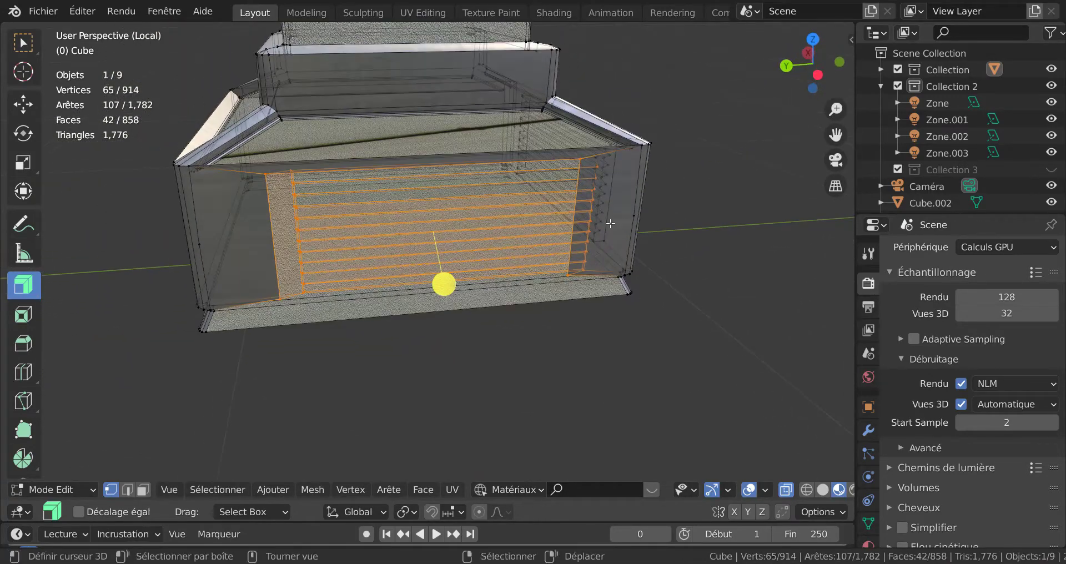
{"action": "scroll", "coordinate": [613, 220], "scroll_direction": "up", "scroll_amount": 1}
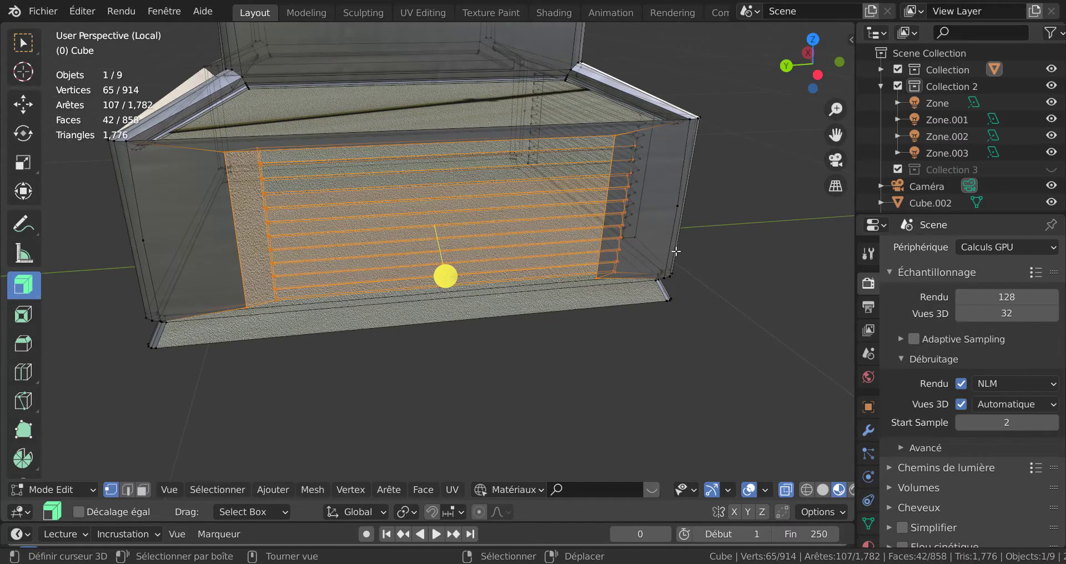
{"action": "key", "text": "2"}
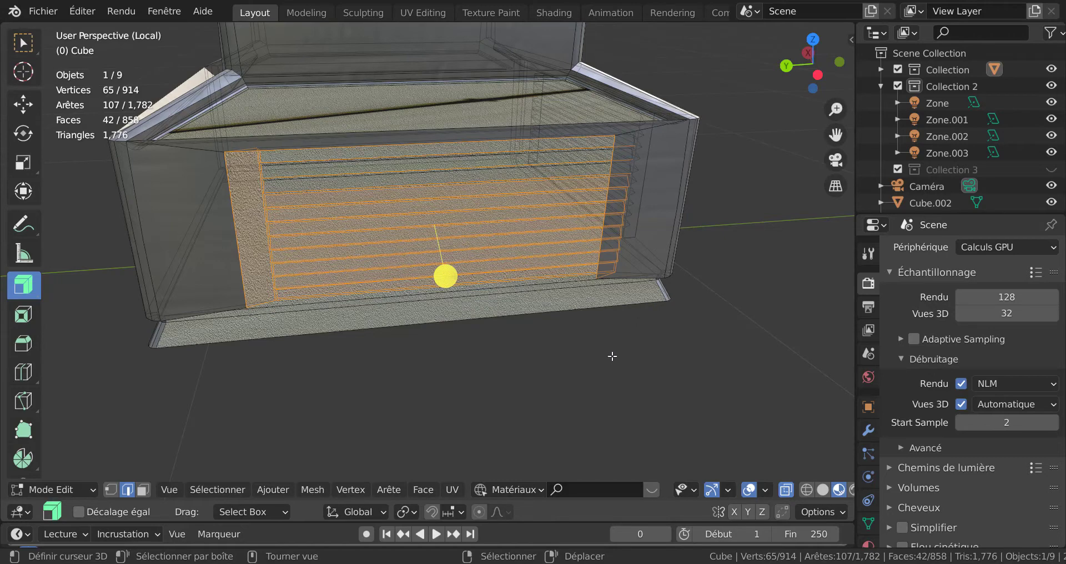
{"action": "key", "text": "alt+z"}
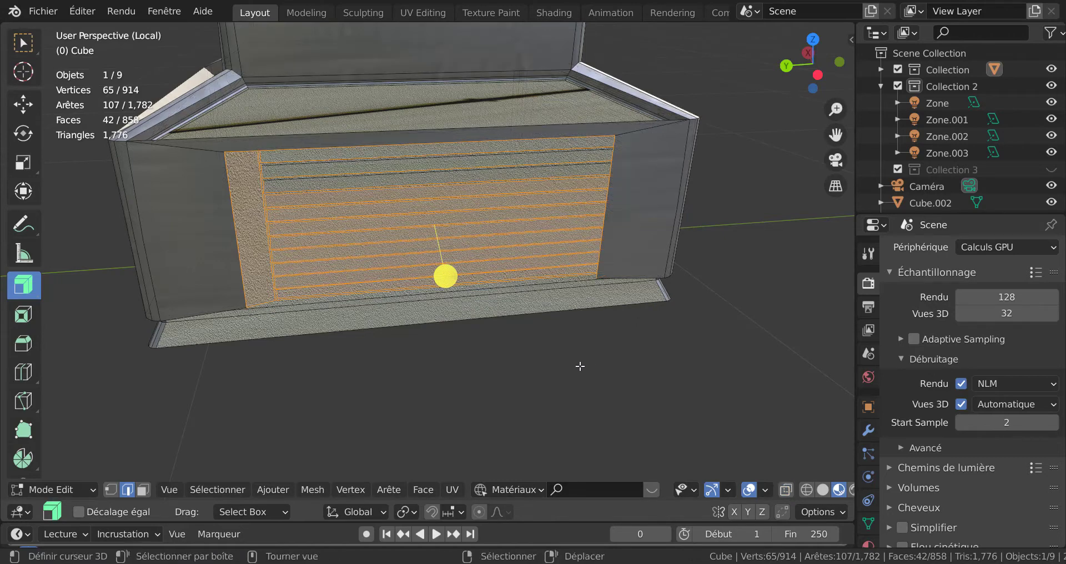
{"action": "left_click", "coordinate": [612, 193], "text": "shift"}
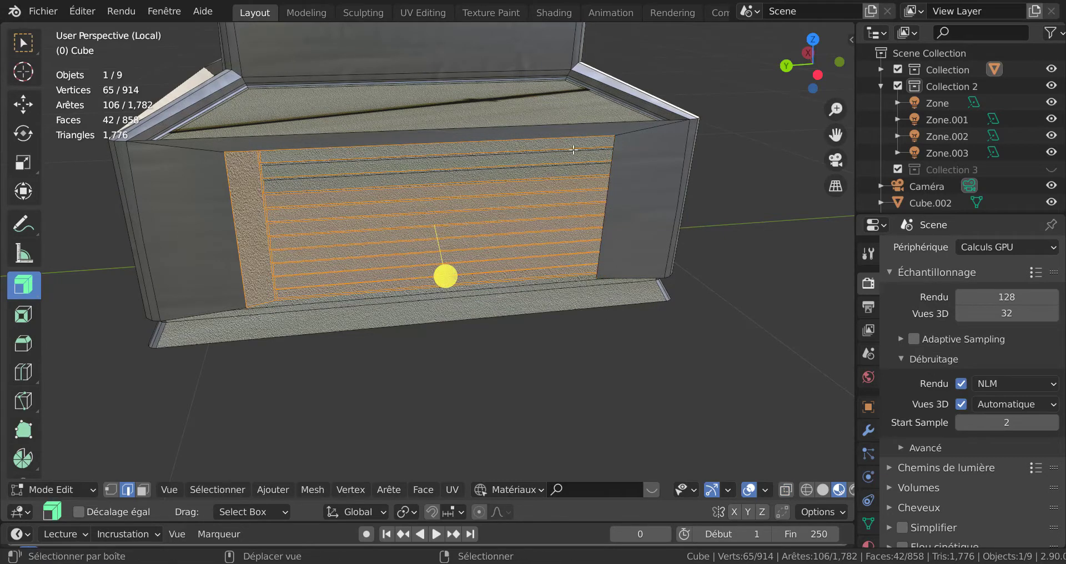
{"action": "left_click", "coordinate": [534, 135], "text": "shift"}
{"action": "left_click", "coordinate": [229, 217], "text": "shift"}
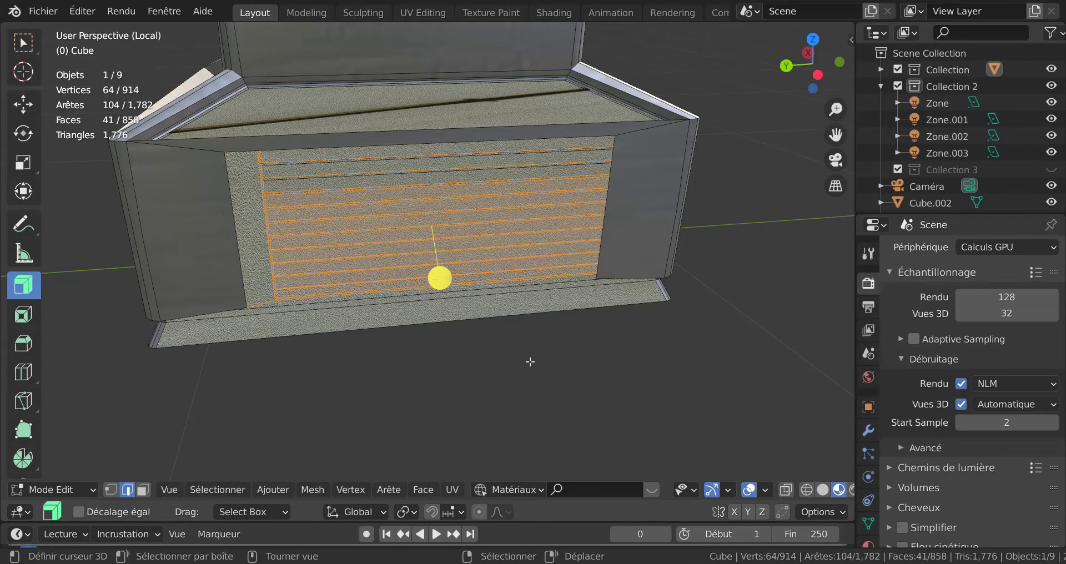
Step: Move the selected side louvre geometry about 0.025 m along the global Y axis
{"action": "middle_click_drag", "start_coordinate": [575, 347], "coordinate": [614, 333]}
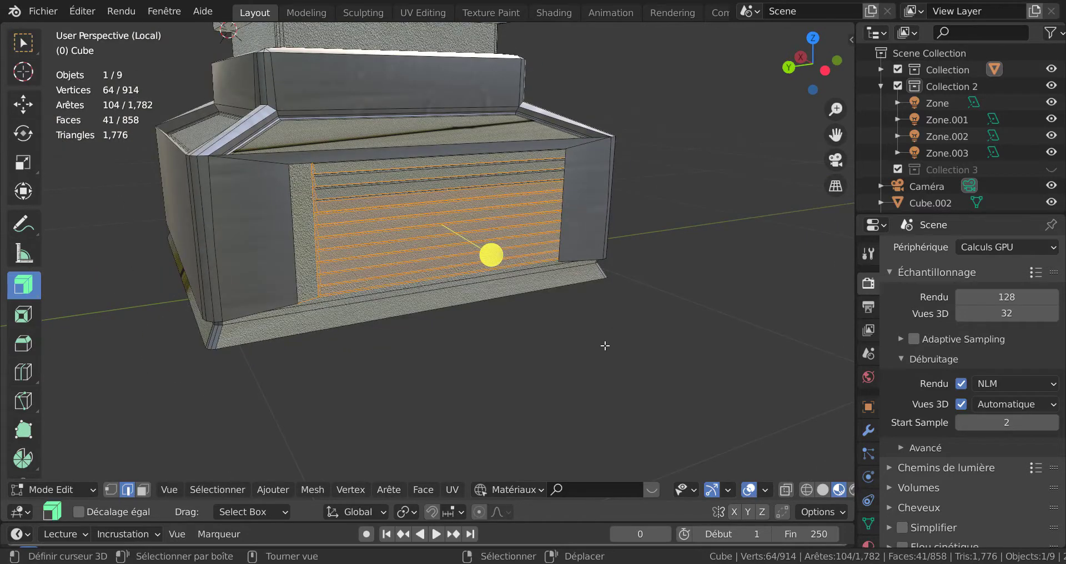
{"action": "key", "text": "g"}
{"action": "key", "text": "y"}
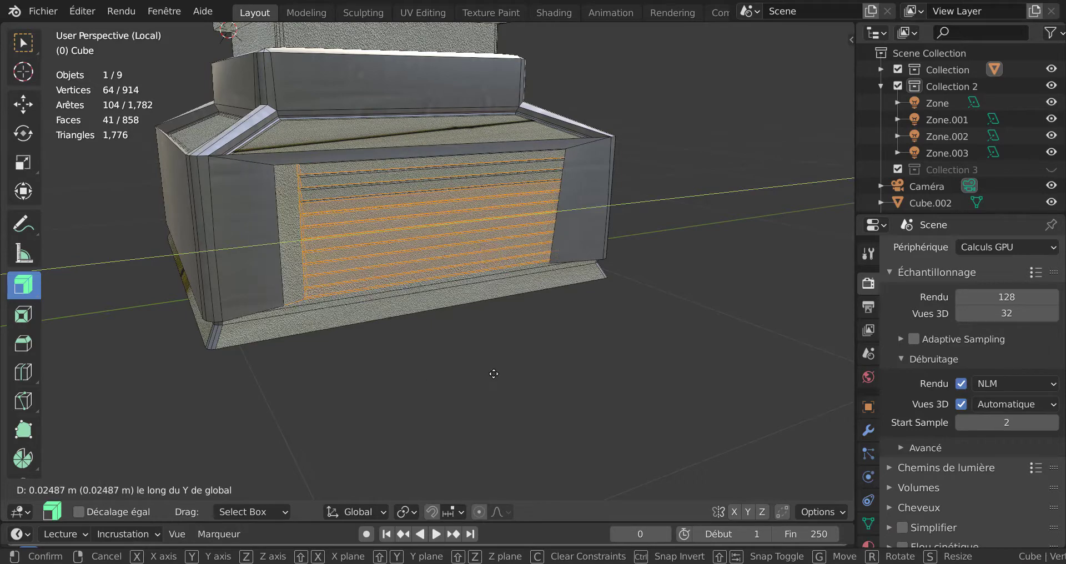
{"action": "left_click", "coordinate": [488, 331]}
Step: Deselect the remaining outline edges at the corners and sides of the side louvre opening
{"action": "middle_click_drag", "start_coordinate": [488, 328], "coordinate": [356, 306]}
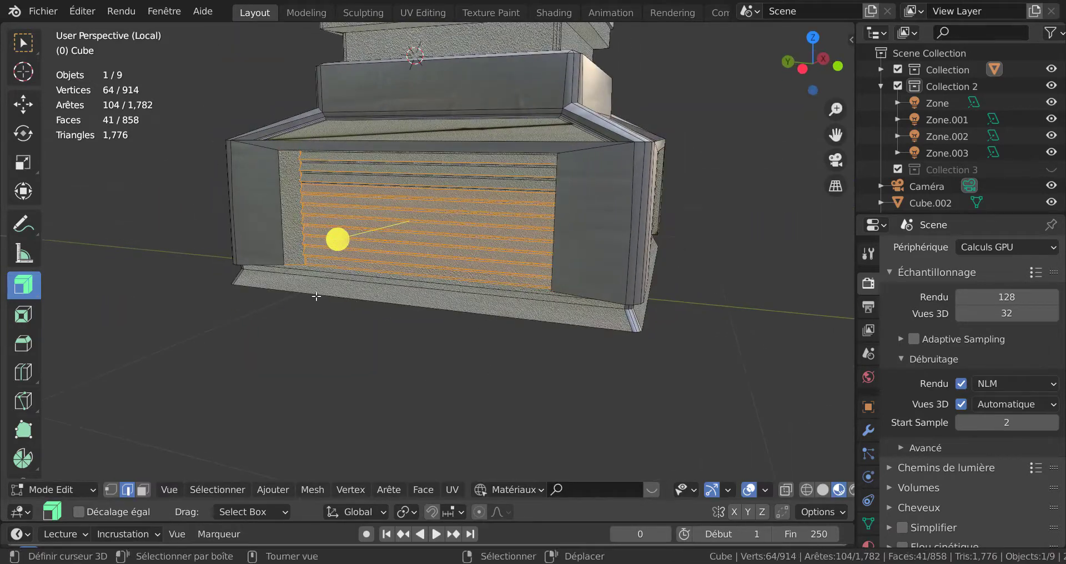
{"action": "scroll", "coordinate": [247, 274], "scroll_direction": "up", "scroll_amount": 2}
{"action": "left_click", "coordinate": [236, 265], "text": "shift"}
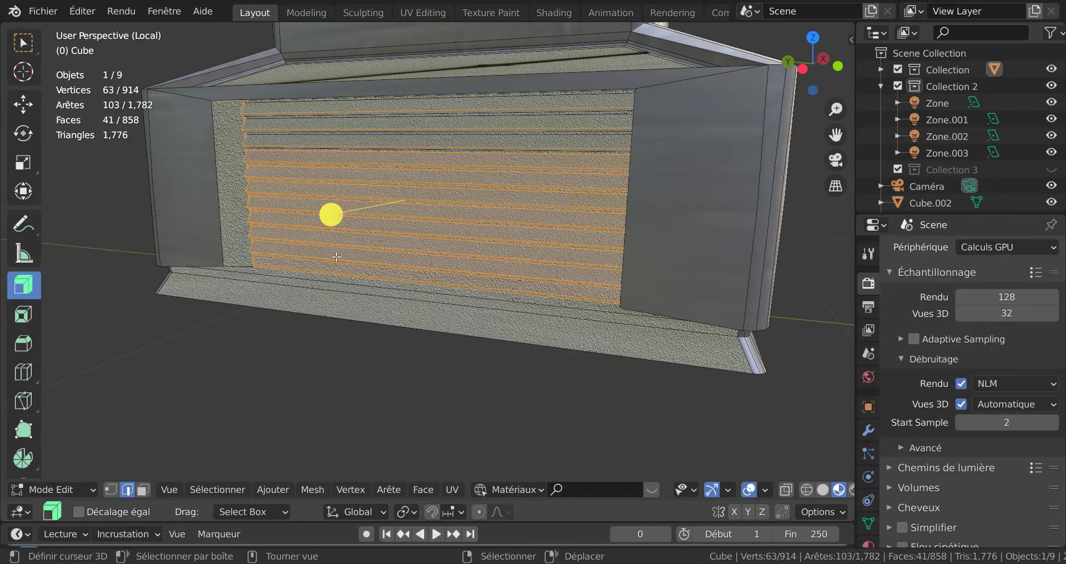
{"action": "middle_click_drag", "start_coordinate": [238, 267], "coordinate": [548, 300]}
{"action": "left_click", "coordinate": [246, 103], "text": "shift"}
{"action": "scroll", "coordinate": [570, 306], "scroll_direction": "up", "scroll_amount": 2}
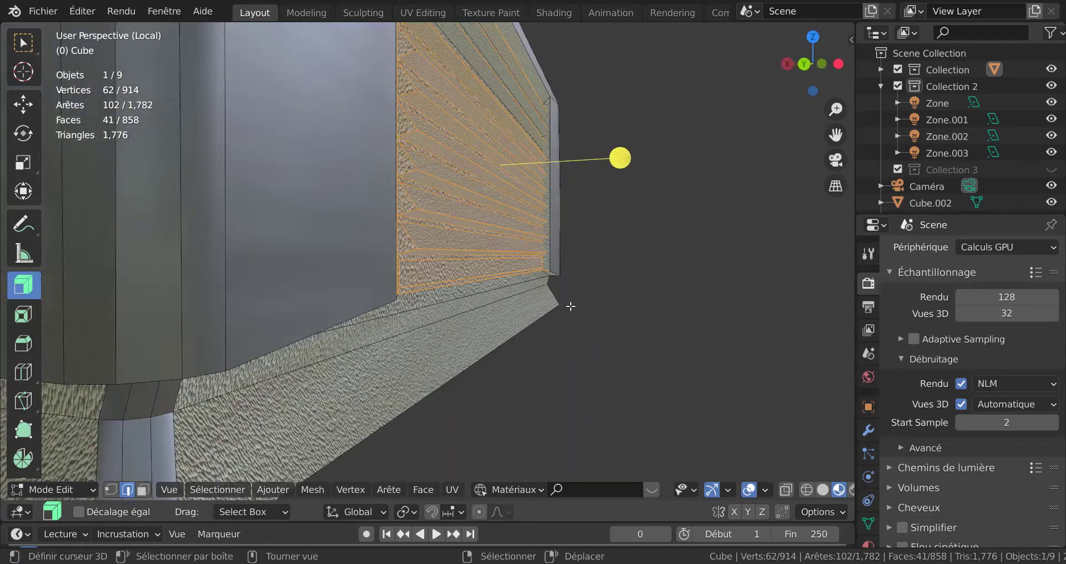
{"action": "scroll", "coordinate": [570, 306], "scroll_direction": "up", "scroll_amount": 1}
{"action": "left_click", "coordinate": [565, 276], "text": "shift"}
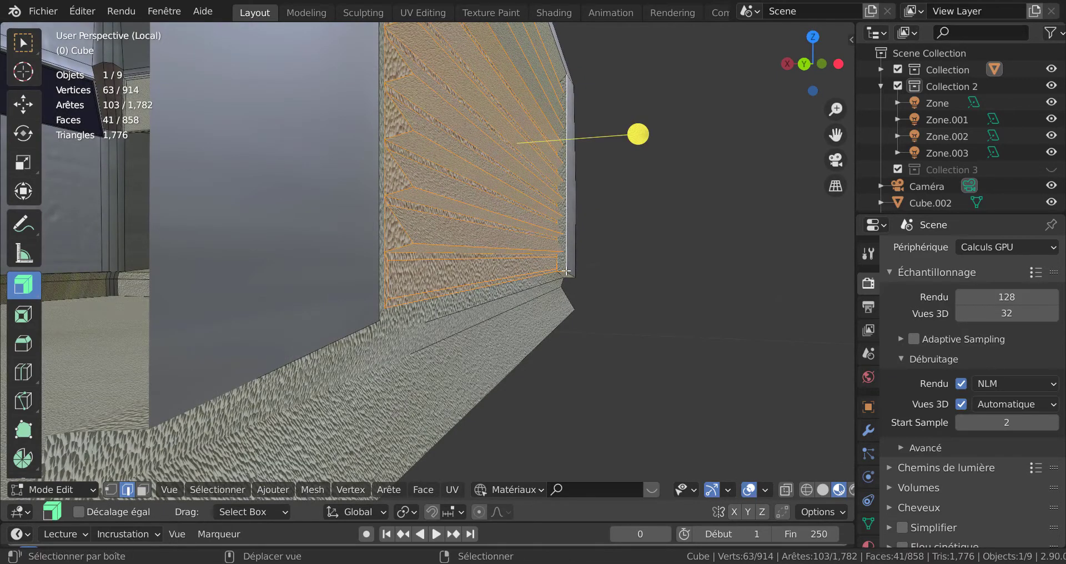
{"action": "left_click", "coordinate": [565, 271], "text": "shift"}
{"action": "left_click", "coordinate": [564, 271], "text": "shift"}
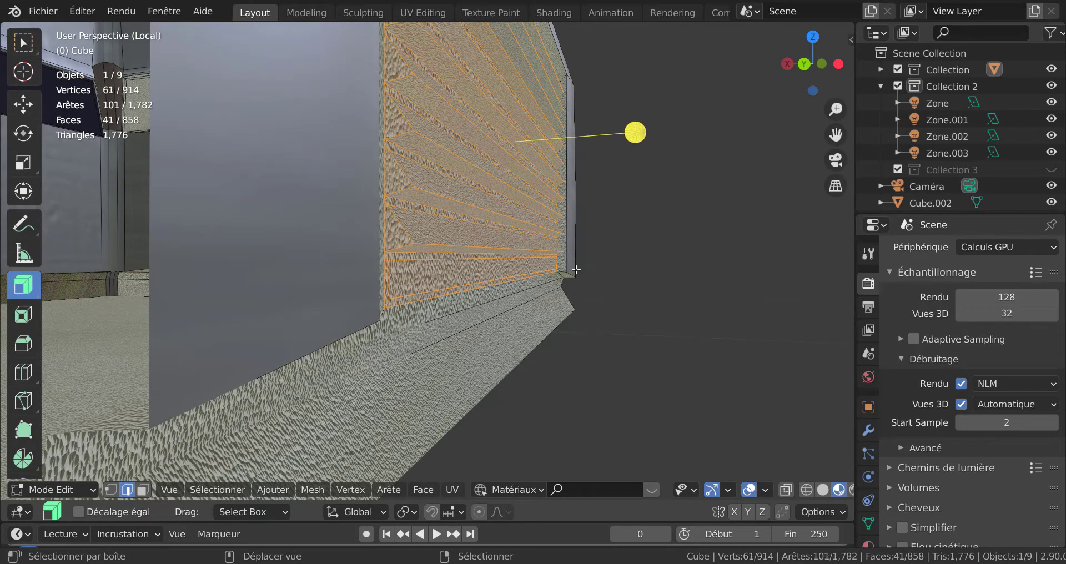
{"action": "middle_click_drag", "start_coordinate": [608, 255], "coordinate": [542, 255]}
Step: Circle-select the missing slat edges in the upper part of the side louvre
{"action": "key", "text": "c"}
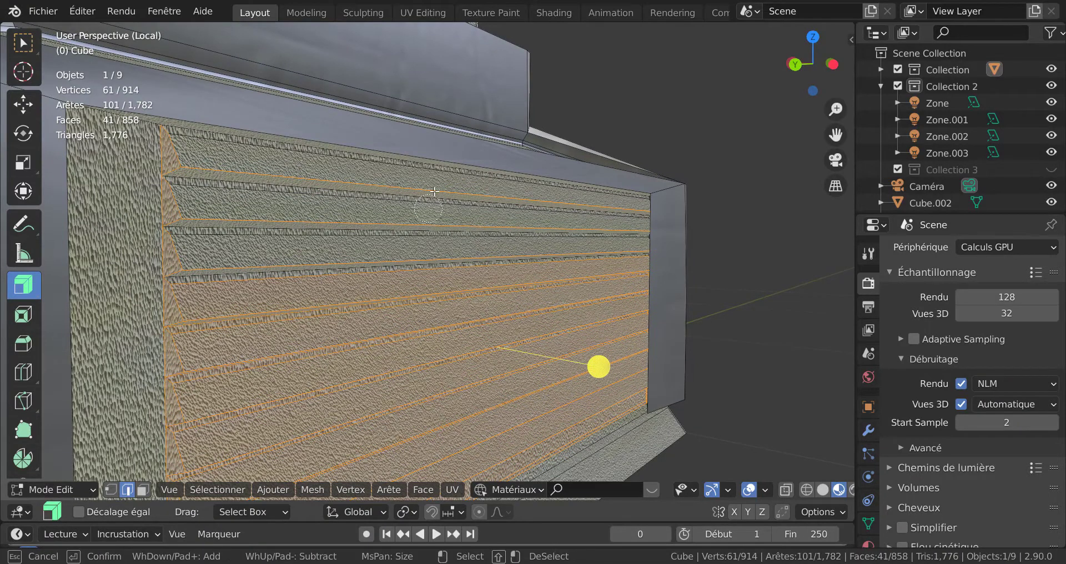
{"action": "left_click_drag", "start_coordinate": [432, 202], "coordinate": [428, 256]}
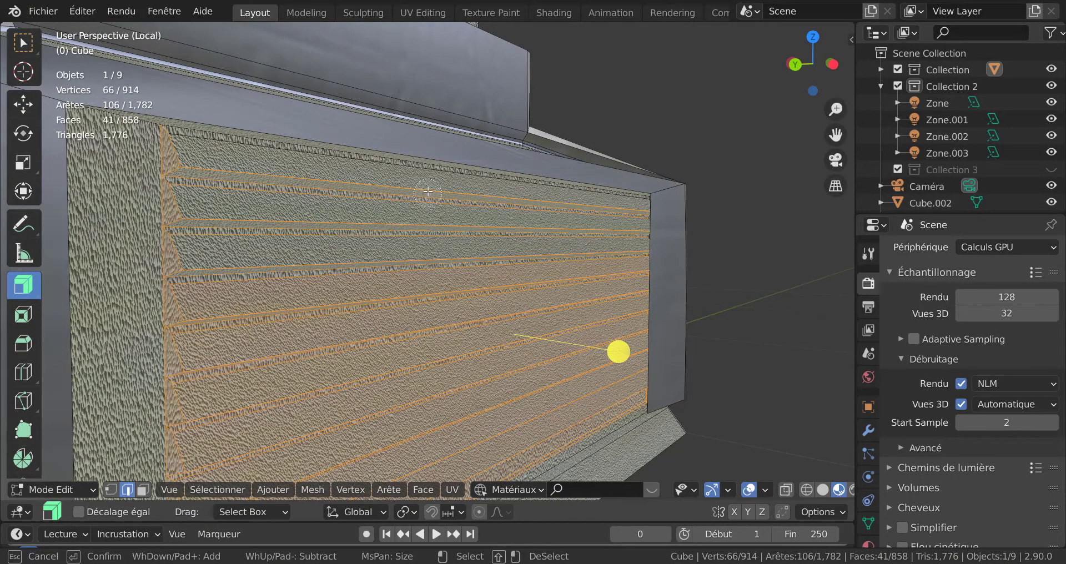
{"action": "left_click", "coordinate": [391, 176]}
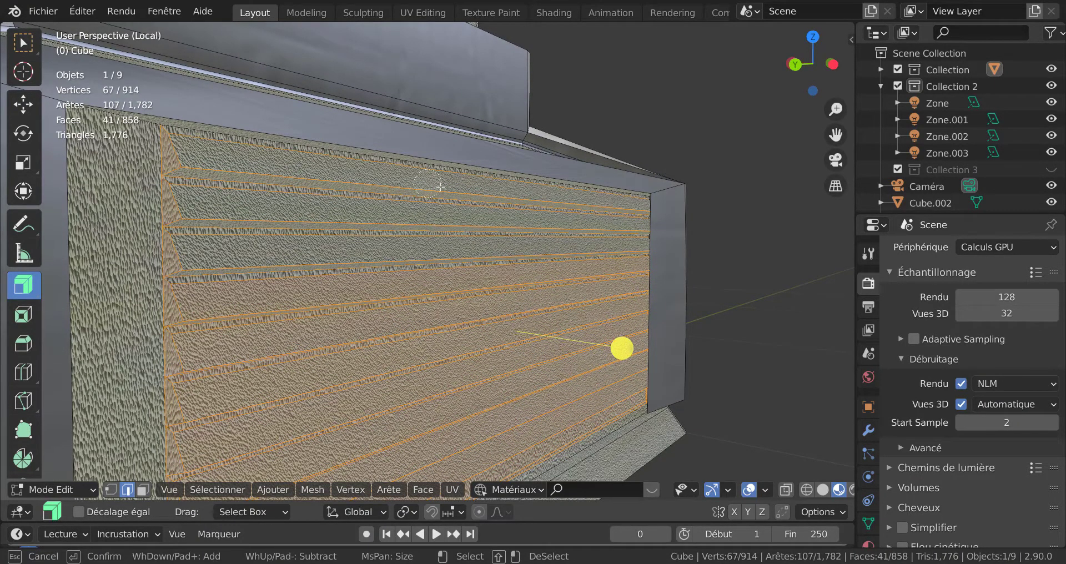
{"action": "key", "text": "Escape"}
{"action": "scroll", "coordinate": [515, 256], "scroll_direction": "down", "scroll_amount": 3}
{"action": "middle_click_drag", "start_coordinate": [515, 255], "coordinate": [450, 312]}
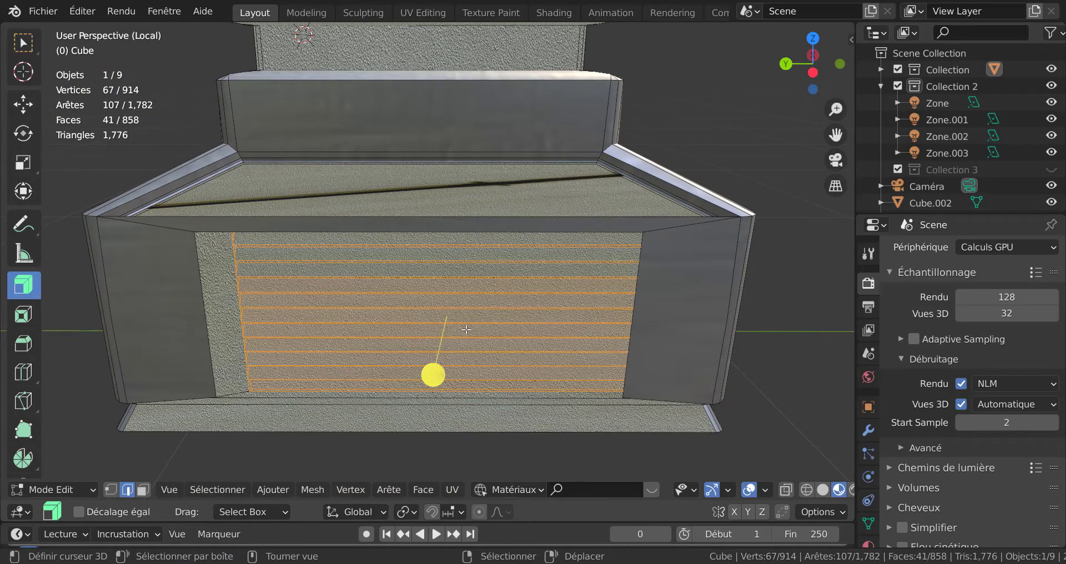
Step: In face mode, circle-select the unselected upper slat faces to complete the side louvre selection
{"action": "key", "text": "3"}
{"action": "key", "text": "c"}
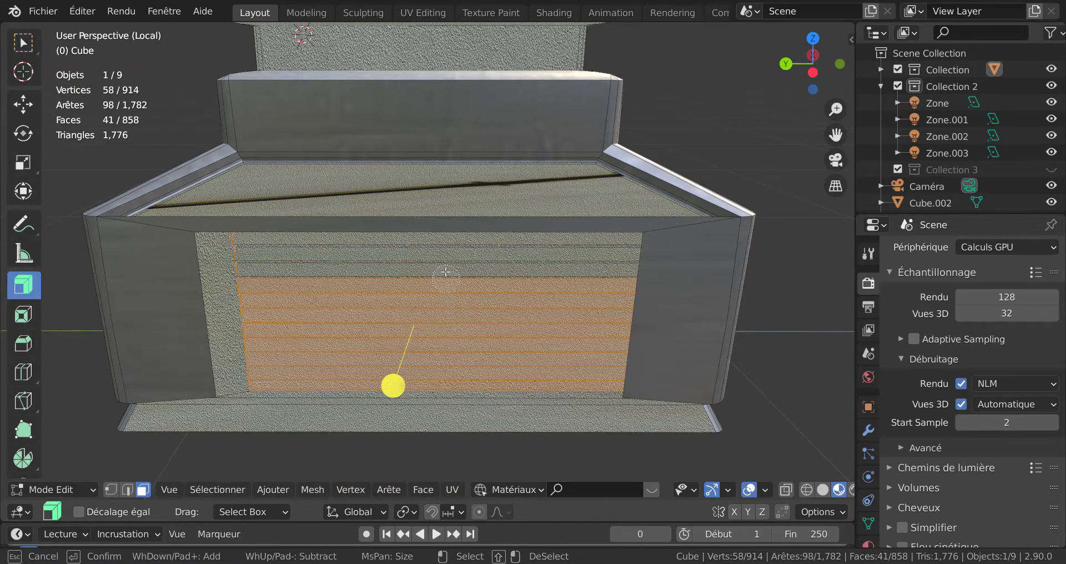
{"action": "left_click_drag", "start_coordinate": [443, 249], "coordinate": [448, 300]}
{"action": "right_click", "coordinate": [504, 301]}
{"action": "middle_click_drag", "start_coordinate": [504, 301], "coordinate": [518, 272]}
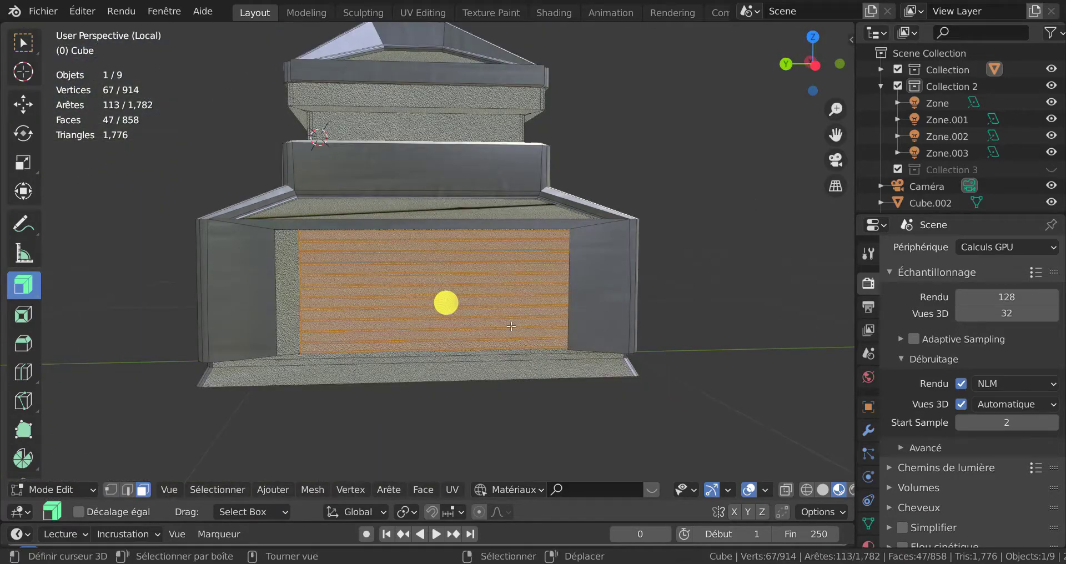
Step: Move the selected louvre slats about 0.043 m along the global Y axis to fill the opening, and check the fit
{"action": "key", "text": "g"}
{"action": "key", "text": "y"}
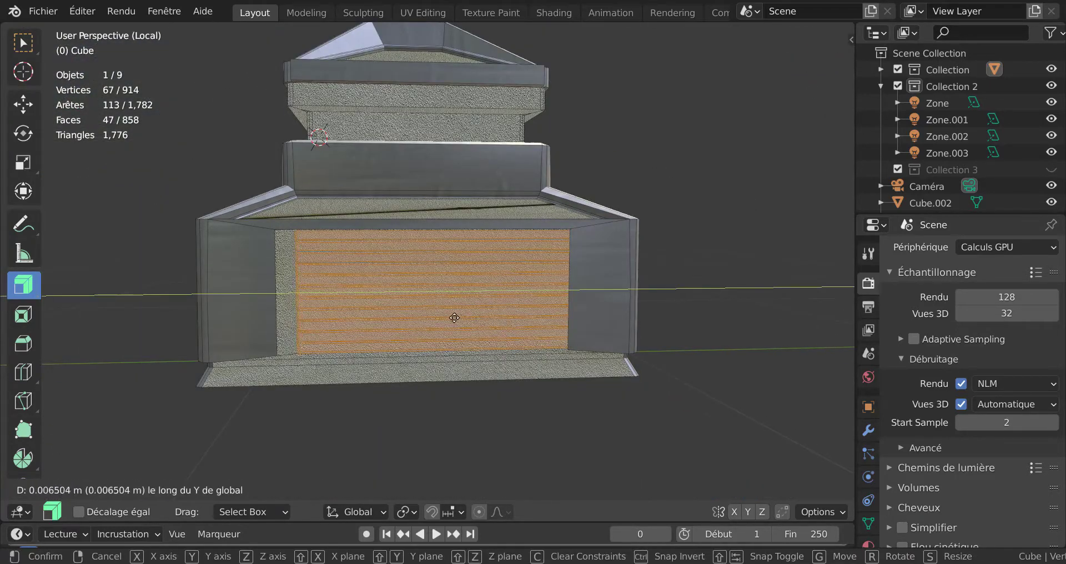
{"action": "left_click", "coordinate": [297, 313]}
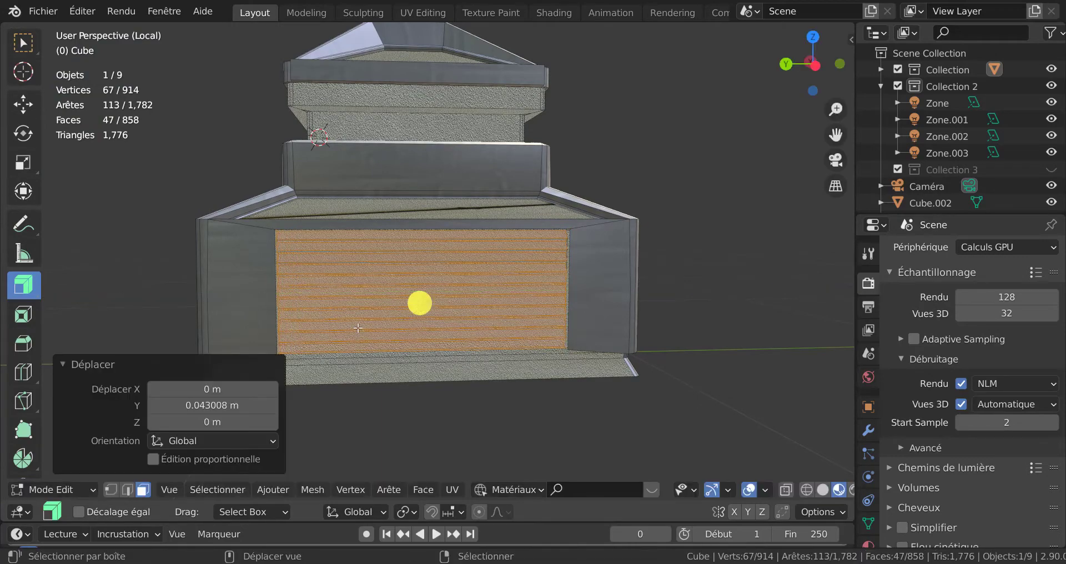
{"action": "middle_click_drag", "start_coordinate": [407, 322], "coordinate": [490, 327]}
{"action": "scroll", "coordinate": [492, 348], "scroll_direction": "up", "scroll_amount": 5}
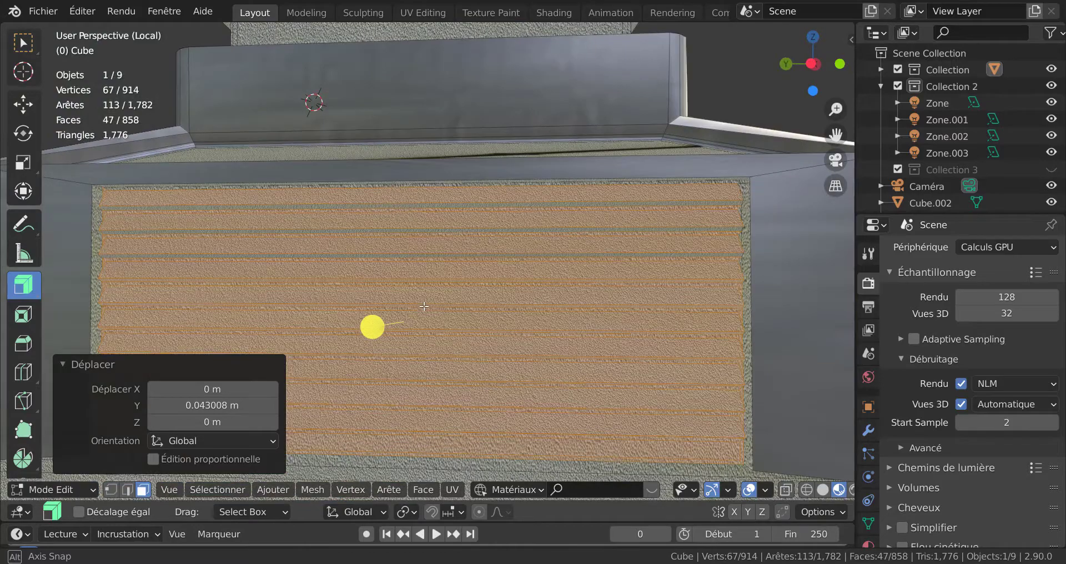
{"action": "scroll", "coordinate": [423, 306], "scroll_direction": "down", "scroll_amount": 2}
{"action": "middle_click_drag", "start_coordinate": [454, 322], "coordinate": [491, 224]}
{"action": "scroll", "coordinate": [420, 289], "scroll_direction": "down", "scroll_amount": 3}
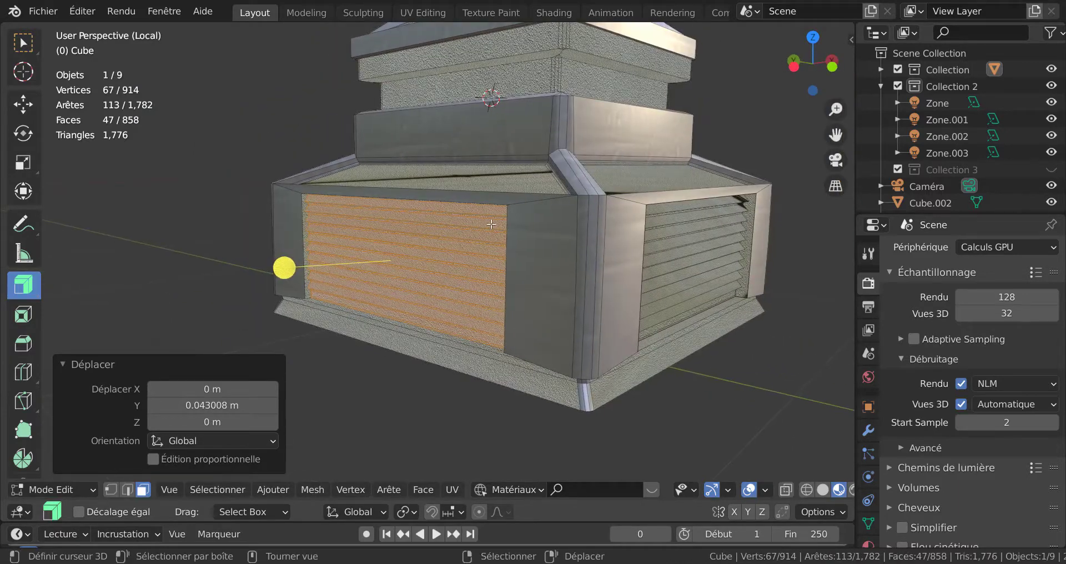
Step: Add a metal corner face to the selection and assign Matériau.004 to the selected louvre slats
{"action": "left_click", "coordinate": [586, 252], "text": "shift"}
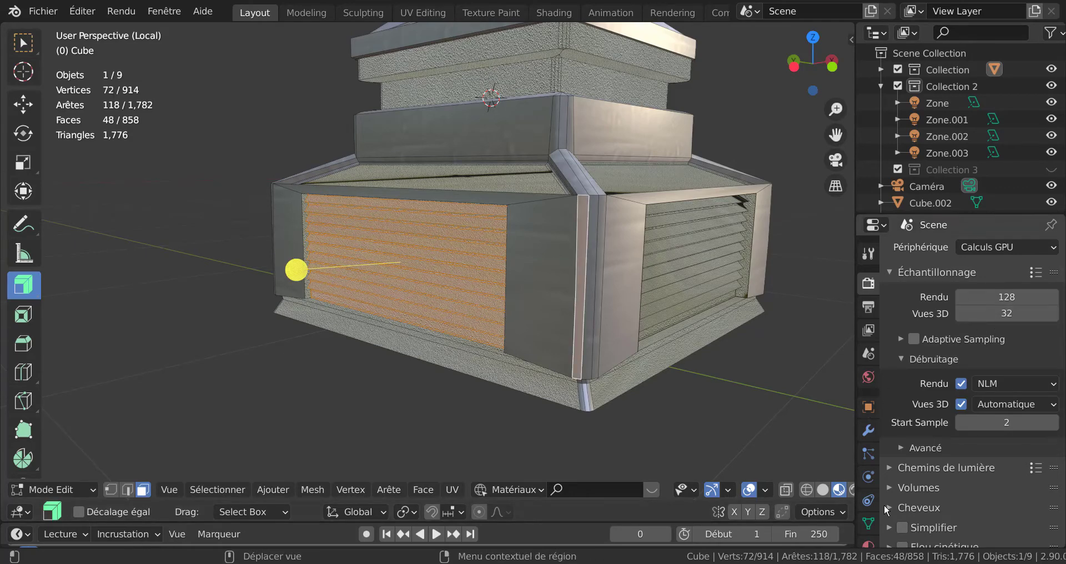
{"action": "scroll", "coordinate": [886, 487], "scroll_direction": "down", "scroll_amount": 5}
{"action": "scroll", "coordinate": [873, 530], "scroll_direction": "down", "scroll_amount": 1}
{"action": "left_click", "coordinate": [870, 529]}
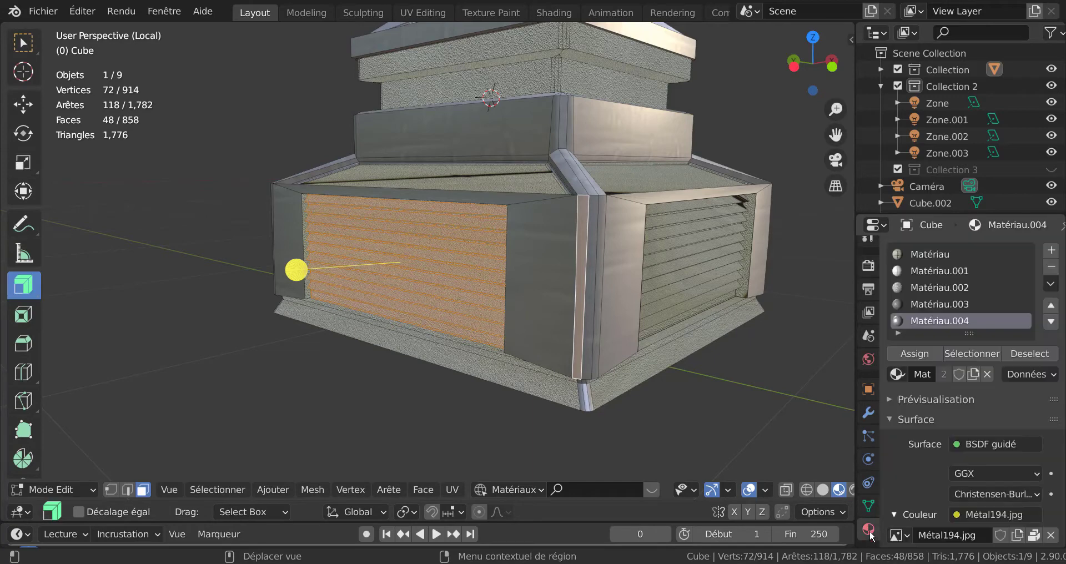
{"action": "left_click", "coordinate": [915, 353]}
{"action": "key", "text": "Tab"}
{"action": "mouse_move", "coordinate": [581, 338]}
{"action": "middle_mouse_down", "text": "alt"}
{"action": "mouse_move", "coordinate": [676, 306]}
{"action": "mouse_move", "coordinate": [697, 309]}
{"action": "mouse_move", "coordinate": [697, 287]}
{"action": "mouse_move", "coordinate": [657, 305]}
{"action": "mouse_move", "coordinate": [550, 319]}
{"action": "mouse_move", "coordinate": [728, 310]}
{"action": "mouse_move", "coordinate": [663, 352]}
{"action": "mouse_move", "coordinate": [704, 305]}
{"action": "mouse_move", "coordinate": [597, 330]}
{"action": "middle_mouse_up", "text": "alt"}
{"action": "scroll", "coordinate": [529, 359], "scroll_direction": "up", "scroll_amount": 2}
{"action": "key", "text": "Tab"}
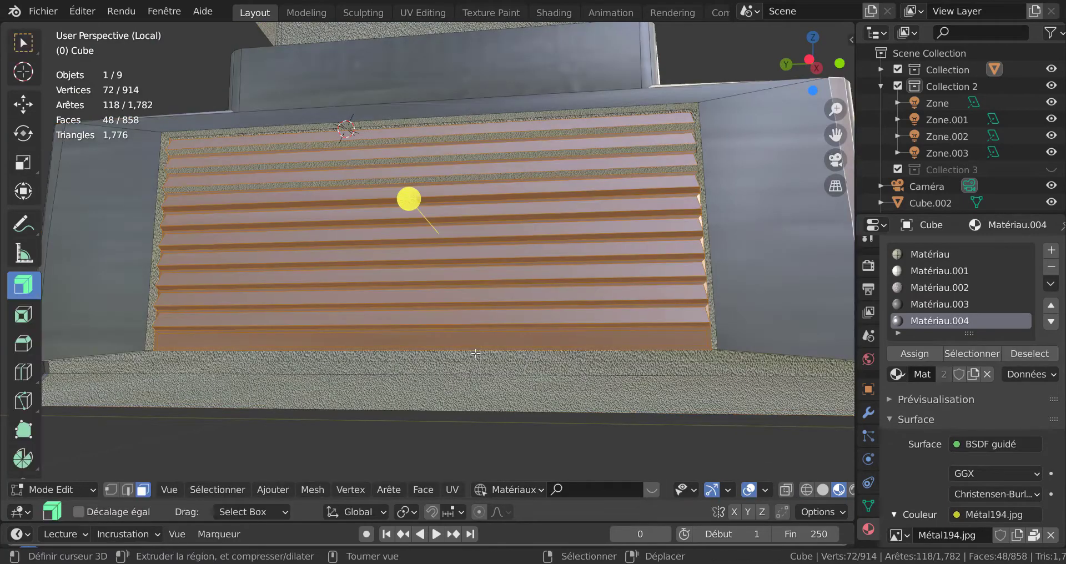
Step: Circle-select the slat faces of the louvre on the adjacent side of the base
{"action": "scroll", "coordinate": [534, 346], "scroll_direction": "down", "scroll_amount": 5}
{"action": "middle_click_drag", "start_coordinate": [816, 243], "coordinate": [538, 303]}
{"action": "key", "text": "Tab"}
{"action": "key", "text": "Tab"}
{"action": "left_click", "coordinate": [593, 277]}
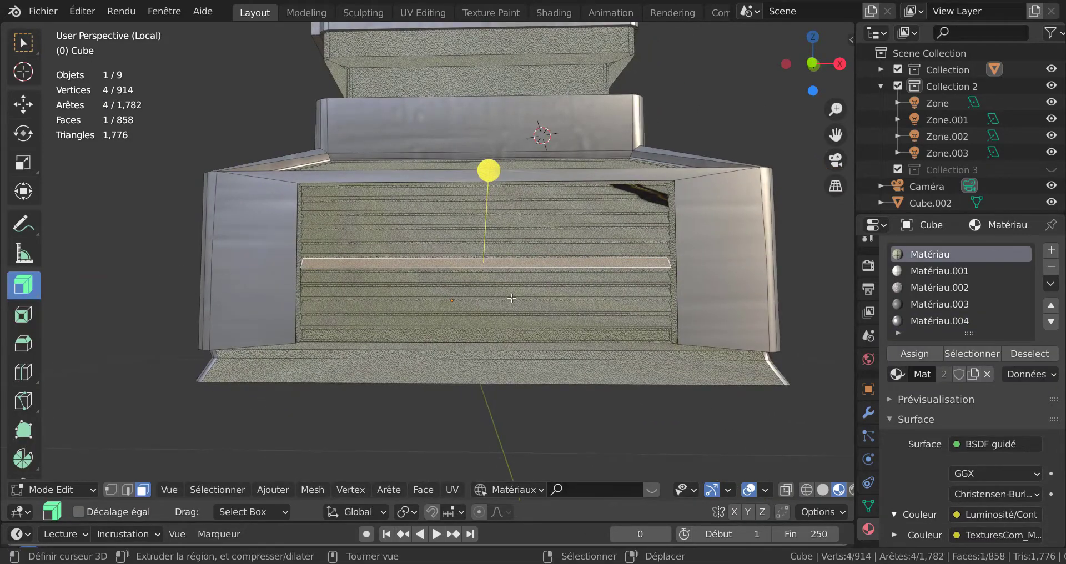
{"action": "right_click", "coordinate": [531, 281]}
{"action": "key", "text": "c"}
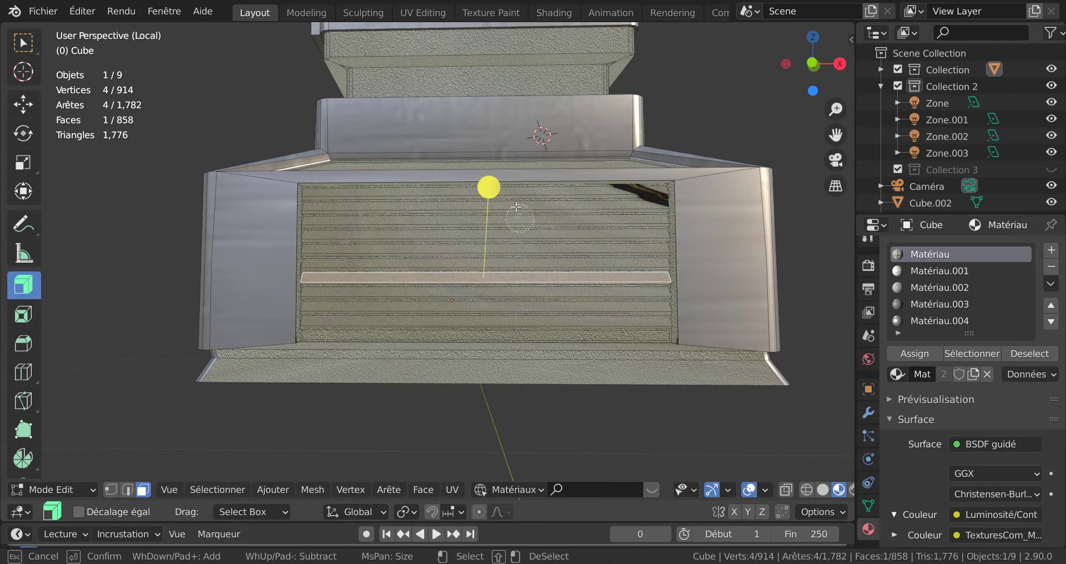
{"action": "left_click_drag", "start_coordinate": [508, 202], "coordinate": [517, 320]}
{"action": "right_click", "coordinate": [517, 305]}
Step: Add the neighbouring metal wall face to the selection and assign Matériau.004 to this louvre's slats
{"action": "middle_click_drag", "start_coordinate": [591, 278], "coordinate": [687, 313]}
{"action": "left_click", "coordinate": [712, 253], "text": "shift"}
{"action": "left_click", "coordinate": [939, 321]}
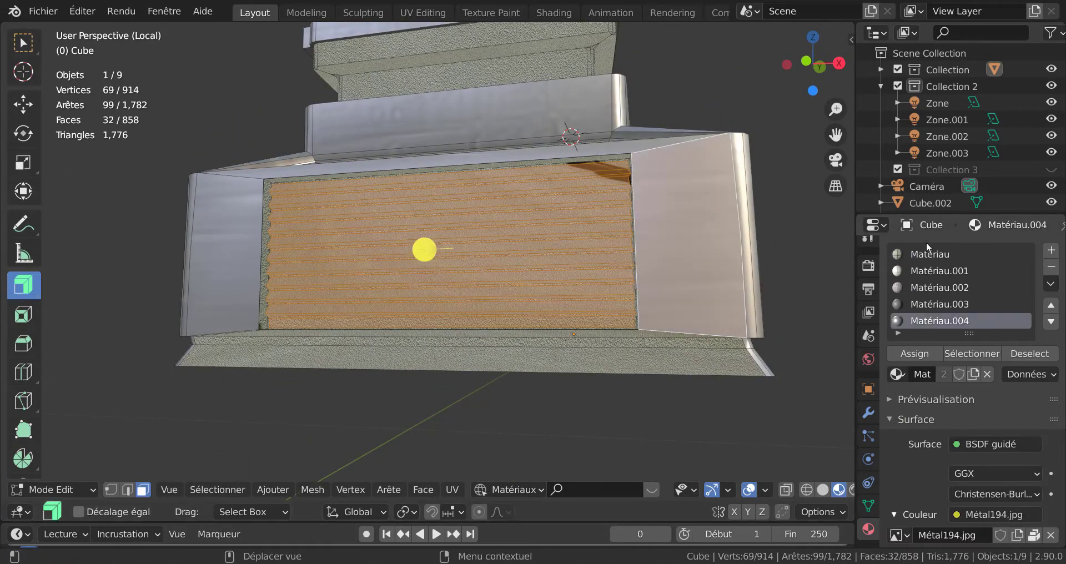
{"action": "left_click", "coordinate": [924, 354]}
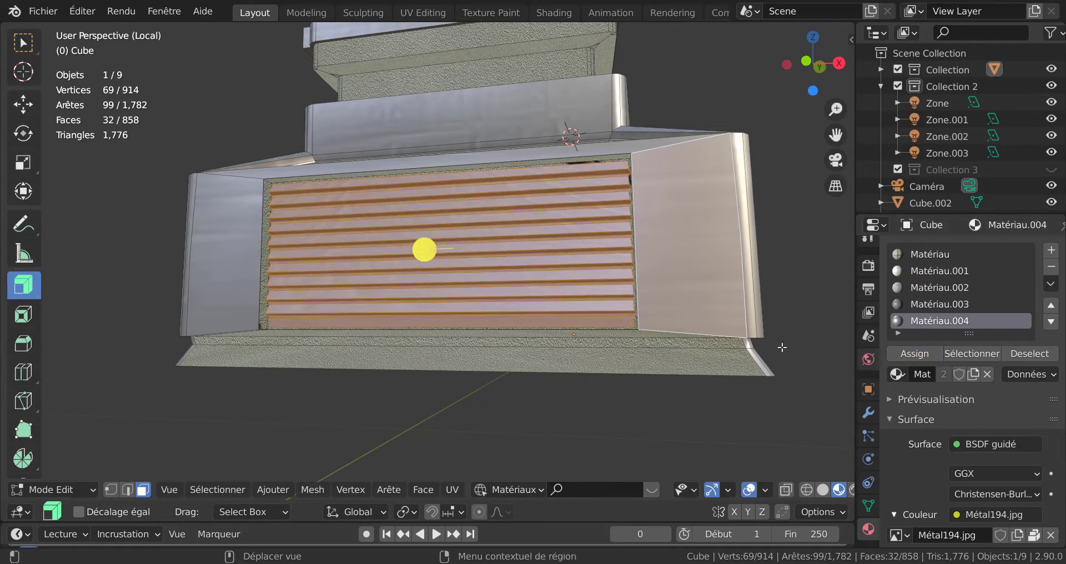
{"action": "key", "text": "Tab"}
{"action": "middle_click_drag", "start_coordinate": [617, 352], "coordinate": [668, 415]}
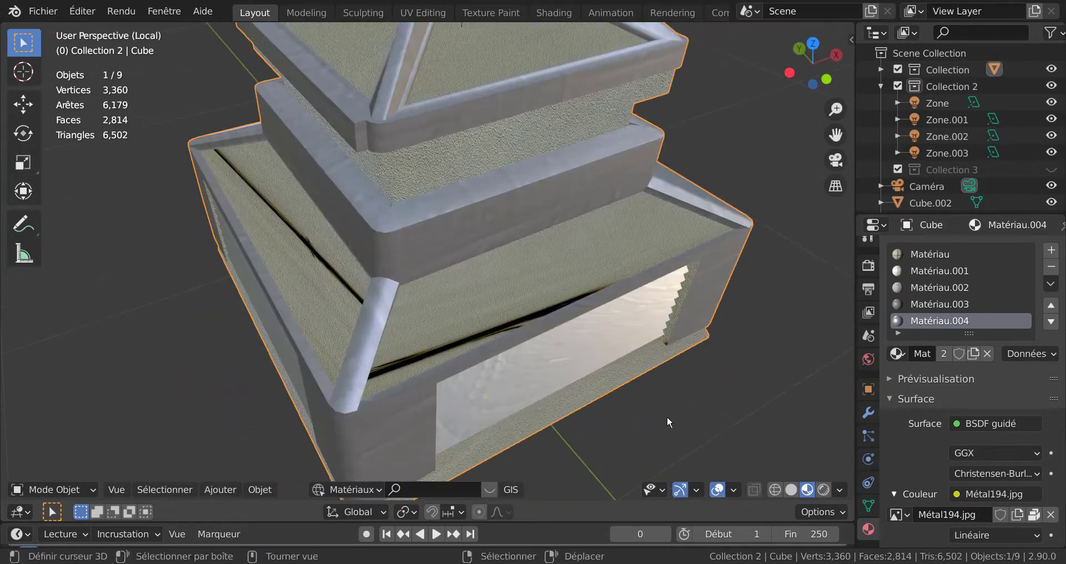
Step: Select the three large sloping faces above the base walls, including the dark one on the side without a louvre
{"action": "key", "text": "Tab"}
{"action": "left_click", "coordinate": [509, 303]}
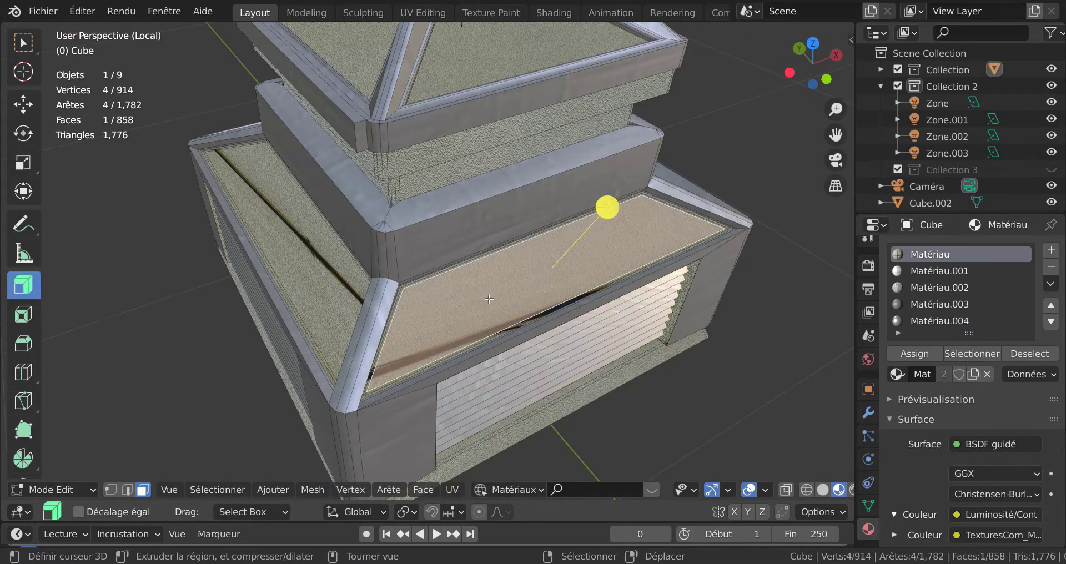
{"action": "middle_click_drag", "start_coordinate": [477, 318], "coordinate": [542, 305]}
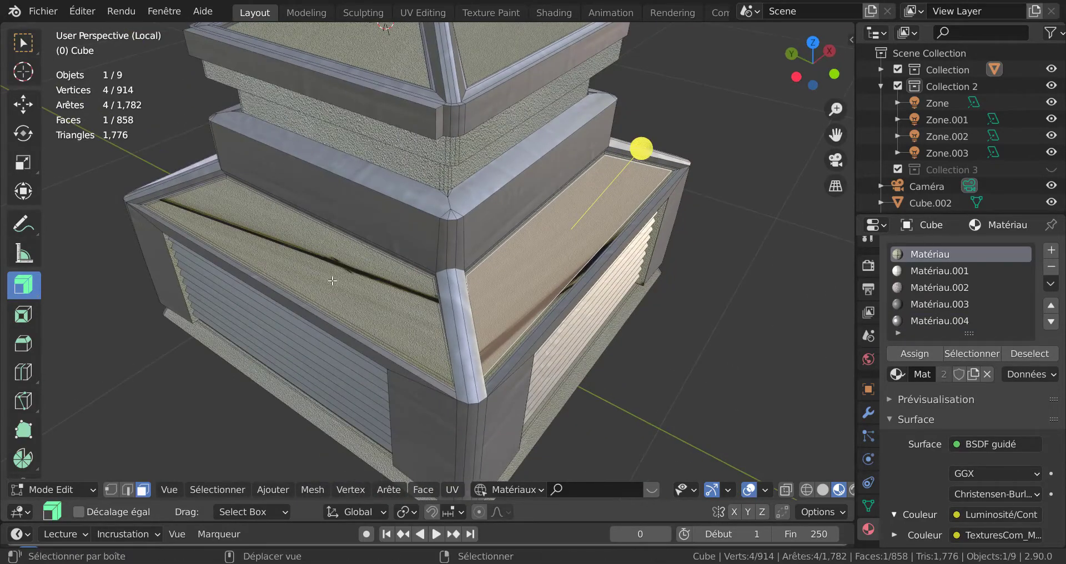
{"action": "left_click", "coordinate": [338, 300], "text": "shift"}
{"action": "middle_click_drag", "start_coordinate": [336, 285], "coordinate": [816, 267]}
{"action": "left_click", "coordinate": [316, 259], "text": "shift"}
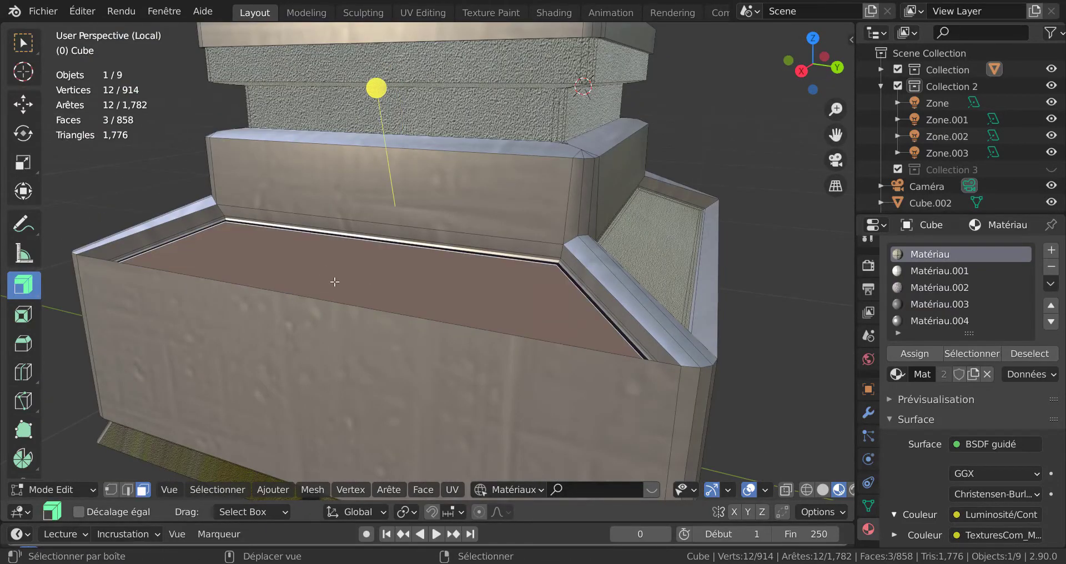
Step: Grow the selection twice so it includes the thin border faces around the three sloping panels
{"action": "middle_click_drag", "start_coordinate": [316, 259], "coordinate": [402, 242]}
{"action": "middle_click_drag", "start_coordinate": [483, 253], "coordinate": [519, 255]}
{"action": "scroll", "coordinate": [484, 260], "scroll_direction": "up", "scroll_amount": 1}
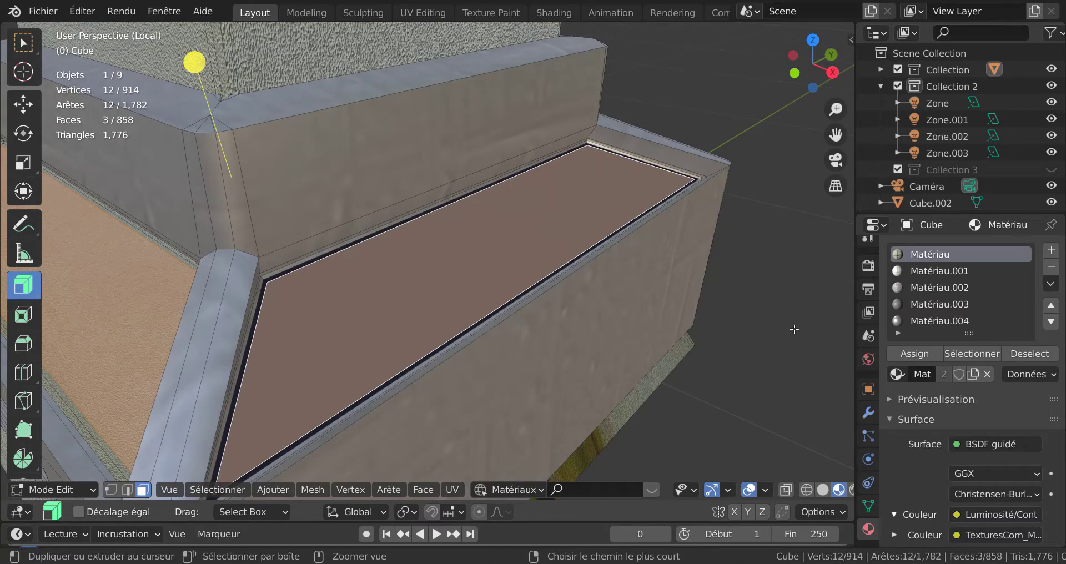
{"action": "key", "text": "ctrl+KP_Add"}
{"action": "key", "text": "ctrl+KP_Add"}
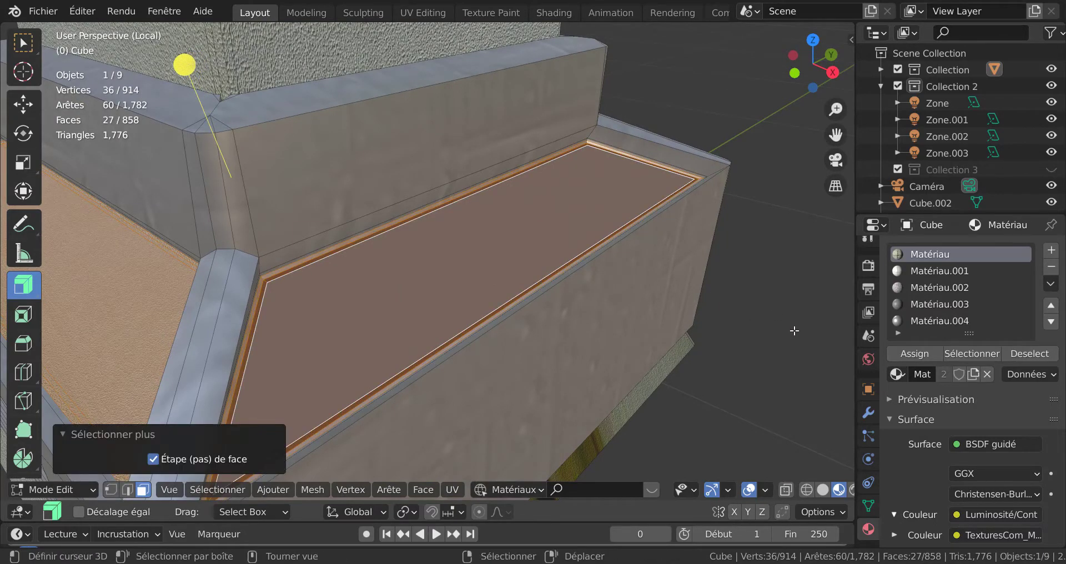
{"action": "scroll", "coordinate": [794, 331], "scroll_direction": "down", "scroll_amount": 3}
{"action": "middle_click_drag", "start_coordinate": [639, 320], "coordinate": [681, 307]}
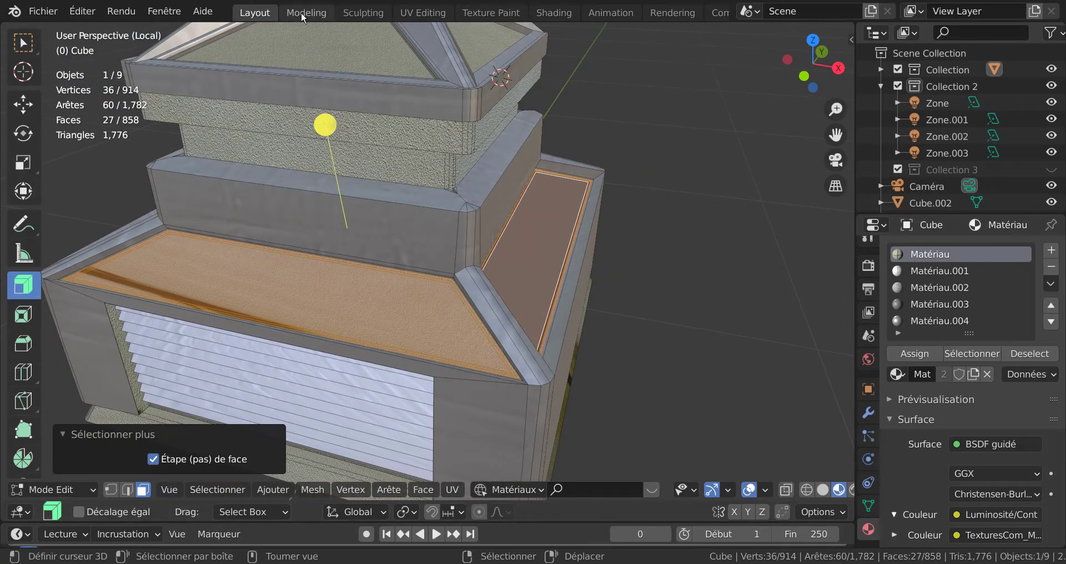
Step: Open the UV Editing workspace and show the image TexturesCom_Met...64_1_seamless_S.jpg behind the selected UVs
{"action": "left_click", "coordinate": [422, 13]}
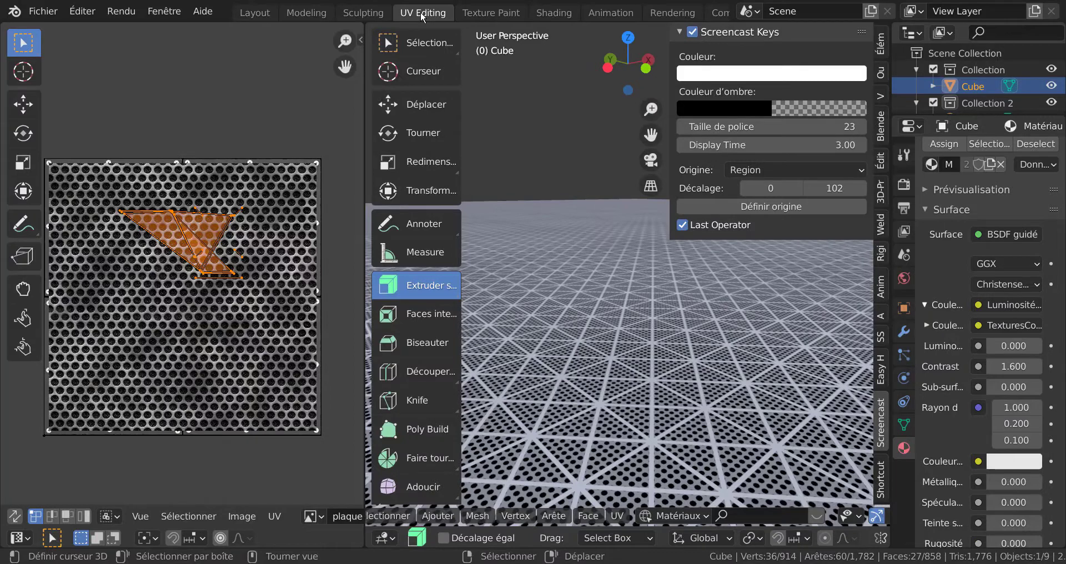
{"action": "left_click", "coordinate": [314, 517]}
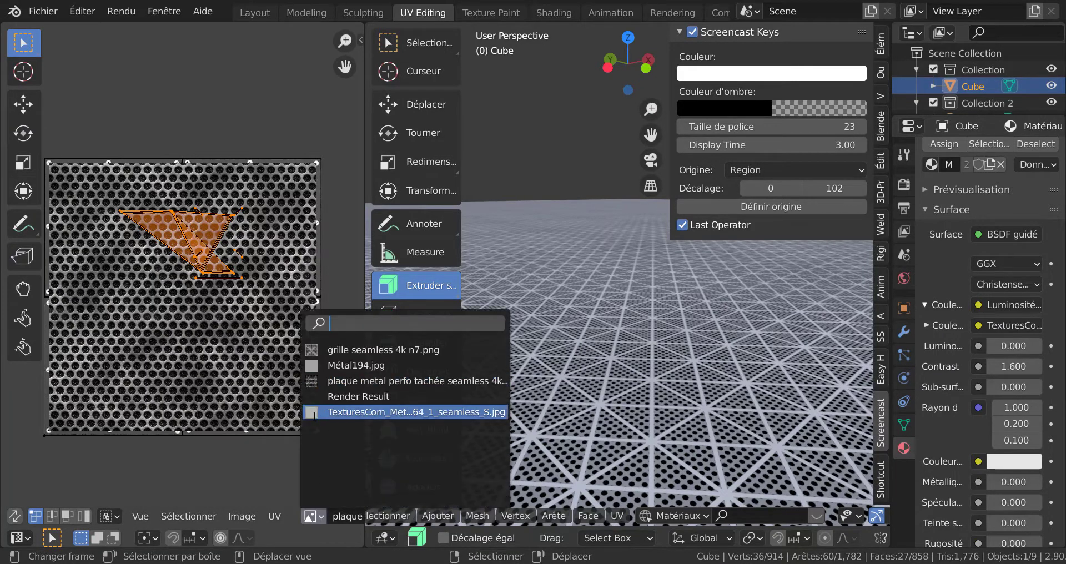
{"action": "left_click", "coordinate": [314, 414]}
{"action": "scroll", "coordinate": [291, 412], "scroll_direction": "up", "scroll_amount": 5}
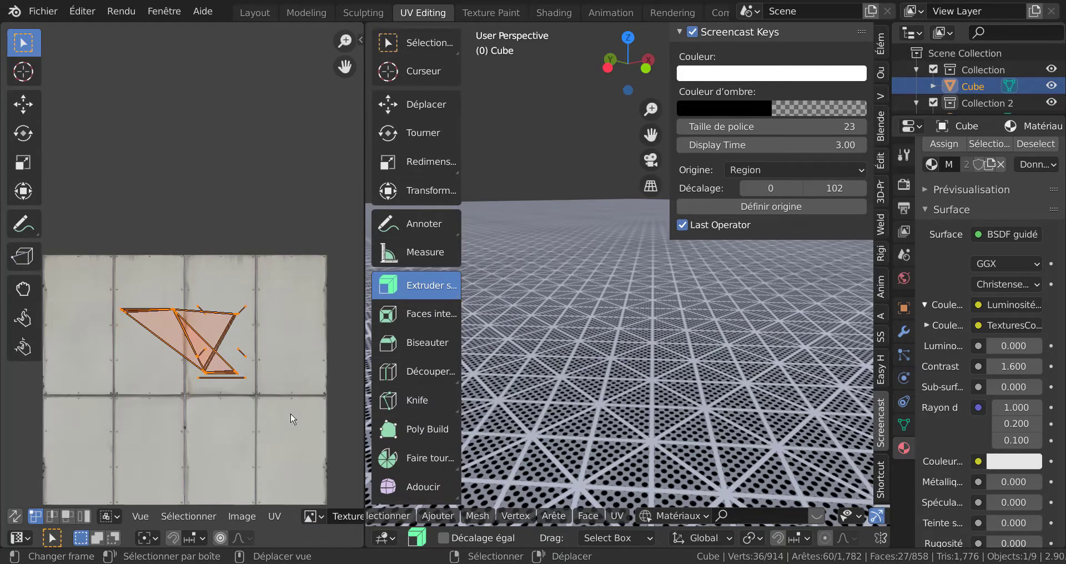
Step: Scale the selected UVs down, move them onto a single metal plate and rotate them about 68.5°
{"action": "key", "text": "s"}
{"action": "left_click", "coordinate": [309, 404]}
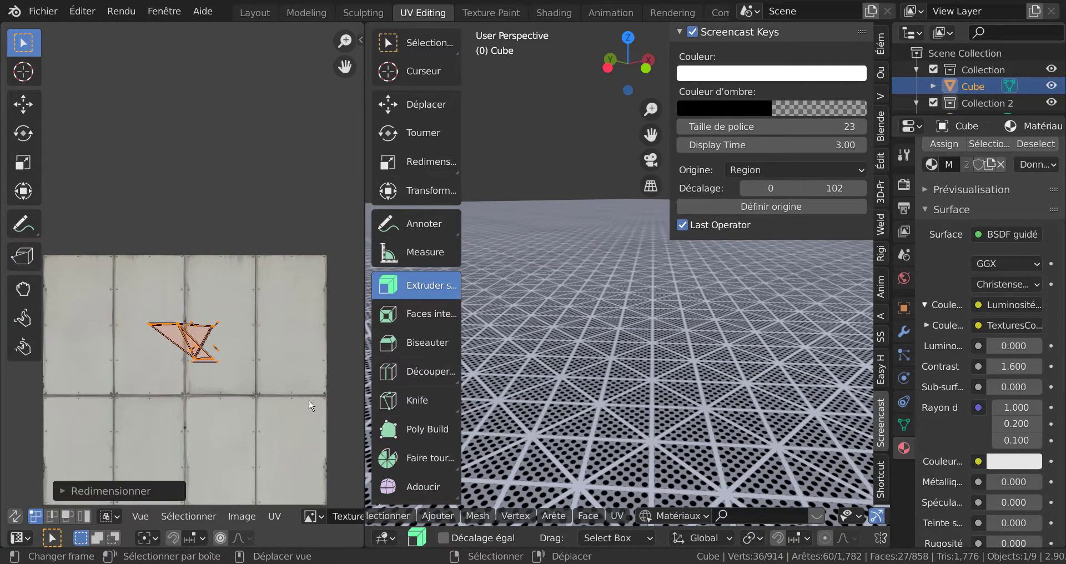
{"action": "key", "text": "g"}
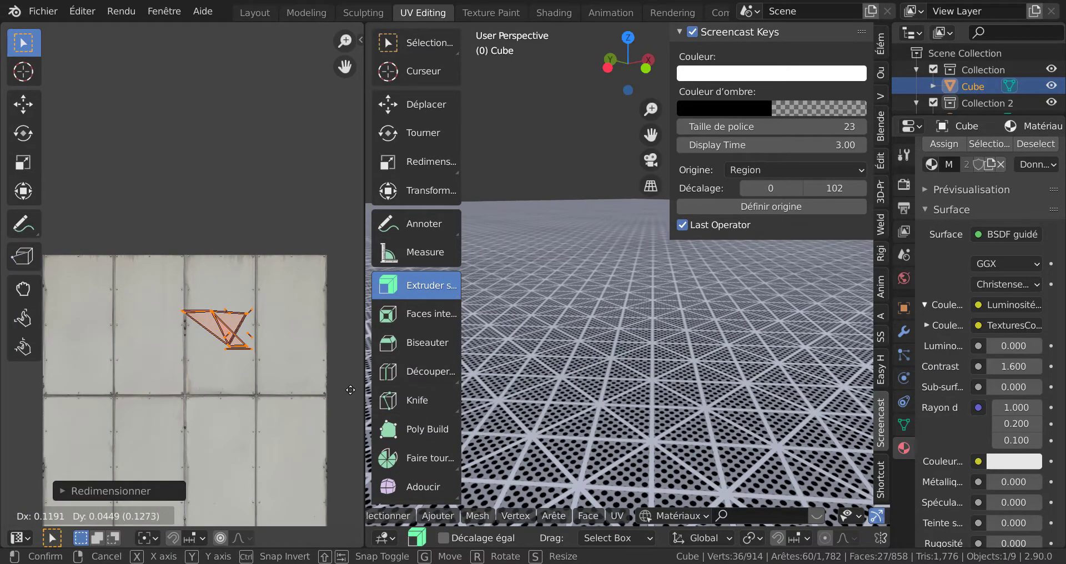
{"action": "left_click", "coordinate": [351, 396]}
{"action": "key", "text": "r"}
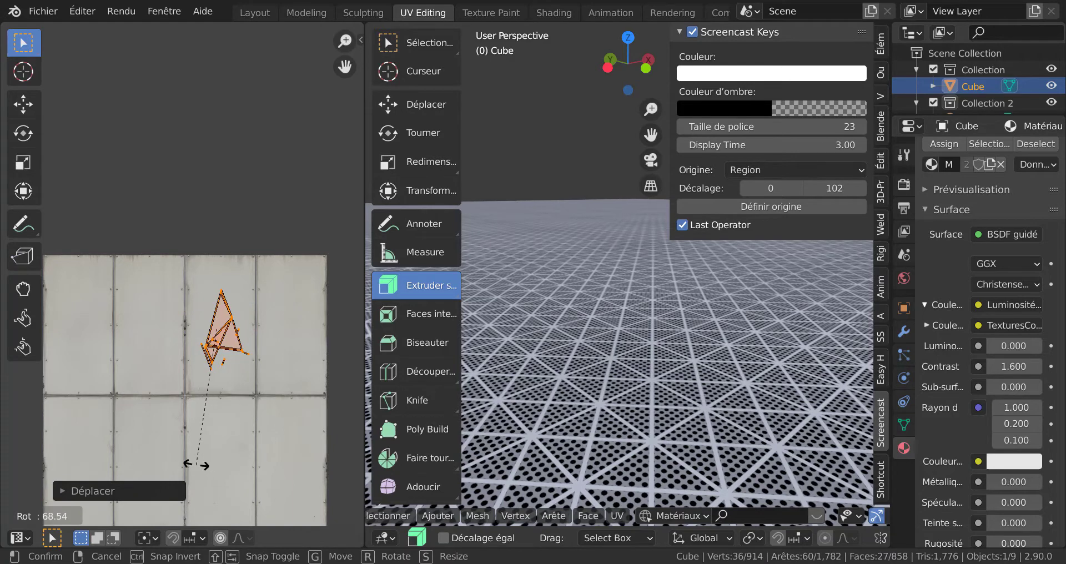
{"action": "left_click", "coordinate": [197, 464]}
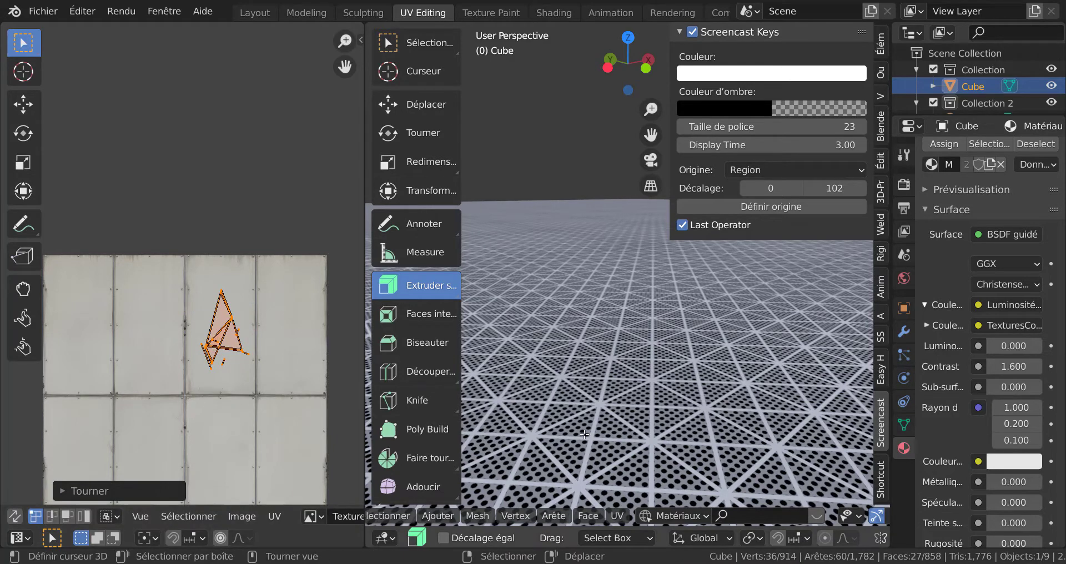
Step: Return to the Layout workspace and check the texture on the sloping faces all around the base
{"action": "left_click", "coordinate": [254, 13]}
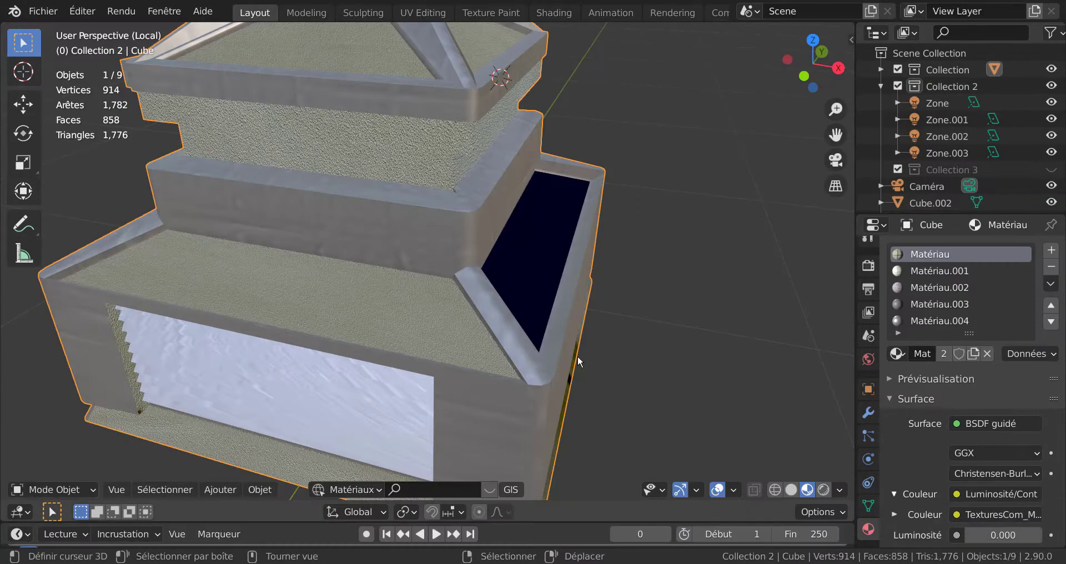
{"action": "middle_click_drag", "start_coordinate": [577, 361], "coordinate": [200, 355]}
{"action": "scroll", "coordinate": [579, 284], "scroll_direction": "up", "scroll_amount": 5}
{"action": "scroll", "coordinate": [691, 260], "scroll_direction": "down", "scroll_amount": 5}
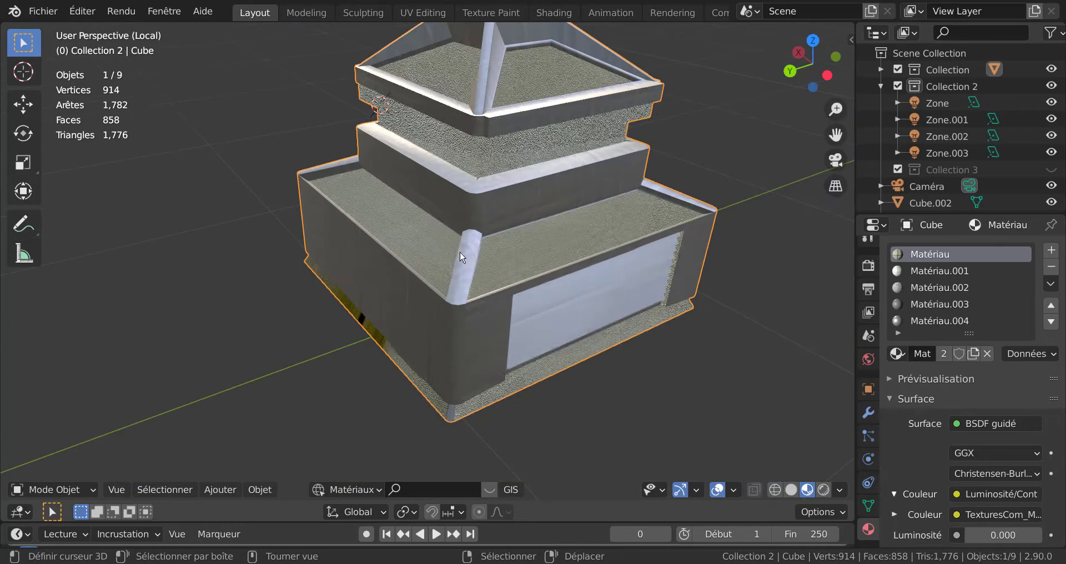
{"action": "middle_click_drag", "start_coordinate": [690, 261], "coordinate": [587, 272]}
{"action": "scroll", "coordinate": [518, 251], "scroll_direction": "up", "scroll_amount": 5}
Step: Select the dark sloping face, add the neighbouring textured slope to the selection and assign Matériau to both
{"action": "key", "text": "Tab"}
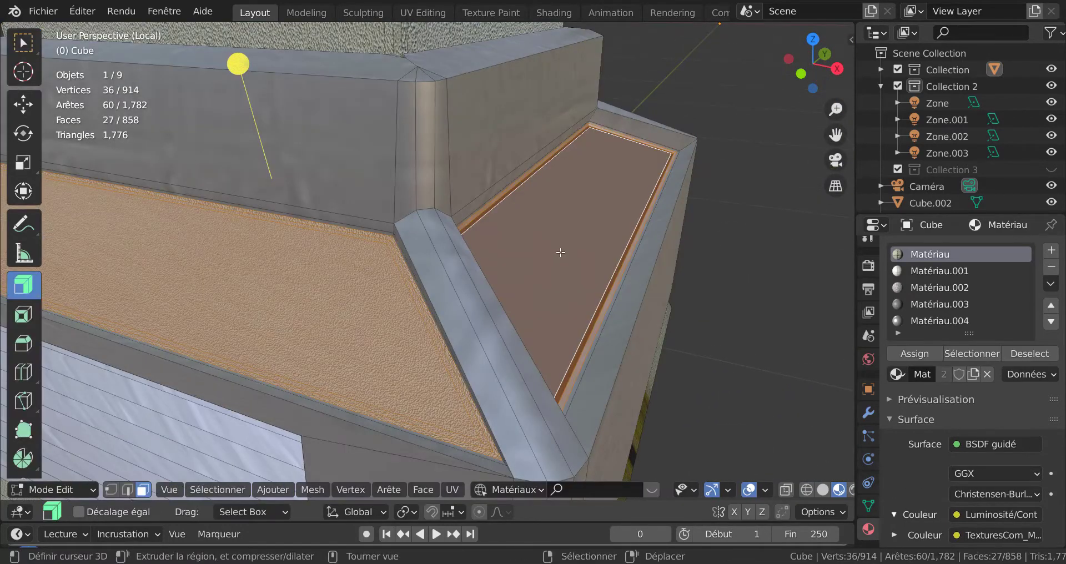
{"action": "middle_click_drag", "start_coordinate": [565, 259], "coordinate": [514, 263]}
{"action": "scroll", "coordinate": [483, 265], "scroll_direction": "up", "scroll_amount": 2}
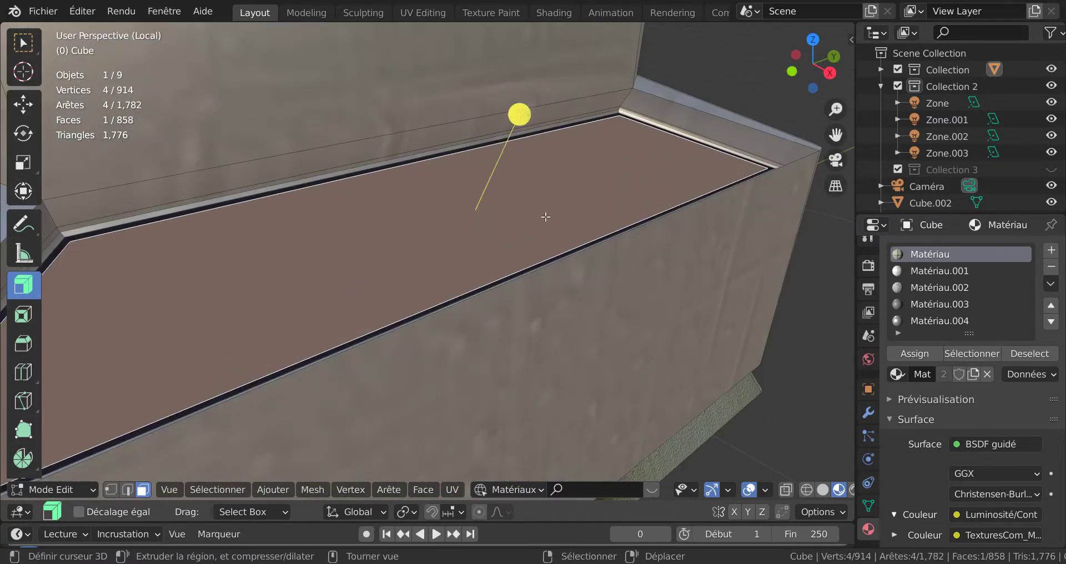
{"action": "scroll", "coordinate": [546, 217], "scroll_direction": "down", "scroll_amount": 2}
{"action": "left_click", "coordinate": [189, 247], "text": "shift"}
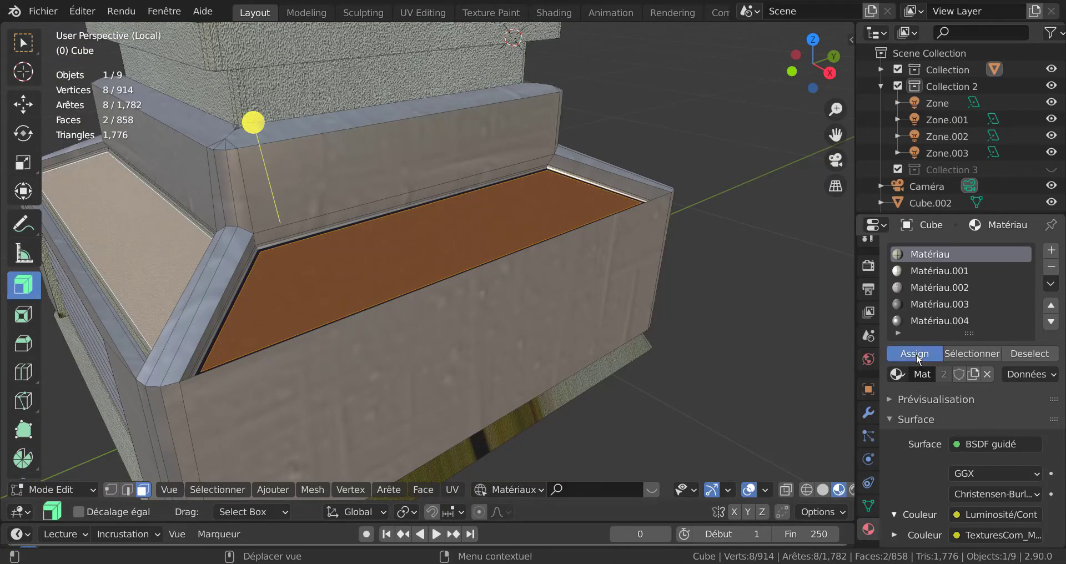
Step: Select the dark sloping face alone and, in edge selection mode, add the edge loop surrounding it
{"action": "left_click", "coordinate": [472, 244]}
{"action": "key", "text": "g"}
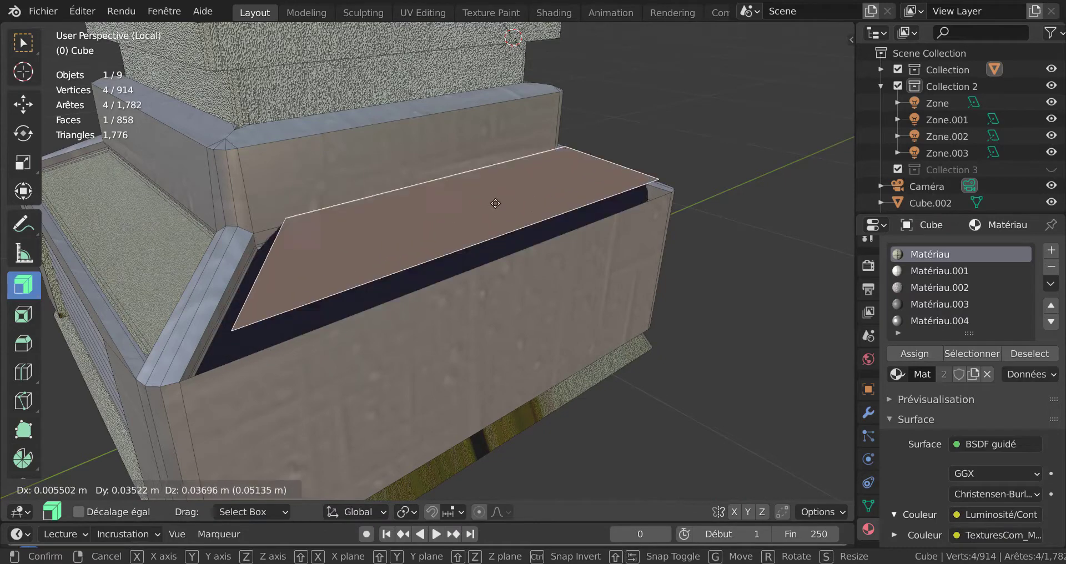
{"action": "key", "text": "Escape"}
{"action": "middle_click_drag", "start_coordinate": [462, 255], "coordinate": [394, 274]}
{"action": "middle_click_drag", "start_coordinate": [485, 262], "coordinate": [678, 237], "text": "shift"}
{"action": "scroll", "coordinate": [467, 263], "scroll_direction": "up", "scroll_amount": 3}
{"action": "mouse_move", "coordinate": [467, 264]}
{"action": "middle_mouse_down"}
{"action": "mouse_move", "coordinate": [419, 269]}
{"action": "mouse_move", "coordinate": [500, 267]}
{"action": "mouse_move", "coordinate": [481, 270]}
{"action": "middle_mouse_up"}
{"action": "scroll", "coordinate": [482, 271], "scroll_direction": "up", "scroll_amount": 3}
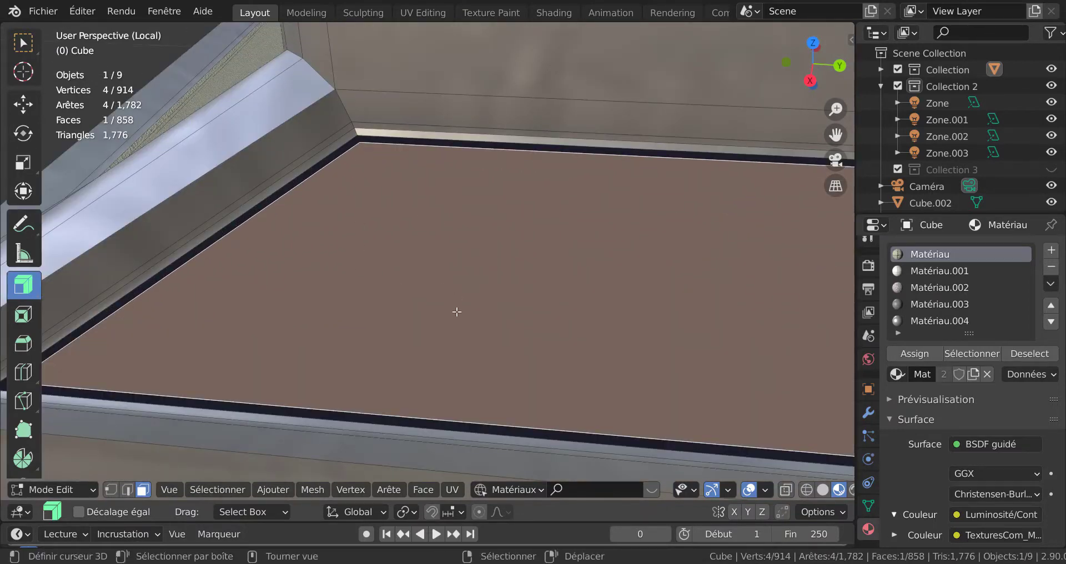
{"action": "key", "text": "2"}
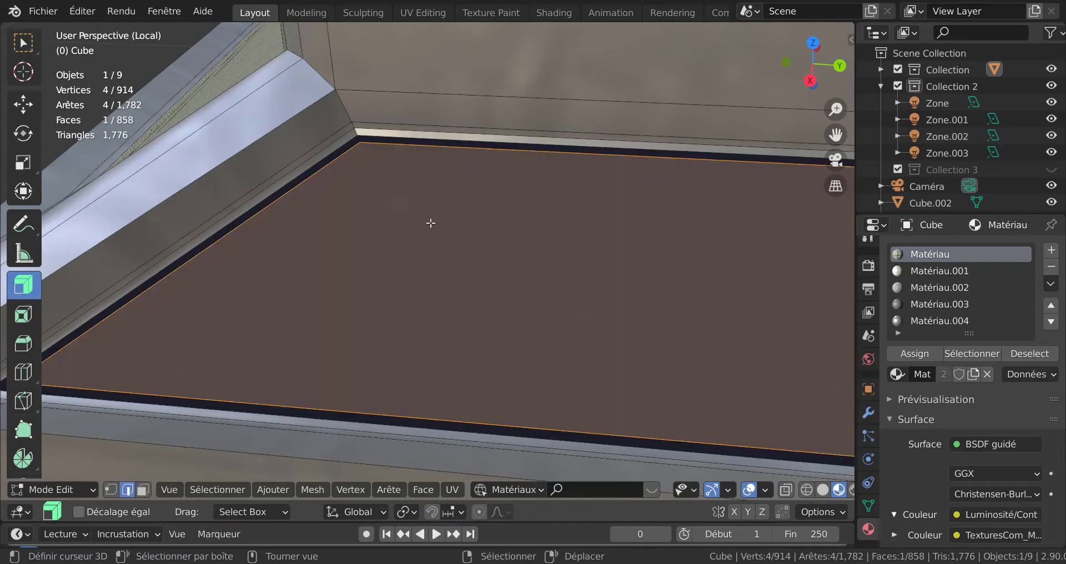
{"action": "right_click", "coordinate": [342, 148], "text": "alt+shift"}
Step: Bridge the two selected edge loops around the dark sloping face
{"action": "scroll", "coordinate": [416, 282], "scroll_direction": "down", "scroll_amount": 2}
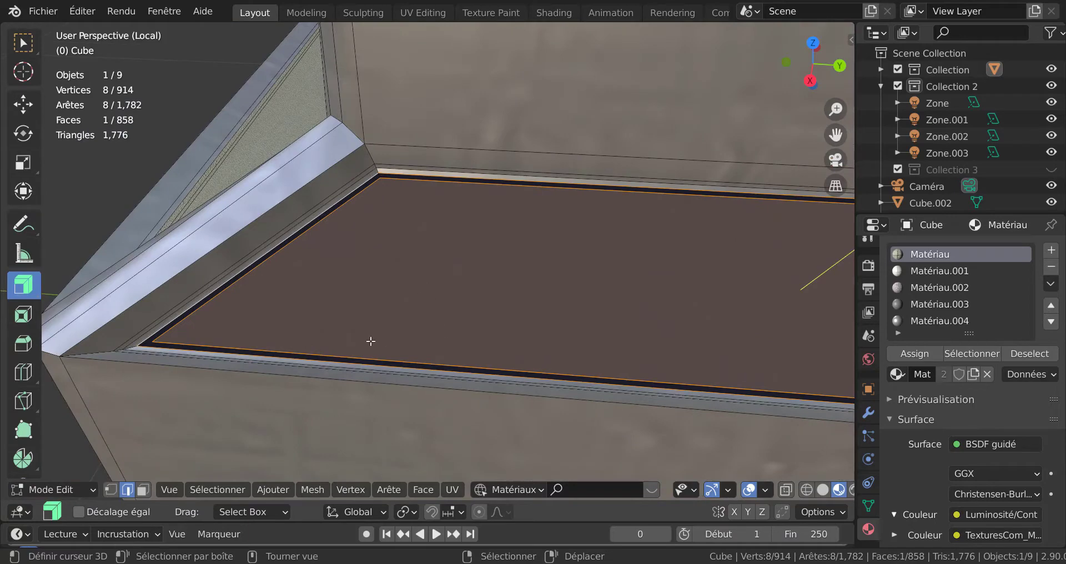
{"action": "scroll", "coordinate": [578, 326], "scroll_direction": "down", "scroll_amount": 2}
{"action": "scroll", "coordinate": [628, 309], "scroll_direction": "up", "scroll_amount": 3}
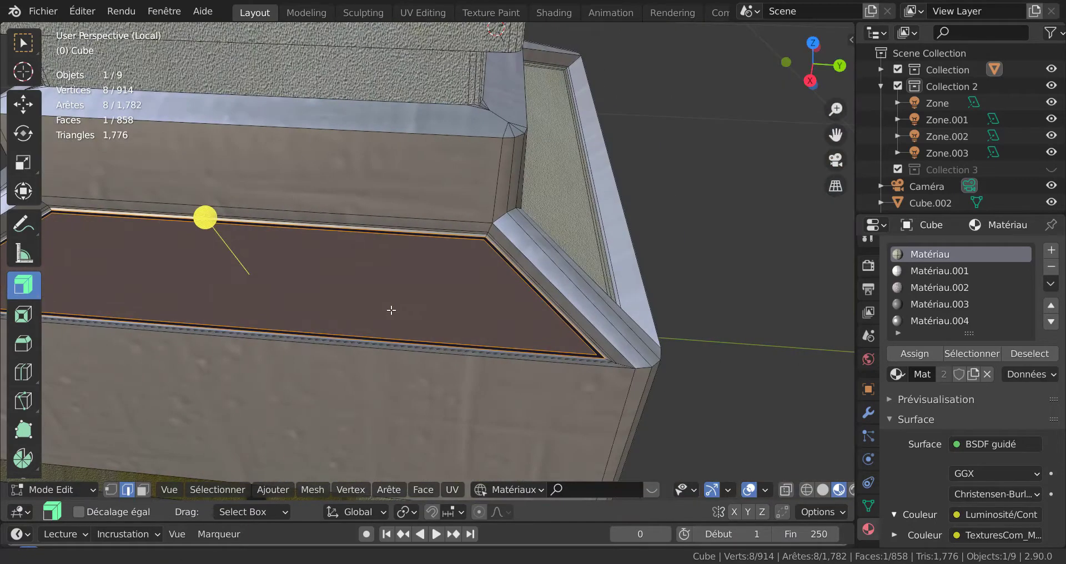
{"action": "middle_click_drag", "start_coordinate": [459, 309], "coordinate": [506, 316]}
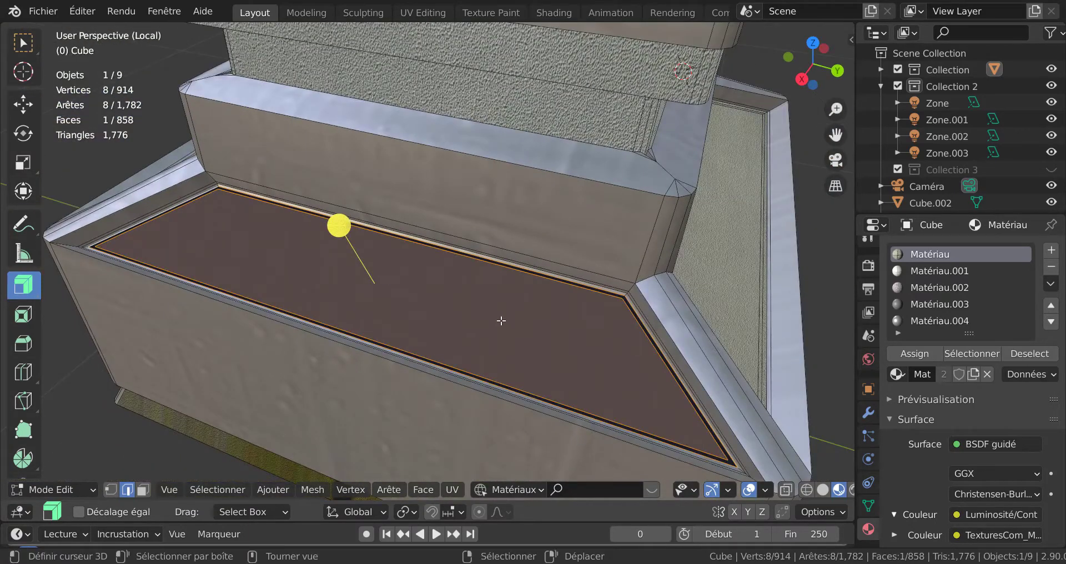
{"action": "key", "text": "q"}
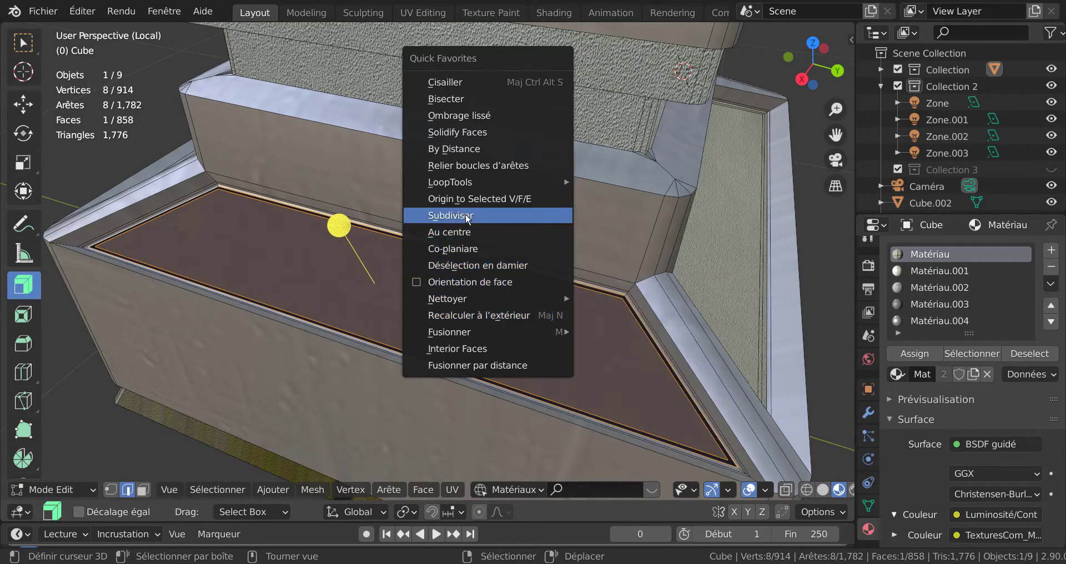
{"action": "left_click", "coordinate": [471, 165]}
Step: Examine the bridged slope and its border from several angles in both Object and Edit modes
{"action": "middle_click_drag", "start_coordinate": [504, 249], "coordinate": [648, 246]}
{"action": "right_click", "coordinate": [628, 232]}
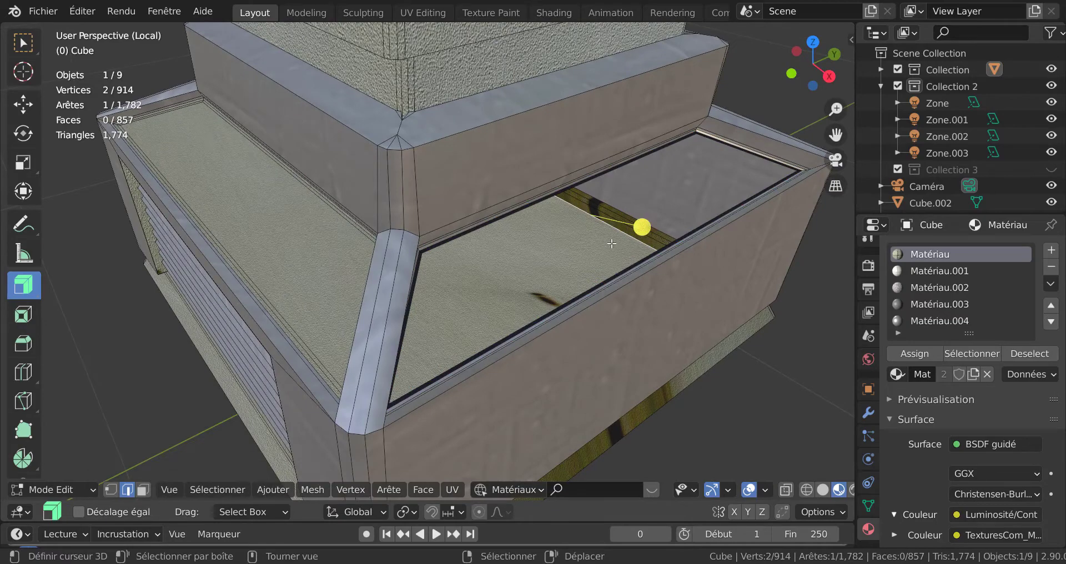
{"action": "key", "text": "Tab"}
{"action": "key", "text": "Tab"}
{"action": "middle_click_drag", "start_coordinate": [601, 238], "coordinate": [515, 226]}
{"action": "key", "text": "Tab"}
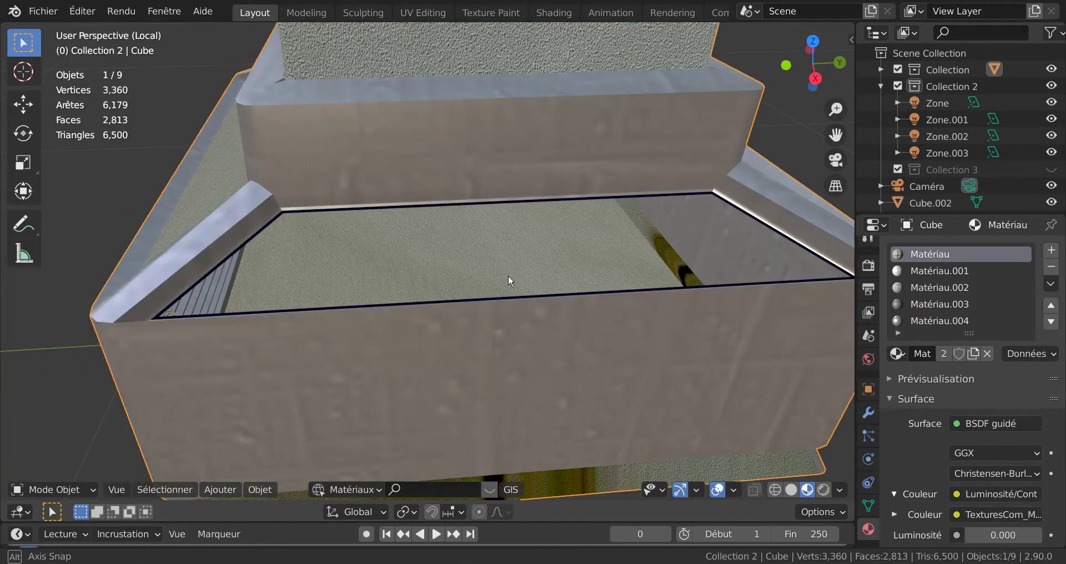
{"action": "middle_click_drag", "start_coordinate": [508, 275], "coordinate": [471, 298]}
{"action": "key", "text": "Tab"}
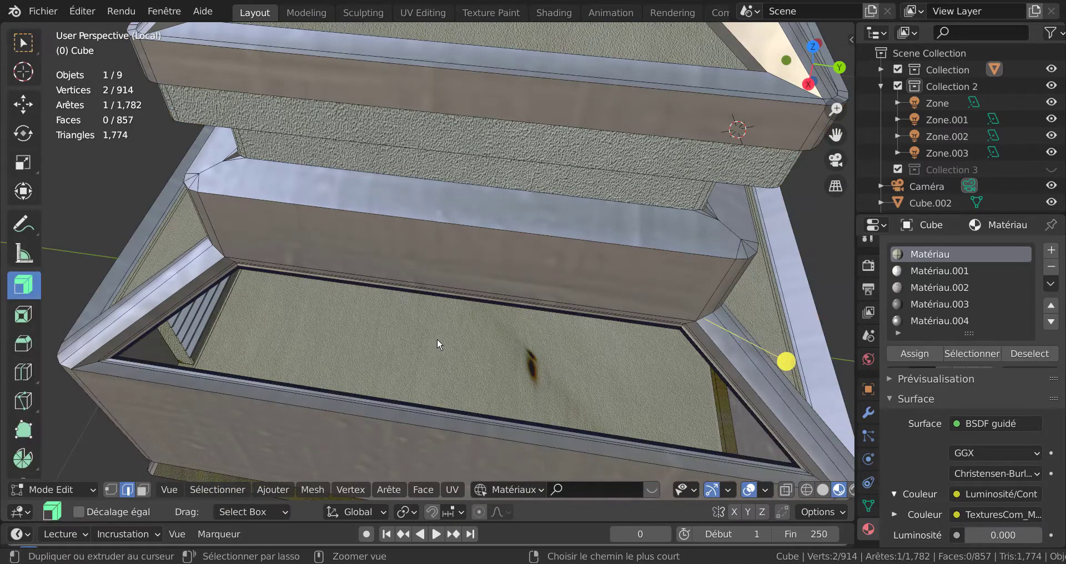
{"action": "key", "text": "Tab"}
{"action": "key", "text": "Tab"}
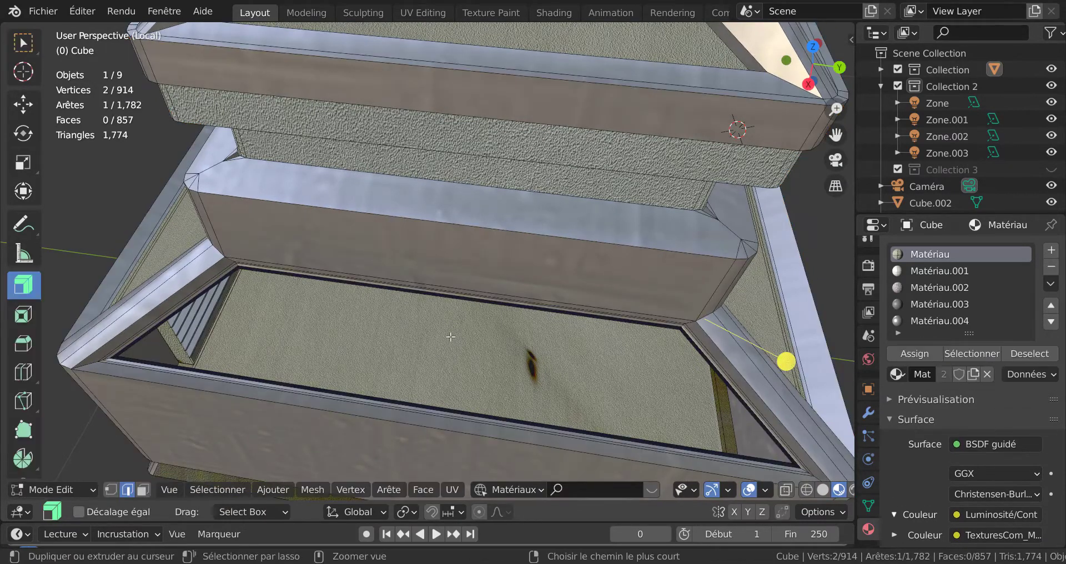
{"action": "key", "text": "Tab"}
{"action": "key", "text": "Tab"}
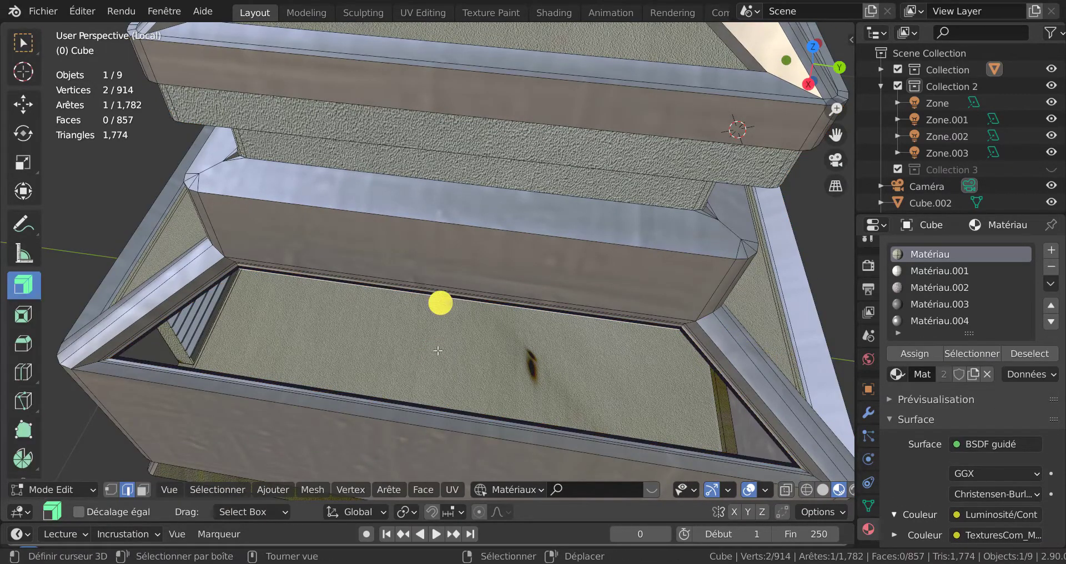
Step: In face selection mode, select the large face seen through the opening to identify it
{"action": "key", "text": "3"}
{"action": "right_click", "coordinate": [439, 348]}
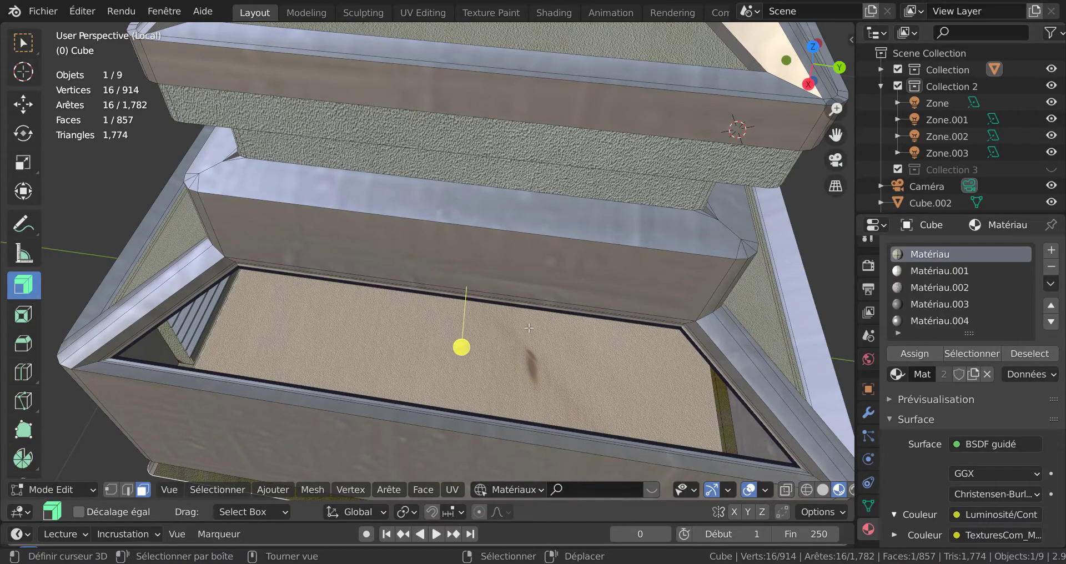
{"action": "middle_click_drag", "start_coordinate": [529, 328], "coordinate": [508, 260]}
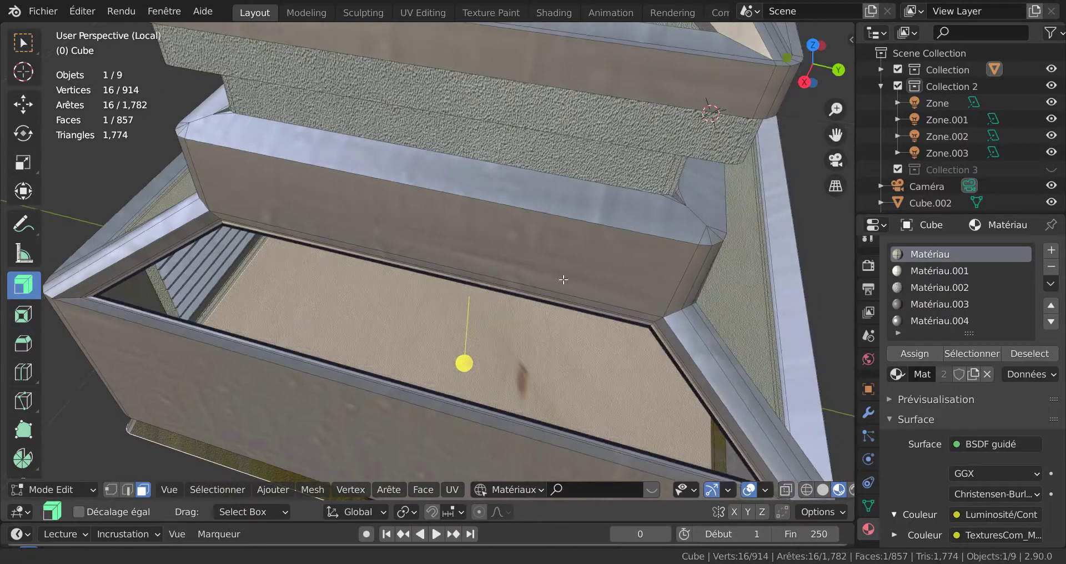
Step: Select the ring of narrow border faces around the slope opening, assign it the Matériau.004 material and clear the selection
{"action": "middle_click_drag", "start_coordinate": [444, 233], "coordinate": [544, 200], "text": "shift"}
{"action": "scroll", "coordinate": [500, 186], "scroll_direction": "up", "scroll_amount": 2}
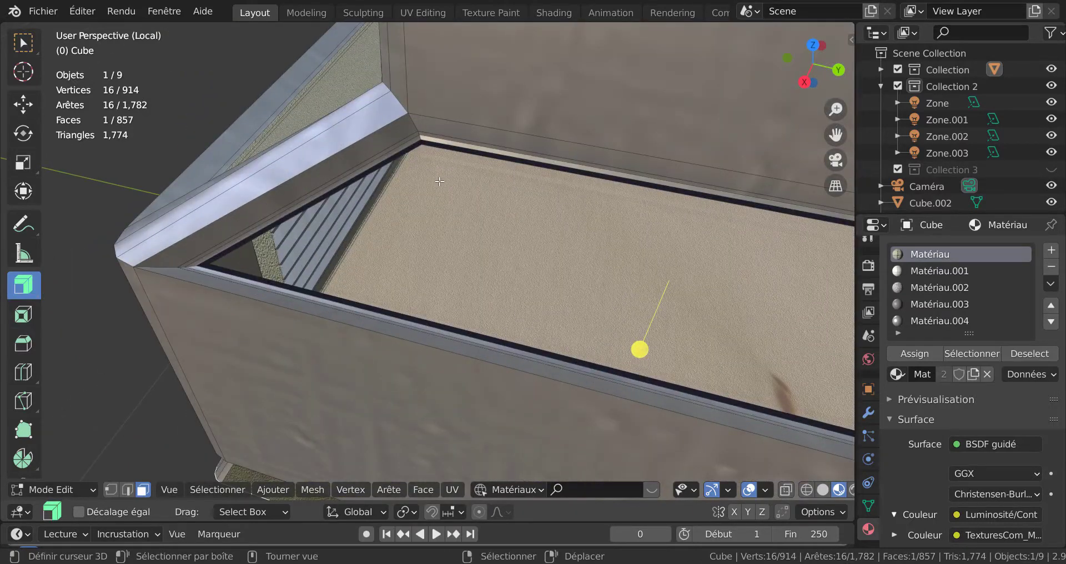
{"action": "scroll", "coordinate": [440, 182], "scroll_direction": "up", "scroll_amount": 1}
{"action": "left_click", "coordinate": [202, 219]}
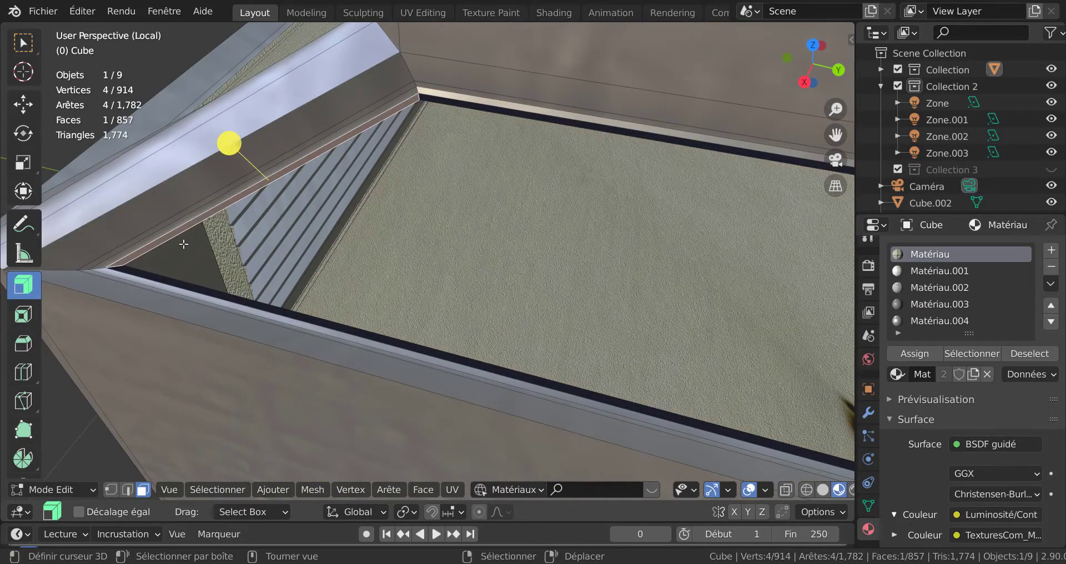
{"action": "left_click", "coordinate": [417, 97], "text": "alt"}
{"action": "left_click", "coordinate": [401, 99], "text": "shift"}
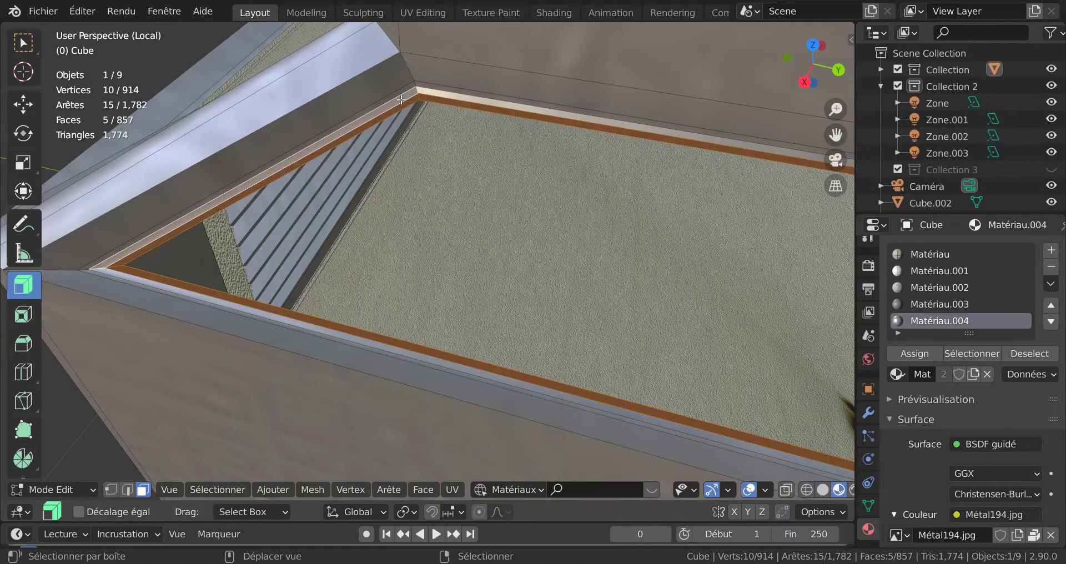
{"action": "left_click", "coordinate": [926, 355]}
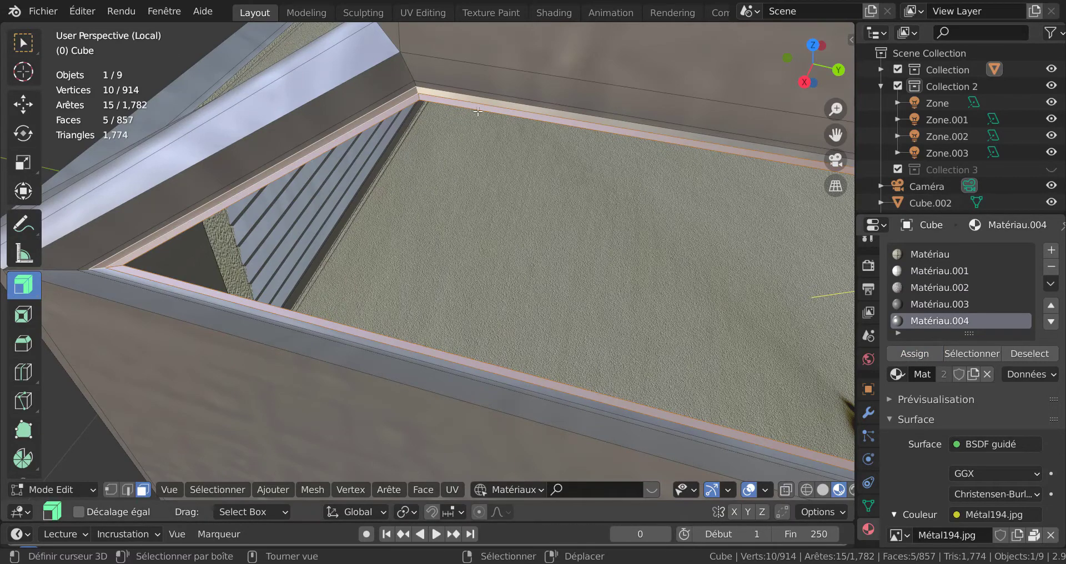
{"action": "key", "text": "alt+a"}
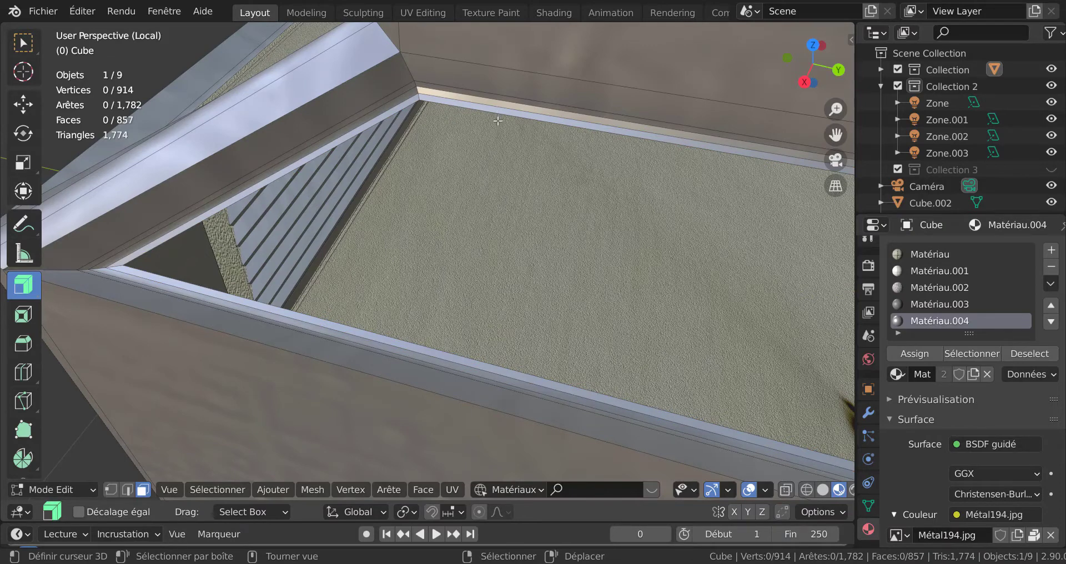
Step: In edge selection mode, select the opening's inner edge loop and fill it with a single face
{"action": "key", "text": "2"}
{"action": "left_click", "coordinate": [498, 116], "text": "alt"}
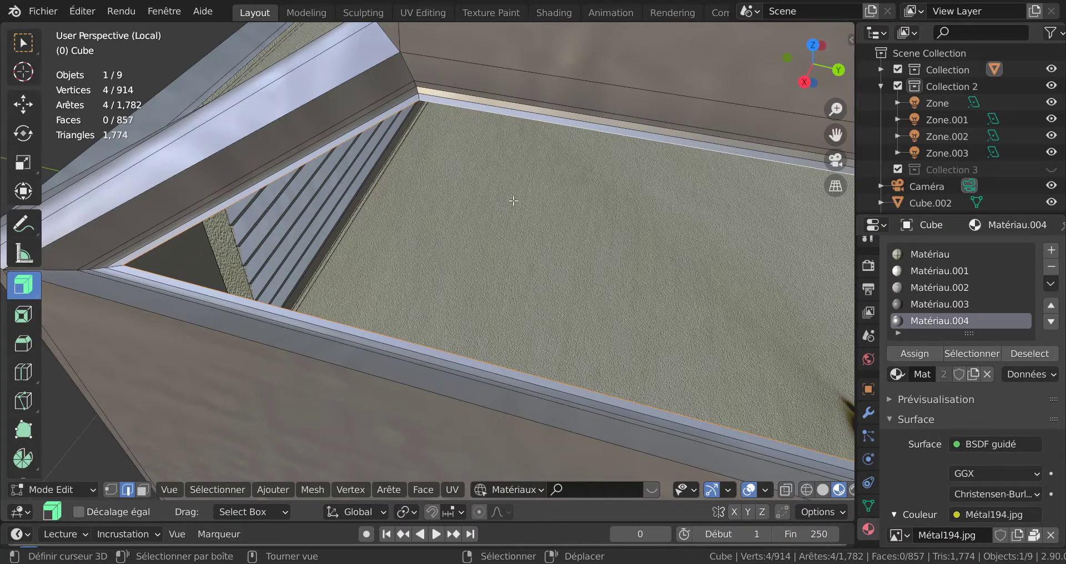
{"action": "key", "text": "f"}
{"action": "scroll", "coordinate": [514, 202], "scroll_direction": "down", "scroll_amount": 3}
{"action": "key", "text": "Tab"}
{"action": "key", "text": "Tab"}
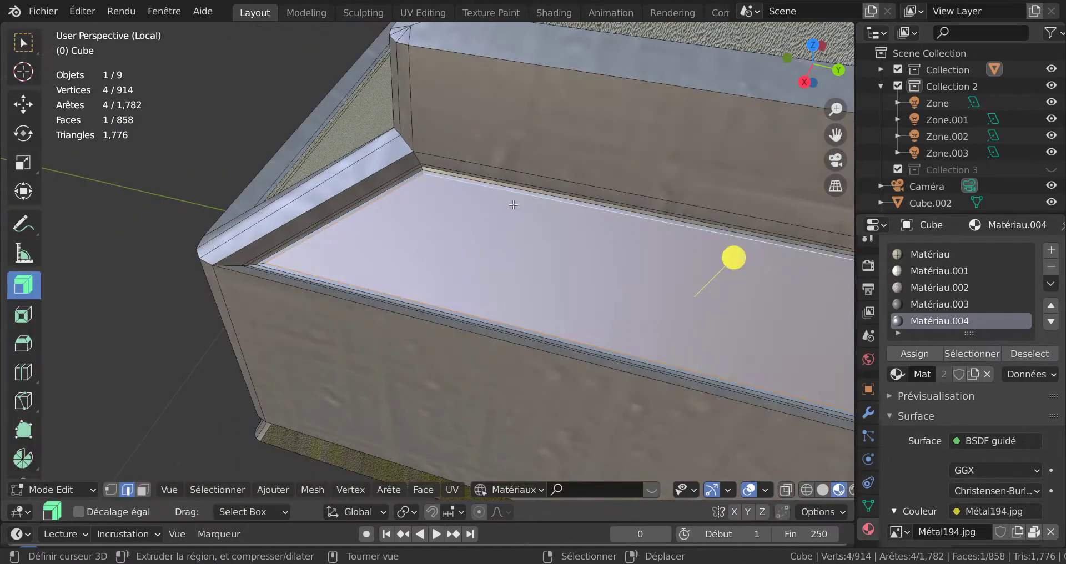
Step: Select the filled slope face together with the neighbouring textured slope face and assign both the Matériau material
{"action": "middle_click_drag", "start_coordinate": [515, 203], "coordinate": [632, 210]}
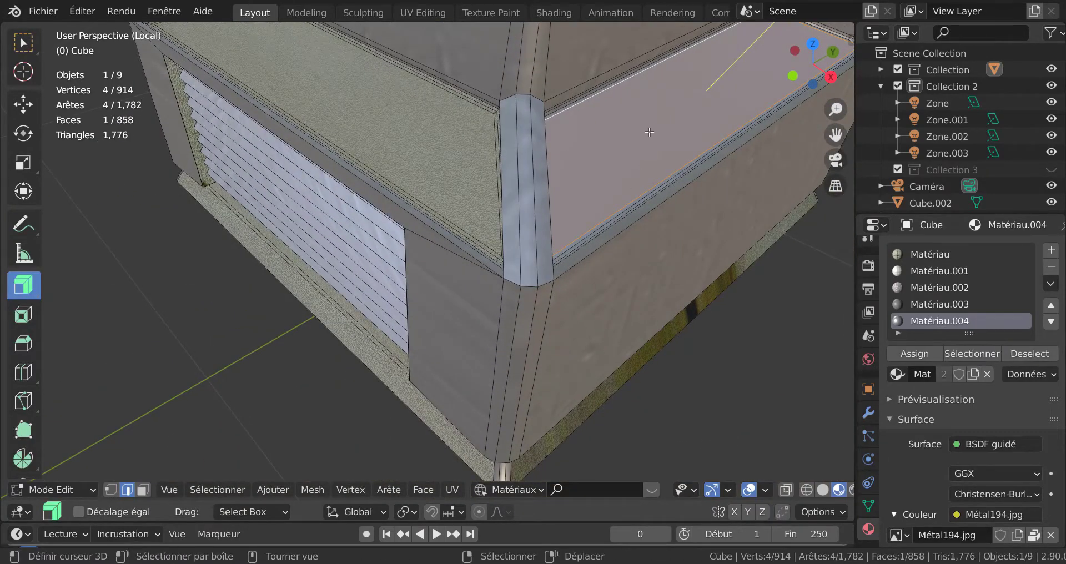
{"action": "right_click", "coordinate": [433, 137], "text": "shift"}
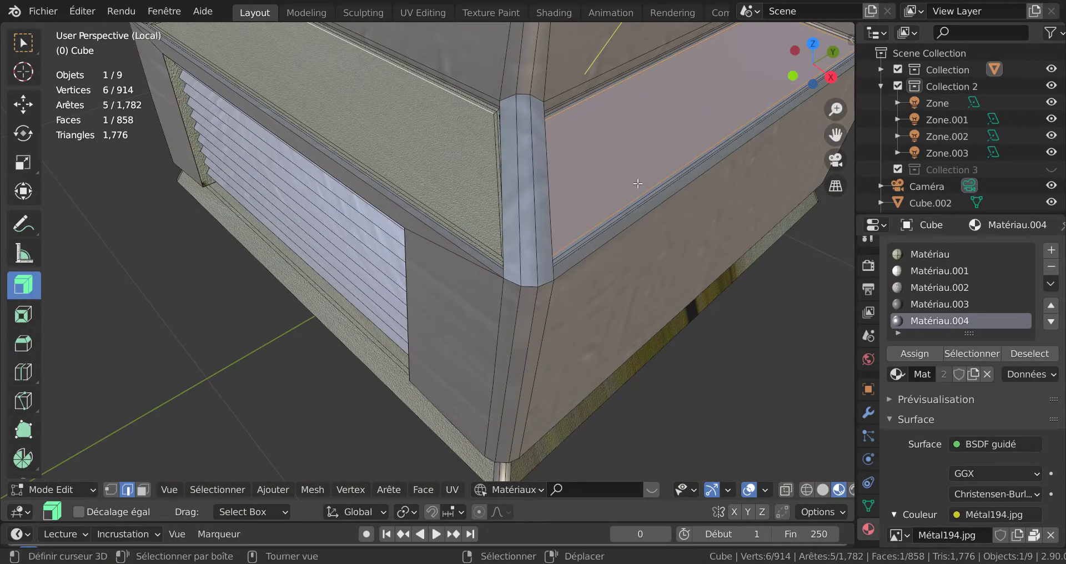
{"action": "key", "text": "3"}
{"action": "left_click", "coordinate": [928, 254]}
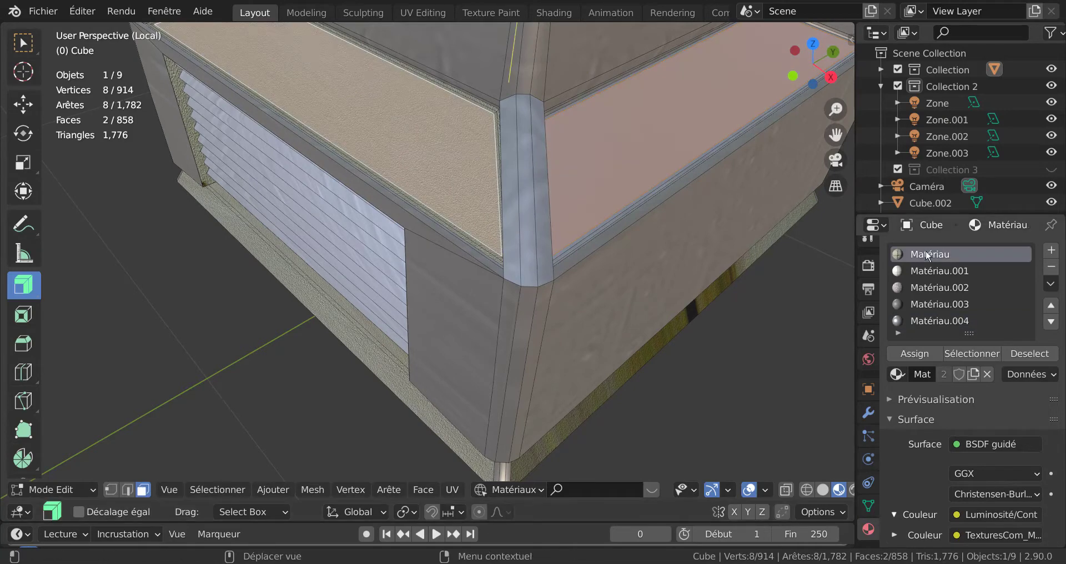
{"action": "left_click", "coordinate": [915, 354]}
{"action": "key", "text": "Tab"}
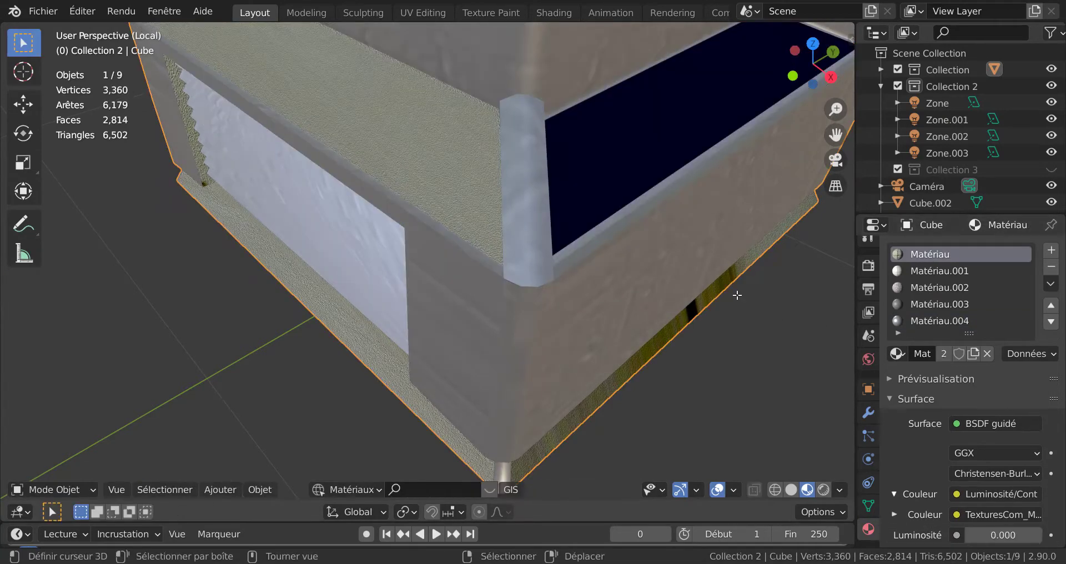
Step: Select only the filled slope face and turn on the face orientation overlay
{"action": "key", "text": "Tab"}
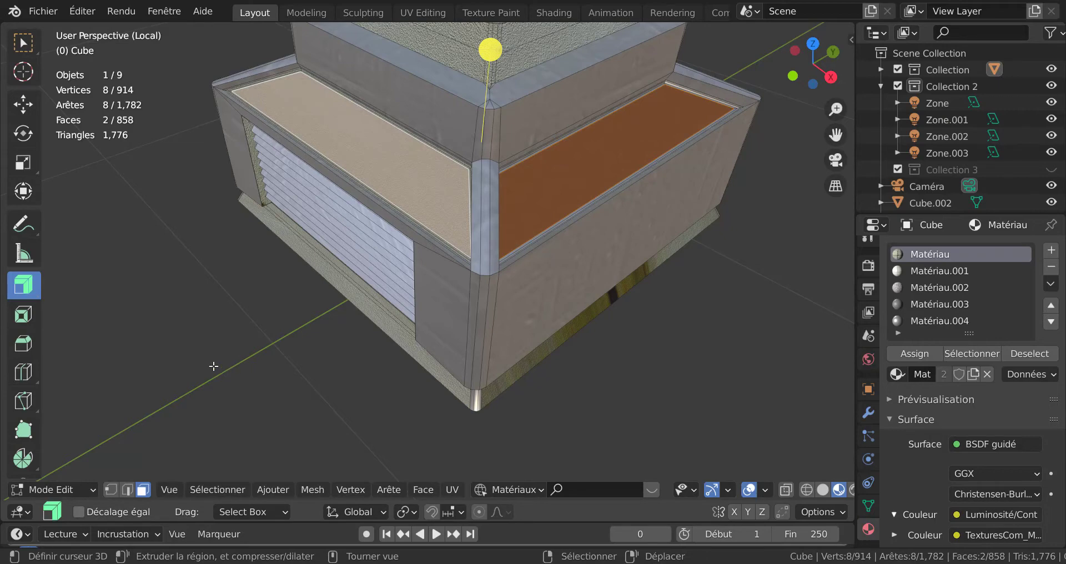
{"action": "left_click", "coordinate": [518, 222]}
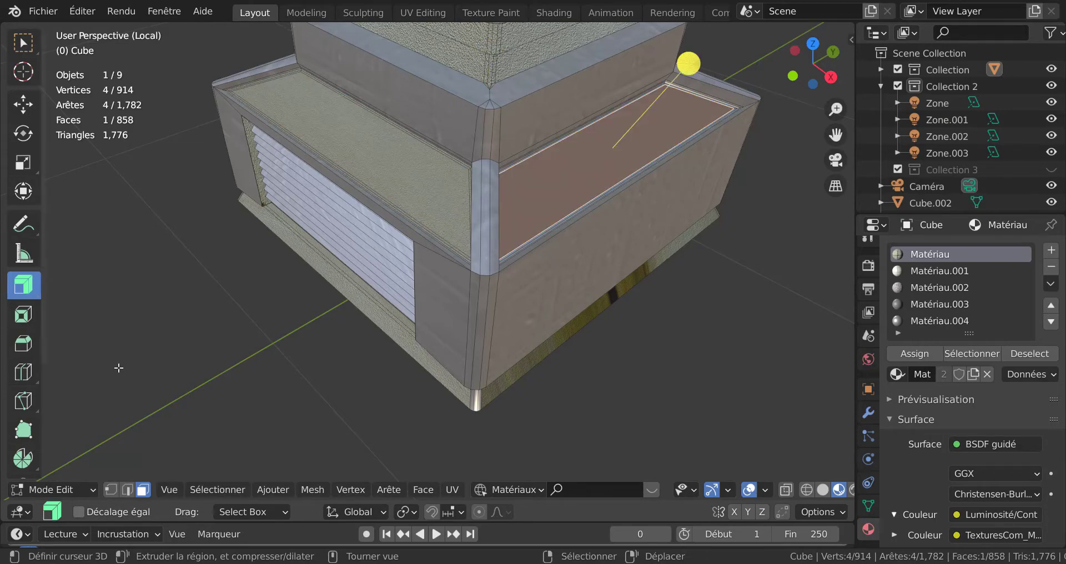
{"action": "key", "text": "q"}
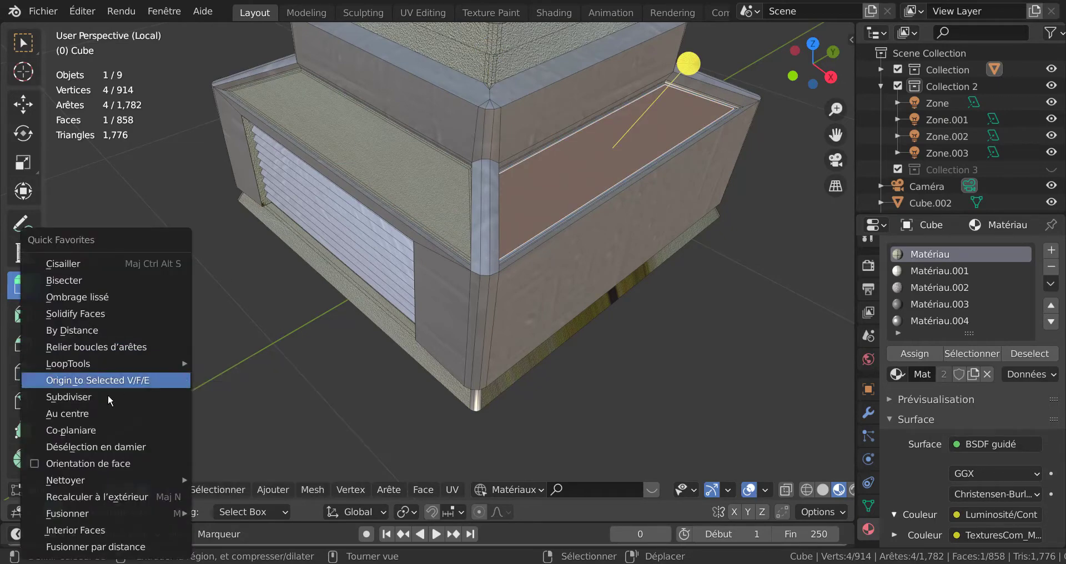
{"action": "left_click", "coordinate": [63, 463]}
Step: Examine the face orientation of the filled slope from outside and inside the tower base, in Object and Edit modes
{"action": "key", "text": "Tab"}
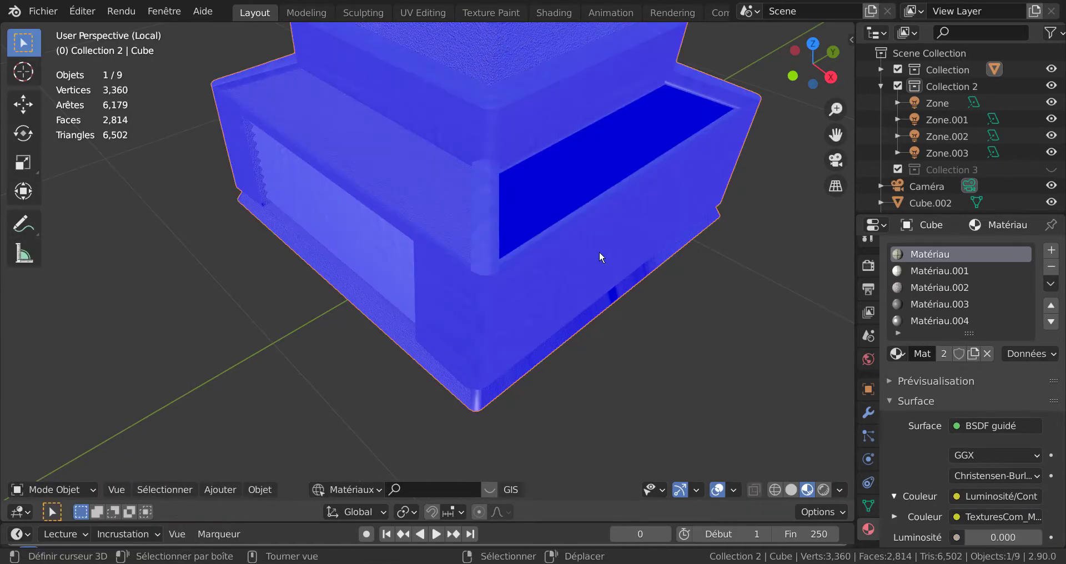
{"action": "key", "text": "Tab"}
{"action": "middle_click_drag", "start_coordinate": [531, 226], "coordinate": [397, 196]}
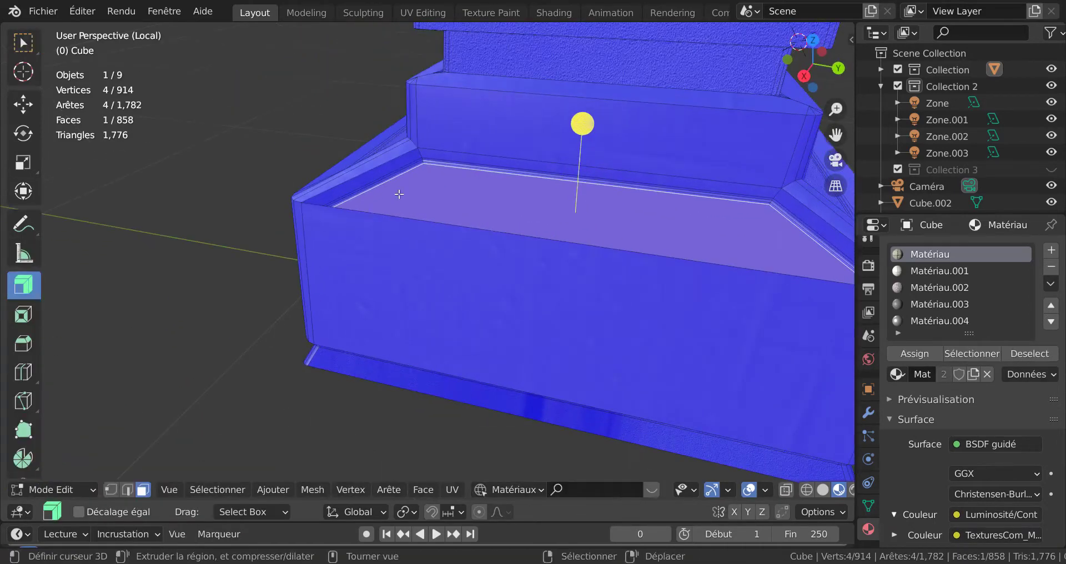
{"action": "key", "text": "Tab"}
{"action": "middle_click_drag", "start_coordinate": [448, 235], "coordinate": [673, 93]}
{"action": "key", "text": "Tab"}
{"action": "scroll", "coordinate": [643, 167], "scroll_direction": "up", "scroll_amount": 5}
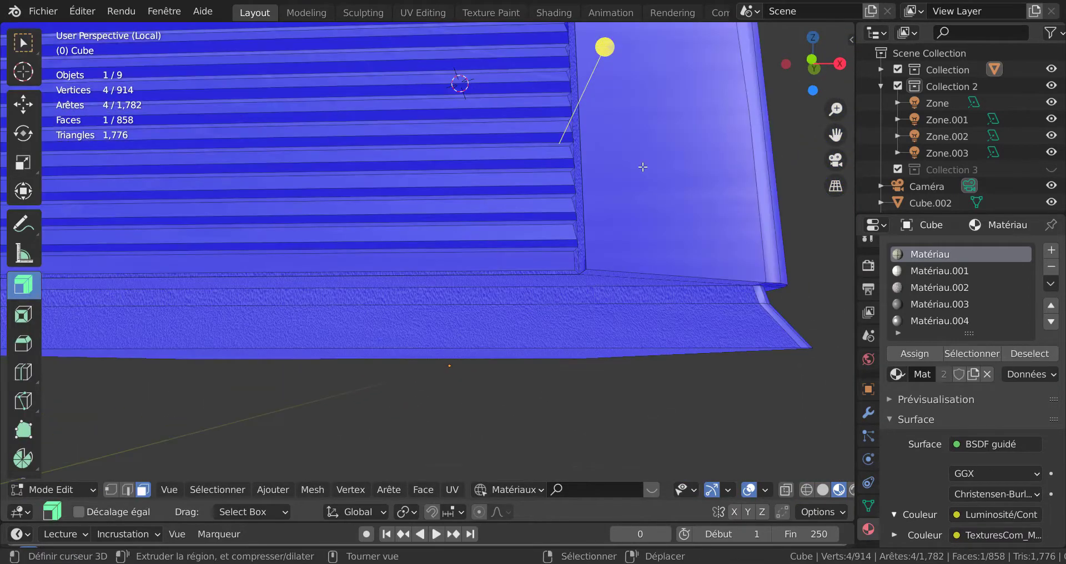
{"action": "scroll", "coordinate": [642, 168], "scroll_direction": "up", "scroll_amount": 4}
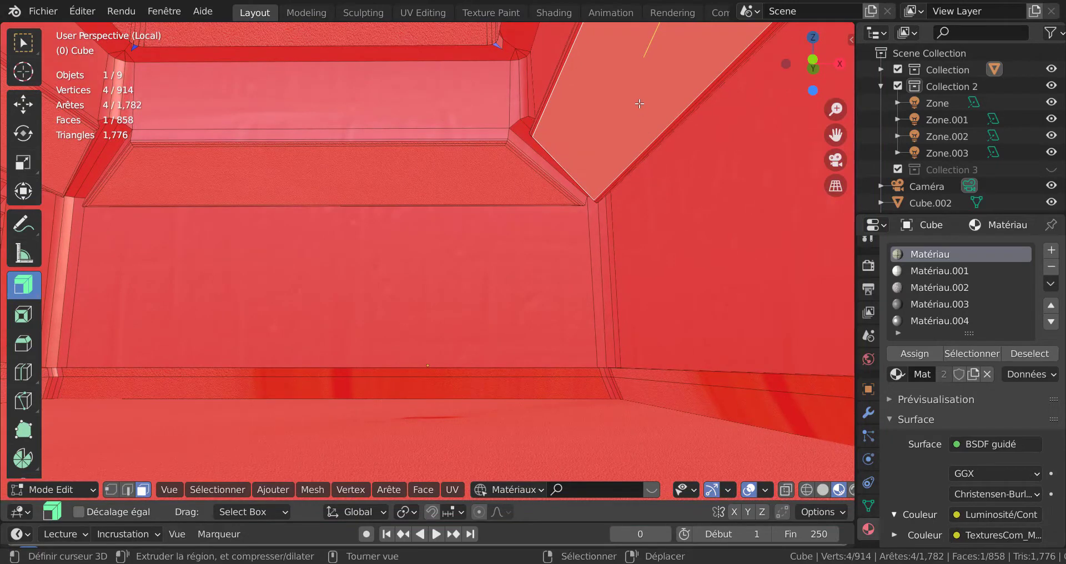
{"action": "middle_click_drag", "start_coordinate": [630, 119], "coordinate": [435, 267]}
{"action": "scroll", "coordinate": [438, 261], "scroll_direction": "up", "scroll_amount": 2}
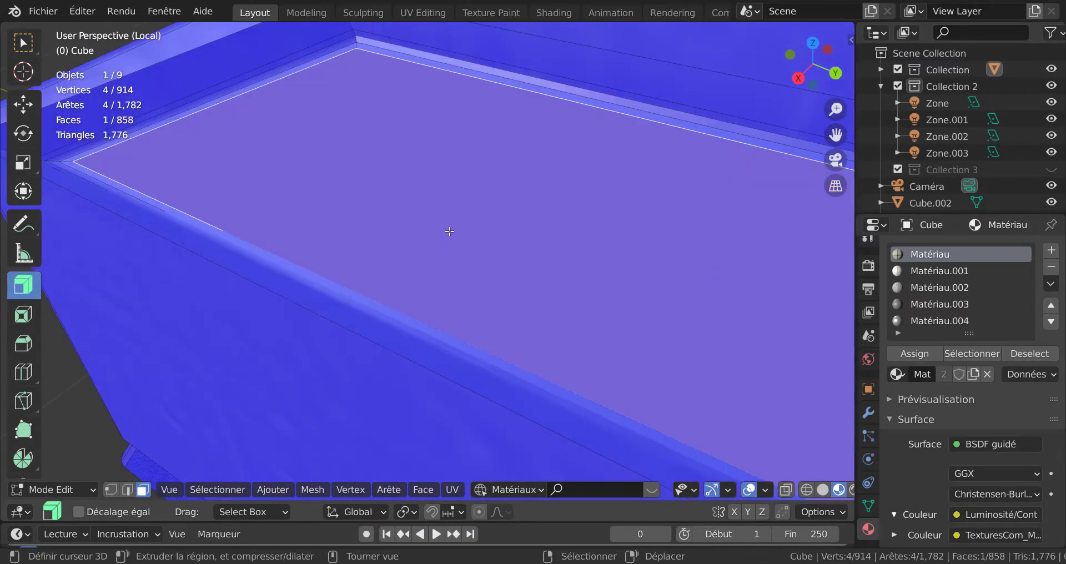
Step: Recalculate the filled slope face's normals to the outside, toggling the Inside option on and back off to compare
{"action": "key", "text": "Tab"}
{"action": "key", "text": "Tab"}
{"action": "key", "text": "q"}
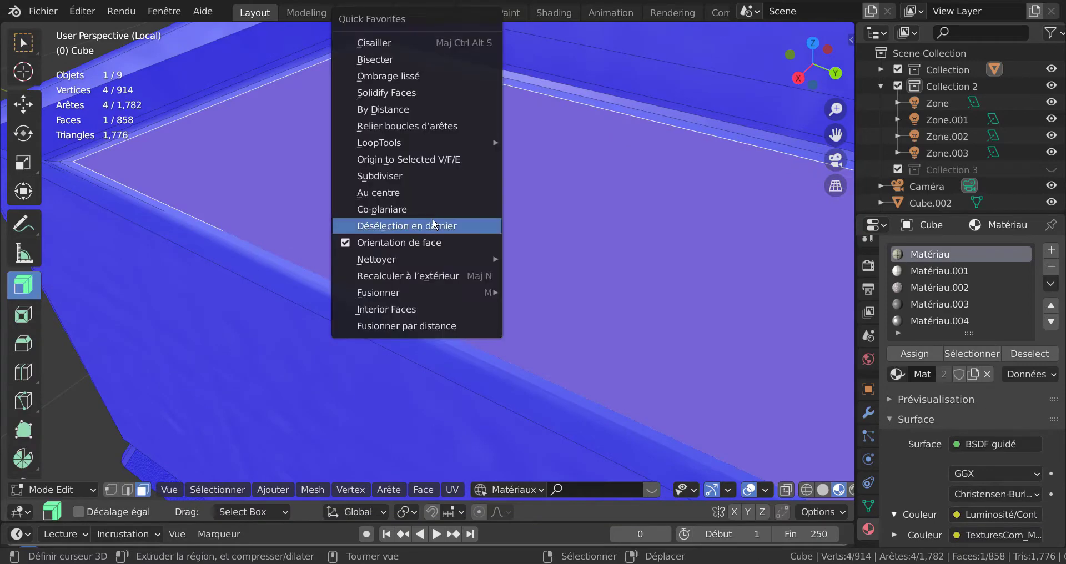
{"action": "left_click", "coordinate": [401, 276]}
{"action": "scroll", "coordinate": [440, 259], "scroll_direction": "down", "scroll_amount": 3}
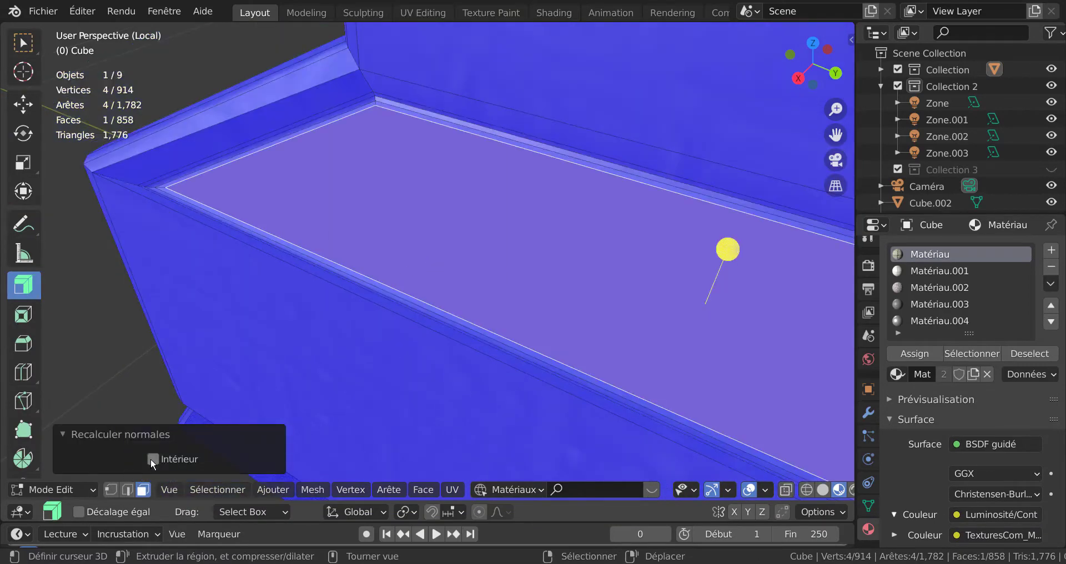
{"action": "left_click", "coordinate": [152, 458]}
{"action": "left_click", "coordinate": [152, 458]}
{"action": "key", "text": "Tab"}
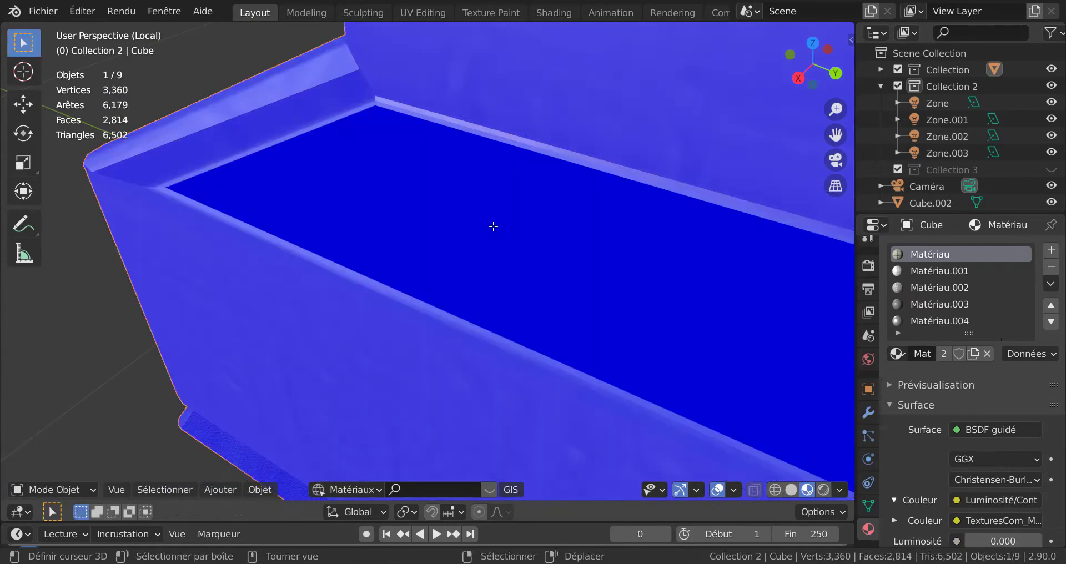
Step: Compare the filled slope's shading with the adjacent slope from several angles, in both Object and Edit modes
{"action": "scroll", "coordinate": [494, 227], "scroll_direction": "down", "scroll_amount": 4}
{"action": "middle_click_drag", "start_coordinate": [514, 233], "coordinate": [659, 268]}
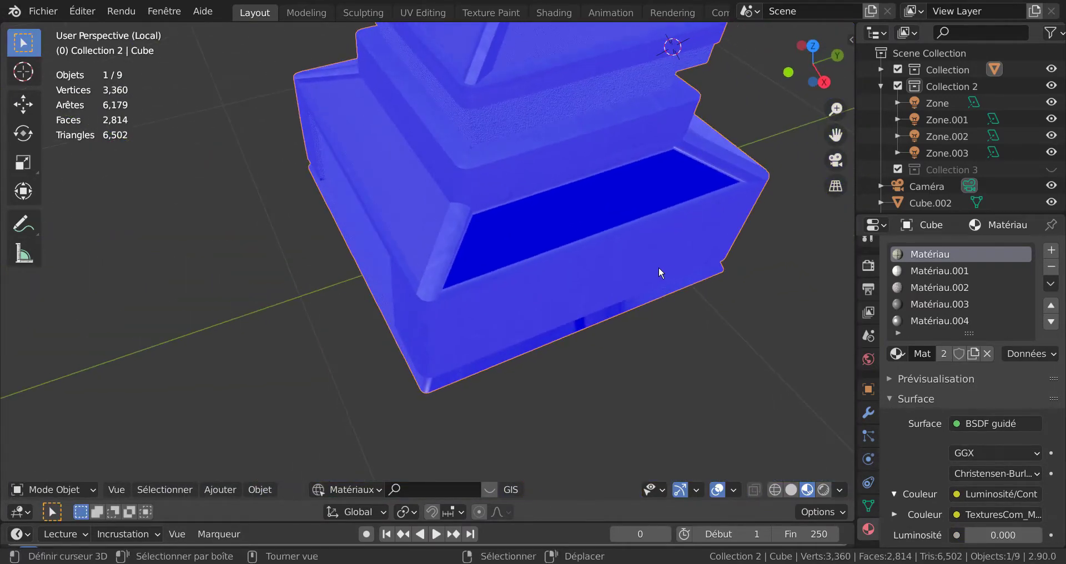
{"action": "scroll", "coordinate": [607, 273], "scroll_direction": "up", "scroll_amount": 2}
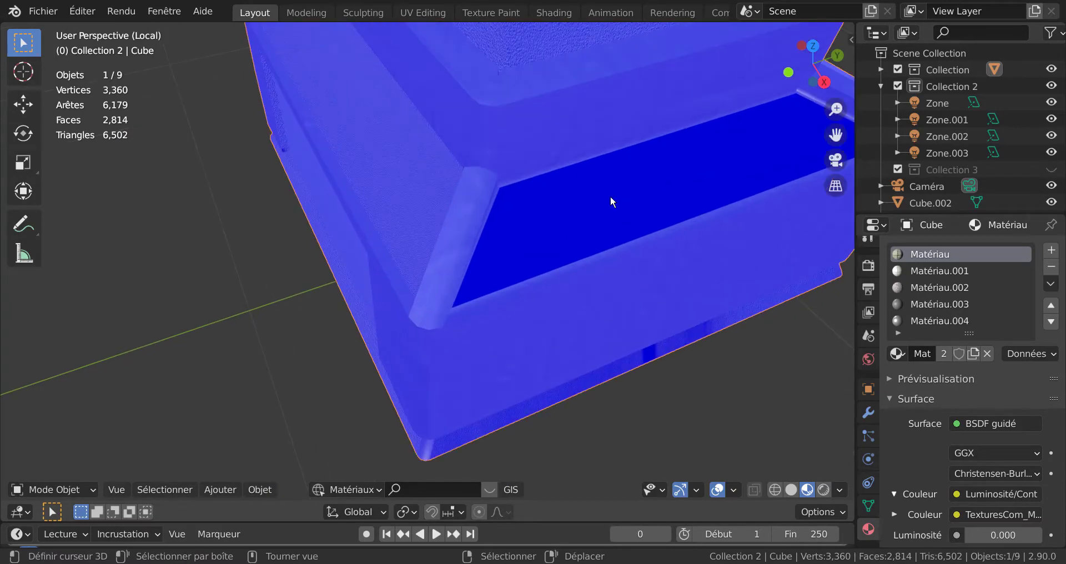
{"action": "key", "text": "Tab"}
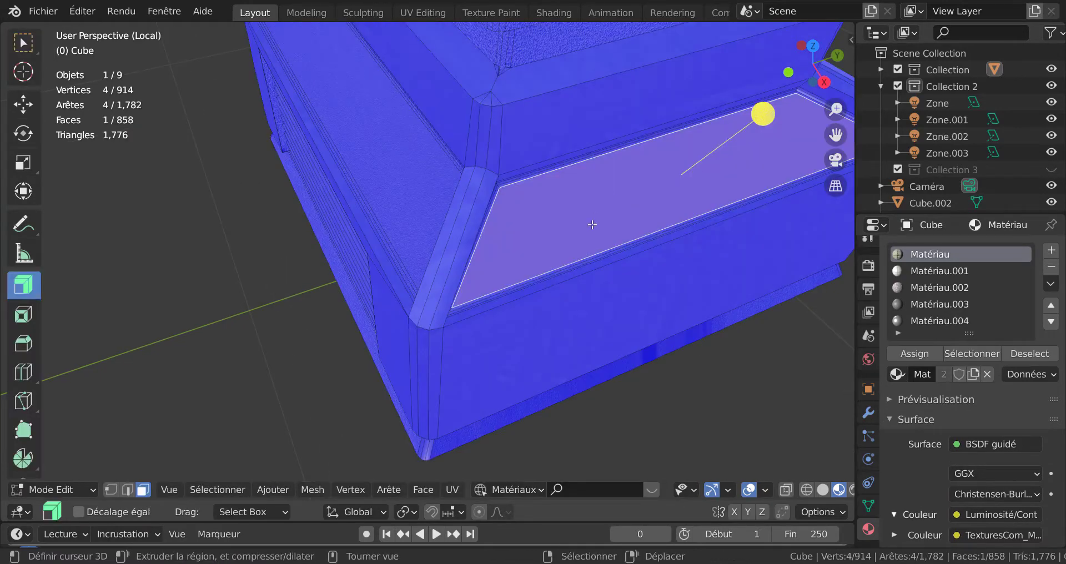
{"action": "middle_click_drag", "start_coordinate": [631, 220], "coordinate": [651, 210]}
{"action": "key", "text": "Tab"}
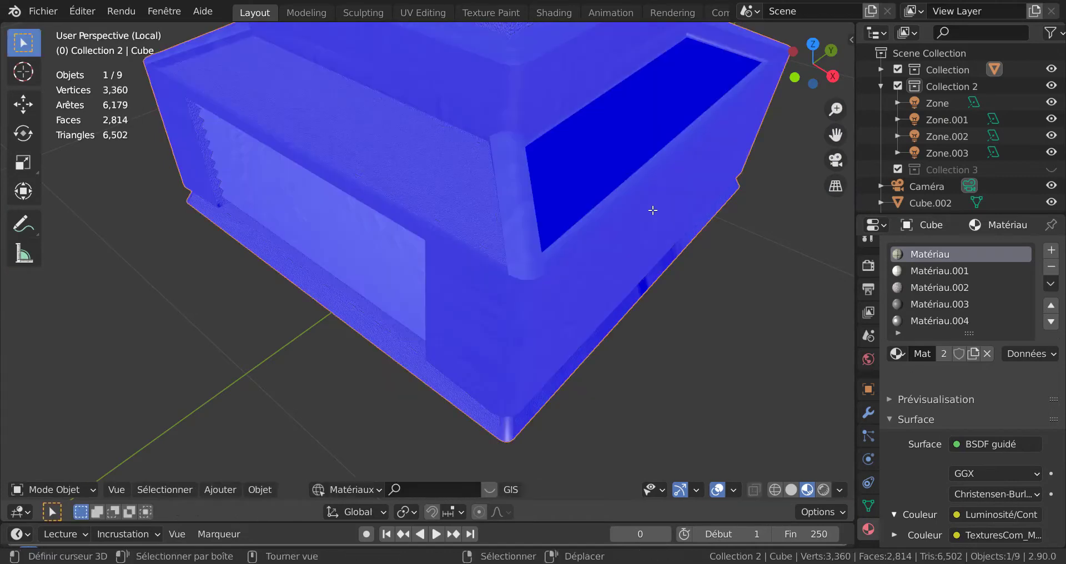
{"action": "key", "text": "Tab"}
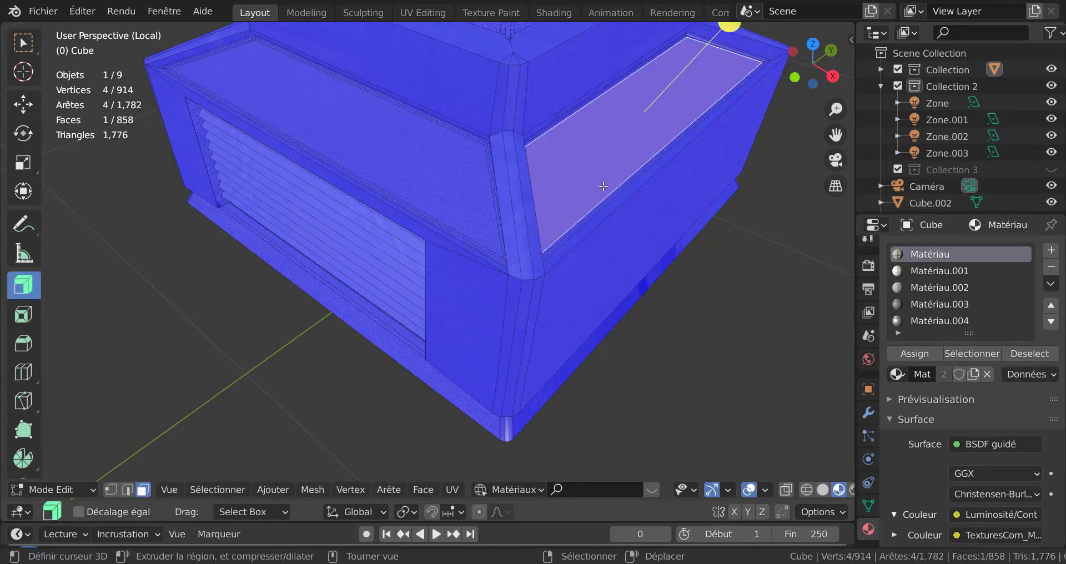
{"action": "scroll", "coordinate": [604, 186], "scroll_direction": "down", "scroll_amount": 1}
{"action": "middle_click_drag", "start_coordinate": [535, 288], "coordinate": [446, 413], "text": "shift"}
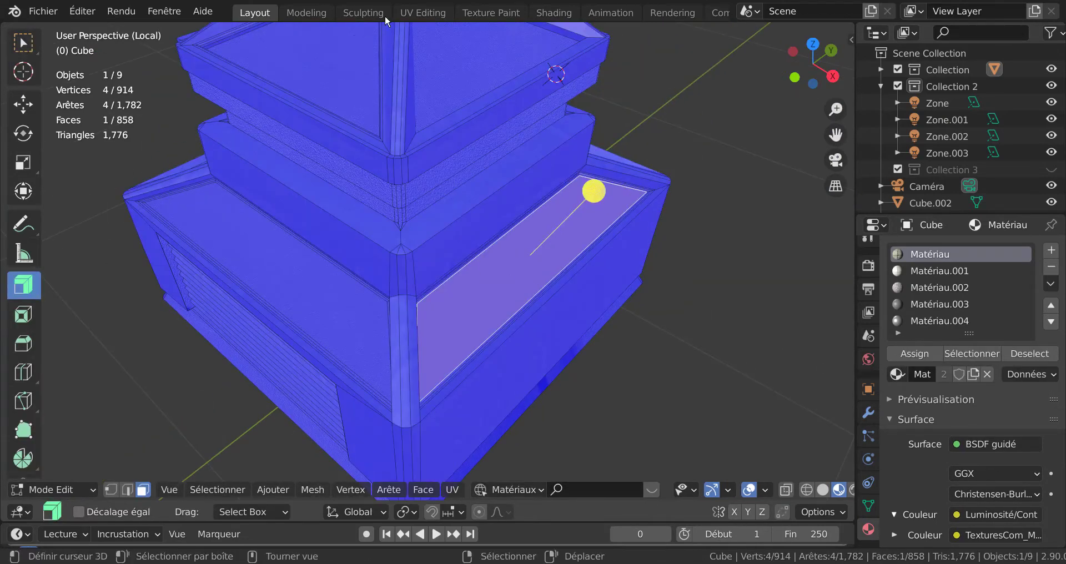
Step: Open the UV Editing workspace and enlarge the metal plate texture in the UV editor
{"action": "left_click", "coordinate": [422, 12]}
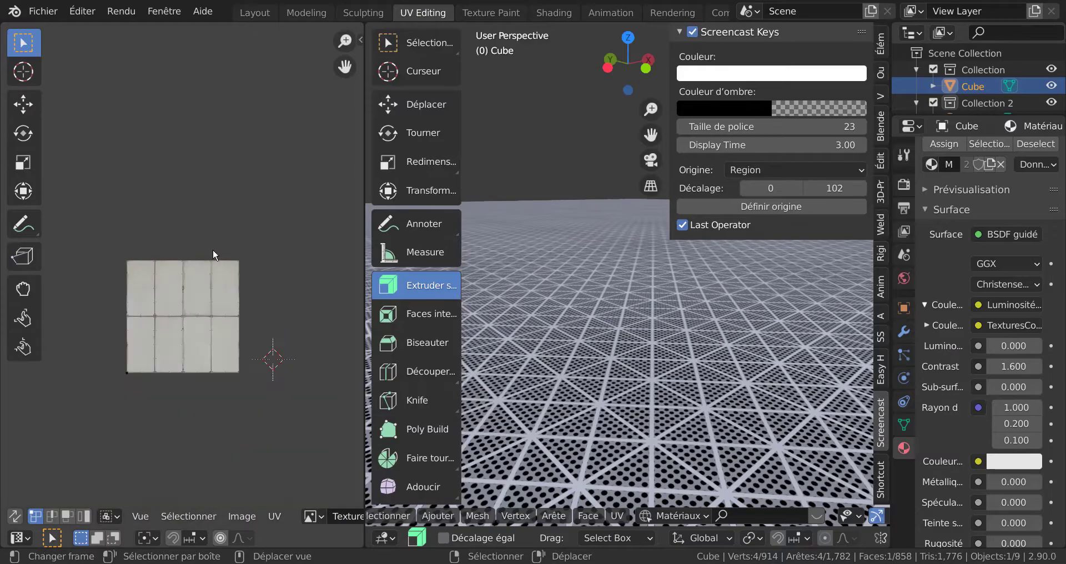
{"action": "scroll", "coordinate": [213, 254], "scroll_direction": "up", "scroll_amount": 2}
{"action": "middle_click_drag", "start_coordinate": [245, 325], "coordinate": [215, 259]}
{"action": "scroll", "coordinate": [293, 252], "scroll_direction": "up", "scroll_amount": 2}
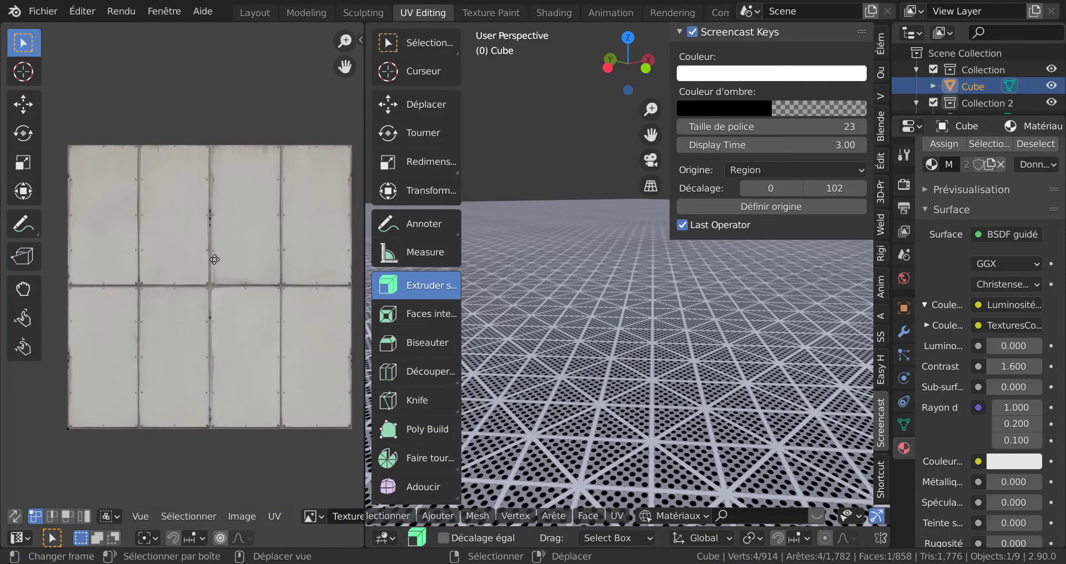
Step: Inspect the tower base and its sloping faces up close beside the metal plate texture in the UV Editing workspace
{"action": "scroll", "coordinate": [585, 258], "scroll_direction": "down", "scroll_amount": 4}
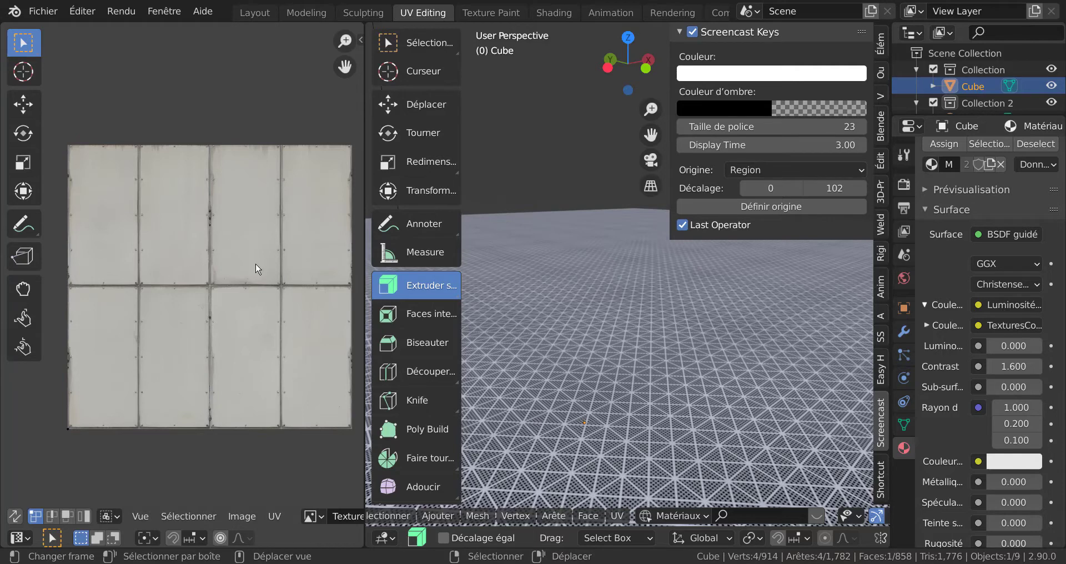
{"action": "scroll", "coordinate": [637, 393], "scroll_direction": "down", "scroll_amount": 4}
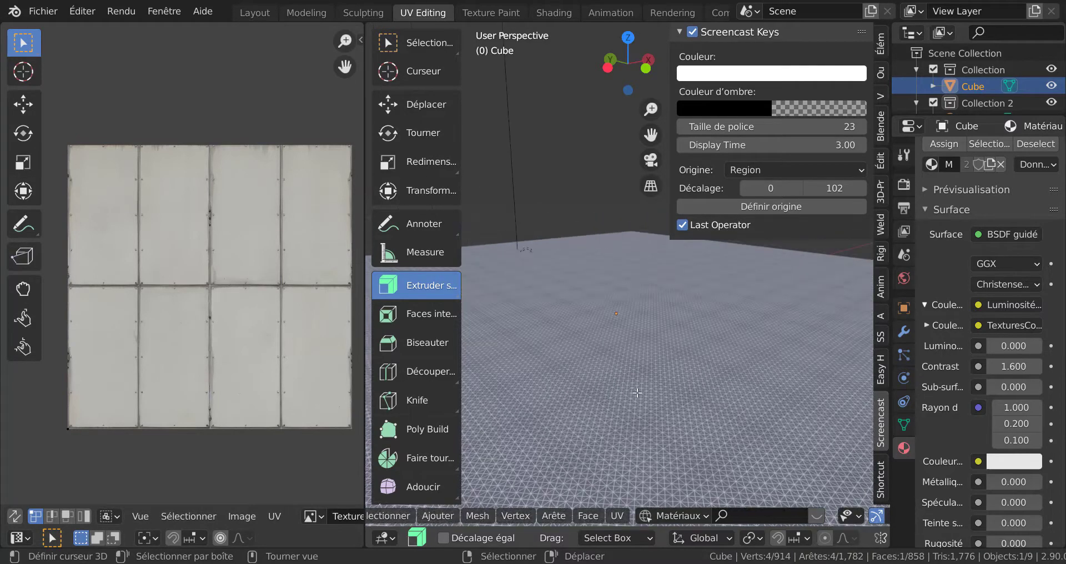
{"action": "scroll", "coordinate": [637, 392], "scroll_direction": "down", "scroll_amount": 6}
{"action": "middle_click_drag", "start_coordinate": [678, 368], "coordinate": [632, 307]}
{"action": "scroll", "coordinate": [551, 365], "scroll_direction": "up", "scroll_amount": 4}
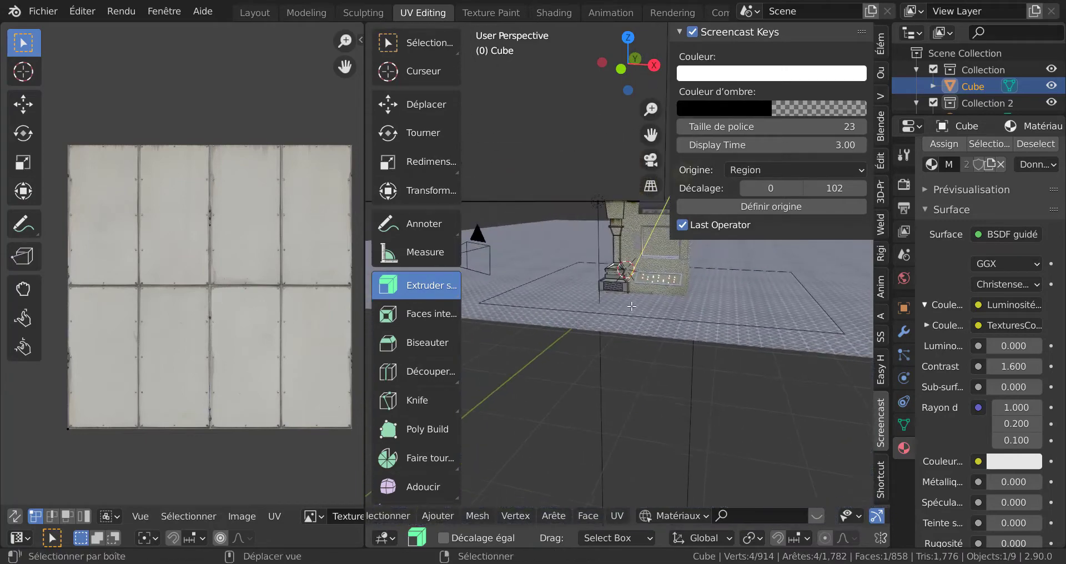
{"action": "scroll", "coordinate": [628, 314], "scroll_direction": "up", "scroll_amount": 8}
{"action": "scroll", "coordinate": [628, 314], "scroll_direction": "down", "scroll_amount": 8}
{"action": "scroll", "coordinate": [628, 317], "scroll_direction": "down", "scroll_amount": 2}
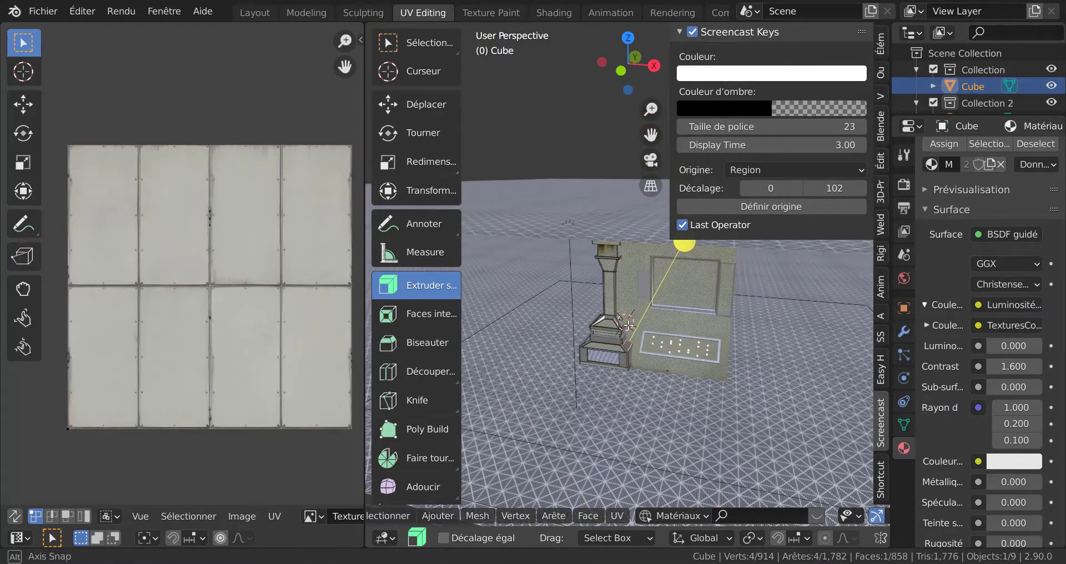
{"action": "scroll", "coordinate": [638, 309], "scroll_direction": "up", "scroll_amount": 4}
{"action": "scroll", "coordinate": [637, 309], "scroll_direction": "up", "scroll_amount": 4}
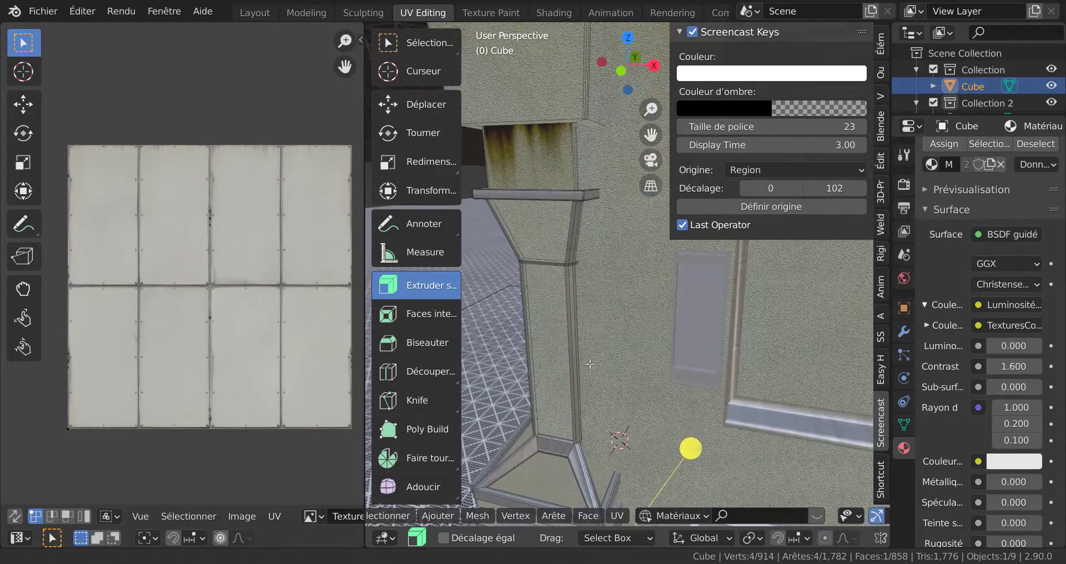
{"action": "scroll", "coordinate": [637, 311], "scroll_direction": "down", "scroll_amount": 8}
{"action": "scroll", "coordinate": [593, 362], "scroll_direction": "up", "scroll_amount": 7}
{"action": "middle_click_drag", "start_coordinate": [592, 363], "coordinate": [599, 370], "text": "shift"}
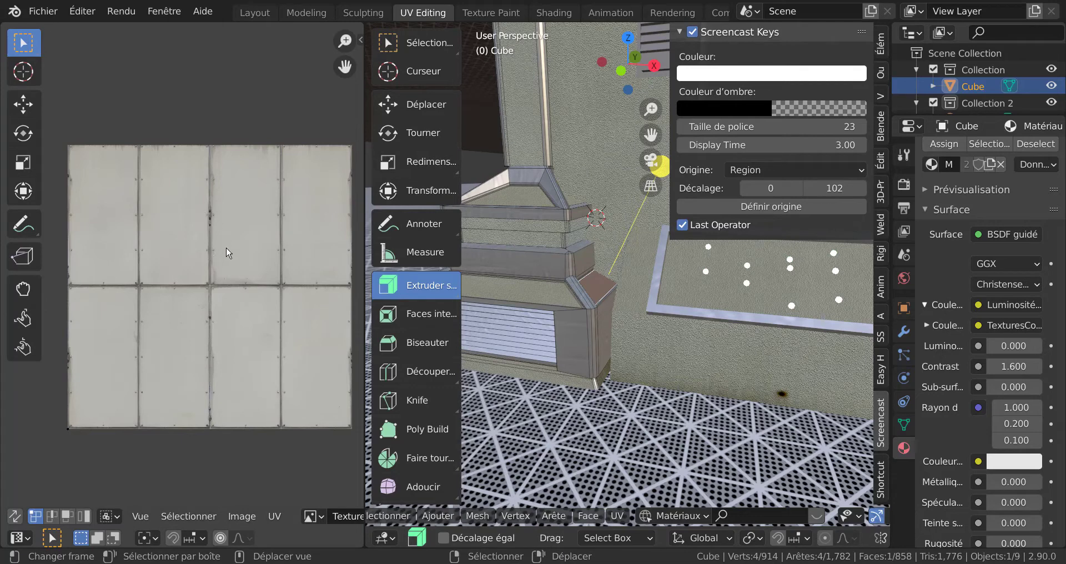
Step: Compare the UV mapping of the front slope and the filled slope over the metal plate texture
{"action": "key", "text": "a"}
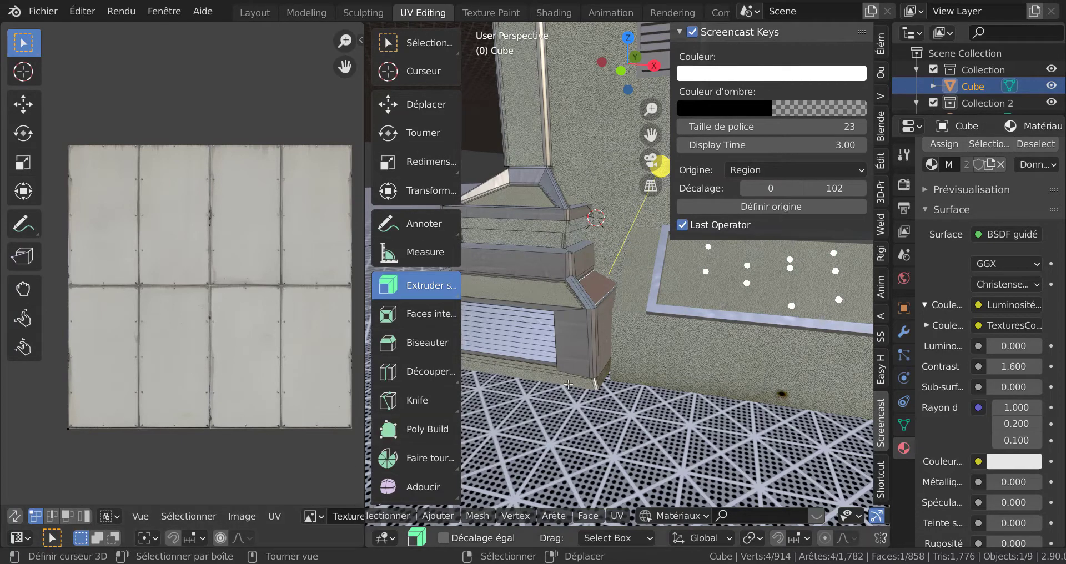
{"action": "left_click", "coordinate": [533, 293]}
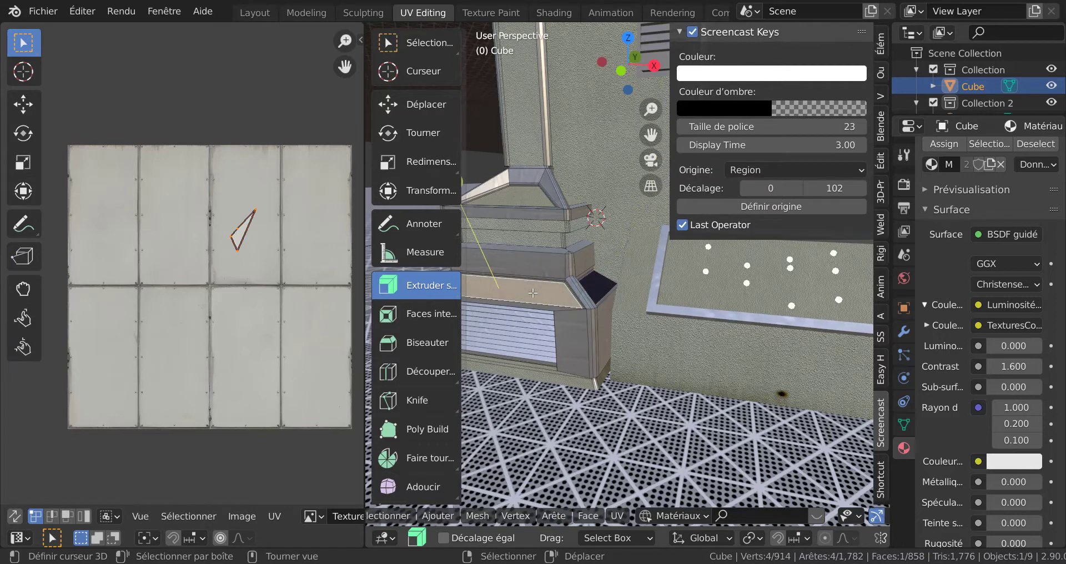
{"action": "left_click", "coordinate": [597, 286]}
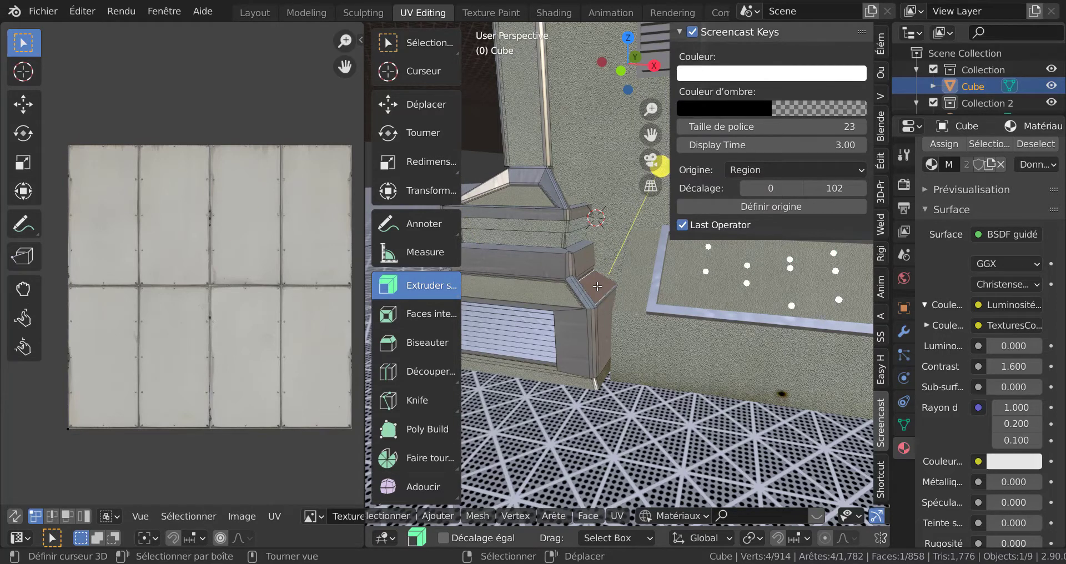
{"action": "scroll", "coordinate": [203, 371], "scroll_direction": "down", "scroll_amount": 7}
{"action": "scroll", "coordinate": [203, 370], "scroll_direction": "up", "scroll_amount": 4}
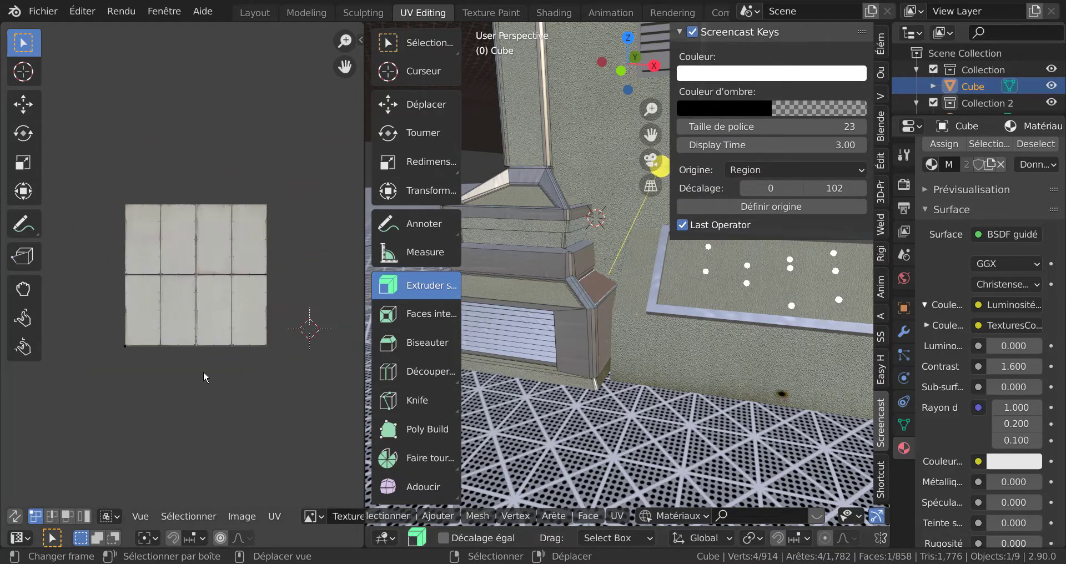
{"action": "scroll", "coordinate": [203, 372], "scroll_direction": "up", "scroll_amount": 4}
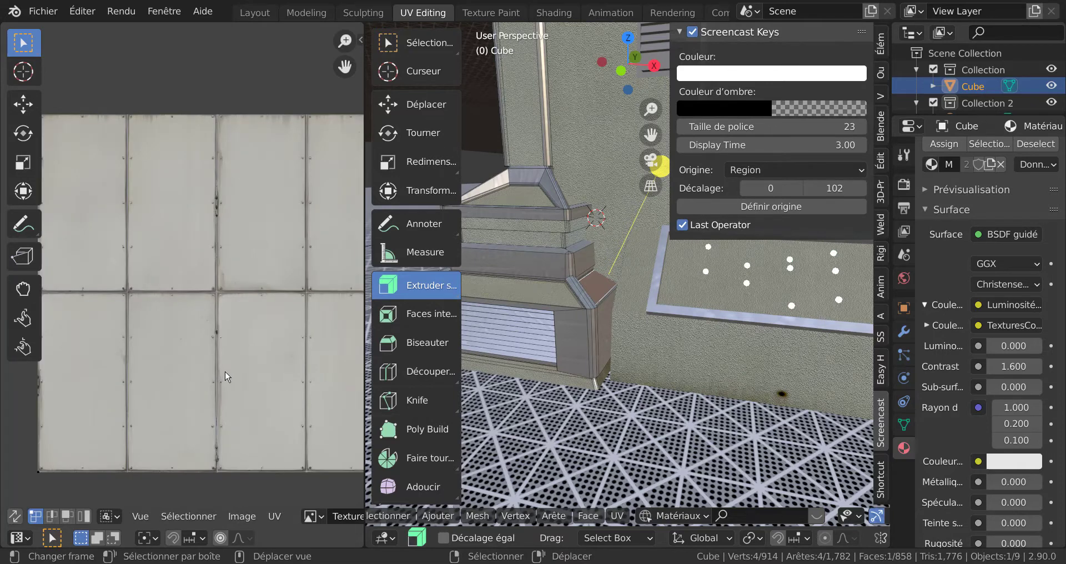
{"action": "scroll", "coordinate": [227, 371], "scroll_direction": "up", "scroll_amount": 4}
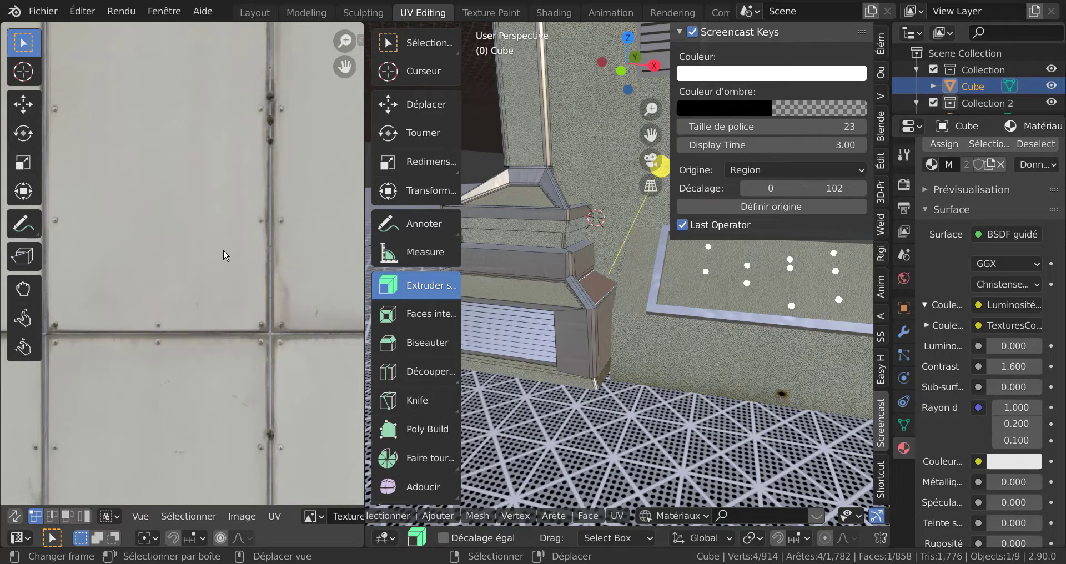
{"action": "scroll", "coordinate": [169, 321], "scroll_direction": "down", "scroll_amount": 6}
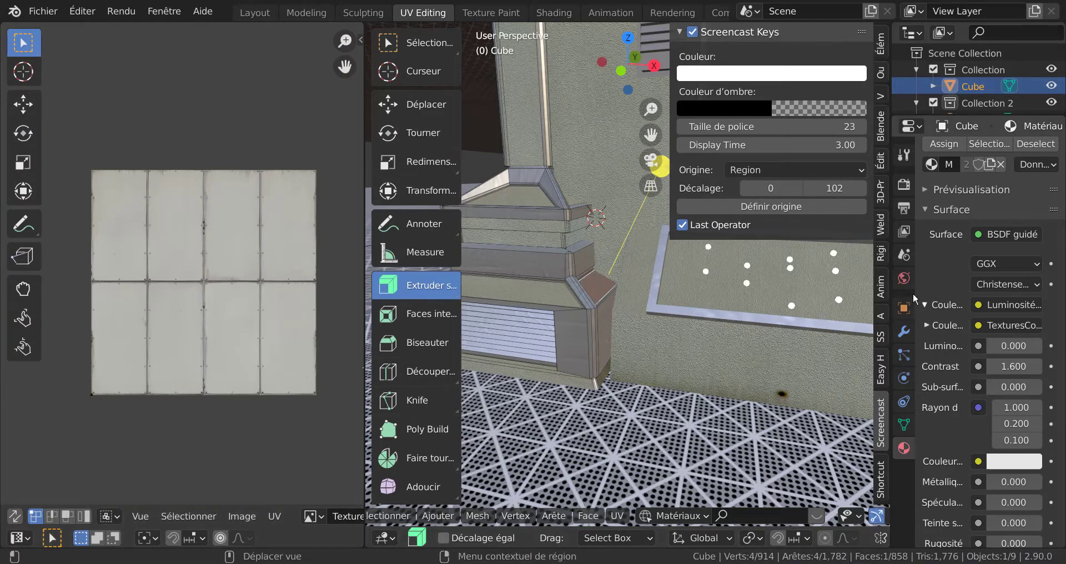
Step: Widen the material properties area and add a new material slot with a fresh material to the tower base
{"action": "mouse_move", "coordinate": [917, 300]}
{"action": "left_mouse_down"}
{"action": "mouse_move", "coordinate": [730, 304]}
{"action": "mouse_move", "coordinate": [919, 302]}
{"action": "left_mouse_up"}
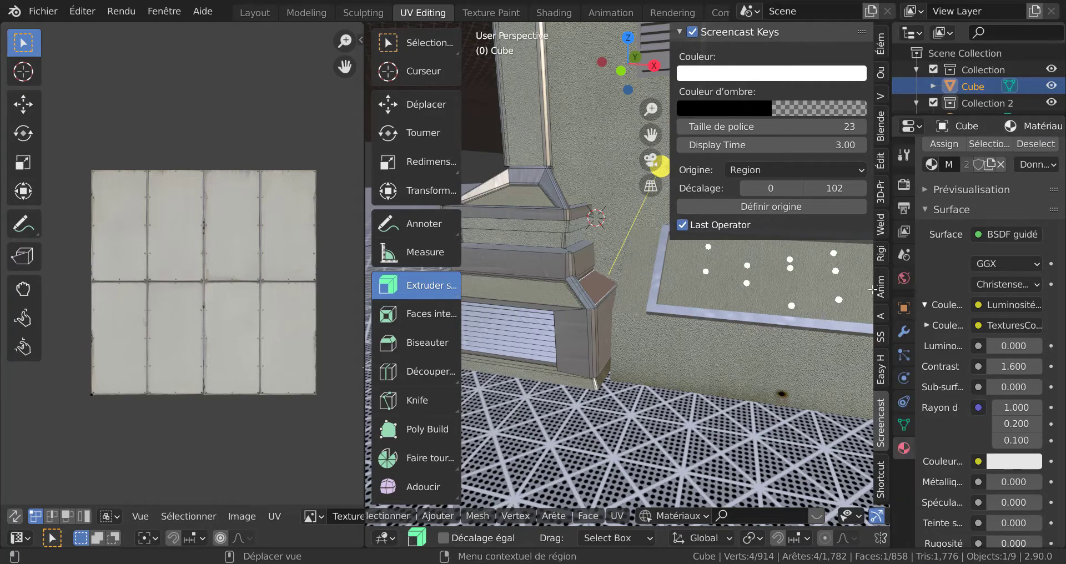
{"action": "left_click_drag", "start_coordinate": [890, 269], "coordinate": [717, 269]}
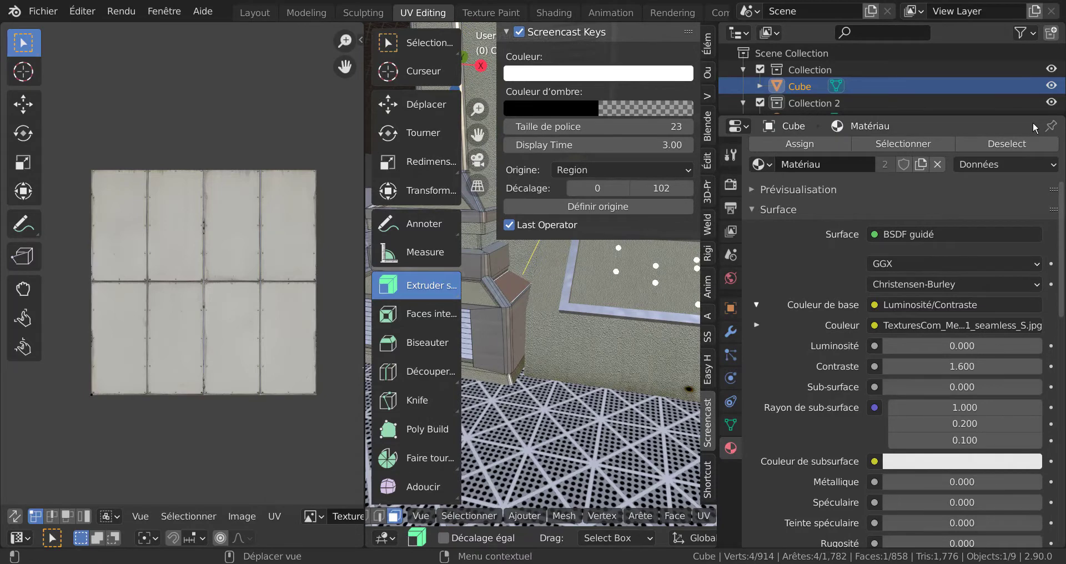
{"action": "scroll", "coordinate": [823, 167], "scroll_direction": "down", "scroll_amount": 4}
{"action": "scroll", "coordinate": [811, 233], "scroll_direction": "up", "scroll_amount": 5}
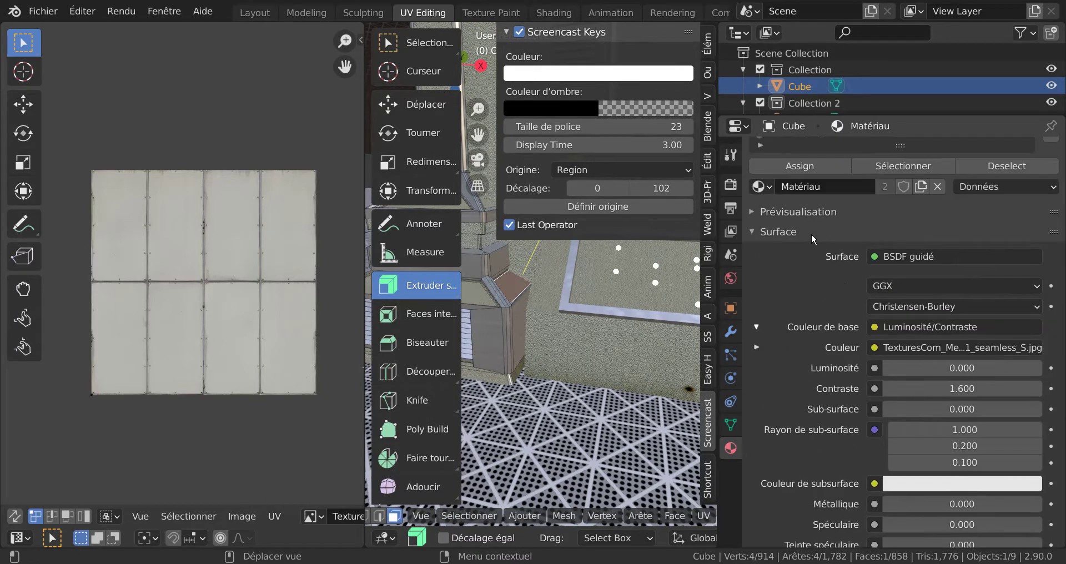
{"action": "scroll", "coordinate": [933, 267], "scroll_direction": "up", "scroll_amount": 4}
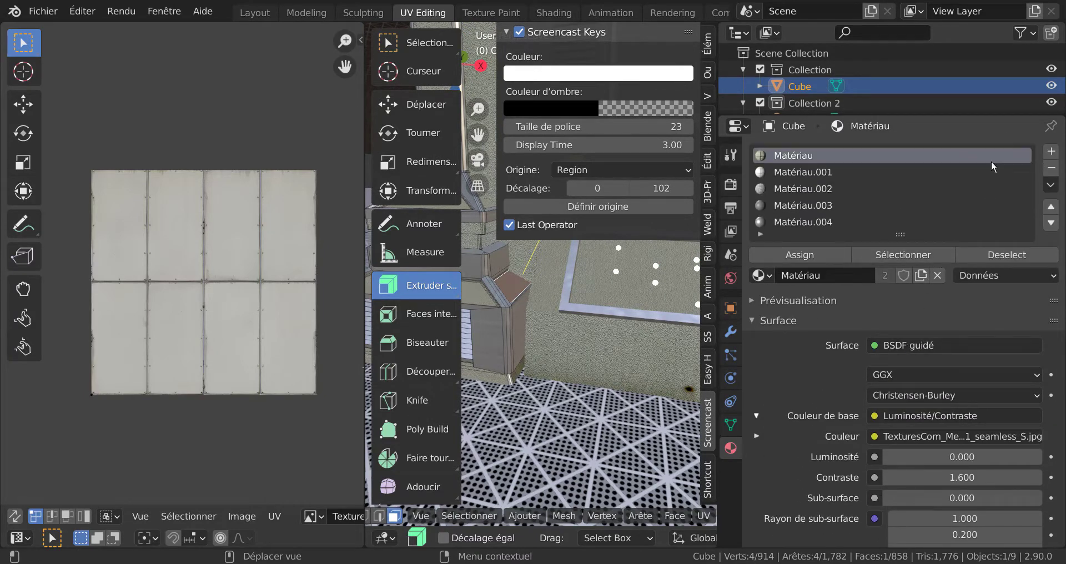
{"action": "left_click", "coordinate": [1053, 154]}
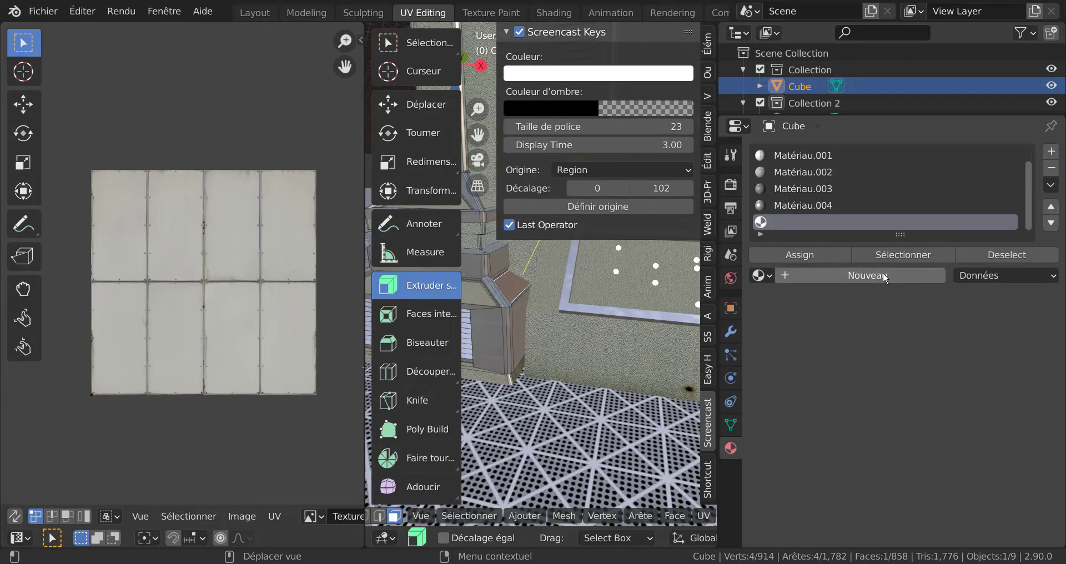
{"action": "left_click", "coordinate": [887, 278]}
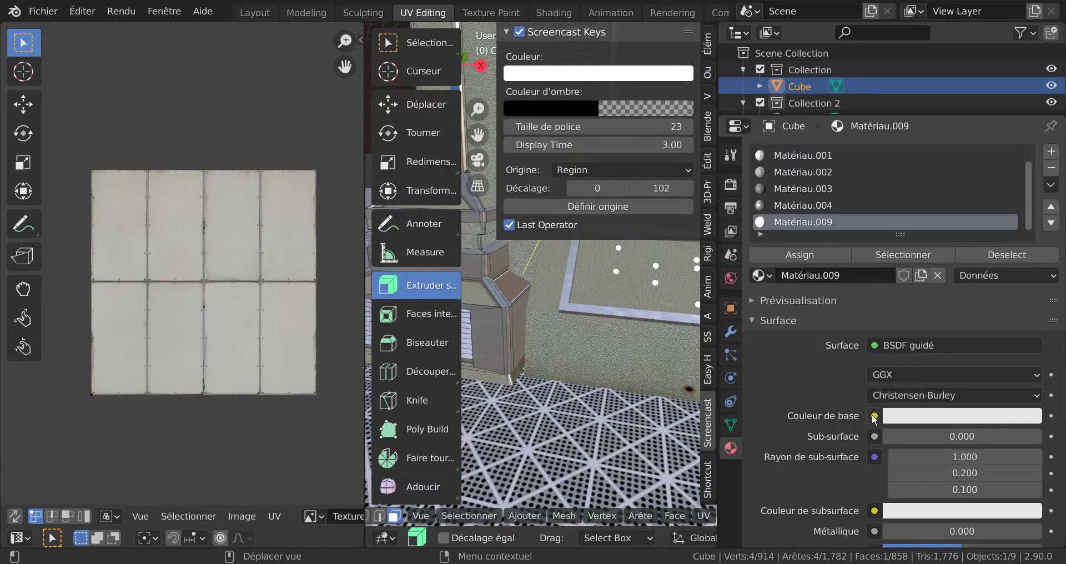
Step: Give the new material an image texture as base colour, comparing Métal194.jpg and settling on the TexturesCom seamless metal image
{"action": "left_click", "coordinate": [875, 417]}
{"action": "left_click", "coordinate": [476, 269]}
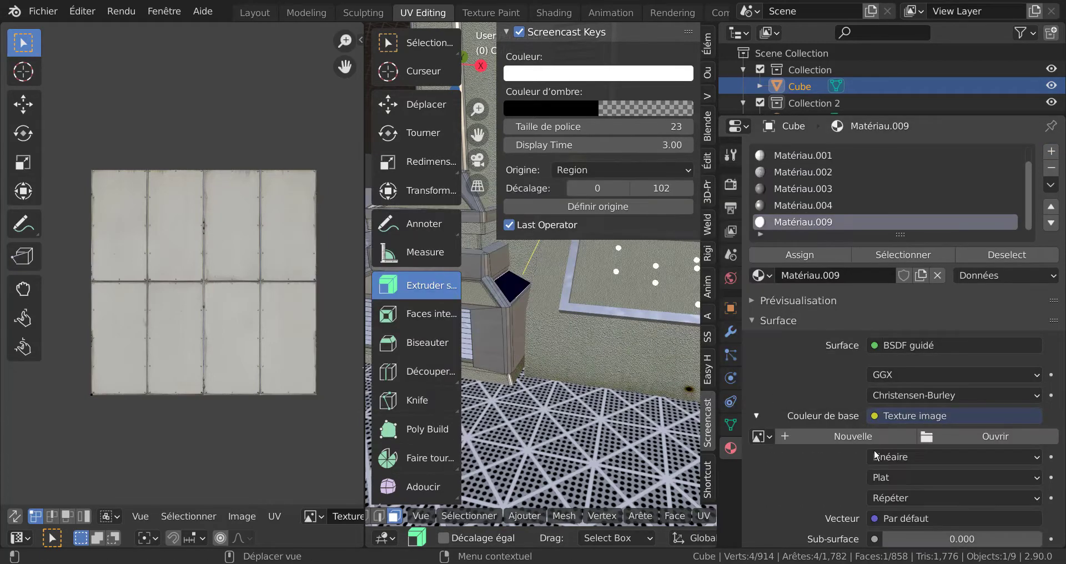
{"action": "scroll", "coordinate": [875, 455], "scroll_direction": "down", "scroll_amount": 4}
{"action": "left_click", "coordinate": [761, 347]}
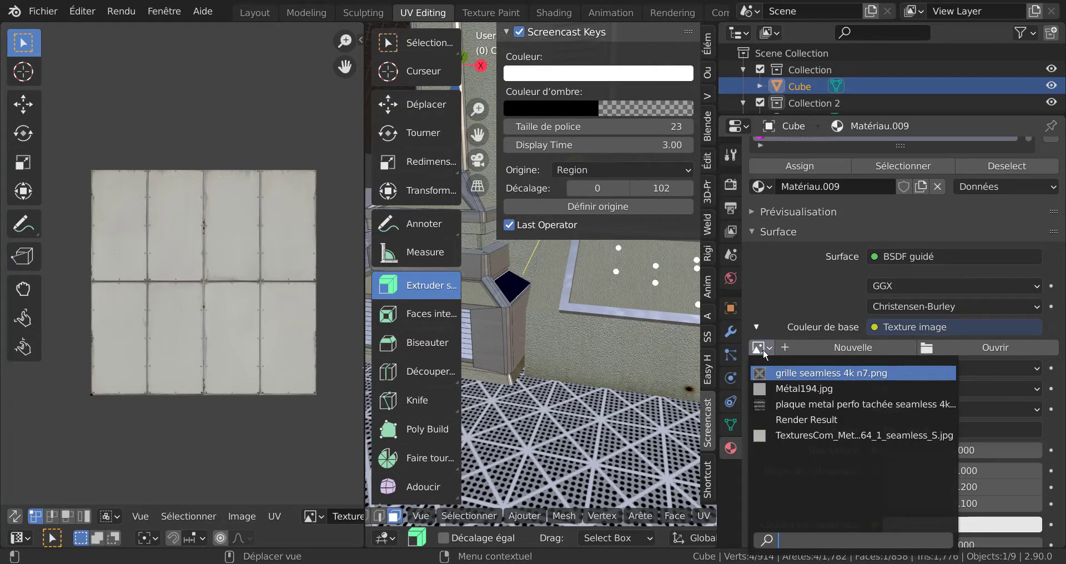
{"action": "left_click", "coordinate": [782, 437]}
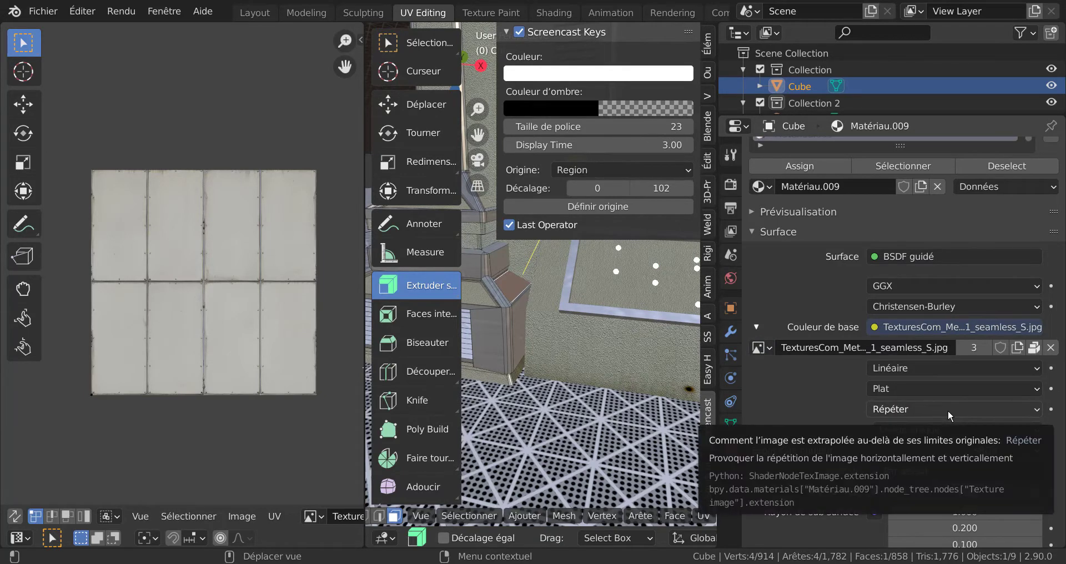
{"action": "left_click", "coordinate": [758, 348]}
{"action": "left_click", "coordinate": [762, 388]}
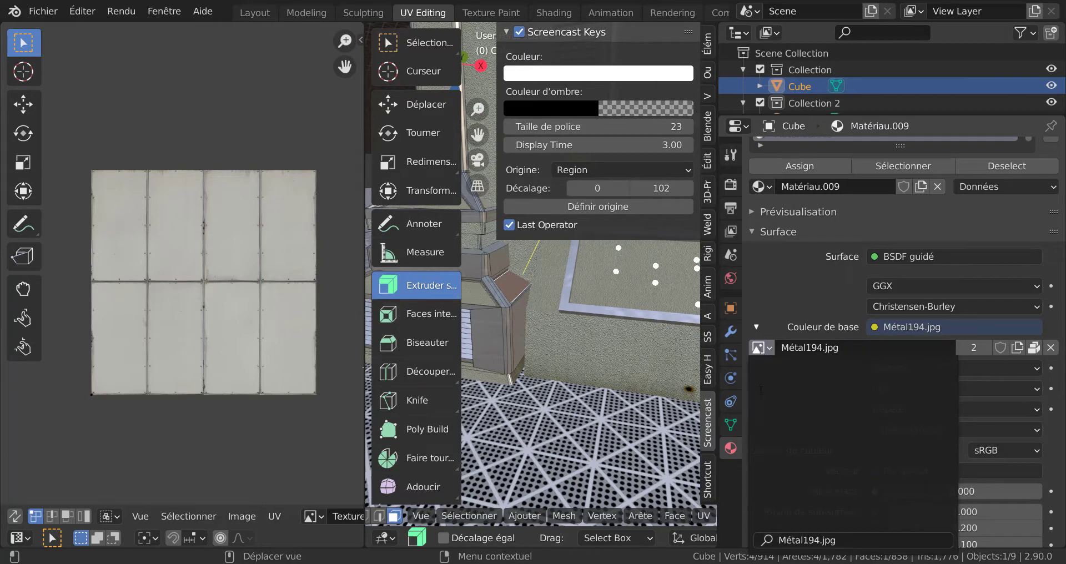
{"action": "left_click", "coordinate": [762, 348]}
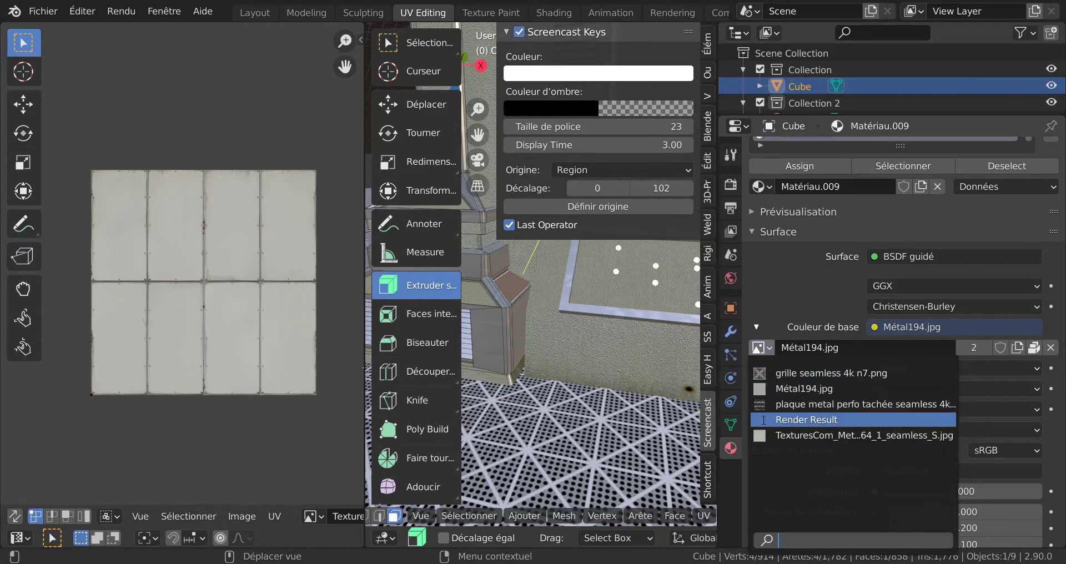
{"action": "left_click", "coordinate": [779, 436]}
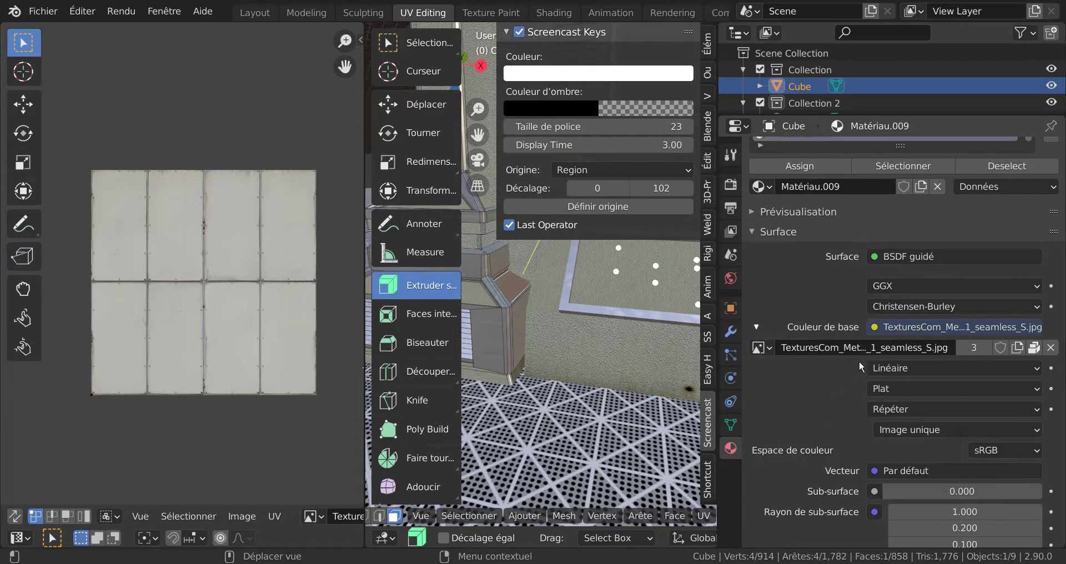
Step: Lower the new material's specular and roughness values
{"action": "scroll", "coordinate": [859, 364], "scroll_direction": "down", "scroll_amount": 6}
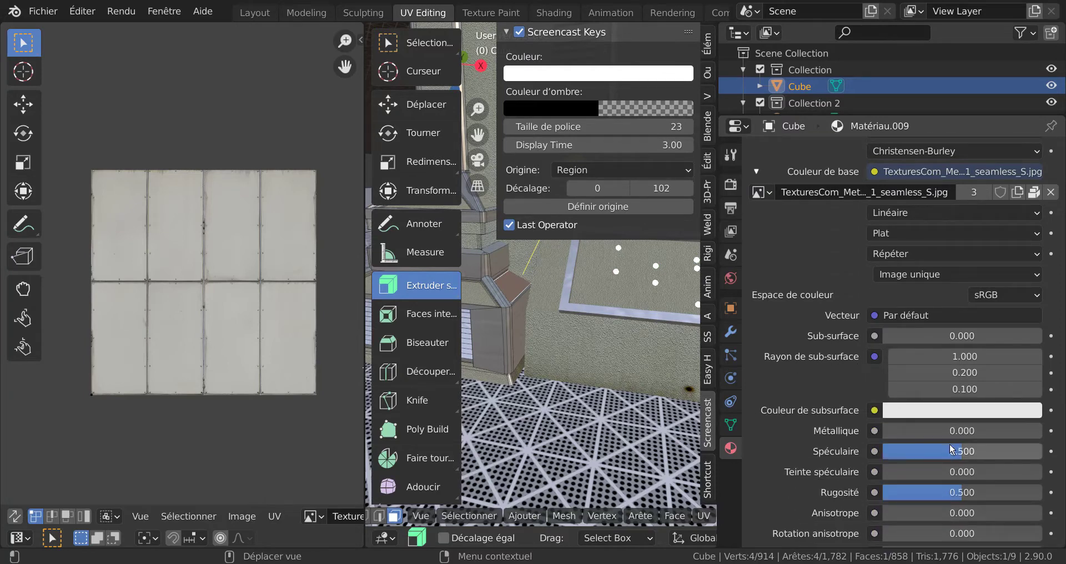
{"action": "left_click_drag", "start_coordinate": [952, 449], "coordinate": [944, 451]}
{"action": "left_click_drag", "start_coordinate": [961, 493], "coordinate": [916, 493]}
{"action": "left_click_drag", "start_coordinate": [955, 451], "coordinate": [933, 451]}
{"action": "scroll", "coordinate": [831, 308], "scroll_direction": "up", "scroll_amount": 2}
{"action": "scroll", "coordinate": [831, 314], "scroll_direction": "up", "scroll_amount": 6}
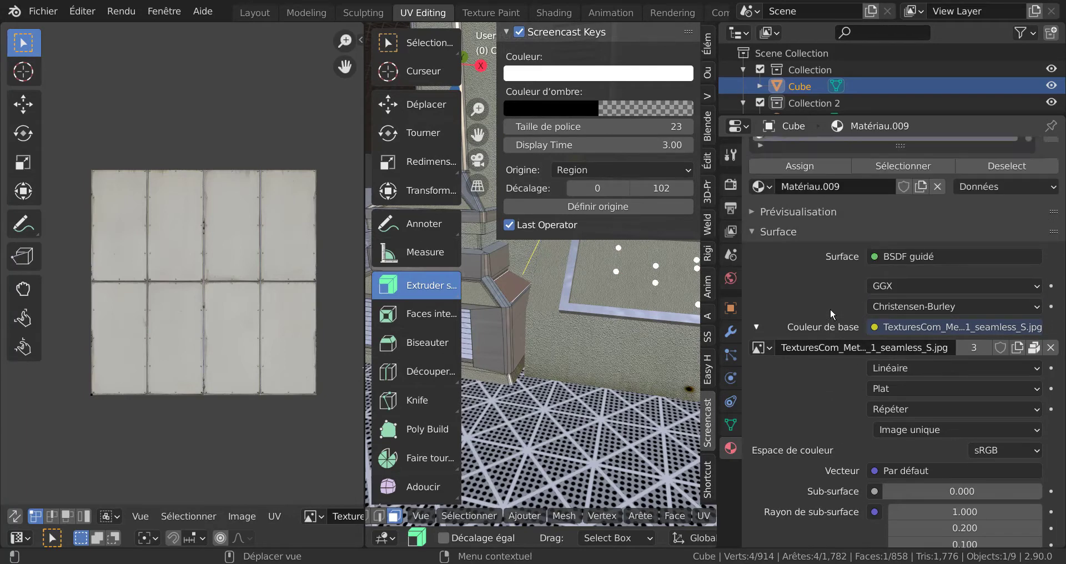
Step: Replace the material in the new slot with the existing Matériau
{"action": "left_click", "coordinate": [765, 209]}
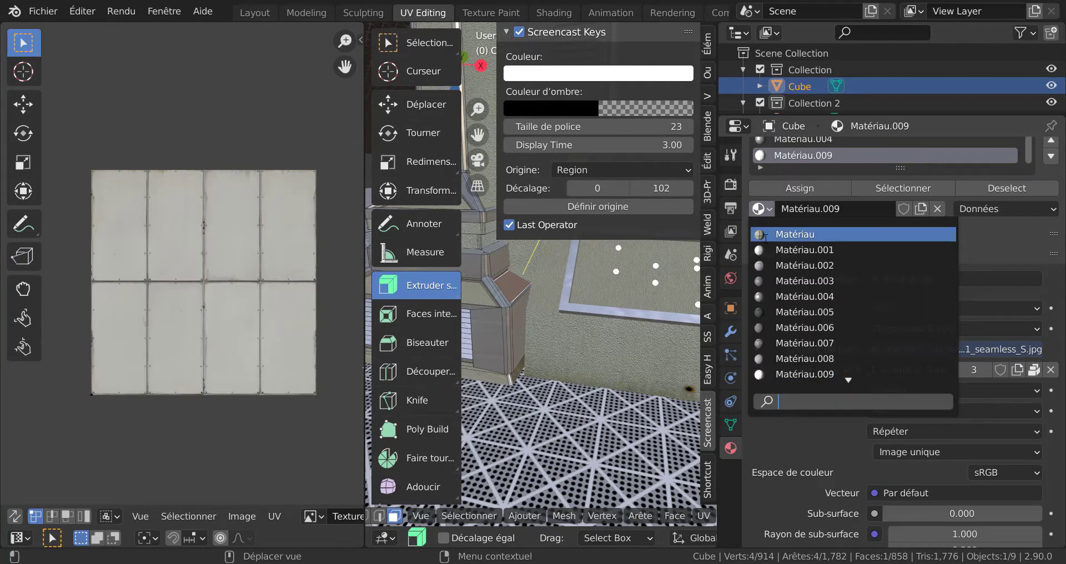
{"action": "left_click", "coordinate": [796, 235]}
{"action": "mouse_move", "coordinate": [529, 345]}
{"action": "middle_mouse_down"}
{"action": "mouse_move", "coordinate": [547, 374]}
{"action": "mouse_move", "coordinate": [569, 345]}
{"action": "mouse_move", "coordinate": [541, 358]}
{"action": "middle_mouse_up"}
{"action": "scroll", "coordinate": [569, 345], "scroll_direction": "down", "scroll_amount": 8}
{"action": "scroll", "coordinate": [570, 345], "scroll_direction": "down", "scroll_amount": 2}
Step: Return to the Layout workspace and merge all of the tower base's vertices by distance at 0.0001 m in Edit Mode
{"action": "left_click", "coordinate": [244, 13]}
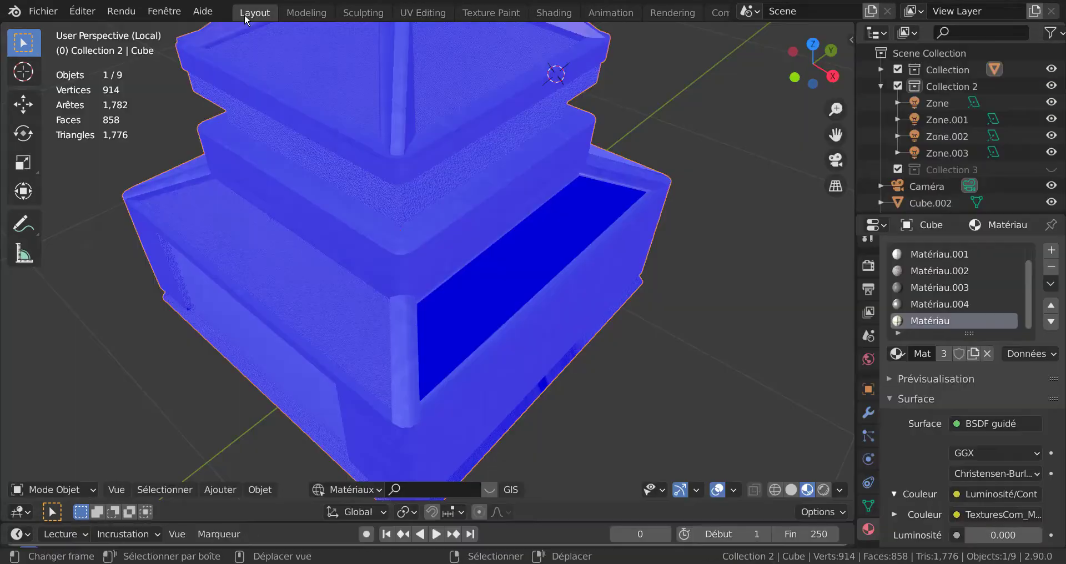
{"action": "middle_click_drag", "start_coordinate": [479, 258], "coordinate": [555, 254]}
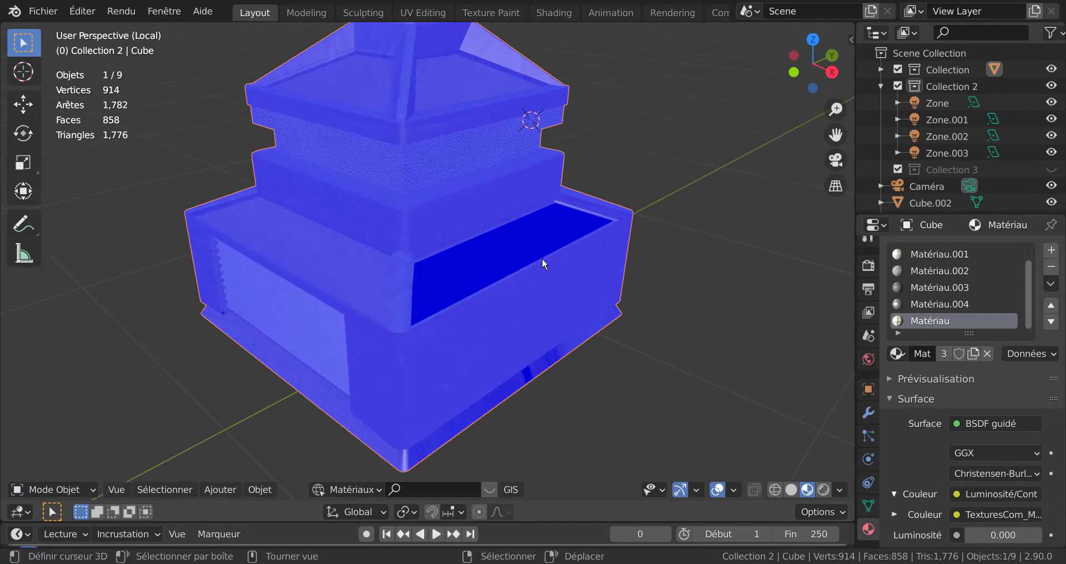
{"action": "key", "text": "Tab"}
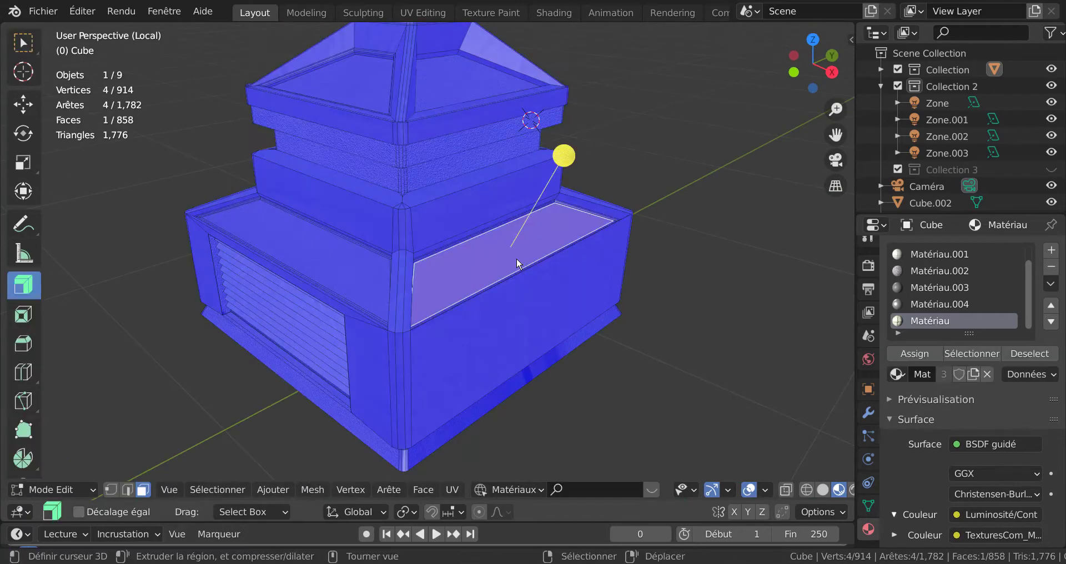
{"action": "key", "text": "a"}
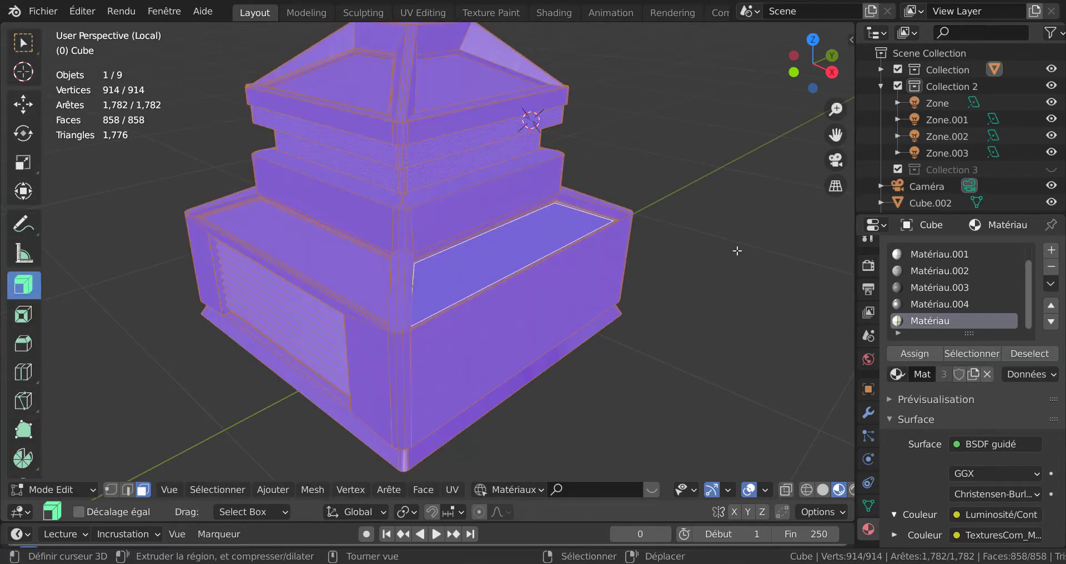
{"action": "key", "text": "q"}
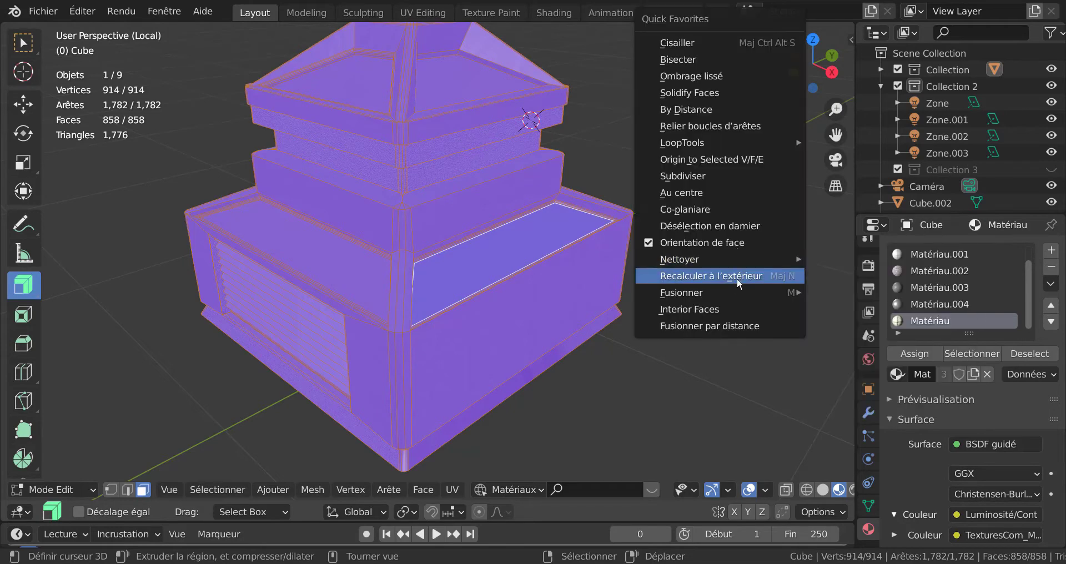
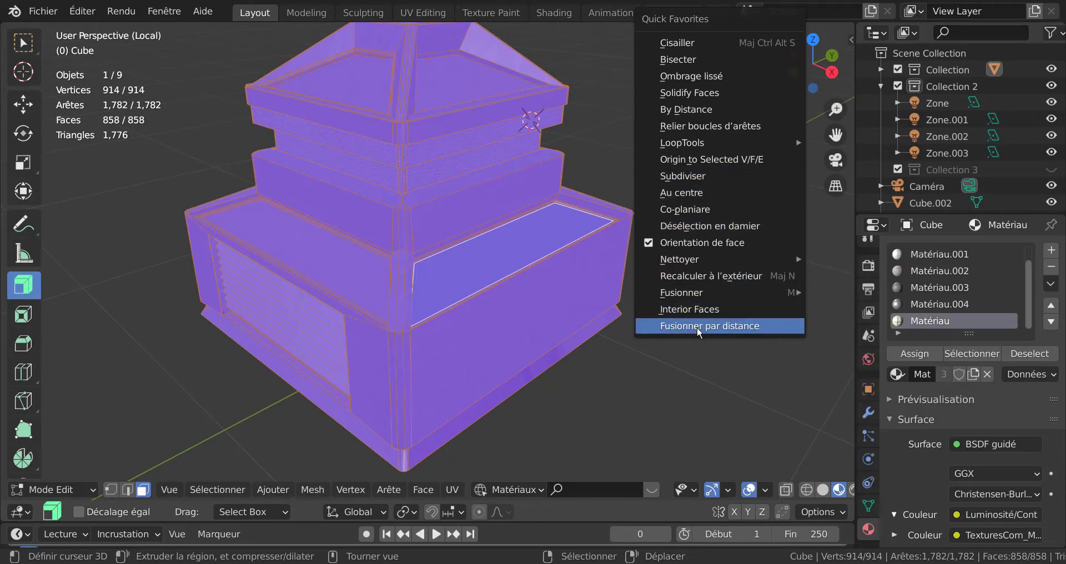
{"action": "left_click", "coordinate": [700, 328]}
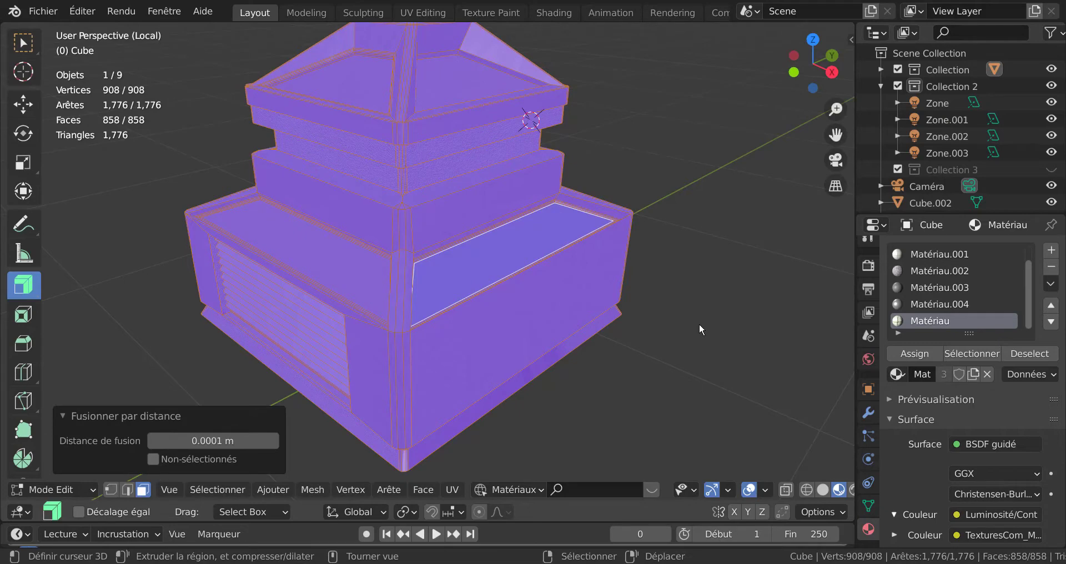
Step: Read the merge result in the status bar and examine the dark slope in Object Mode
{"action": "scroll", "coordinate": [855, 557], "scroll_direction": "down", "scroll_amount": 2}
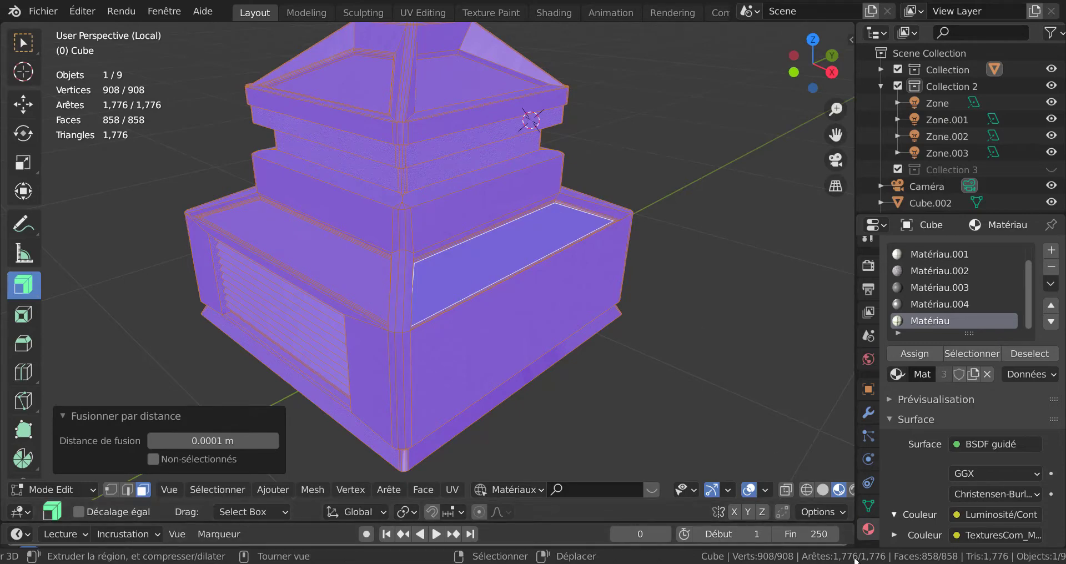
{"action": "scroll", "coordinate": [856, 561], "scroll_direction": "down", "scroll_amount": 5}
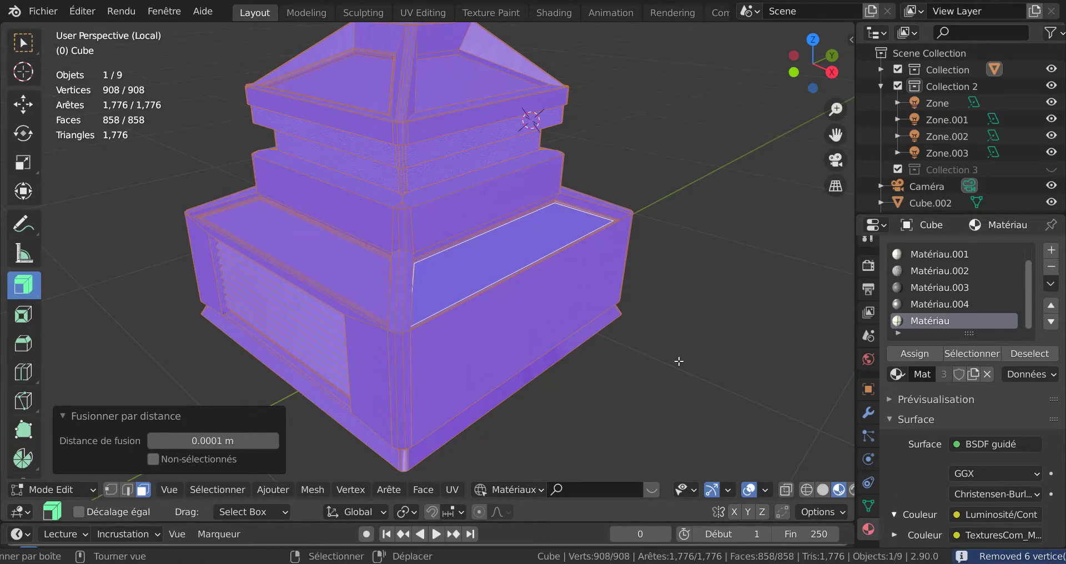
{"action": "key", "text": "Tab"}
{"action": "key", "text": "Tab"}
{"action": "key", "text": "Tab"}
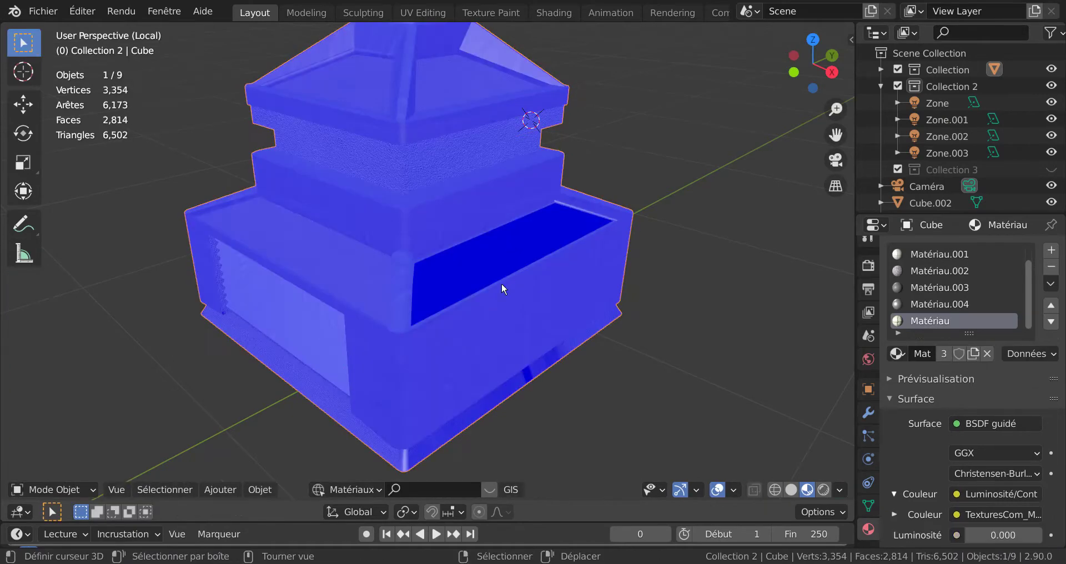
{"action": "middle_click_drag", "start_coordinate": [502, 285], "coordinate": [509, 305]}
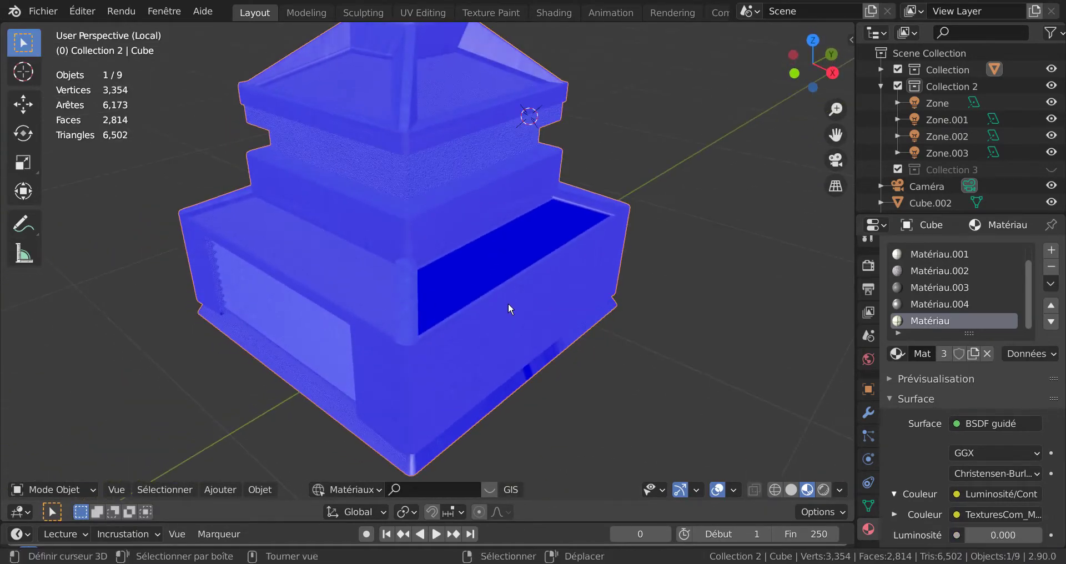
Step: Try to move the dark slope's face in Edit Mode to test whether it is attached to the surrounding mesh
{"action": "key", "text": "Tab"}
{"action": "left_click", "coordinate": [494, 266]}
{"action": "key", "text": "g"}
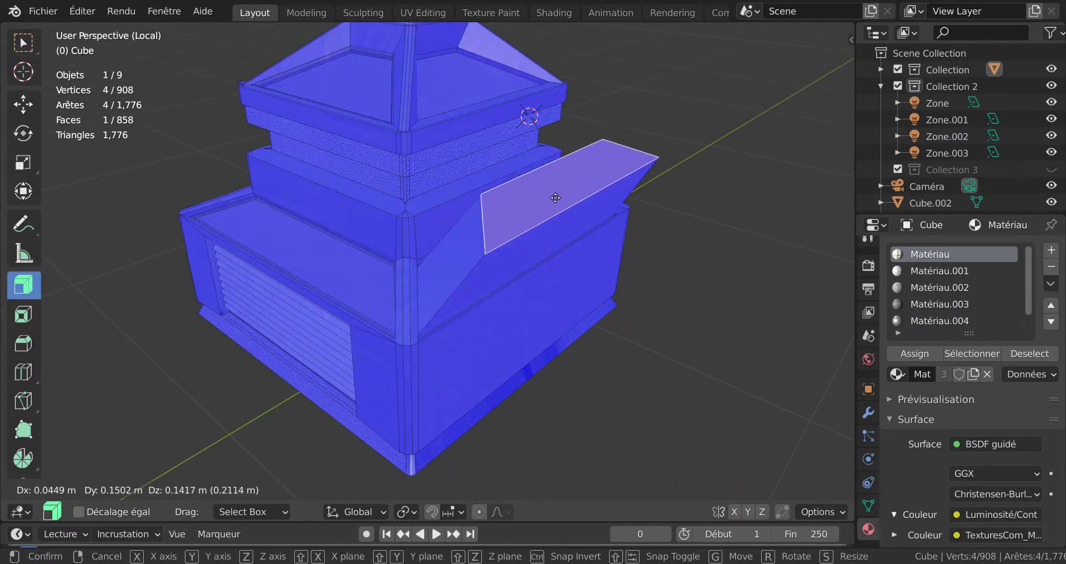
{"action": "right_click", "coordinate": [526, 242]}
Step: Examine the slope face and its surrounding edges from inside and outside the tower base, checking the face orientation
{"action": "middle_click_drag", "start_coordinate": [502, 289], "coordinate": [325, 276]}
{"action": "middle_click_drag", "start_coordinate": [416, 355], "coordinate": [162, 280]}
{"action": "scroll", "coordinate": [358, 313], "scroll_direction": "up", "scroll_amount": 5}
{"action": "middle_click_drag", "start_coordinate": [351, 292], "coordinate": [655, 248], "text": "shift"}
{"action": "scroll", "coordinate": [478, 269], "scroll_direction": "up", "scroll_amount": 2}
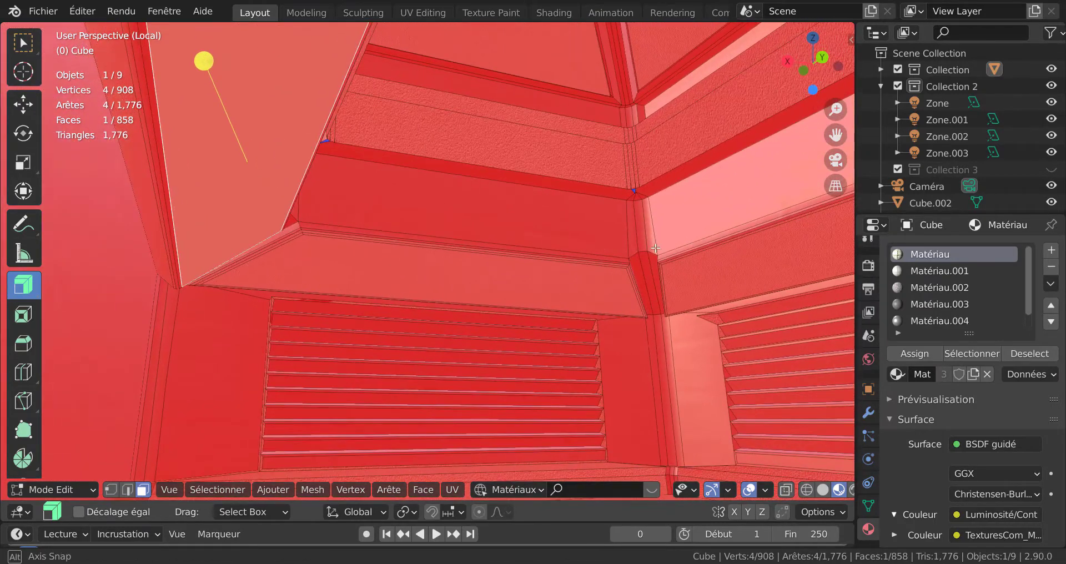
{"action": "middle_click_drag", "start_coordinate": [544, 192], "coordinate": [597, 337], "text": "shift"}
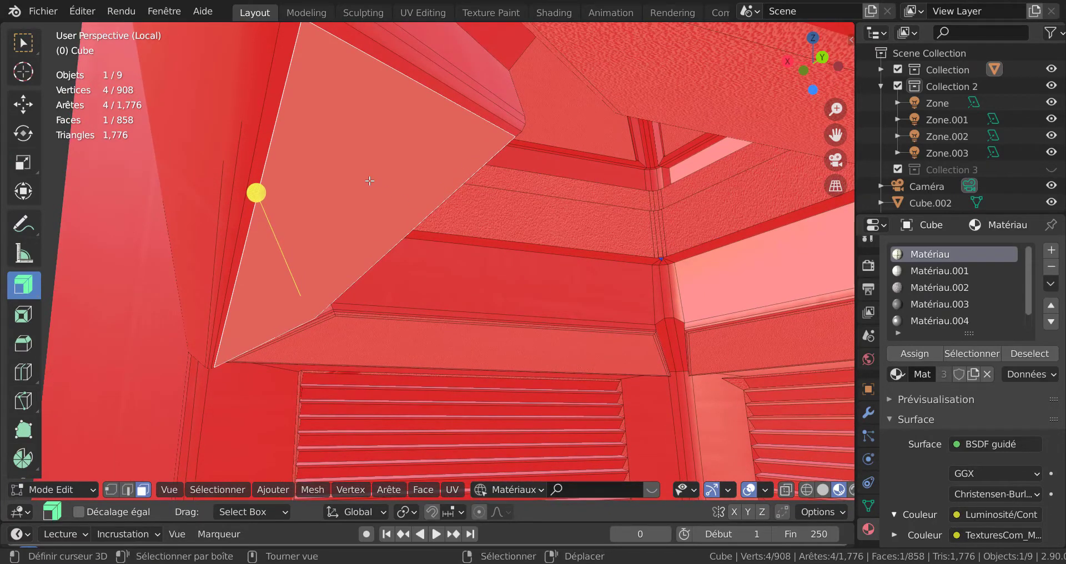
{"action": "scroll", "coordinate": [383, 193], "scroll_direction": "down", "scroll_amount": 1}
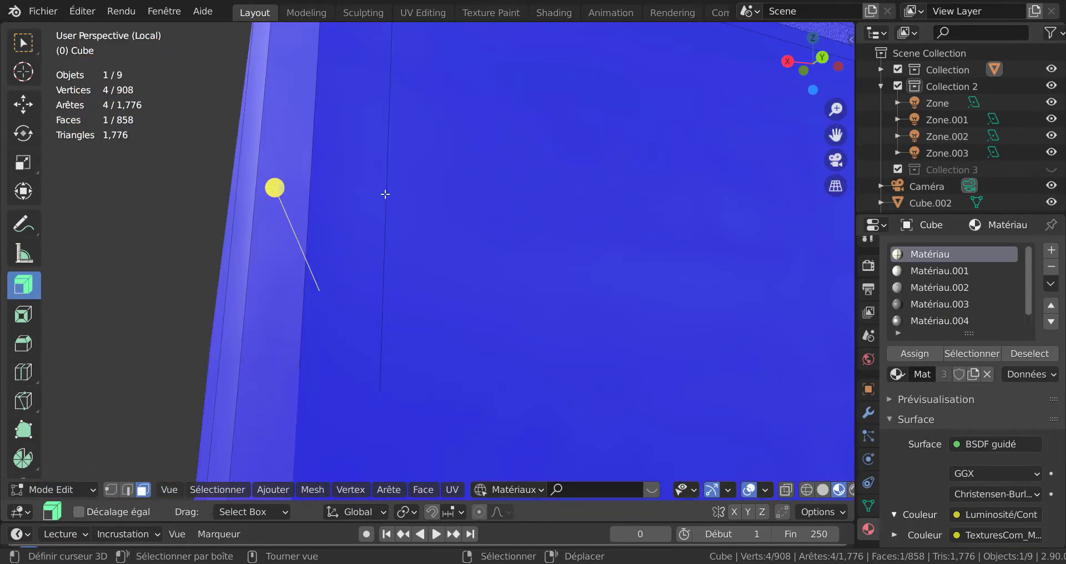
{"action": "scroll", "coordinate": [385, 194], "scroll_direction": "down", "scroll_amount": 3}
{"action": "middle_click_drag", "start_coordinate": [385, 194], "coordinate": [482, 321]}
{"action": "middle_click_drag", "start_coordinate": [476, 322], "coordinate": [558, 326]}
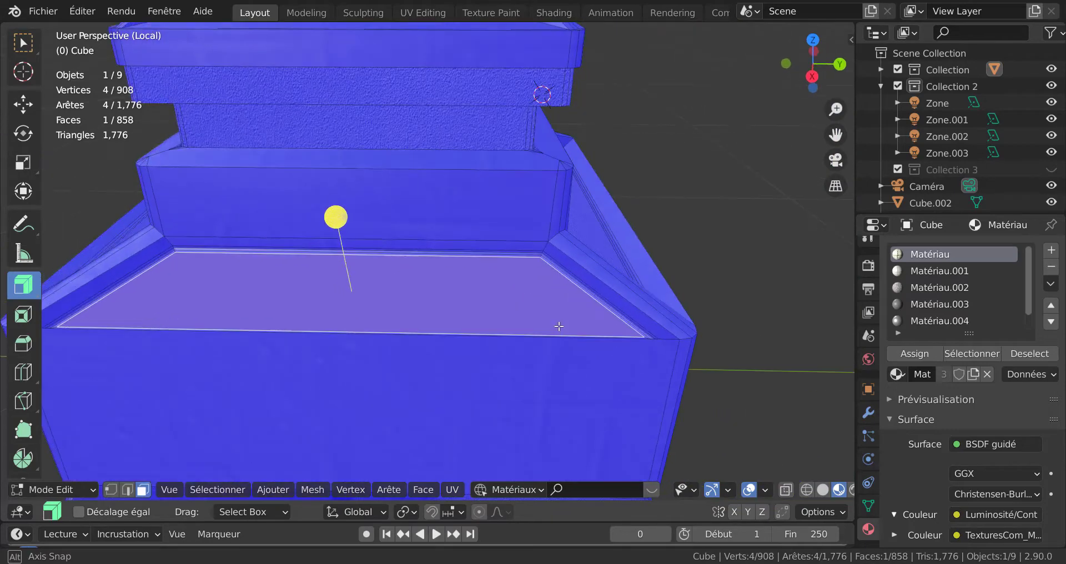
Step: Show the tower in Rendered shading, turn off the face orientation overlay, and leave the mesh deselected
{"action": "key", "text": "a"}
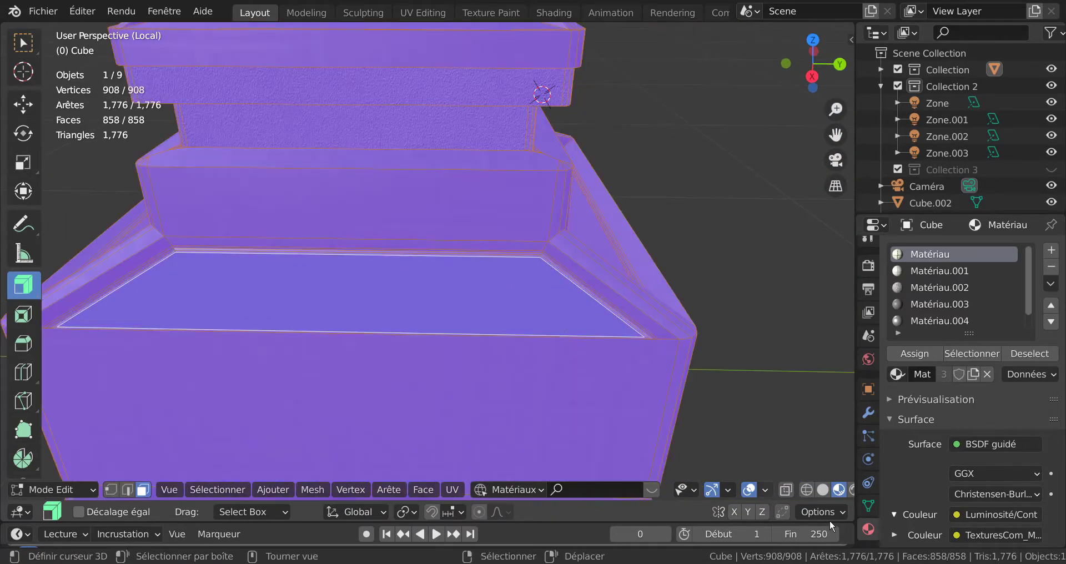
{"action": "scroll", "coordinate": [832, 474], "scroll_direction": "down", "scroll_amount": 4}
{"action": "left_click", "coordinate": [825, 489]}
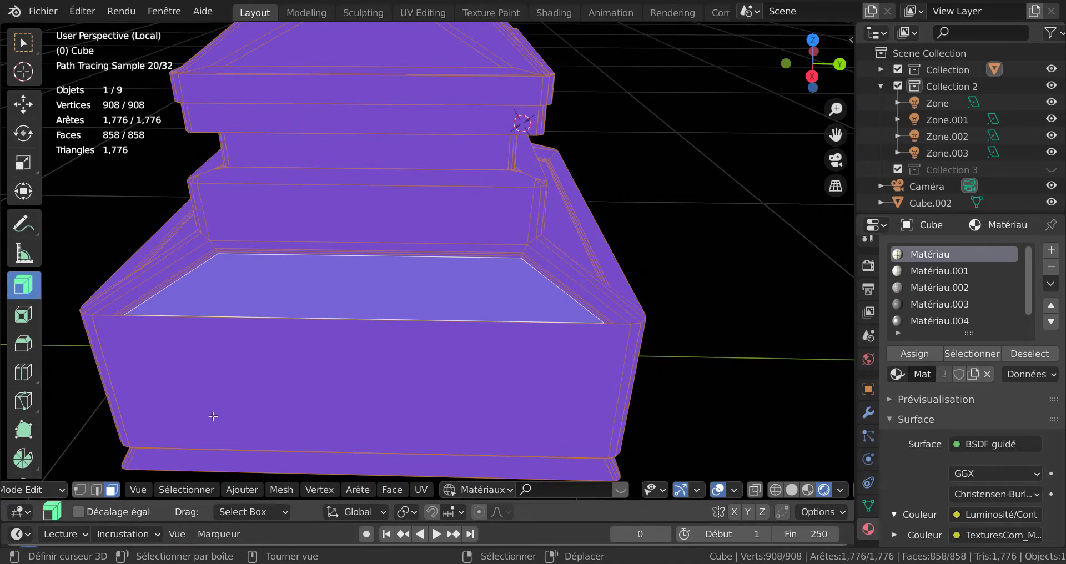
{"action": "mouse_move", "coordinate": [107, 405]}
{"action": "middle_mouse_down"}
{"action": "mouse_move", "coordinate": [347, 401]}
{"action": "mouse_move", "coordinate": [335, 410]}
{"action": "middle_mouse_up"}
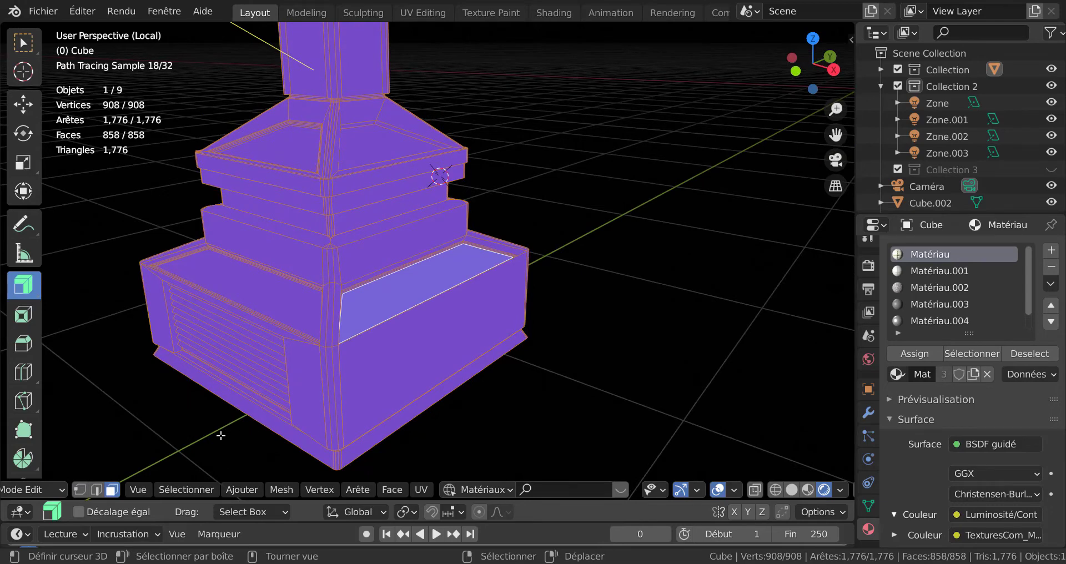
{"action": "right_click", "coordinate": [221, 436]}
{"action": "left_click", "coordinate": [140, 353]}
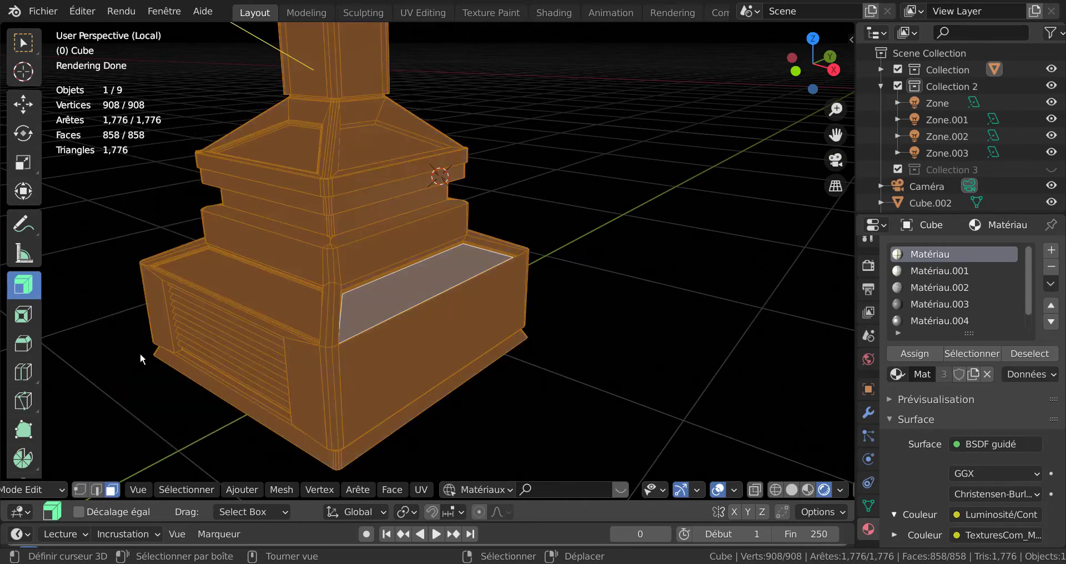
{"action": "left_click", "coordinate": [643, 385]}
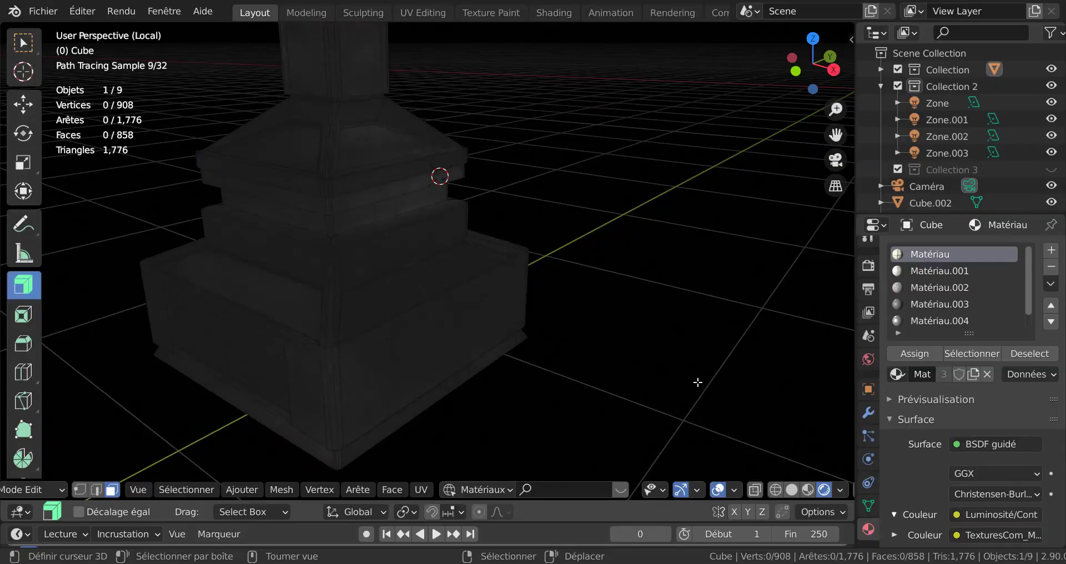
Step: Leave local view, delete the dark face on the tower base's slope, and return to Object Mode
{"action": "key", "text": "KP_Divide"}
{"action": "mouse_move", "coordinate": [698, 382]}
{"action": "middle_mouse_down"}
{"action": "mouse_move", "coordinate": [576, 430]}
{"action": "mouse_move", "coordinate": [496, 438]}
{"action": "middle_mouse_up"}
{"action": "scroll", "coordinate": [573, 425], "scroll_direction": "up", "scroll_amount": 2}
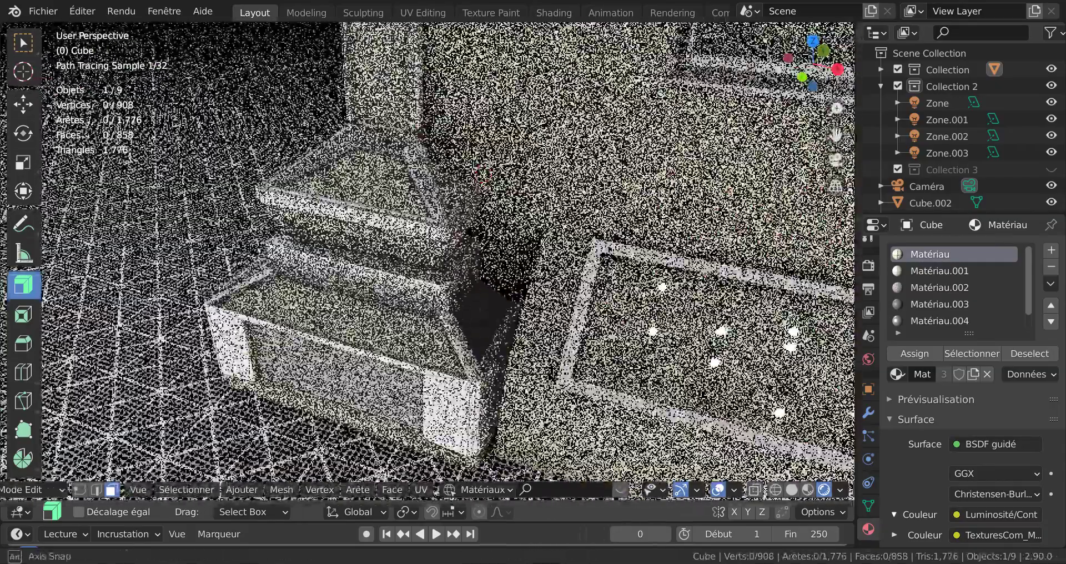
{"action": "scroll", "coordinate": [506, 356], "scroll_direction": "up", "scroll_amount": 4}
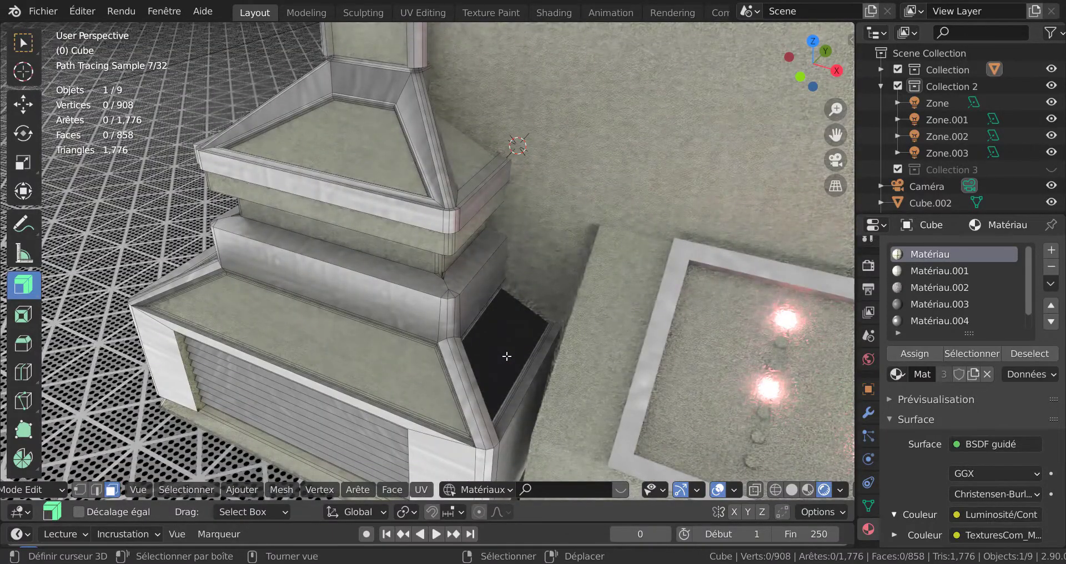
{"action": "middle_click_drag", "start_coordinate": [506, 356], "coordinate": [500, 357]}
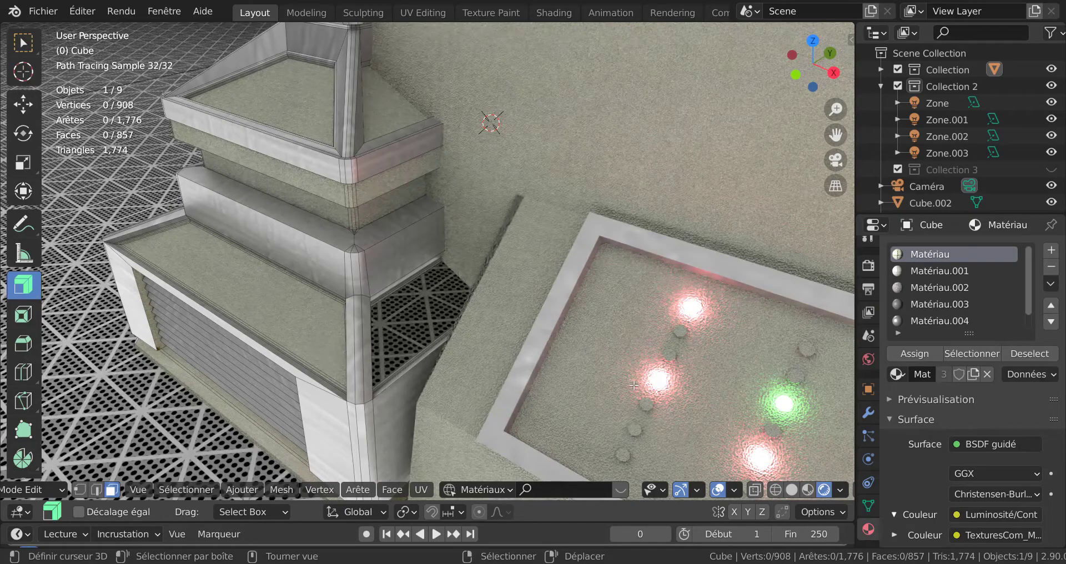
{"action": "key", "text": "Tab"}
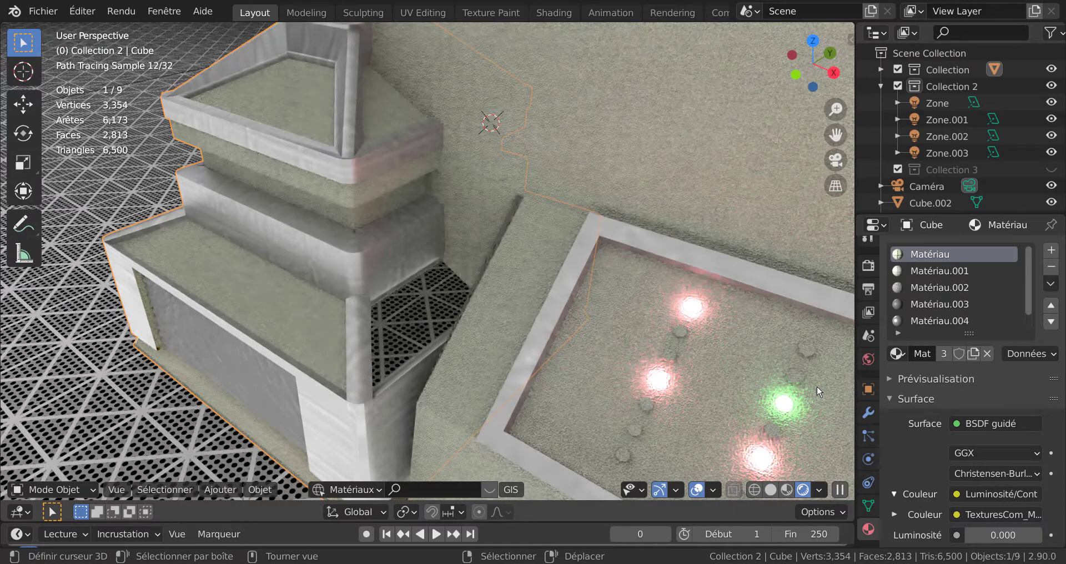
Step: Run all of the 3D-Print mesh checks on the tower
{"action": "key", "text": "n"}
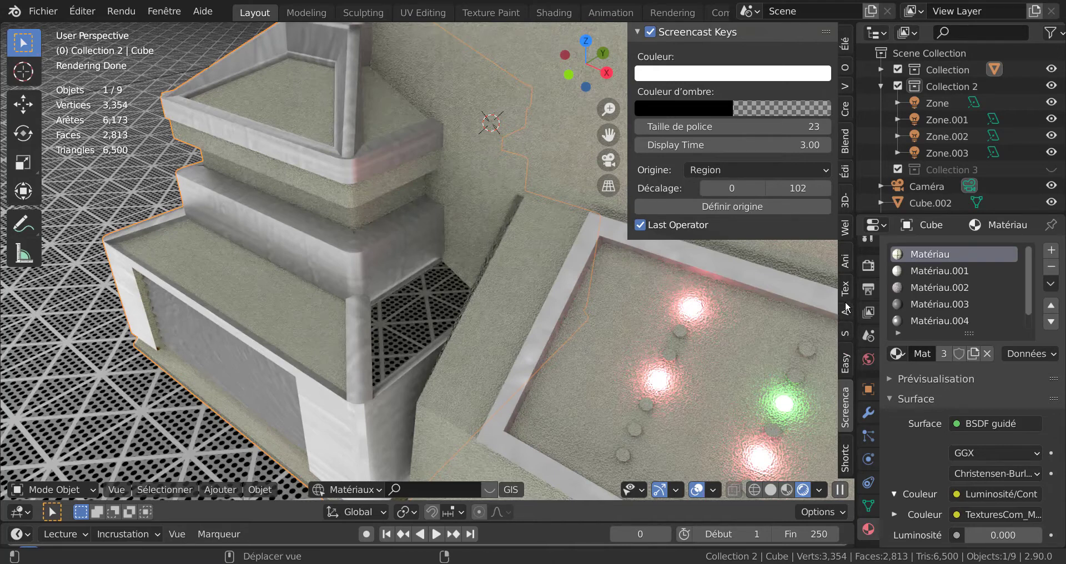
{"action": "left_click", "coordinate": [847, 207]}
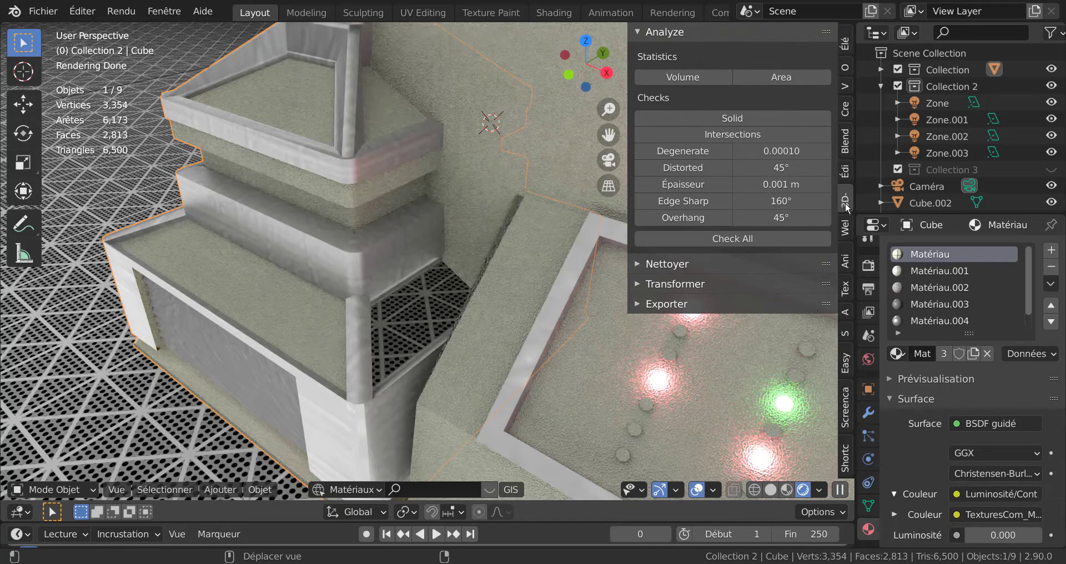
{"action": "left_click", "coordinate": [638, 268]}
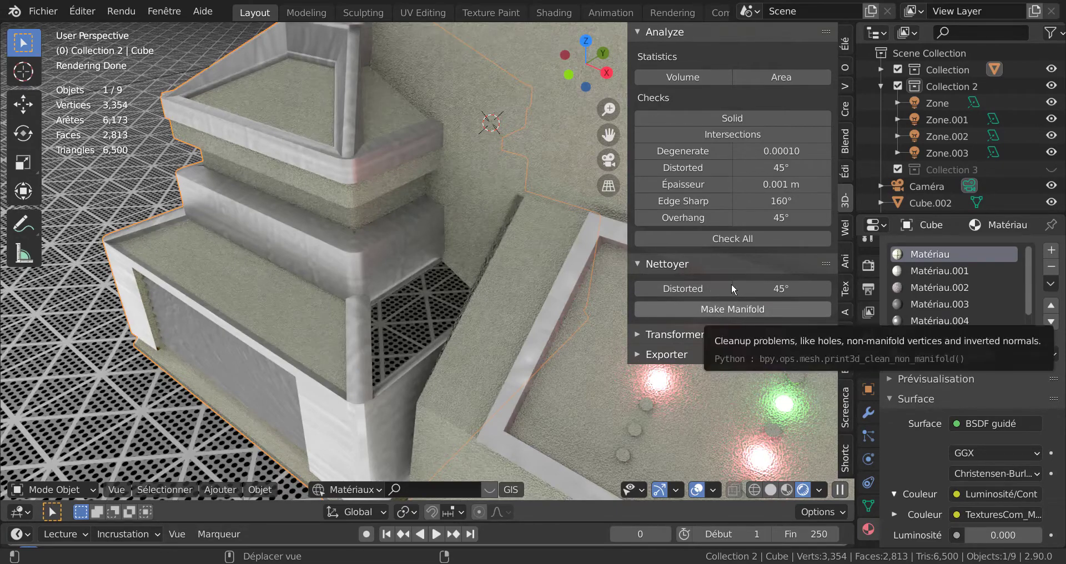
{"action": "left_click", "coordinate": [741, 240]}
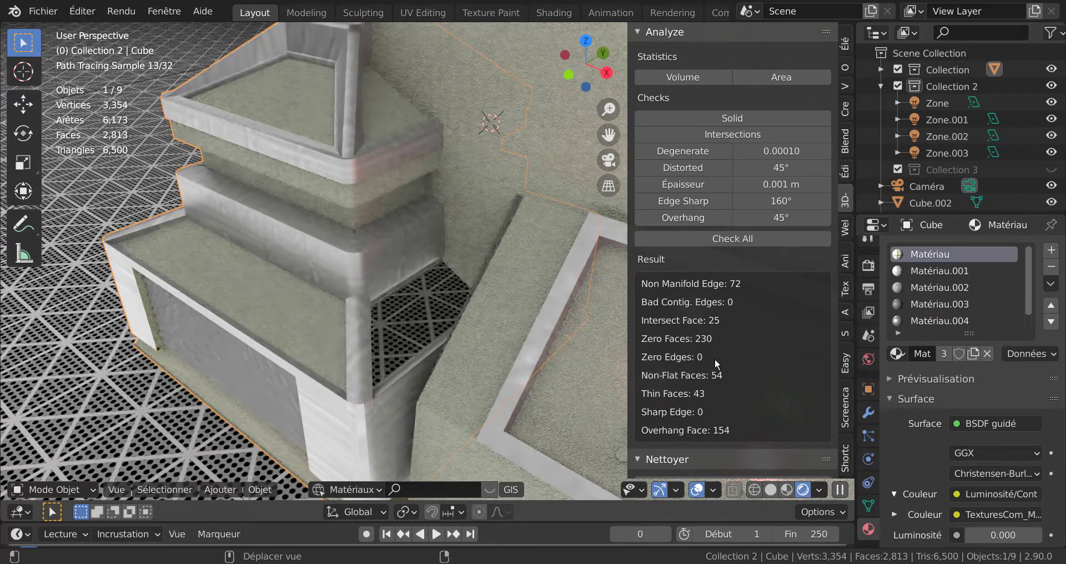
Step: Repair the tower's open slope with the 3D-Print Make Manifold cleanup
{"action": "scroll", "coordinate": [750, 318], "scroll_direction": "down", "scroll_amount": 2}
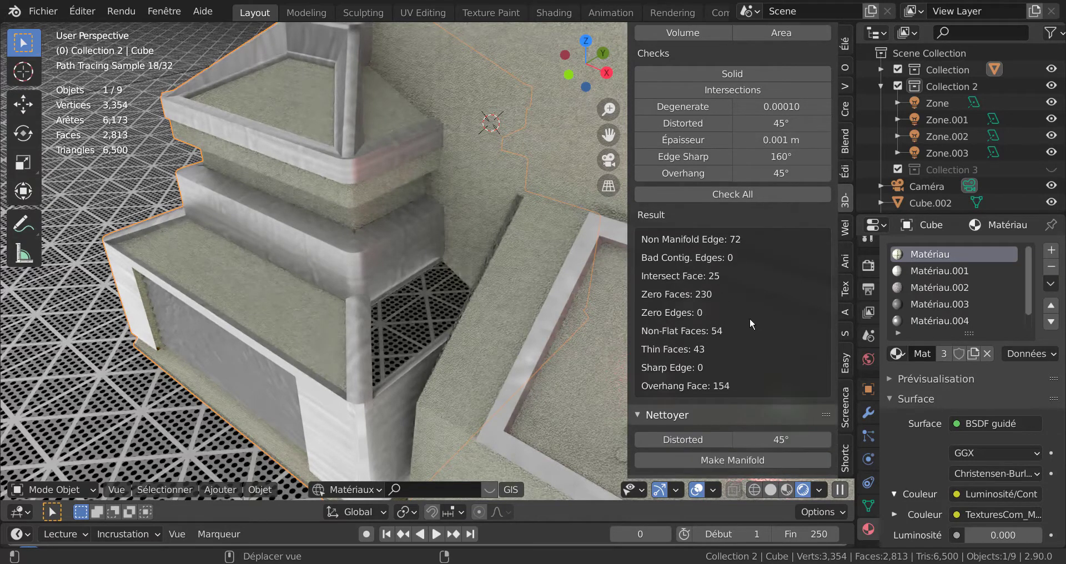
{"action": "scroll", "coordinate": [750, 323], "scroll_direction": "down", "scroll_amount": 2}
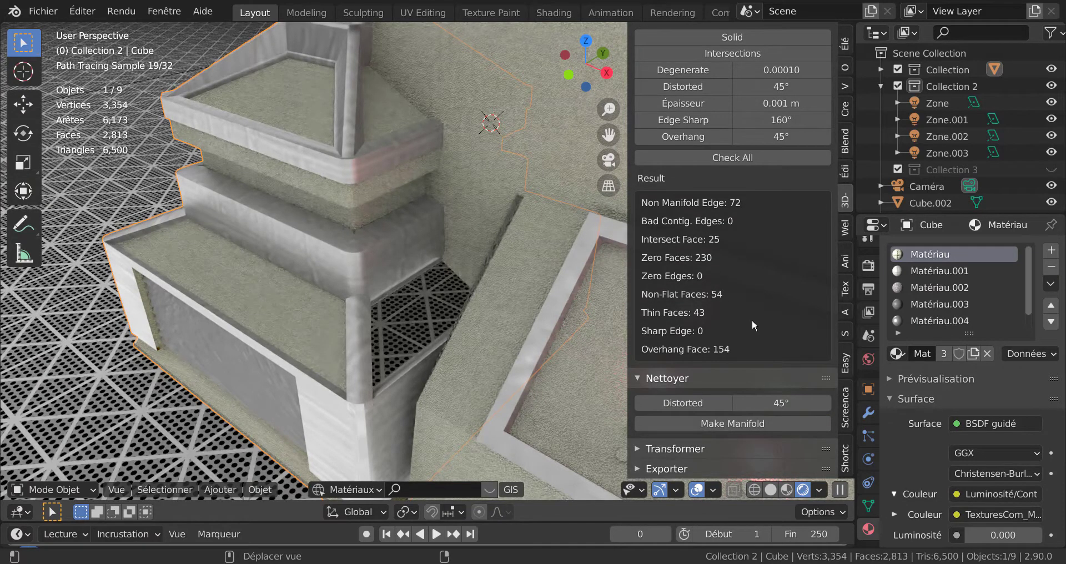
{"action": "left_click", "coordinate": [745, 423]}
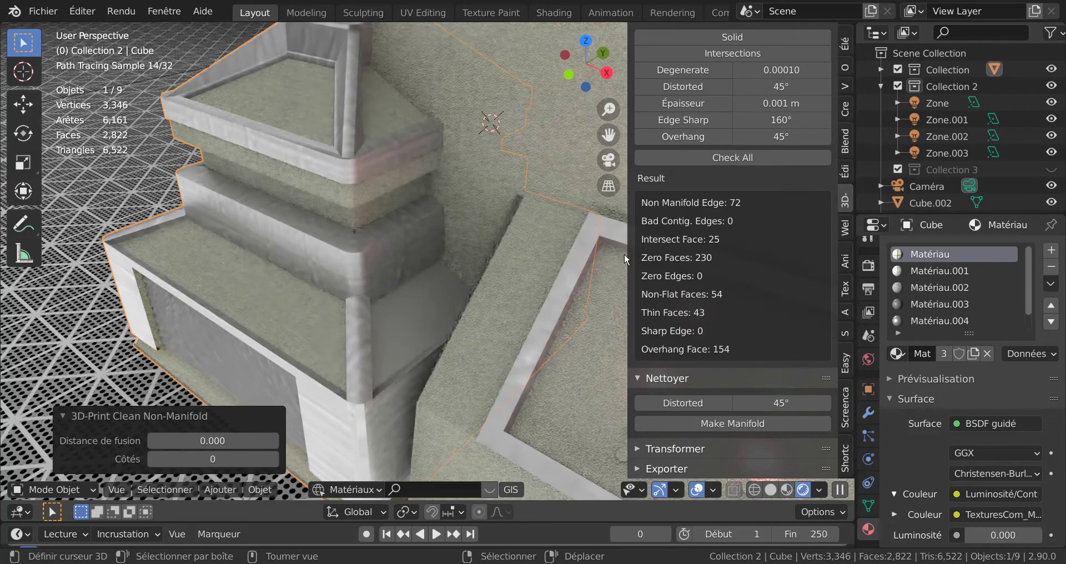
{"action": "key", "text": "n"}
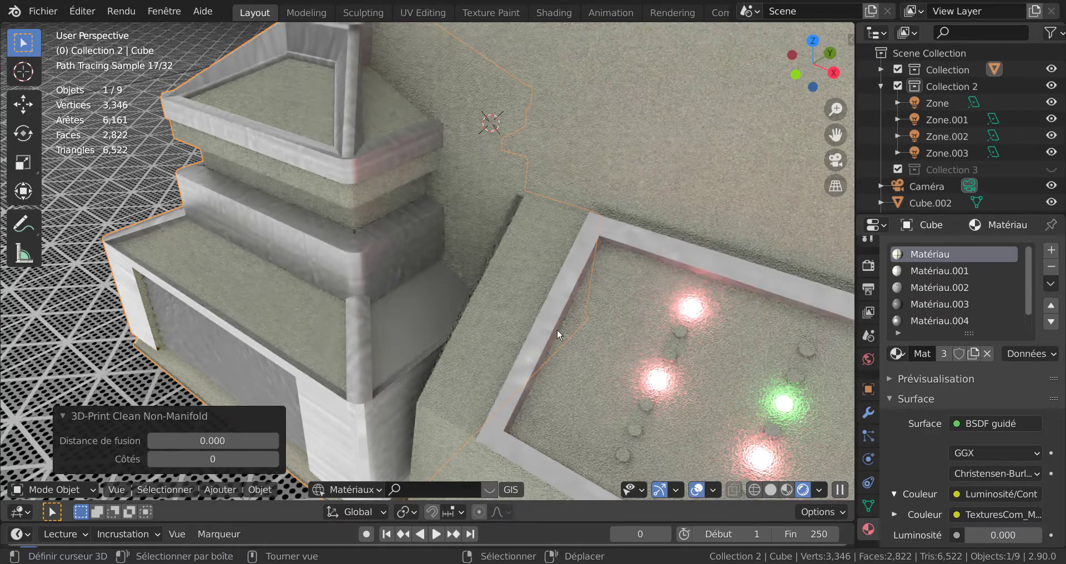
{"action": "key", "text": "Tab"}
{"action": "key", "text": "Tab"}
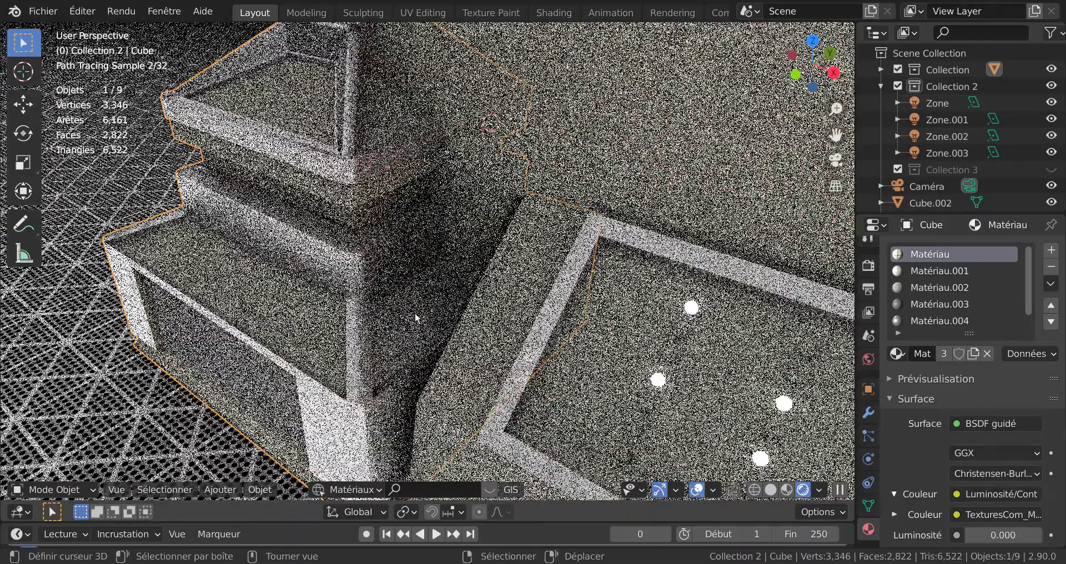
{"action": "left_click", "coordinate": [419, 345]}
{"action": "middle_click_drag", "start_coordinate": [428, 349], "coordinate": [447, 323]}
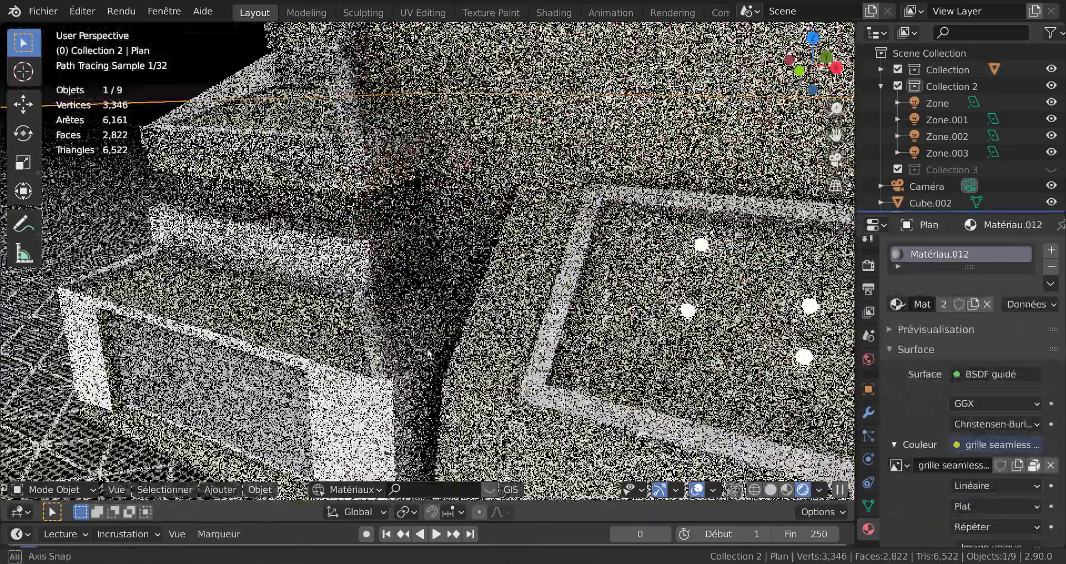
{"action": "key", "text": "Tab"}
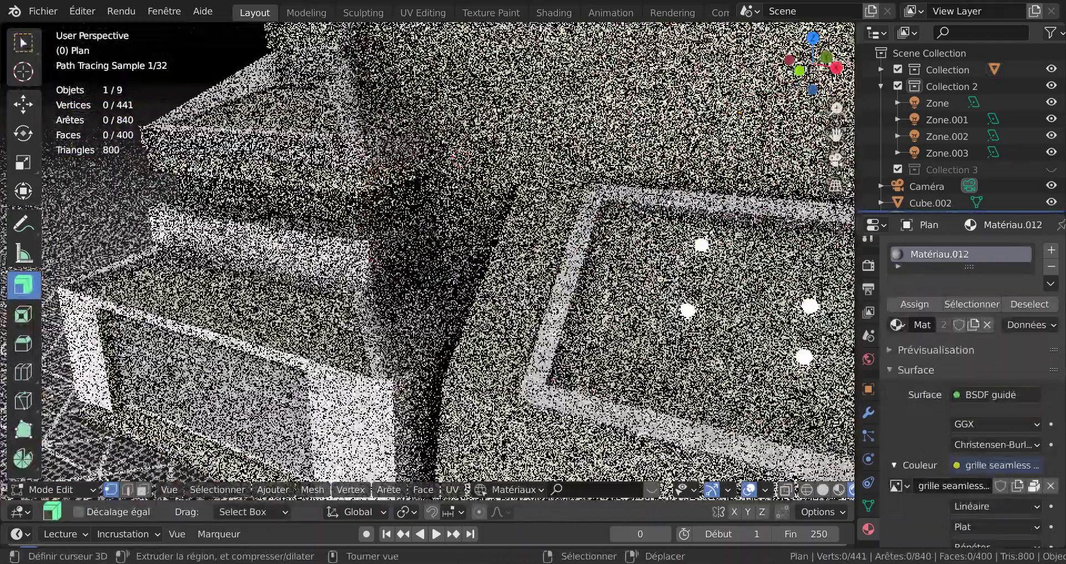
{"action": "scroll", "coordinate": [346, 294], "scroll_direction": "down", "scroll_amount": 3}
{"action": "middle_click_drag", "start_coordinate": [346, 295], "coordinate": [465, 297]}
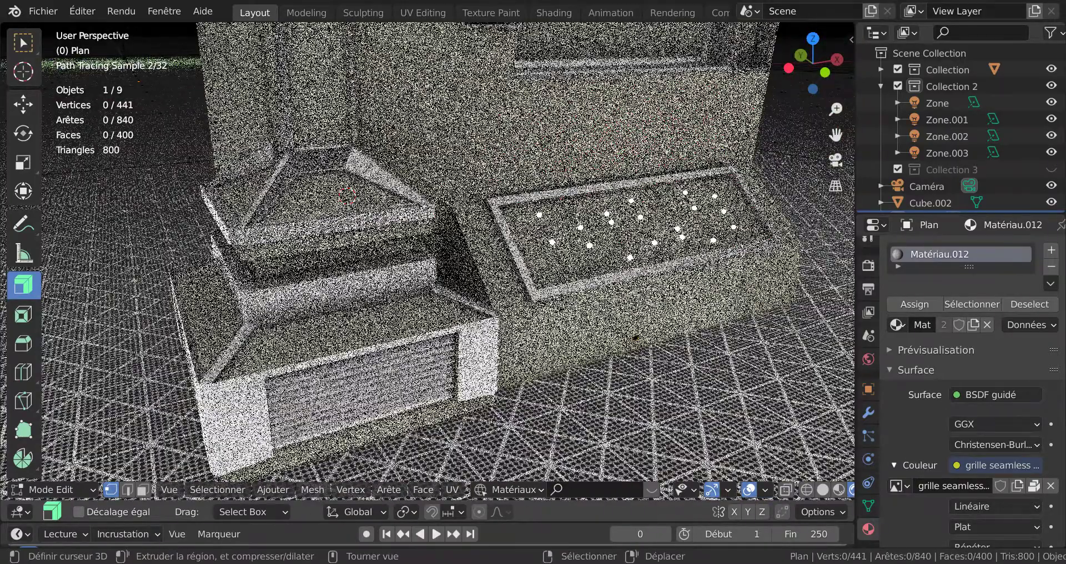
{"action": "key", "text": "Tab"}
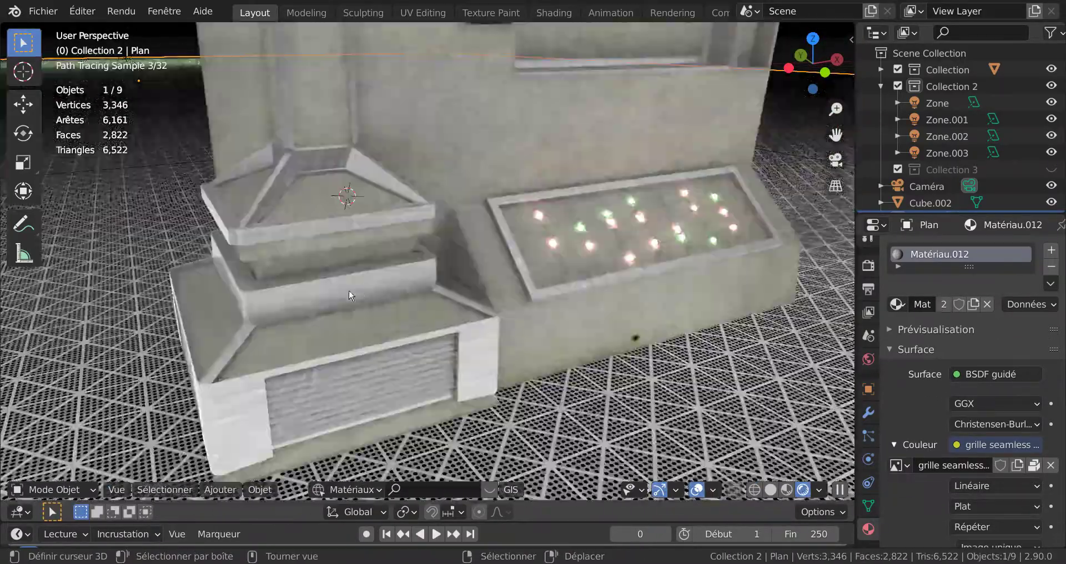
Step: Select the tower again, isolate it in local view, and bring its repaired base slope side into view
{"action": "left_click", "coordinate": [349, 294]}
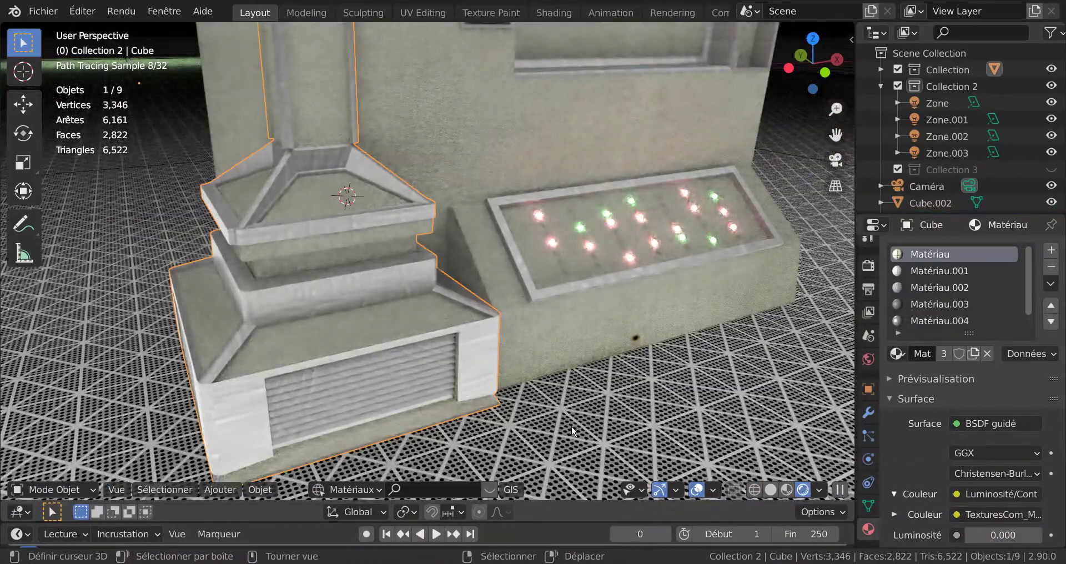
{"action": "scroll", "coordinate": [592, 440], "scroll_direction": "down", "scroll_amount": 1}
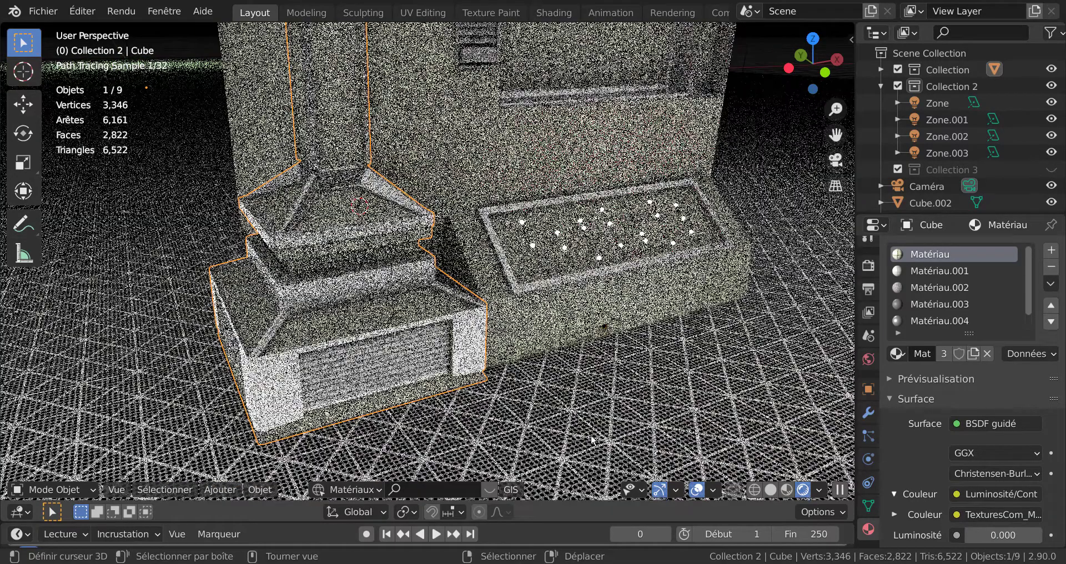
{"action": "key", "text": "KP_Divide"}
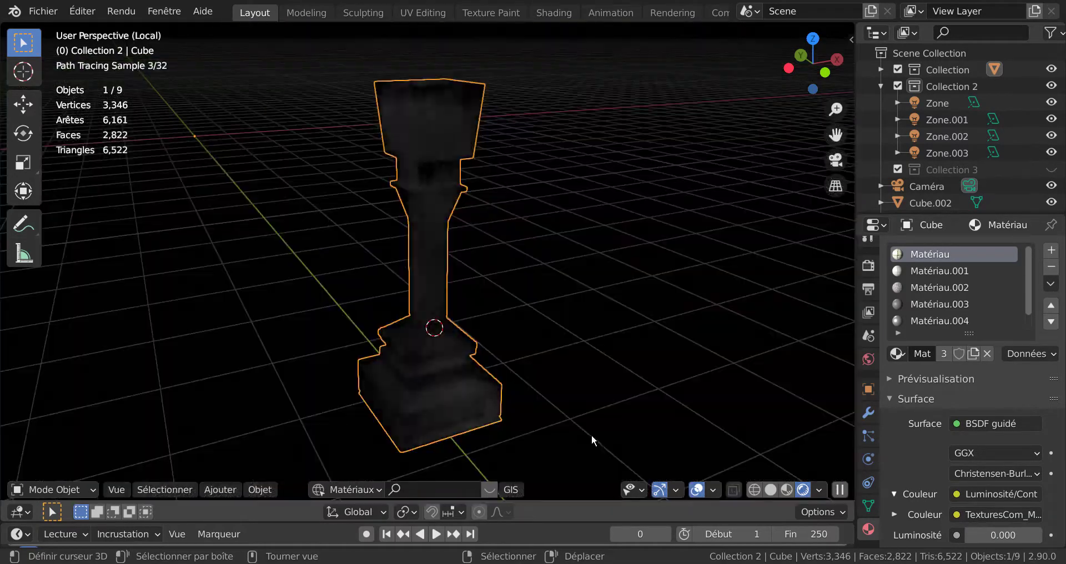
{"action": "middle_click_drag", "start_coordinate": [591, 436], "coordinate": [561, 403]}
{"action": "mouse_move", "coordinate": [542, 370]}
{"action": "middle_mouse_down", "text": "shift"}
{"action": "mouse_move", "coordinate": [521, 343]}
{"action": "mouse_move", "coordinate": [472, 371]}
{"action": "mouse_move", "coordinate": [568, 412]}
{"action": "middle_mouse_up", "text": "shift"}
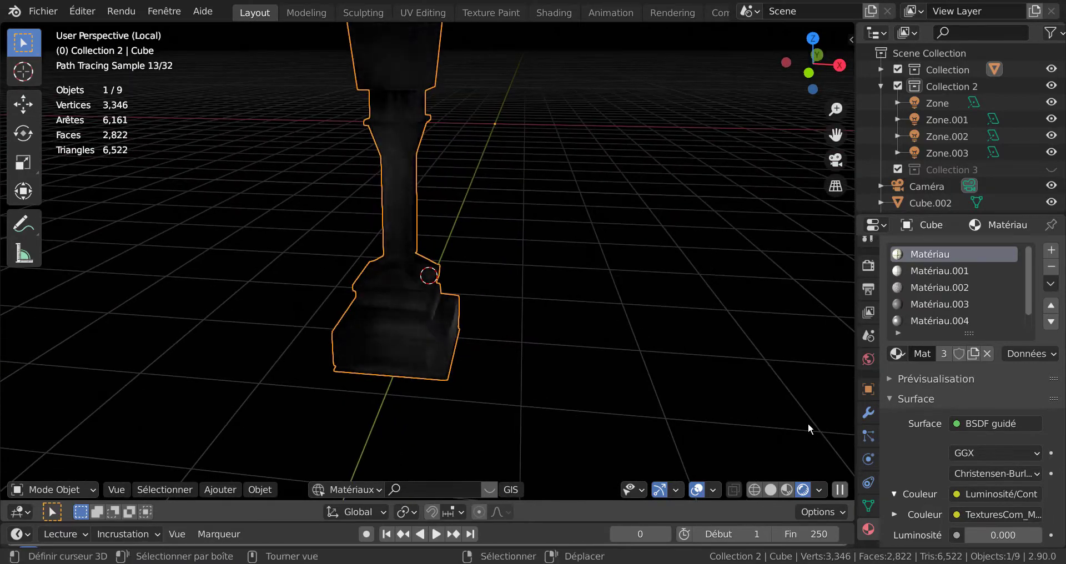
Step: Enter Edit Mode on the isolated tower and show its base in Material Preview shading
{"action": "left_click", "coordinate": [770, 490]}
{"action": "middle_click_drag", "start_coordinate": [634, 408], "coordinate": [488, 413]}
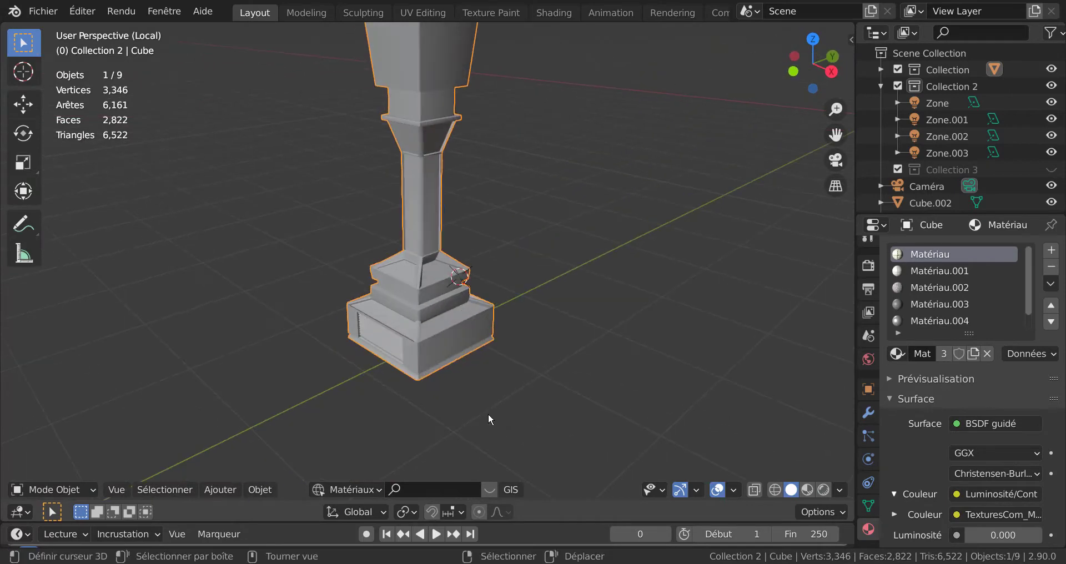
{"action": "scroll", "coordinate": [491, 412], "scroll_direction": "up", "scroll_amount": 2}
{"action": "key", "text": "Tab"}
{"action": "scroll", "coordinate": [491, 405], "scroll_direction": "up", "scroll_amount": 2}
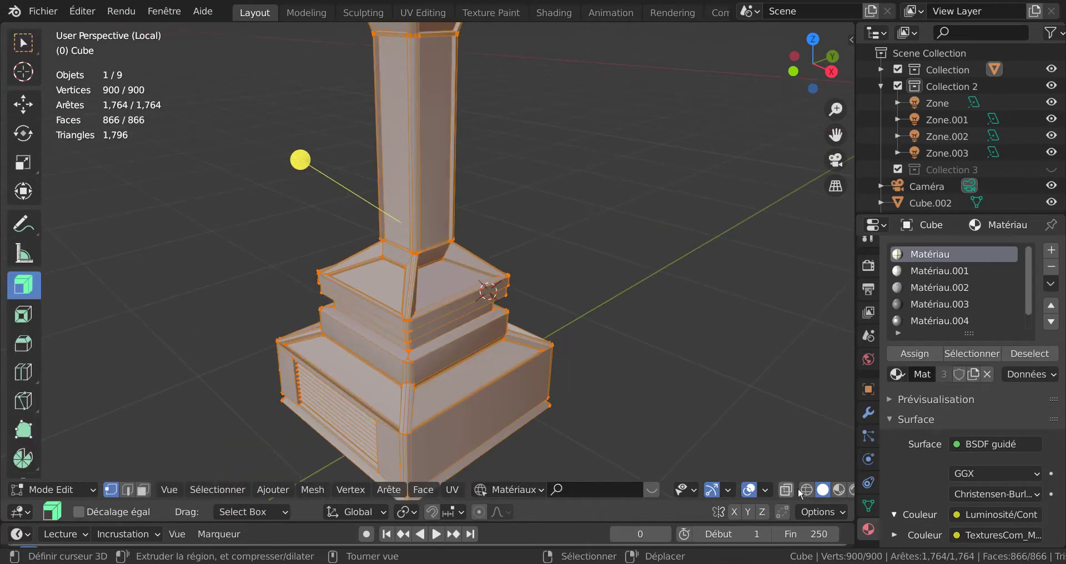
{"action": "left_click", "coordinate": [838, 489]}
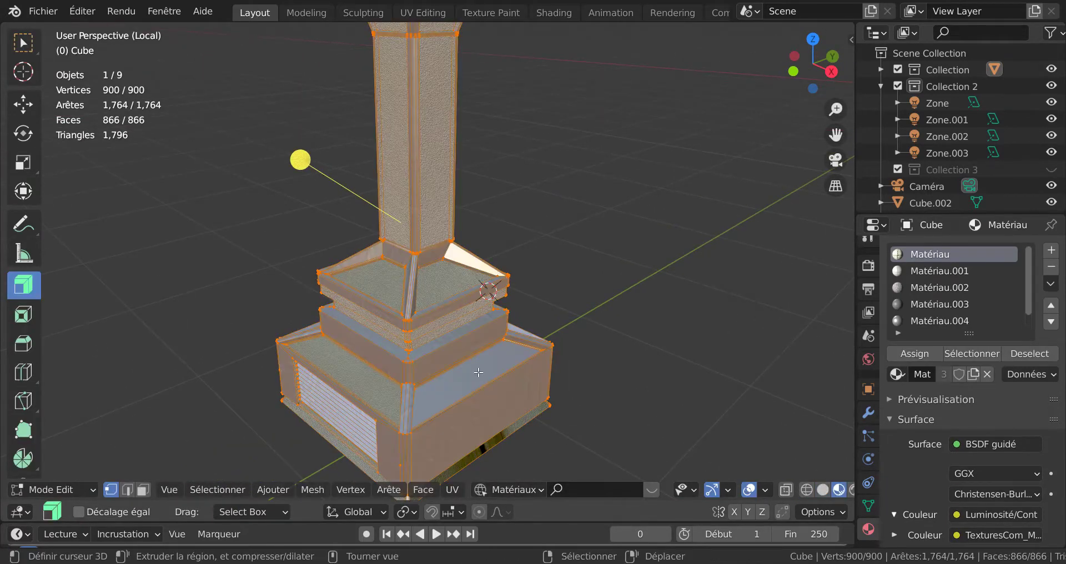
{"action": "scroll", "coordinate": [558, 364], "scroll_direction": "up", "scroll_amount": 2}
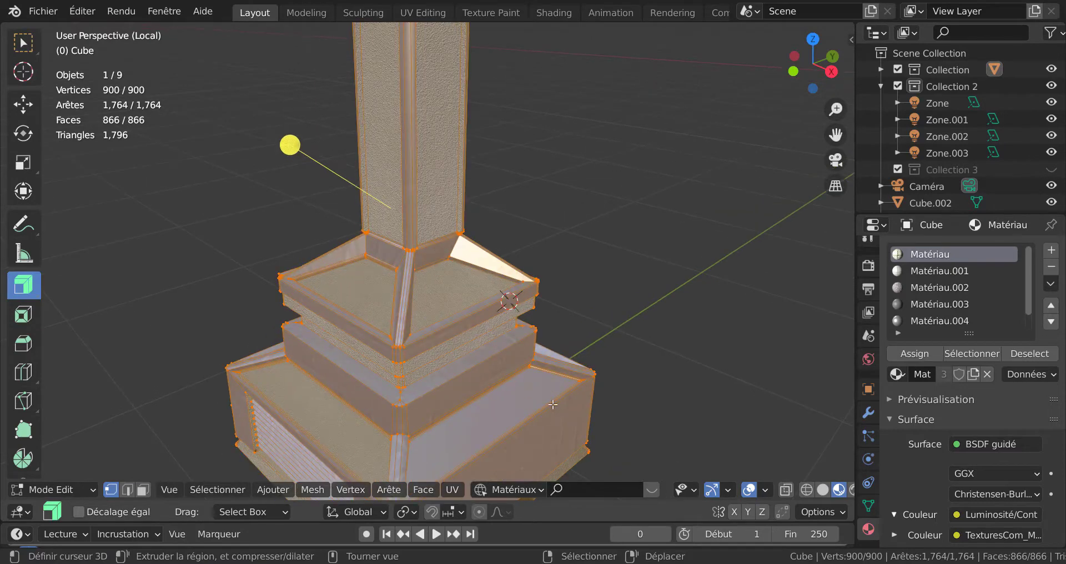
{"action": "middle_click_drag", "start_coordinate": [522, 404], "coordinate": [548, 341], "text": "shift"}
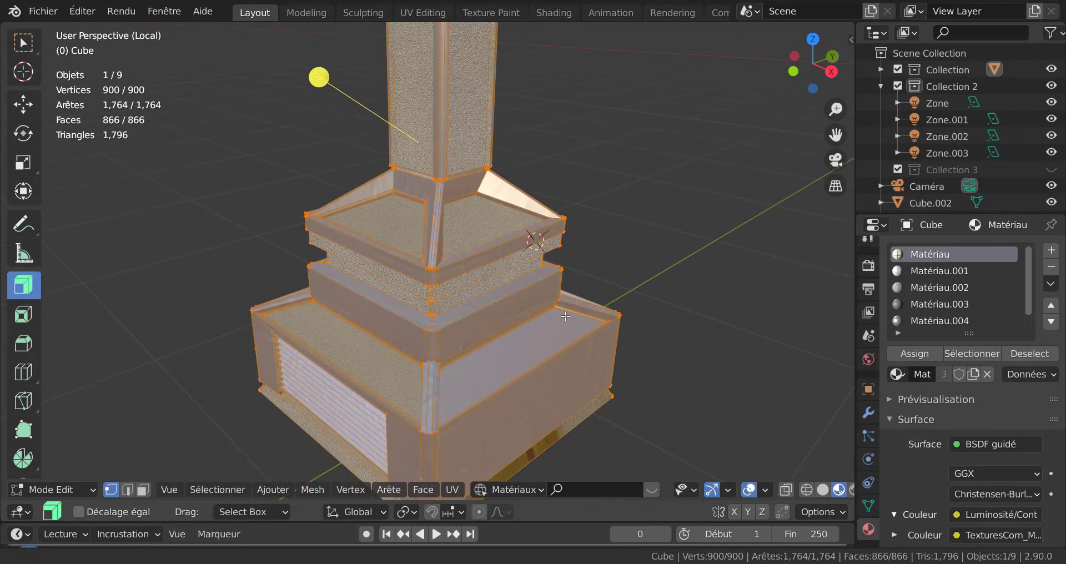
Step: Assign Matériau to the dark slope face and the adjacent slope face, and check the result in Object Mode
{"action": "key", "text": "3"}
{"action": "left_click", "coordinate": [511, 354]}
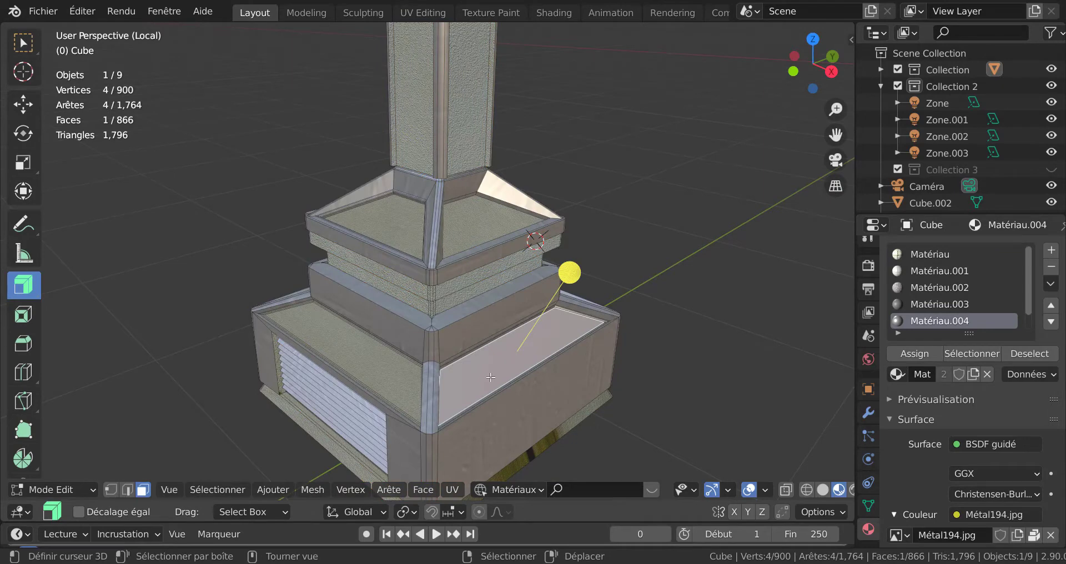
{"action": "left_click", "coordinate": [354, 352], "text": "shift"}
{"action": "left_click", "coordinate": [938, 254]}
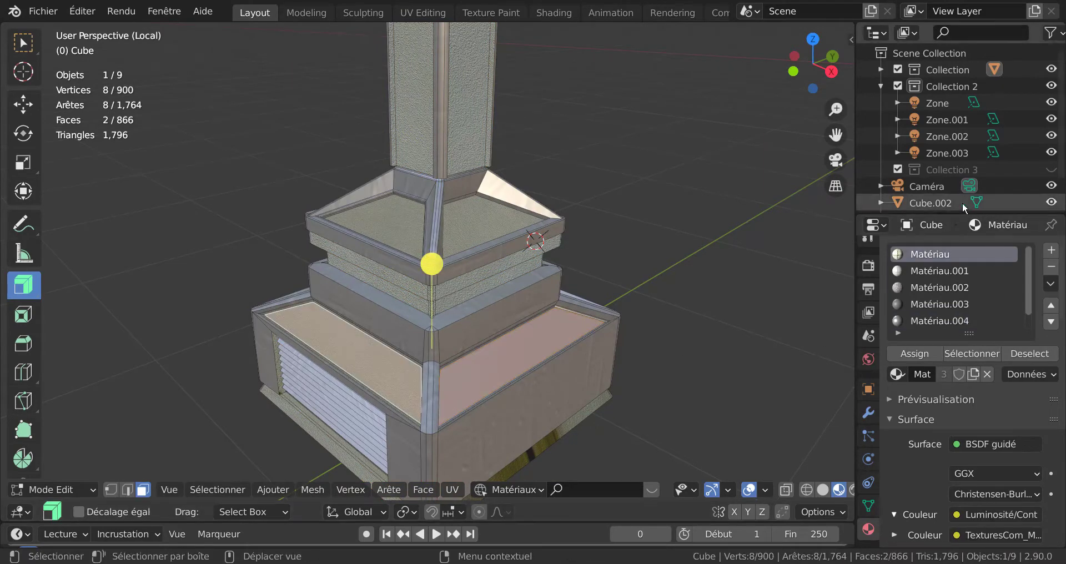
{"action": "left_click", "coordinate": [919, 354]}
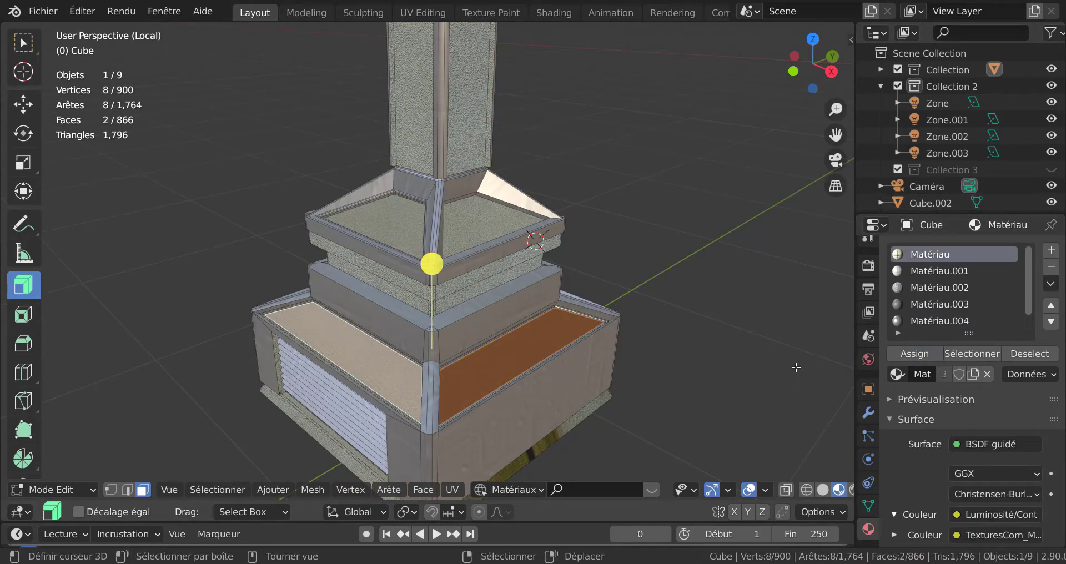
{"action": "key", "text": "Tab"}
{"action": "key", "text": "Tab"}
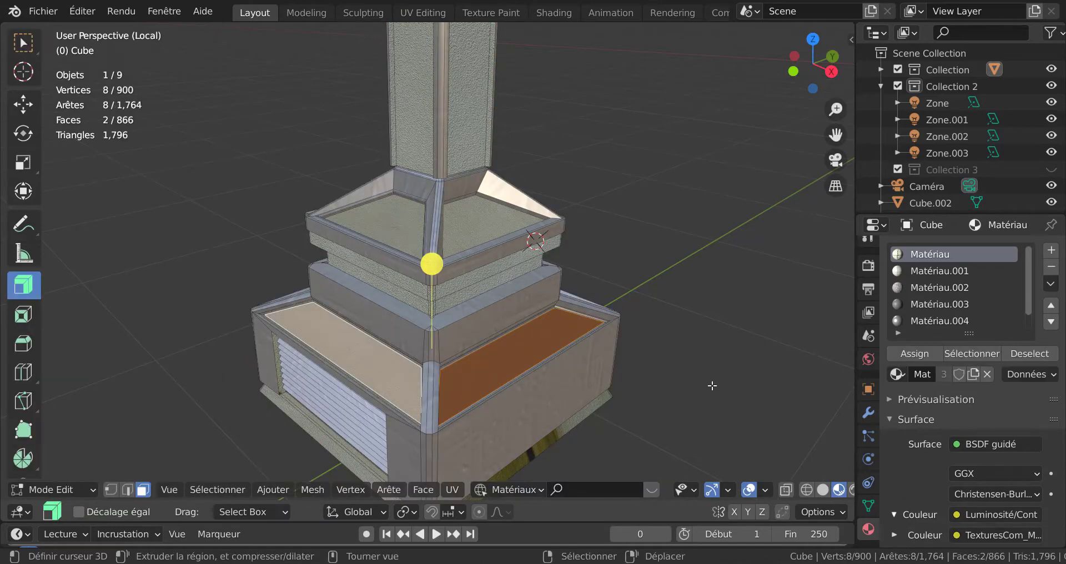
{"action": "key", "text": "Tab"}
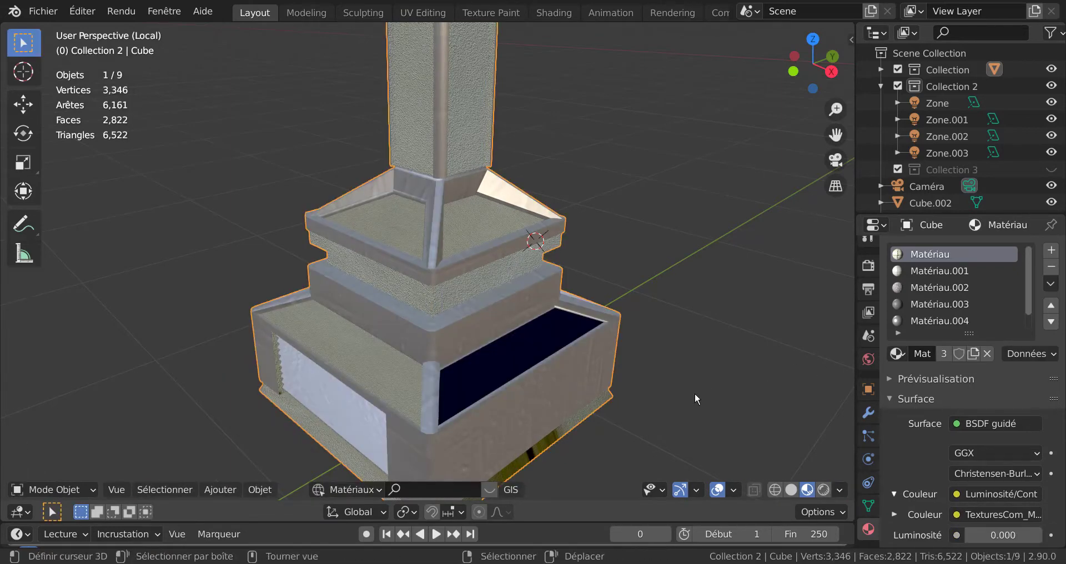
{"action": "key", "text": "Tab"}
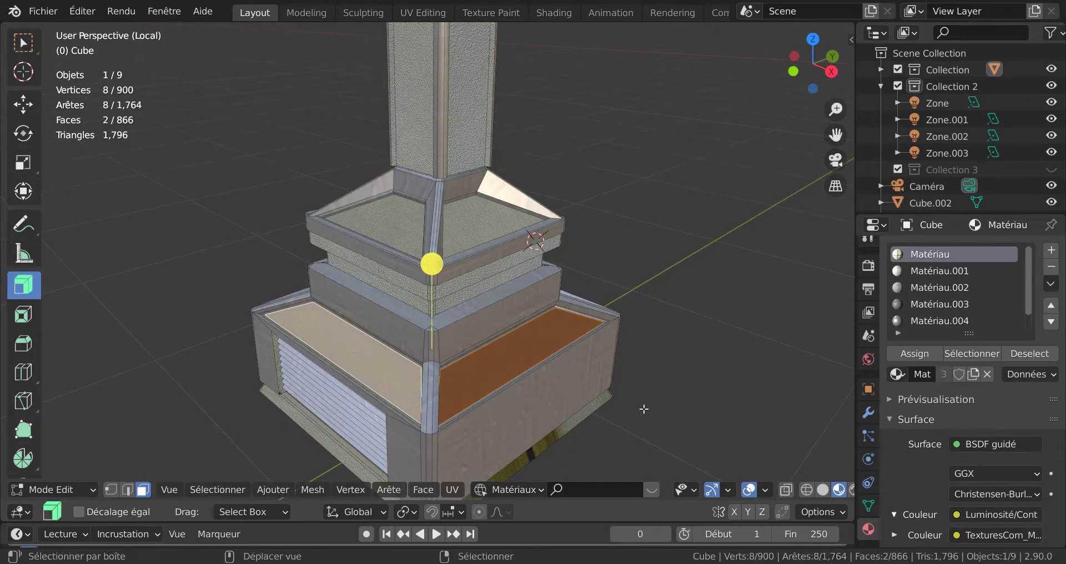
Step: Delete the dark slope face on the lower tier of the tower base
{"action": "middle_click_drag", "start_coordinate": [643, 408], "coordinate": [634, 339]}
{"action": "scroll", "coordinate": [604, 356], "scroll_direction": "up", "scroll_amount": 1}
{"action": "right_click", "coordinate": [519, 328]}
{"action": "key", "text": "g"}
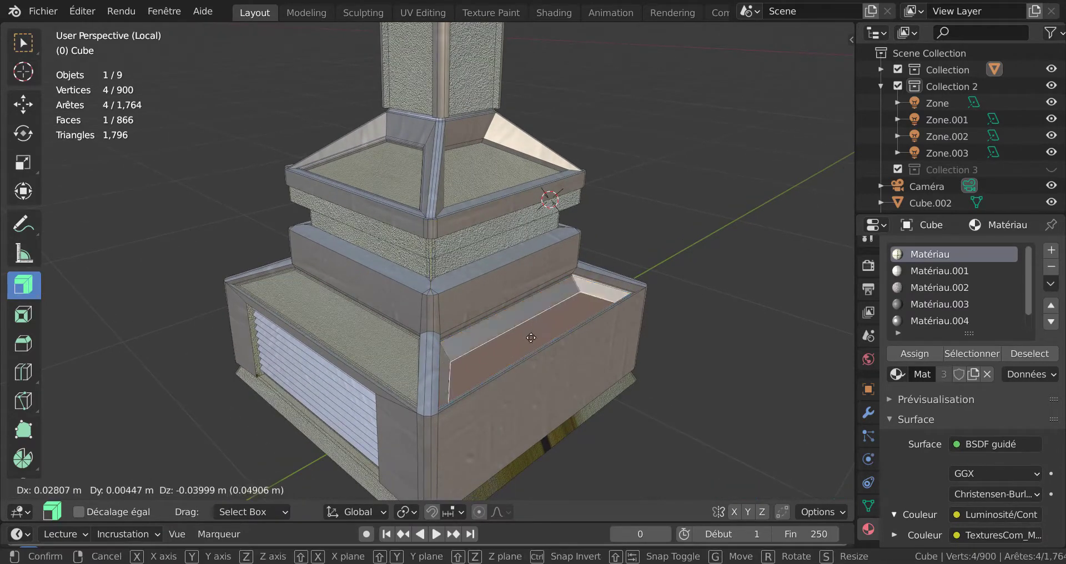
{"action": "right_click", "coordinate": [524, 328]}
{"action": "middle_click_drag", "start_coordinate": [521, 354], "coordinate": [481, 315]}
{"action": "scroll", "coordinate": [481, 314], "scroll_direction": "up", "scroll_amount": 2}
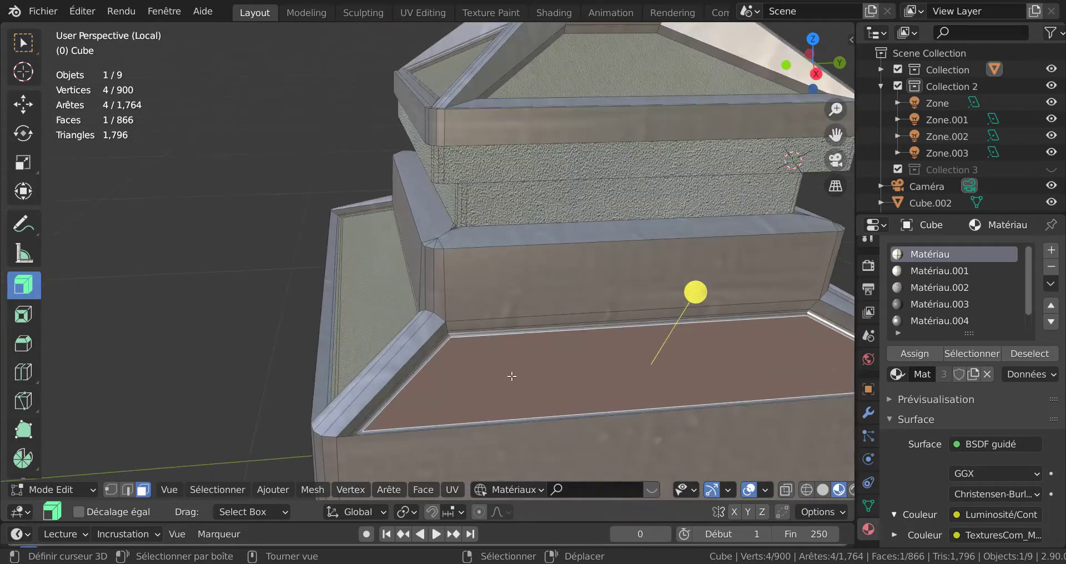
{"action": "middle_click_drag", "start_coordinate": [525, 375], "coordinate": [502, 339], "text": "shift"}
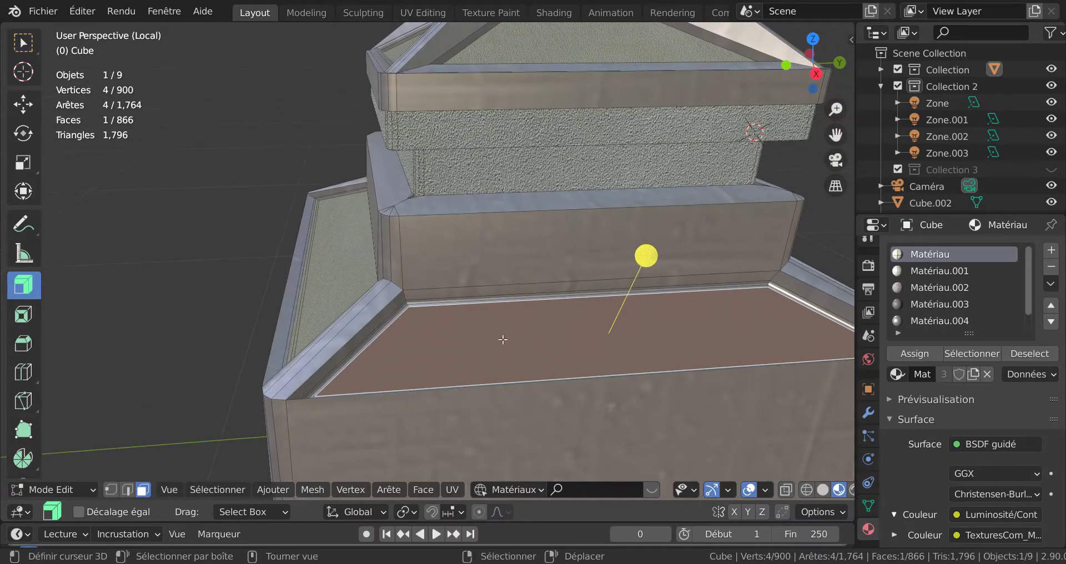
{"action": "key", "text": "x"}
{"action": "left_click", "coordinate": [502, 339]}
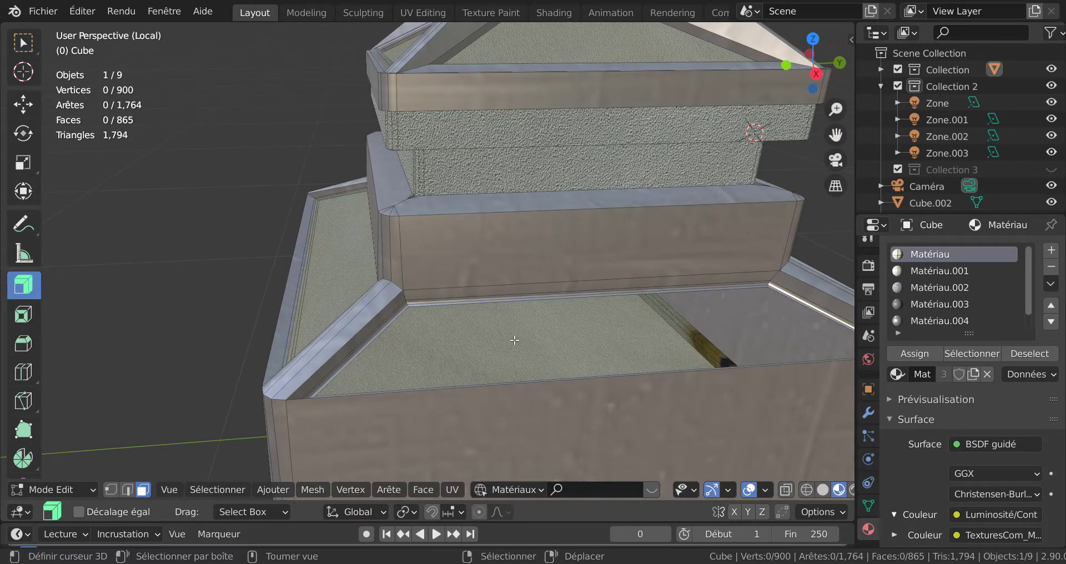
Step: Examine the corner vertices around the open slope for loose or duplicate points by test-moving them and cancelling each move
{"action": "scroll", "coordinate": [515, 340], "scroll_direction": "up", "scroll_amount": 1}
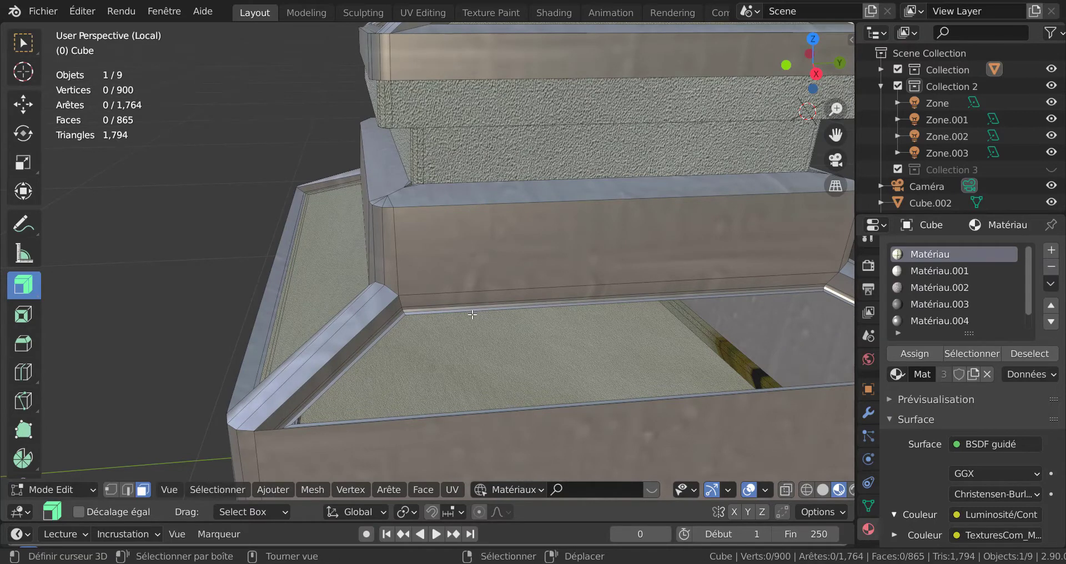
{"action": "scroll", "coordinate": [471, 314], "scroll_direction": "up", "scroll_amount": 1}
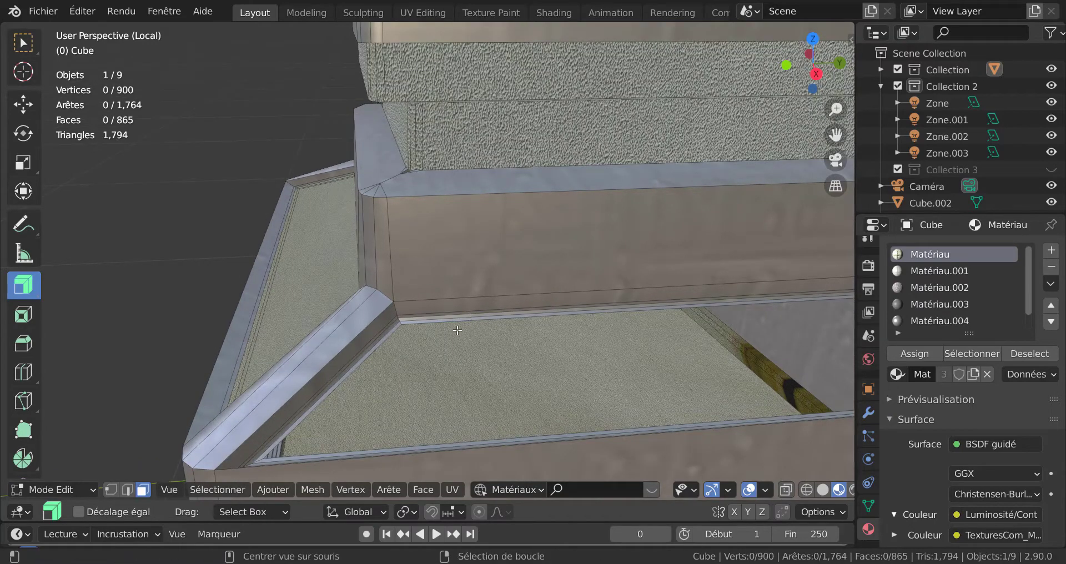
{"action": "left_click", "coordinate": [443, 331]}
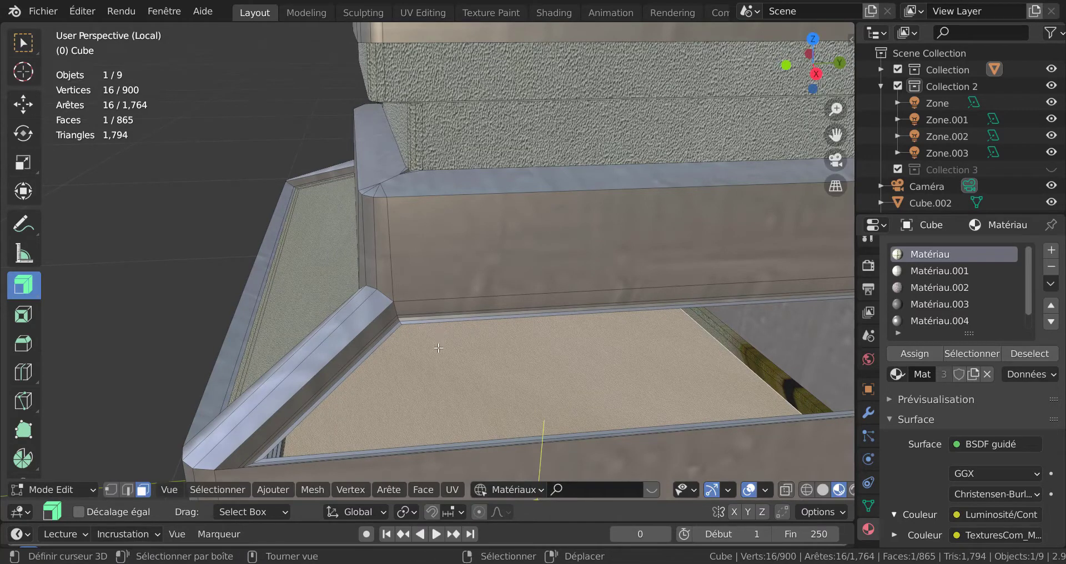
{"action": "key", "text": "1"}
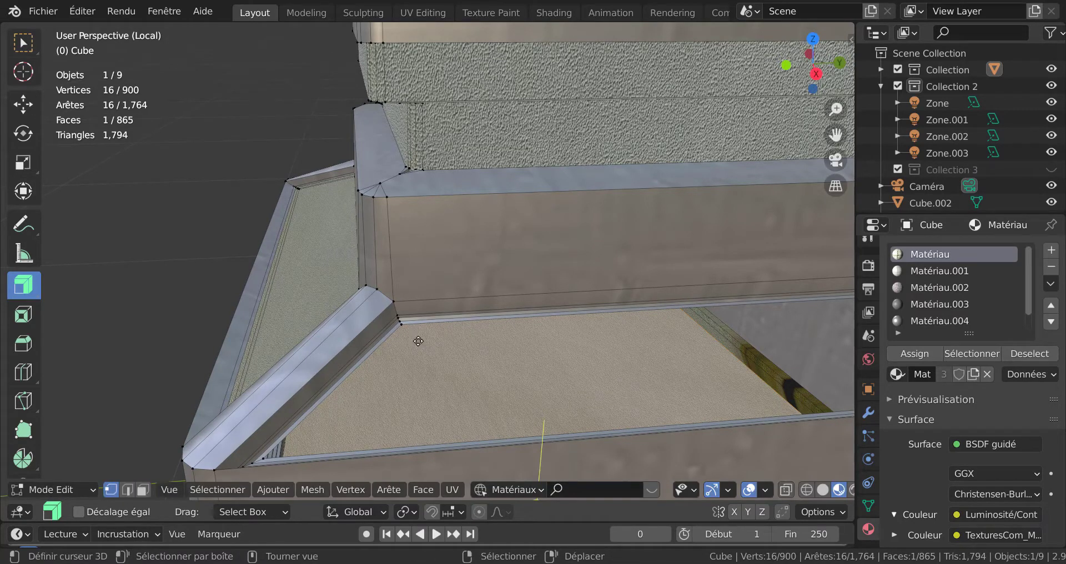
{"action": "right_click_drag", "start_coordinate": [409, 324], "coordinate": [434, 334]}
{"action": "right_click", "coordinate": [434, 334]}
{"action": "middle_click_drag", "start_coordinate": [435, 365], "coordinate": [303, 375]}
{"action": "right_click_drag", "start_coordinate": [312, 344], "coordinate": [346, 354]}
{"action": "right_click", "coordinate": [347, 354]}
{"action": "middle_click_drag", "start_coordinate": [647, 373], "coordinate": [623, 352]}
{"action": "scroll", "coordinate": [610, 316], "scroll_direction": "up", "scroll_amount": 2}
{"action": "scroll", "coordinate": [576, 283], "scroll_direction": "up", "scroll_amount": 1}
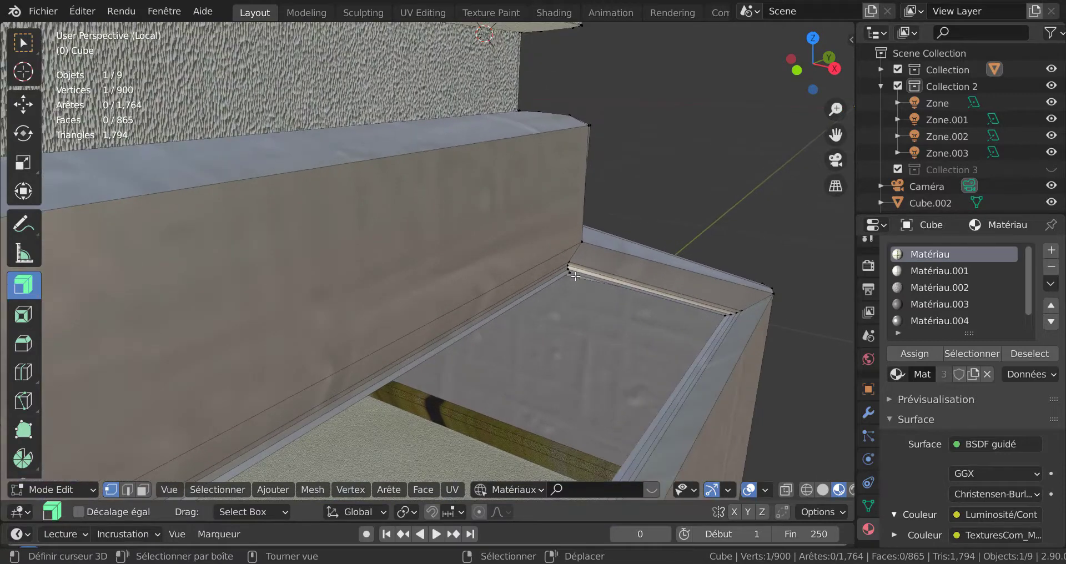
{"action": "right_click_drag", "start_coordinate": [575, 279], "coordinate": [586, 298]}
{"action": "right_click", "coordinate": [586, 299]}
{"action": "middle_click_drag", "start_coordinate": [675, 339], "coordinate": [722, 351]}
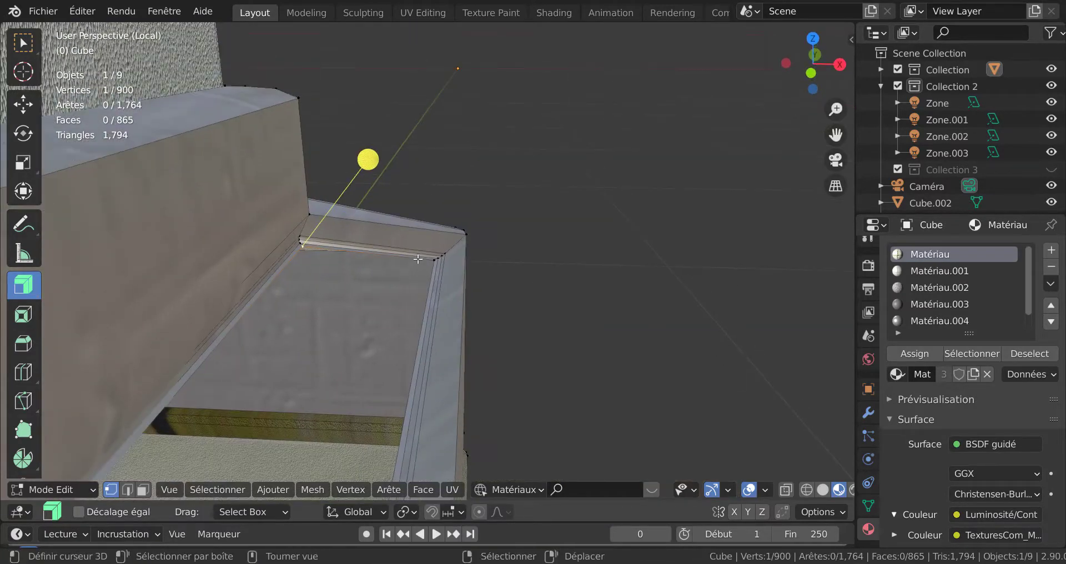
Step: Lower the vertex at the open slope's outer corner by about 0.003 m along Z
{"action": "mouse_move", "coordinate": [418, 260]}
{"action": "right_mouse_down"}
{"action": "mouse_move", "coordinate": [424, 278]}
{"action": "mouse_move", "coordinate": [433, 265]}
{"action": "right_mouse_up"}
{"action": "middle_click_drag", "start_coordinate": [452, 281], "coordinate": [494, 328]}
{"action": "scroll", "coordinate": [397, 341], "scroll_direction": "up", "scroll_amount": 10}
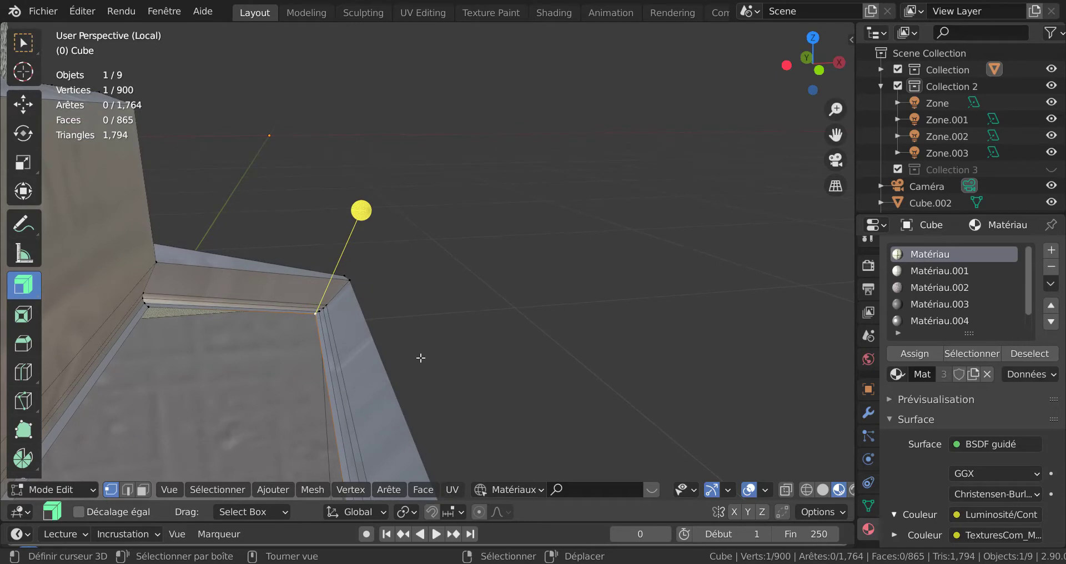
{"action": "key", "text": "g"}
{"action": "key", "text": "z"}
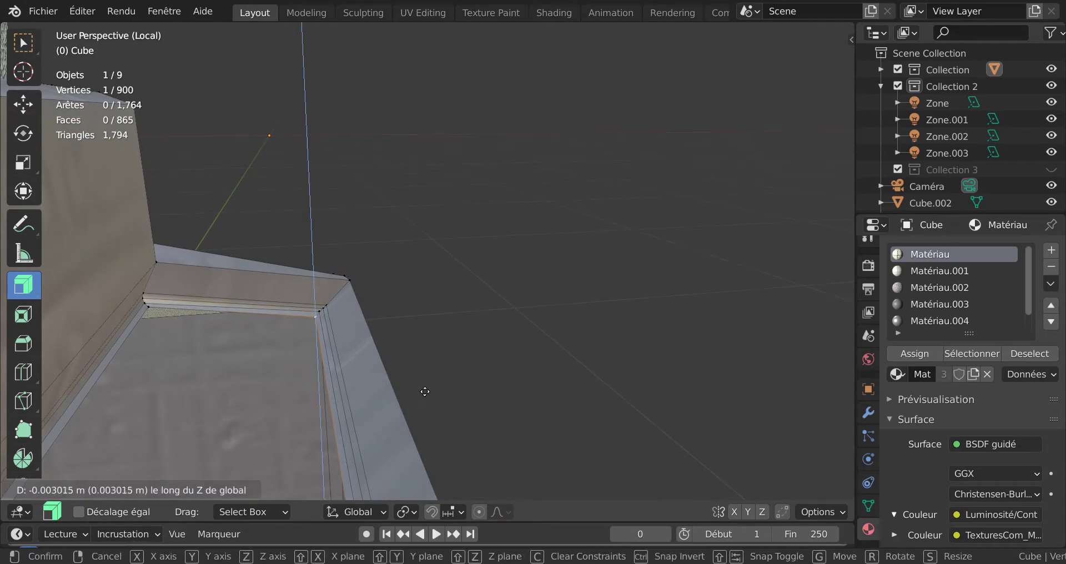
{"action": "left_click", "coordinate": [426, 391]}
Step: Fill the open slope's boundary edge loop with a new face and clear the selection
{"action": "right_click", "coordinate": [325, 364], "text": "alt"}
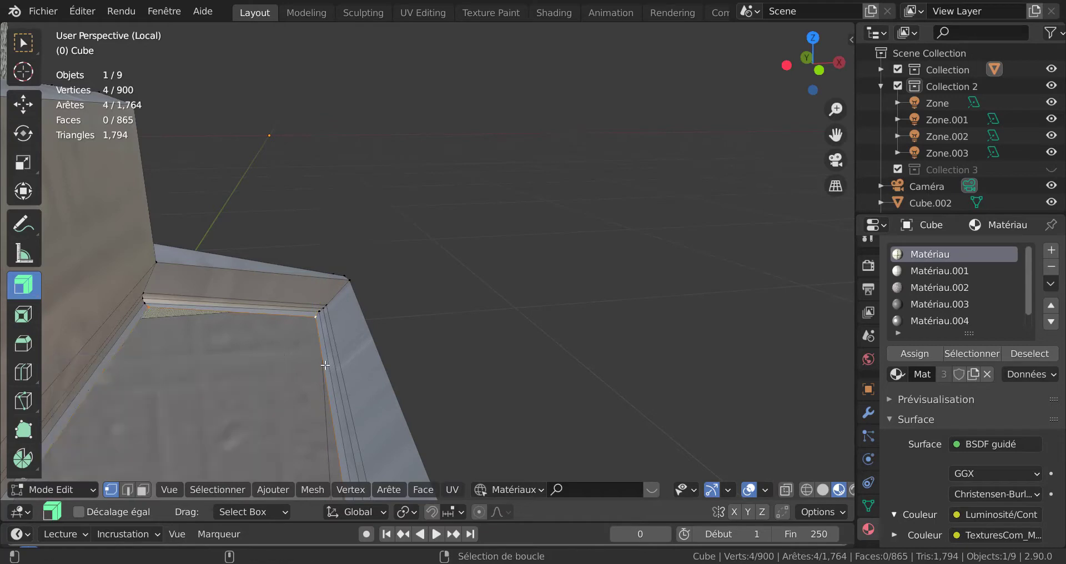
{"action": "key", "text": "f"}
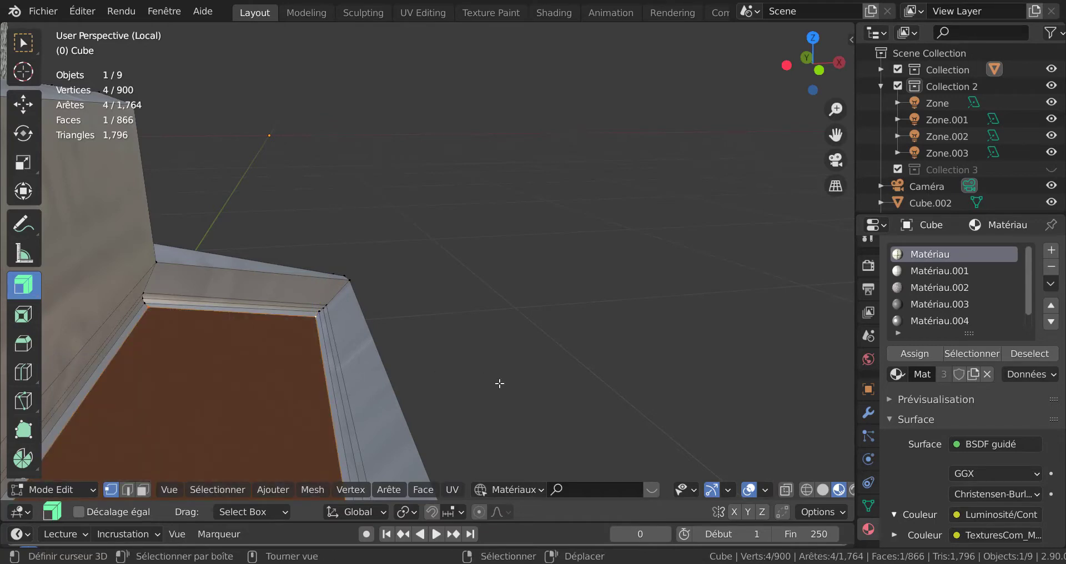
{"action": "key", "text": "alt+a"}
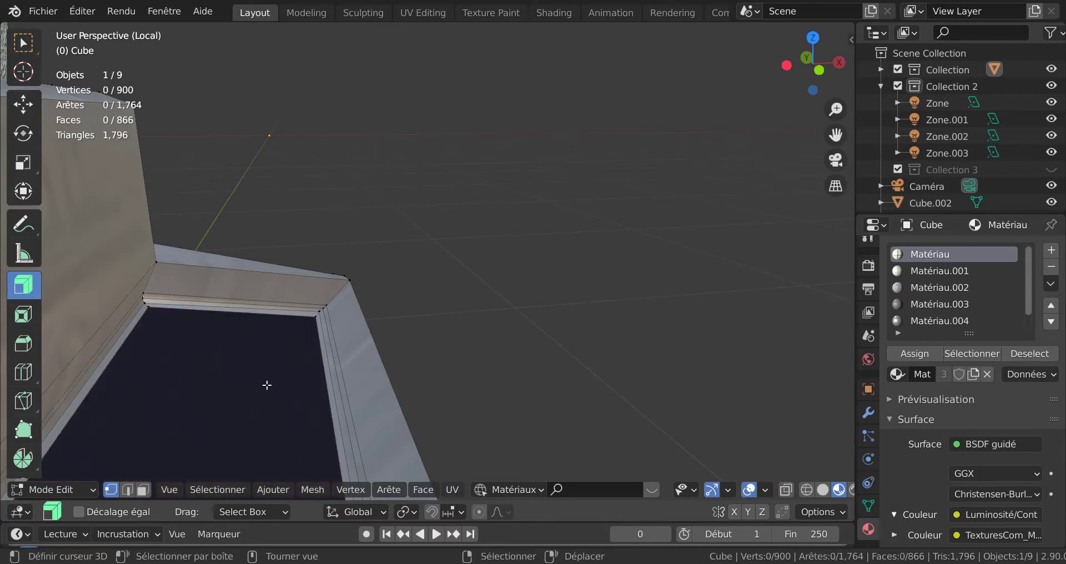
Step: Try to extrude the new slope face inward along its normal
{"action": "key", "text": "3"}
{"action": "left_click", "coordinate": [267, 384]}
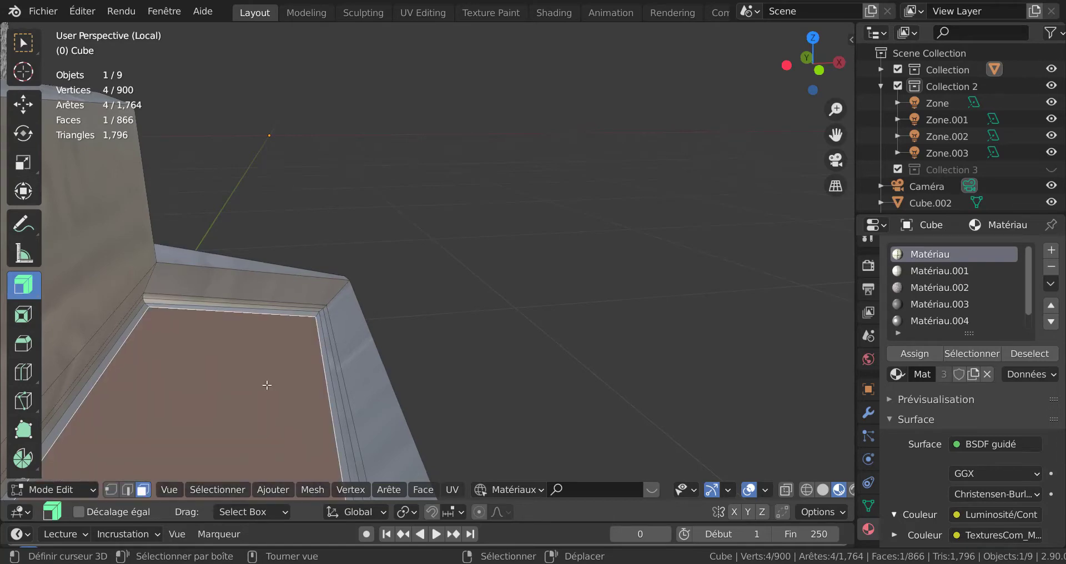
{"action": "middle_click_drag", "start_coordinate": [286, 392], "coordinate": [484, 336]}
{"action": "key", "text": "e"}
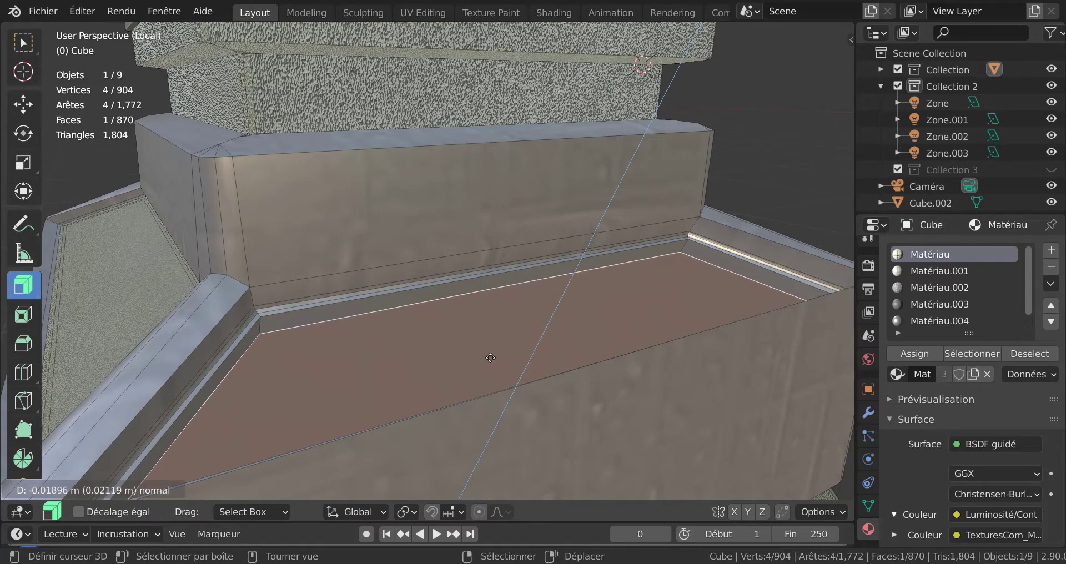
{"action": "right_click", "coordinate": [490, 357]}
{"action": "key", "text": "ctrl+z"}
{"action": "key", "text": "ctrl+z"}
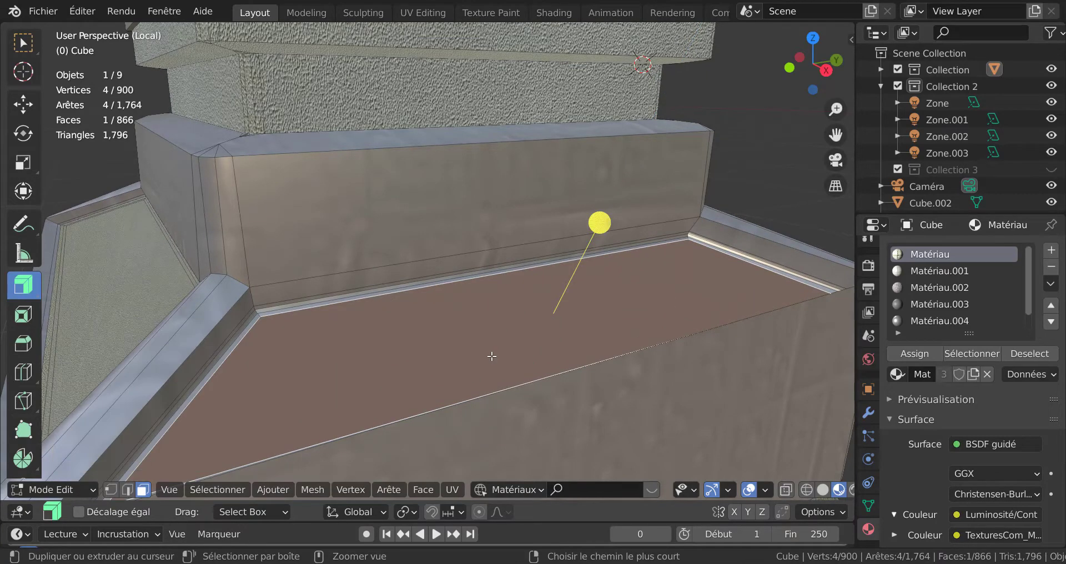
Step: Assign Matériau to the new slope face and the adjacent slope face
{"action": "left_click", "coordinate": [363, 309]}
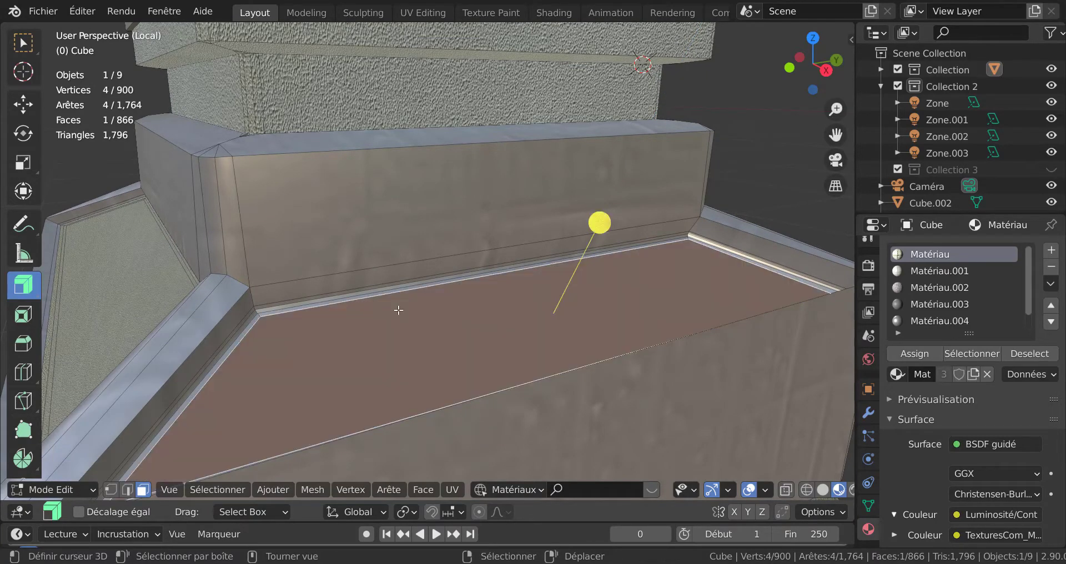
{"action": "left_click", "coordinate": [154, 299], "text": "shift"}
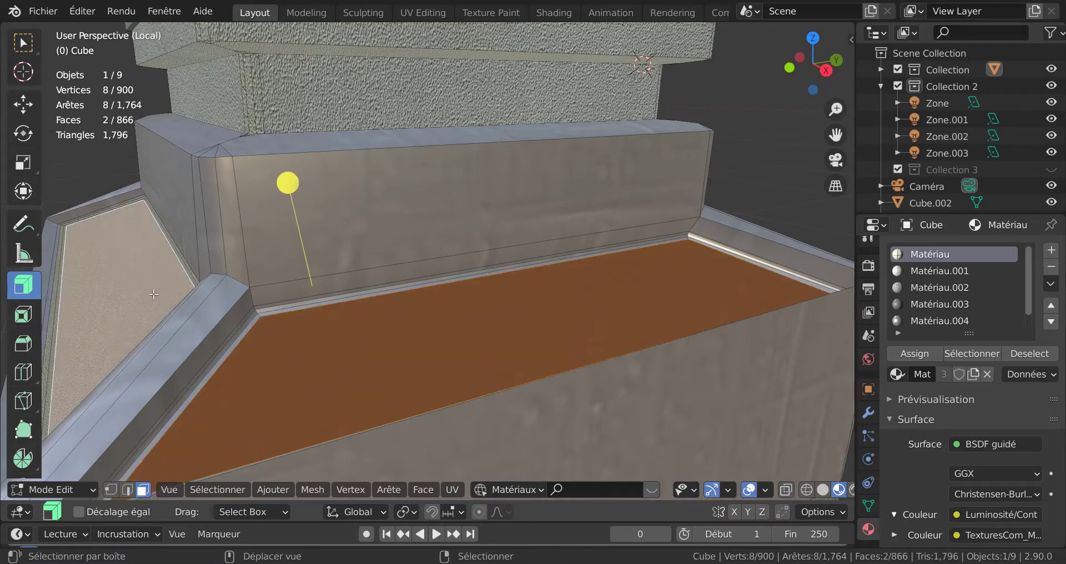
{"action": "left_click", "coordinate": [925, 353]}
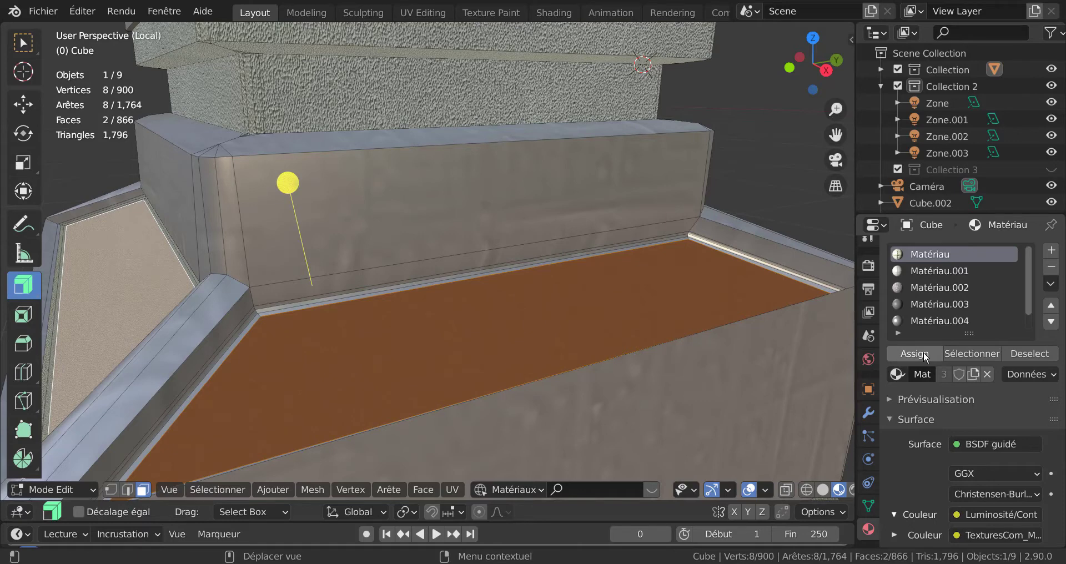
Step: Select only the new slope face and examine its corner vertices and border edges up close
{"action": "left_click", "coordinate": [492, 342]}
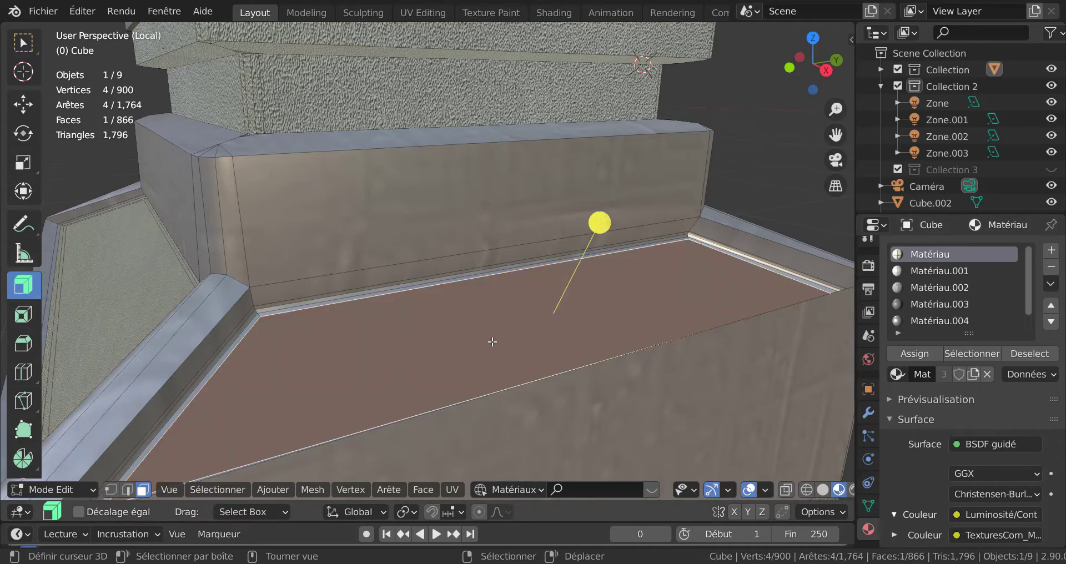
{"action": "key", "text": "1"}
{"action": "middle_click_drag", "start_coordinate": [492, 342], "coordinate": [382, 345]}
{"action": "scroll", "coordinate": [382, 340], "scroll_direction": "up", "scroll_amount": 3}
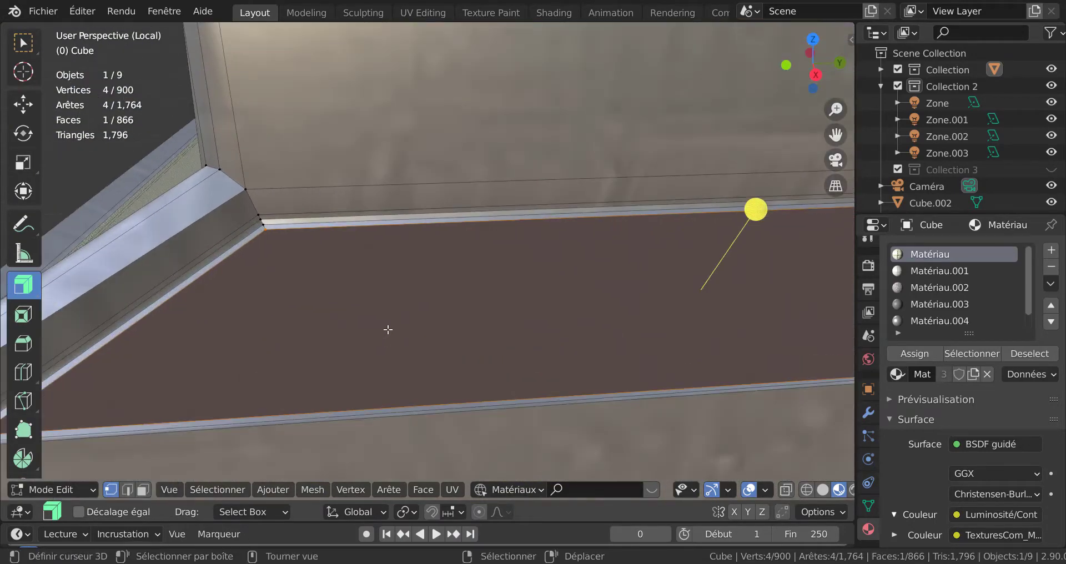
{"action": "scroll", "coordinate": [502, 346], "scroll_direction": "down", "scroll_amount": 3}
{"action": "middle_click_drag", "start_coordinate": [483, 331], "coordinate": [506, 304]}
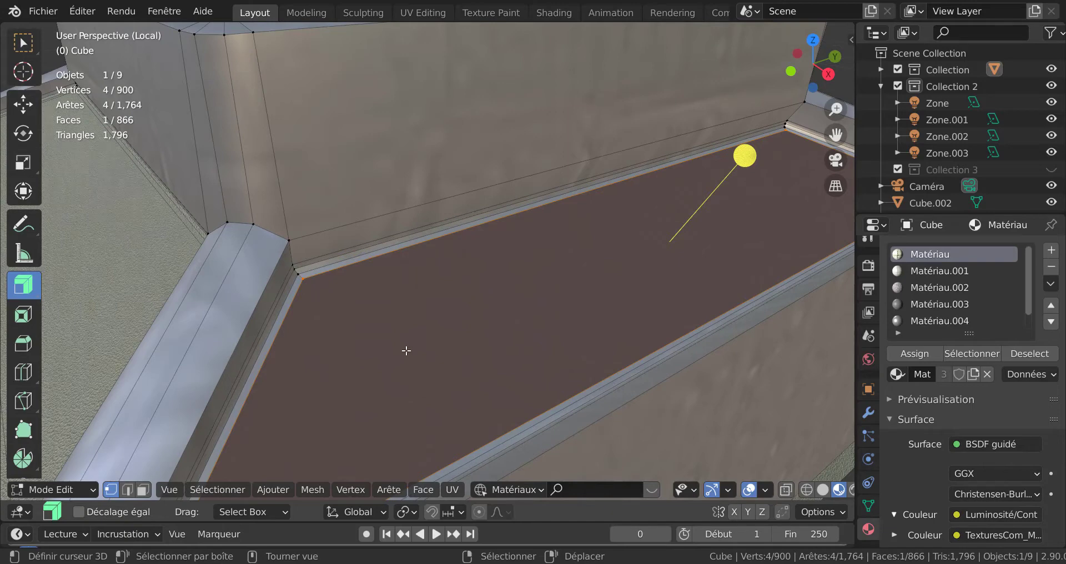
Step: Rip the outer edge loop of the dark slope patch in place and delete the whole detached patch
{"action": "key", "text": "2"}
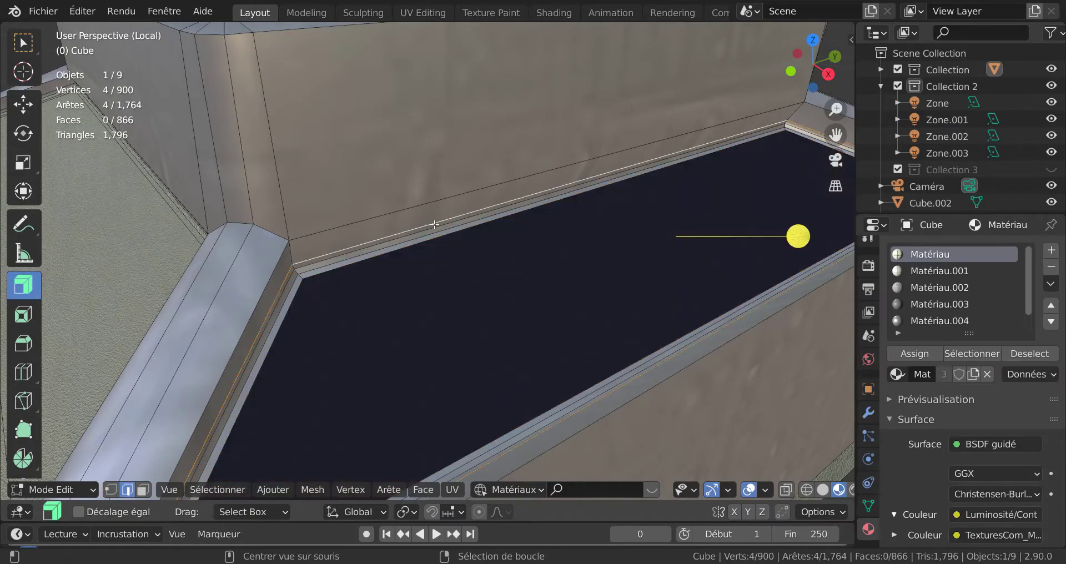
{"action": "key", "text": "e"}
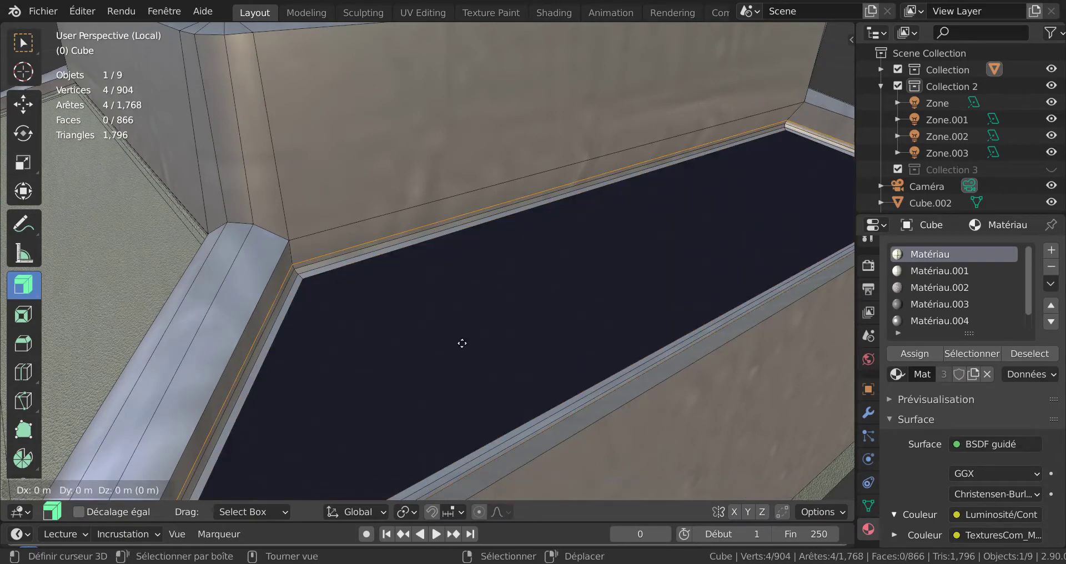
{"action": "left_click", "coordinate": [461, 343]}
{"action": "left_click", "coordinate": [503, 265]}
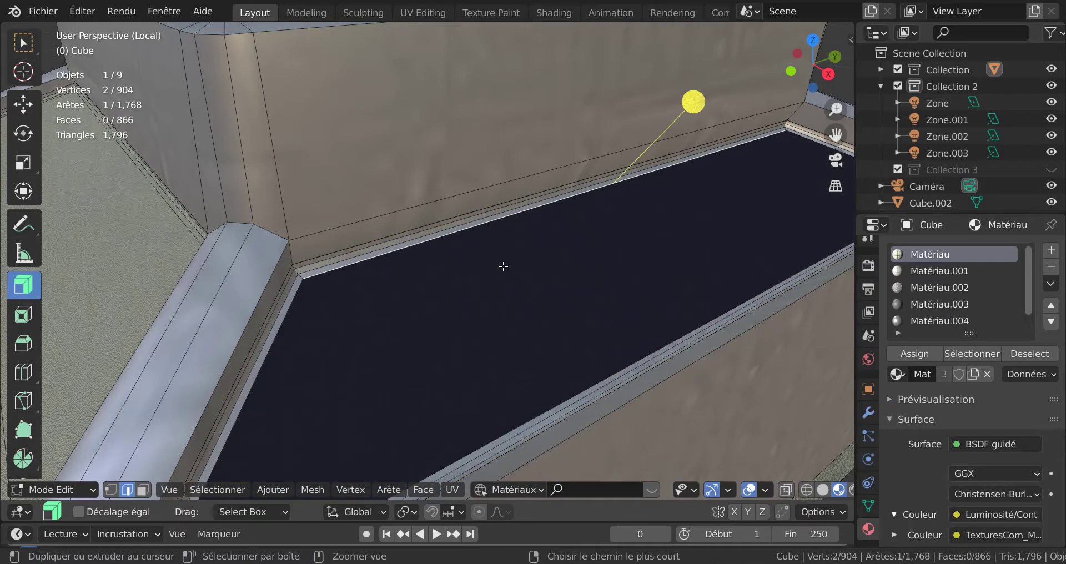
{"action": "key", "text": "ctrl+l"}
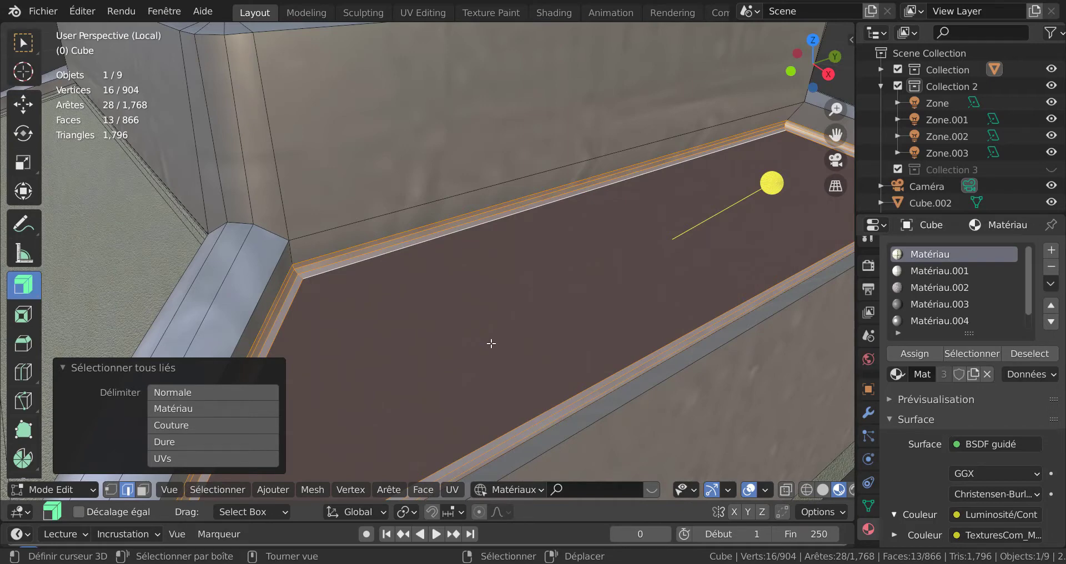
{"action": "key", "text": "Delete"}
{"action": "left_click", "coordinate": [491, 343]}
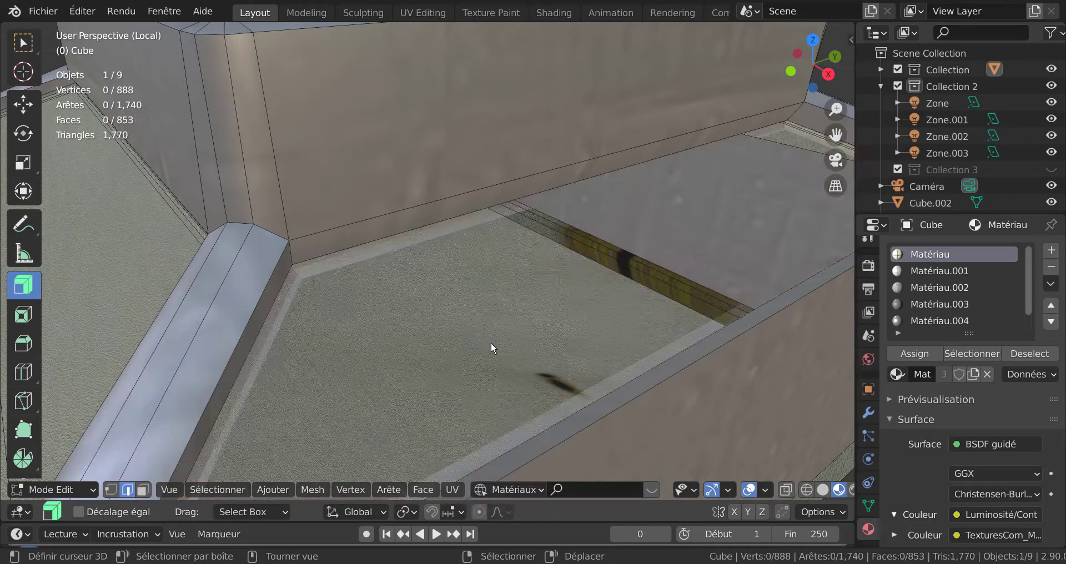
Step: Fill the open slope's boundary loop with a new face and bevel its edges narrowly with 3 segments
{"action": "left_click", "coordinate": [411, 233], "text": "alt"}
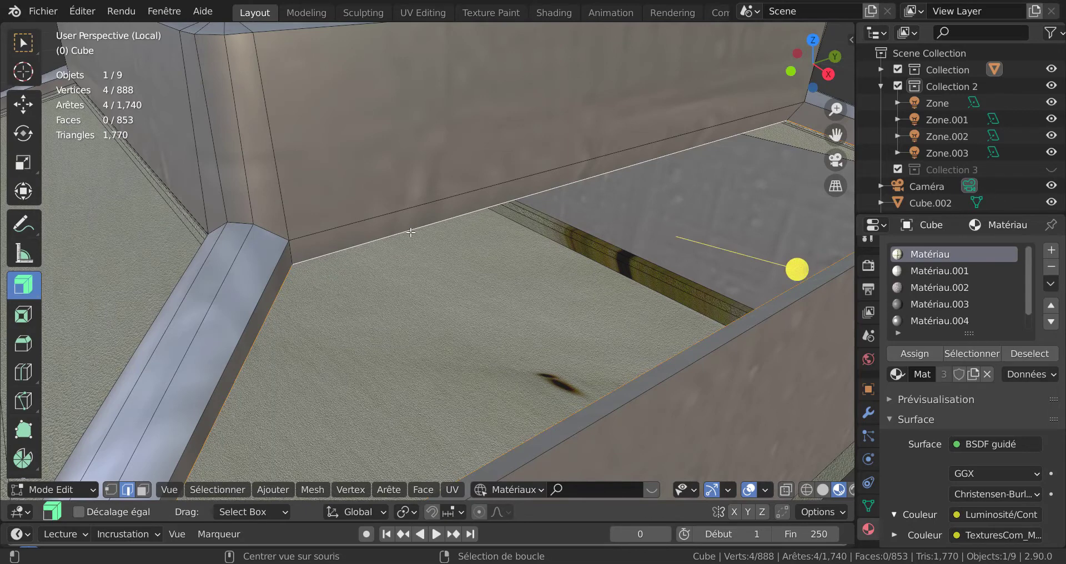
{"action": "key", "text": "f"}
{"action": "key", "text": "KP_Decimal"}
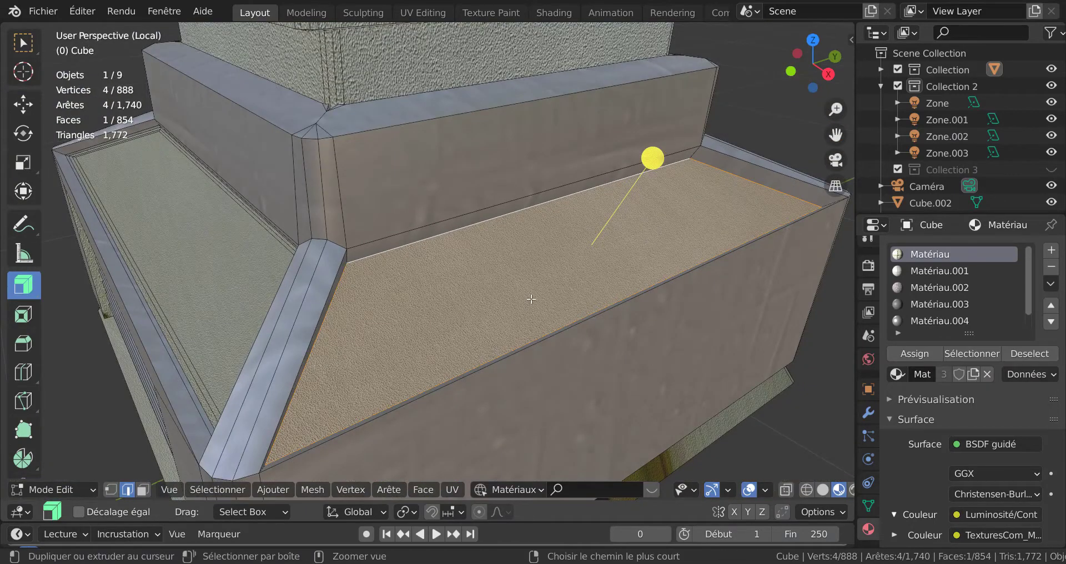
{"action": "key", "text": "ctrl+b"}
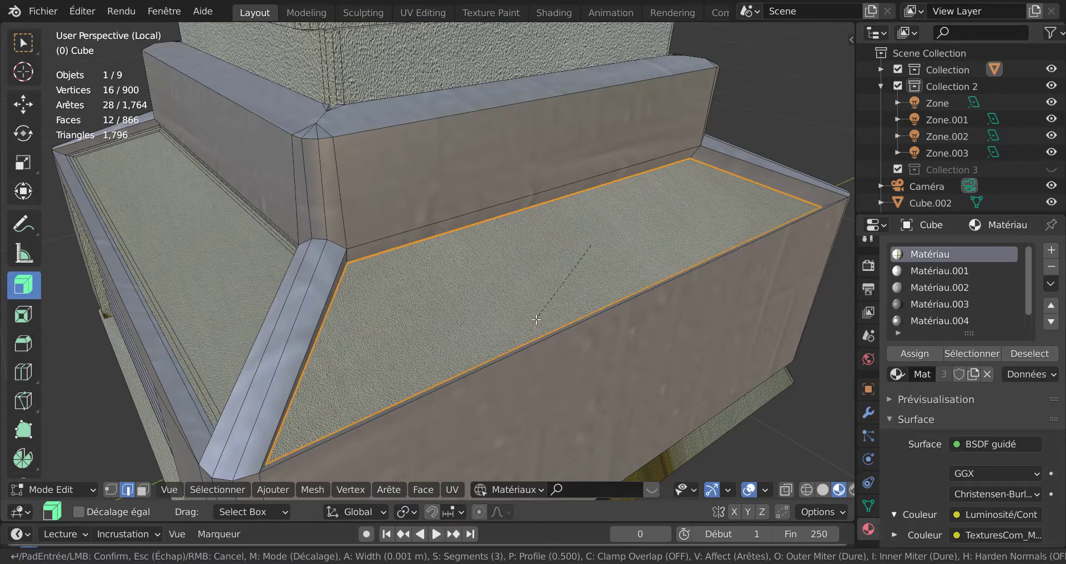
{"action": "left_click", "coordinate": [511, 356]}
{"action": "key", "text": "Tab"}
Step: Select only the two face loops of the flared trim running around the foot of the tower base
{"action": "scroll", "coordinate": [511, 356], "scroll_direction": "down", "scroll_amount": 4}
{"action": "middle_click_drag", "start_coordinate": [510, 356], "coordinate": [371, 308]}
{"action": "scroll", "coordinate": [572, 329], "scroll_direction": "down", "scroll_amount": 5}
{"action": "key", "text": "Tab"}
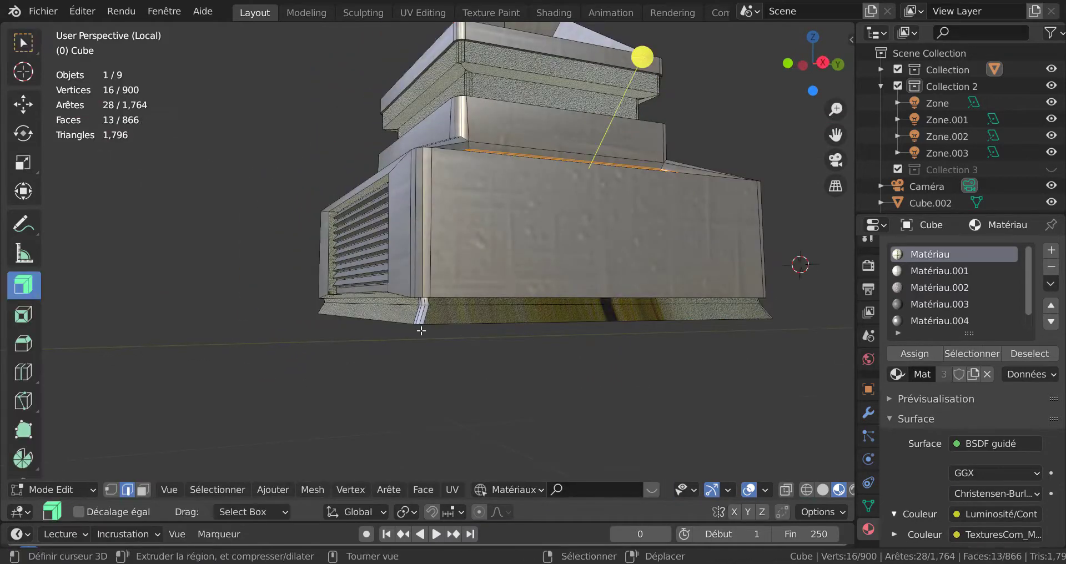
{"action": "scroll", "coordinate": [434, 335], "scroll_direction": "up", "scroll_amount": 5}
{"action": "left_click", "coordinate": [430, 354], "text": "alt"}
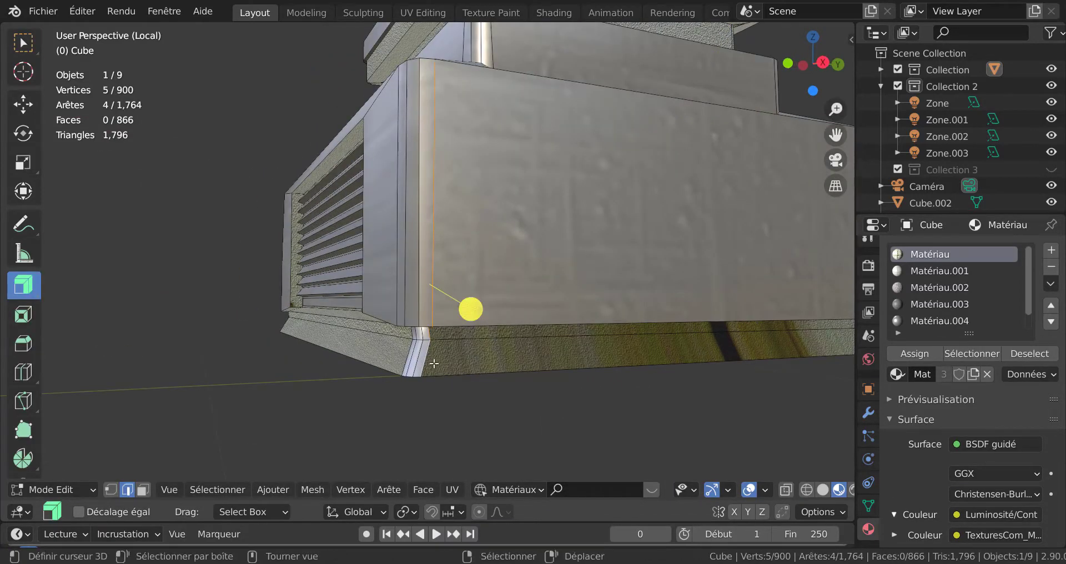
{"action": "left_click", "coordinate": [143, 489]}
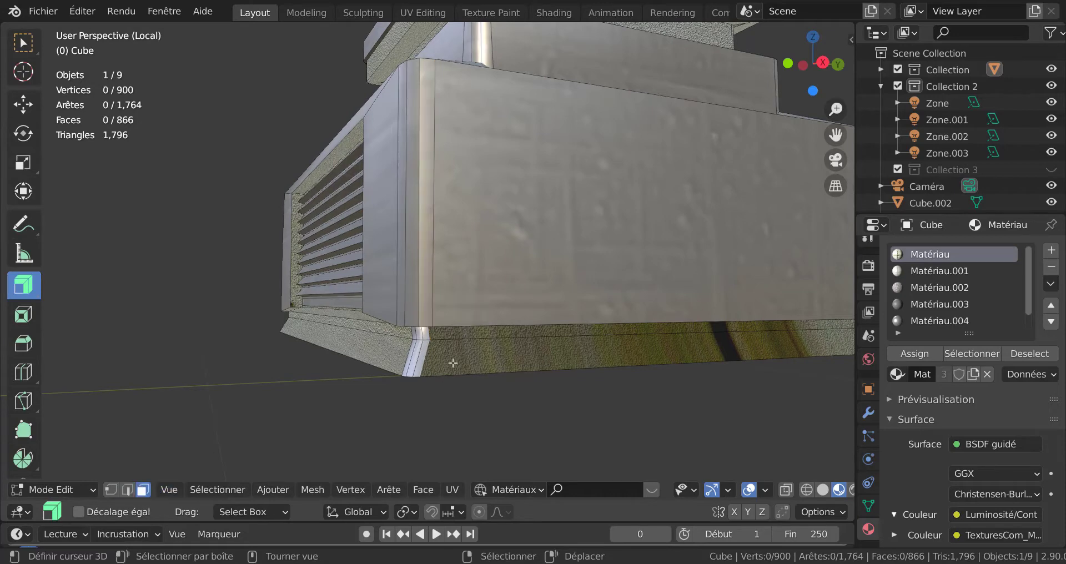
{"action": "left_click", "coordinate": [433, 344], "text": "alt"}
{"action": "left_click", "coordinate": [432, 332], "text": "alt+shift"}
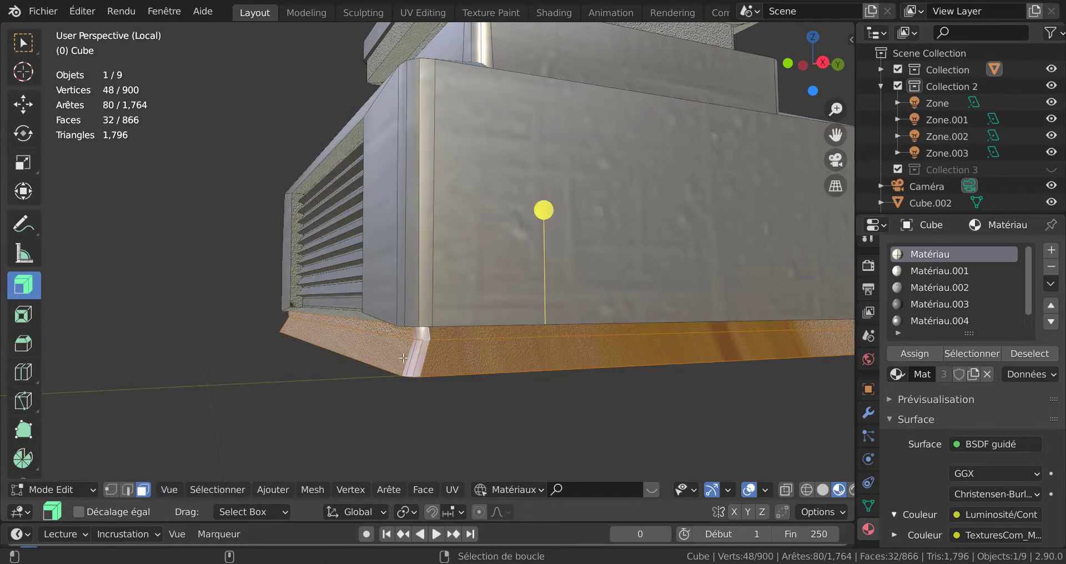
Step: In the UV Editing workspace, scale the trim's UVs to about 0.34, move them onto a clean panel area, and return to the Layout workspace
{"action": "middle_click_drag", "start_coordinate": [432, 332], "coordinate": [326, 29]}
{"action": "scroll", "coordinate": [788, 345], "scroll_direction": "down", "scroll_amount": 4}
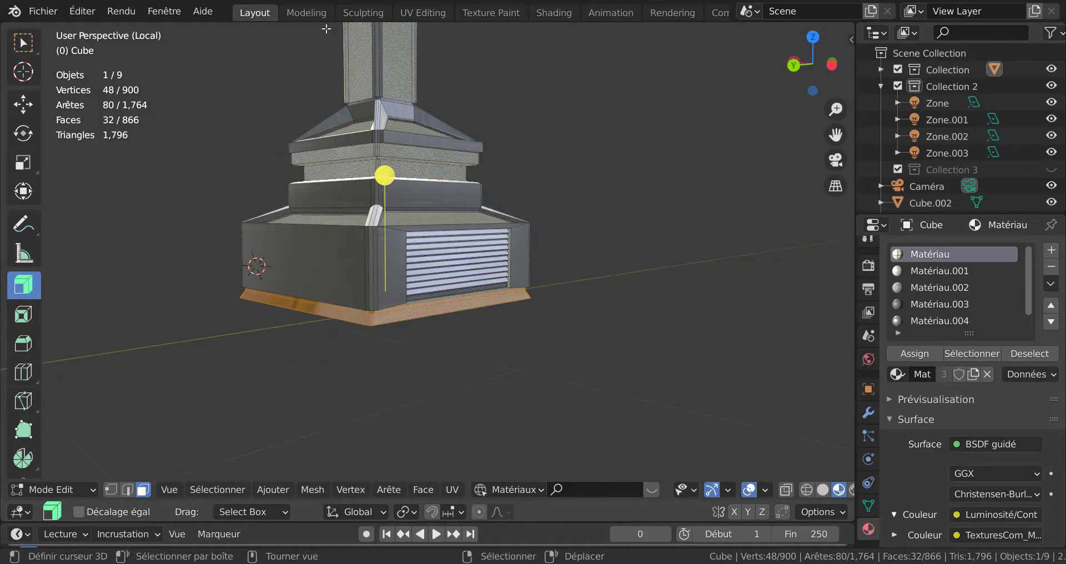
{"action": "left_click", "coordinate": [423, 12]}
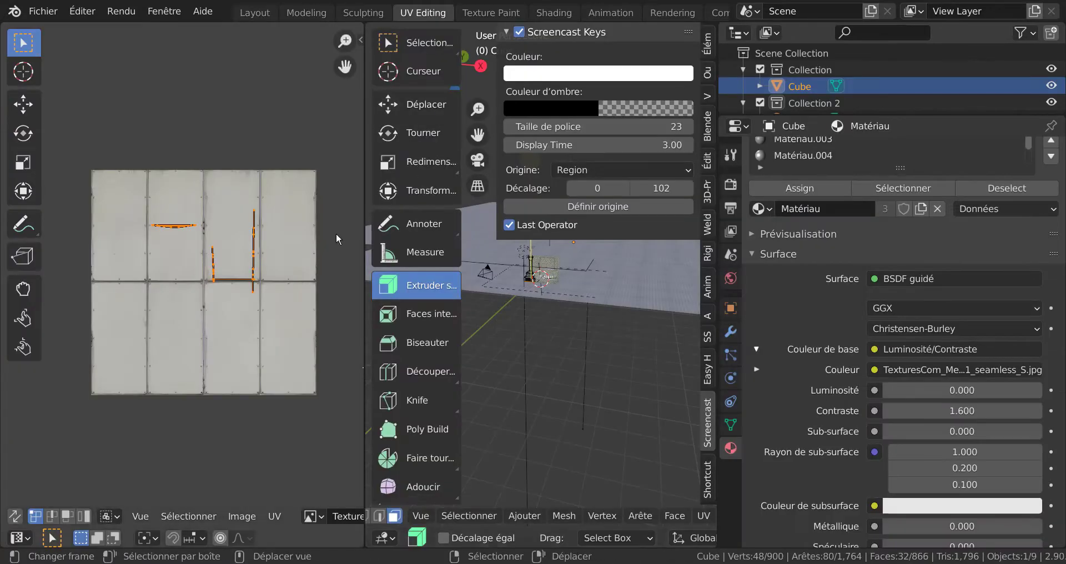
{"action": "key", "text": "s"}
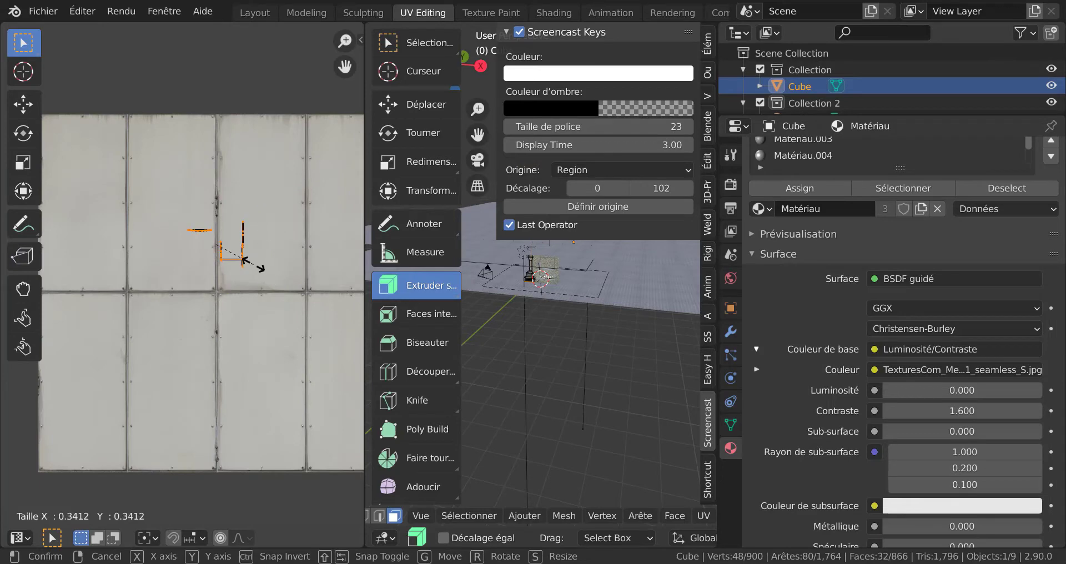
{"action": "left_click", "coordinate": [239, 251]}
{"action": "key", "text": "g"}
{"action": "left_click", "coordinate": [312, 222]}
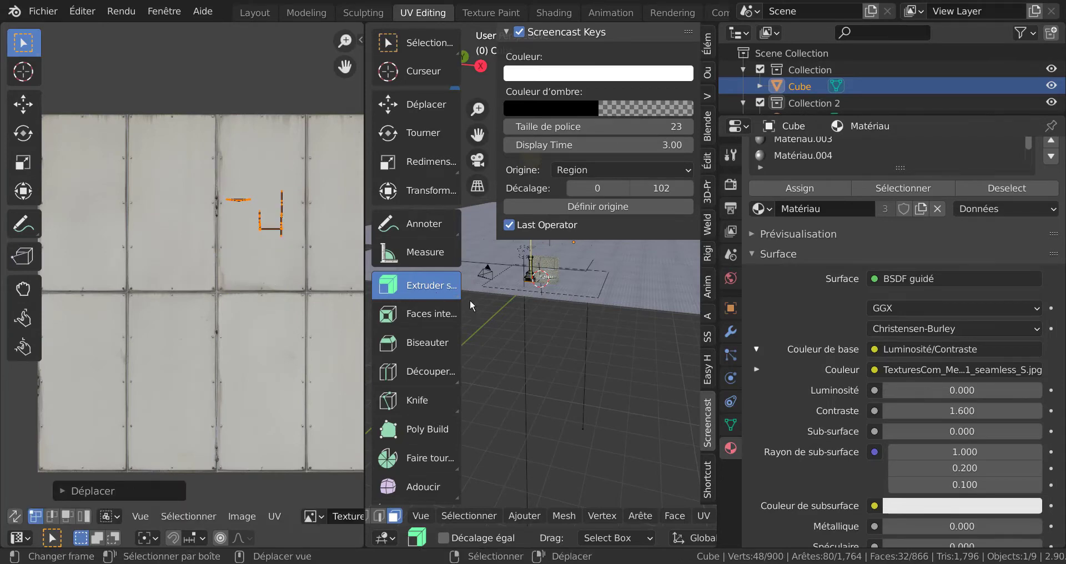
{"action": "middle_click_drag", "start_coordinate": [617, 355], "coordinate": [615, 342]}
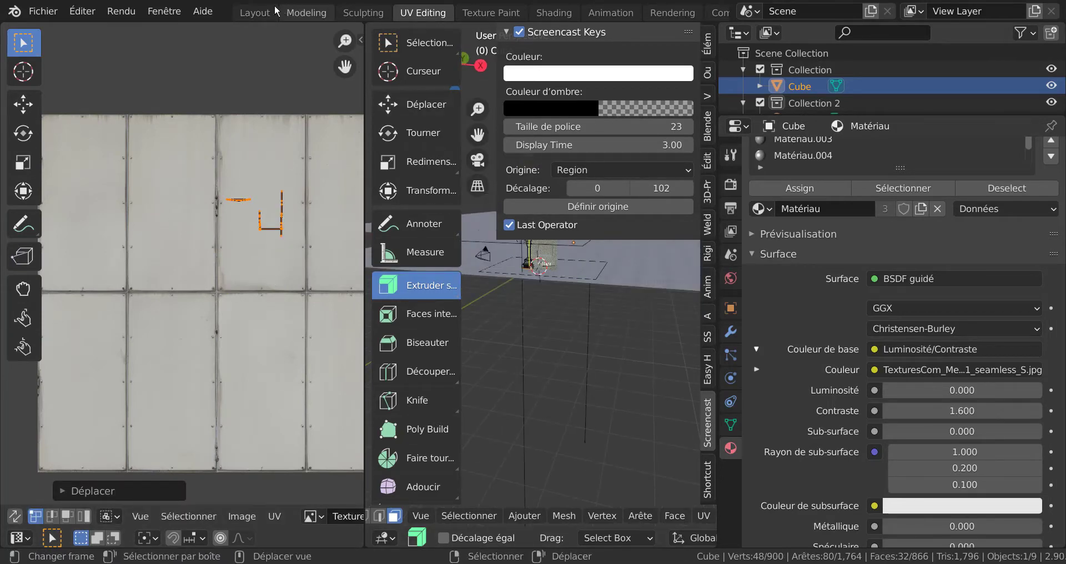
{"action": "left_click", "coordinate": [254, 12]}
Step: Select only the six narrow Matériau.004 bevel faces at one corner of the base's lower trim
{"action": "scroll", "coordinate": [385, 217], "scroll_direction": "up", "scroll_amount": 3}
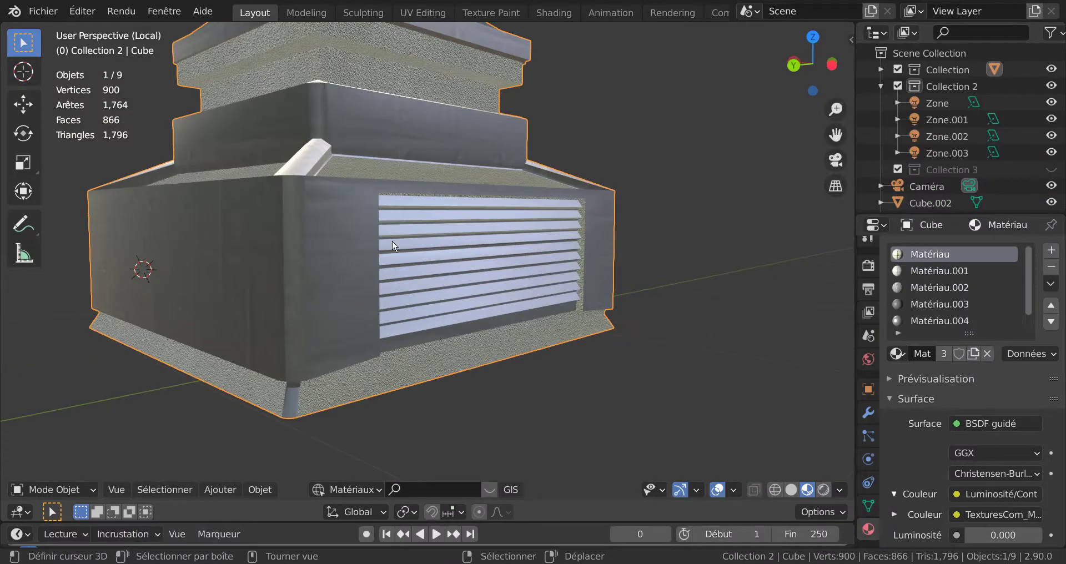
{"action": "middle_click_drag", "start_coordinate": [385, 218], "coordinate": [564, 225]}
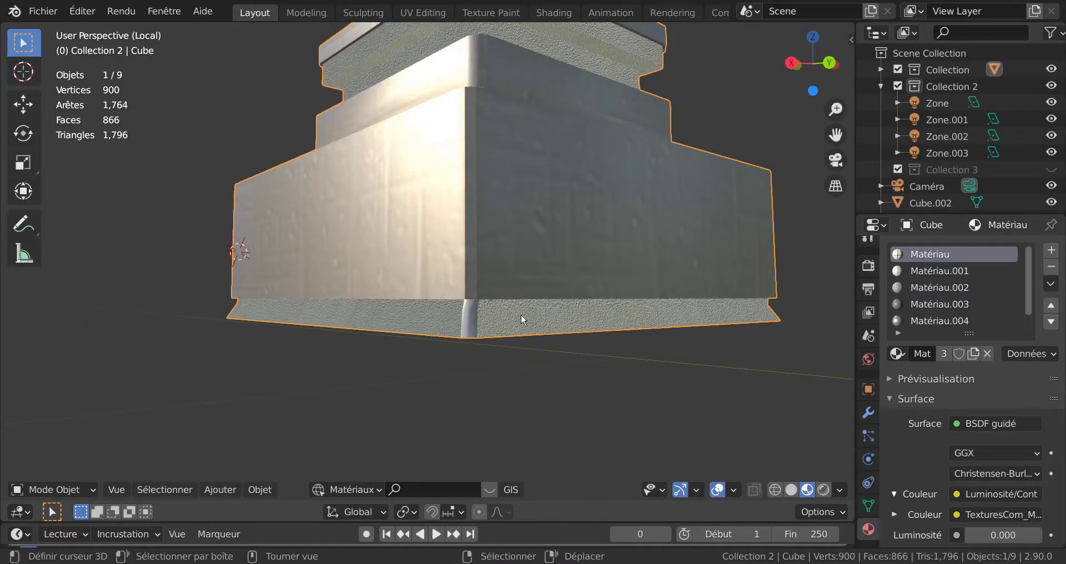
{"action": "key", "text": "Tab"}
{"action": "scroll", "coordinate": [484, 340], "scroll_direction": "up", "scroll_amount": 3}
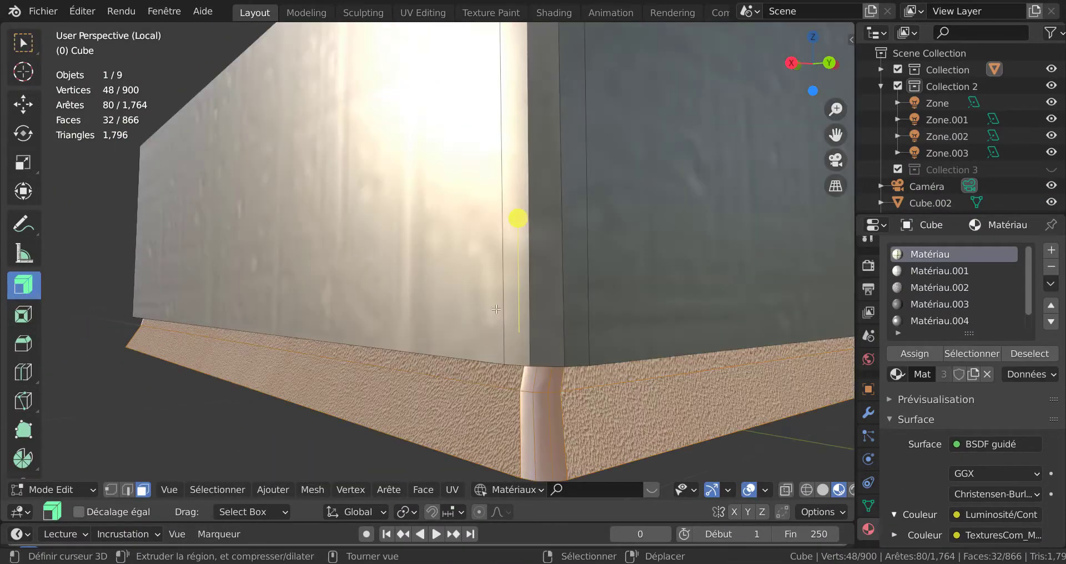
{"action": "middle_click_drag", "start_coordinate": [485, 339], "coordinate": [496, 295]}
{"action": "right_click", "coordinate": [523, 231]}
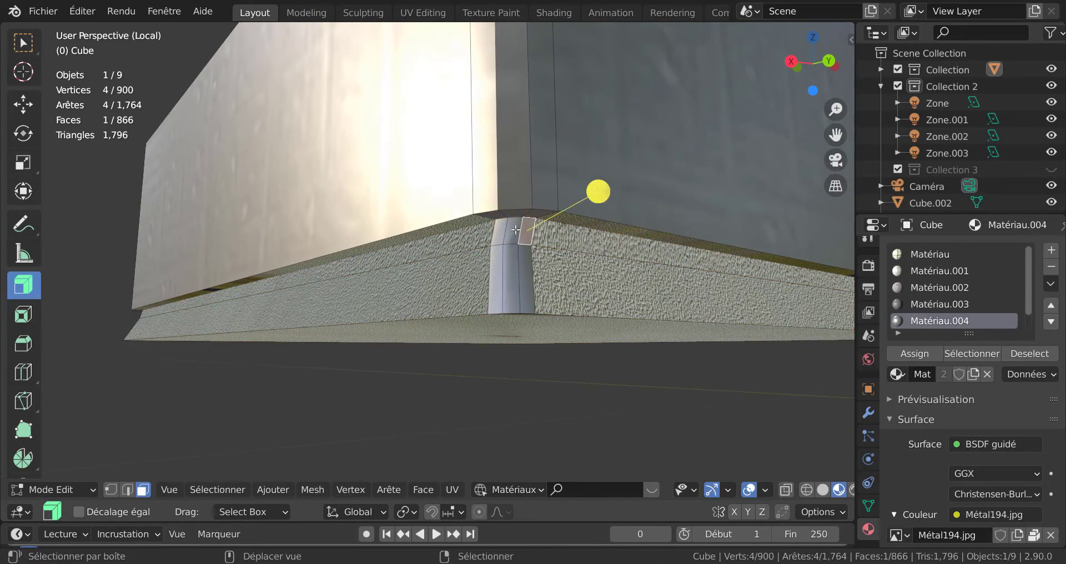
{"action": "right_click", "coordinate": [513, 233], "text": "shift"}
{"action": "right_click", "coordinate": [498, 233], "text": "shift"}
{"action": "right_click", "coordinate": [498, 279], "text": "shift"}
{"action": "right_click", "coordinate": [516, 283], "text": "shift"}
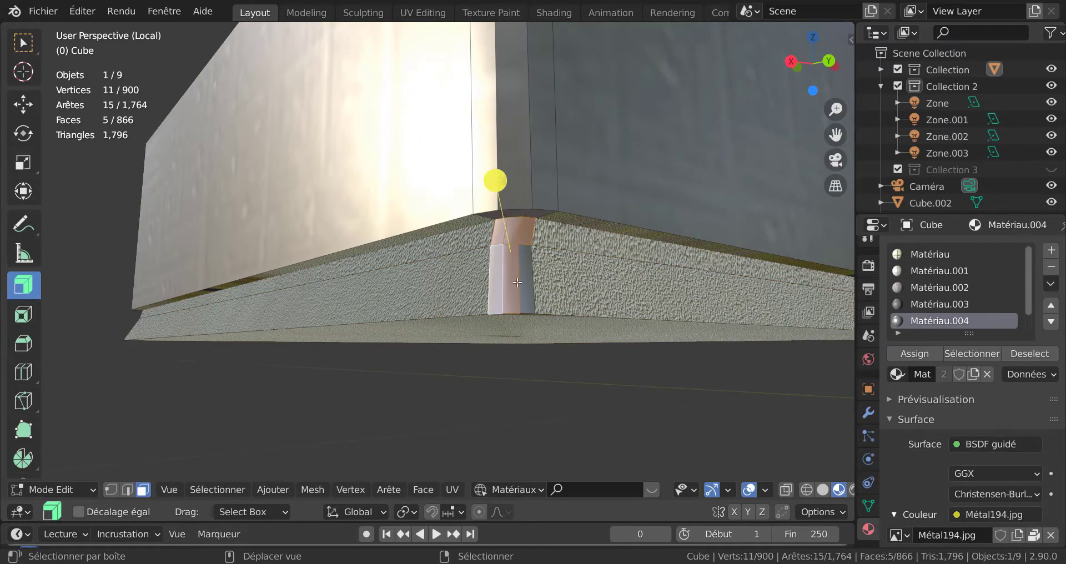
{"action": "right_click", "coordinate": [529, 285], "text": "shift"}
Step: Add the six bevel faces at the next lower trim corner, beside the louvered grille, to the selection
{"action": "middle_click_drag", "start_coordinate": [415, 276], "coordinate": [609, 289]}
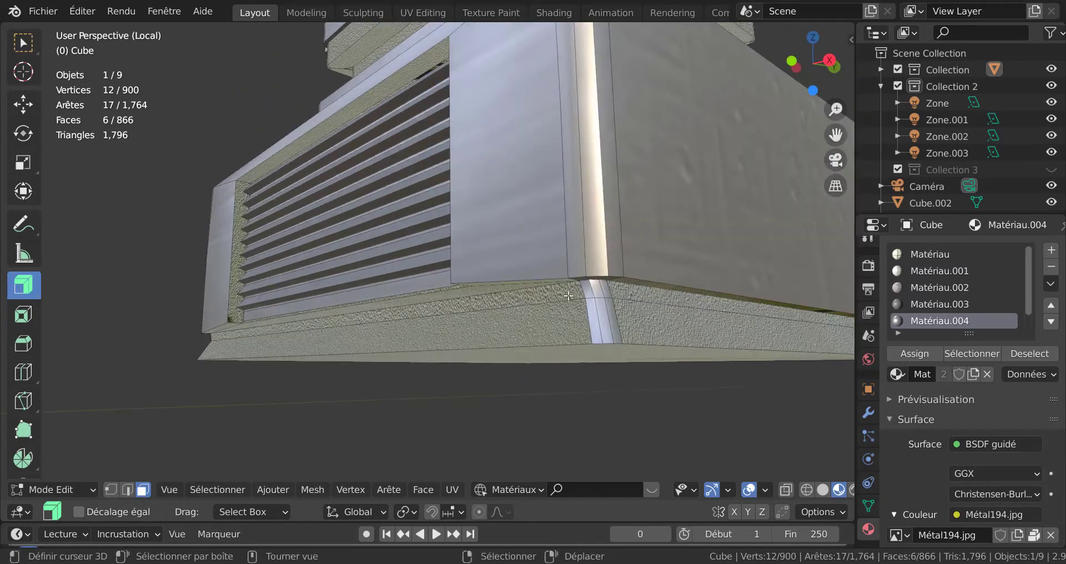
{"action": "right_click", "coordinate": [602, 287], "text": "shift"}
{"action": "right_click", "coordinate": [598, 305], "text": "shift"}
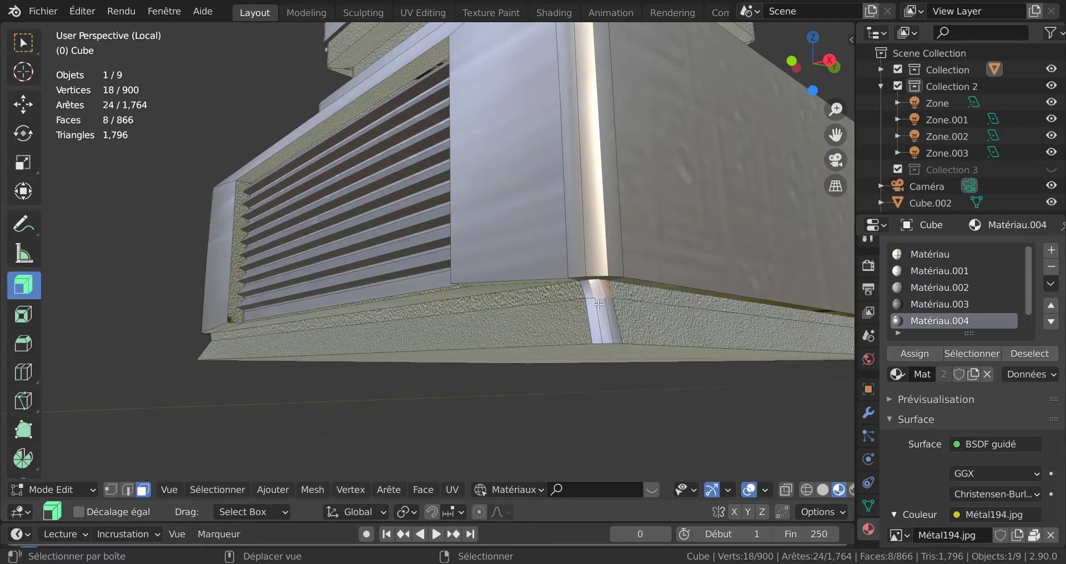
{"action": "right_click", "coordinate": [601, 309], "text": "shift"}
{"action": "right_click", "coordinate": [610, 316], "text": "shift"}
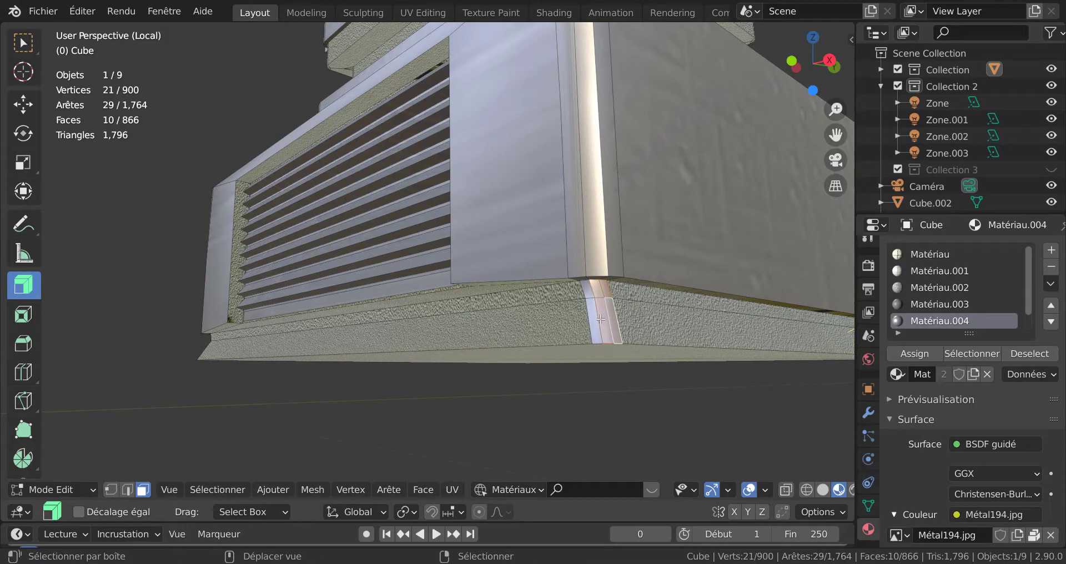
{"action": "right_click", "coordinate": [595, 318], "text": "shift"}
{"action": "right_click", "coordinate": [587, 286], "text": "shift"}
Step: Add the bevel faces at the two remaining lower trim corners to the selection with Circle Select
{"action": "middle_click_drag", "start_coordinate": [457, 292], "coordinate": [693, 305]}
{"action": "key", "text": "c"}
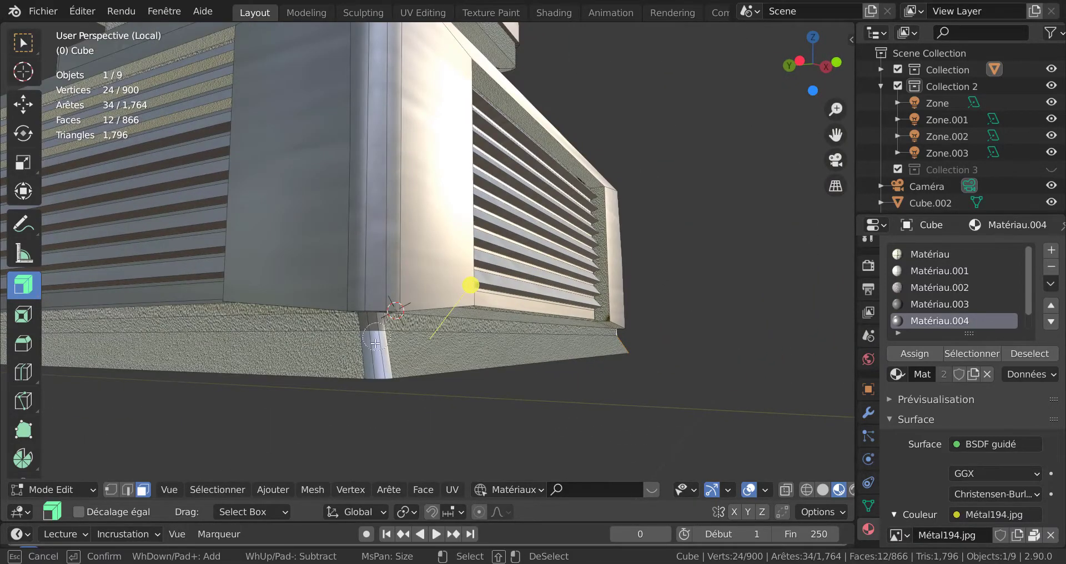
{"action": "left_click_drag", "start_coordinate": [376, 327], "coordinate": [377, 330]}
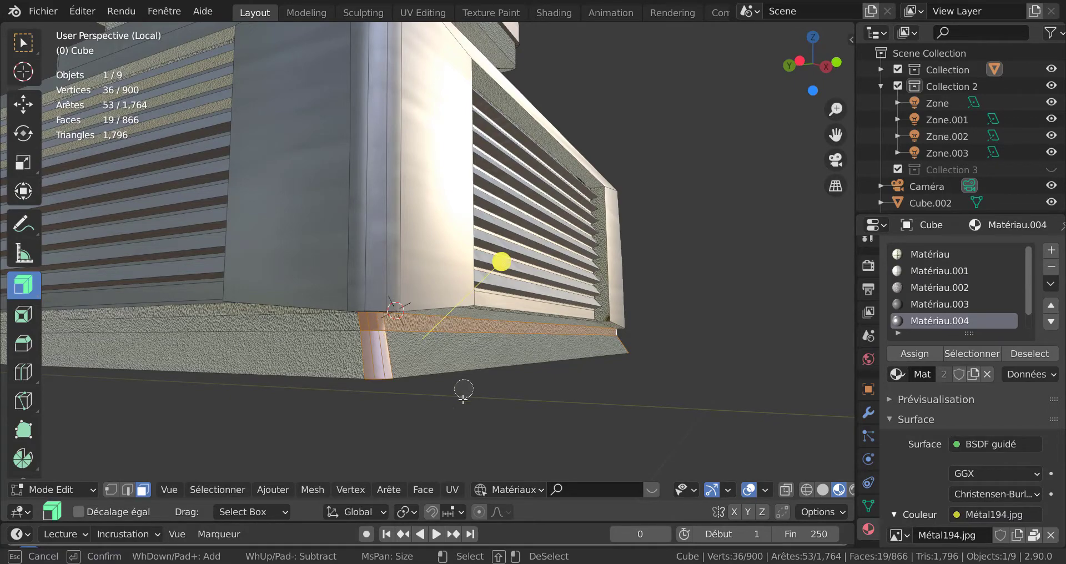
{"action": "key", "text": "Escape"}
{"action": "middle_click_drag", "start_coordinate": [440, 414], "coordinate": [545, 395]}
{"action": "scroll", "coordinate": [477, 345], "scroll_direction": "down", "scroll_amount": 2}
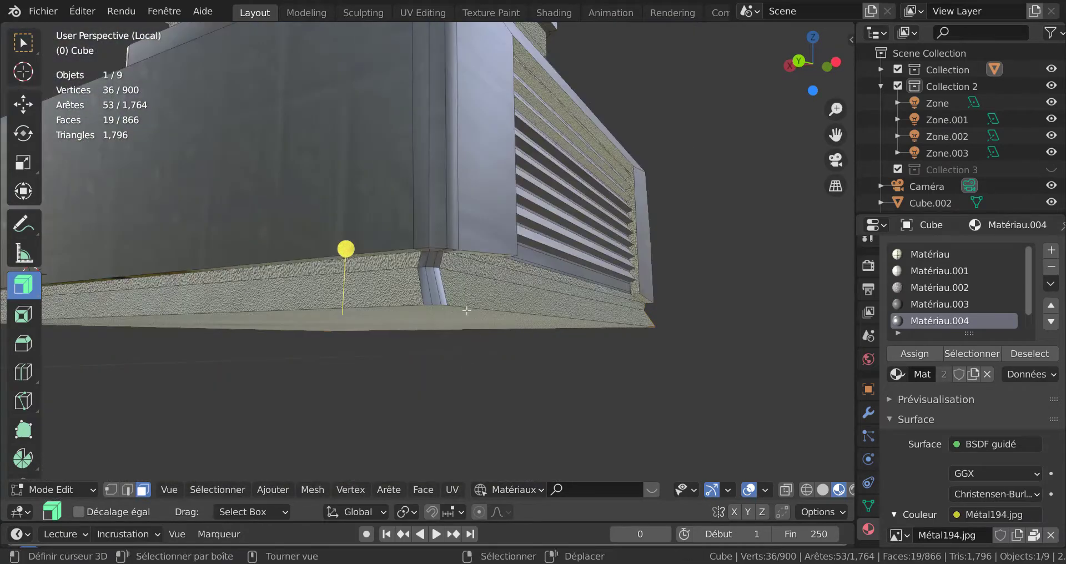
{"action": "key", "text": "c"}
{"action": "left_click_drag", "start_coordinate": [432, 287], "coordinate": [431, 271]}
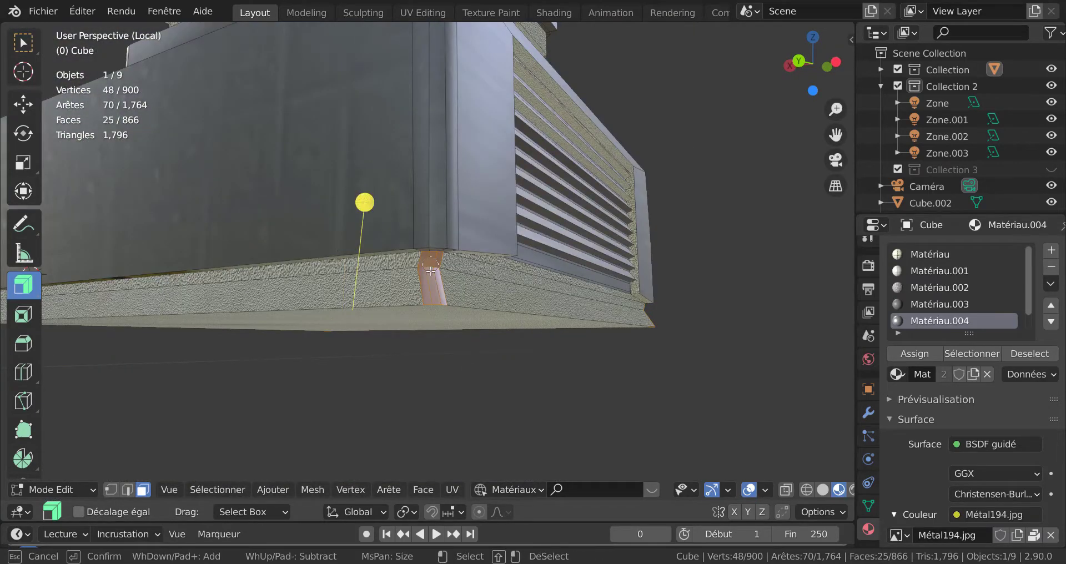
{"action": "key", "text": "Escape"}
Step: Add a neighbouring textured trim face as the active face, assign Matériau to the selection, and leave Edit Mode
{"action": "left_click", "coordinate": [468, 293], "text": "shift"}
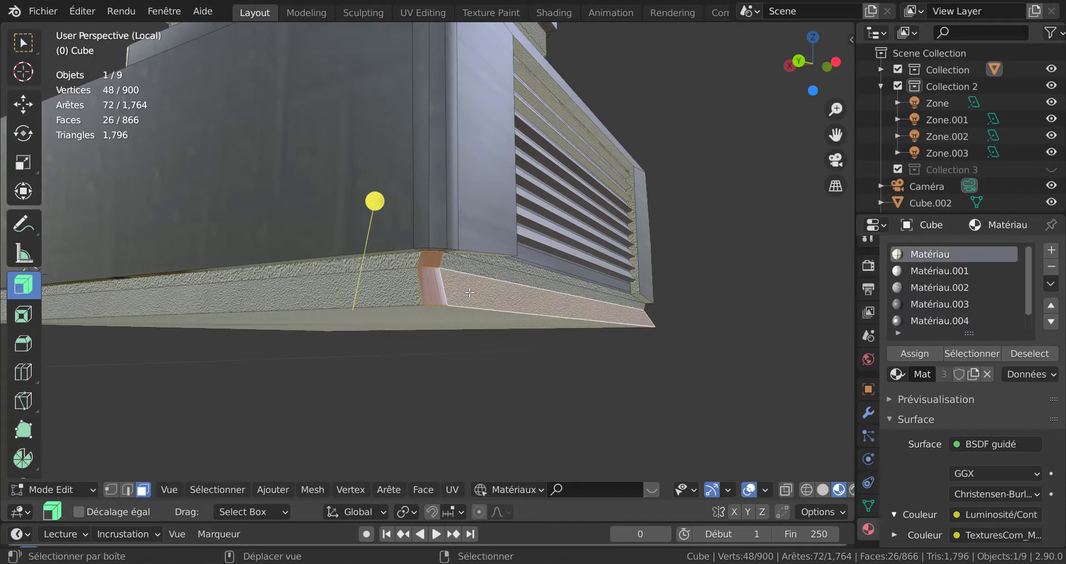
{"action": "left_click", "coordinate": [915, 353]}
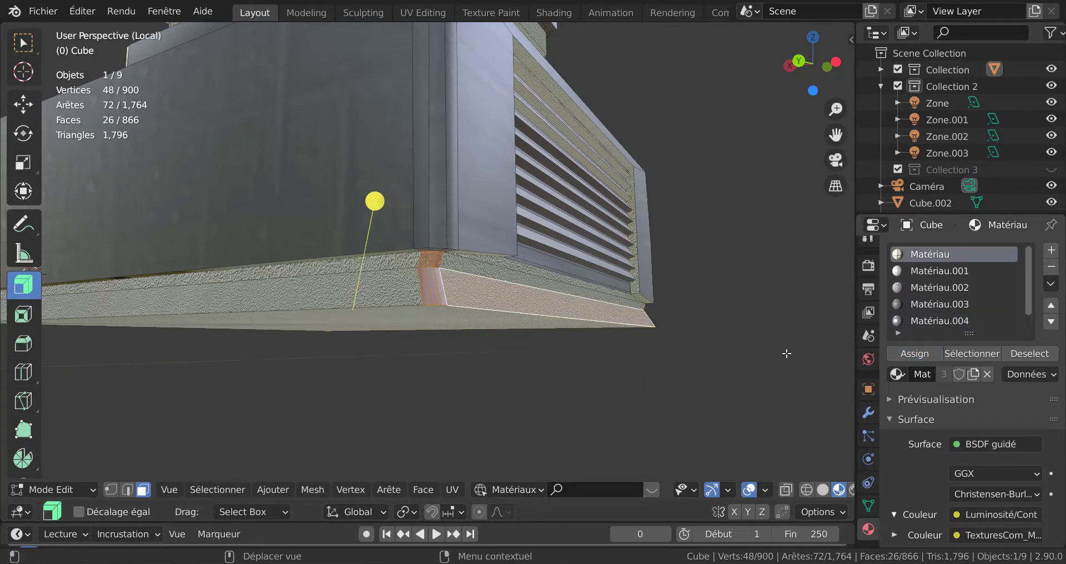
{"action": "key", "text": "Tab"}
Step: Show the whole scene in rendered shading and examine the tower's textured base and column from several angles
{"action": "scroll", "coordinate": [715, 330], "scroll_direction": "down", "scroll_amount": 4}
{"action": "mouse_move", "coordinate": [719, 321]}
{"action": "middle_mouse_down"}
{"action": "mouse_move", "coordinate": [278, 339]}
{"action": "mouse_move", "coordinate": [539, 353]}
{"action": "mouse_move", "coordinate": [614, 411]}
{"action": "mouse_move", "coordinate": [769, 431]}
{"action": "middle_mouse_up"}
{"action": "scroll", "coordinate": [414, 332], "scroll_direction": "up", "scroll_amount": 5}
{"action": "scroll", "coordinate": [539, 353], "scroll_direction": "down", "scroll_amount": 3}
{"action": "left_click", "coordinate": [824, 490]}
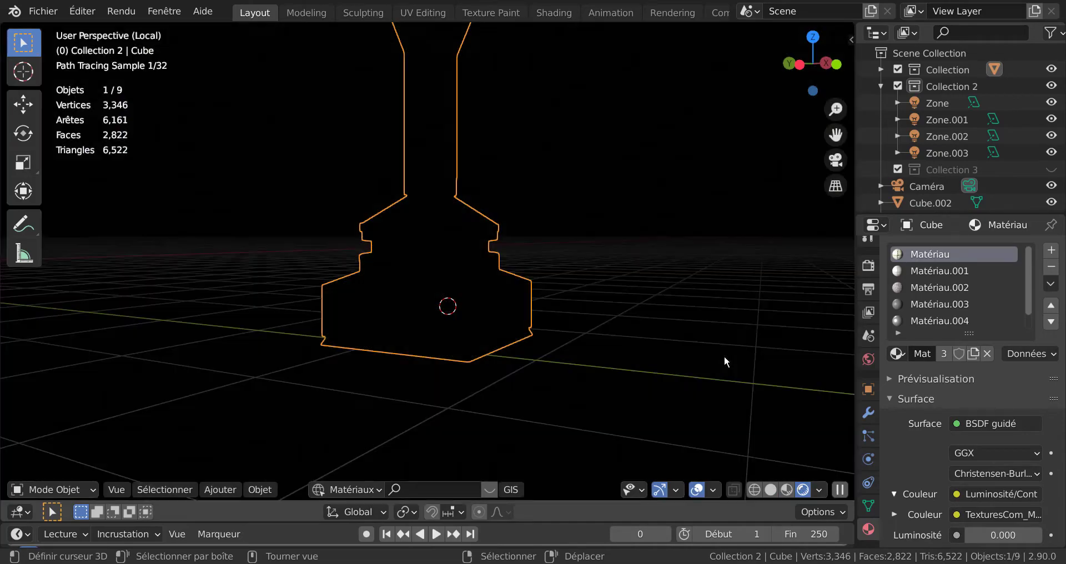
{"action": "scroll", "coordinate": [744, 343], "scroll_direction": "up", "scroll_amount": 3}
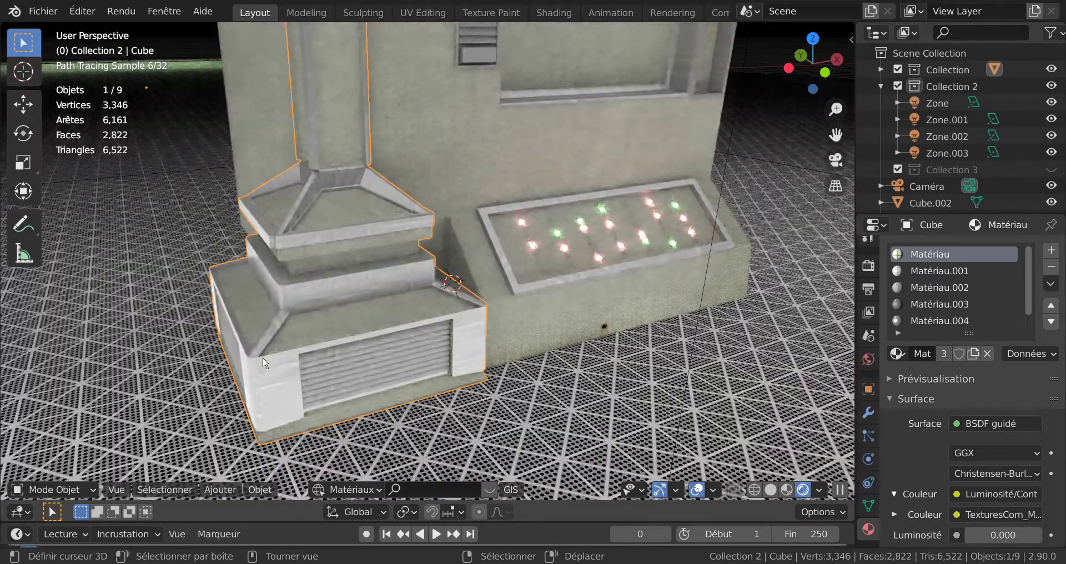
{"action": "scroll", "coordinate": [573, 293], "scroll_direction": "down", "scroll_amount": 2}
{"action": "middle_click_drag", "start_coordinate": [511, 241], "coordinate": [538, 318], "text": "shift"}
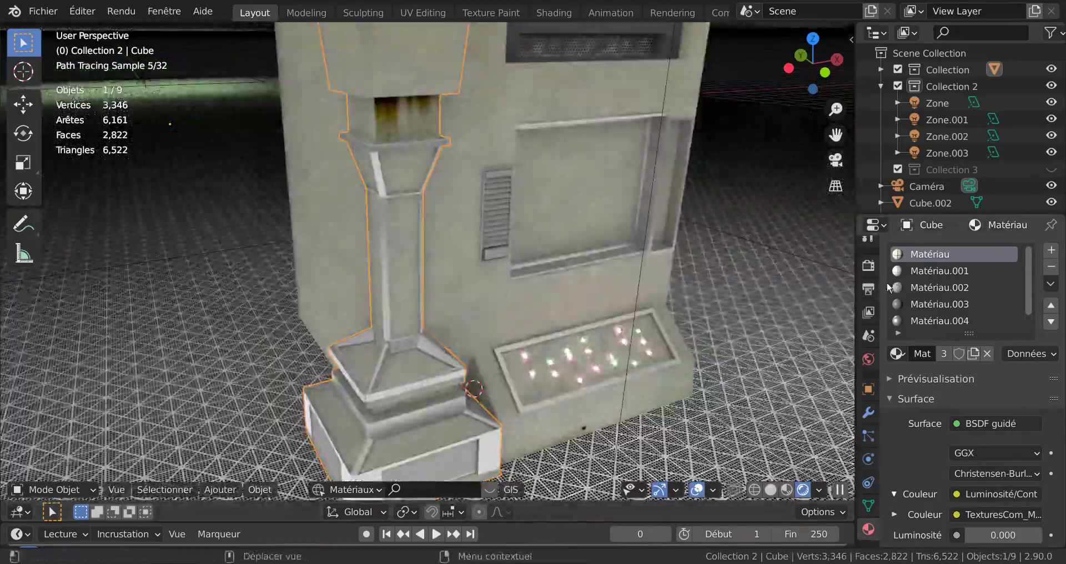
{"action": "middle_click_drag", "start_coordinate": [734, 353], "coordinate": [596, 339]}
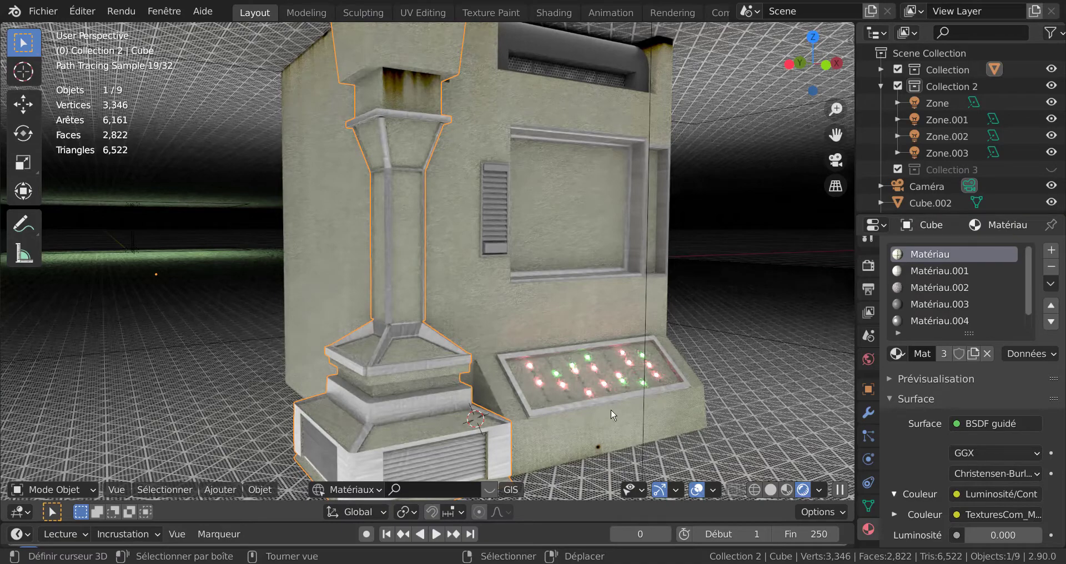
Step: Make Matériau.004 the active material by selecting a grey trim face on the column base, and enlarge the material settings area
{"action": "key", "text": "Tab"}
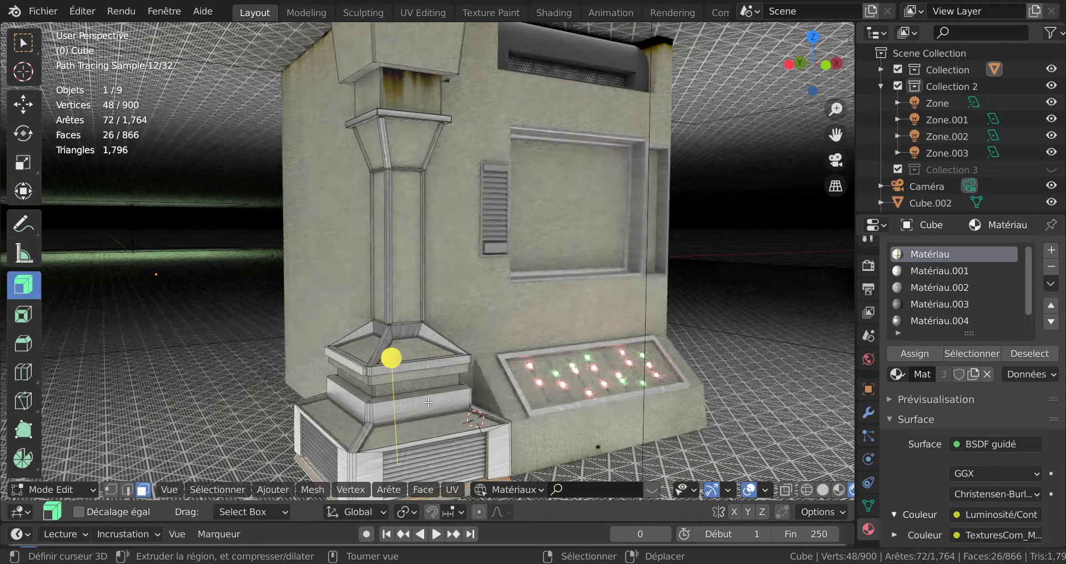
{"action": "left_click", "coordinate": [429, 401]}
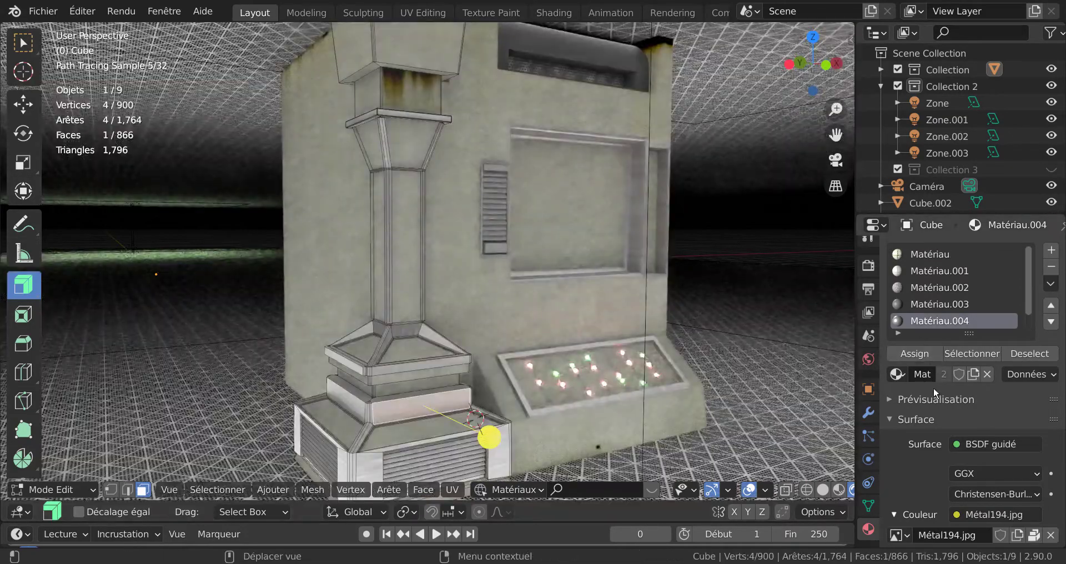
{"action": "scroll", "coordinate": [934, 388], "scroll_direction": "down", "scroll_amount": 3}
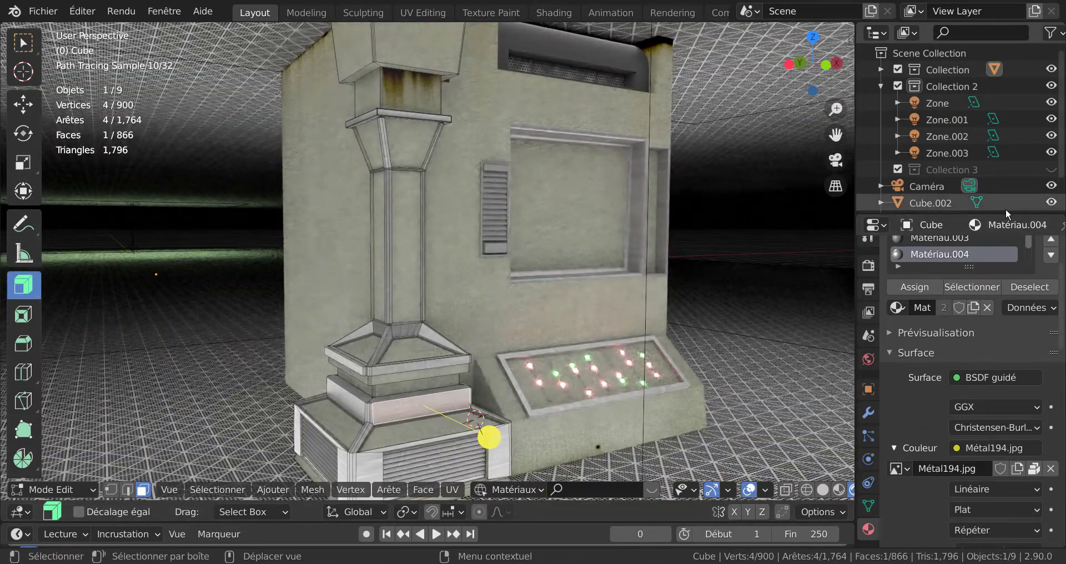
{"action": "left_click_drag", "start_coordinate": [1005, 214], "coordinate": [1003, 133]}
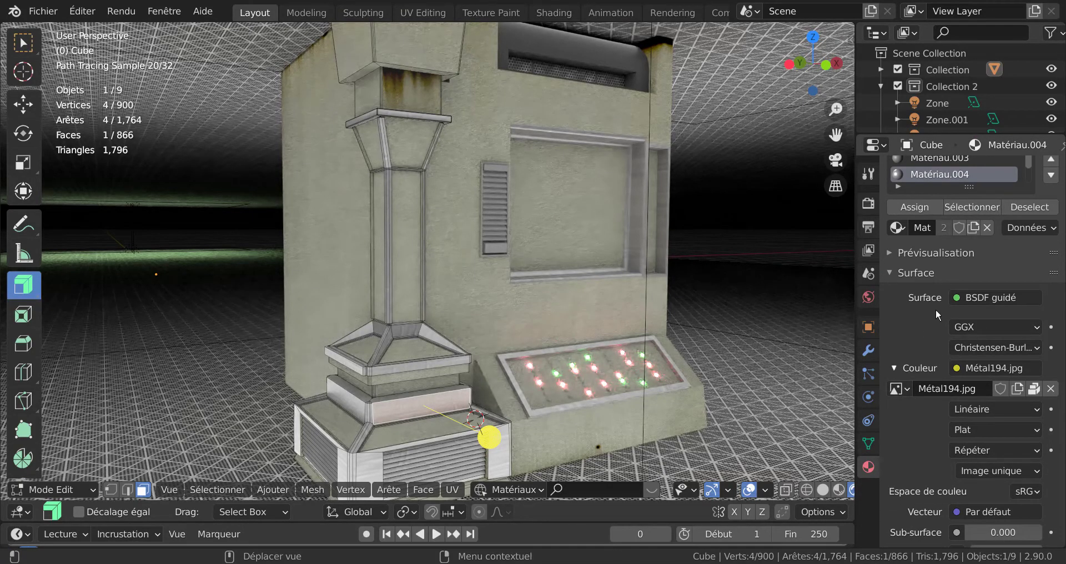
{"action": "key", "text": "Tab"}
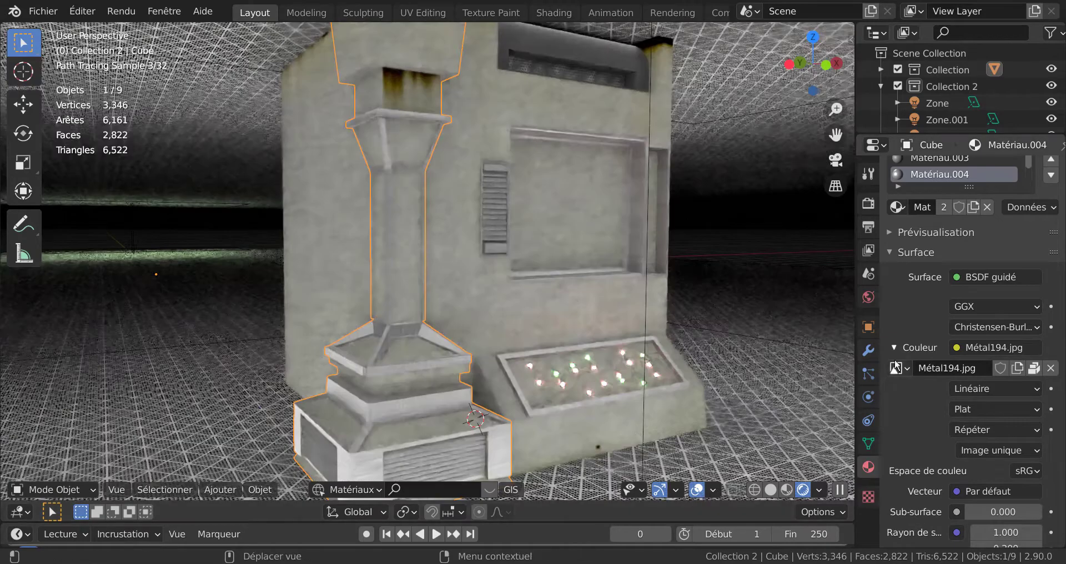
Step: Unpack the Métal194.jpg texture using the file in the current folder, and check the automatic packing option for external data
{"action": "scroll", "coordinate": [895, 364], "scroll_direction": "down", "scroll_amount": 2}
{"action": "left_click", "coordinate": [896, 324]}
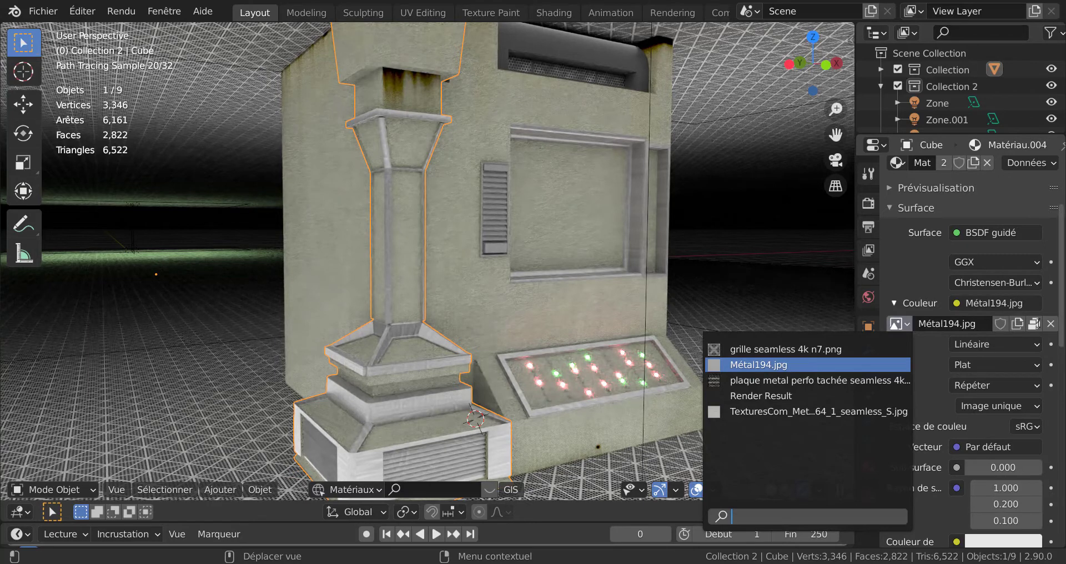
{"action": "left_click", "coordinate": [1033, 324]}
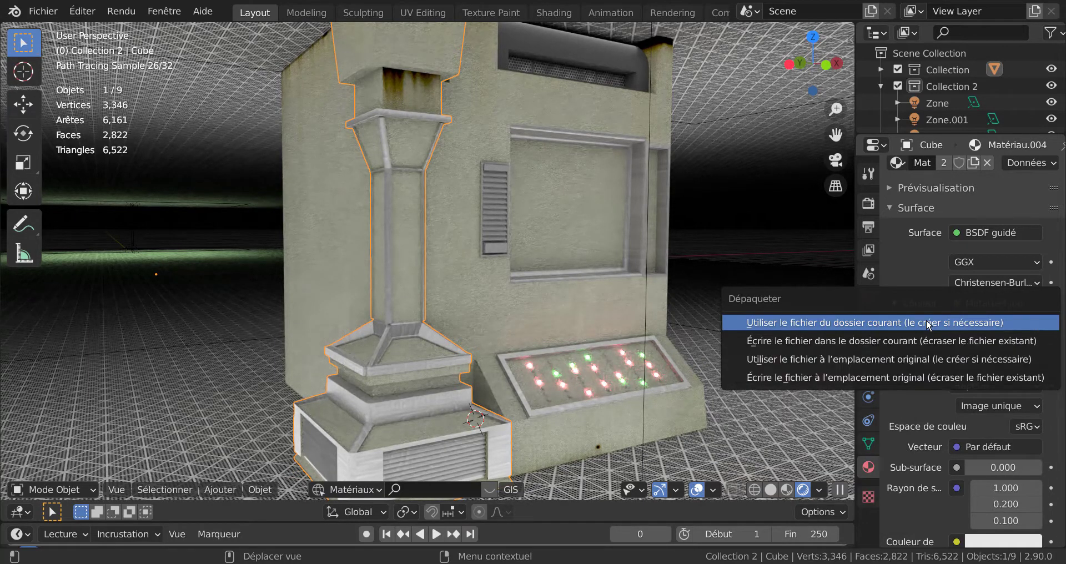
{"action": "left_click", "coordinate": [929, 324]}
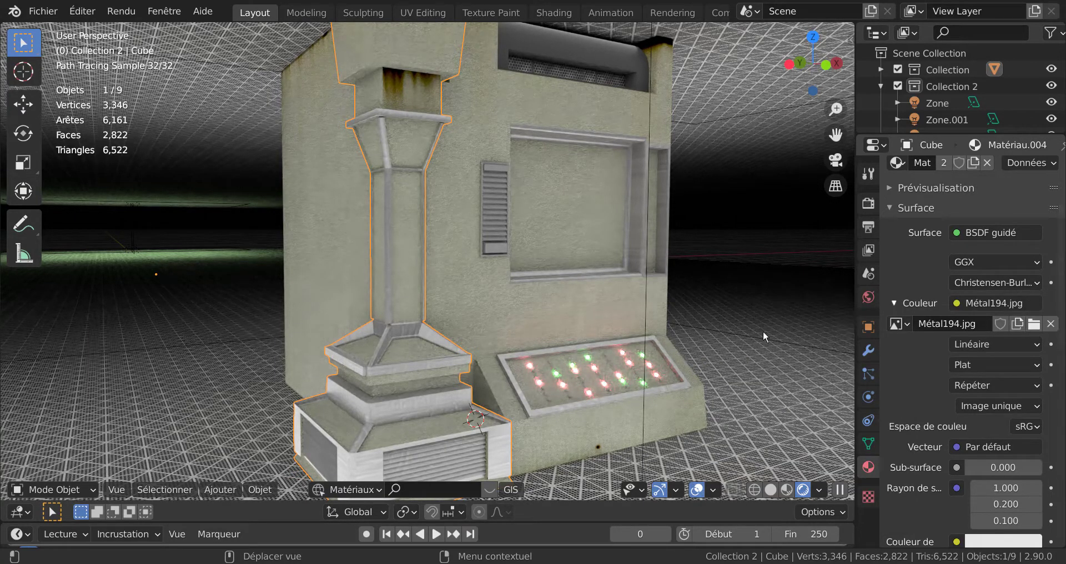
{"action": "left_click", "coordinate": [43, 11]}
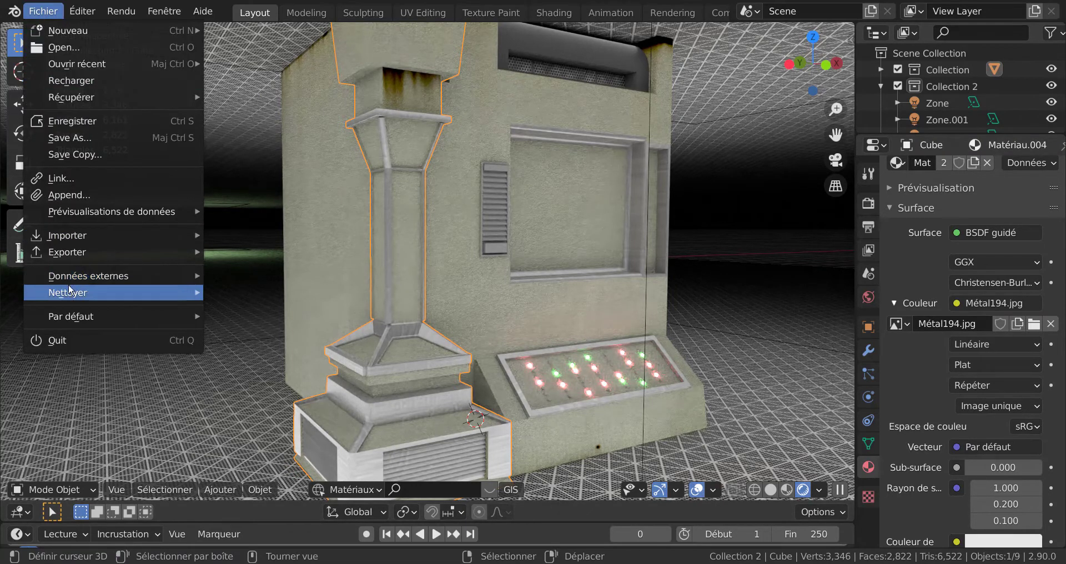
{"action": "mouse_move", "coordinate": [77, 275]}
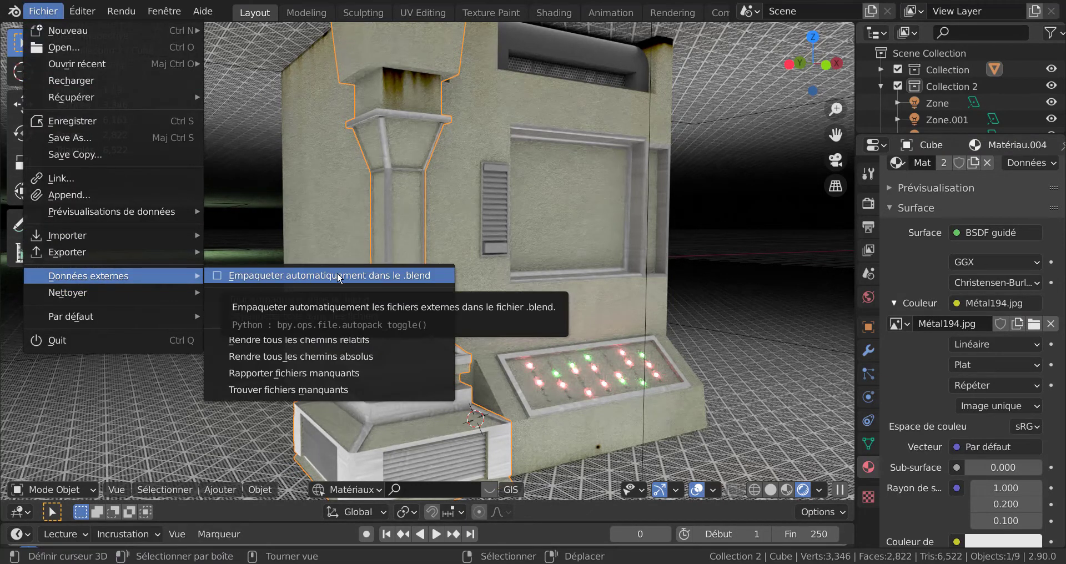
Step: Replace the image of Matériau.004 with Métal181.jpg from the textures folder
{"action": "left_click", "coordinate": [1033, 324]}
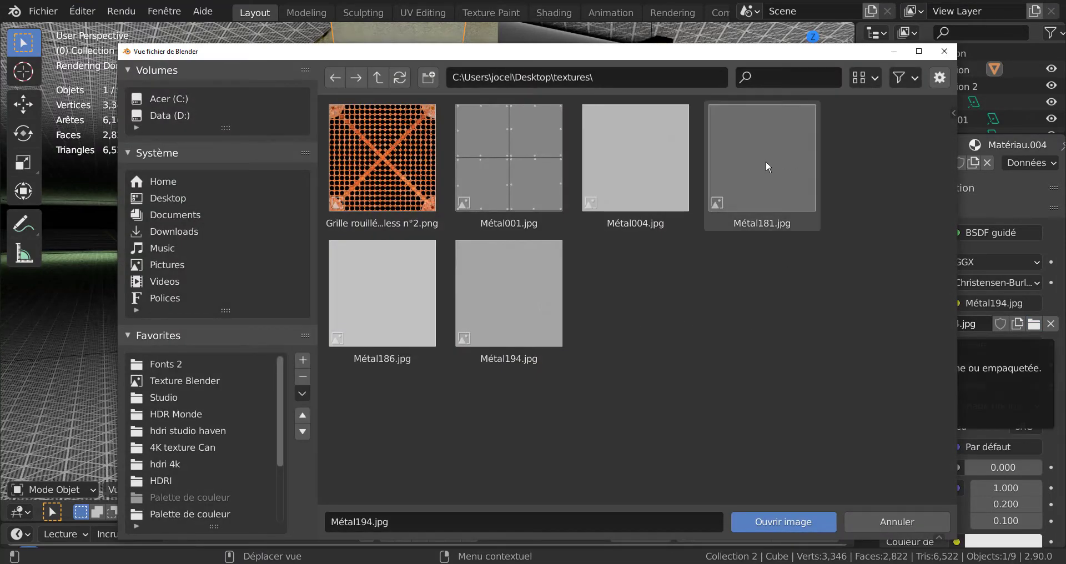
{"action": "left_click", "coordinate": [765, 161]}
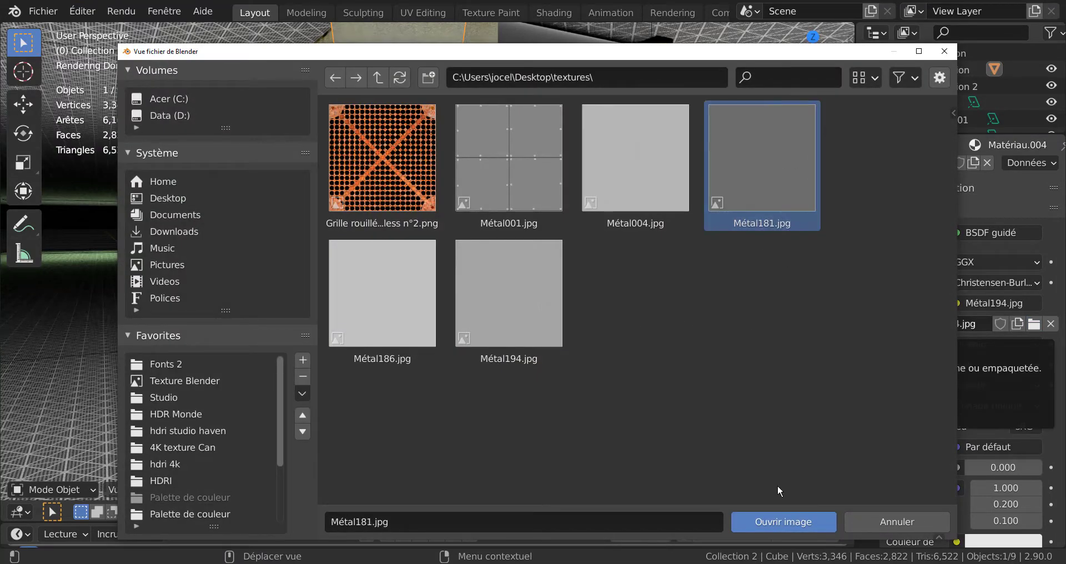
{"action": "left_click", "coordinate": [786, 521]}
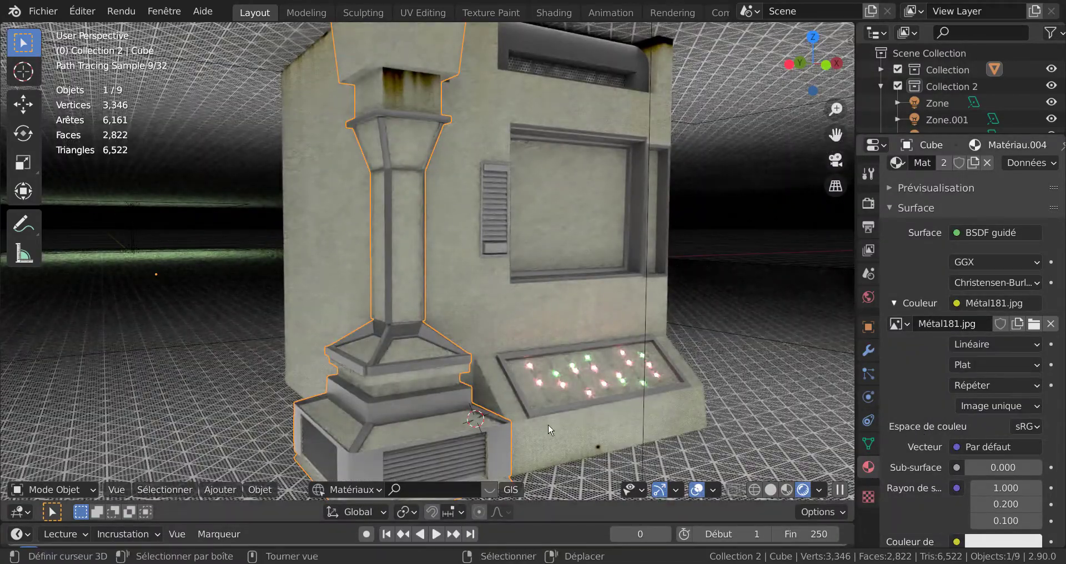
Step: Set Matériau.004's Métallique to 1.000 and Rugosité to 0.551, and check the trim in the rendered view
{"action": "middle_click_drag", "start_coordinate": [572, 391], "coordinate": [700, 371]}
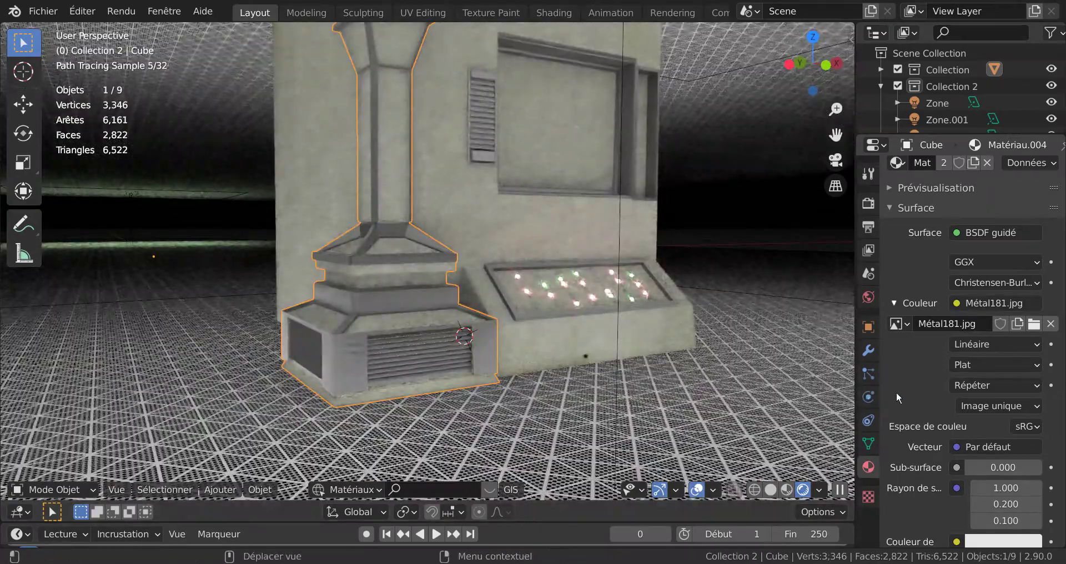
{"action": "scroll", "coordinate": [896, 391], "scroll_direction": "down", "scroll_amount": 8}
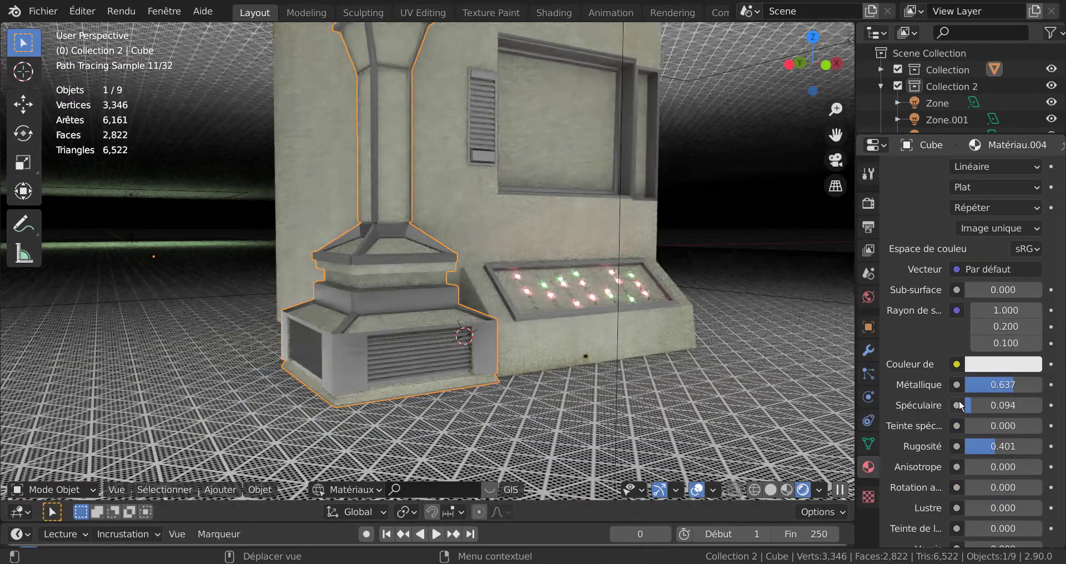
{"action": "left_click_drag", "start_coordinate": [1014, 385], "coordinate": [1041, 388]}
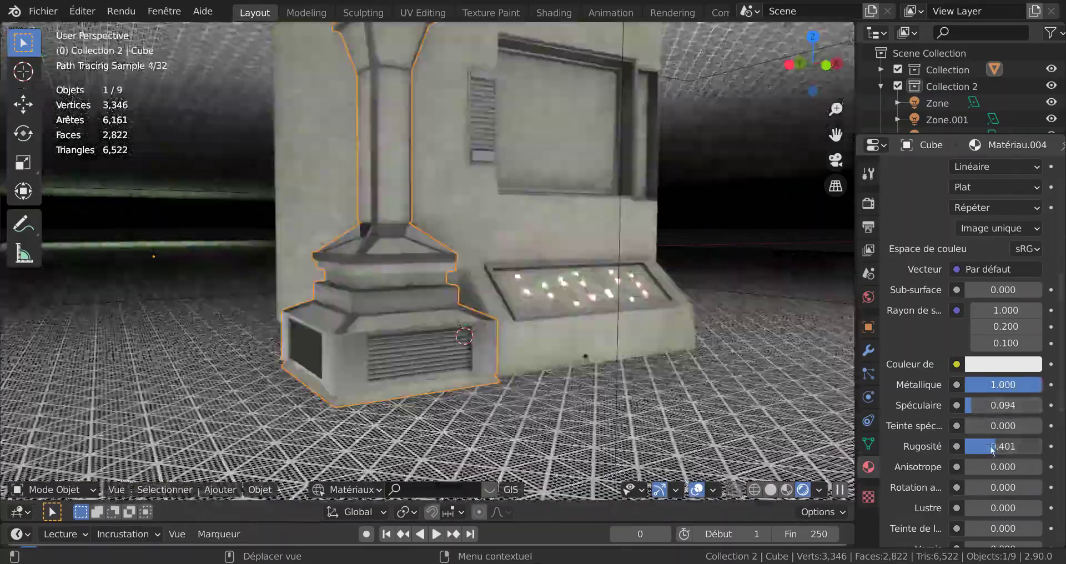
{"action": "left_click_drag", "start_coordinate": [992, 449], "coordinate": [1003, 448]}
{"action": "middle_click_drag", "start_coordinate": [554, 390], "coordinate": [571, 393]}
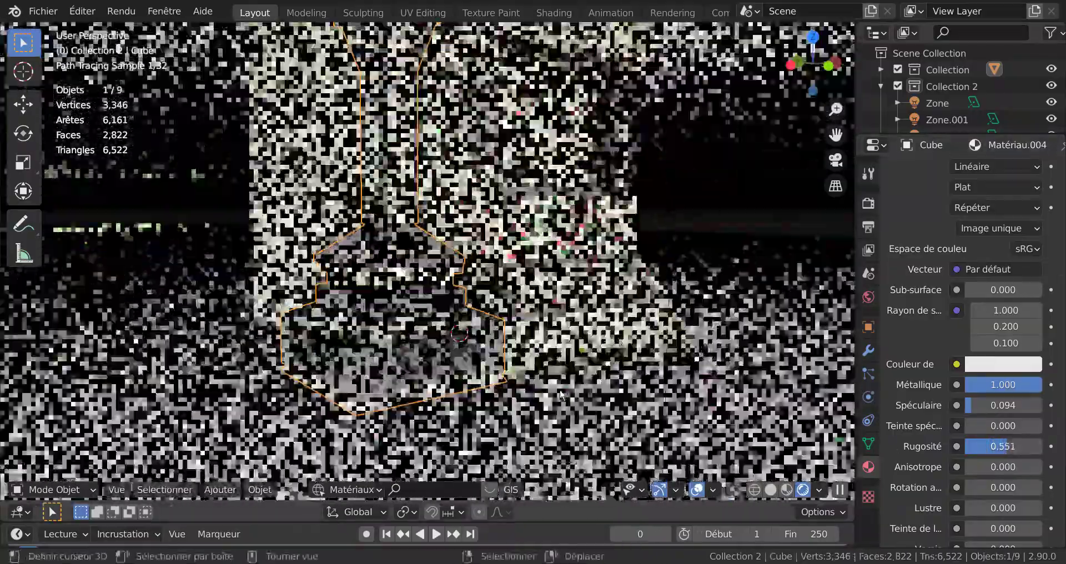
{"action": "scroll", "coordinate": [581, 389], "scroll_direction": "up", "scroll_amount": 2}
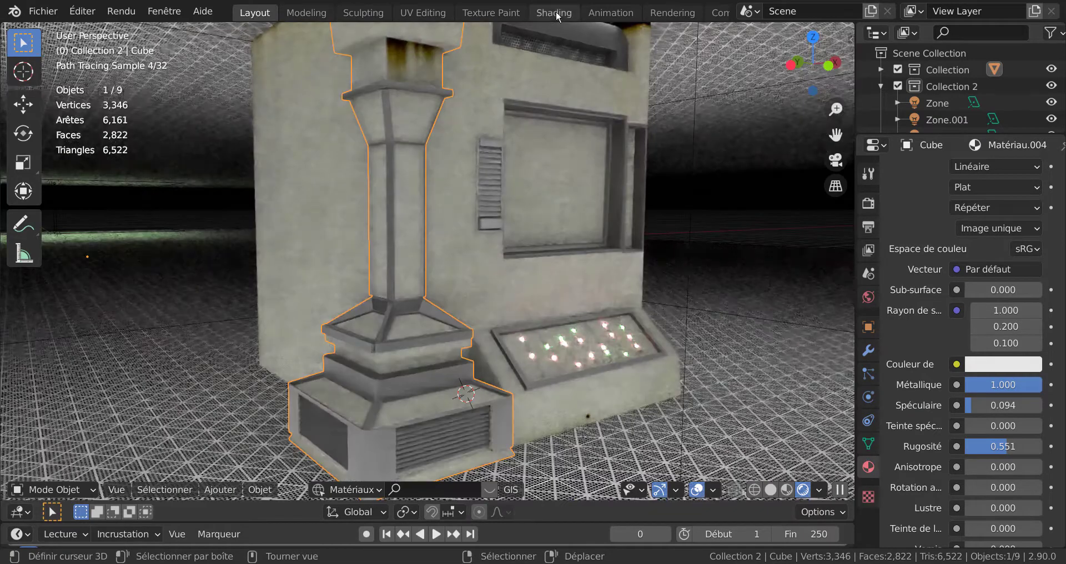
Step: Insert a Luminosité/Contraste node between the Métal181.jpg texture and the BSDF's base colour, and set its Luminosité to 0.300
{"action": "left_click", "coordinate": [557, 17]}
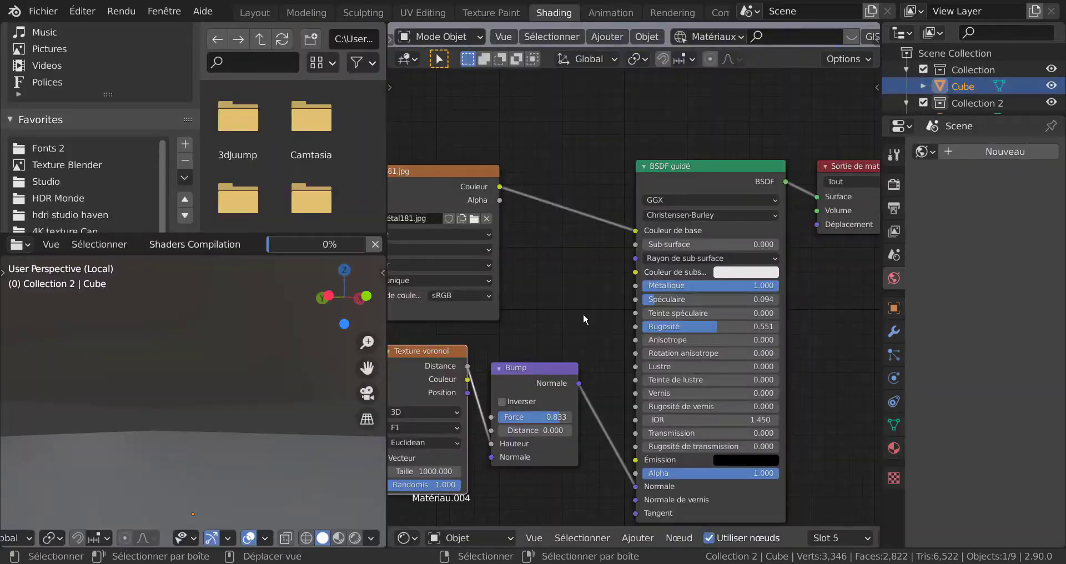
{"action": "scroll", "coordinate": [622, 389], "scroll_direction": "up", "scroll_amount": 2}
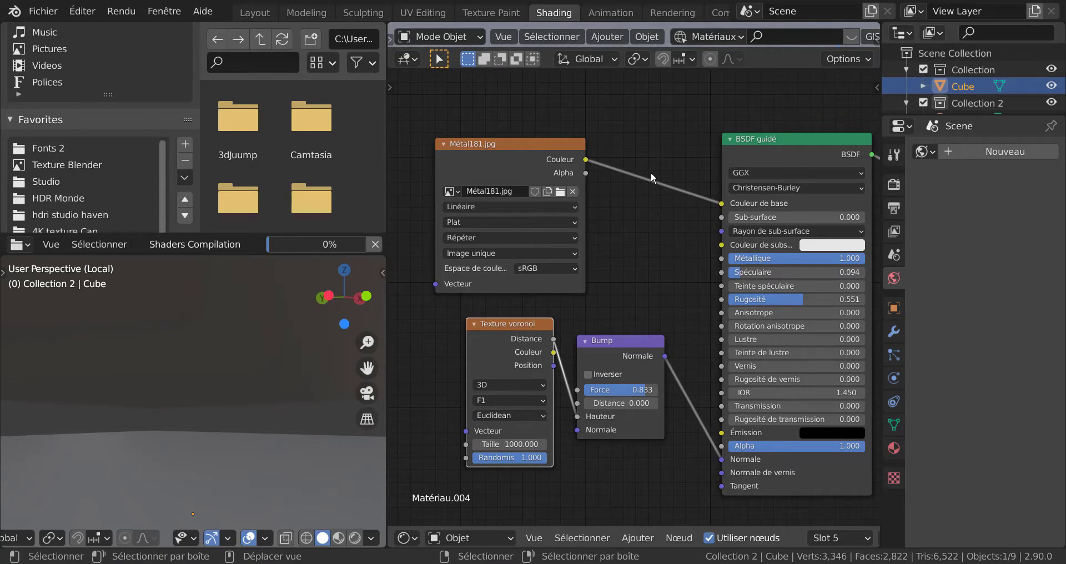
{"action": "scroll", "coordinate": [651, 176], "scroll_direction": "up", "scroll_amount": 2}
{"action": "left_click", "coordinate": [639, 537]}
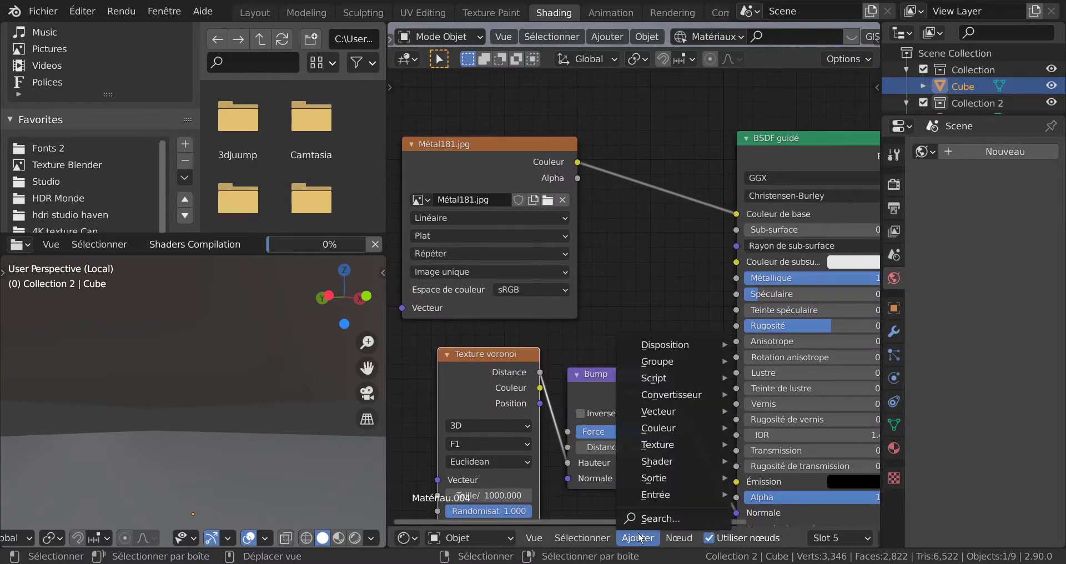
{"action": "mouse_move", "coordinate": [661, 412]}
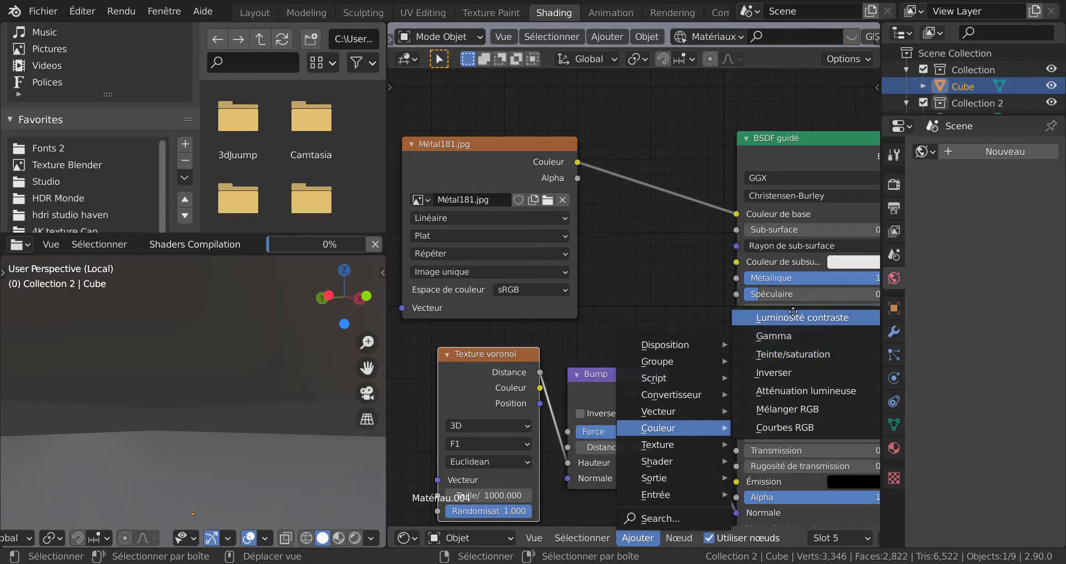
{"action": "left_click", "coordinate": [793, 317]}
{"action": "left_click", "coordinate": [748, 222]}
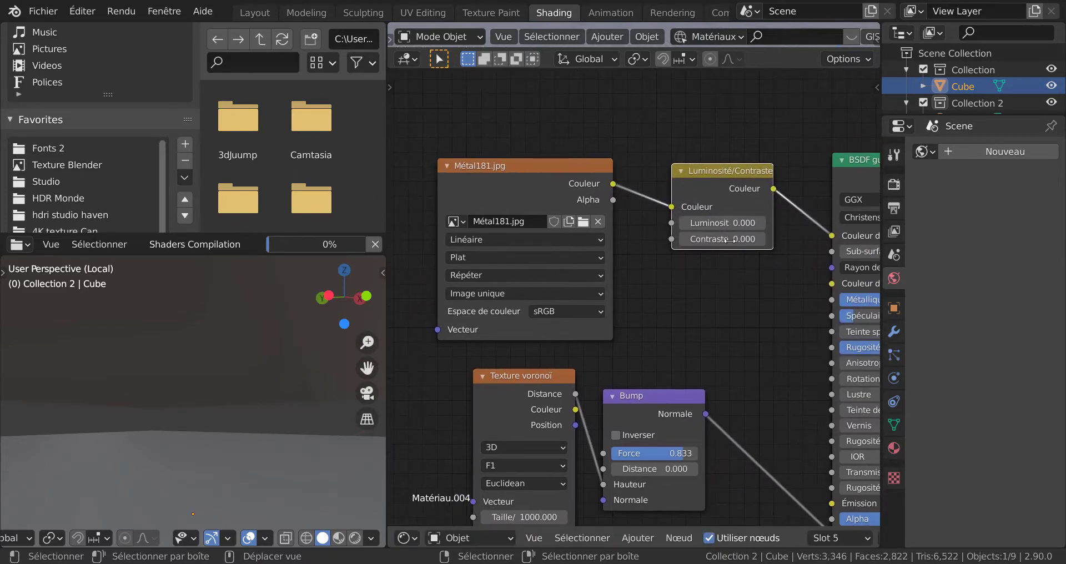
{"action": "left_click", "coordinate": [761, 223]}
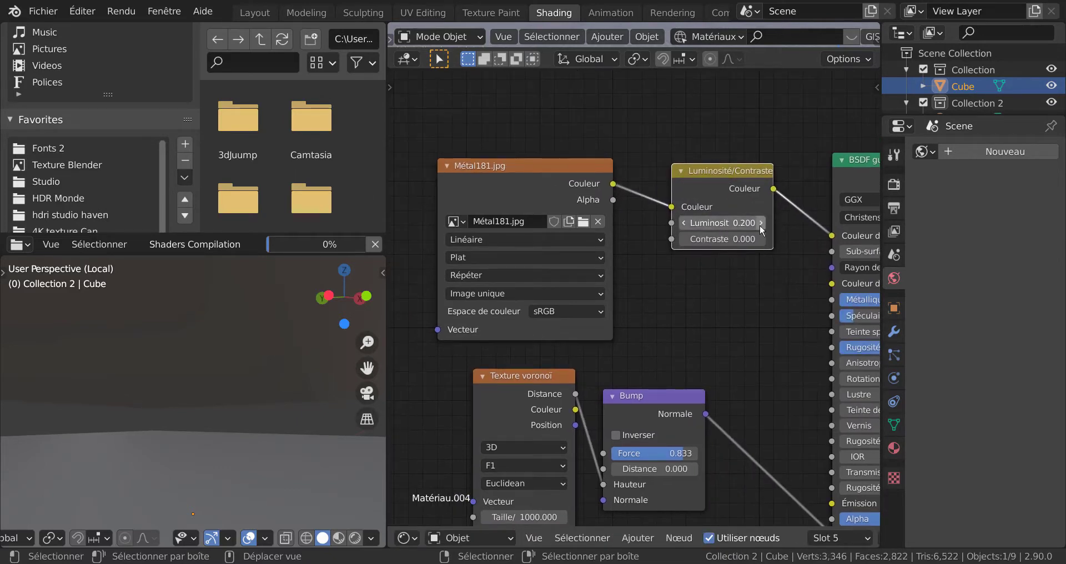
{"action": "scroll", "coordinate": [705, 238], "scroll_direction": "down", "scroll_amount": 3}
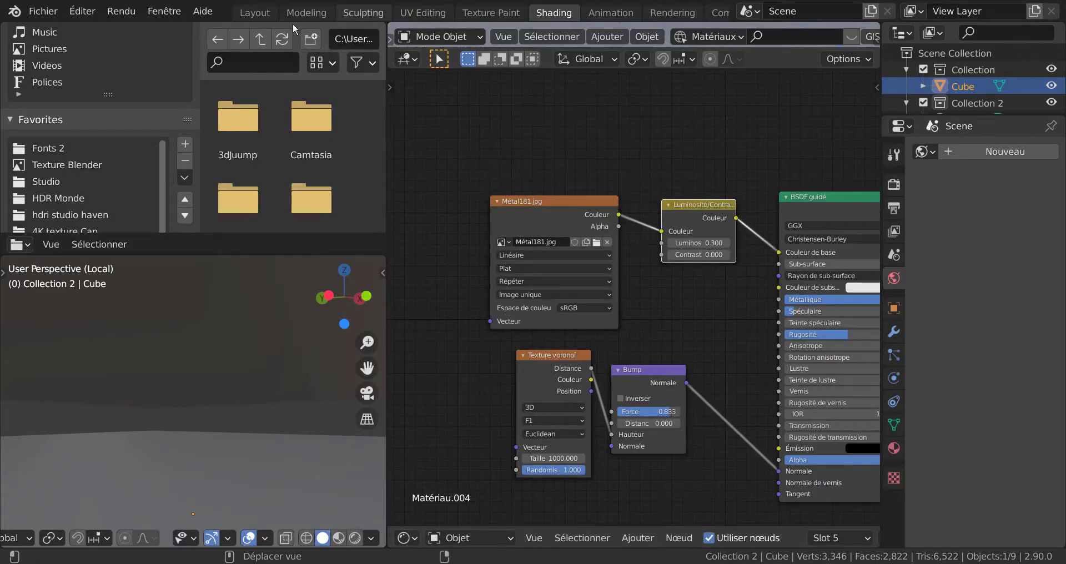
{"action": "left_click", "coordinate": [253, 12]}
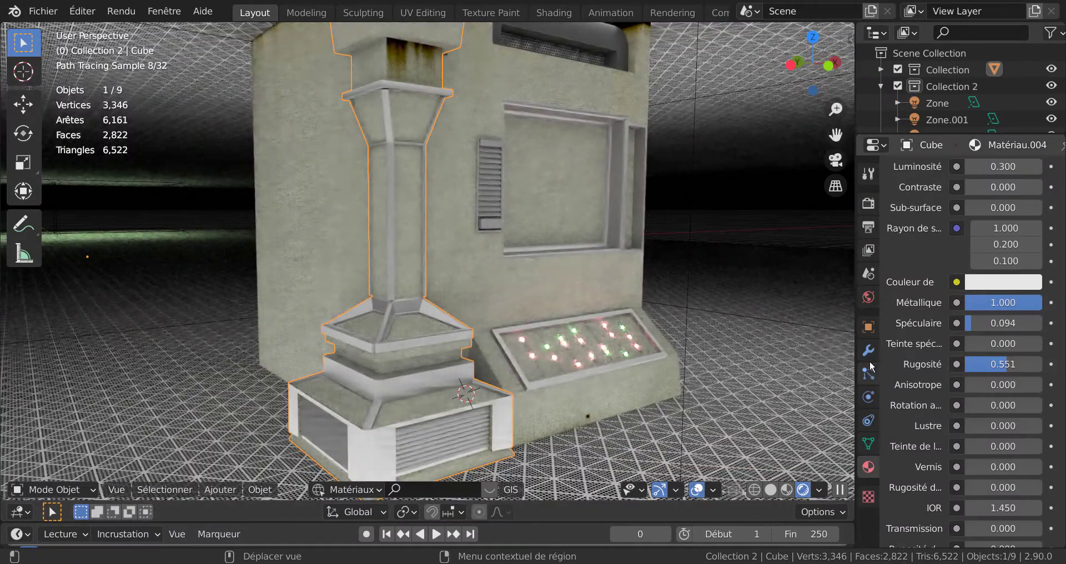
Step: Widen the material settings area, lower Matériau.004's Rugosité to 0.466, and check the column in the rendered view
{"action": "scroll", "coordinate": [914, 367], "scroll_direction": "down", "scroll_amount": 1}
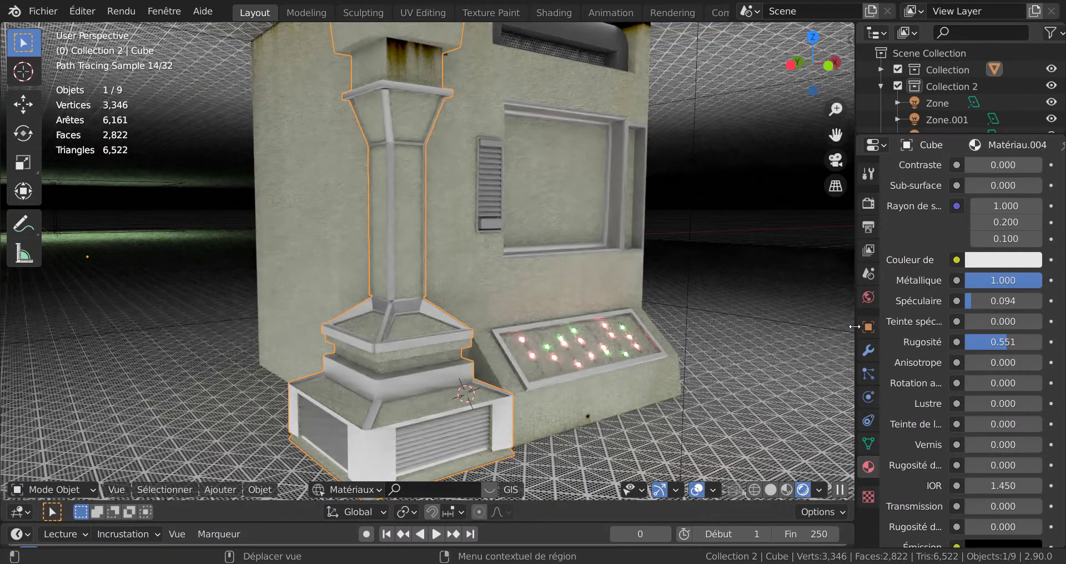
{"action": "left_click_drag", "start_coordinate": [856, 327], "coordinate": [713, 332]}
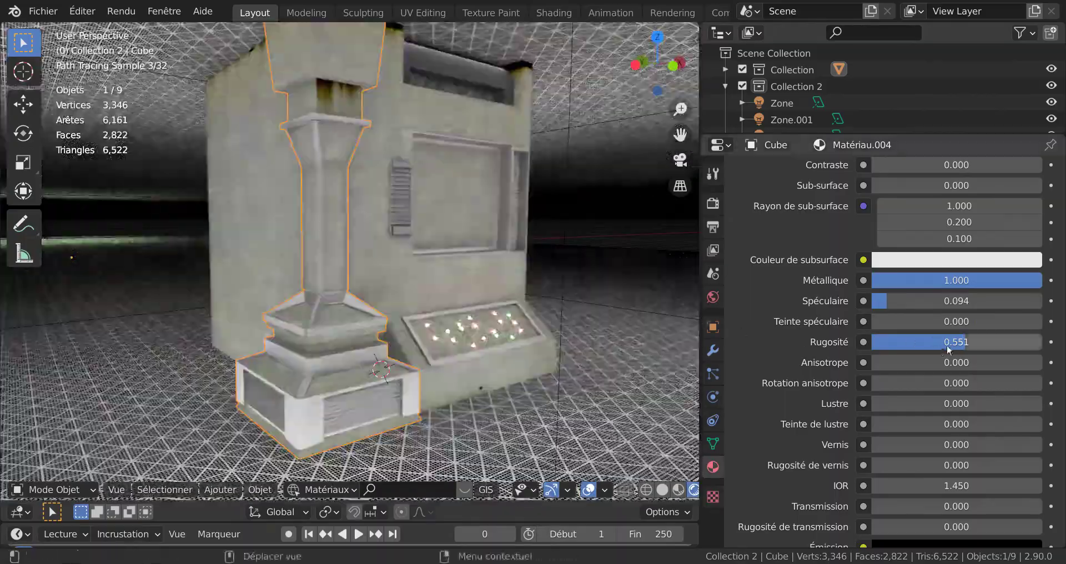
{"action": "mouse_move", "coordinate": [966, 342]}
{"action": "left_mouse_down"}
{"action": "mouse_move", "coordinate": [924, 342]}
{"action": "mouse_move", "coordinate": [960, 342]}
{"action": "left_mouse_up"}
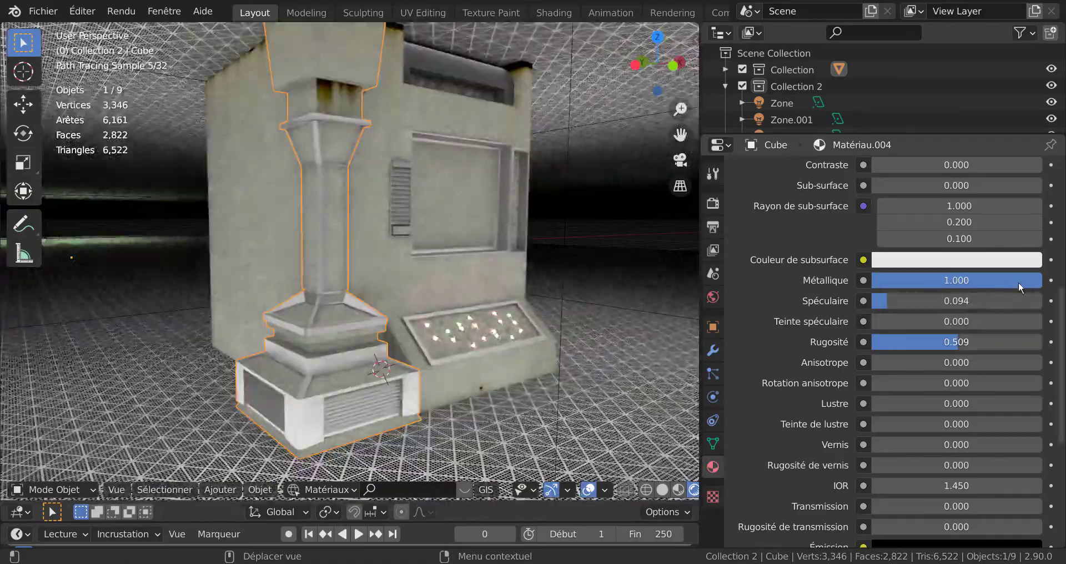
{"action": "mouse_move", "coordinate": [1018, 281]}
{"action": "left_mouse_down"}
{"action": "mouse_move", "coordinate": [944, 282]}
{"action": "mouse_move", "coordinate": [1020, 281]}
{"action": "left_mouse_up"}
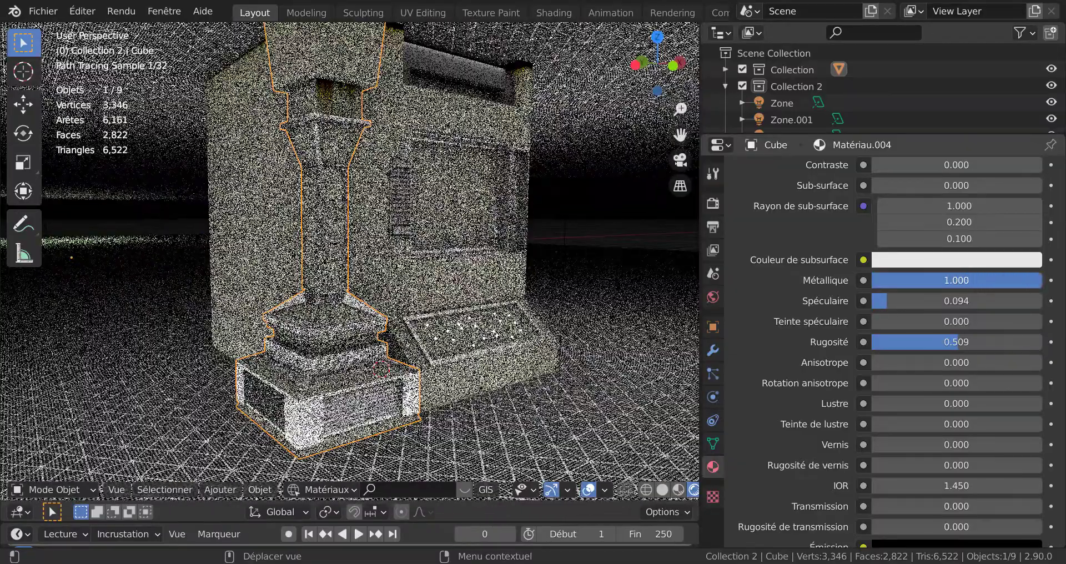
{"action": "left_click_drag", "start_coordinate": [954, 345], "coordinate": [946, 345]}
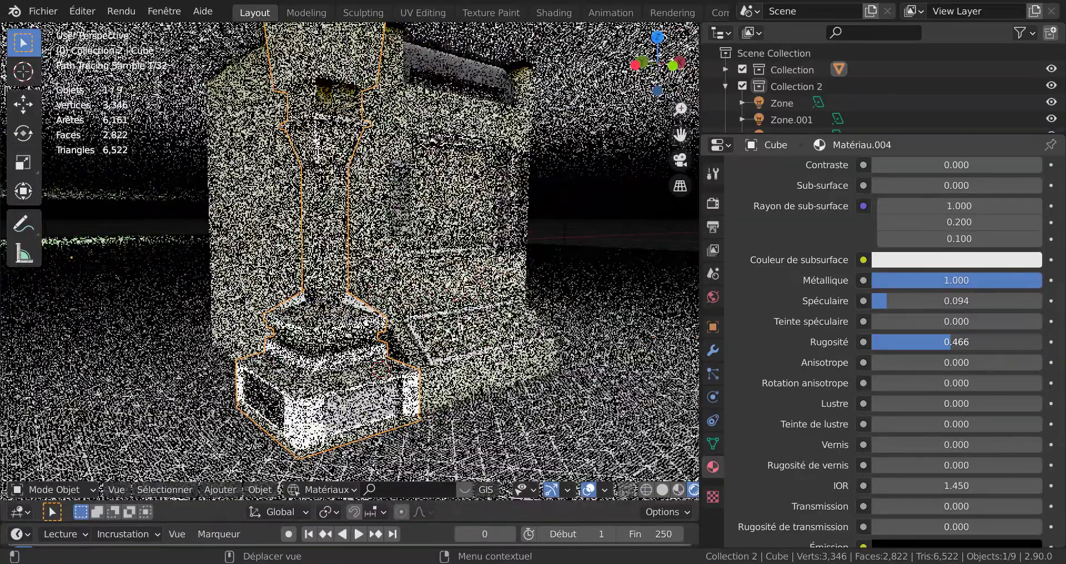
{"action": "scroll", "coordinate": [575, 362], "scroll_direction": "down", "scroll_amount": 1}
{"action": "middle_click_drag", "start_coordinate": [575, 362], "coordinate": [599, 360]}
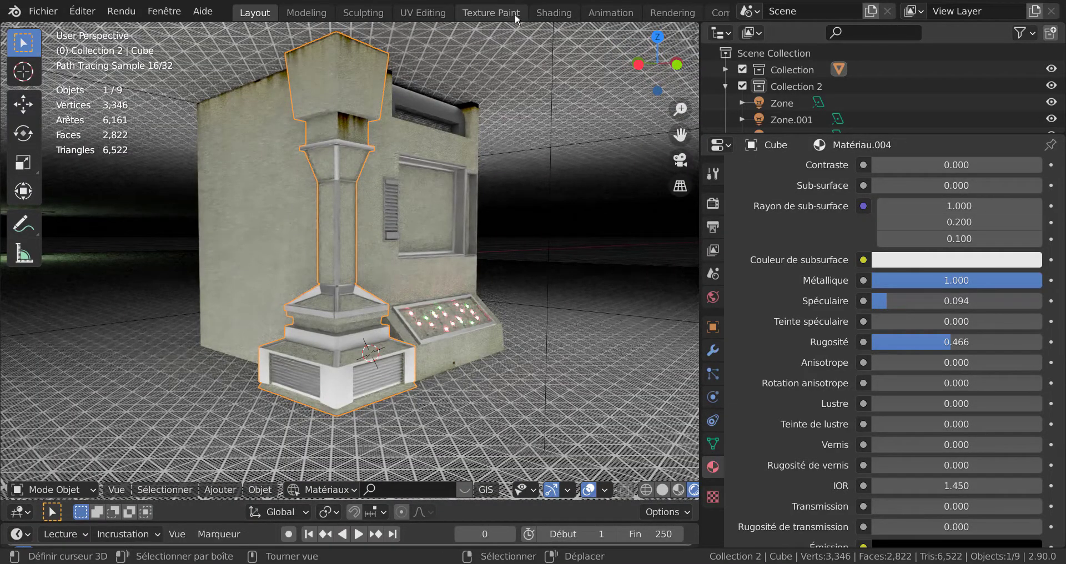
Step: Set the Luminosité/Contraste node's Luminosité to 0.100 and show the column through the camera in the Shading workspace
{"action": "left_click", "coordinate": [550, 14]}
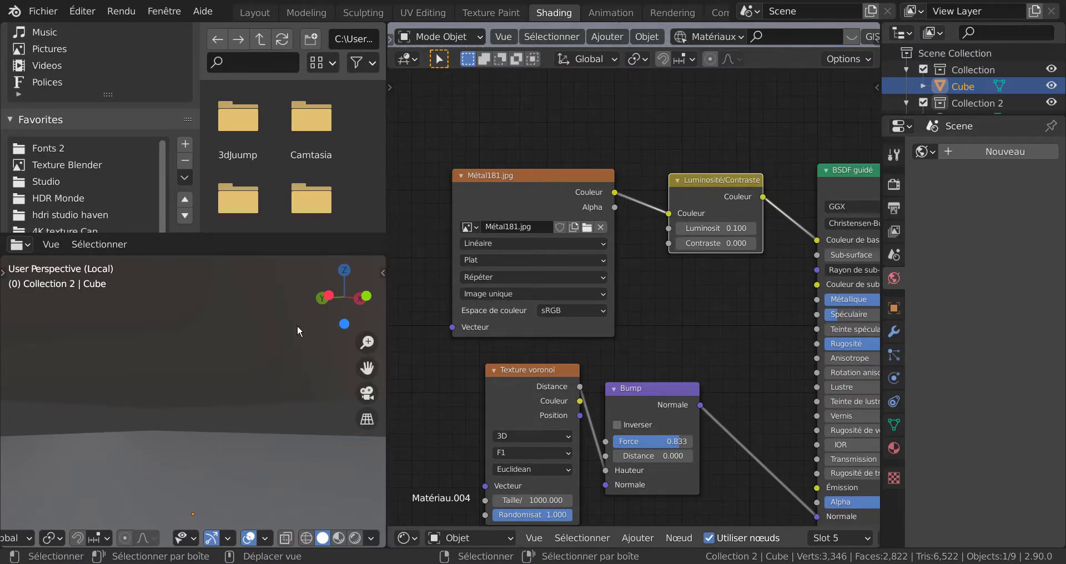
{"action": "middle_click_drag", "start_coordinate": [238, 471], "coordinate": [279, 451]}
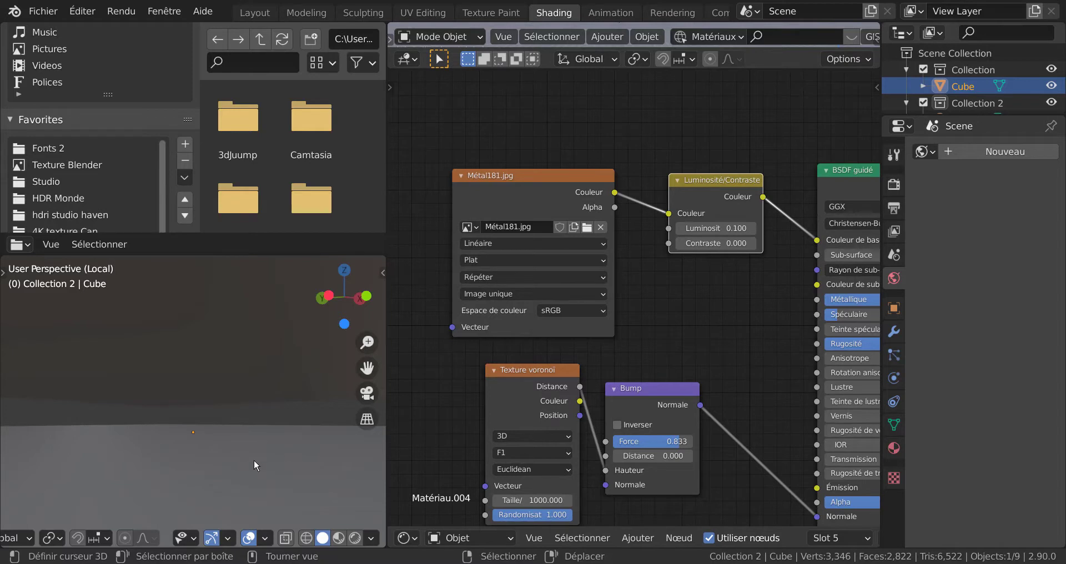
{"action": "key", "text": "KP_0"}
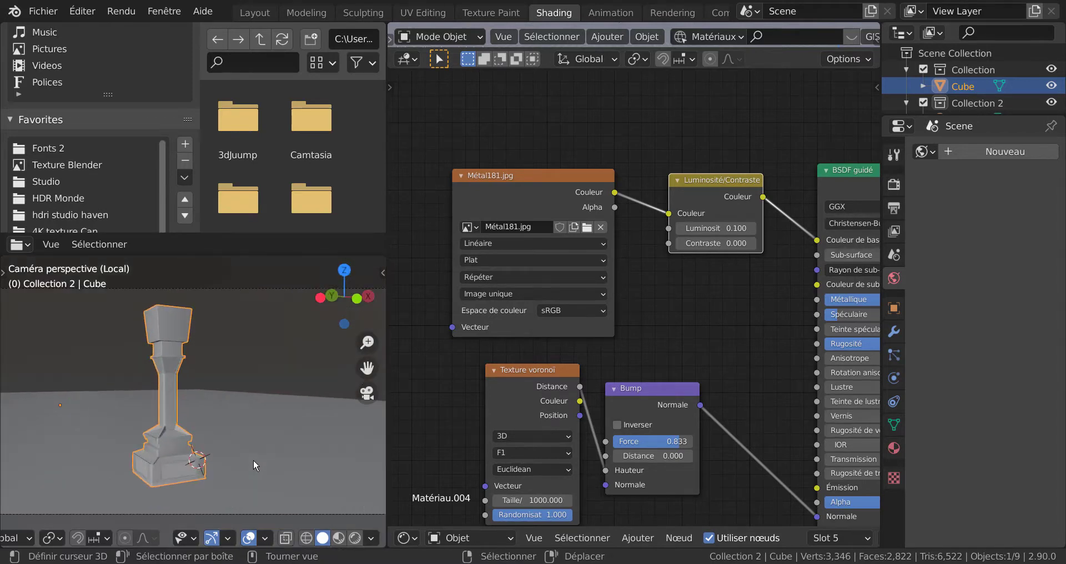
Step: Bring back the whole scene around the isolated column and examine the metal trim at its base in the rendered view
{"action": "left_click", "coordinate": [357, 540]}
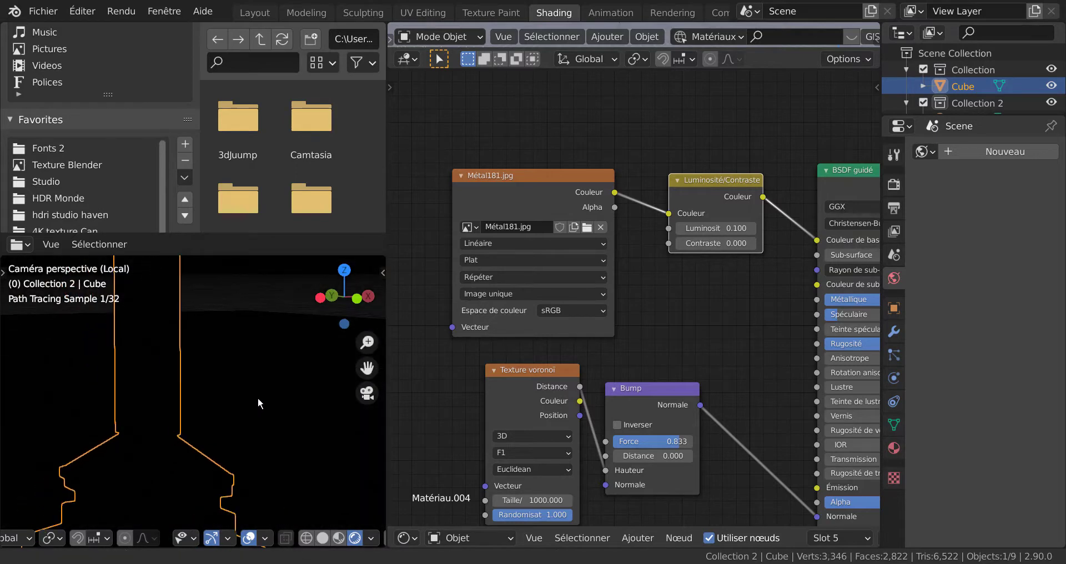
{"action": "key", "text": "KP_Divide"}
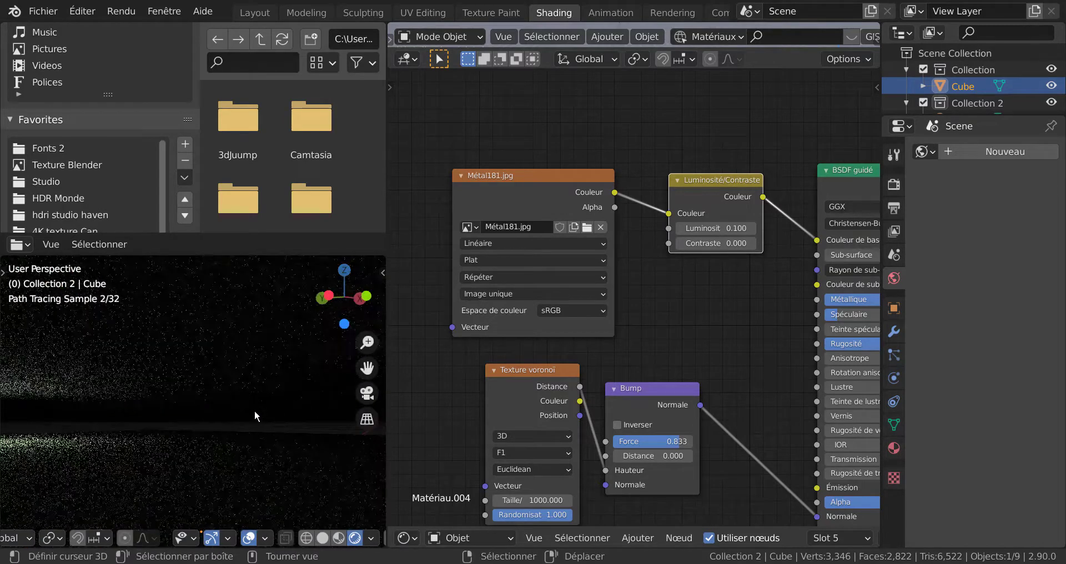
{"action": "scroll", "coordinate": [258, 410], "scroll_direction": "down", "scroll_amount": 10}
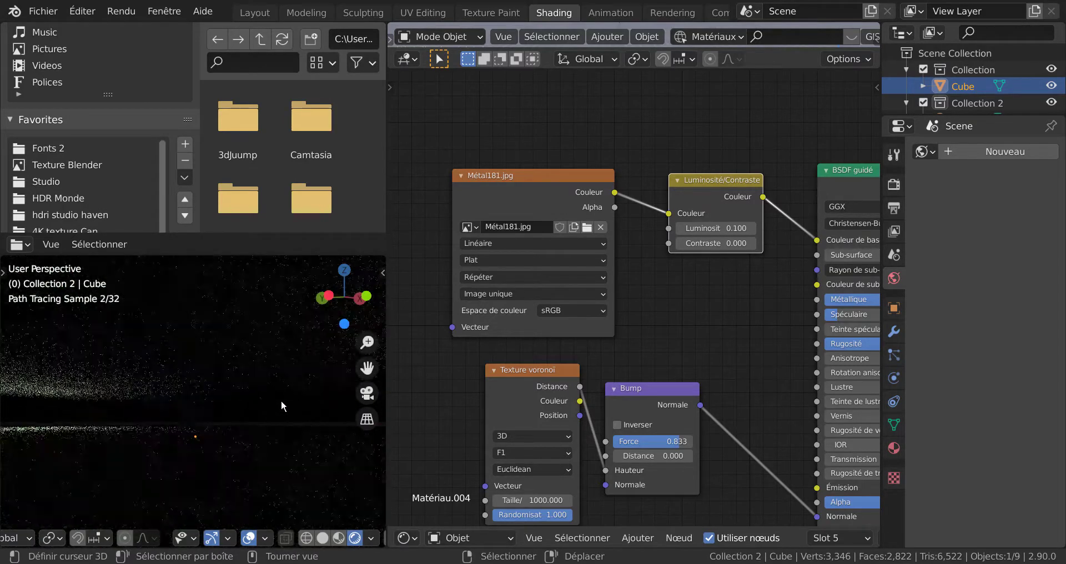
{"action": "mouse_move", "coordinate": [321, 421]}
{"action": "middle_mouse_down"}
{"action": "mouse_move", "coordinate": [298, 437]}
{"action": "mouse_move", "coordinate": [232, 418]}
{"action": "middle_mouse_up"}
{"action": "scroll", "coordinate": [231, 423], "scroll_direction": "up", "scroll_amount": 6}
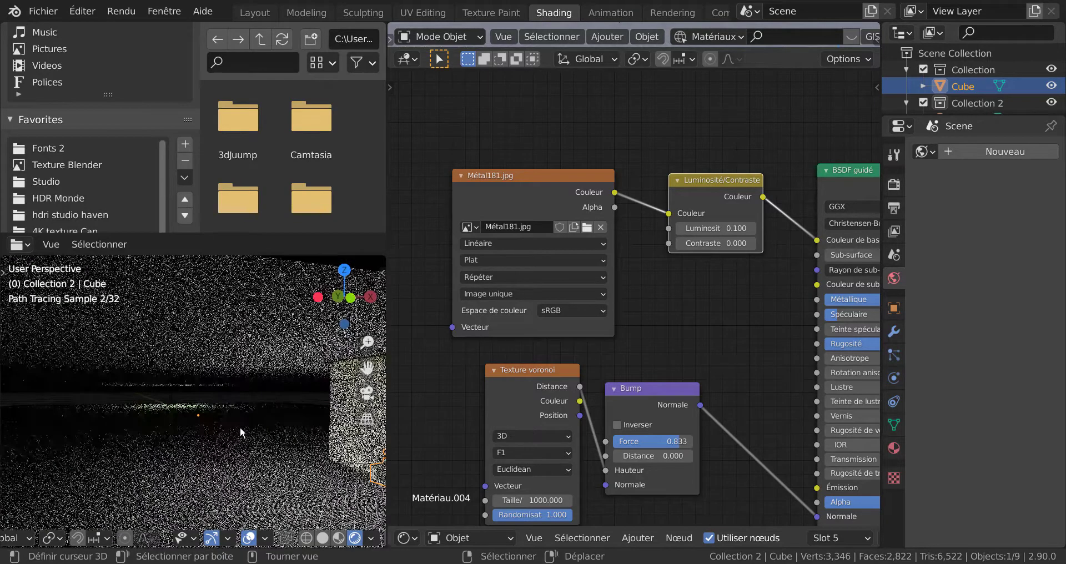
{"action": "scroll", "coordinate": [264, 416], "scroll_direction": "up", "scroll_amount": 6}
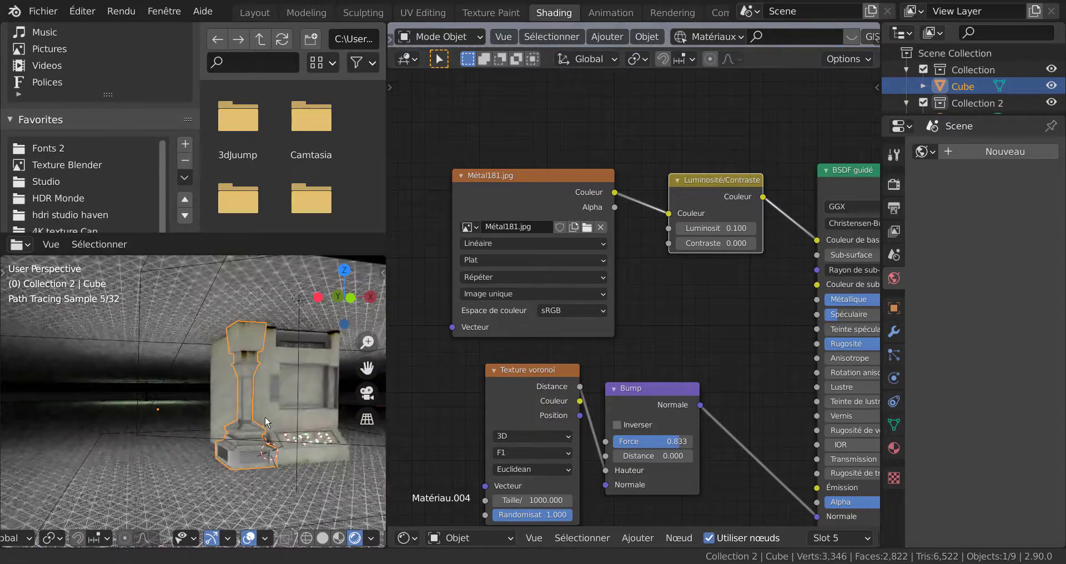
{"action": "scroll", "coordinate": [244, 395], "scroll_direction": "up", "scroll_amount": 2}
{"action": "scroll", "coordinate": [222, 391], "scroll_direction": "down", "scroll_amount": 7}
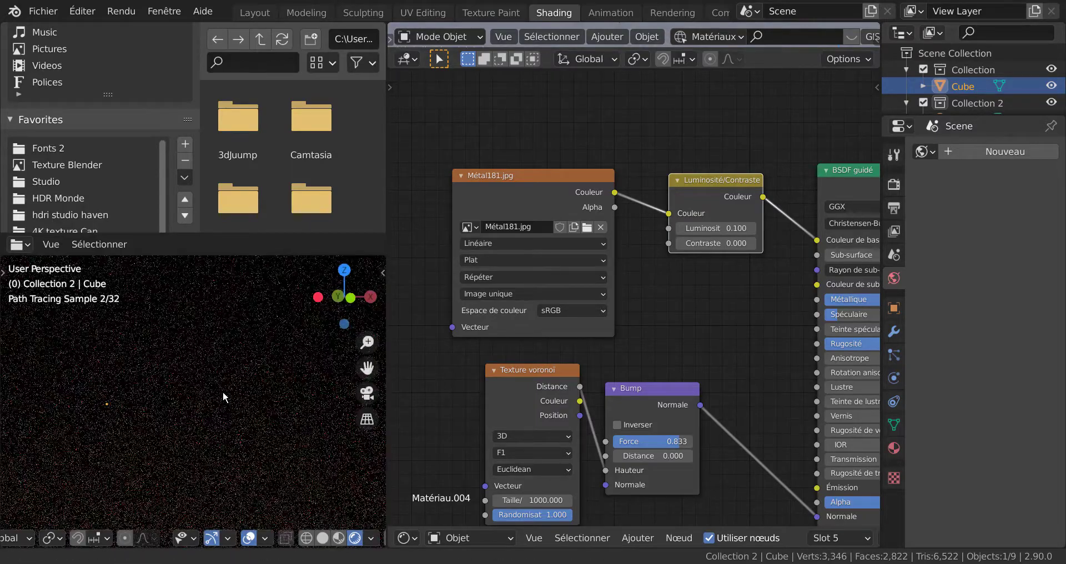
{"action": "scroll", "coordinate": [247, 395], "scroll_direction": "up", "scroll_amount": 3}
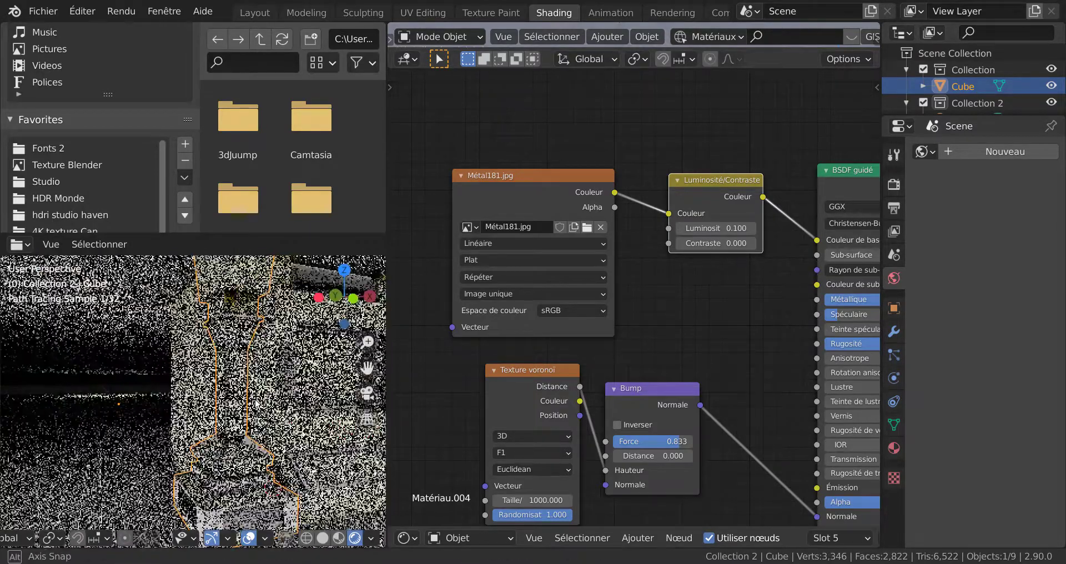
{"action": "scroll", "coordinate": [256, 419], "scroll_direction": "down", "scroll_amount": 3}
{"action": "scroll", "coordinate": [253, 411], "scroll_direction": "up", "scroll_amount": 3}
{"action": "scroll", "coordinate": [252, 408], "scroll_direction": "down", "scroll_amount": 3}
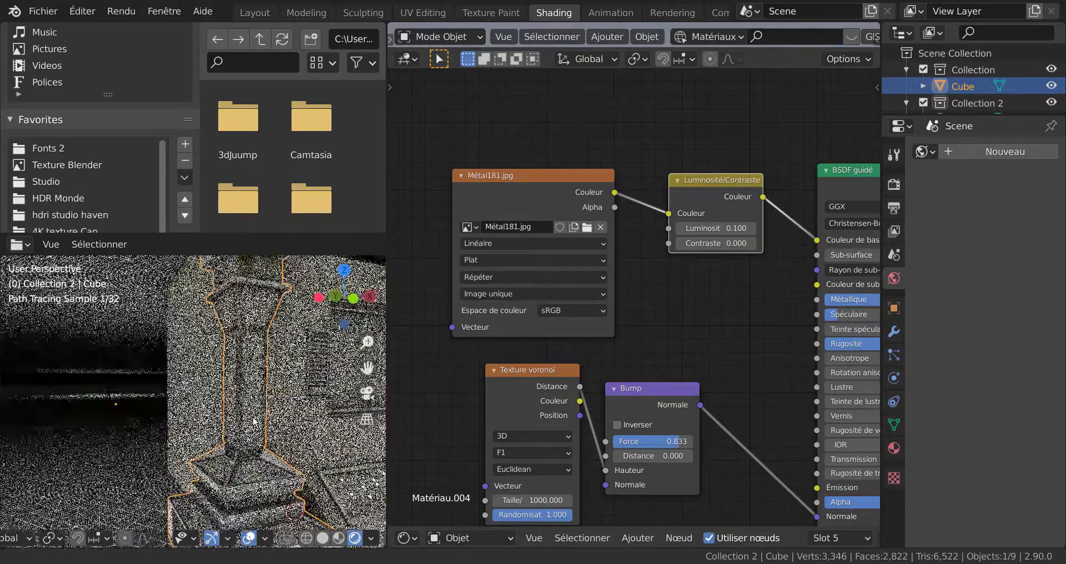
{"action": "scroll", "coordinate": [235, 411], "scroll_direction": "up", "scroll_amount": 3}
{"action": "scroll", "coordinate": [236, 421], "scroll_direction": "down", "scroll_amount": 3}
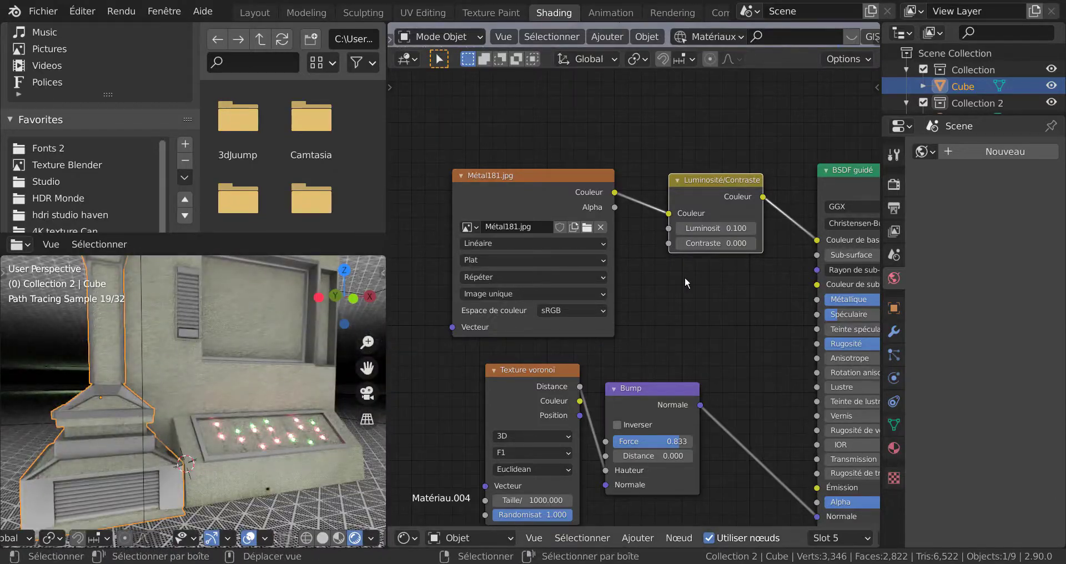
Step: Try a Luminosité of 0 and a Contraste of 0.200 on the Luminosité/Contraste node
{"action": "left_click_drag", "start_coordinate": [694, 229], "coordinate": [684, 230]}
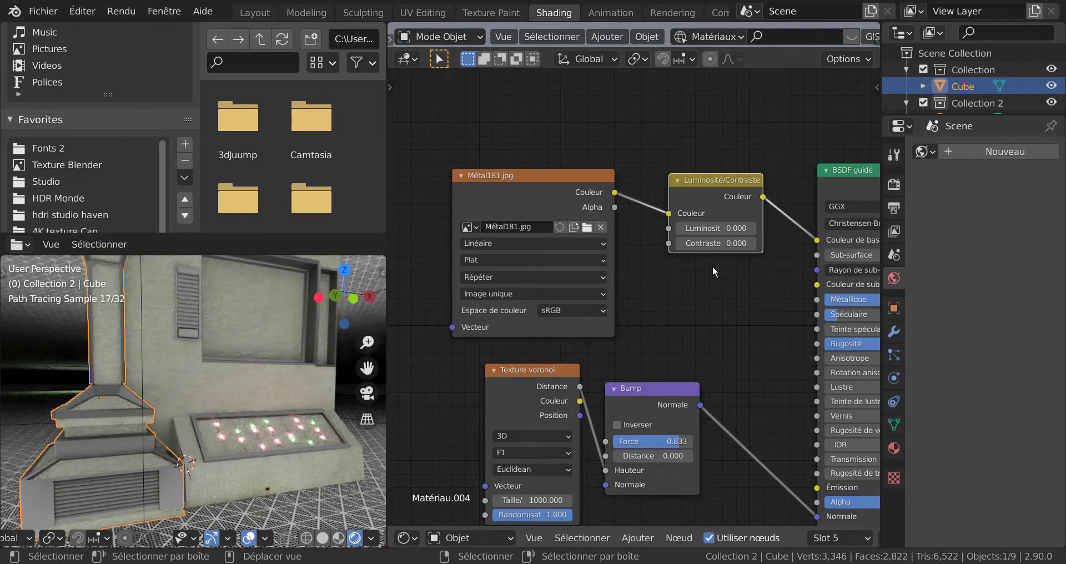
{"action": "left_click", "coordinate": [752, 243]}
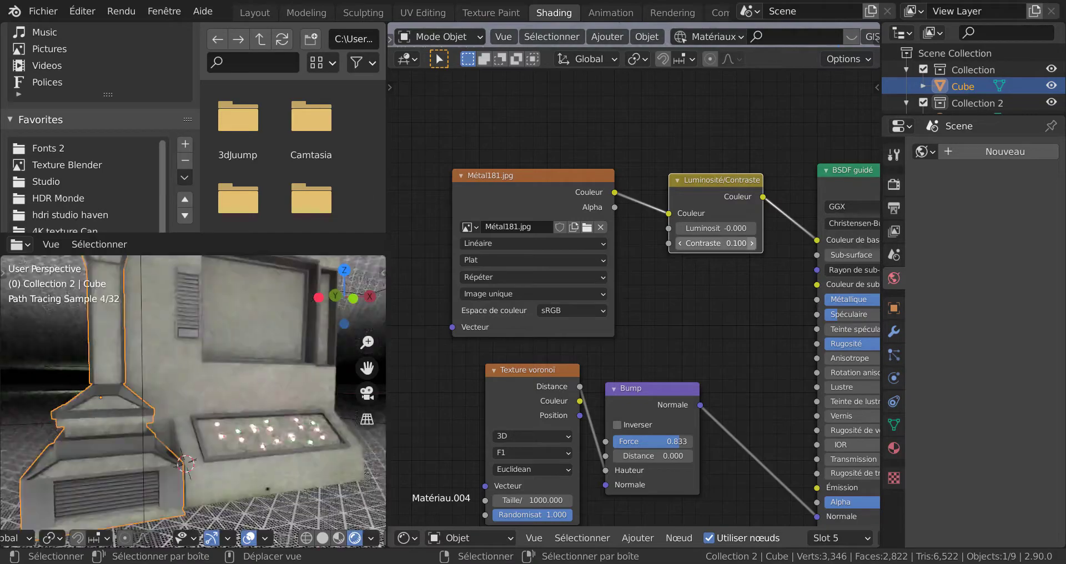
{"action": "left_click", "coordinate": [753, 243]}
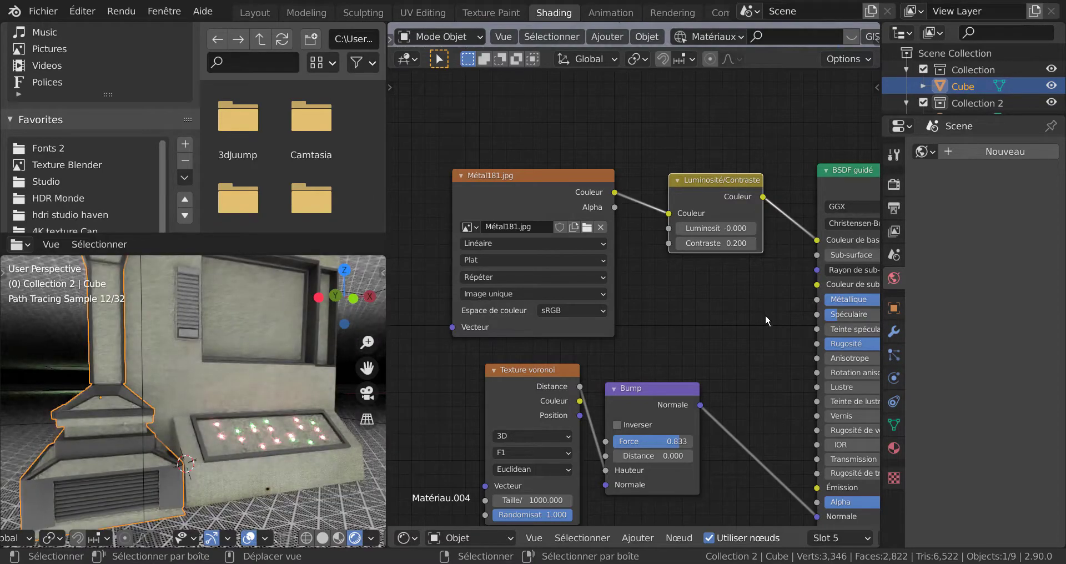
Step: Set Matériau.004's Rugosité to 0.197, and the Luminosité/Contraste node to Luminosité 0.100 and Contraste 0
{"action": "middle_click_drag", "start_coordinate": [732, 332], "coordinate": [601, 332]}
{"action": "left_click_drag", "start_coordinate": [757, 343], "coordinate": [722, 343]}
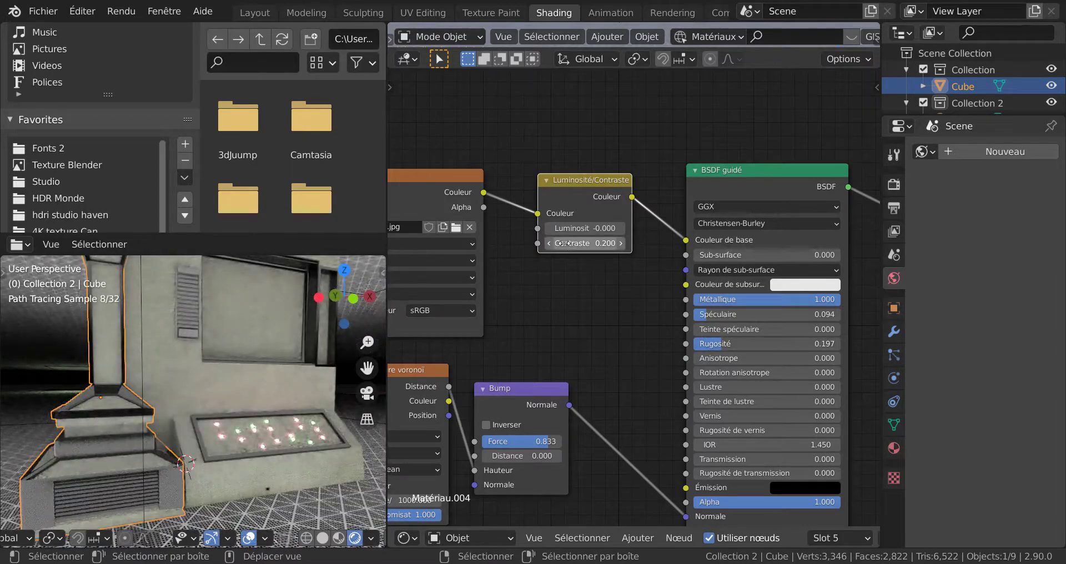
{"action": "left_click", "coordinate": [621, 228]}
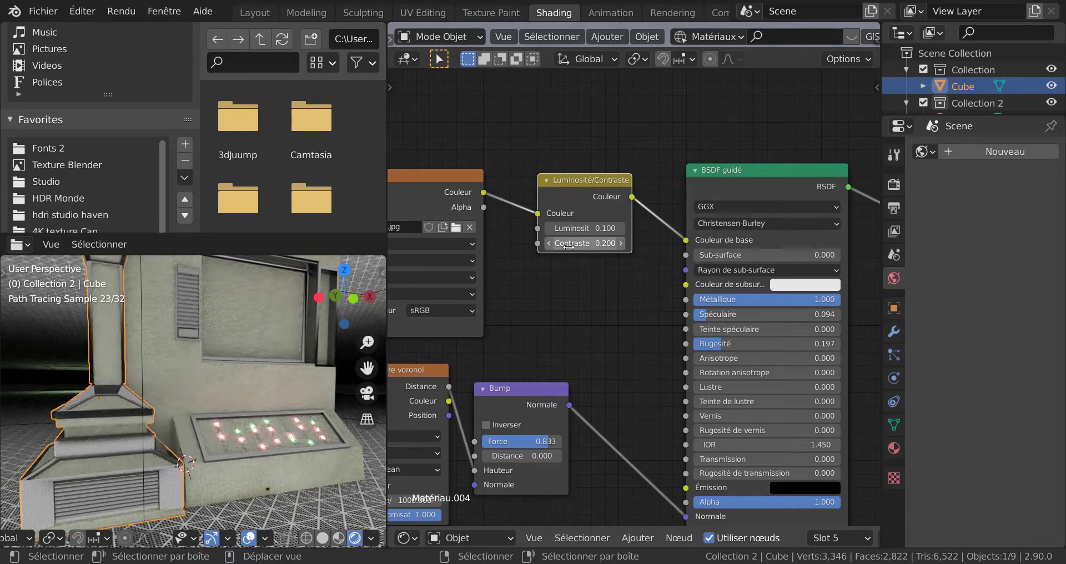
{"action": "left_click_drag", "start_coordinate": [553, 242], "coordinate": [539, 242]}
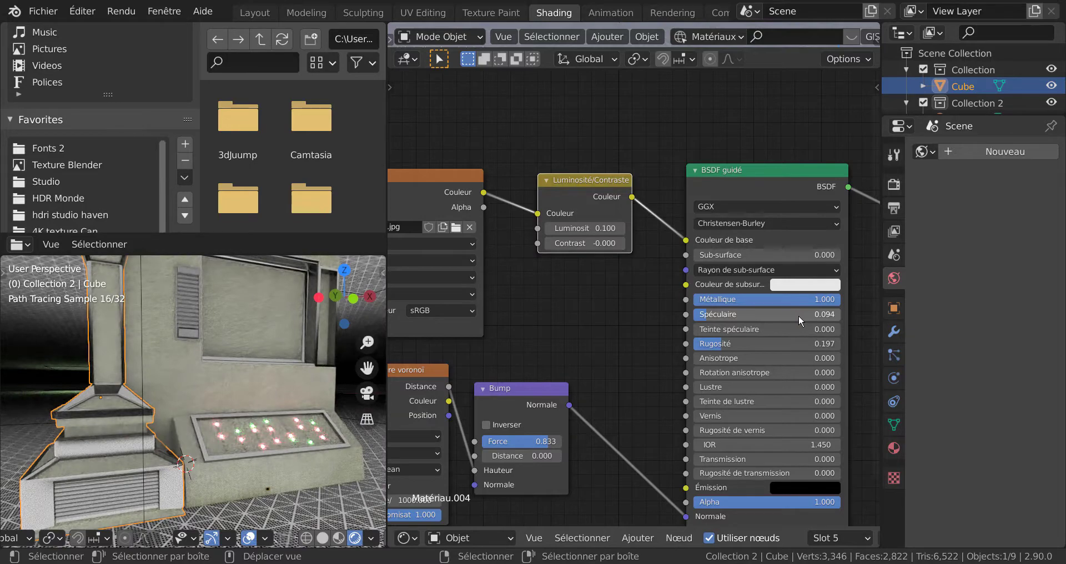
Step: Set Spéculaire to 0.582 and Métallique to 0.491 on Matériau.004's BSDF guidé node
{"action": "scroll", "coordinate": [806, 356], "scroll_direction": "down", "scroll_amount": 1}
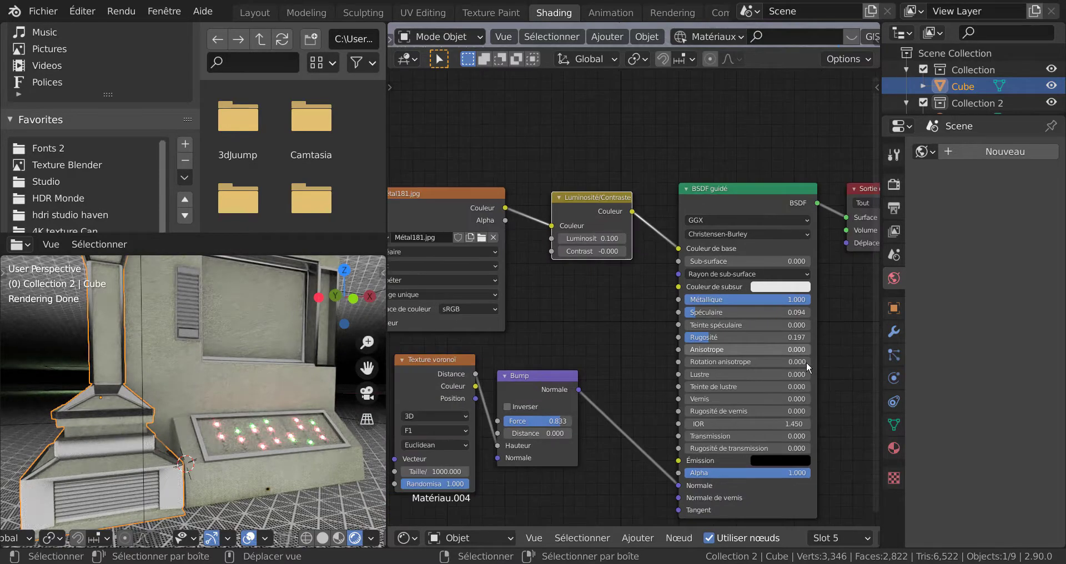
{"action": "mouse_move", "coordinate": [698, 312]}
{"action": "left_mouse_down"}
{"action": "mouse_move", "coordinate": [760, 314]}
{"action": "mouse_move", "coordinate": [744, 299]}
{"action": "left_mouse_up"}
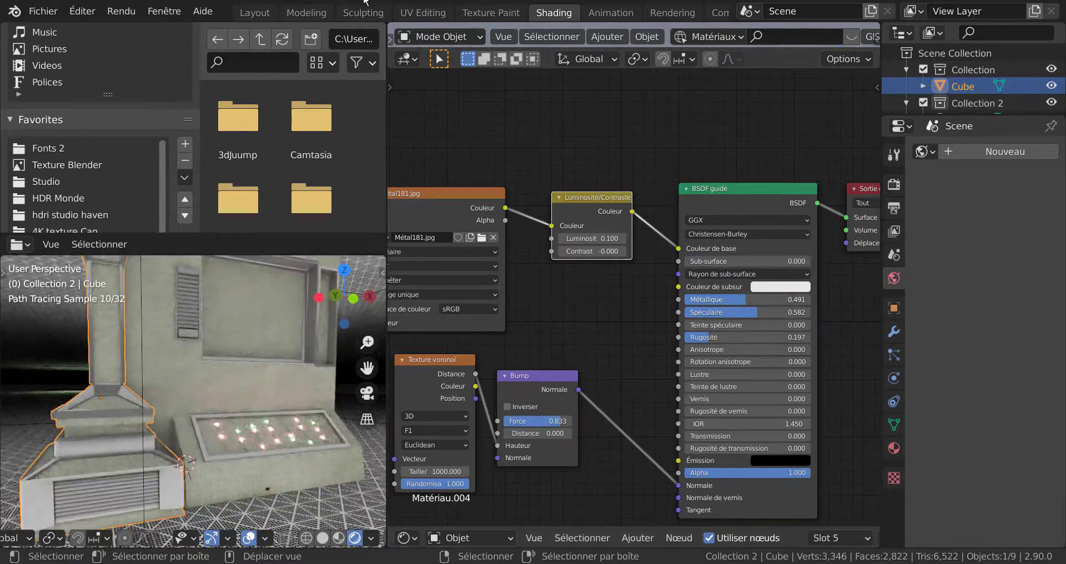
Step: Inspect the column's rendered trim up close in the Layout workspace and set Matériau.004's Métallique to 0.825
{"action": "left_click", "coordinate": [253, 14]}
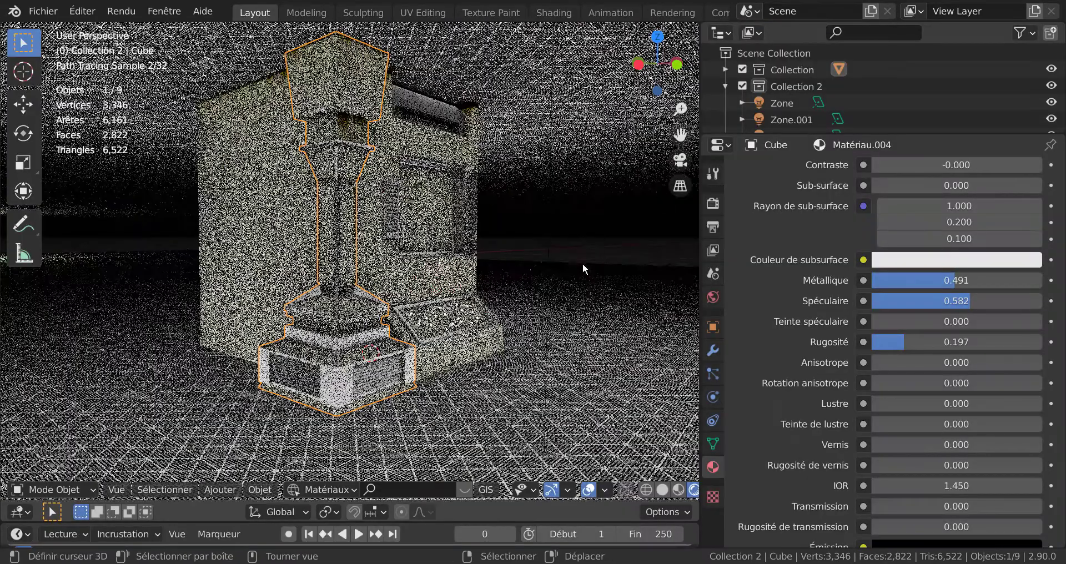
{"action": "scroll", "coordinate": [435, 380], "scroll_direction": "up", "scroll_amount": 3}
{"action": "scroll", "coordinate": [435, 384], "scroll_direction": "down", "scroll_amount": 3}
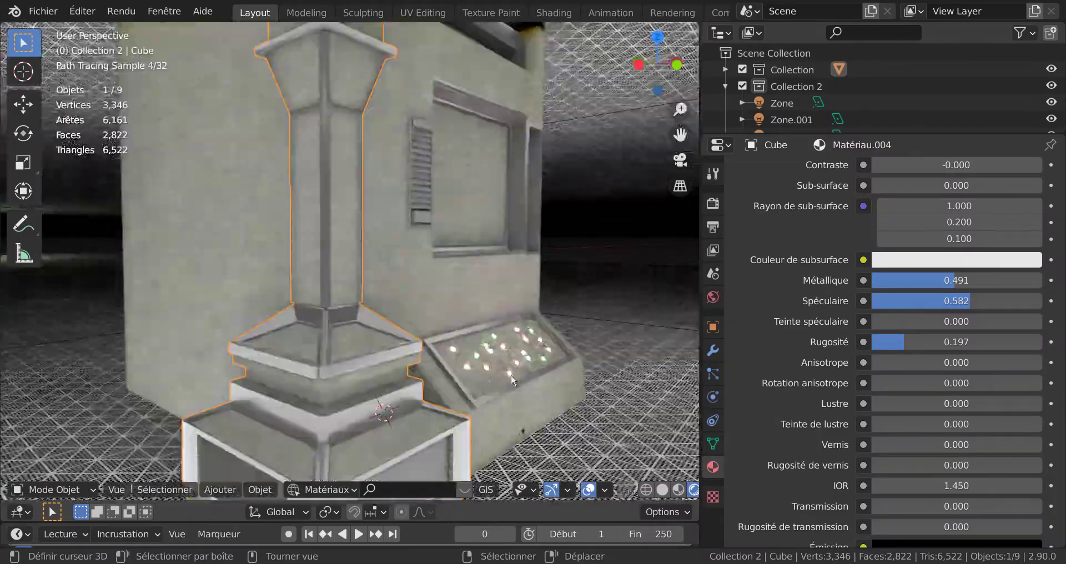
{"action": "scroll", "coordinate": [512, 381], "scroll_direction": "up", "scroll_amount": 5}
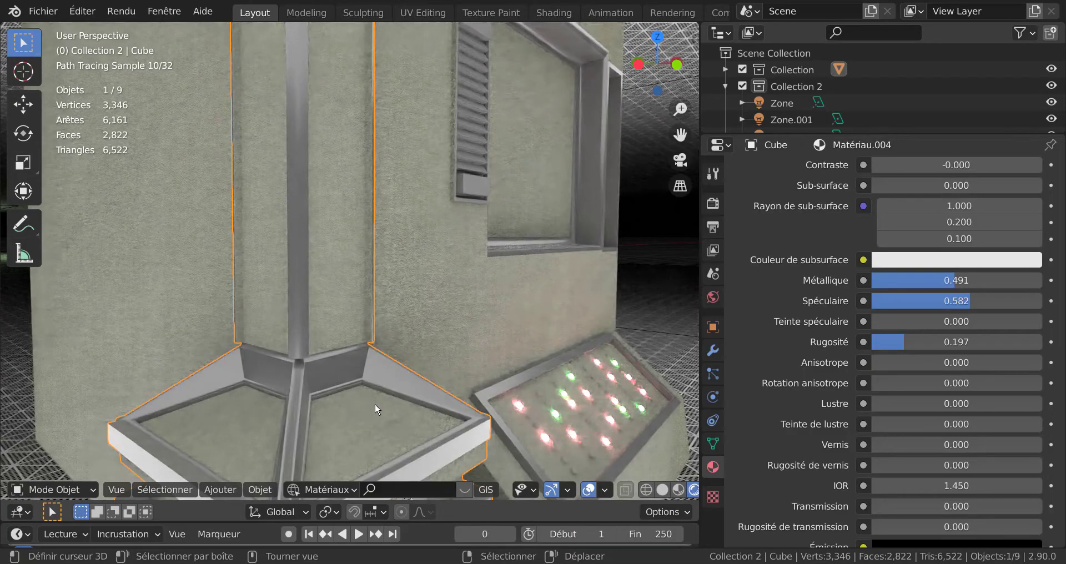
{"action": "scroll", "coordinate": [375, 396], "scroll_direction": "down", "scroll_amount": 2}
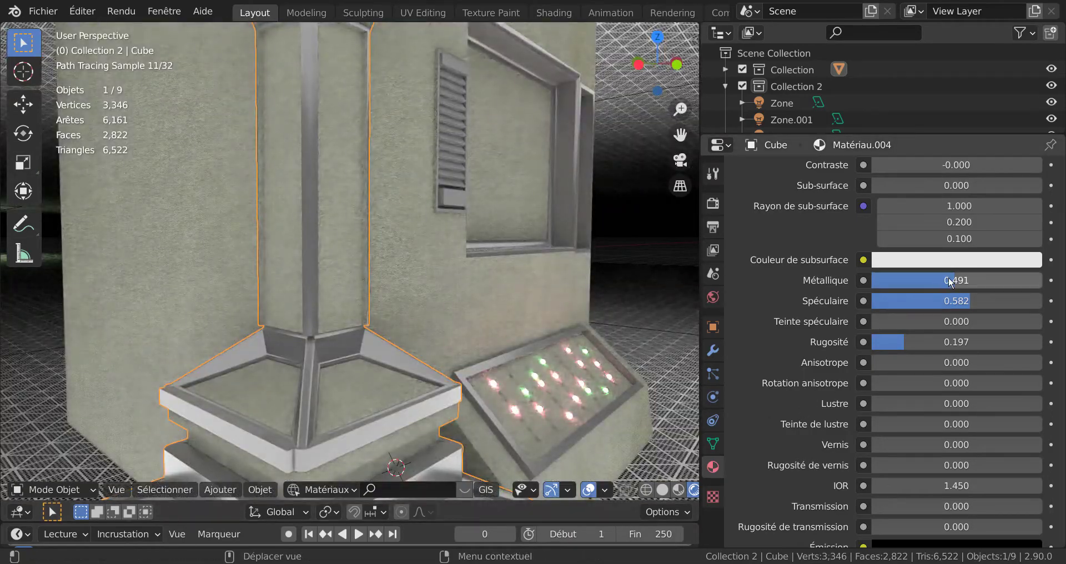
{"action": "left_click_drag", "start_coordinate": [949, 281], "coordinate": [1005, 280]}
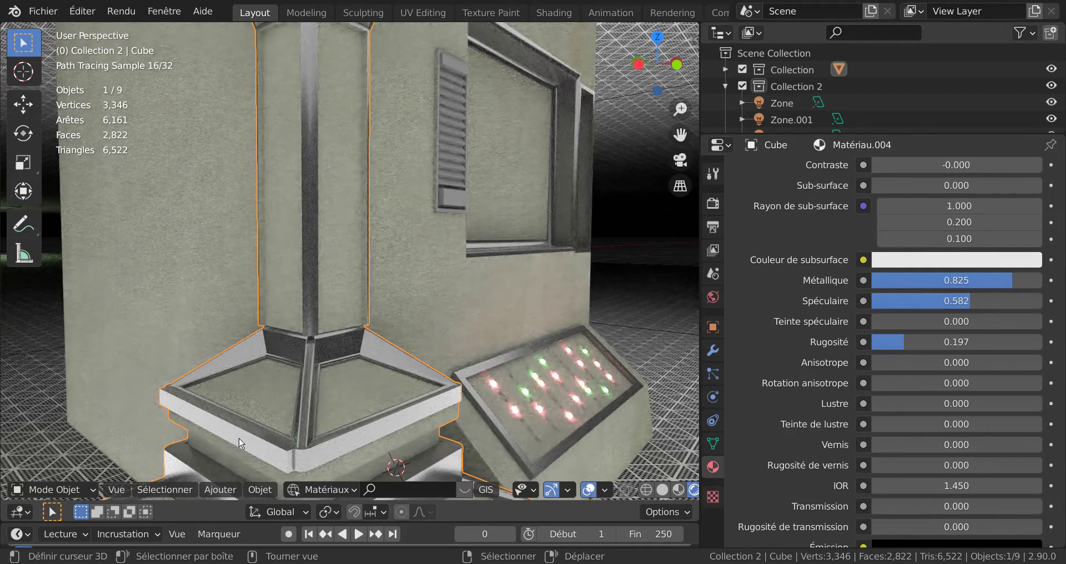
Step: Isolate the column in local view and display it with material preview shading
{"action": "left_click", "coordinate": [224, 437]}
{"action": "left_click", "coordinate": [223, 437]}
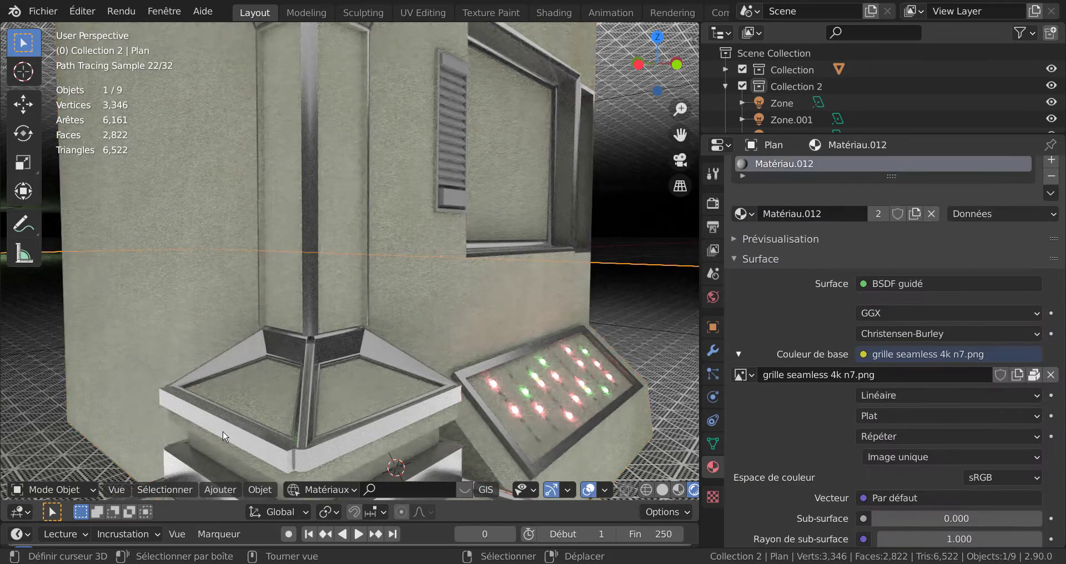
{"action": "left_click", "coordinate": [231, 430]}
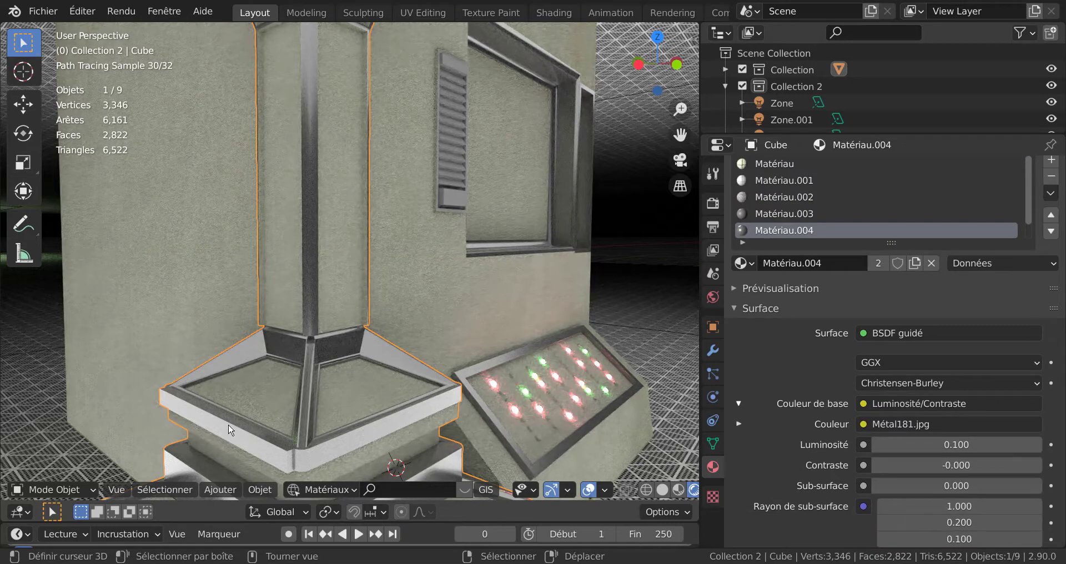
{"action": "key", "text": "KP_Divide"}
{"action": "middle_click_drag", "start_coordinate": [228, 424], "coordinate": [374, 424]}
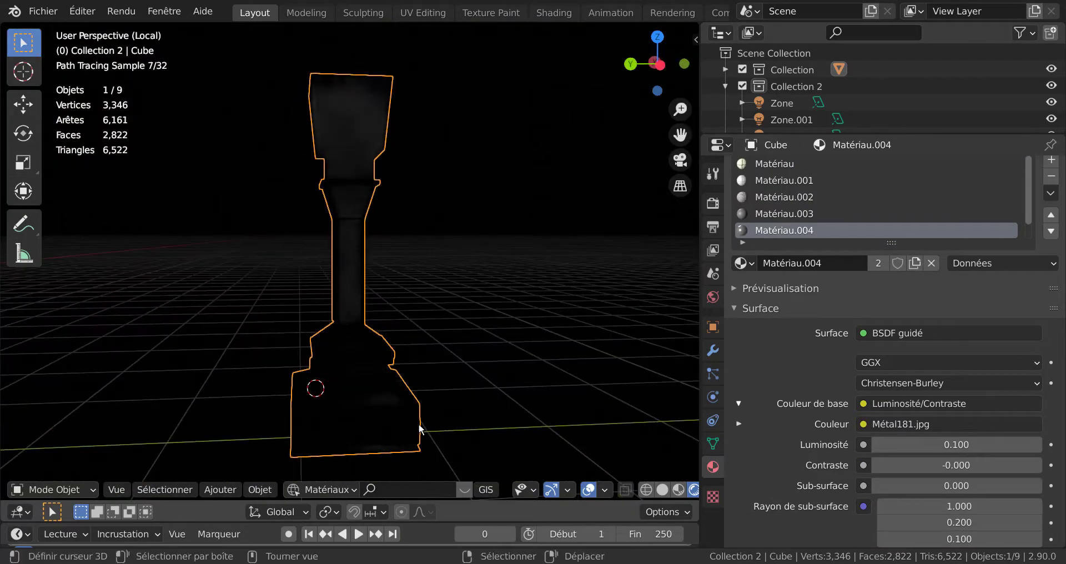
{"action": "left_click", "coordinate": [678, 490]}
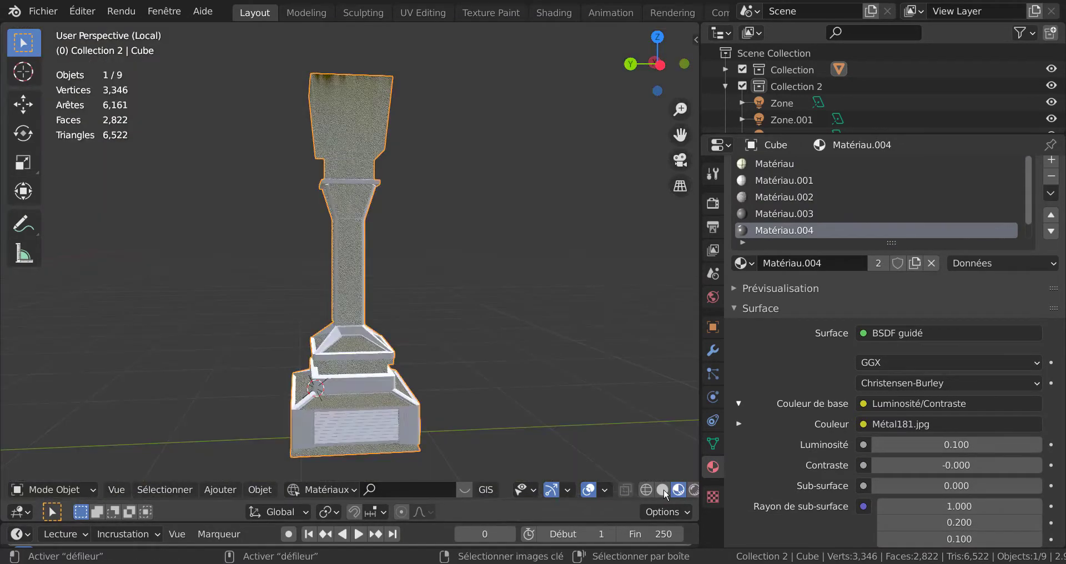
Step: Delete the metal trim faces along one side of the collar above the column's base, including the small corner face
{"action": "mouse_move", "coordinate": [405, 434]}
{"action": "middle_mouse_down"}
{"action": "mouse_move", "coordinate": [513, 421]}
{"action": "mouse_move", "coordinate": [504, 426]}
{"action": "mouse_move", "coordinate": [549, 429]}
{"action": "middle_mouse_up"}
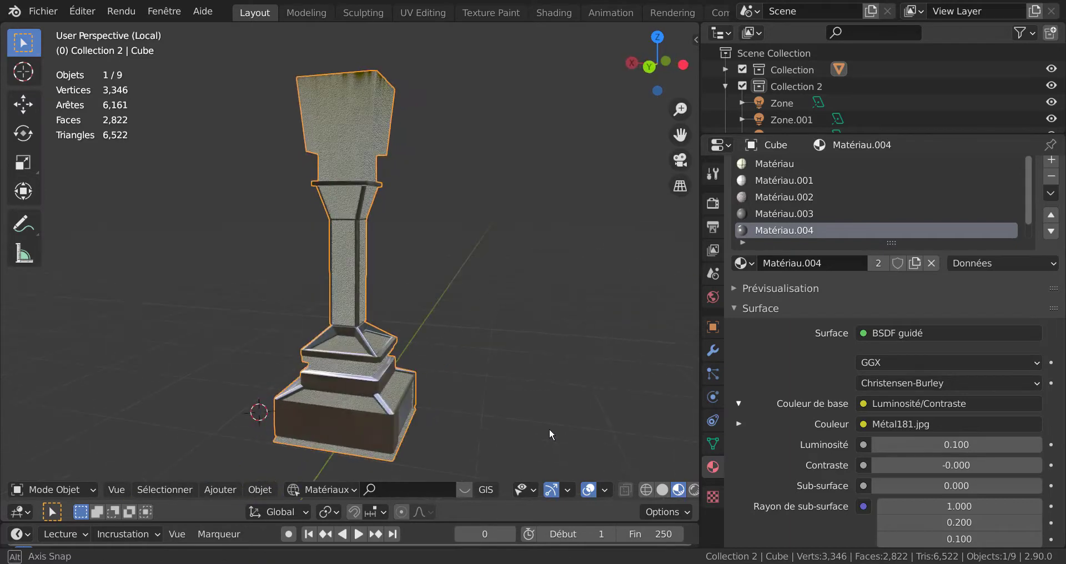
{"action": "scroll", "coordinate": [467, 429], "scroll_direction": "up", "scroll_amount": 3}
{"action": "middle_click_drag", "start_coordinate": [474, 422], "coordinate": [459, 368], "text": "ctrl"}
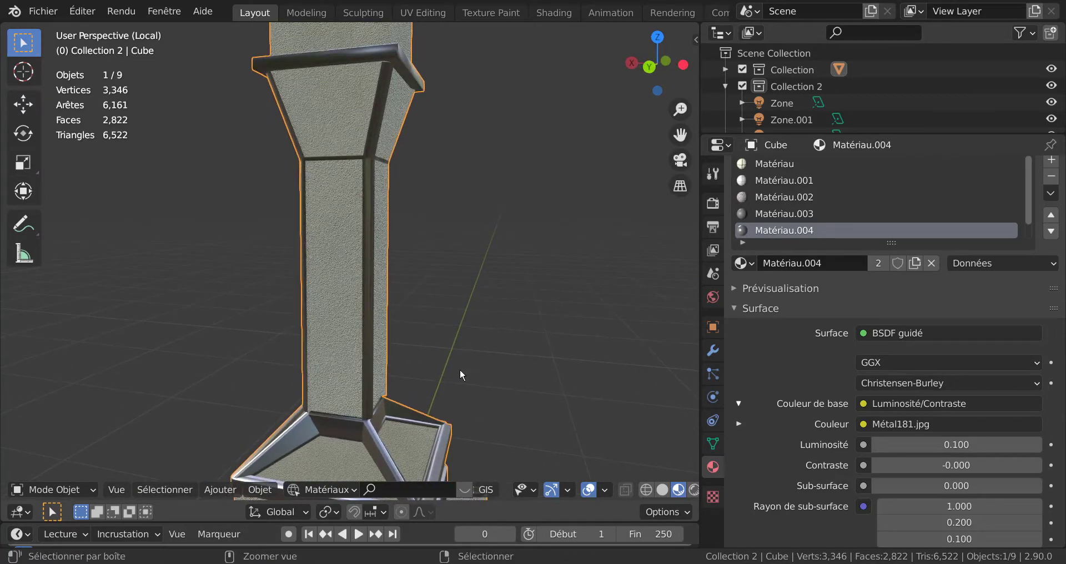
{"action": "middle_click_drag", "start_coordinate": [465, 402], "coordinate": [441, 303], "text": "shift"}
{"action": "scroll", "coordinate": [431, 346], "scroll_direction": "up", "scroll_amount": 2}
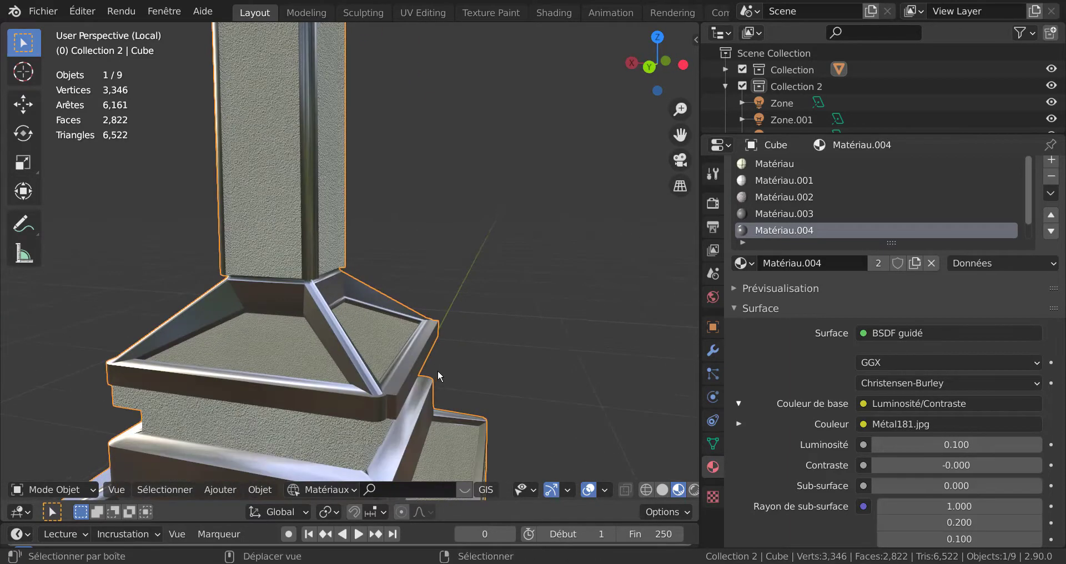
{"action": "scroll", "coordinate": [432, 328], "scroll_direction": "up", "scroll_amount": 2}
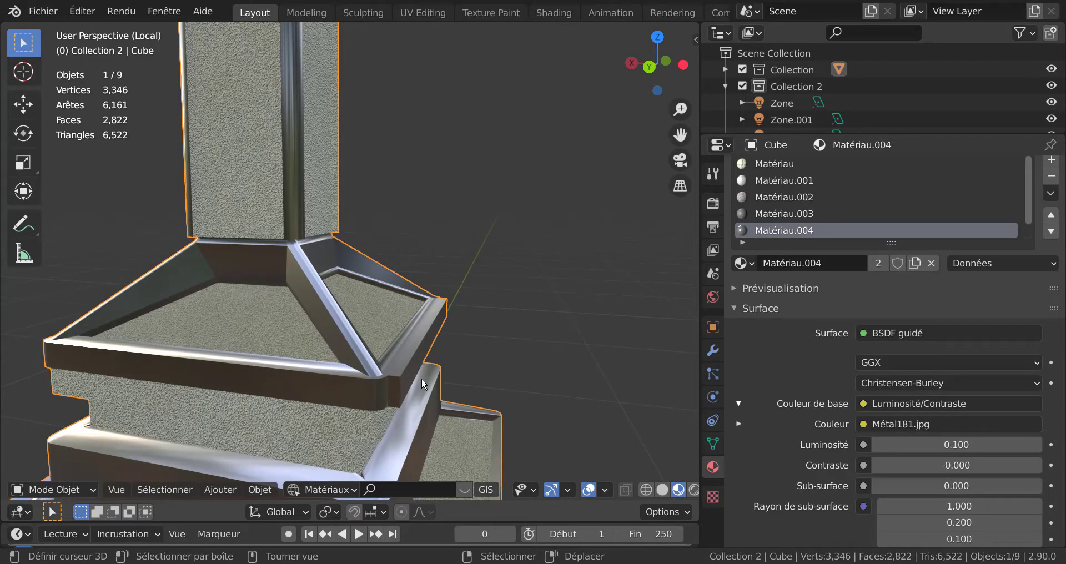
{"action": "key", "text": "Tab"}
{"action": "left_click", "coordinate": [408, 376], "text": "alt"}
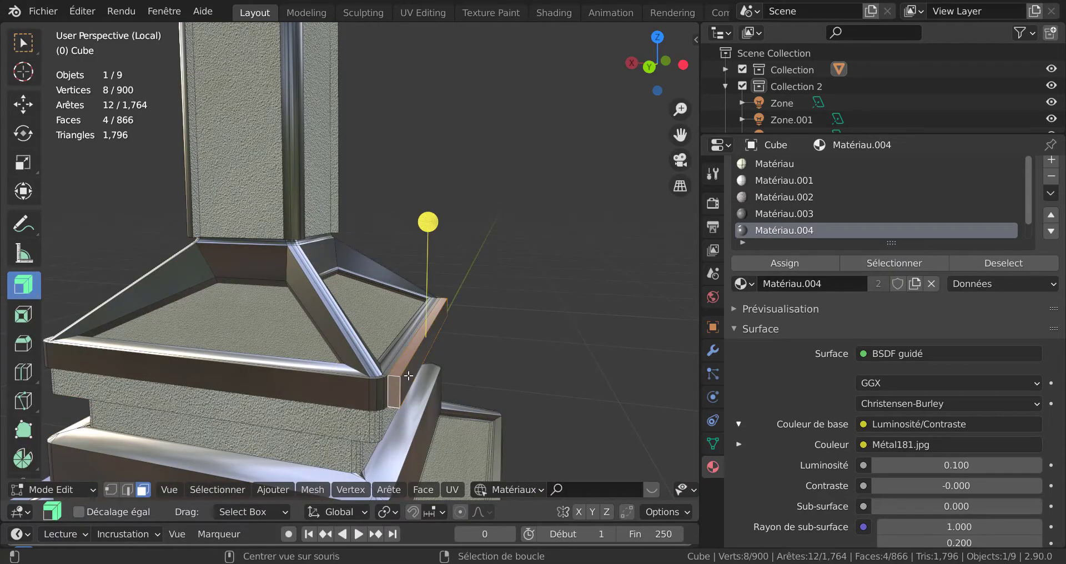
{"action": "right_click", "coordinate": [409, 375], "text": "shift"}
{"action": "key", "text": "x"}
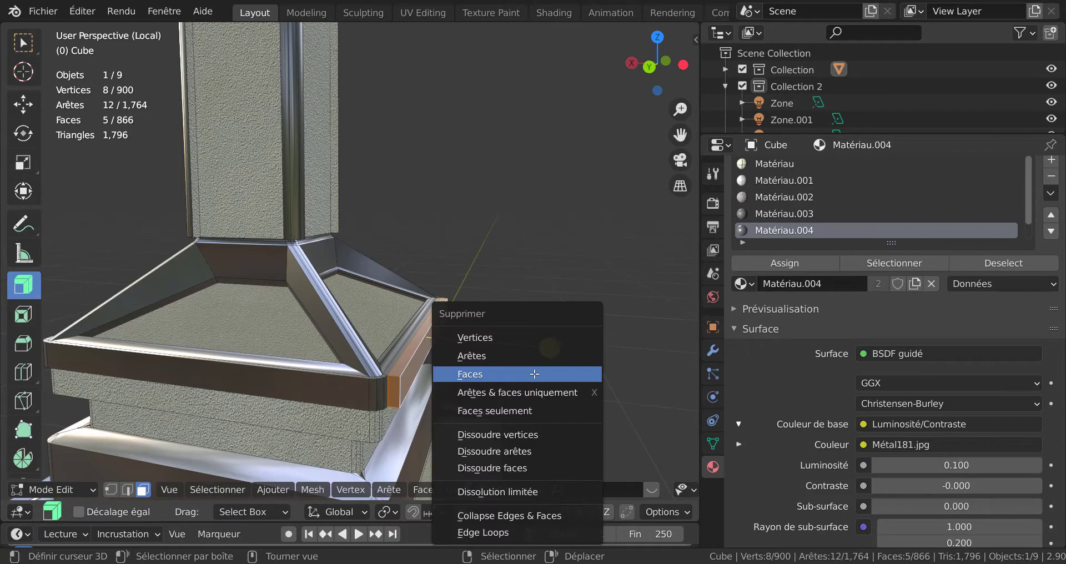
{"action": "left_click", "coordinate": [534, 374]}
Step: Fill the open edge loop on the side of the collar with a single face and return to Object Mode
{"action": "middle_click_drag", "start_coordinate": [469, 371], "coordinate": [401, 376]}
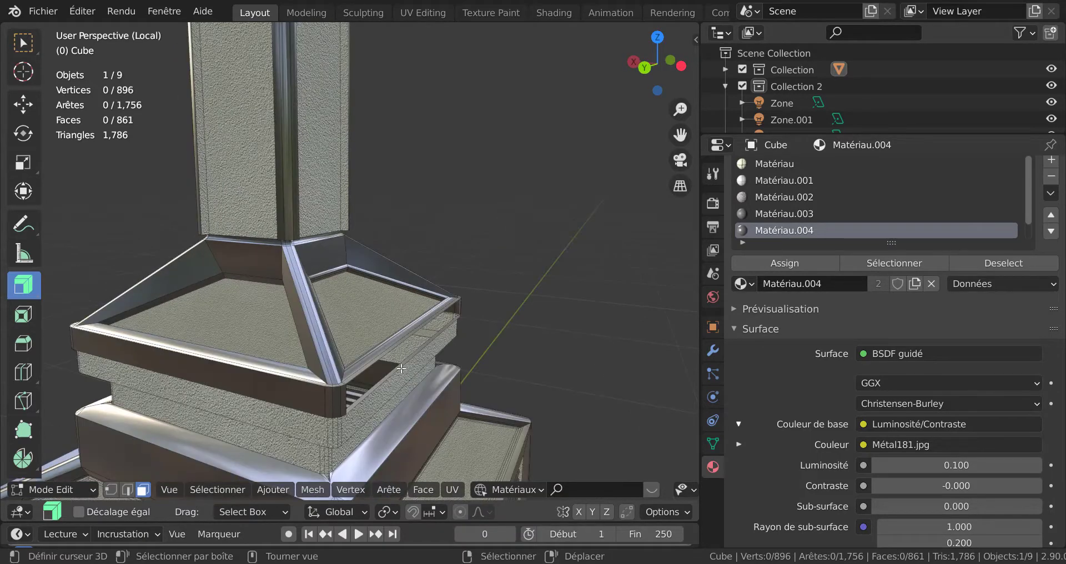
{"action": "key", "text": "2"}
{"action": "left_click", "coordinate": [400, 367], "text": "alt"}
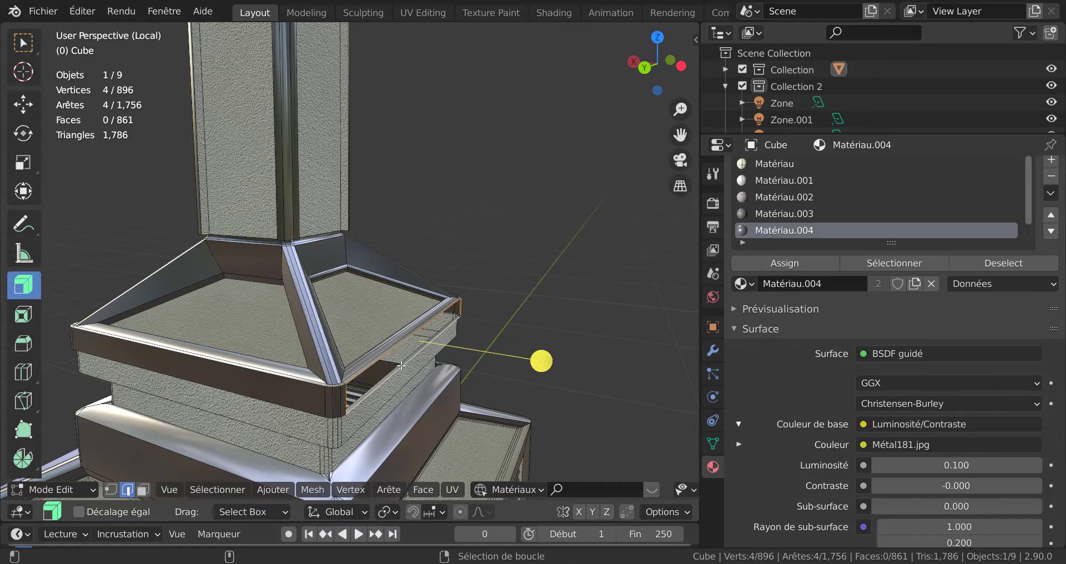
{"action": "key", "text": "f"}
{"action": "key", "text": "Tab"}
{"action": "middle_click_drag", "start_coordinate": [411, 377], "coordinate": [544, 302]}
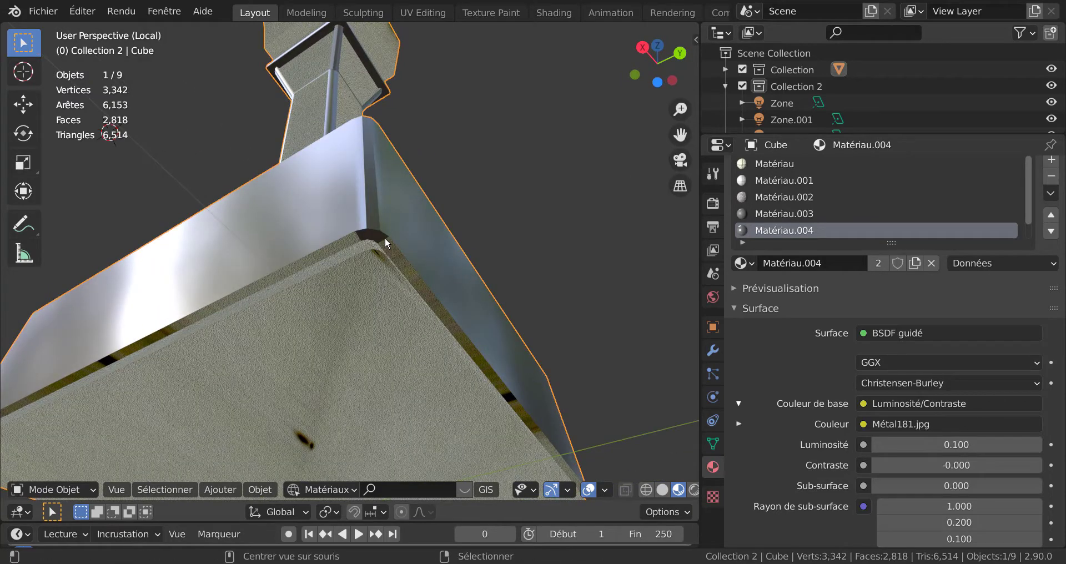
Step: Assign Matériau.004 to the narrow strip of faces along the base's lower edge and to the large side panel above it
{"action": "key", "text": "Tab"}
{"action": "key", "text": "x"}
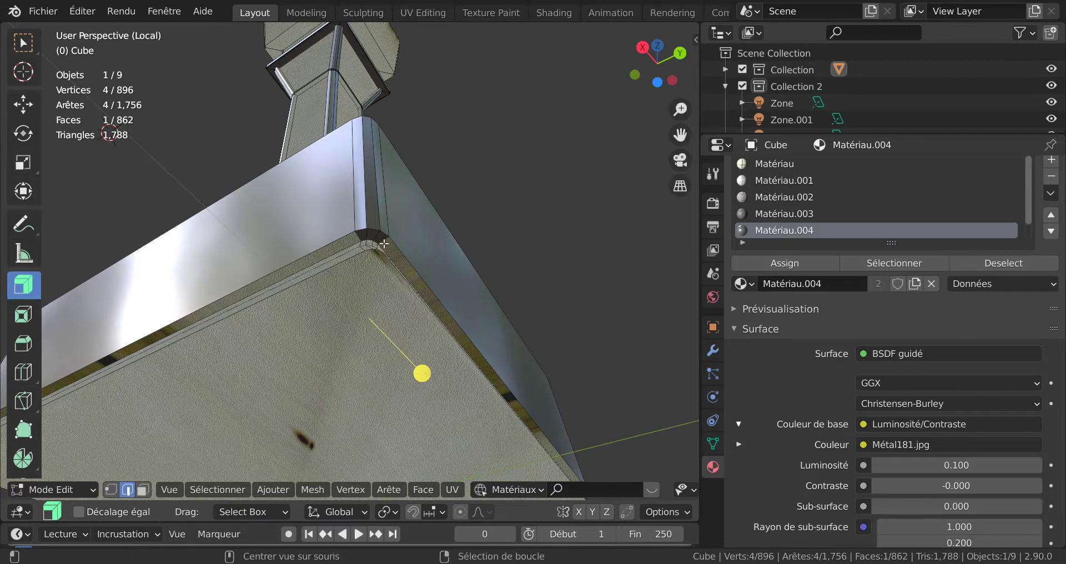
{"action": "key", "text": "3"}
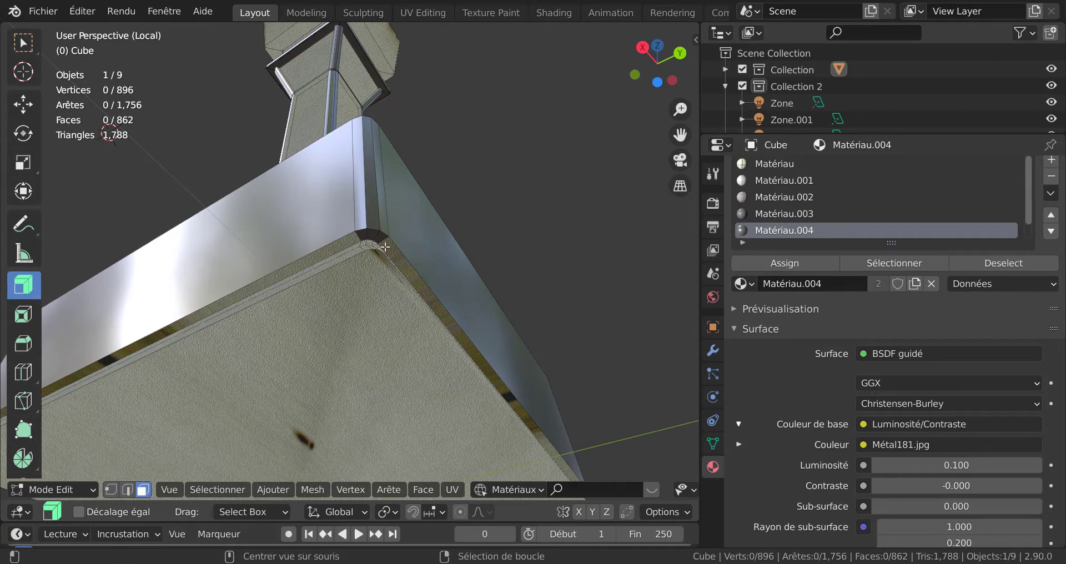
{"action": "left_click", "coordinate": [385, 244], "text": "alt"}
{"action": "left_click", "coordinate": [381, 237], "text": "alt"}
{"action": "scroll", "coordinate": [381, 237], "scroll_direction": "down", "scroll_amount": 3}
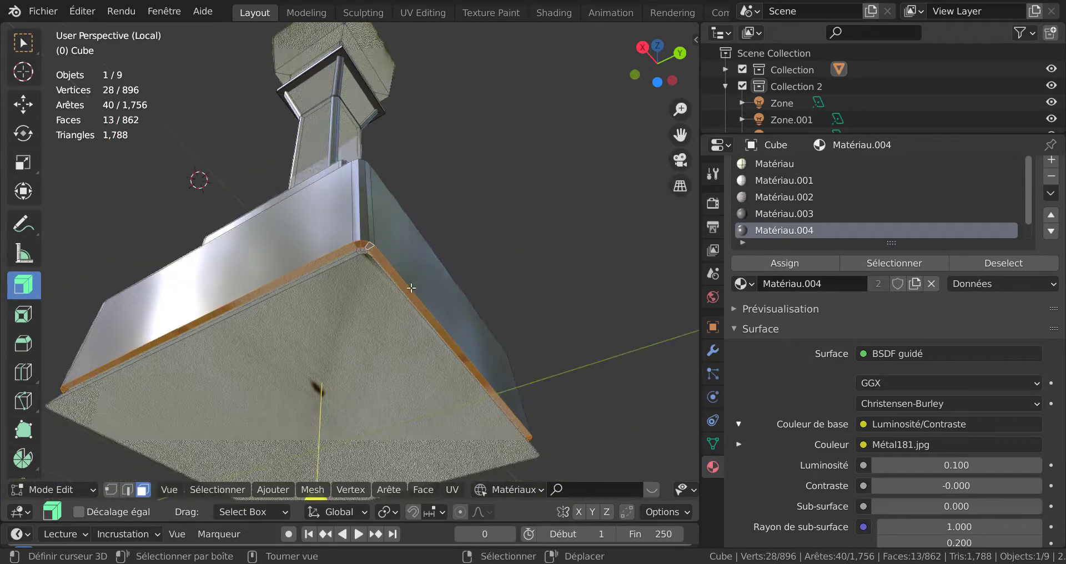
{"action": "middle_click_drag", "start_coordinate": [383, 240], "coordinate": [503, 303]}
{"action": "left_click", "coordinate": [503, 303], "text": "alt"}
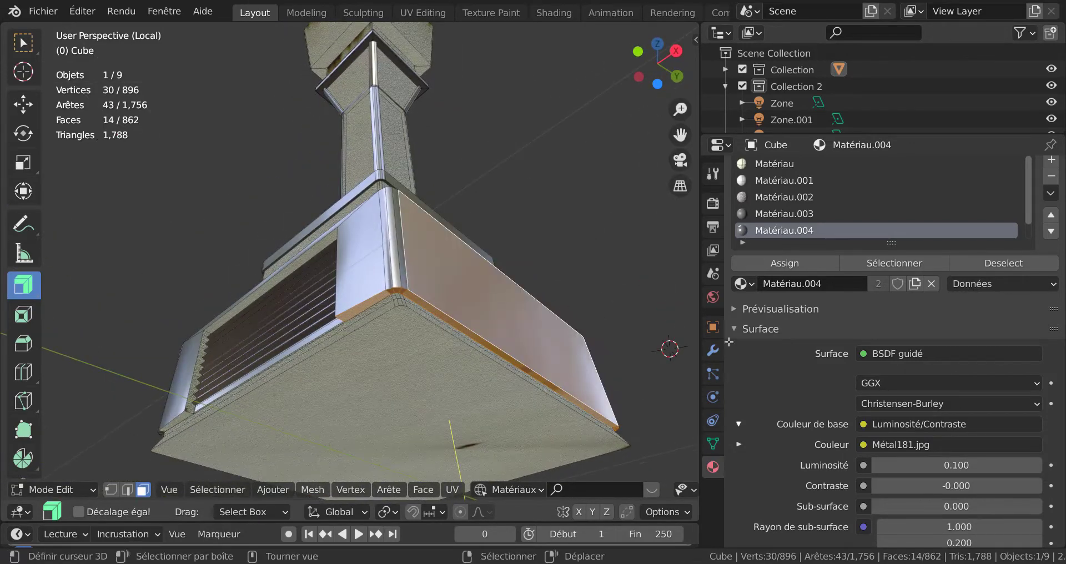
{"action": "left_click", "coordinate": [803, 262]}
{"action": "key", "text": "Tab"}
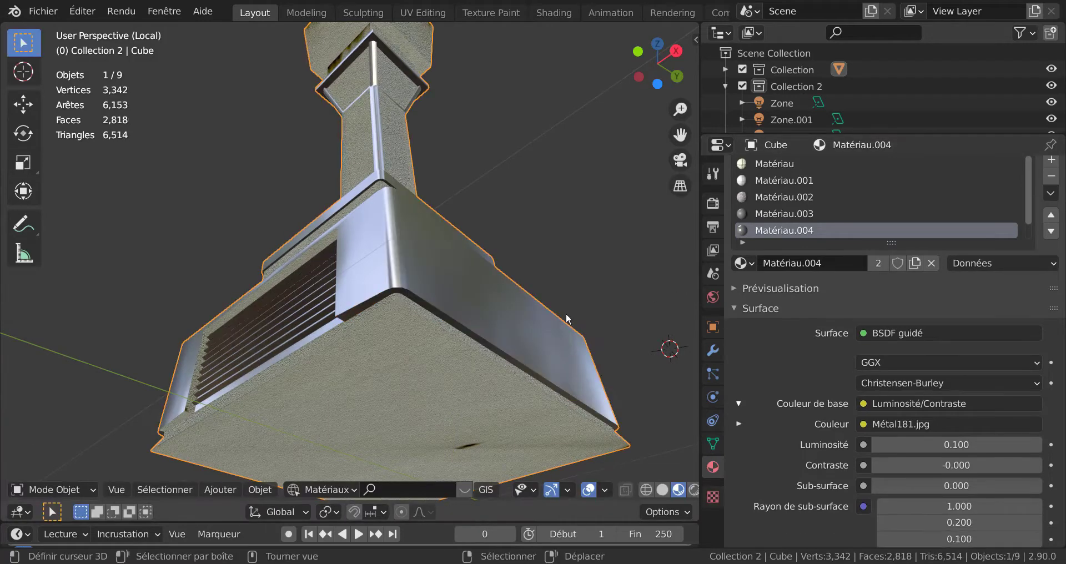
Step: Add two edge loops around the column's flared head, near its lower edge (factor 0.767) and upper edge (factor -0.783)
{"action": "middle_click_drag", "start_coordinate": [600, 283], "coordinate": [506, 310]}
{"action": "scroll", "coordinate": [506, 309], "scroll_direction": "up", "scroll_amount": 3}
{"action": "key", "text": "Tab"}
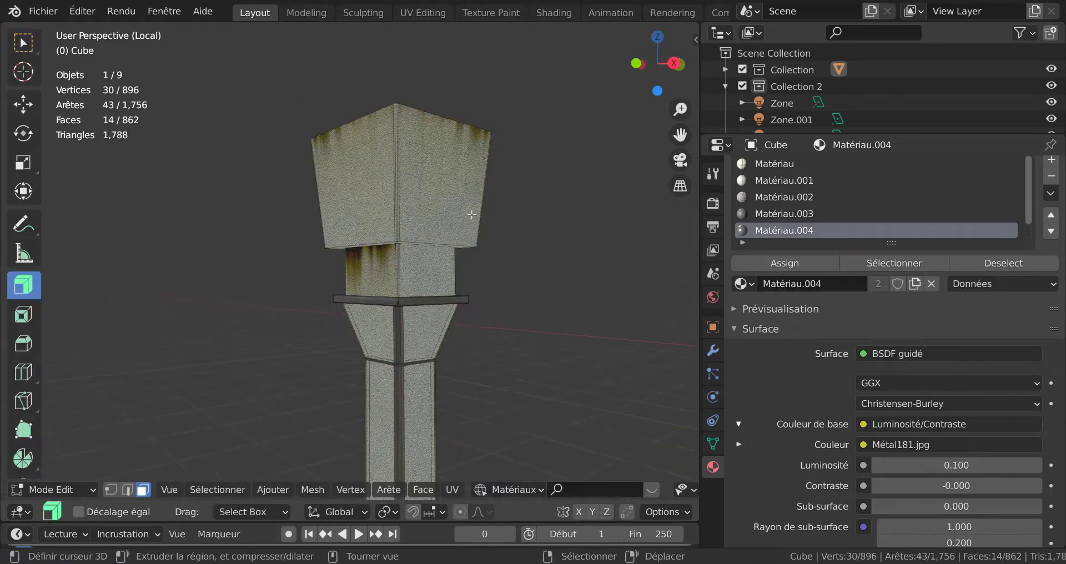
{"action": "key", "text": "ctrl+r"}
{"action": "left_click", "coordinate": [478, 206]}
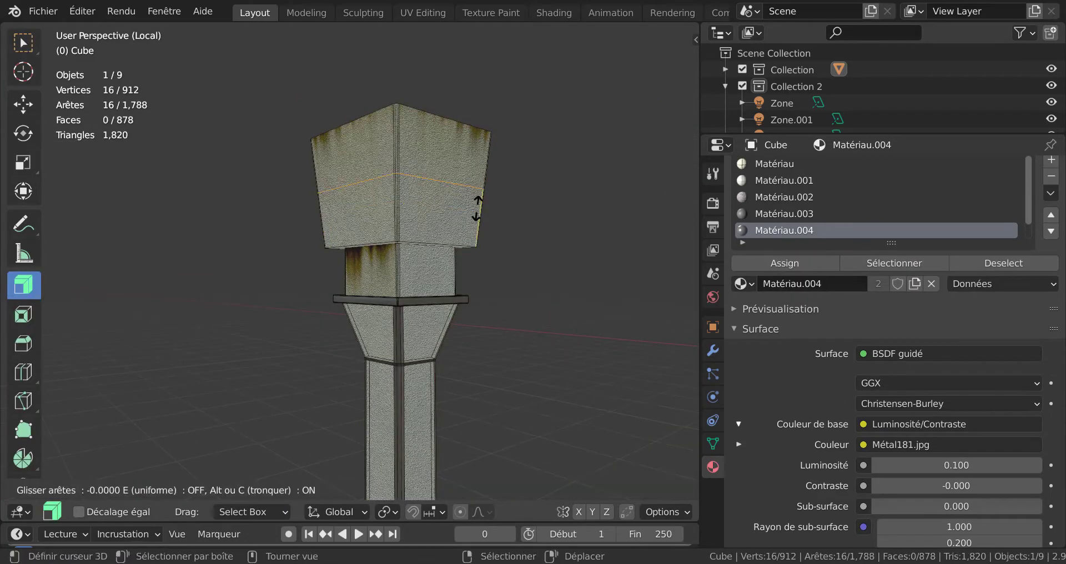
{"action": "left_click", "coordinate": [479, 252]}
{"action": "key", "text": "ctrl+r"}
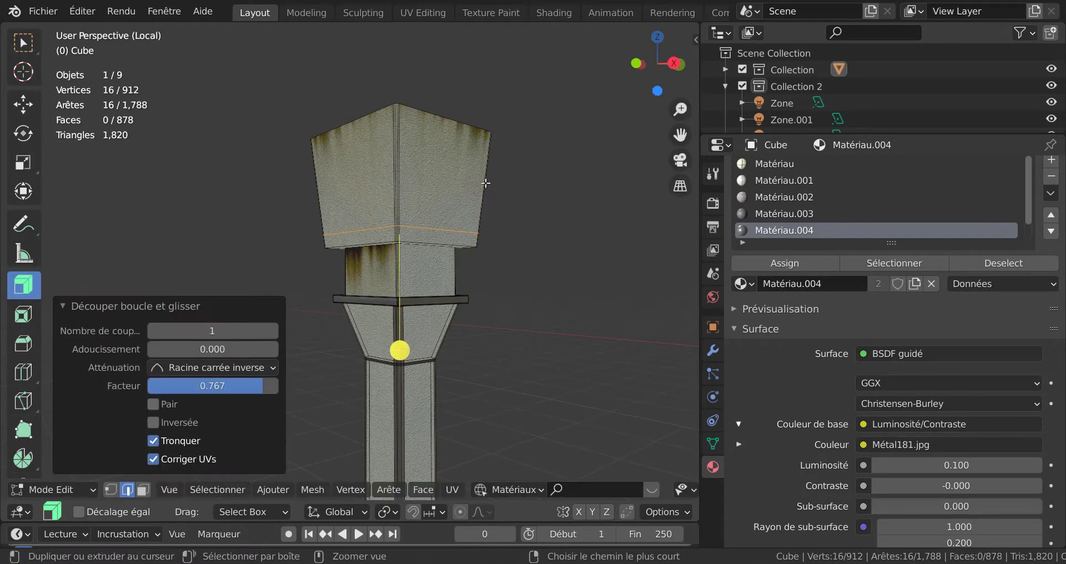
{"action": "left_click", "coordinate": [488, 169]}
{"action": "left_click", "coordinate": [500, 146]}
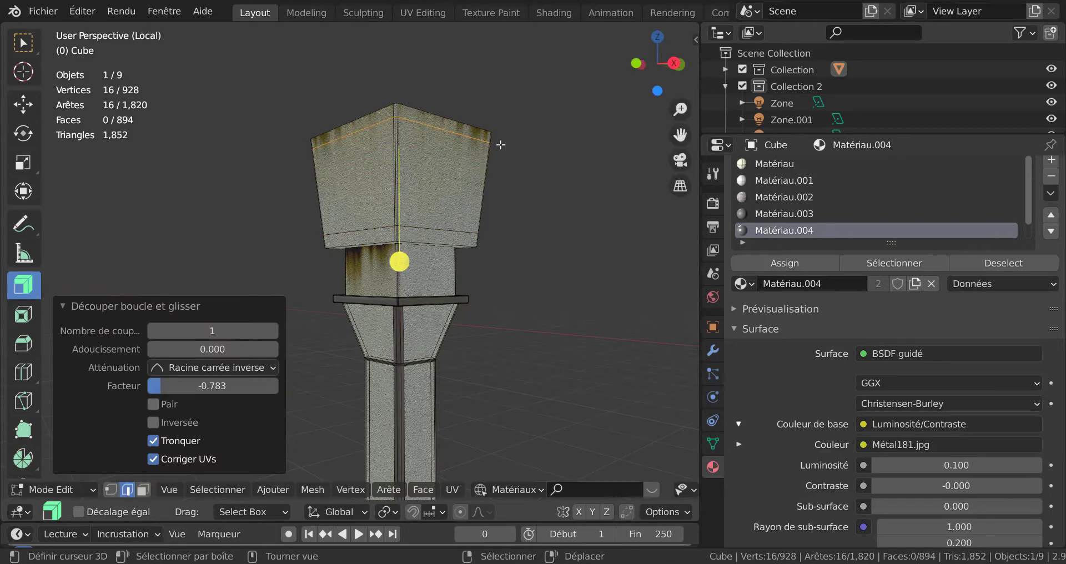
Step: Assign Matériau.004 to the upper and lower face bands of the column's head and to one face of the collar below
{"action": "middle_click_drag", "start_coordinate": [408, 123], "coordinate": [494, 298], "text": "shift"}
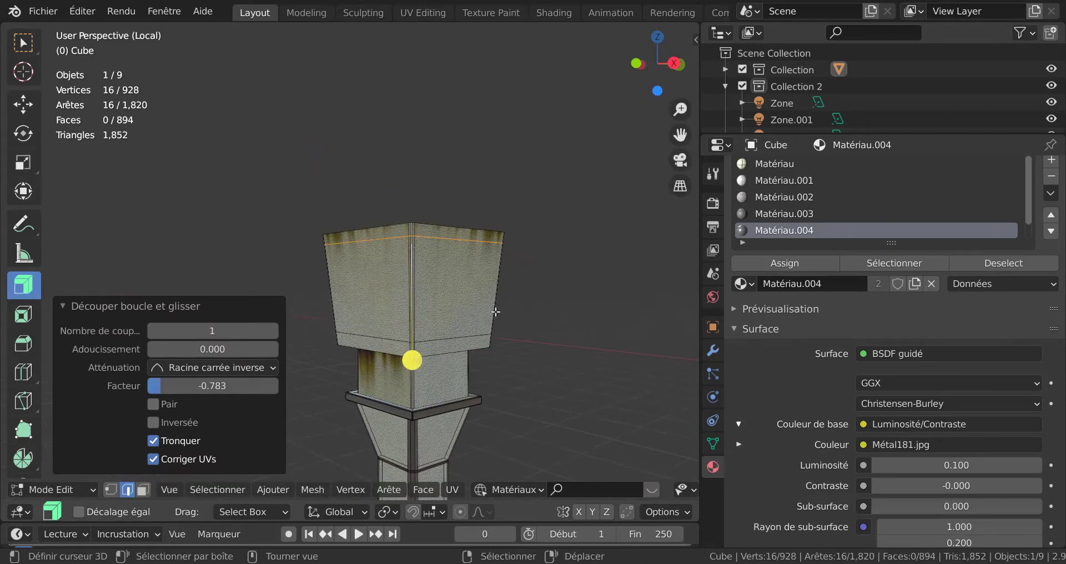
{"action": "key", "text": "3"}
{"action": "scroll", "coordinate": [475, 286], "scroll_direction": "up", "scroll_amount": 3}
{"action": "left_click", "coordinate": [468, 401], "text": "alt"}
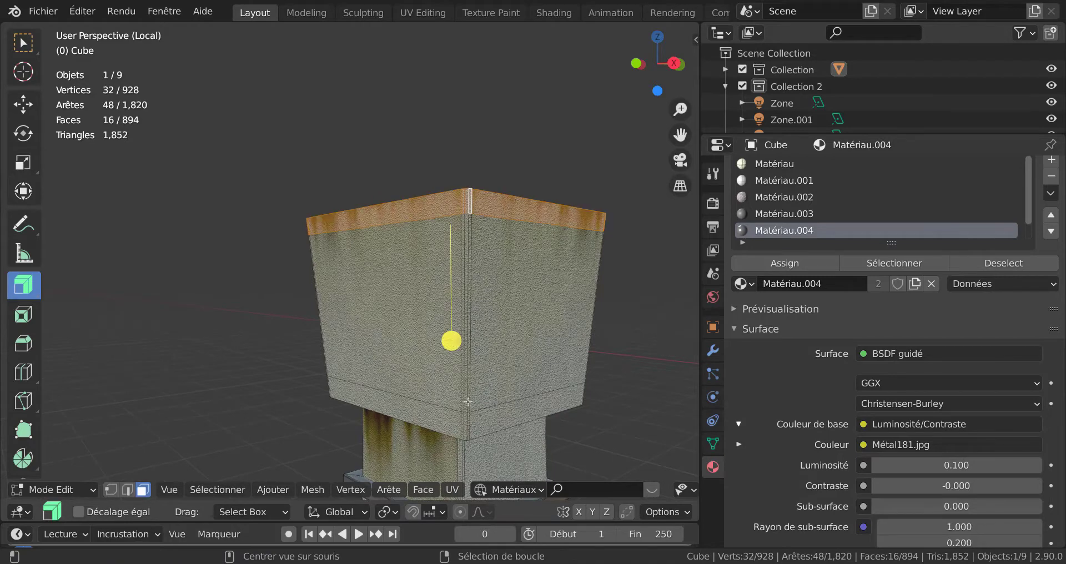
{"action": "left_click", "coordinate": [469, 417], "text": "alt+shift"}
{"action": "scroll", "coordinate": [483, 400], "scroll_direction": "down", "scroll_amount": 3}
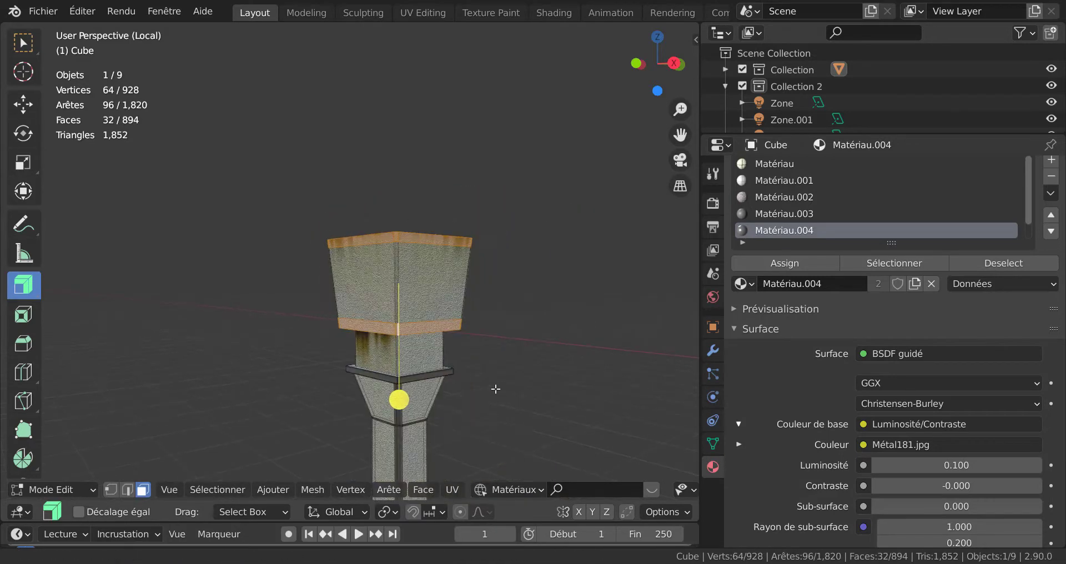
{"action": "scroll", "coordinate": [496, 367], "scroll_direction": "up", "scroll_amount": 1}
{"action": "scroll", "coordinate": [496, 352], "scroll_direction": "up", "scroll_amount": 4}
{"action": "left_click", "coordinate": [491, 325], "text": "shift"}
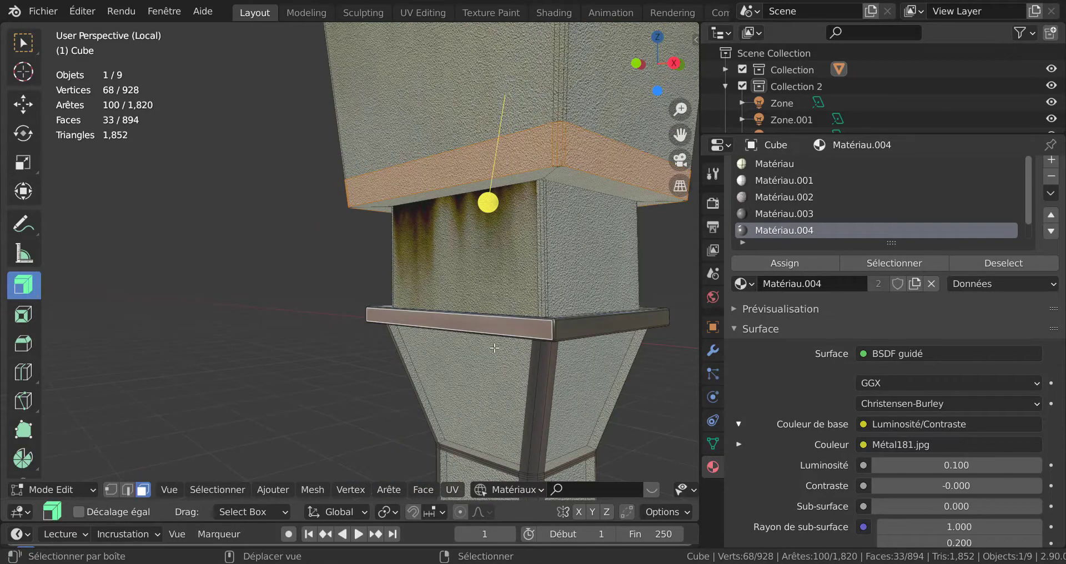
{"action": "left_click", "coordinate": [807, 262]}
{"action": "key", "text": "Tab"}
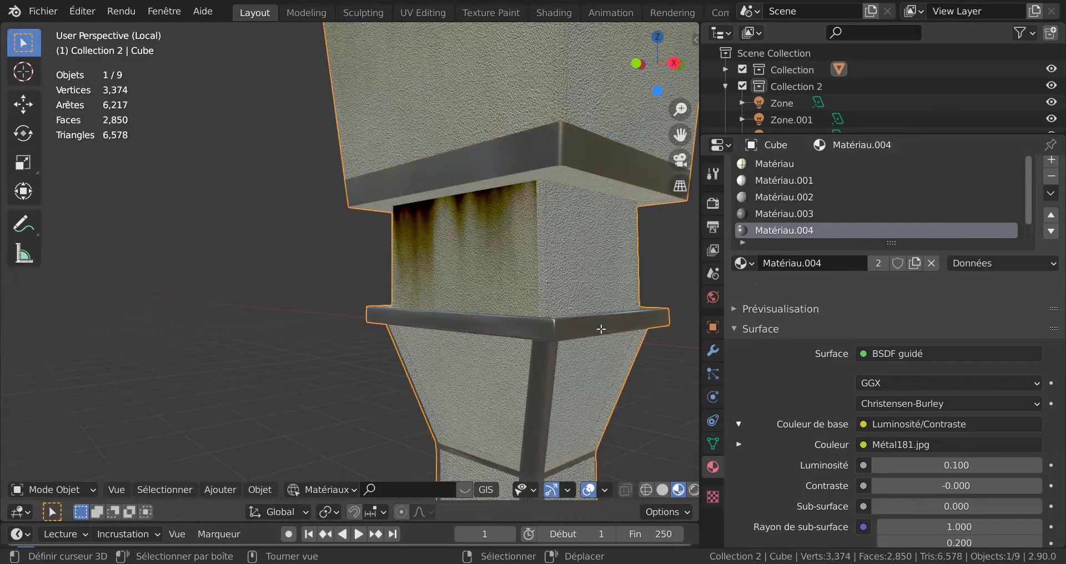
Step: Leave local view to bring back the whole scene around the column, ending in Object Mode
{"action": "scroll", "coordinate": [597, 335], "scroll_direction": "down", "scroll_amount": 4}
{"action": "middle_click_drag", "start_coordinate": [616, 338], "coordinate": [534, 387]}
{"action": "scroll", "coordinate": [535, 385], "scroll_direction": "down", "scroll_amount": 3}
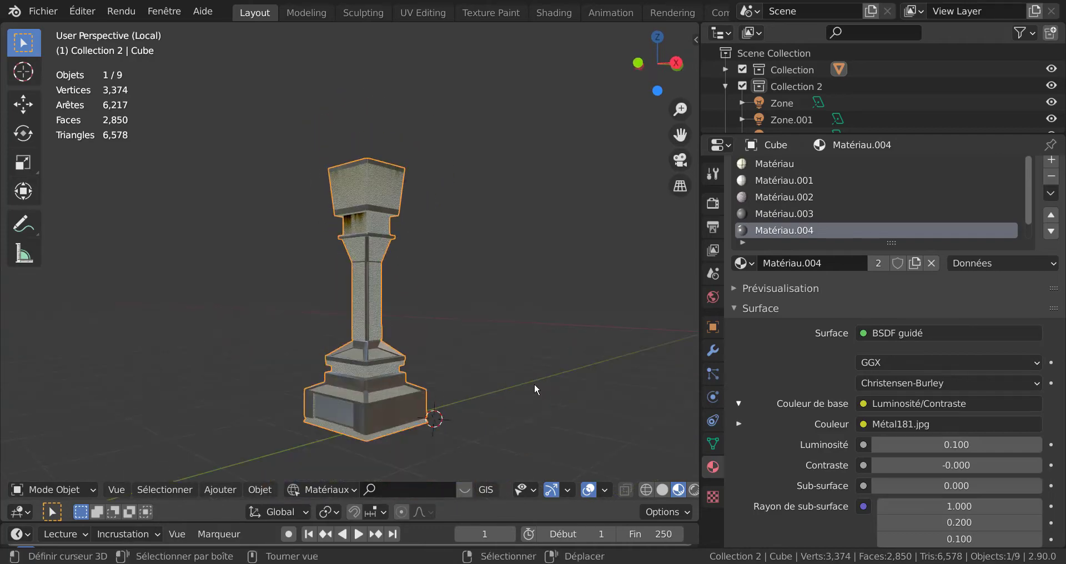
{"action": "key", "text": "KP_Divide"}
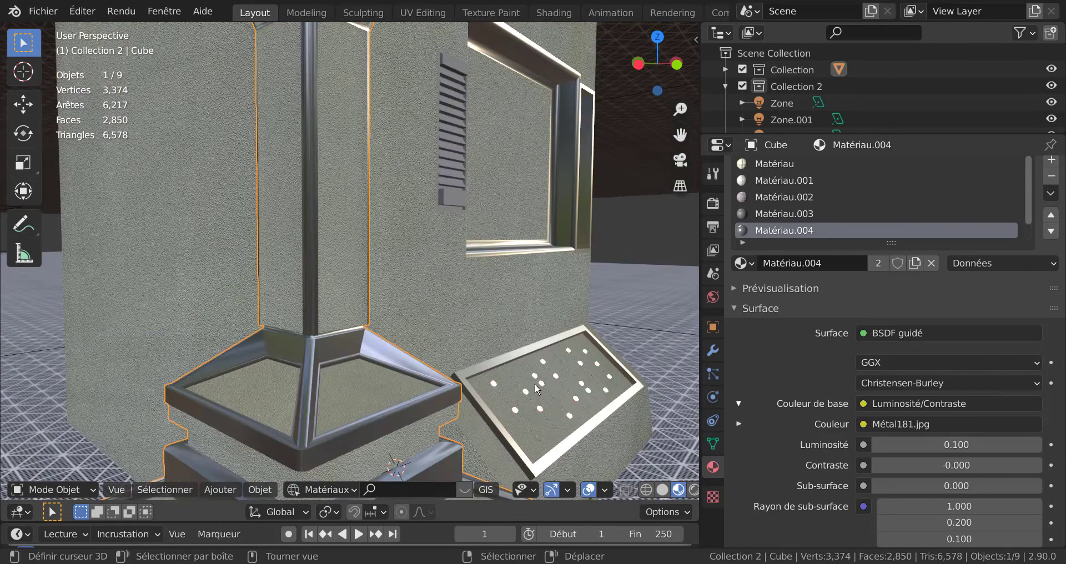
{"action": "key", "text": "Tab"}
{"action": "scroll", "coordinate": [534, 385], "scroll_direction": "down", "scroll_amount": 4}
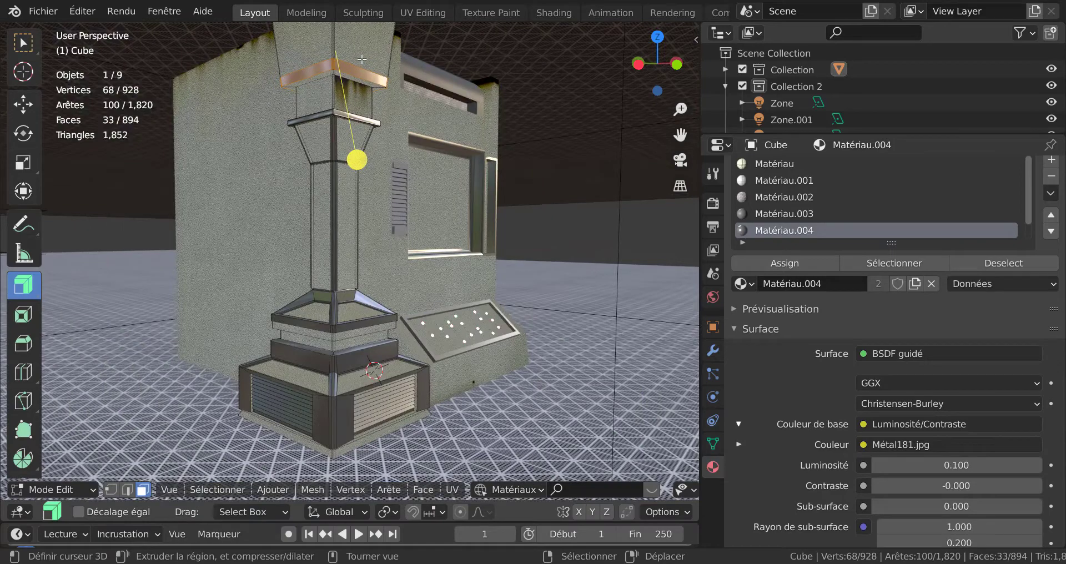
{"action": "key", "text": "Tab"}
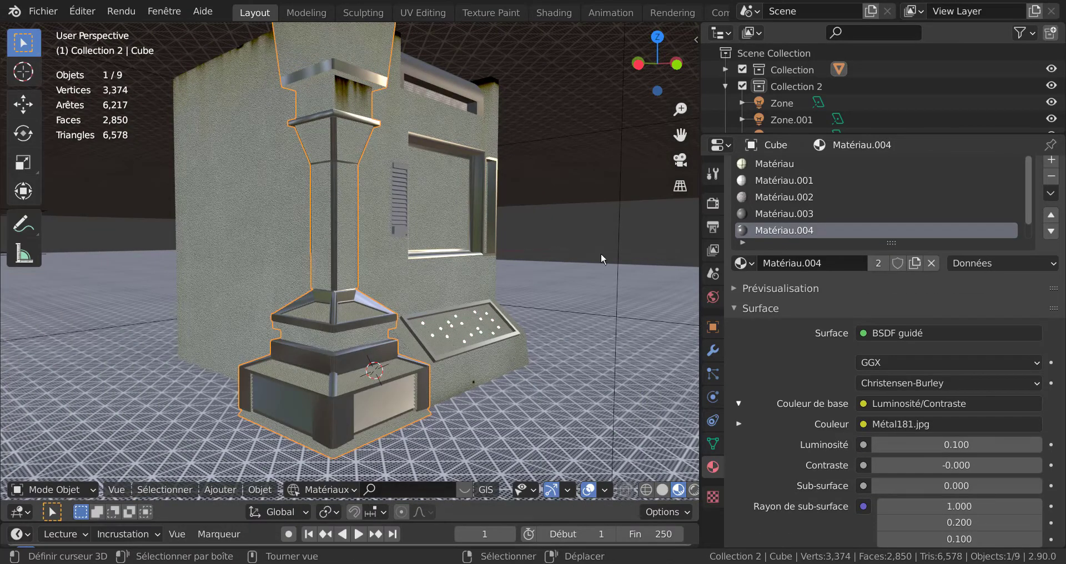
Step: Select the wall block Cube.002 and display the scene in rendered shading to examine the sloped light panel
{"action": "middle_click_drag", "start_coordinate": [593, 250], "coordinate": [484, 298]}
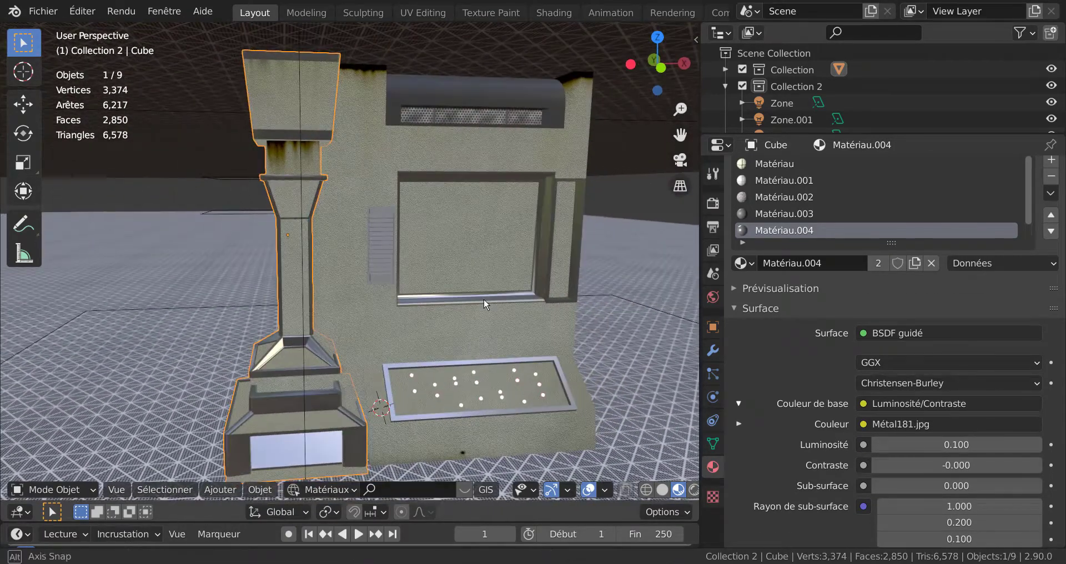
{"action": "middle_click_drag", "start_coordinate": [453, 391], "coordinate": [387, 331], "text": "shift"}
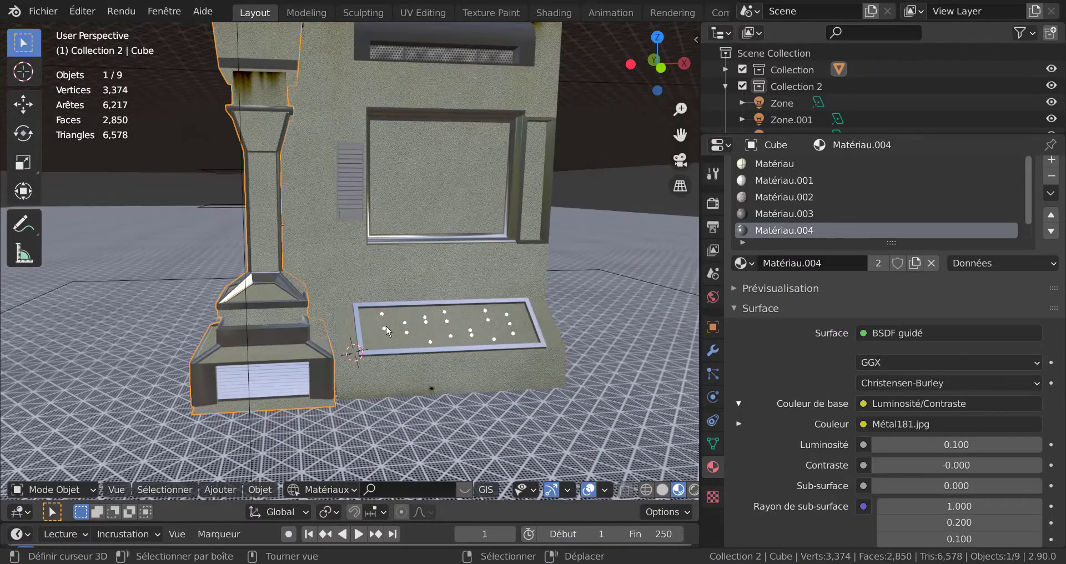
{"action": "scroll", "coordinate": [391, 339], "scroll_direction": "up", "scroll_amount": 2}
{"action": "key", "text": "Tab"}
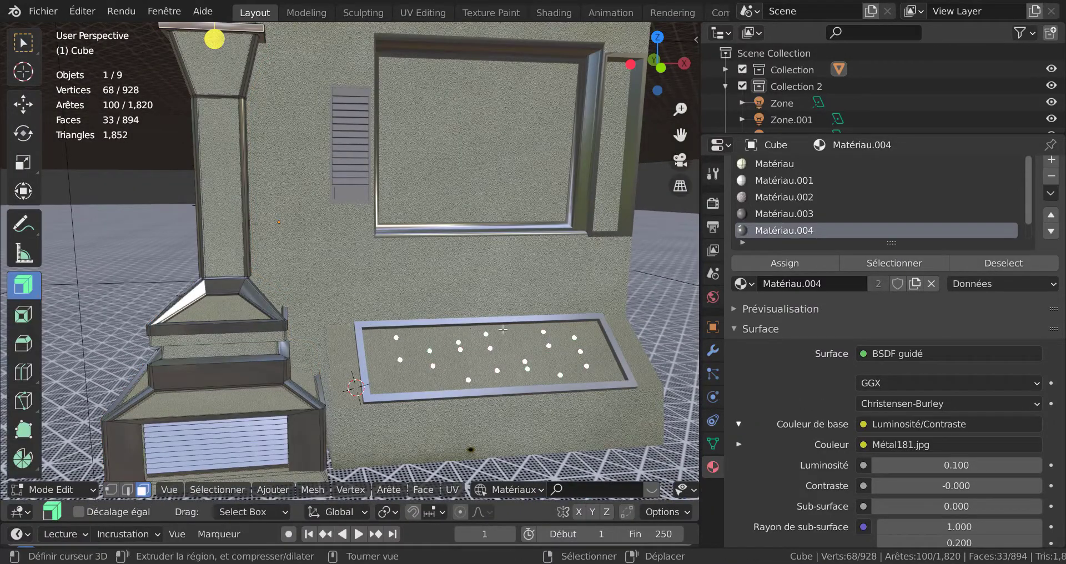
{"action": "middle_click_drag", "start_coordinate": [455, 343], "coordinate": [416, 332]}
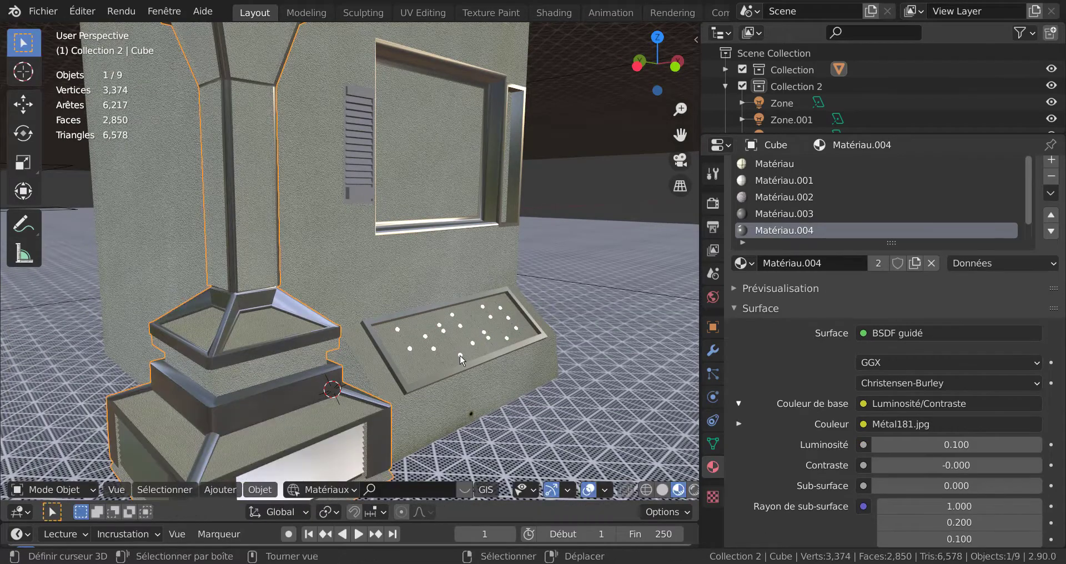
{"action": "key", "text": "Tab"}
{"action": "left_click", "coordinate": [459, 351]}
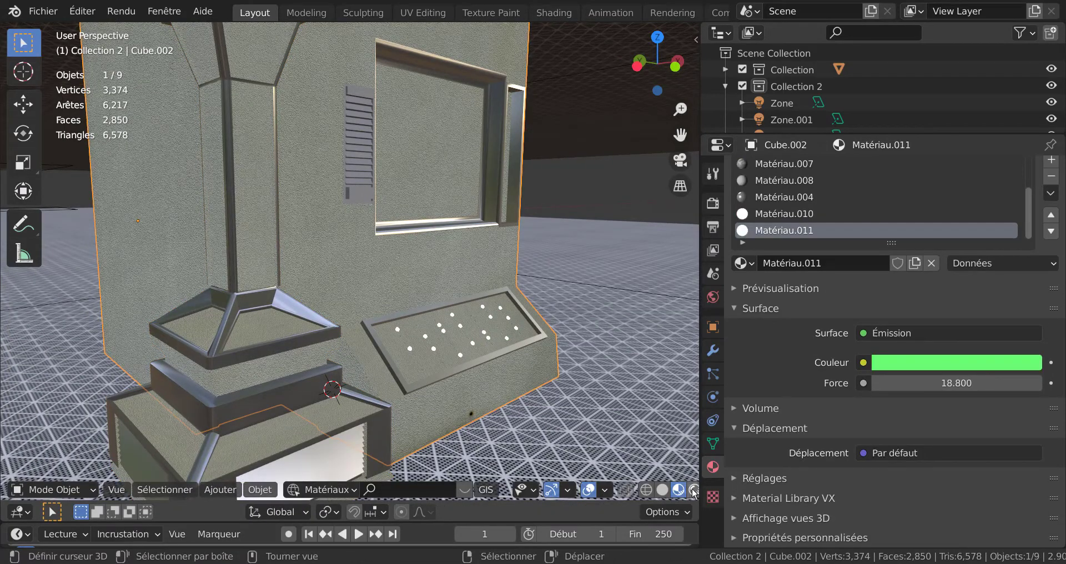
{"action": "left_click", "coordinate": [693, 489]}
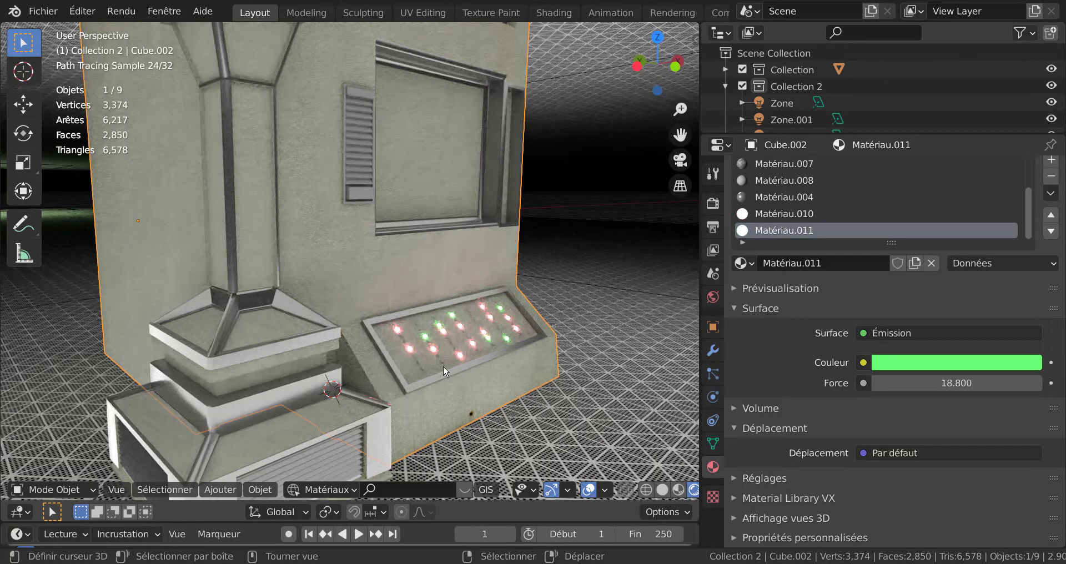
{"action": "scroll", "coordinate": [448, 364], "scroll_direction": "up", "scroll_amount": 1}
{"action": "scroll", "coordinate": [455, 389], "scroll_direction": "up", "scroll_amount": 2}
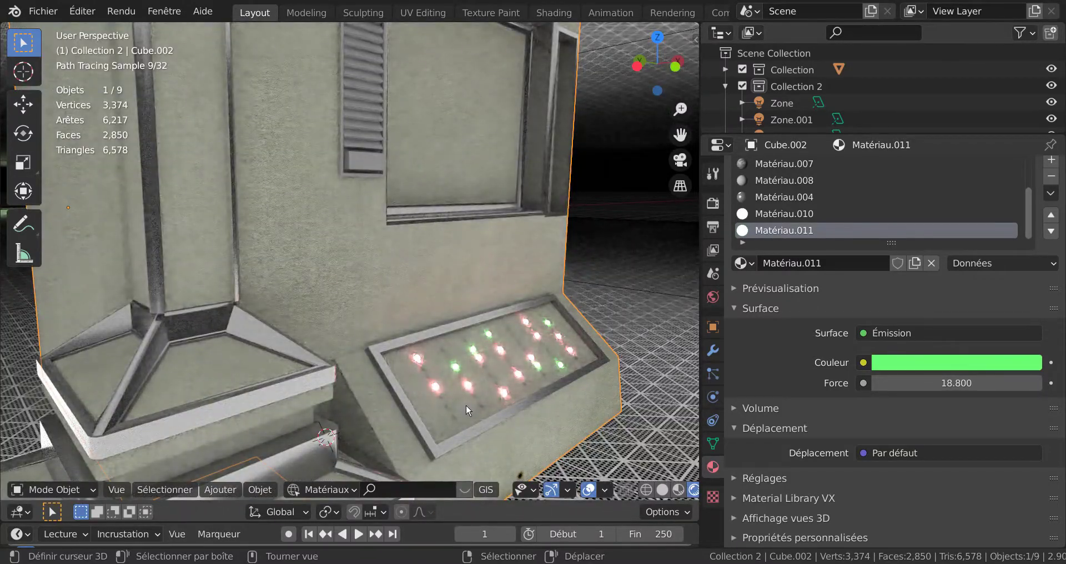
{"action": "scroll", "coordinate": [467, 410], "scroll_direction": "down", "scroll_amount": 2}
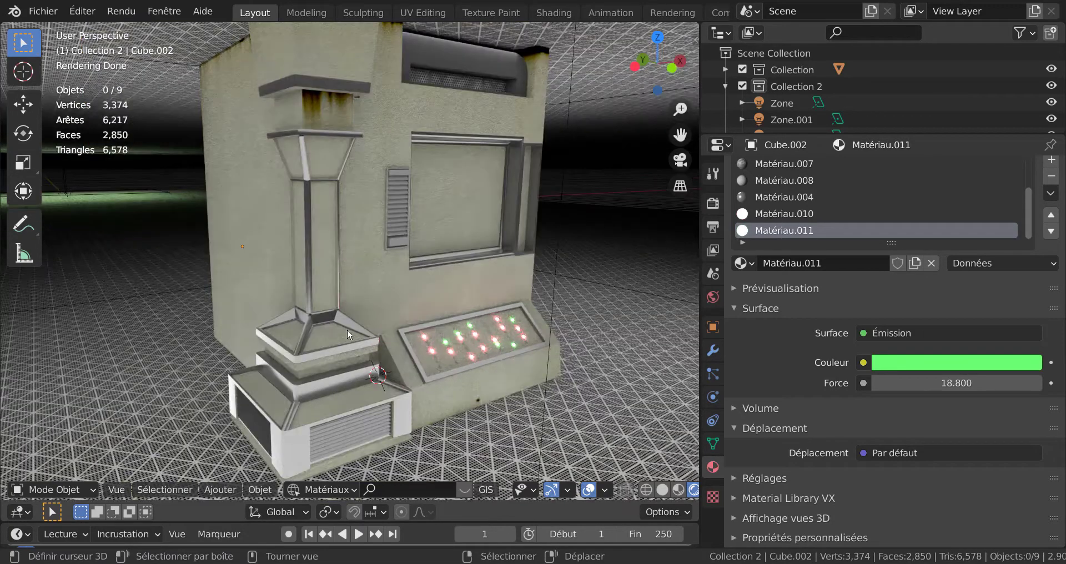
Step: Enable automatic packing of external data into the .blend file
{"action": "left_click", "coordinate": [51, 12]}
{"action": "left_click", "coordinate": [43, 12]}
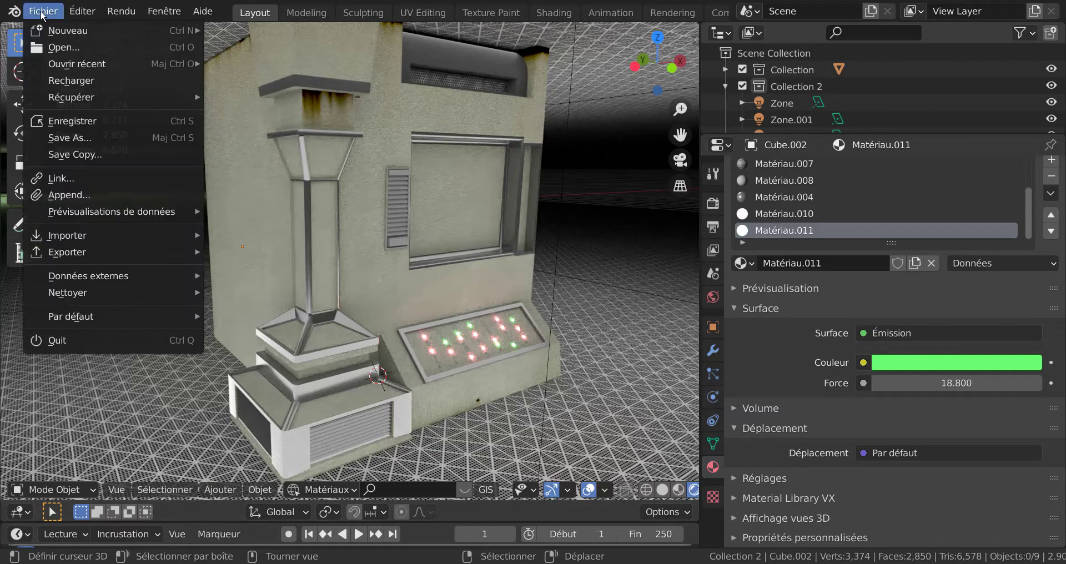
{"action": "mouse_move", "coordinate": [78, 276]}
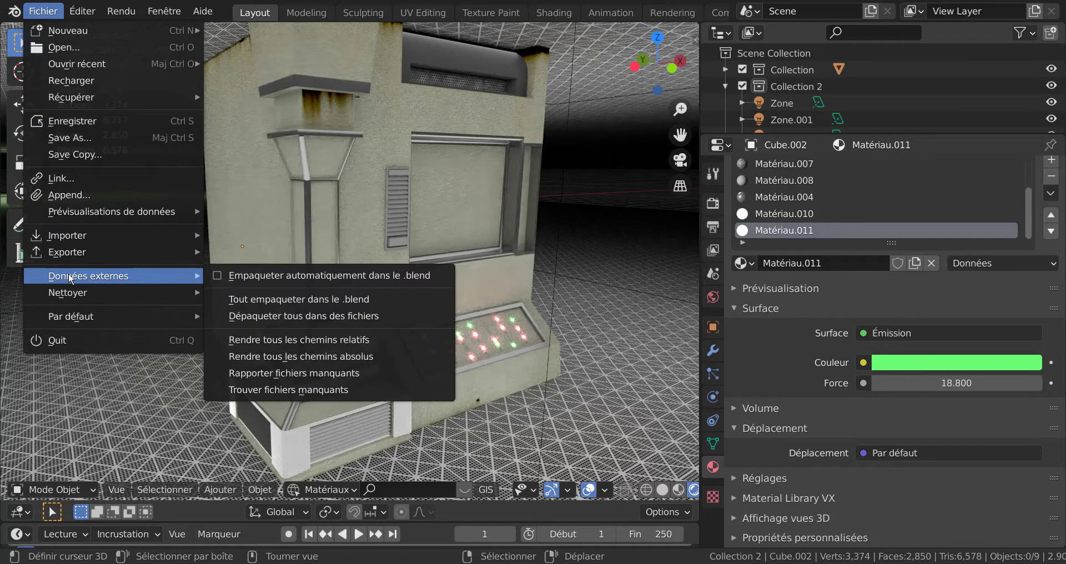
{"action": "left_click", "coordinate": [217, 275]}
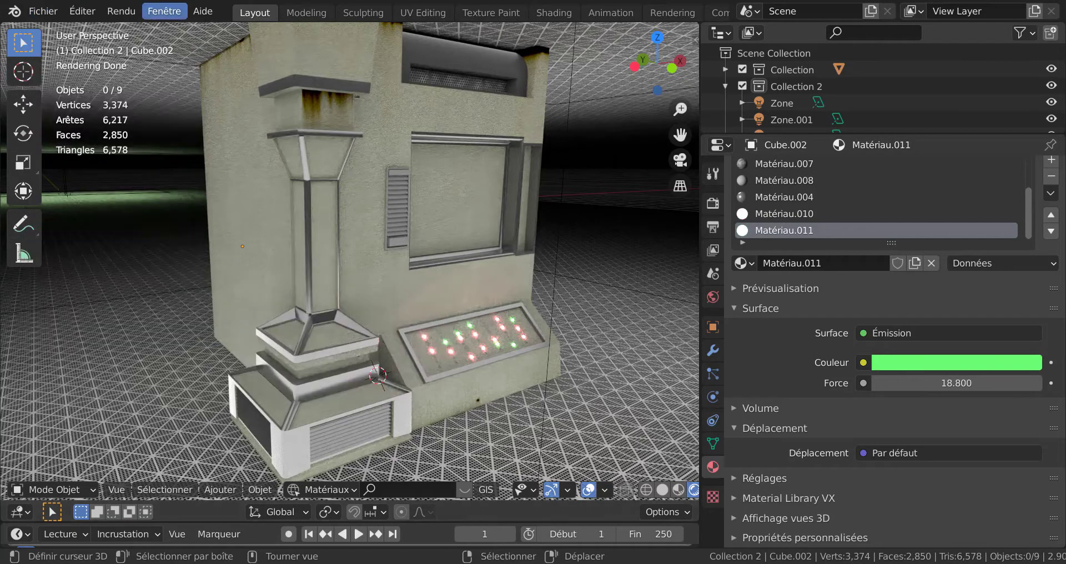
Step: Save the project to the Desktop under the new file name "tuto n7 peaufinage"
{"action": "left_click", "coordinate": [39, 15]}
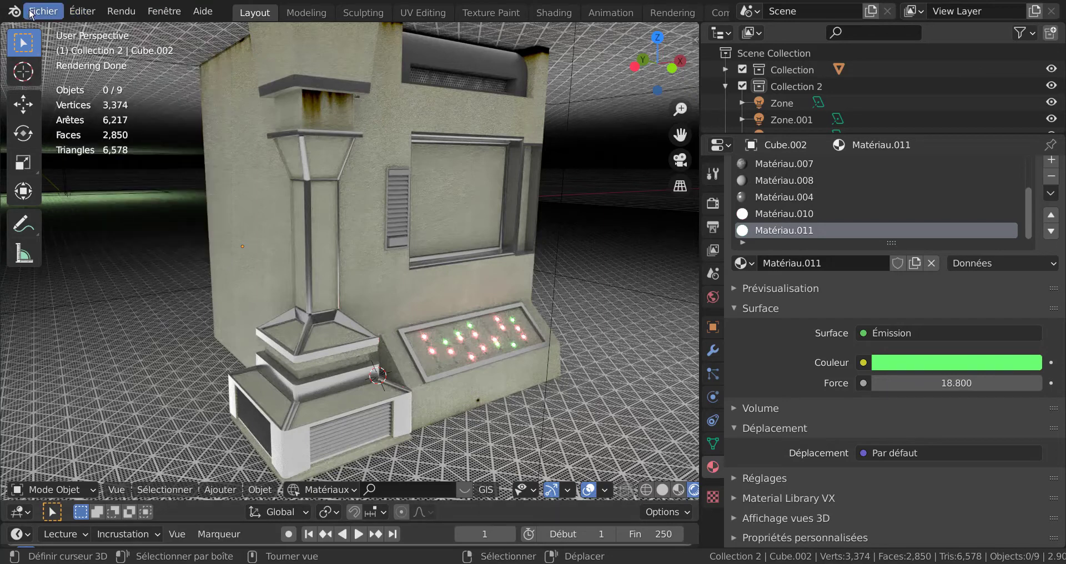
{"action": "left_click", "coordinate": [38, 13]}
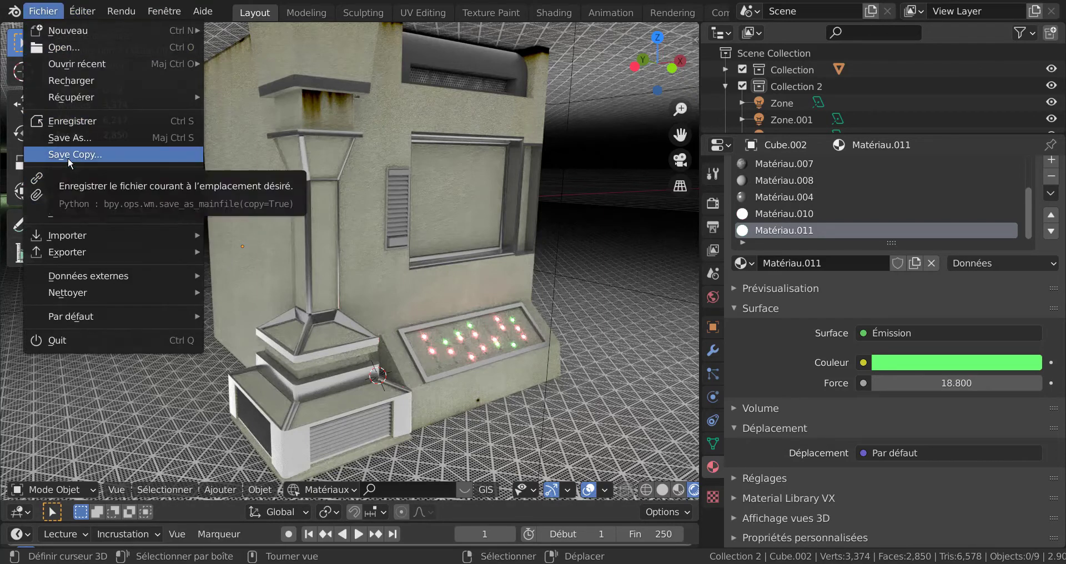
{"action": "left_click", "coordinate": [67, 142]}
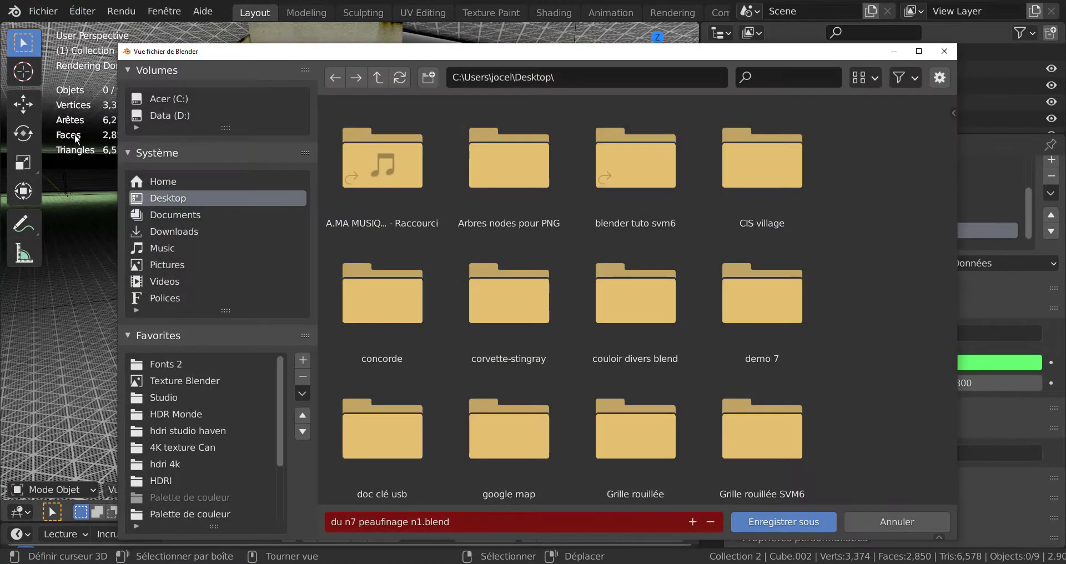
{"action": "left_click", "coordinate": [487, 521]}
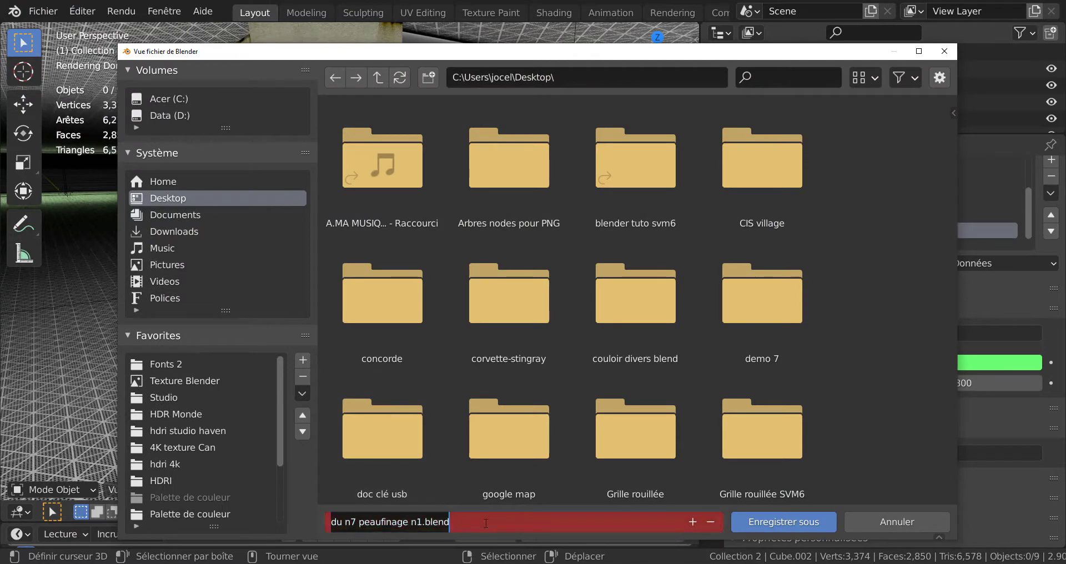
{"action": "left_click", "coordinate": [486, 523]}
{"action": "key", "text": "BackSpace"}
{"action": "key", "text": "BackSpace"}
{"action": "key", "text": "BackSpace"}
{"action": "key", "text": "BackSpace"}
{"action": "key", "text": "BackSpace"}
{"action": "key", "text": "BackSpace"}
{"action": "key", "text": "BackSpace"}
{"action": "key", "text": "BackSpace"}
{"action": "key", "text": "BackSpace"}
{"action": "key", "text": "BackSpace"}
{"action": "key", "text": "BackSpace"}
{"action": "key", "text": "BackSpace"}
{"action": "key", "text": "BackSpace"}
{"action": "key", "text": "BackSpace"}
{"action": "key", "text": "BackSpace"}
{"action": "key", "text": "BackSpace"}
{"action": "key", "text": "BackSpace"}
{"action": "key", "text": "BackSpace"}
{"action": "key", "text": "BackSpace"}
{"action": "key", "text": "BackSpace"}
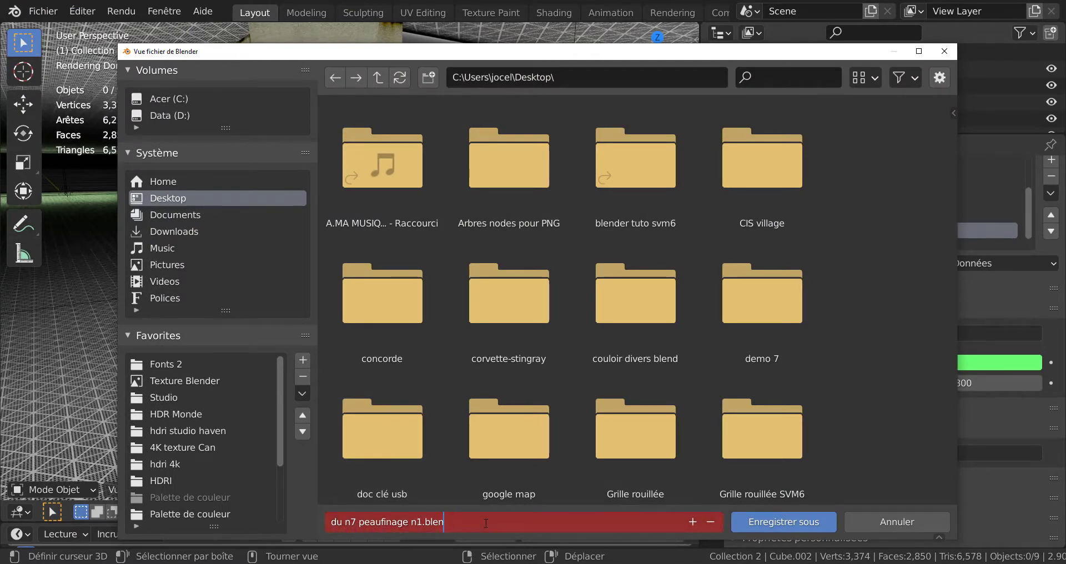
{"action": "key", "text": "BackSpace"}
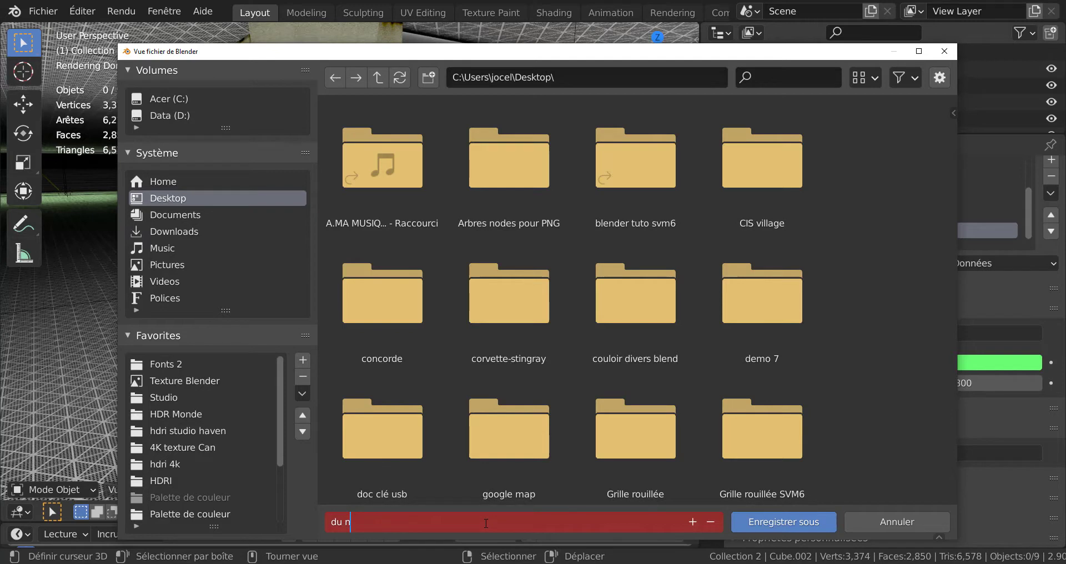
{"action": "key", "text": "BackSpace"}
{"action": "type", "text": "tuto n7 peaufinage"}
{"action": "left_click", "coordinate": [772, 522]}
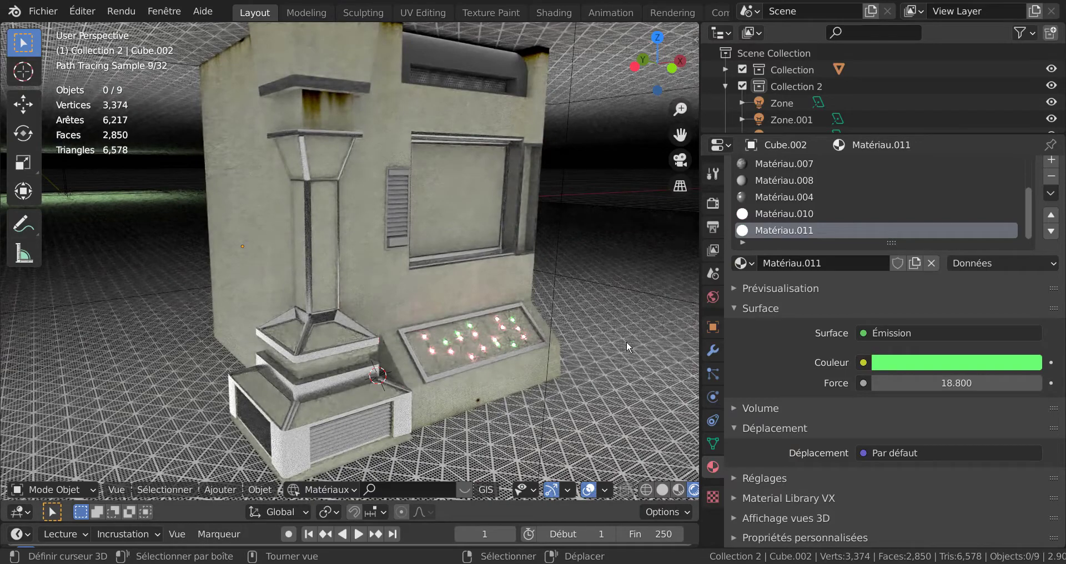
Step: Save the project again and inspect the rendered column and light panel from a closer view
{"action": "key", "text": "ctrl+s"}
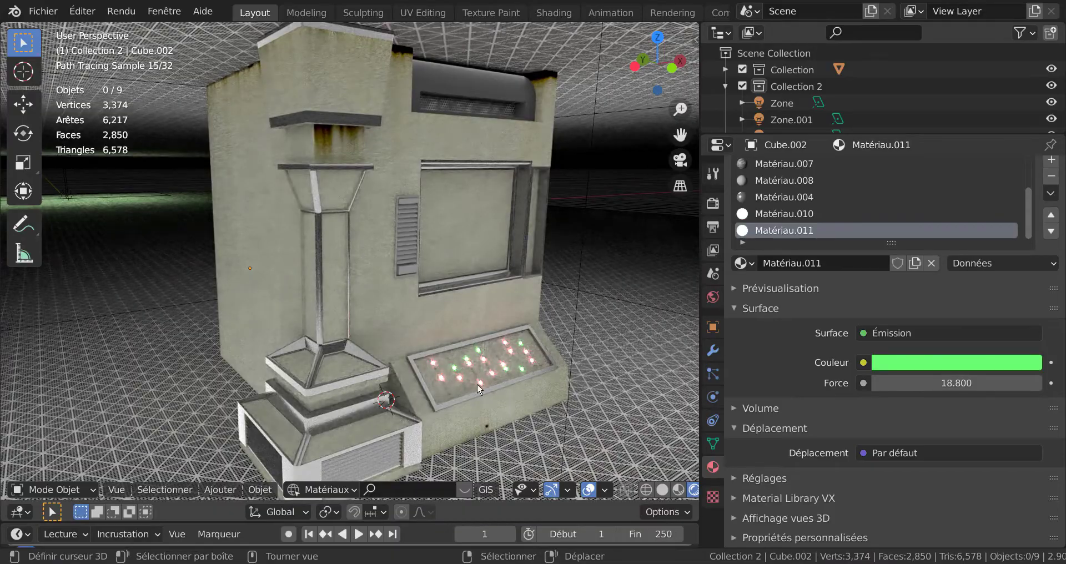
{"action": "middle_click_drag", "start_coordinate": [499, 371], "coordinate": [469, 334]}
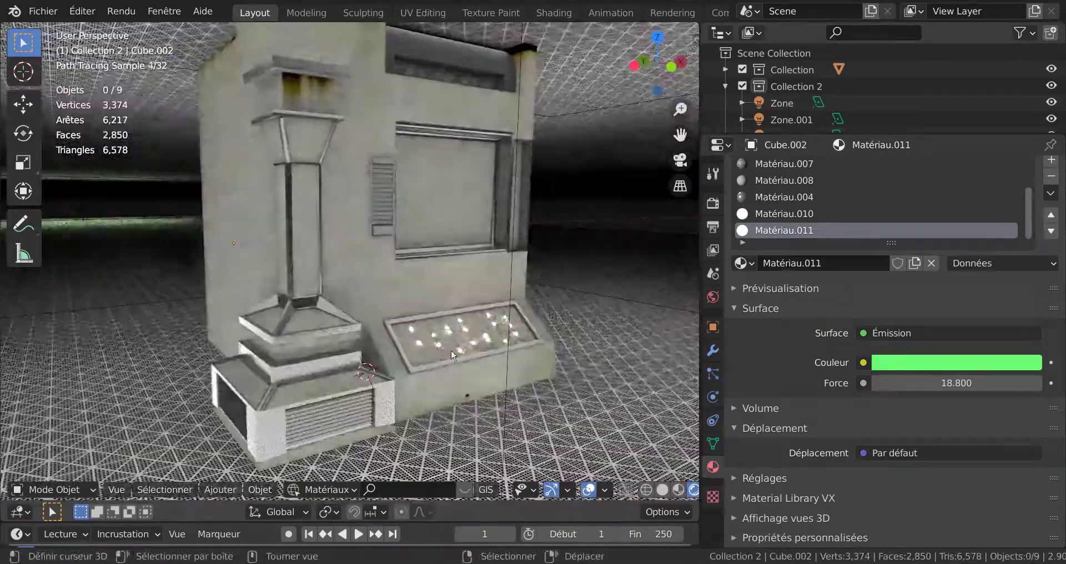
{"action": "scroll", "coordinate": [469, 333], "scroll_direction": "up", "scroll_amount": 1}
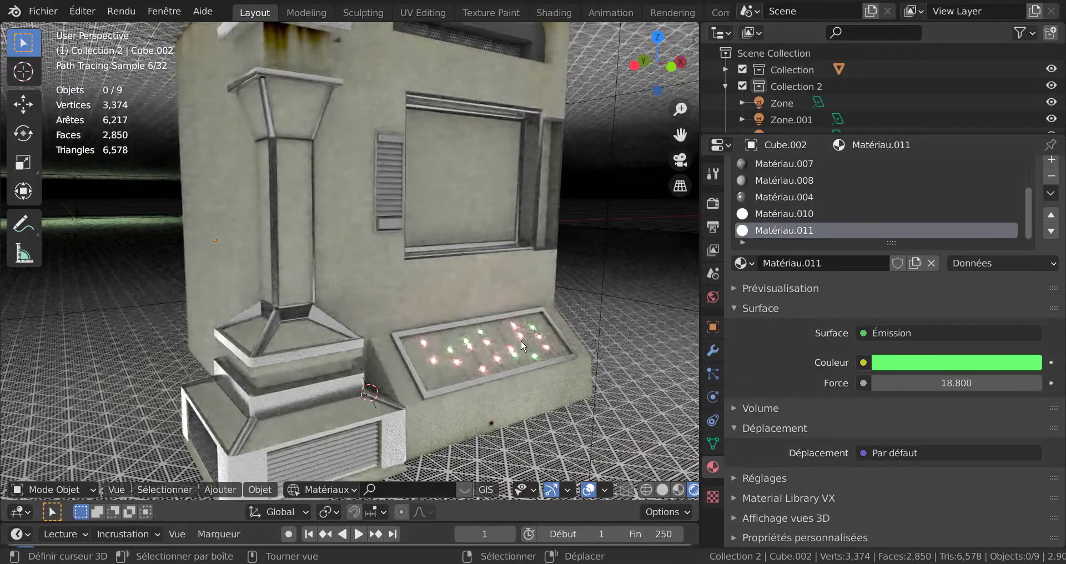